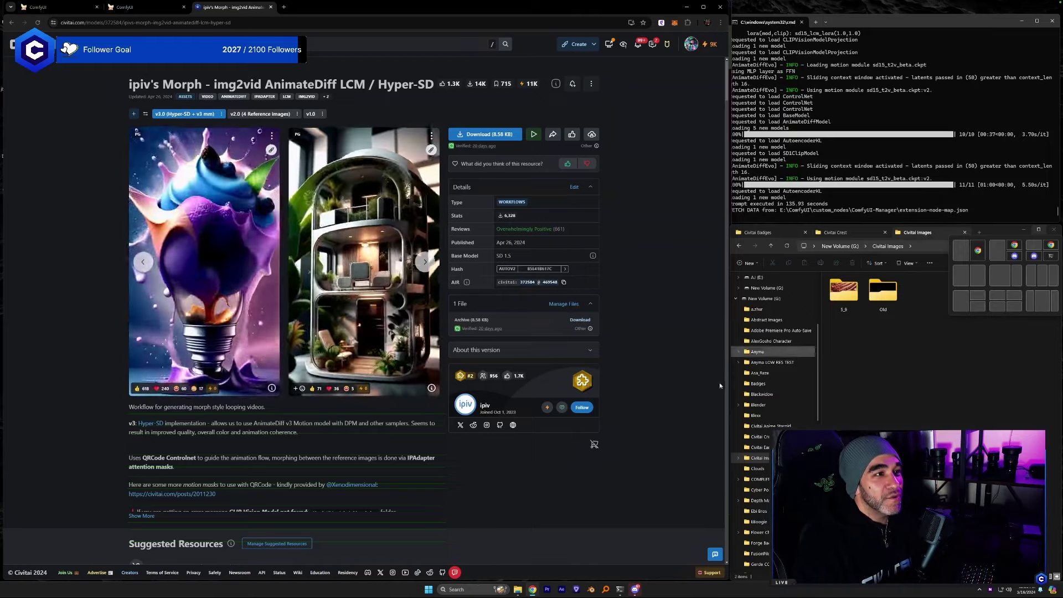
Review the ipiv's Morph img2vid AnimateDiff LCM / Hyper-SD workflow page on Civitai and its gallery of example videos.
click(895, 378)
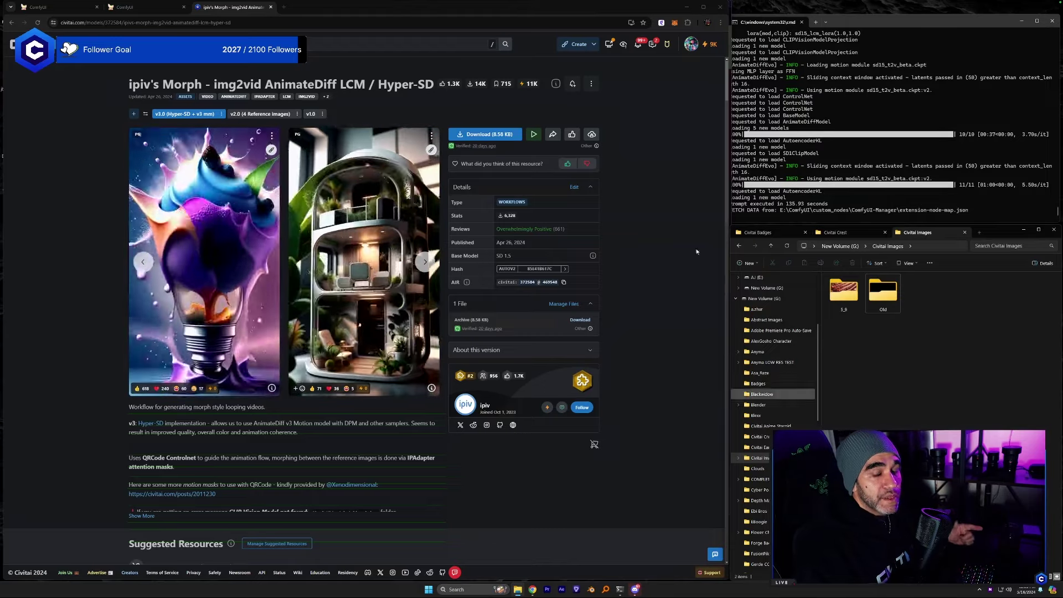
click(347, 23)
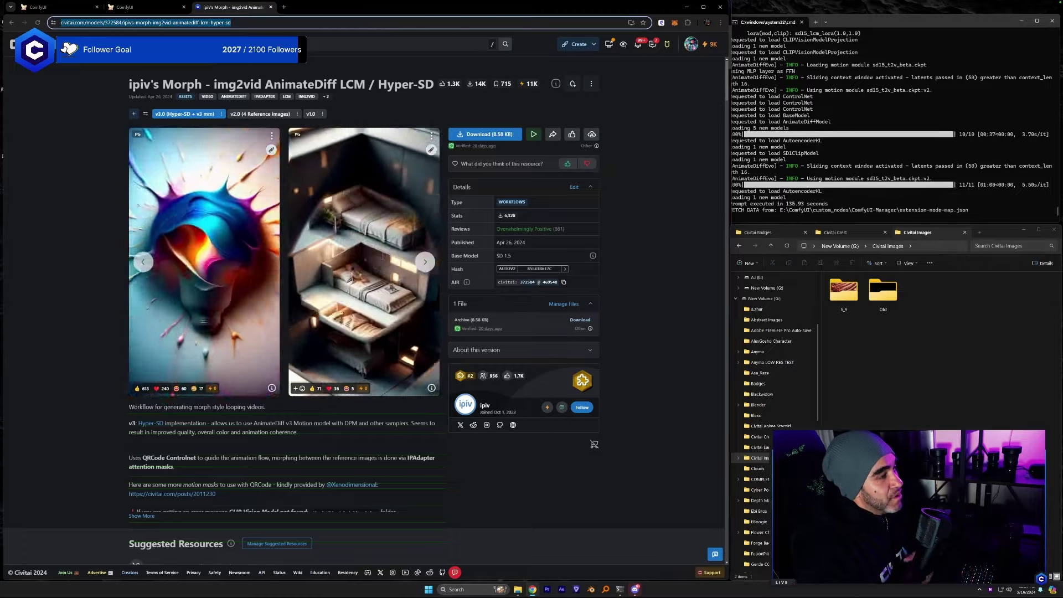
scroll(475, 466, down, 20)
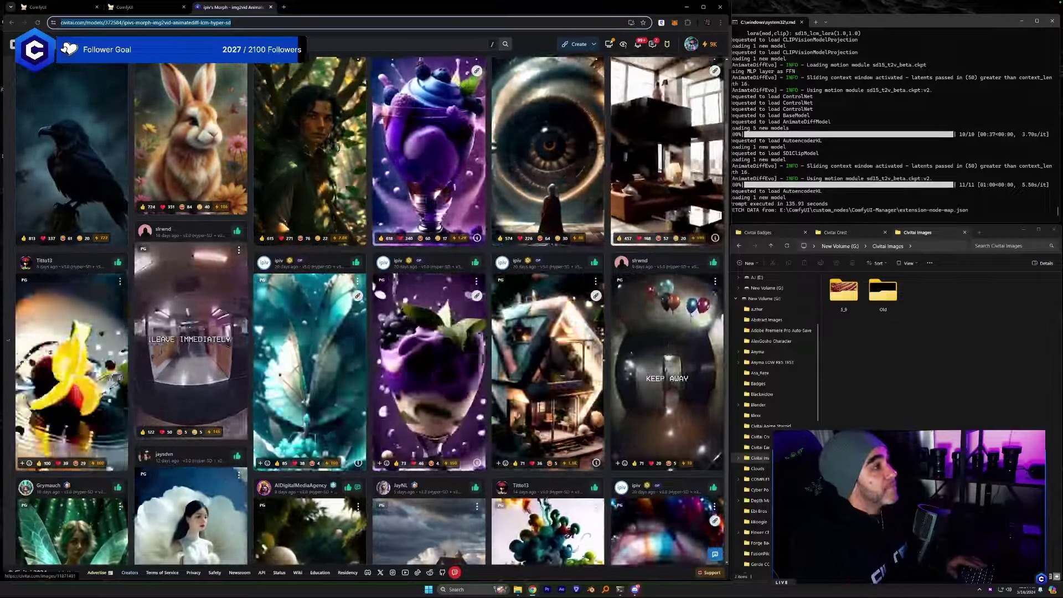
scroll(295, 322, up, 1)
scroll(294, 322, up, 15)
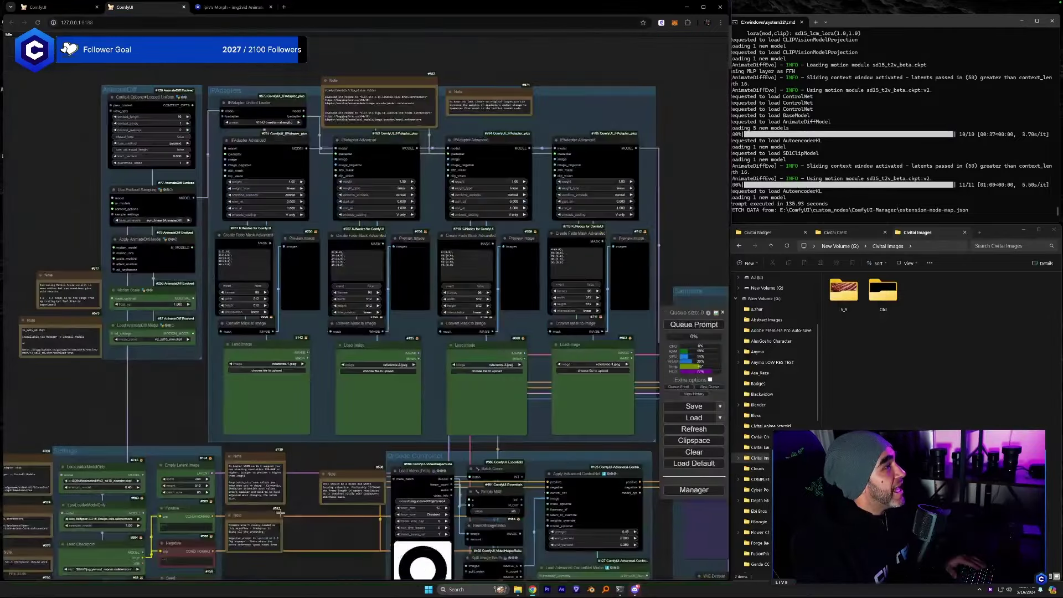
Switch to the ComfyUI tab and examine the overall layout of the morph workflow, from the AnimateDiff and settings groups to the samplers.
click(154, 10)
scroll(229, 341, down, 6)
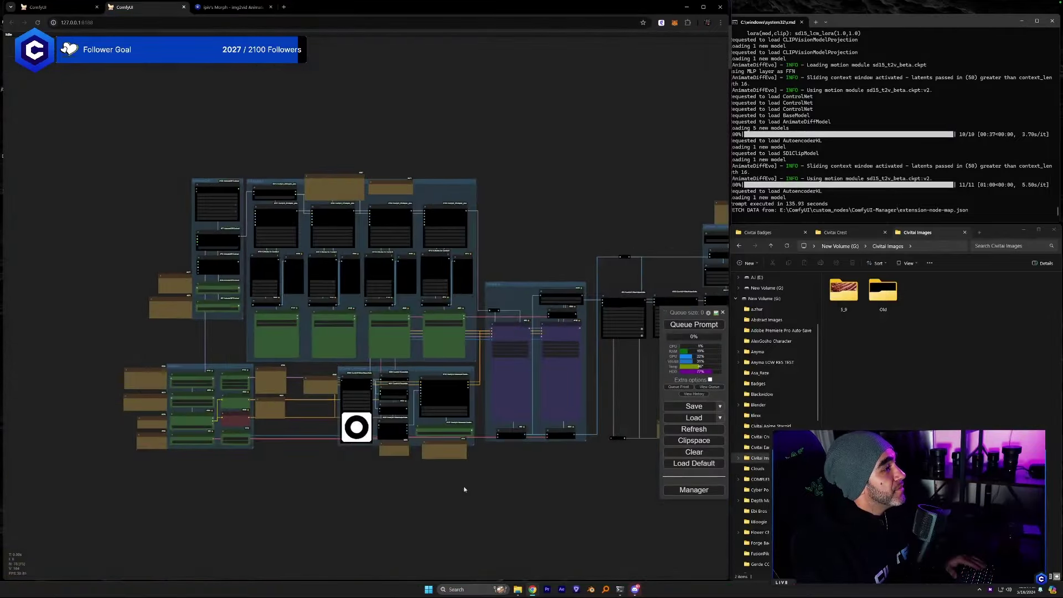
drag(465, 487, 431, 480)
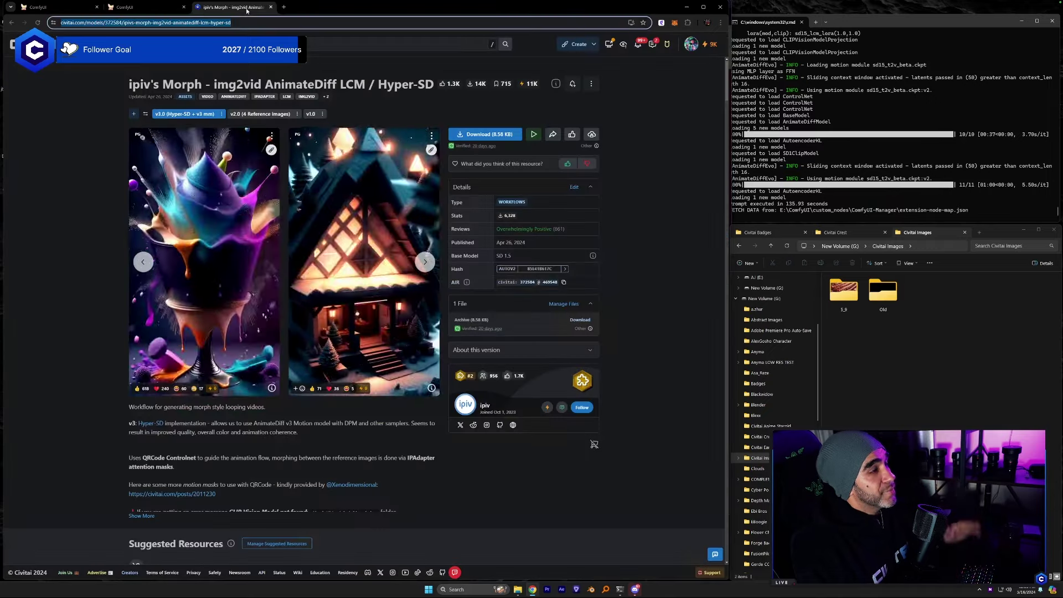
click(233, 7)
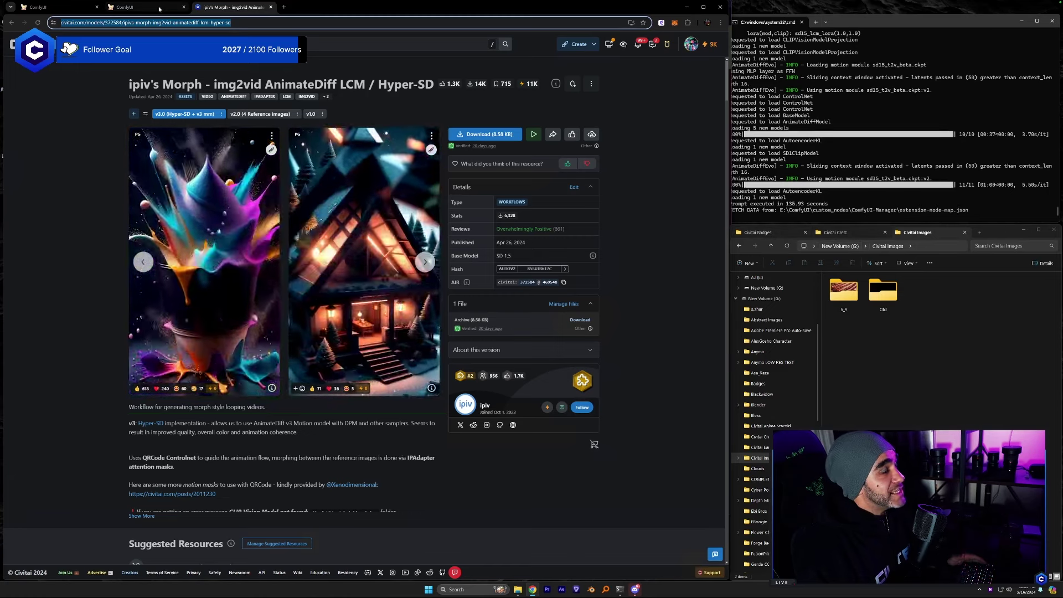
key(ctrl+shift+Tab)
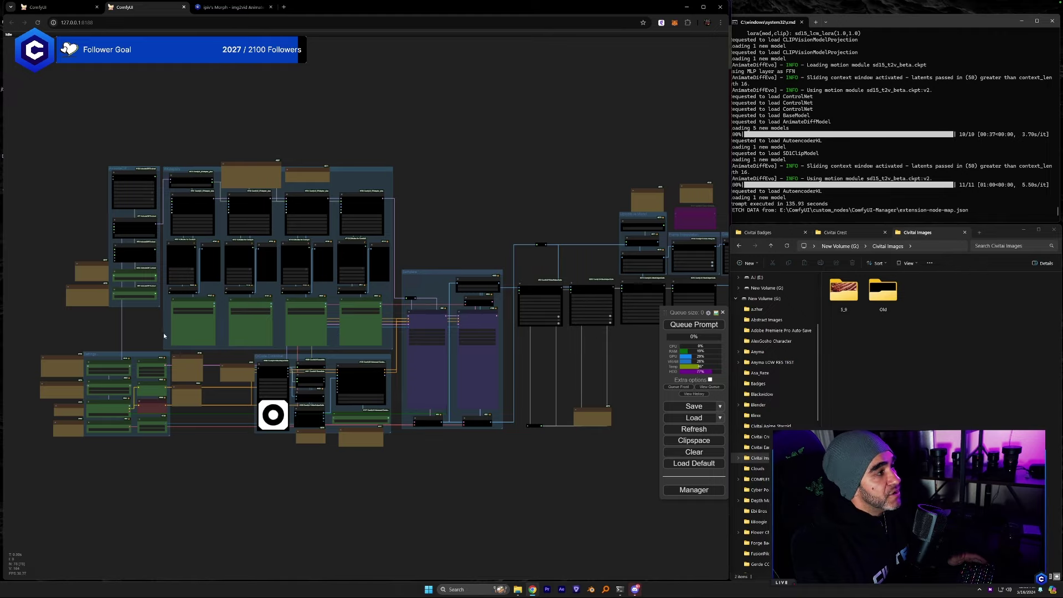
scroll(164, 333, up, 7)
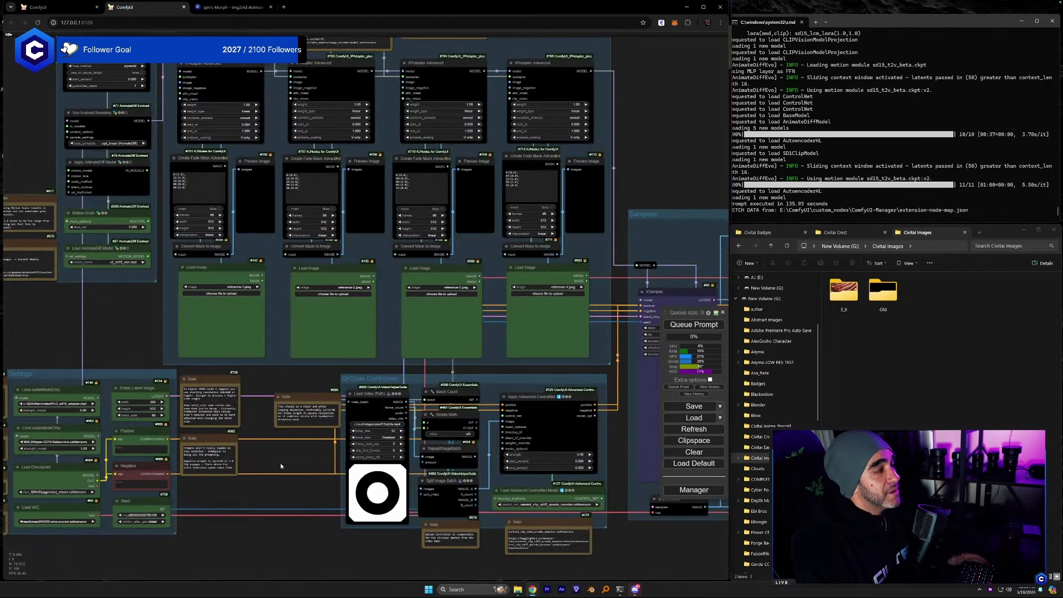
drag(280, 463, 181, 445)
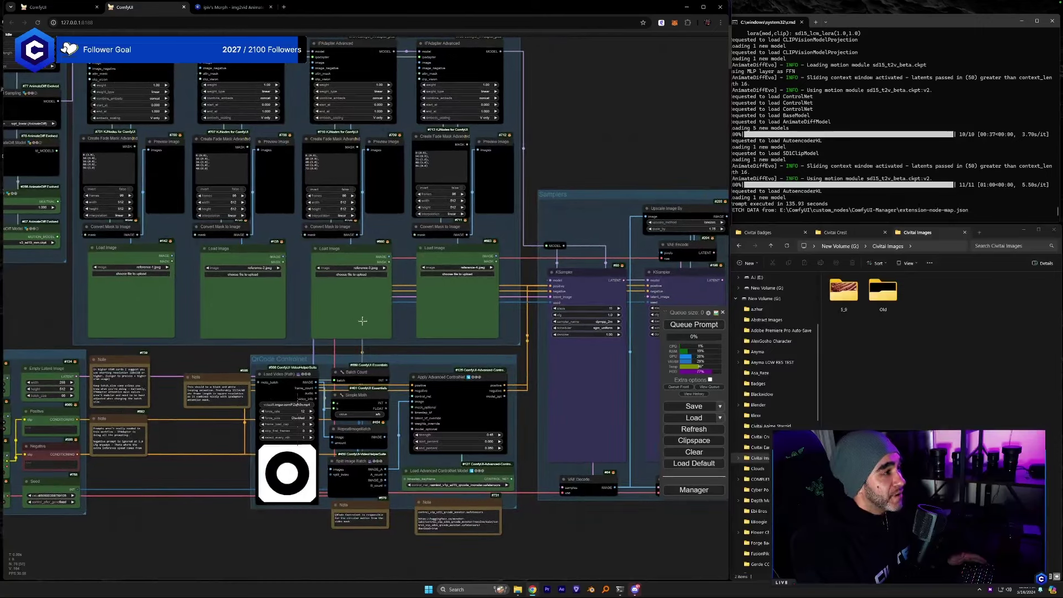
scroll(542, 170, down, 3)
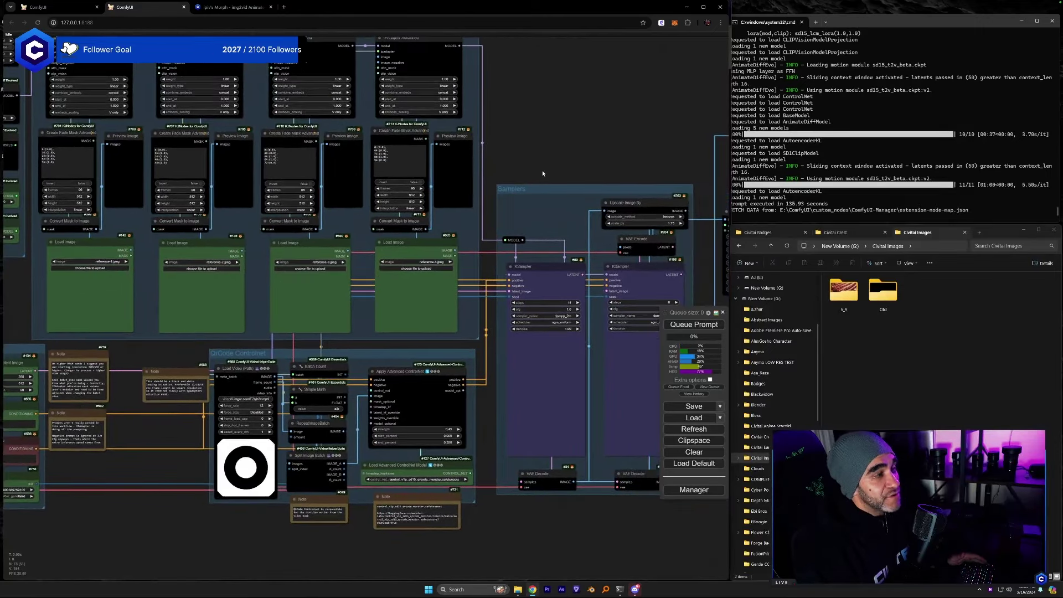
drag(583, 519, 542, 514)
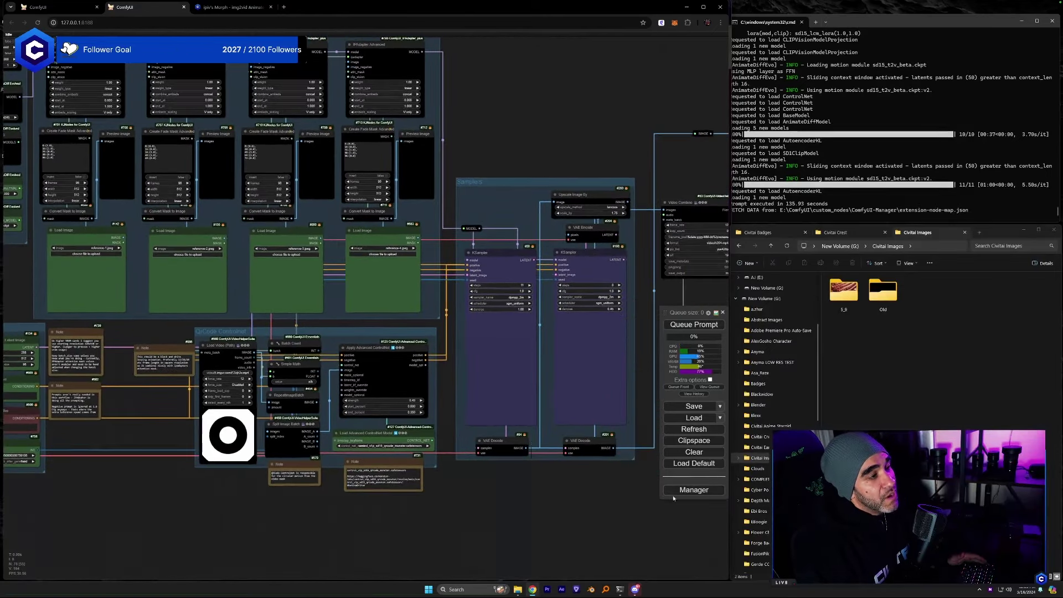
Open the ComfyUI Manager menu to view its options for installing custom nodes and models, and close it.
click(692, 490)
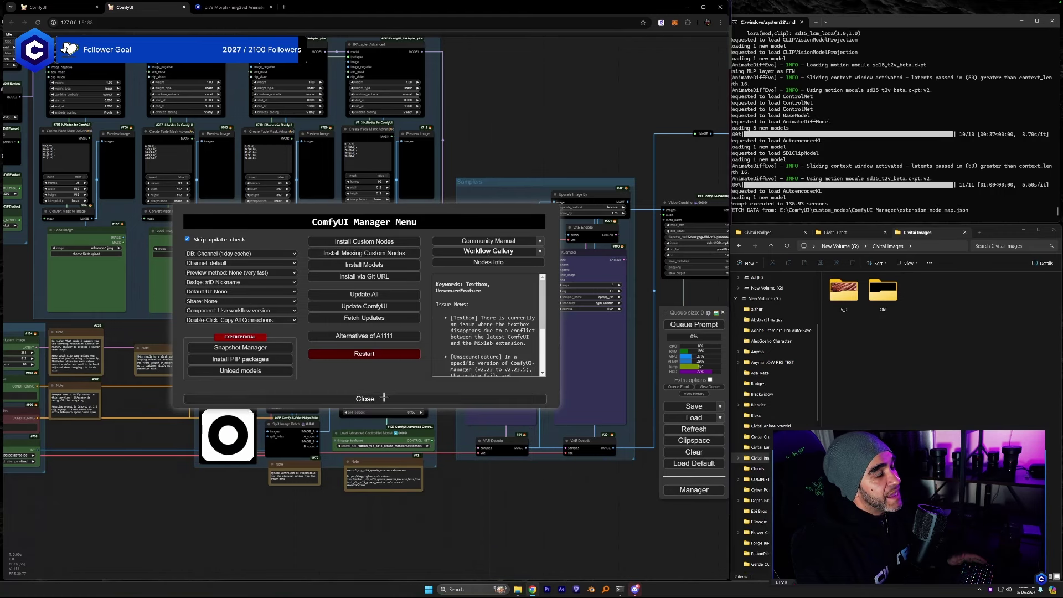
click(365, 399)
Shift the motion scale note and the v3_sd15_mm.ckpt note slightly beside the AnimateDiff group.
drag(250, 469, 575, 525)
scroll(269, 340, up, 2)
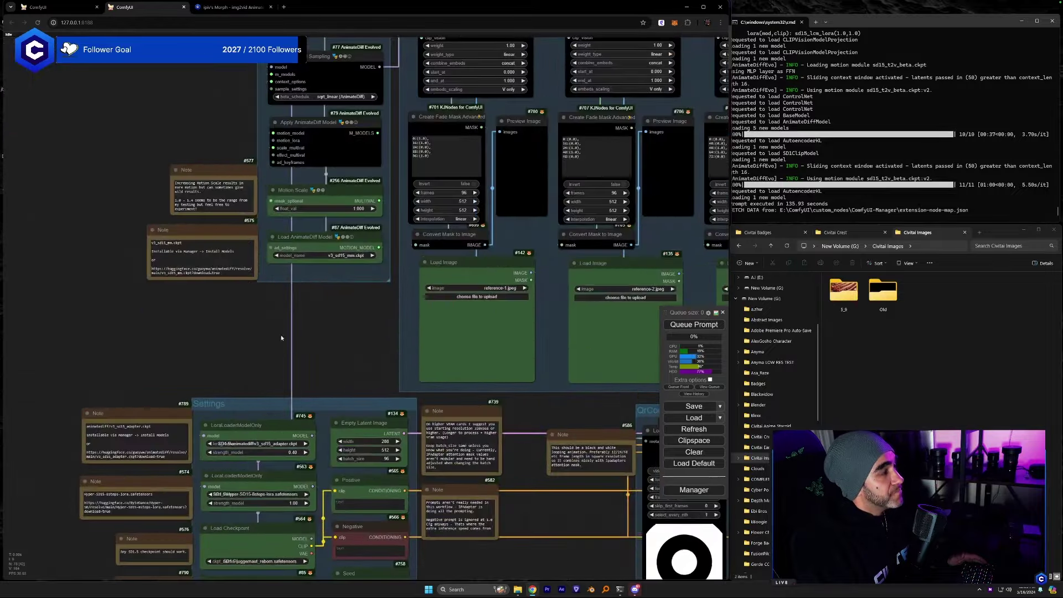
scroll(319, 467, up, 1)
drag(319, 467, 312, 546)
scroll(290, 498, up, 2)
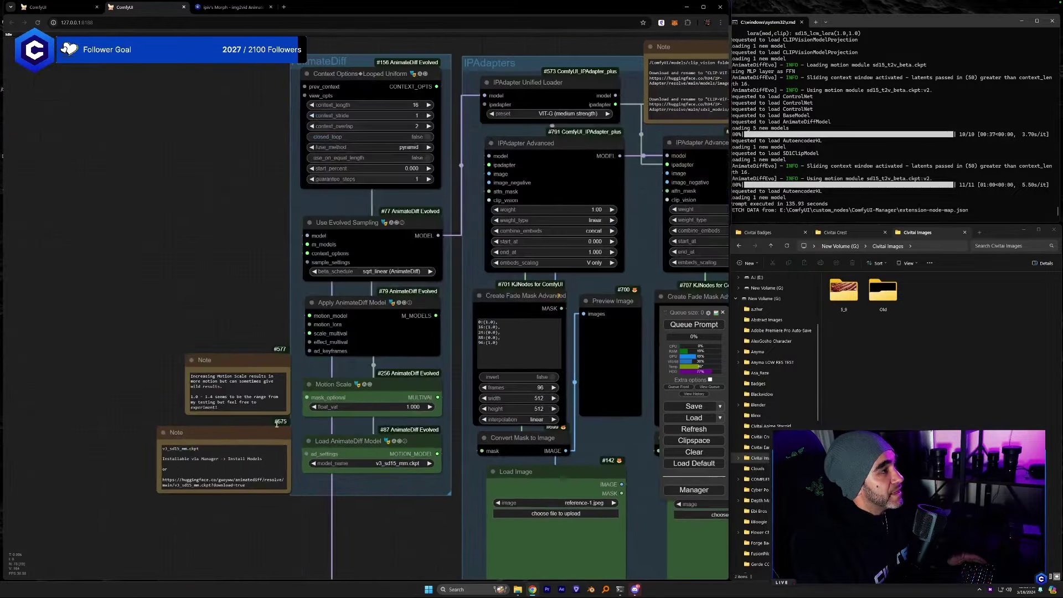
drag(227, 294, 253, 277)
mouse_move(256, 331)
mouse_down()
mouse_move(246, 325)
mouse_move(256, 325)
mouse_up()
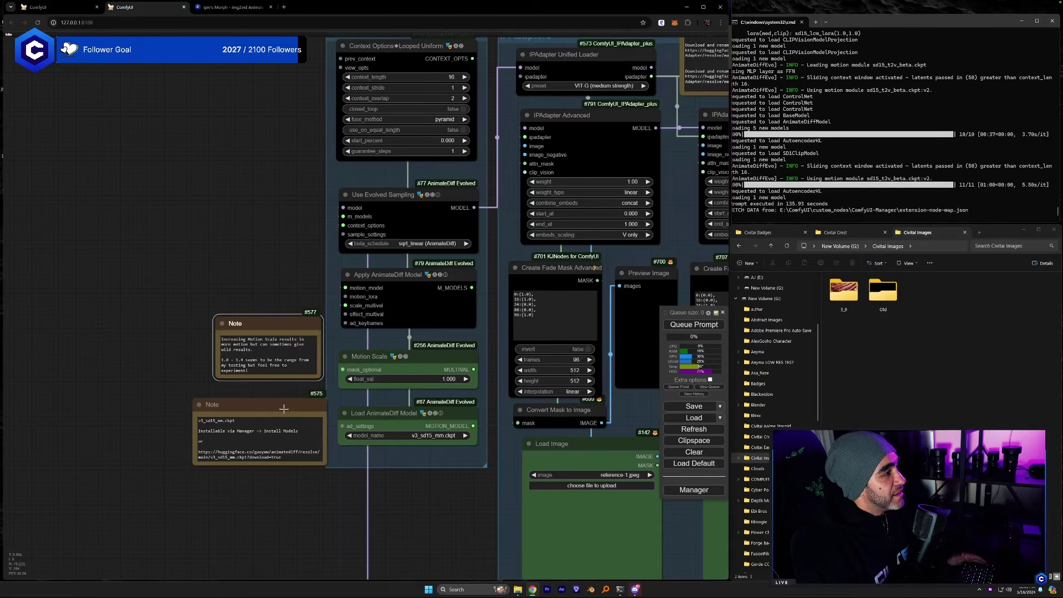
drag(285, 410, 275, 407)
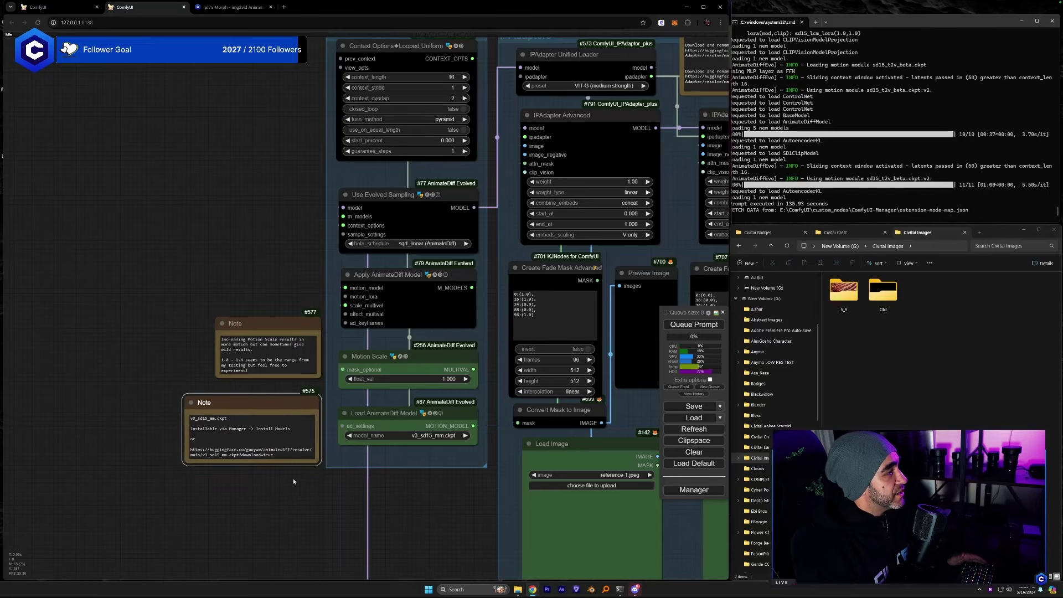
drag(294, 478, 321, 494)
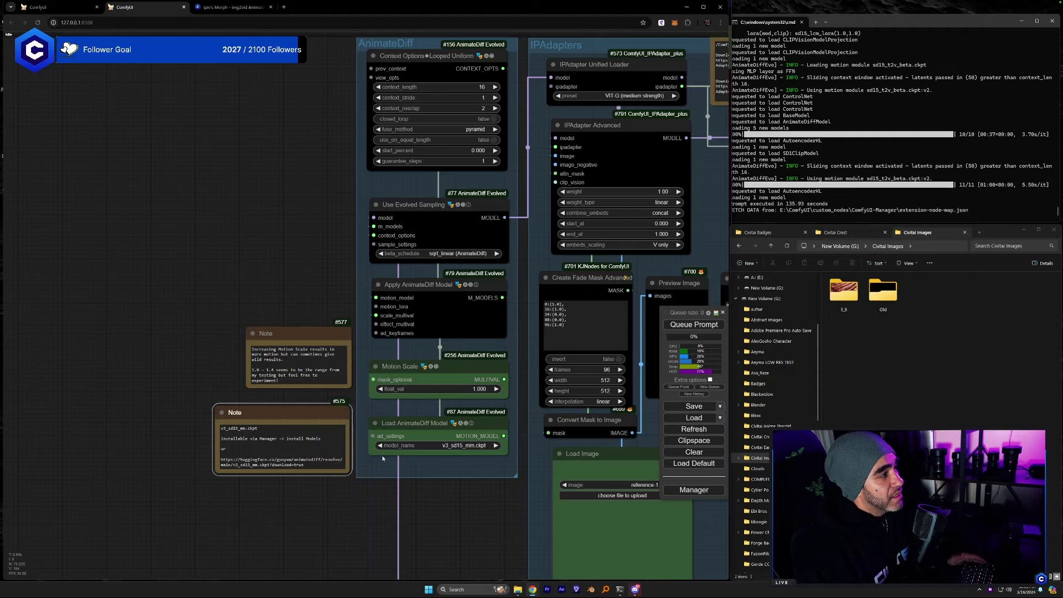
Read the motion scale and motion model notes and examine the nodes of the AnimateDiff group beside them.
scroll(356, 416, up, 3)
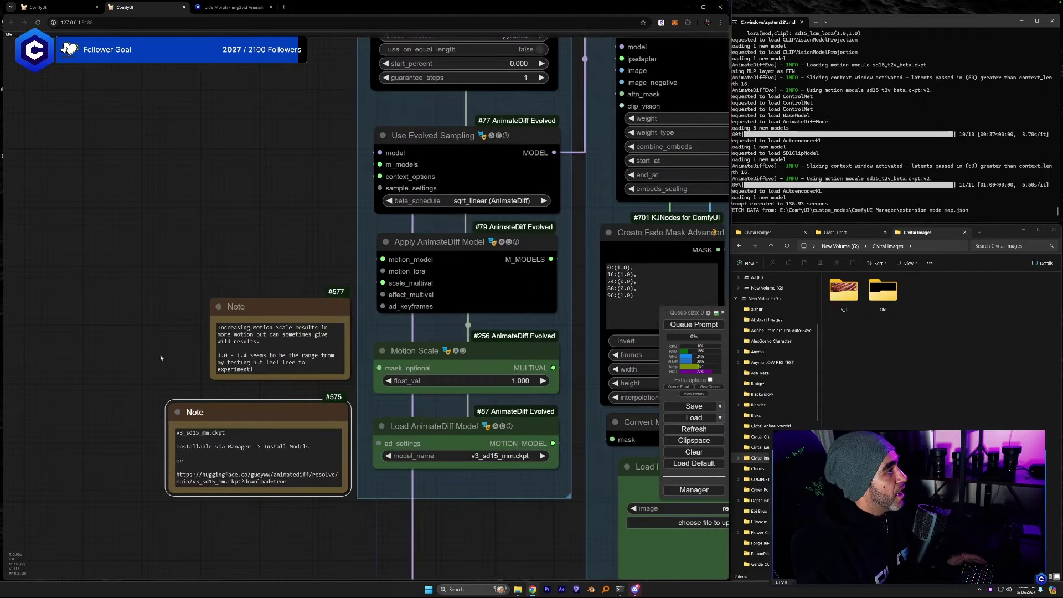
click(161, 358)
scroll(160, 359, up, 5)
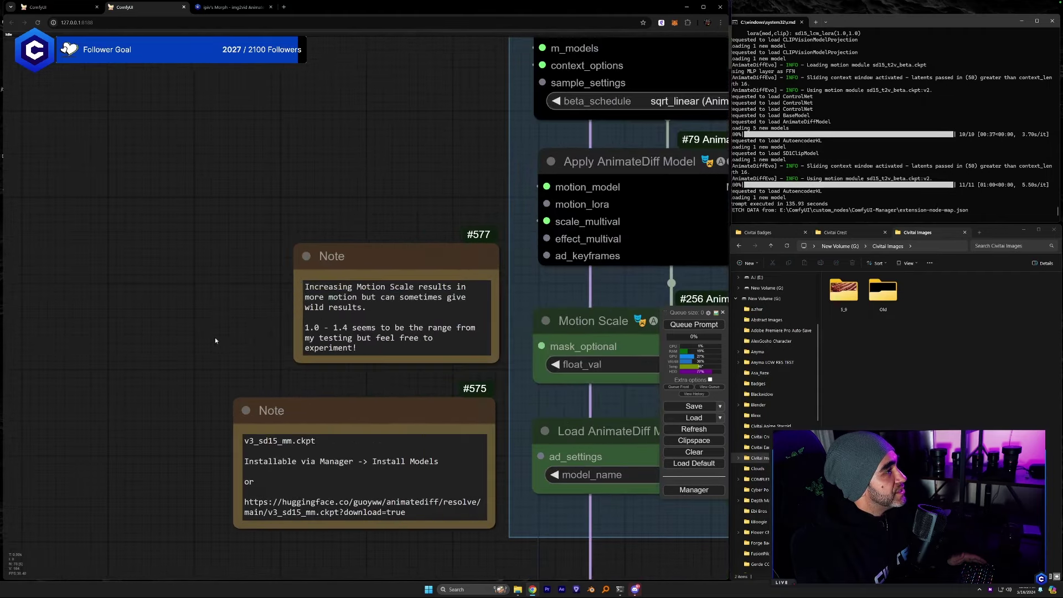
scroll(215, 340, down, 6)
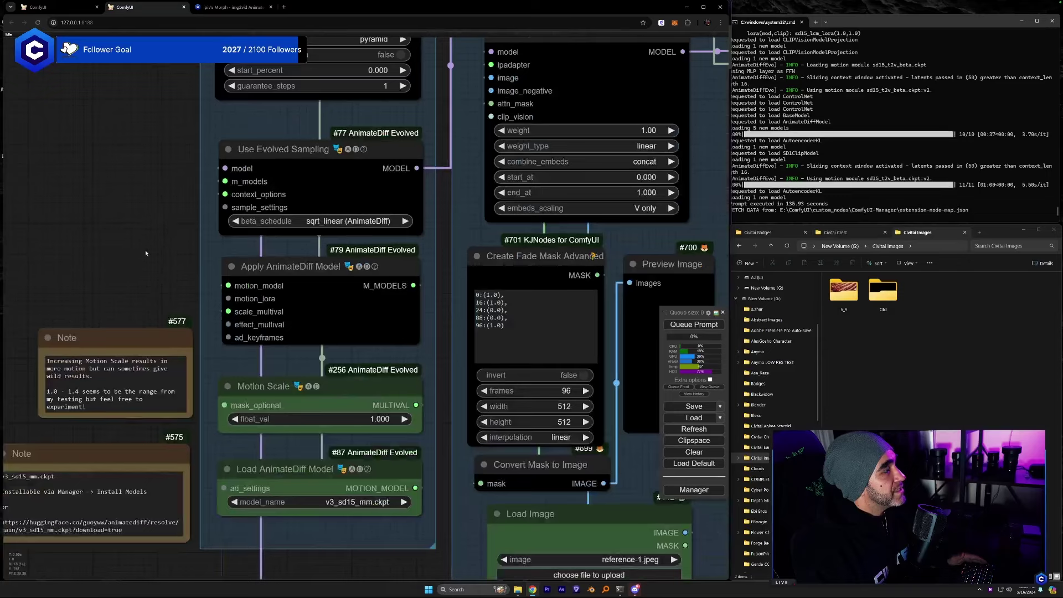
scroll(145, 250, down, 2)
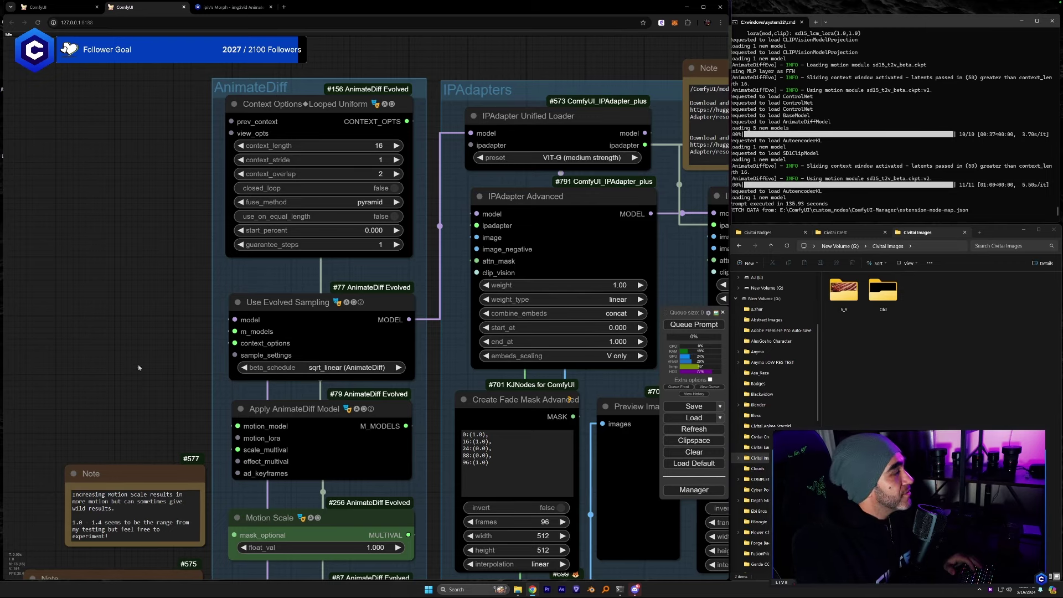
drag(138, 364, 261, 334)
scroll(181, 265, down, 1)
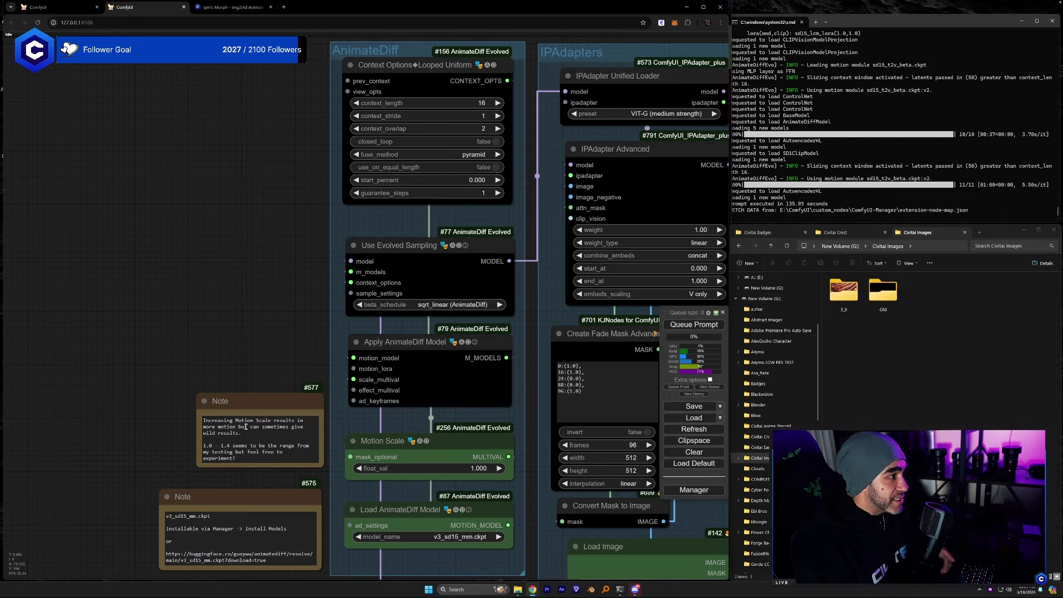
scroll(241, 324, down, 3)
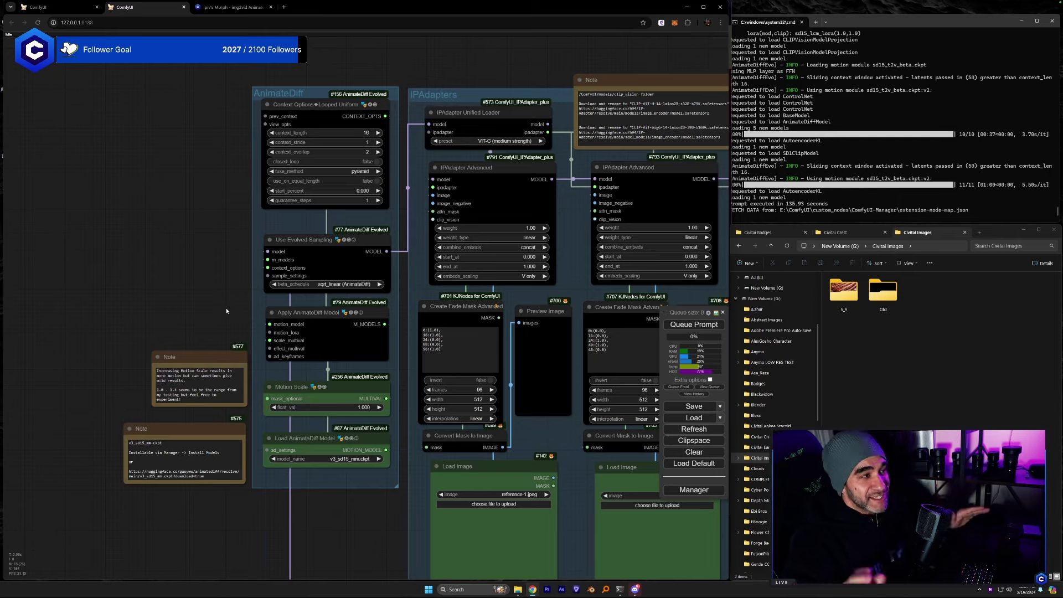
Set the Link Render Mode to Spline in the ComfyUI settings and view the node connections across the whole workflow.
scroll(322, 315, down, 5)
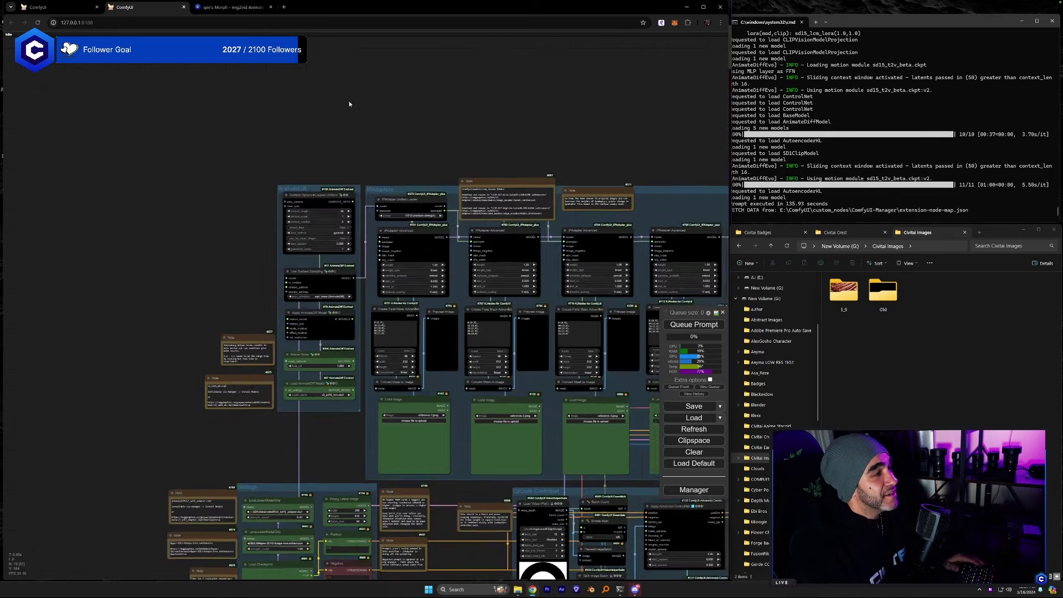
drag(348, 103, 133, 51)
scroll(586, 193, down, 3)
drag(587, 194, 485, 212)
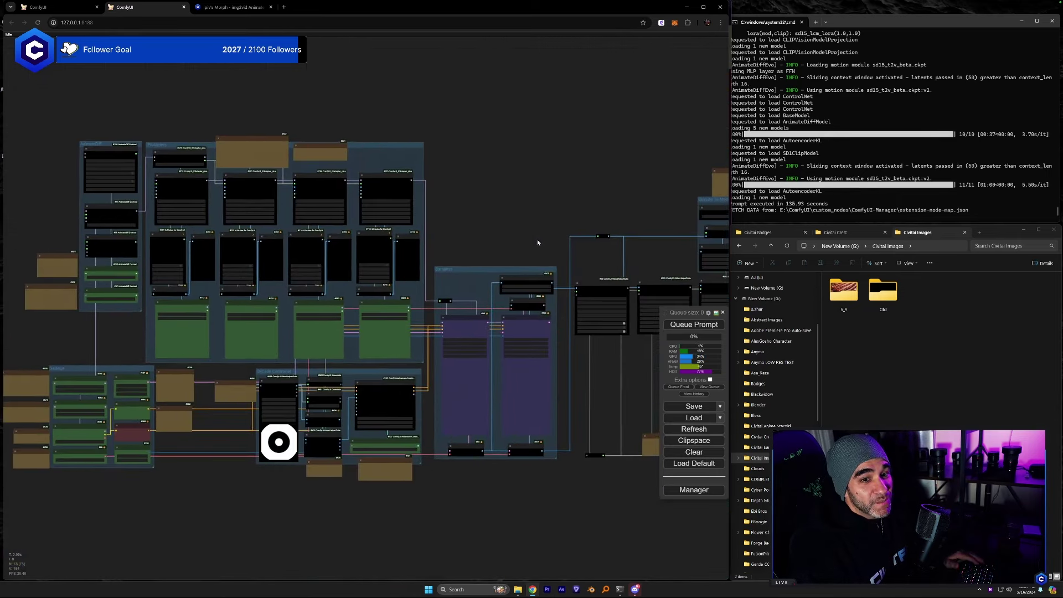
click(708, 313)
scroll(424, 414, down, 3)
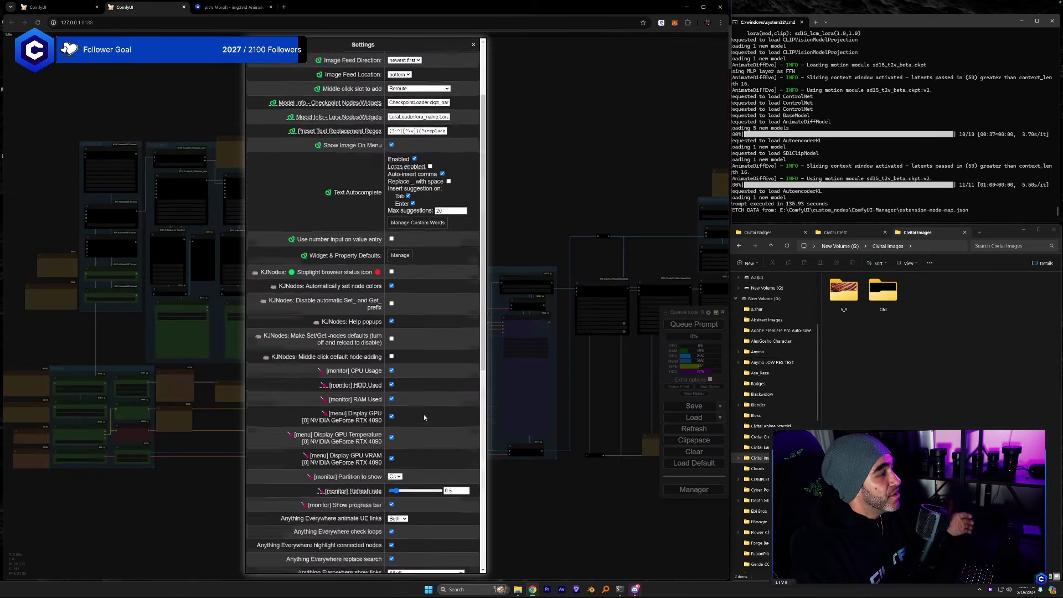
scroll(424, 417, down, 5)
click(400, 516)
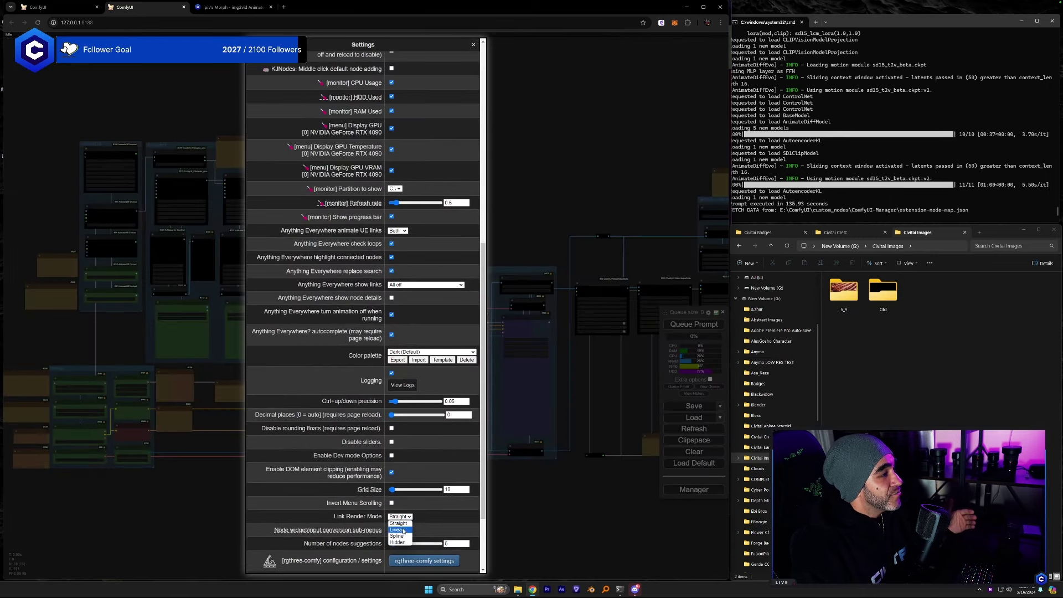
click(398, 536)
scroll(456, 555, down, 2)
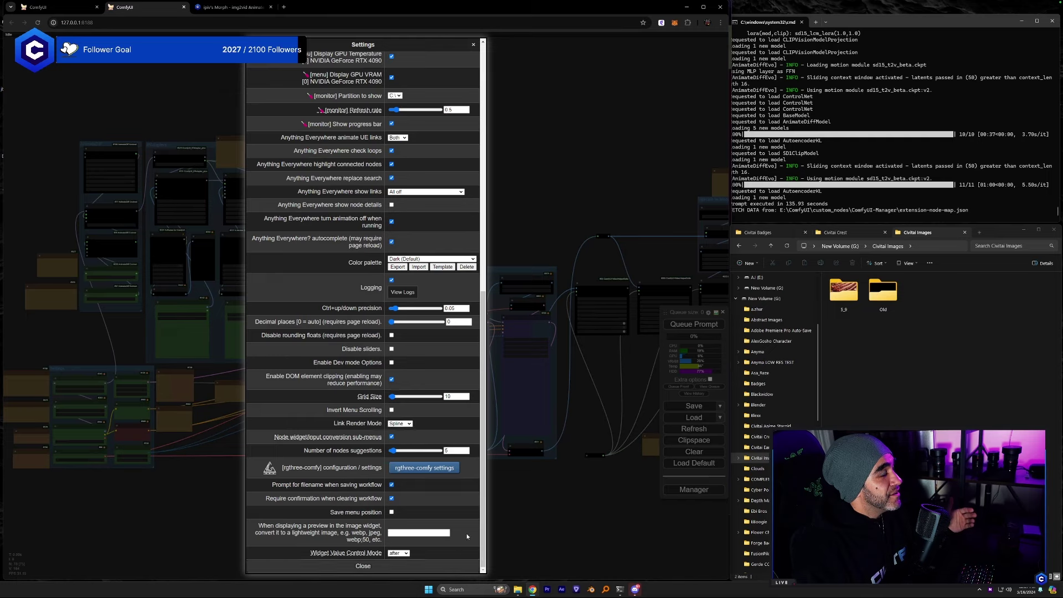
click(457, 565)
drag(363, 500, 329, 520)
Set the Link Render Mode back to Straight in the ComfyUI settings and close the settings.
click(708, 312)
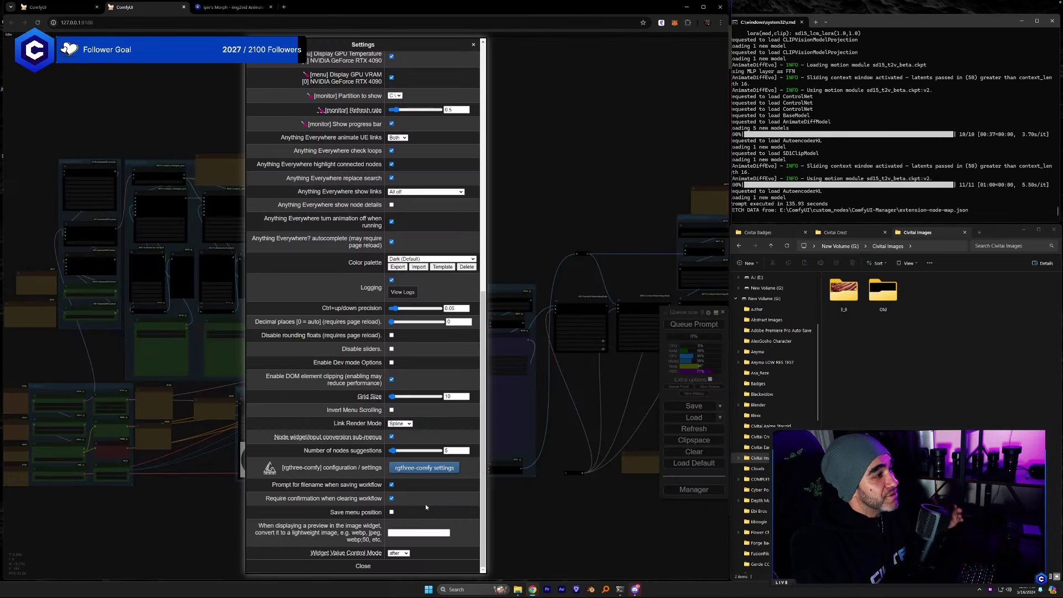
click(399, 424)
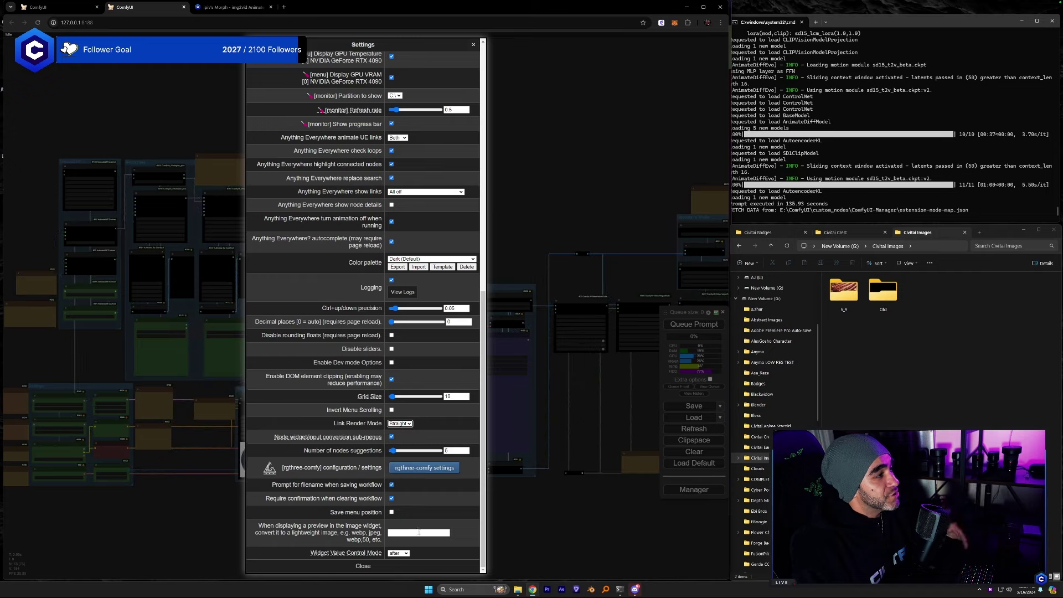
click(395, 428)
click(363, 565)
Examine the AnimateDiff group up close, from the looped context options to the Motion Scale and Load AnimateDiff Model nodes.
drag(479, 511, 613, 529)
scroll(240, 302, up, 5)
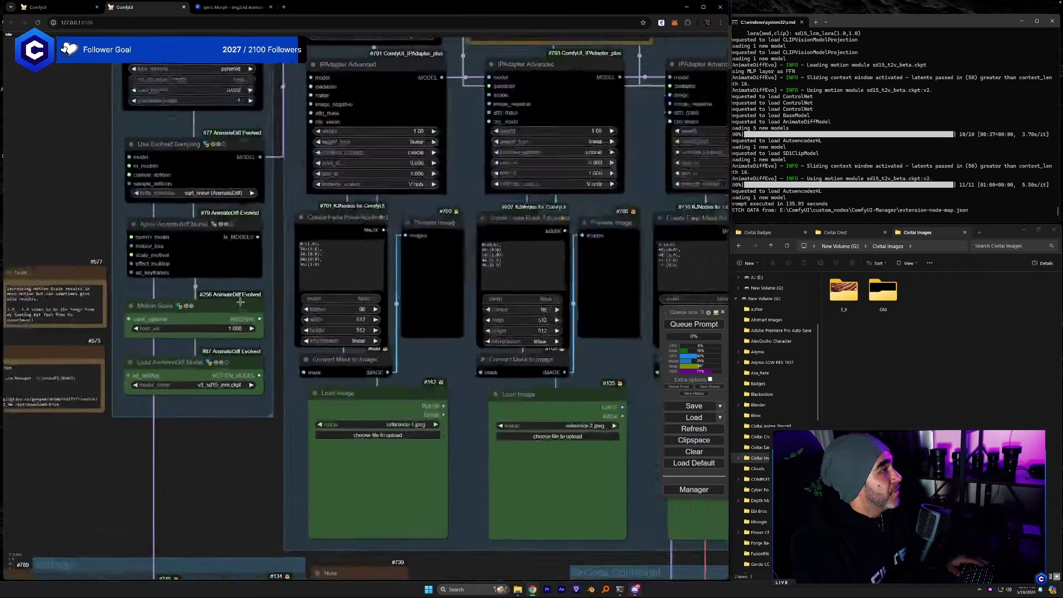
drag(202, 139, 357, 304)
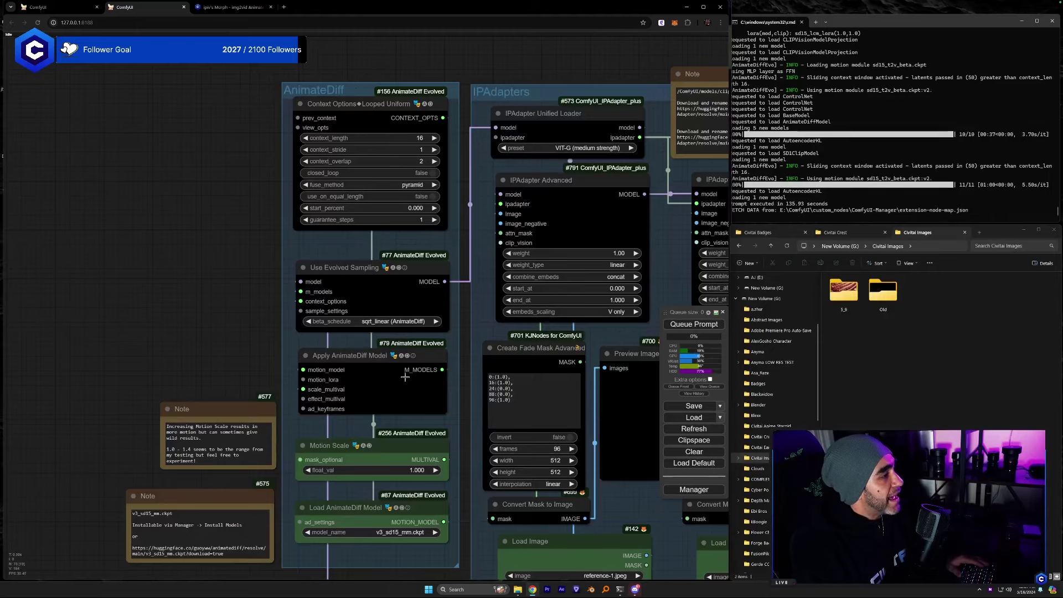
scroll(365, 454, up, 3)
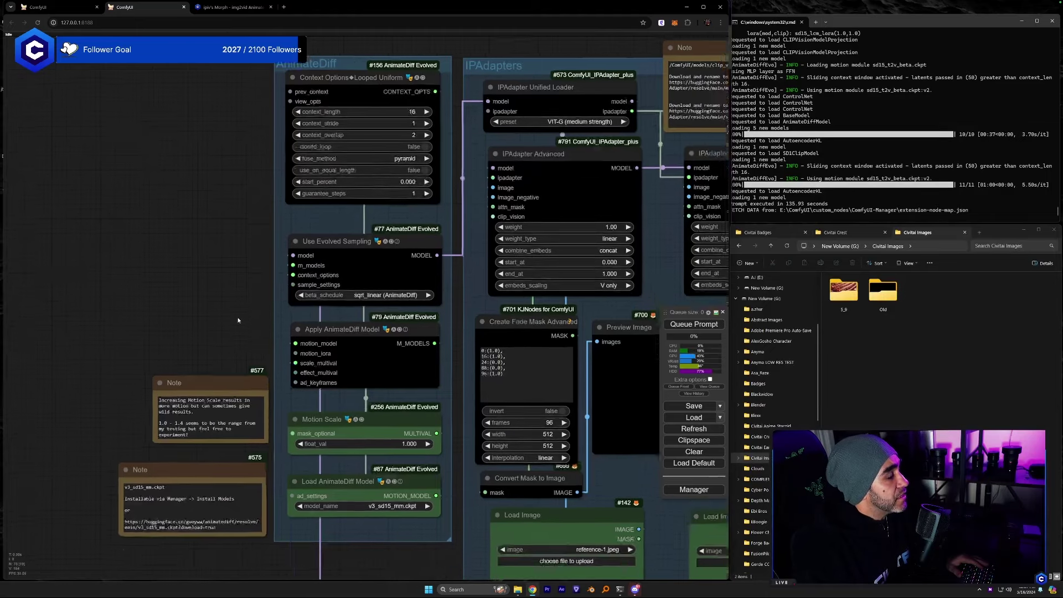
drag(397, 520, 423, 530)
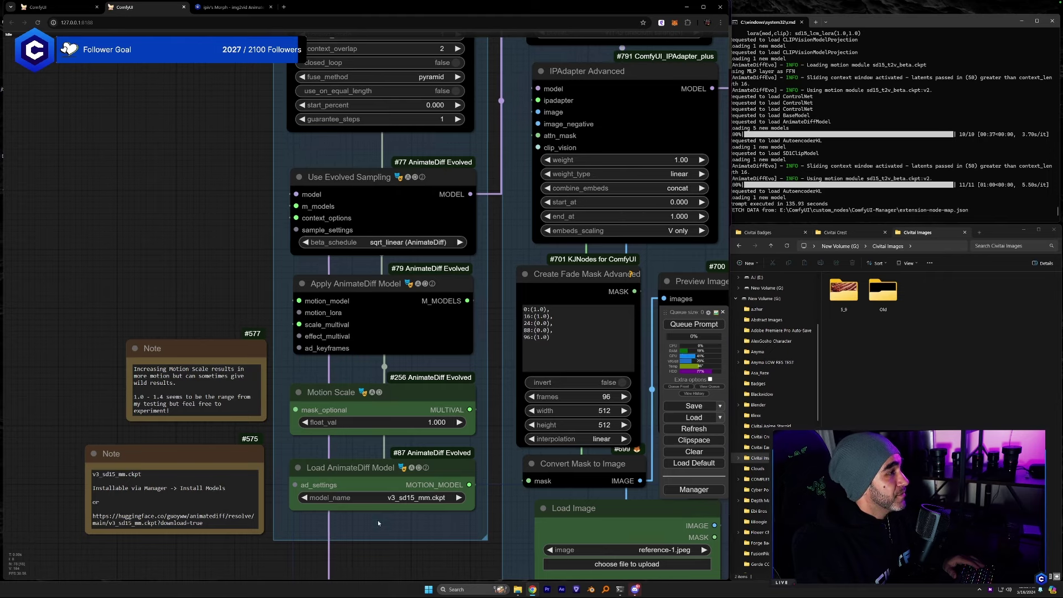
Set the Load AnimateDiff Model node's model_name to v3_sd15_mm (2).ckpt.
scroll(378, 519, down, 3)
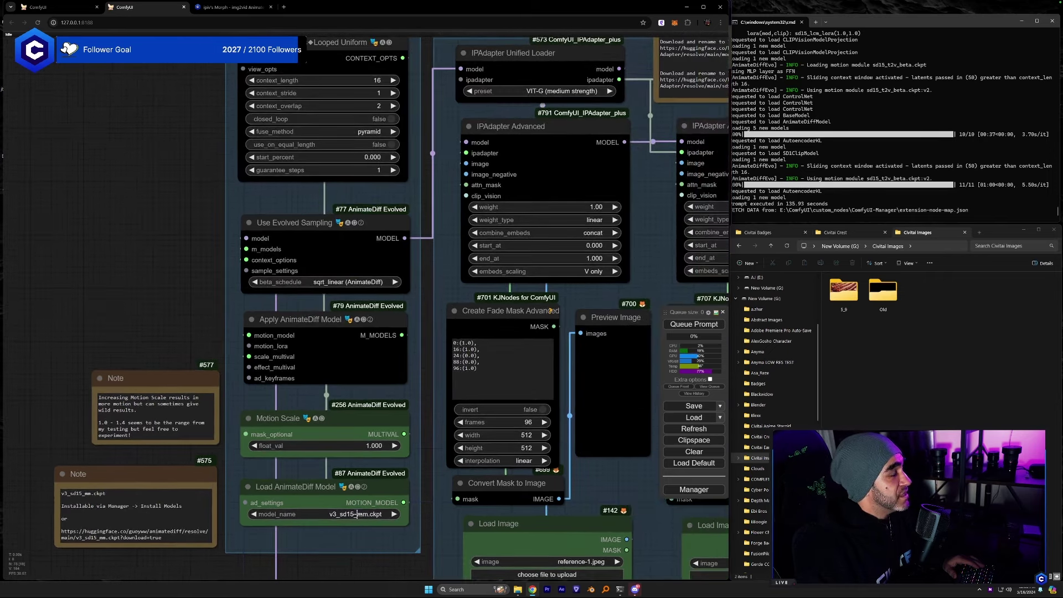
click(355, 513)
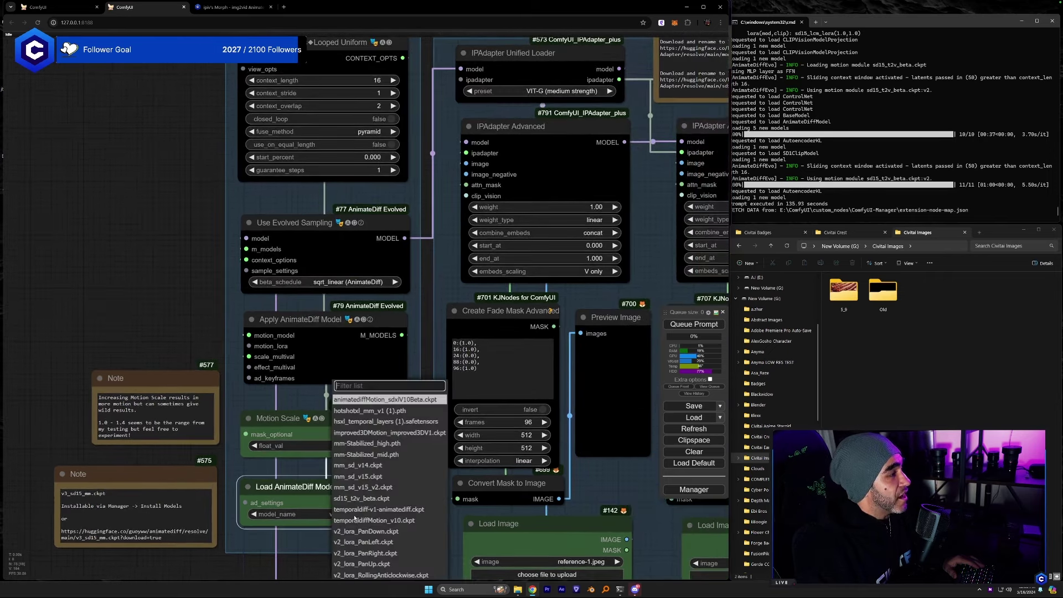
click(324, 541)
scroll(332, 400, up, 3)
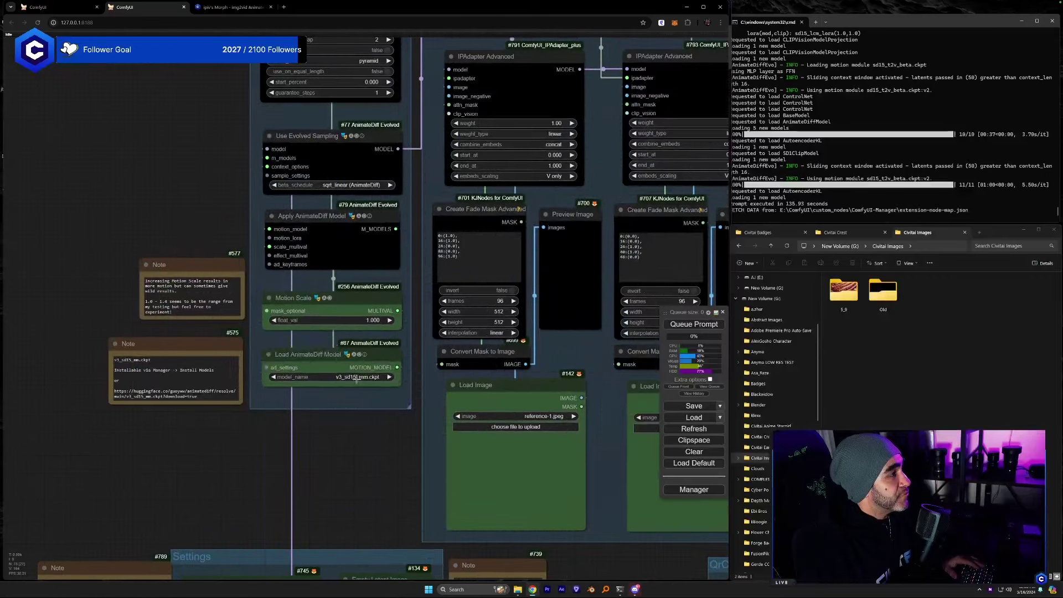
click(357, 379)
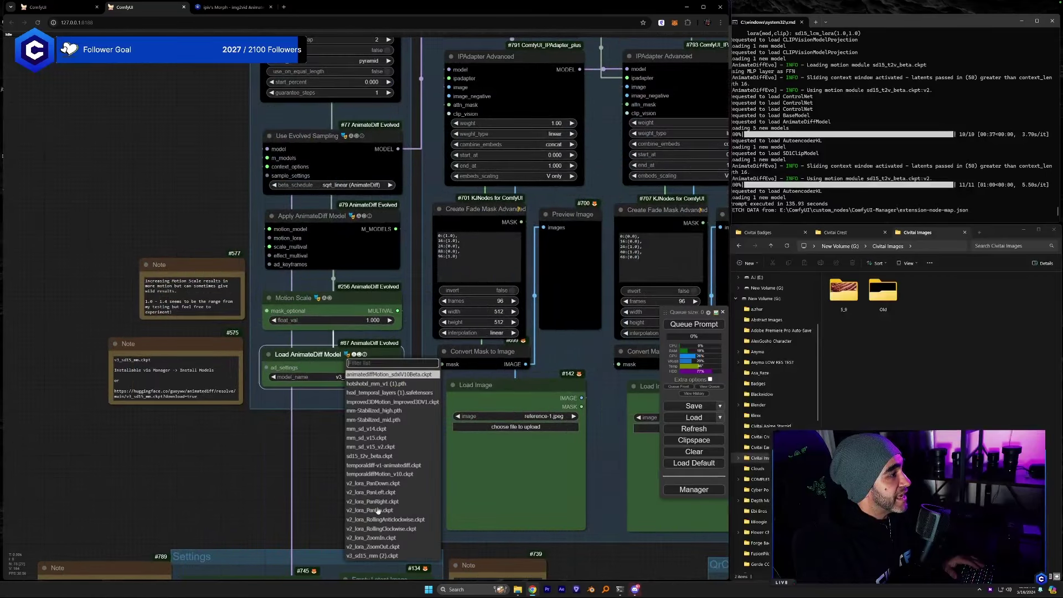
click(374, 556)
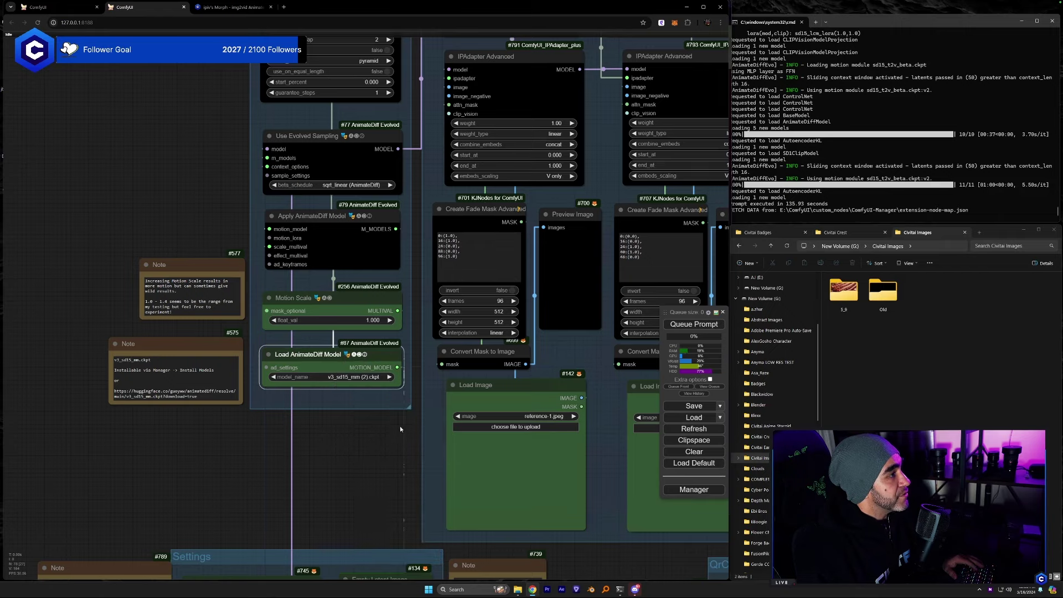
Look over the IPAdapters group and check the preset options of the IPAdapter Unified Loader node without changing the preset.
drag(400, 427, 310, 499)
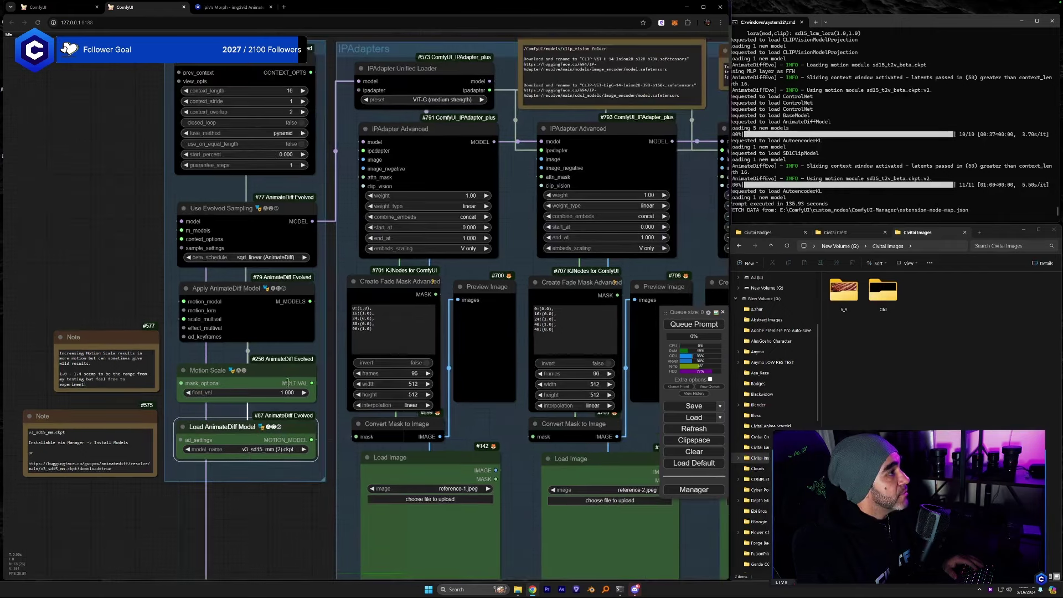
drag(512, 212, 383, 335)
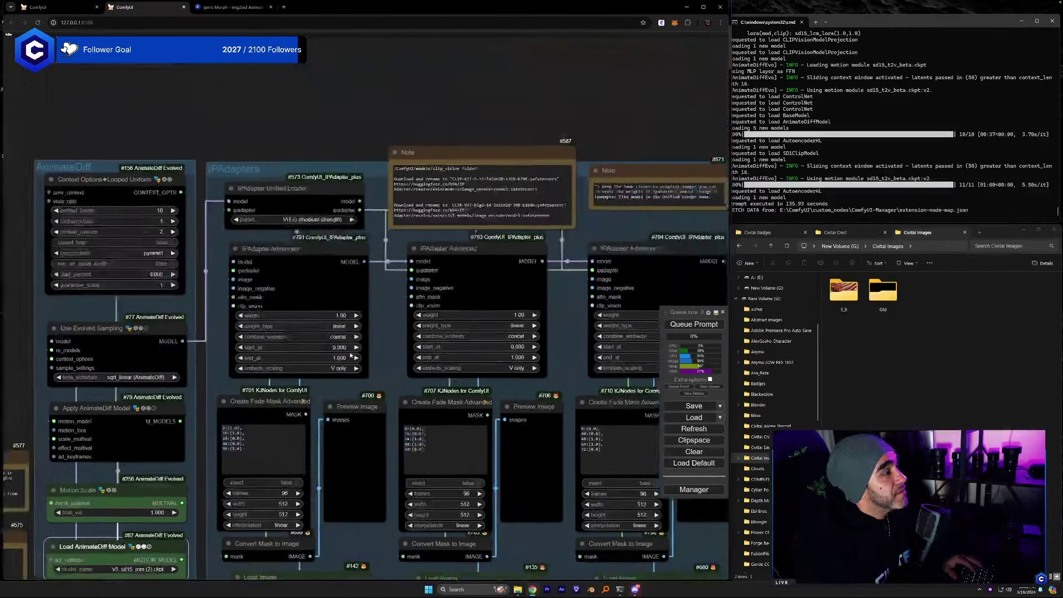
scroll(358, 296, up, 3)
scroll(359, 296, up, 2)
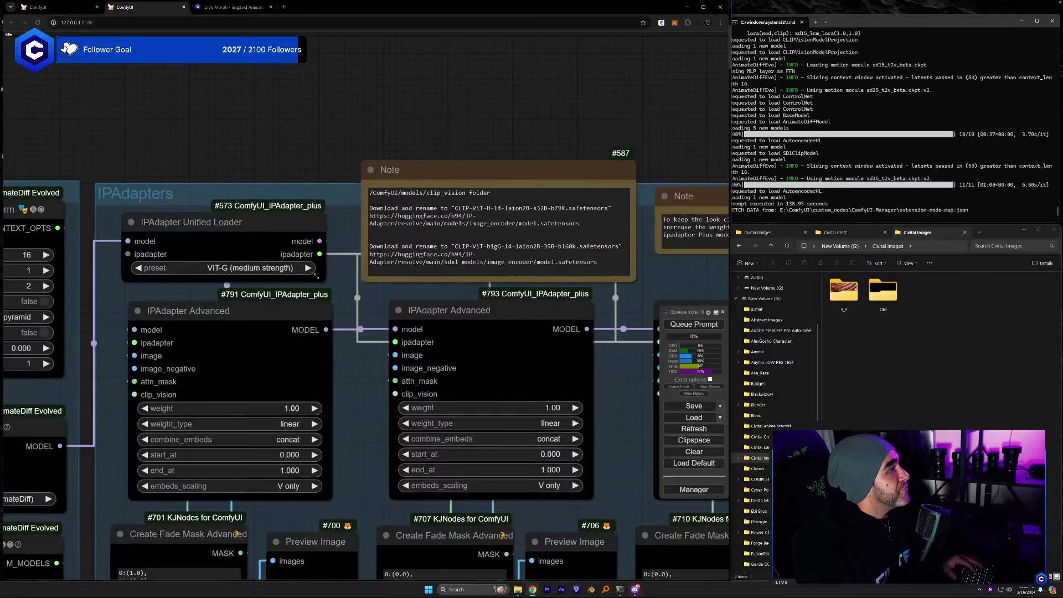
click(261, 269)
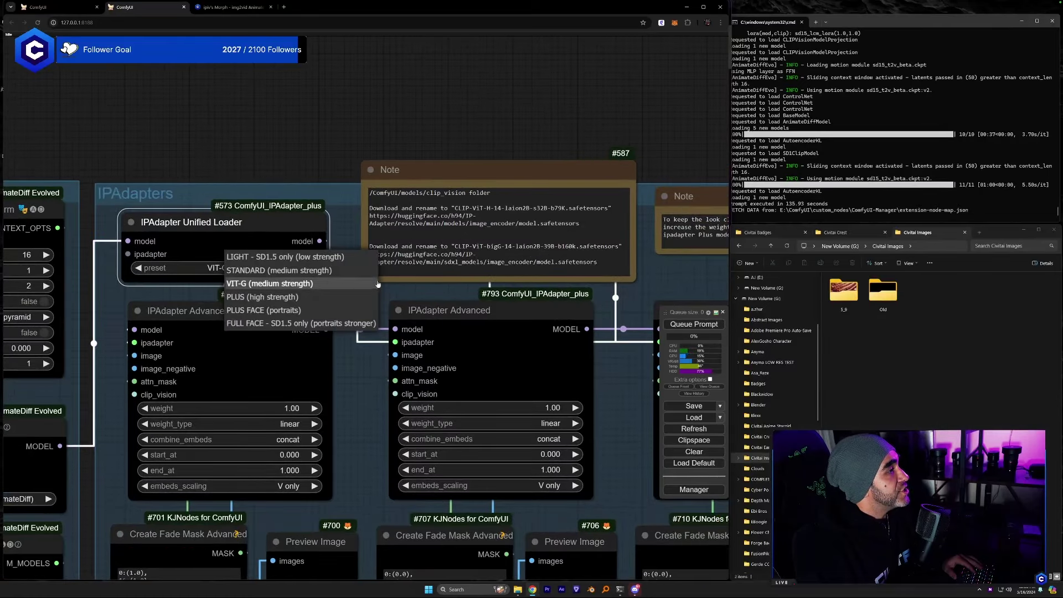
click(408, 292)
Move the clip_vision note slightly toward the IPAdapter Unified Loader, and highlight its download links and the CLIP-ViT-H-14-laion2B-s32B-b79K.safetensors file name.
drag(476, 179, 459, 173)
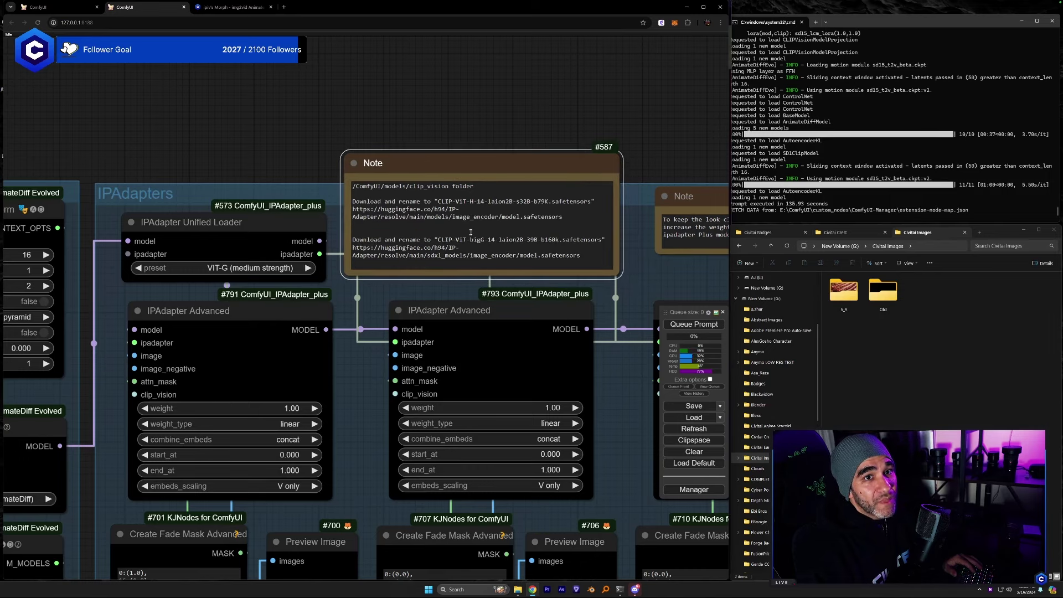
drag(437, 293, 394, 299)
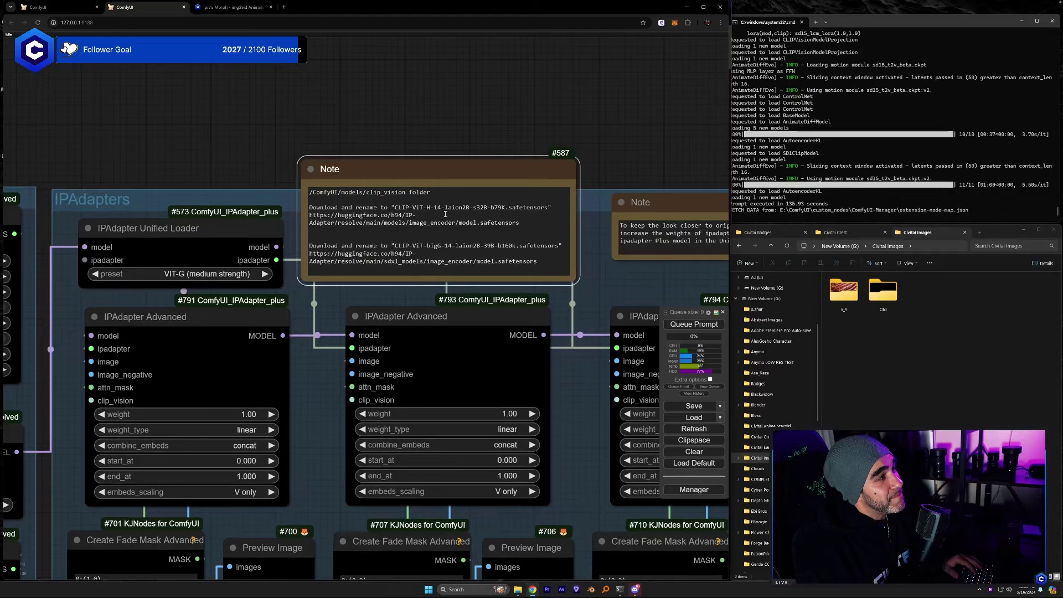
scroll(445, 216, up, 4)
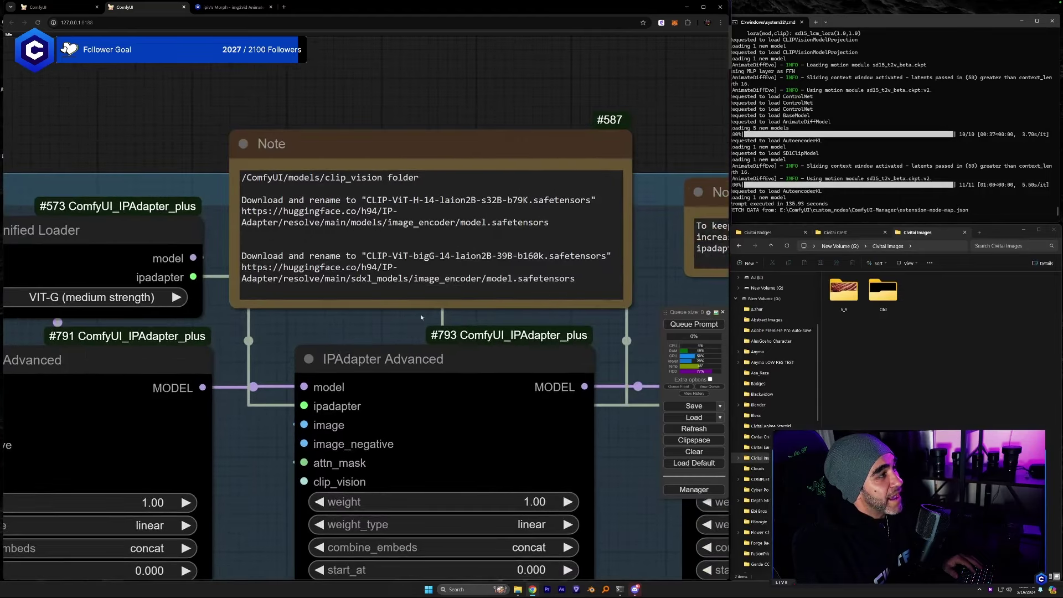
click(590, 268)
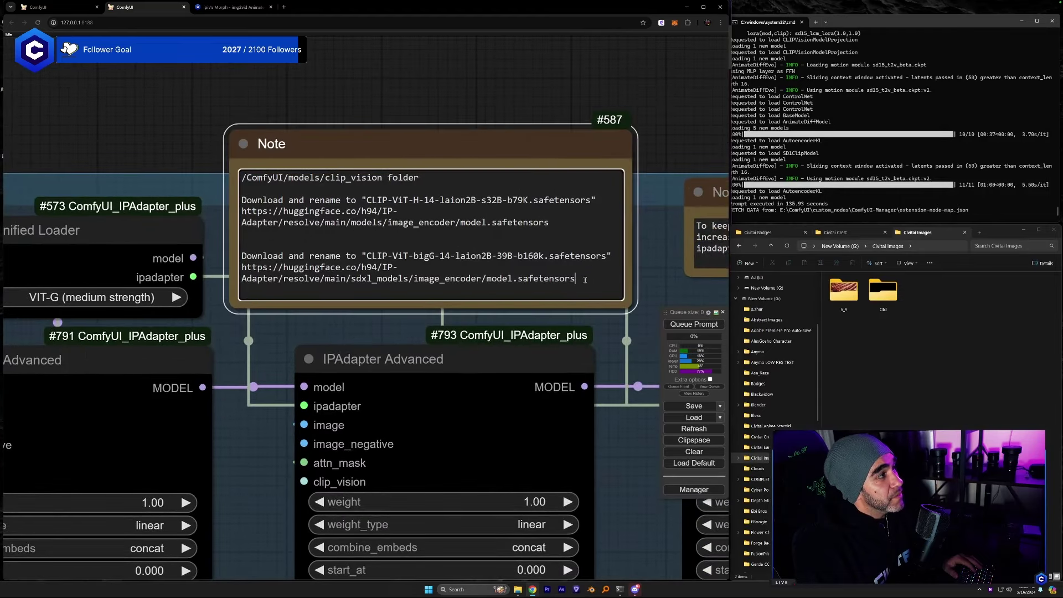
drag(580, 281, 243, 268)
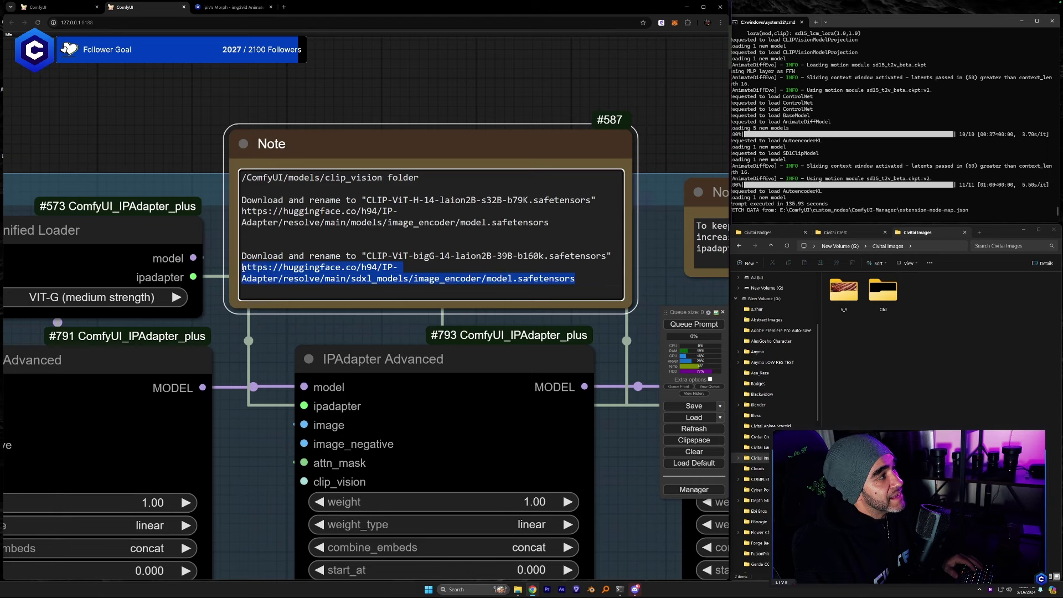
drag(556, 221, 250, 215)
click(427, 217)
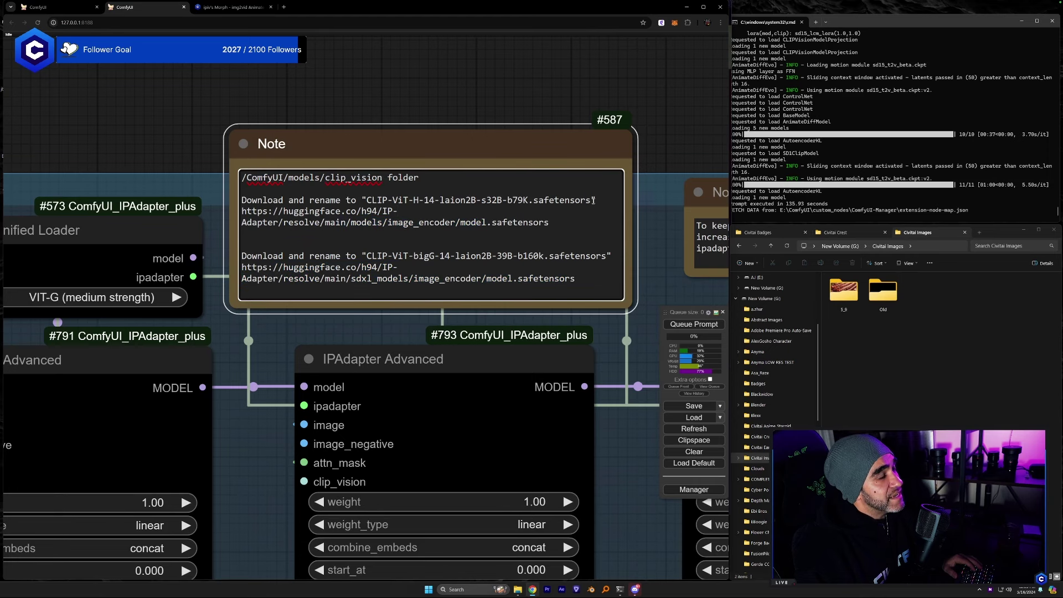
drag(593, 200, 365, 199)
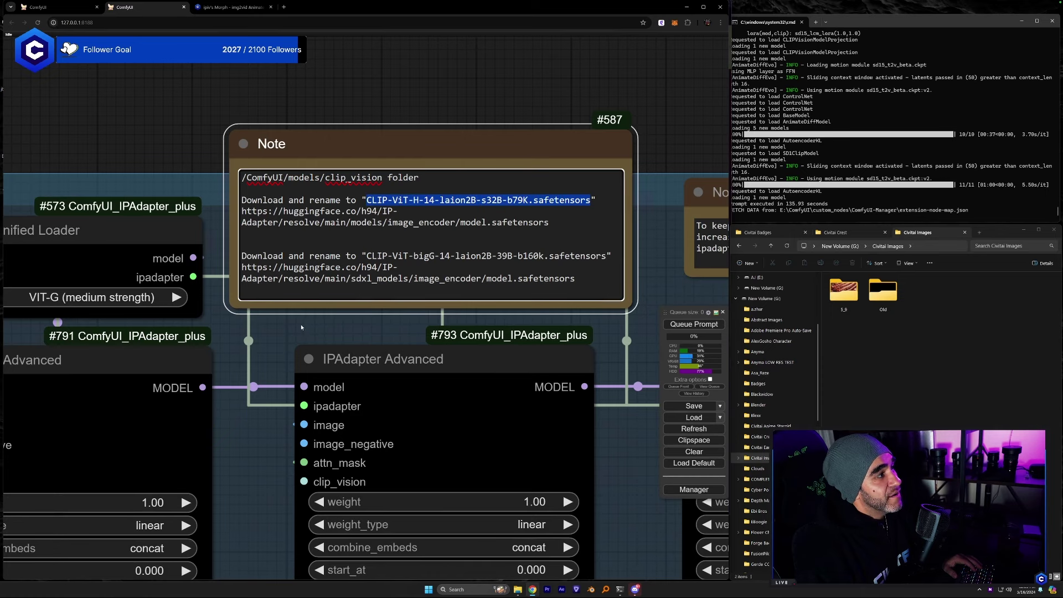
click(216, 294)
Highlight the clip_vision note's download instructions from the folder line down to the second link, and deselect the note.
scroll(434, 275, down, 4)
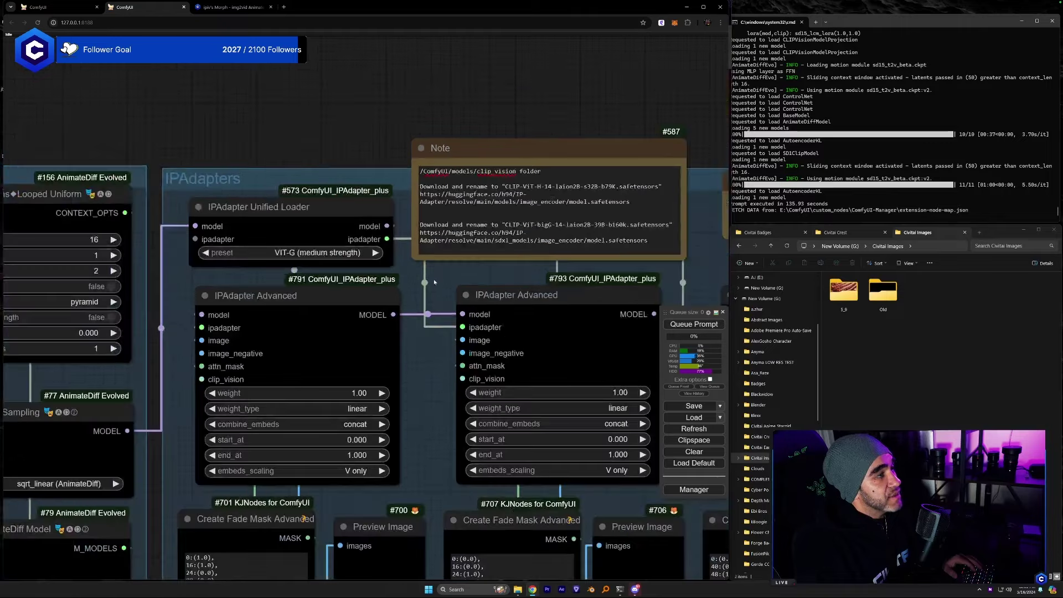
drag(433, 338, 370, 322)
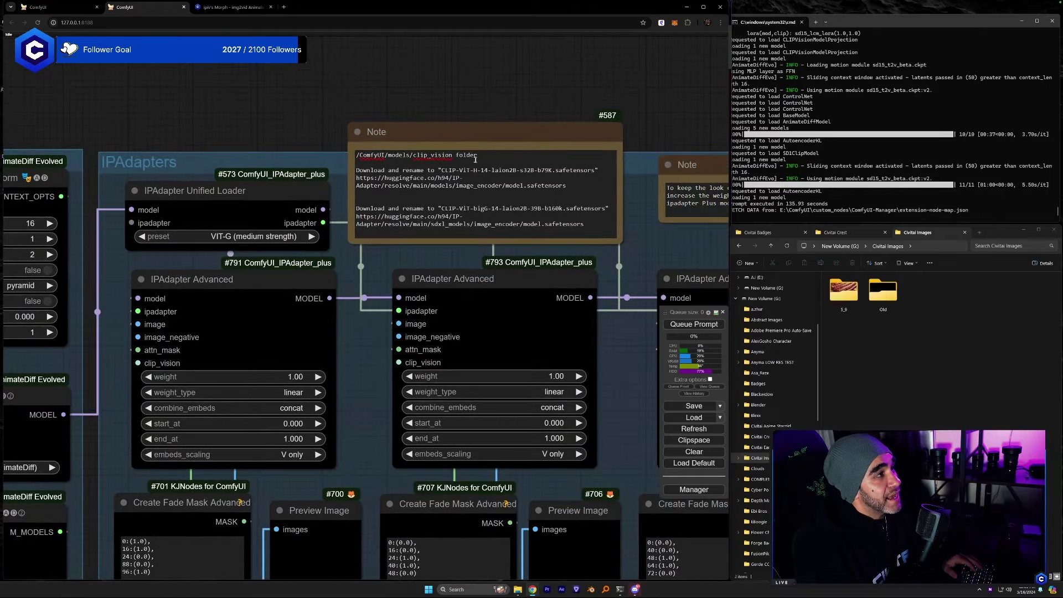
drag(475, 160, 381, 227)
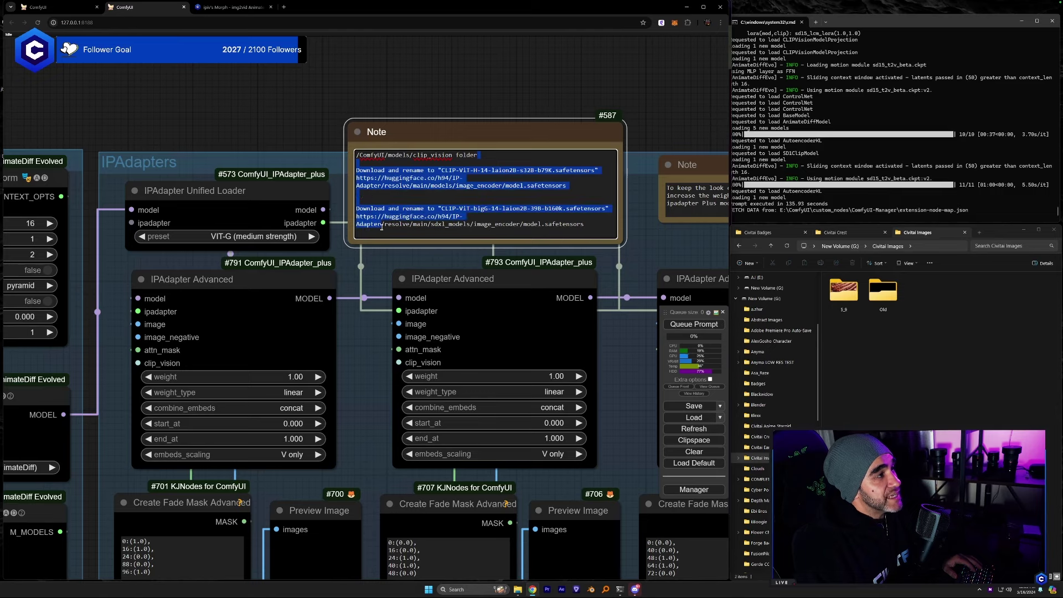
click(405, 230)
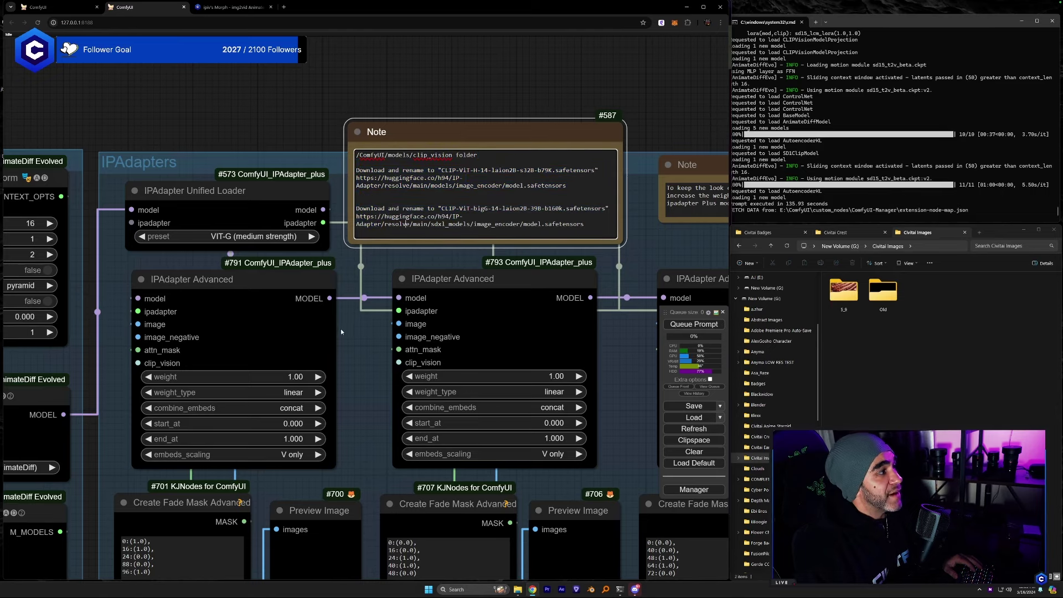
scroll(353, 343, down, 2)
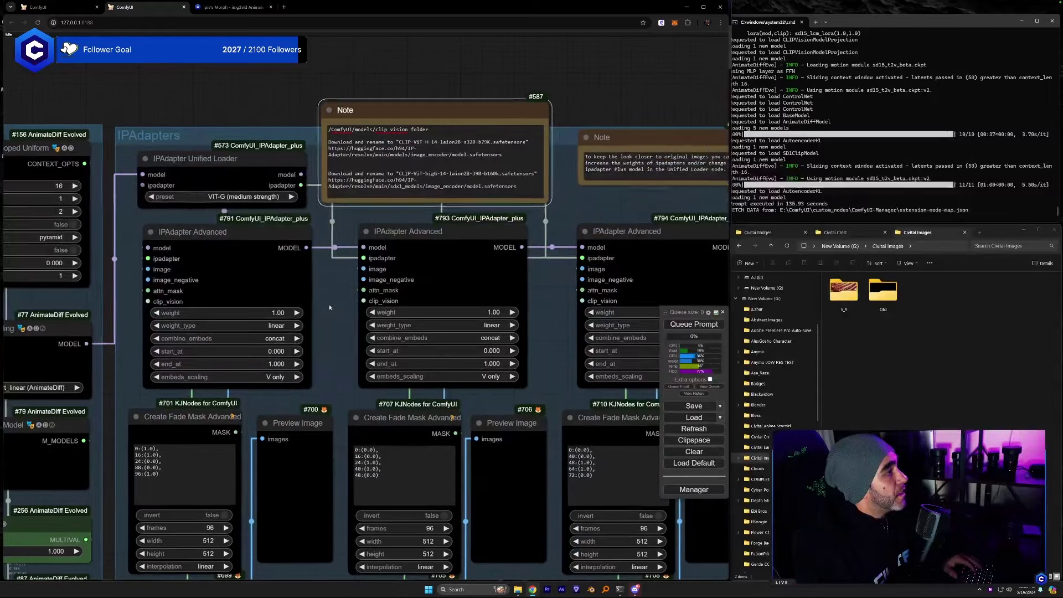
click(329, 307)
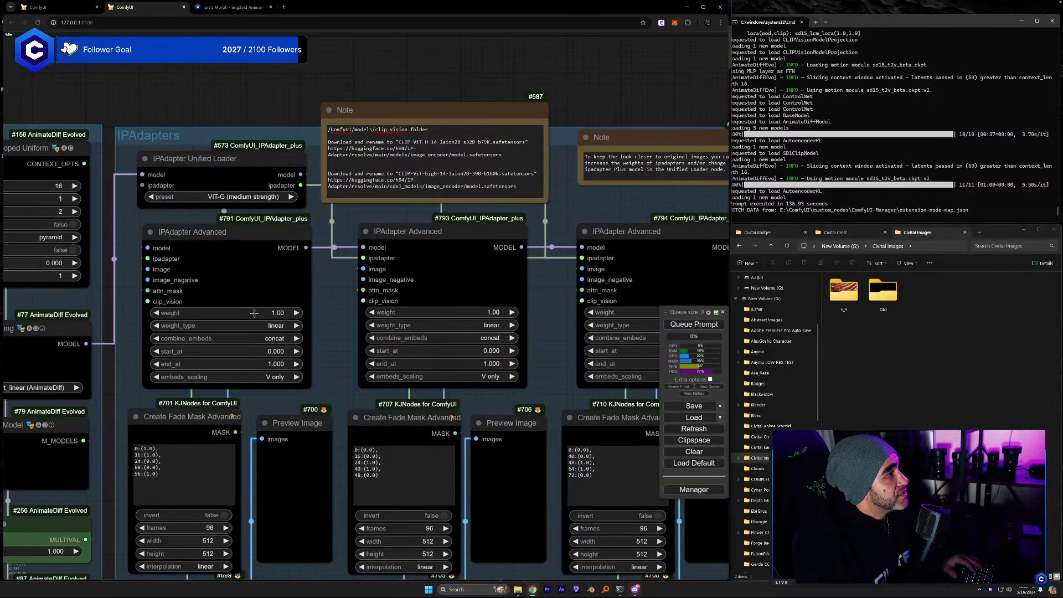
Inspect the second IPAdapter Advanced node and list the weight_type options of the first one.
drag(334, 316, 296, 305)
click(389, 223)
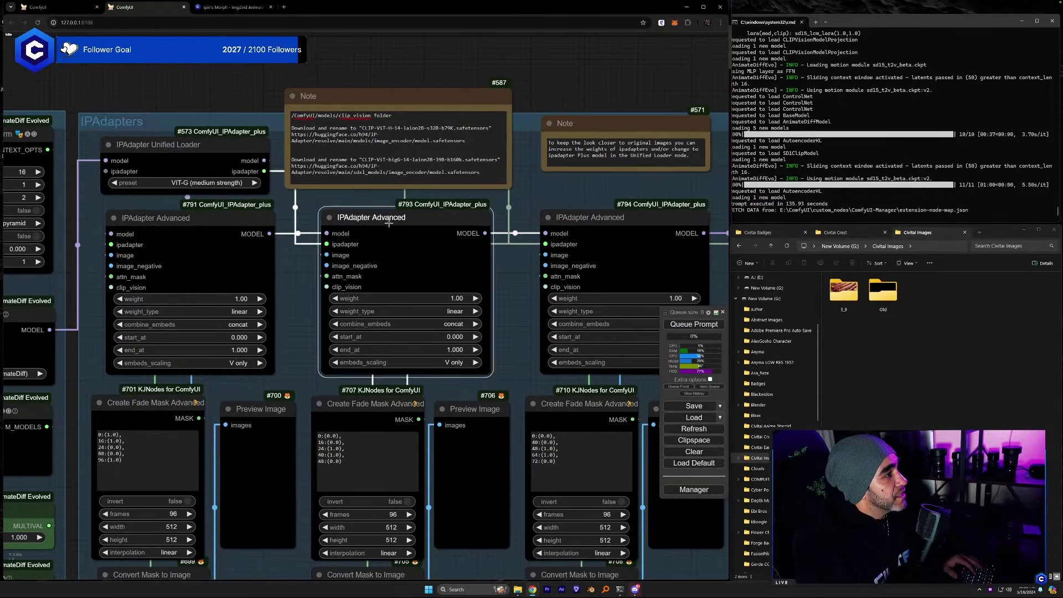
drag(389, 223, 391, 222)
click(243, 311)
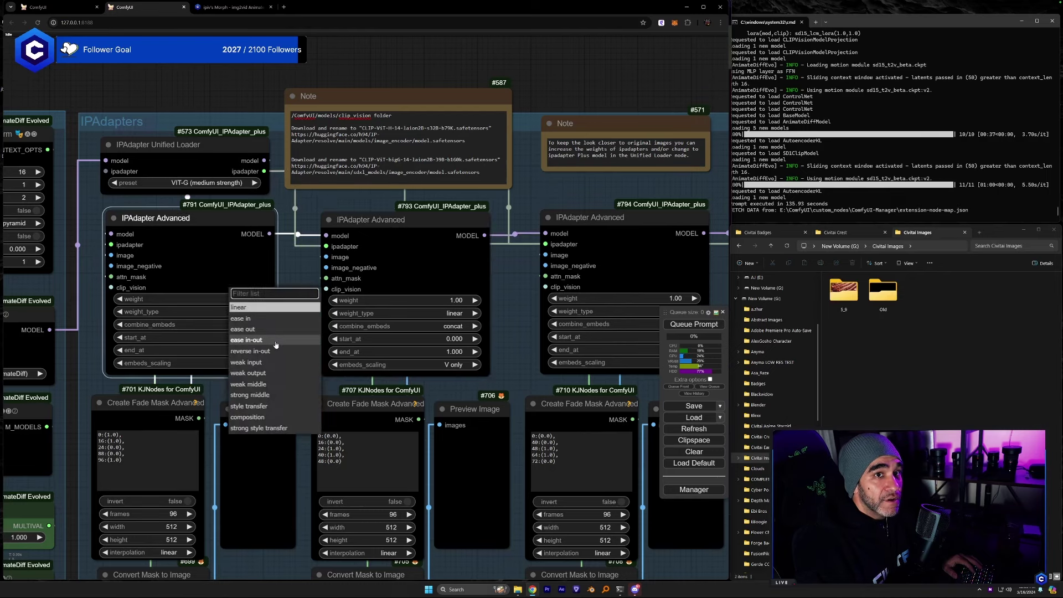
Read the note about keeping the look closer to the original images, and revisit the IPAdapter Unified Loader's preset.
drag(512, 318, 251, 350)
scroll(474, 291, down, 1)
scroll(294, 241, up, 3)
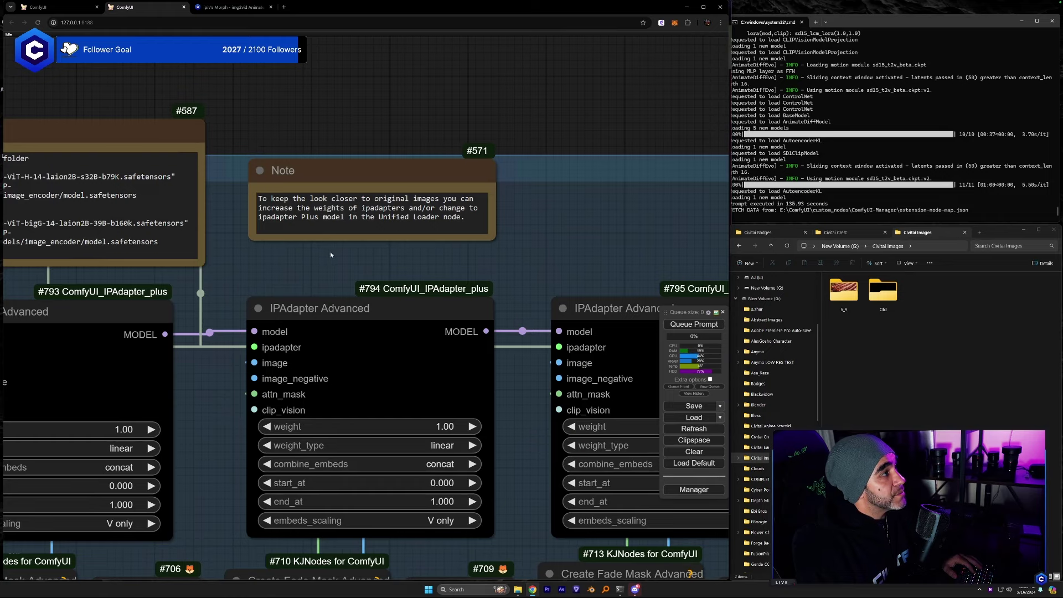
drag(364, 256, 749, 239)
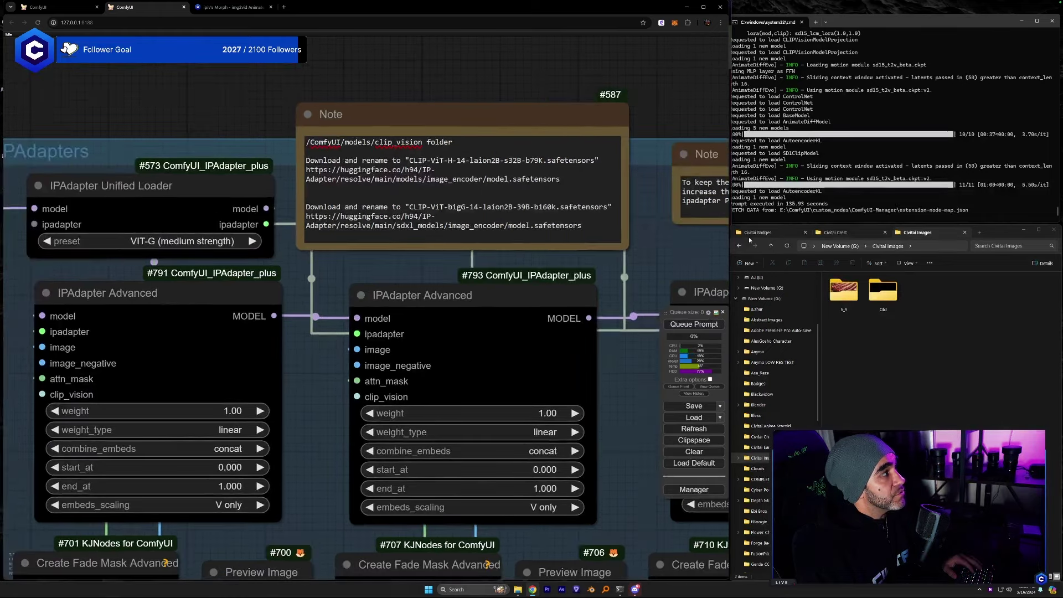
scroll(427, 241, down, 5)
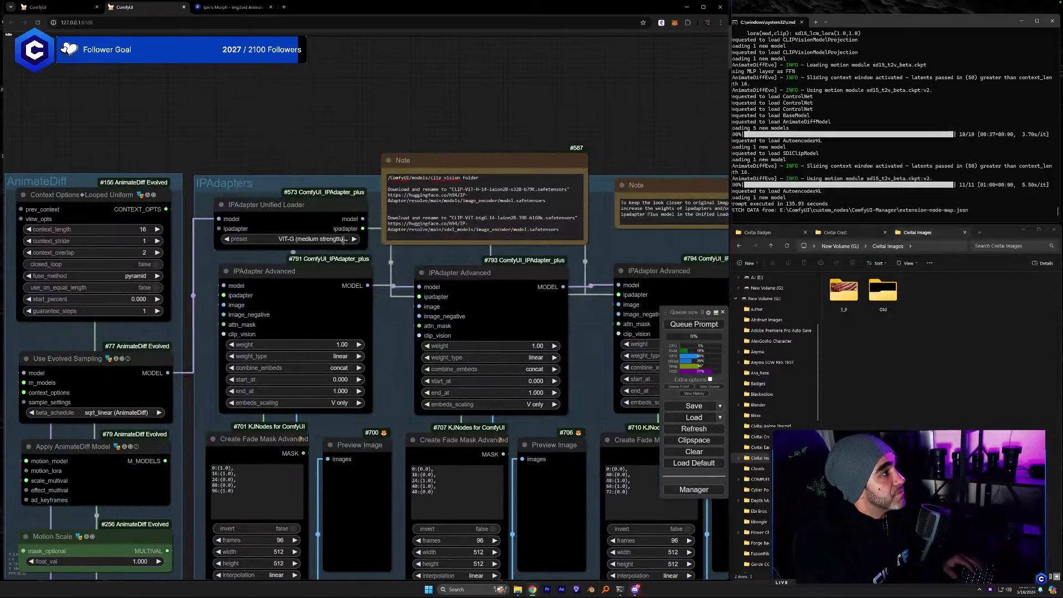
click(343, 240)
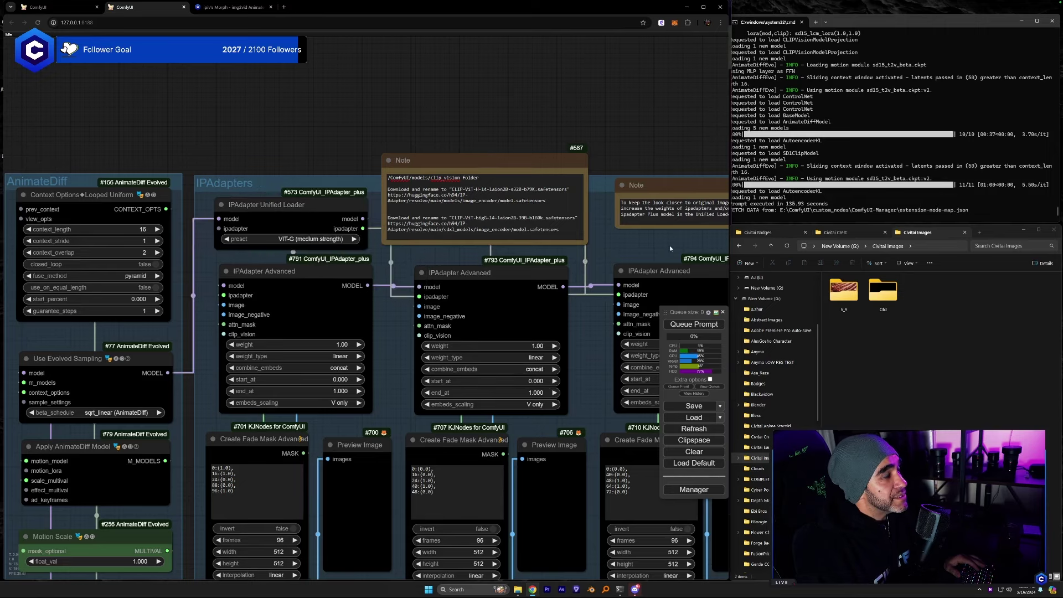
Examine the four IPAdapter Advanced nodes with their Create Fade Mask Advanced, Convert Mask to Image and Load Image nodes.
drag(665, 244, 348, 222)
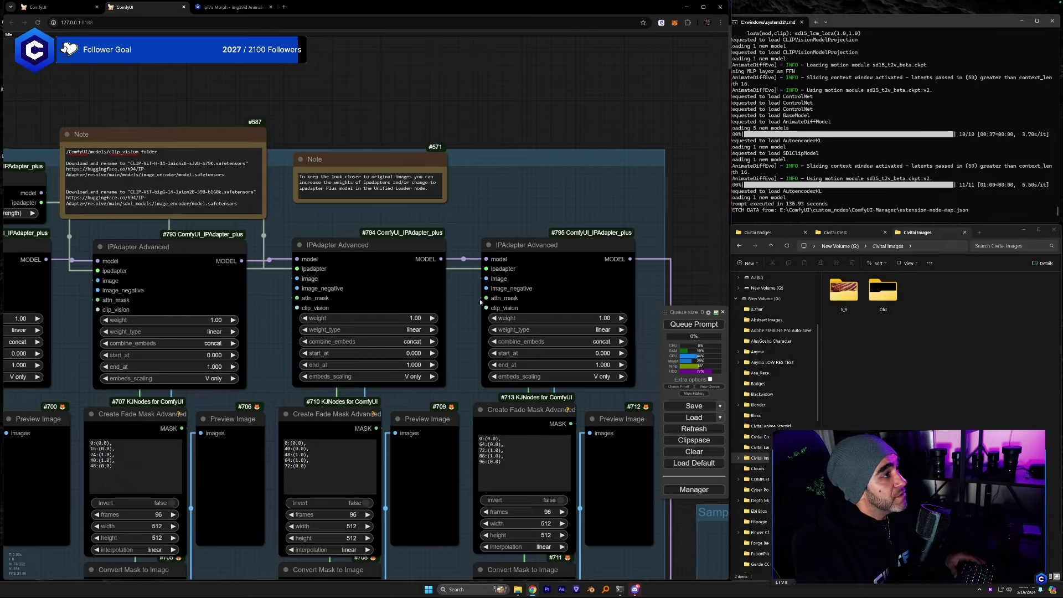
scroll(490, 274, down, 2)
drag(435, 296, 604, 267)
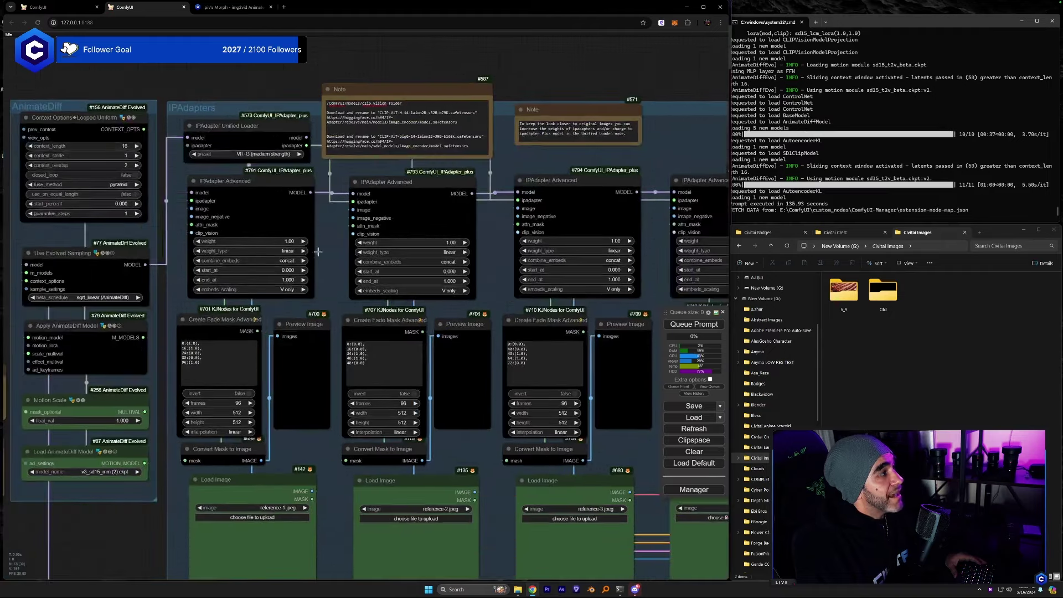
scroll(309, 388, up, 4)
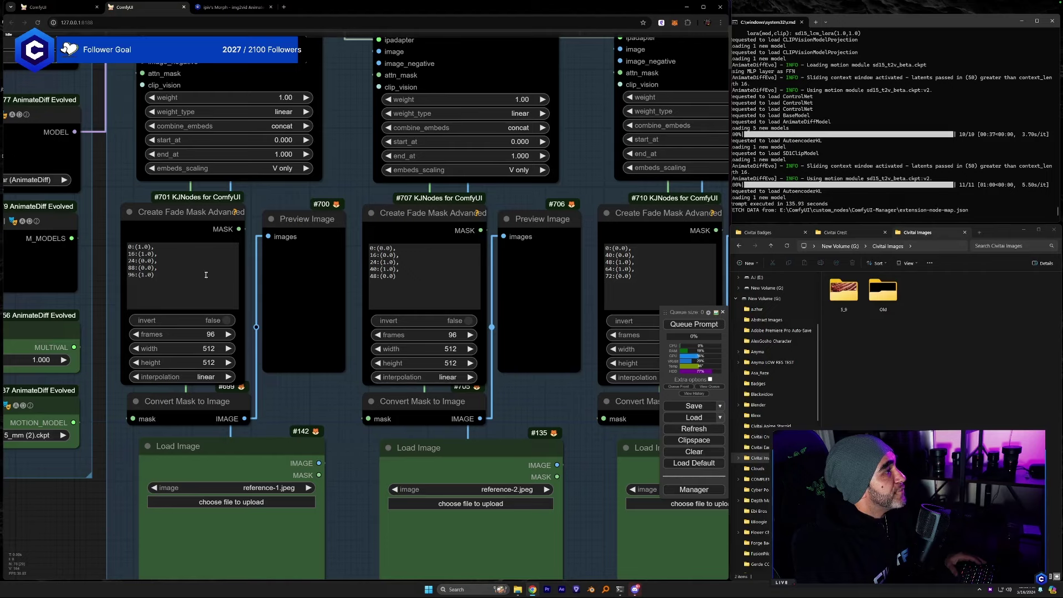
scroll(301, 393, down, 3)
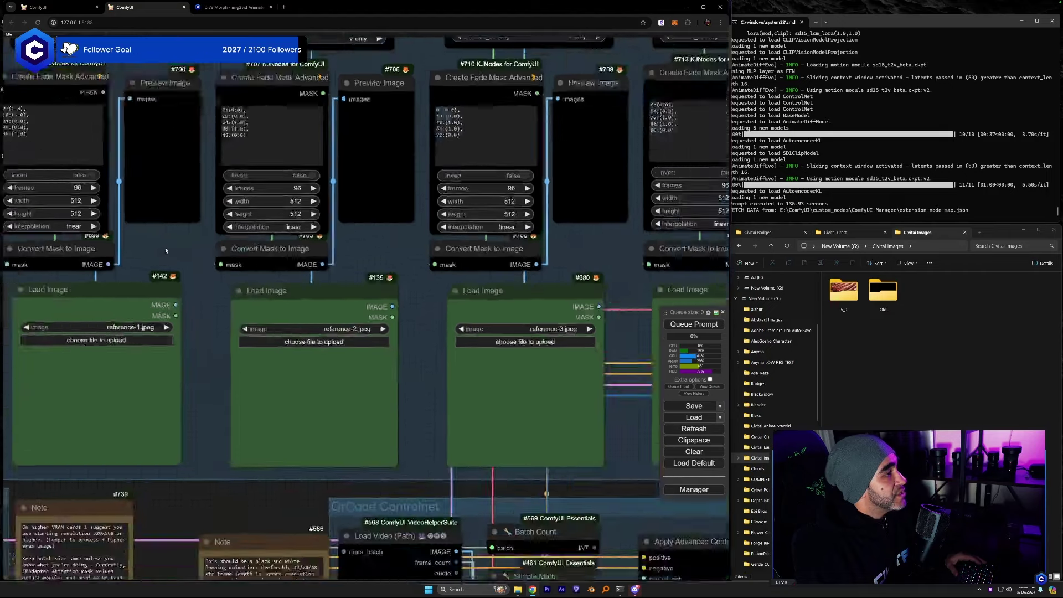
drag(333, 271, 328, 321)
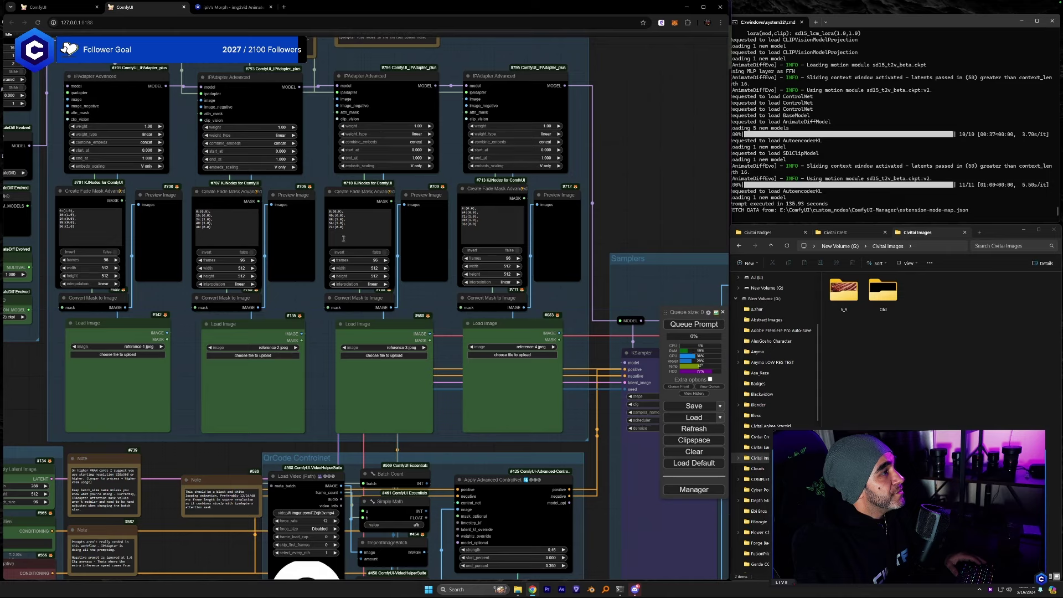
scroll(187, 253, up, 3)
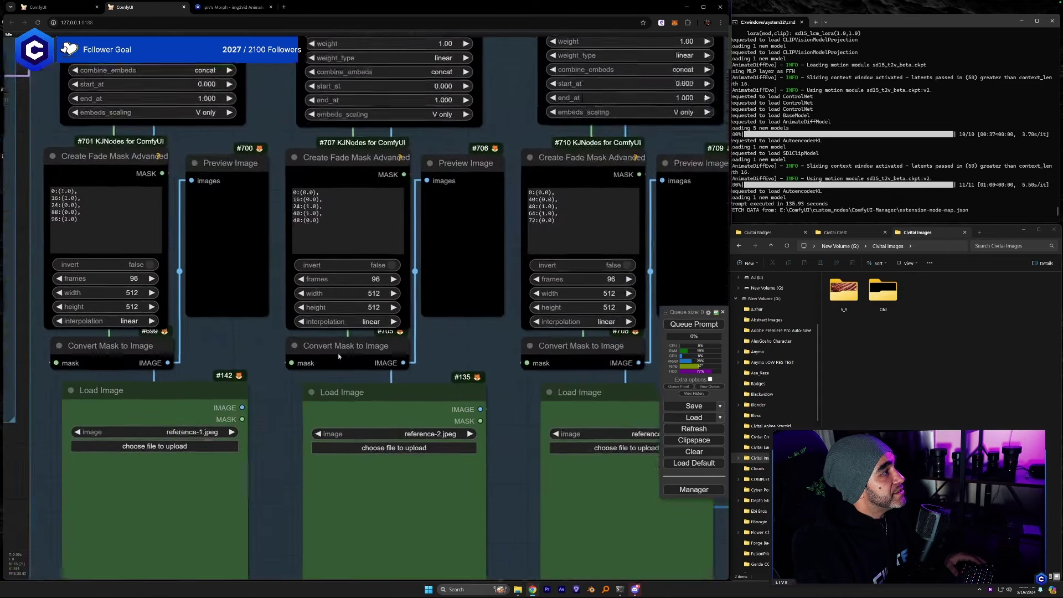
drag(339, 356, 447, 371)
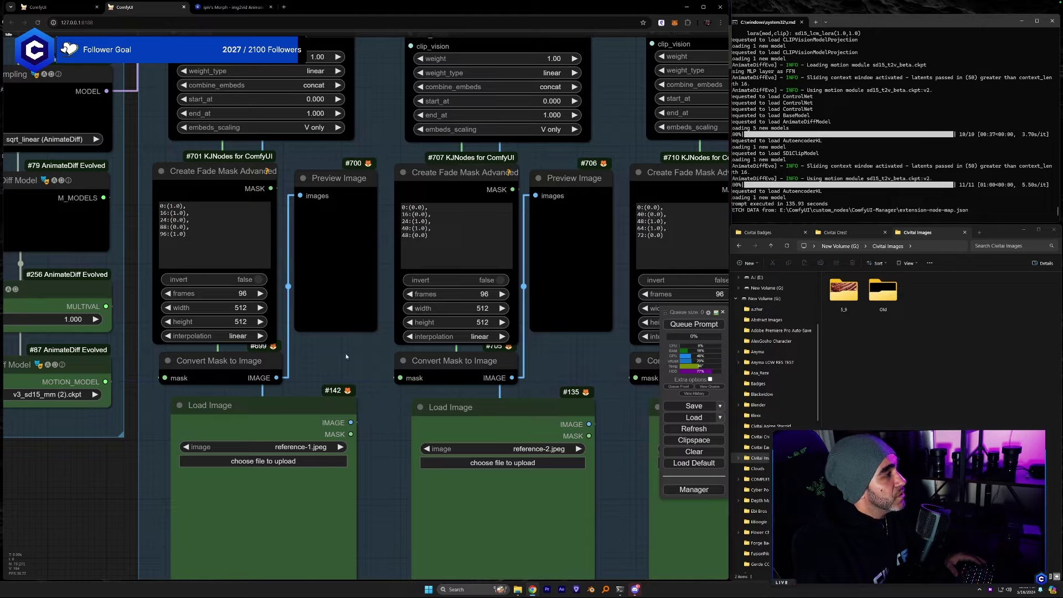
Shift the note about the black and white looping animation slightly up and away from the QrCode Controlnet group.
scroll(346, 353, down, 3)
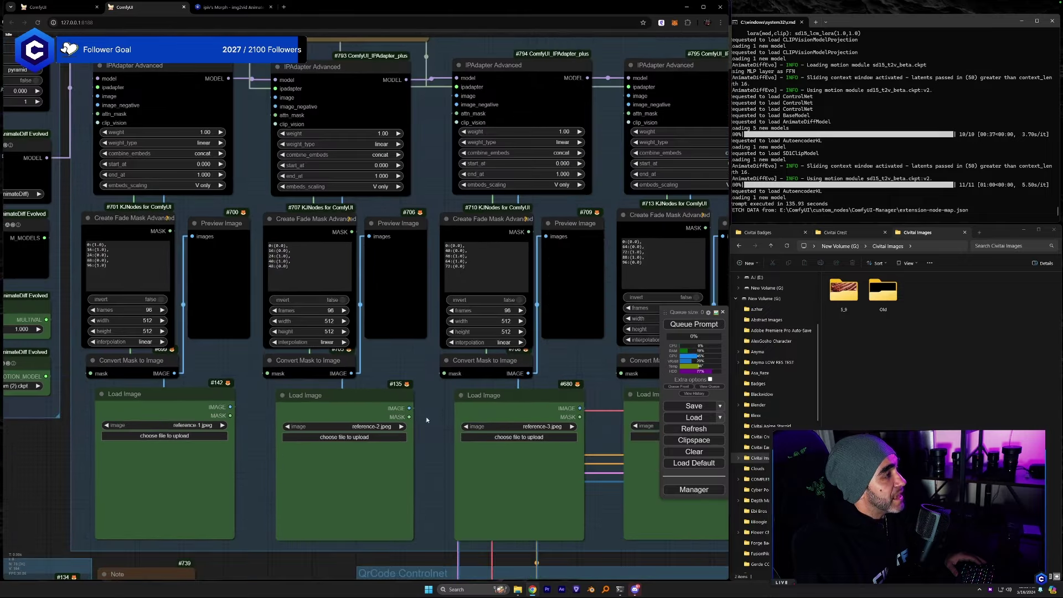
scroll(426, 416, down, 3)
scroll(524, 408, down, 1)
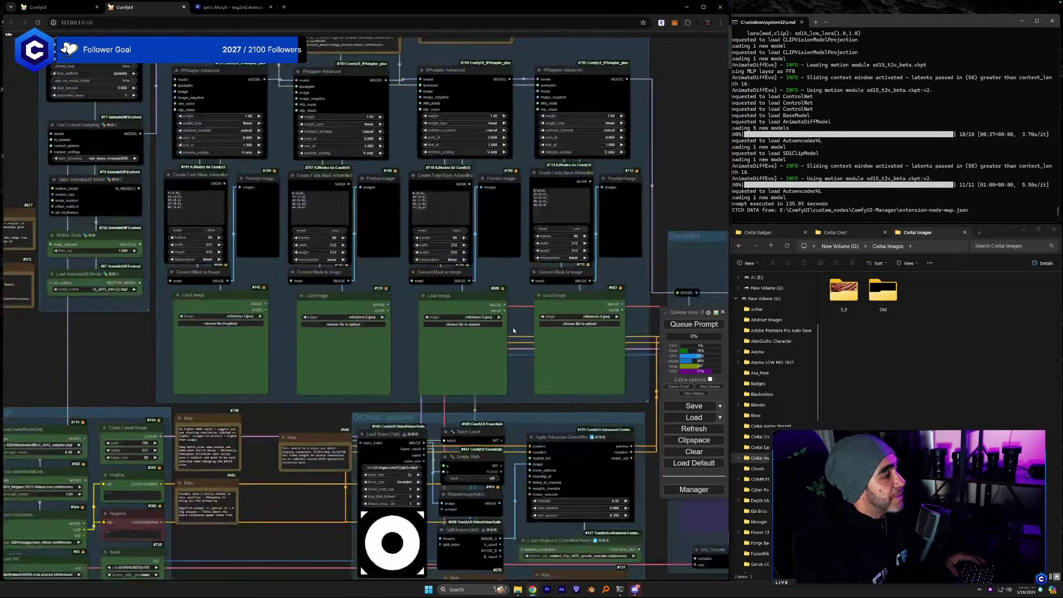
scroll(513, 327, down, 2)
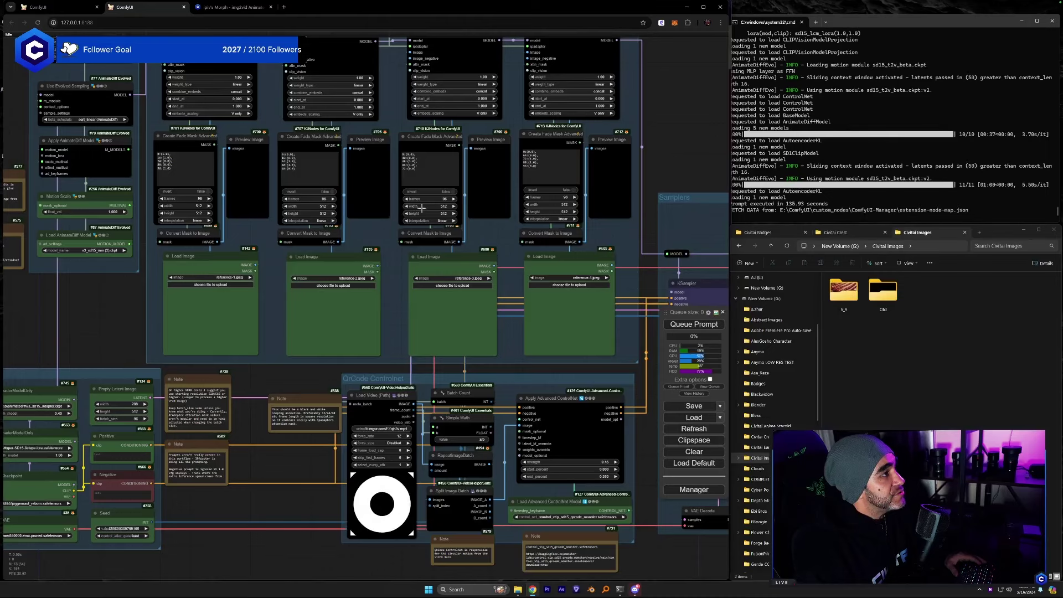
mouse_move(376, 404)
mouse_down()
mouse_move(267, 431)
mouse_move(357, 458)
mouse_move(389, 394)
mouse_up()
click(305, 400)
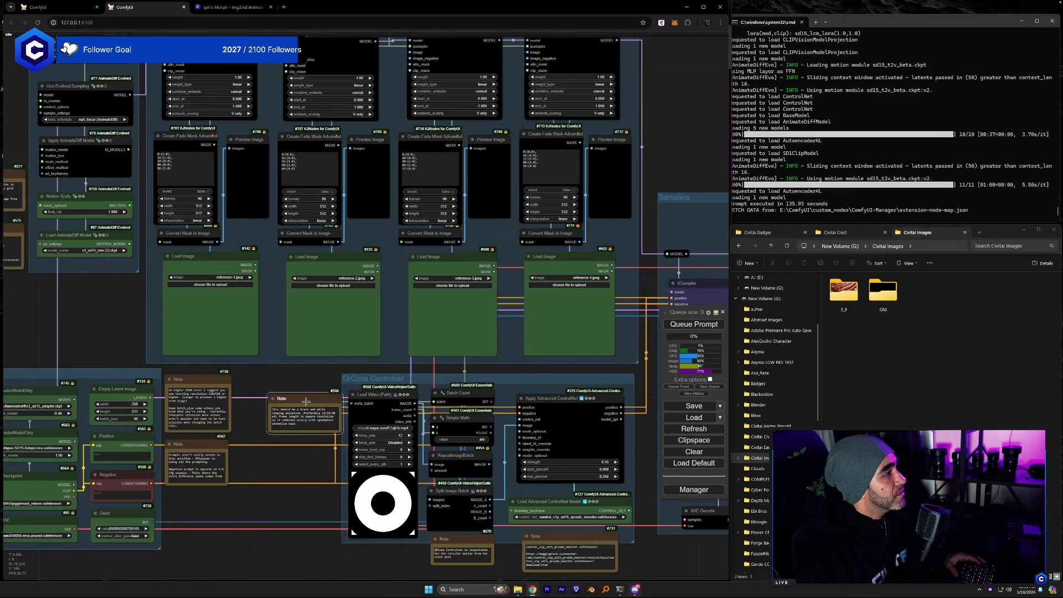
drag(305, 400, 299, 385)
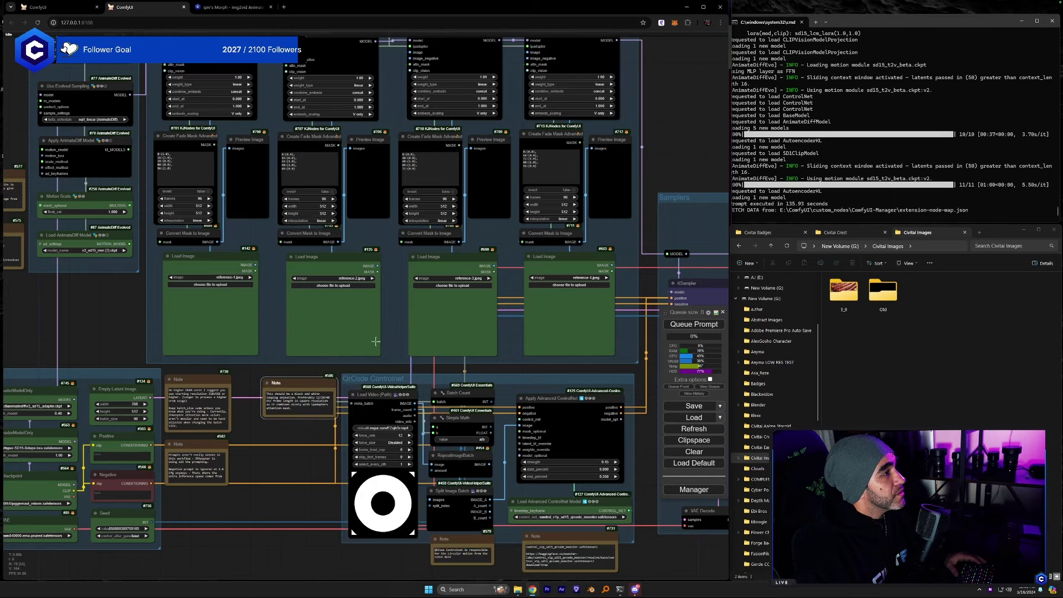
drag(391, 314, 356, 335)
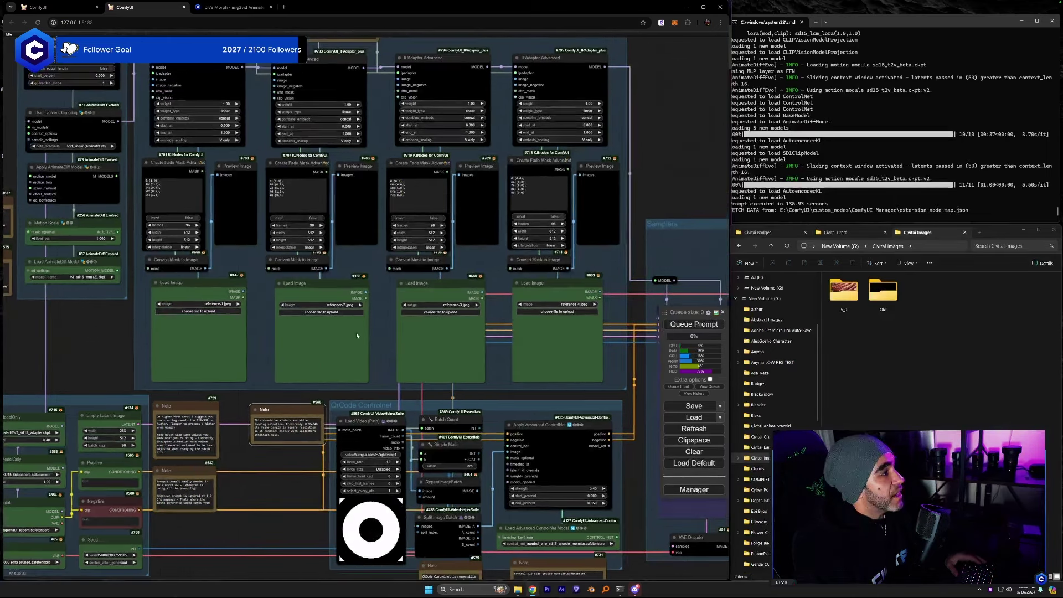
Browse to the Abstract Images folder in a new File Explorer tab and load the gold dripping face into the first Load Image node.
click(921, 344)
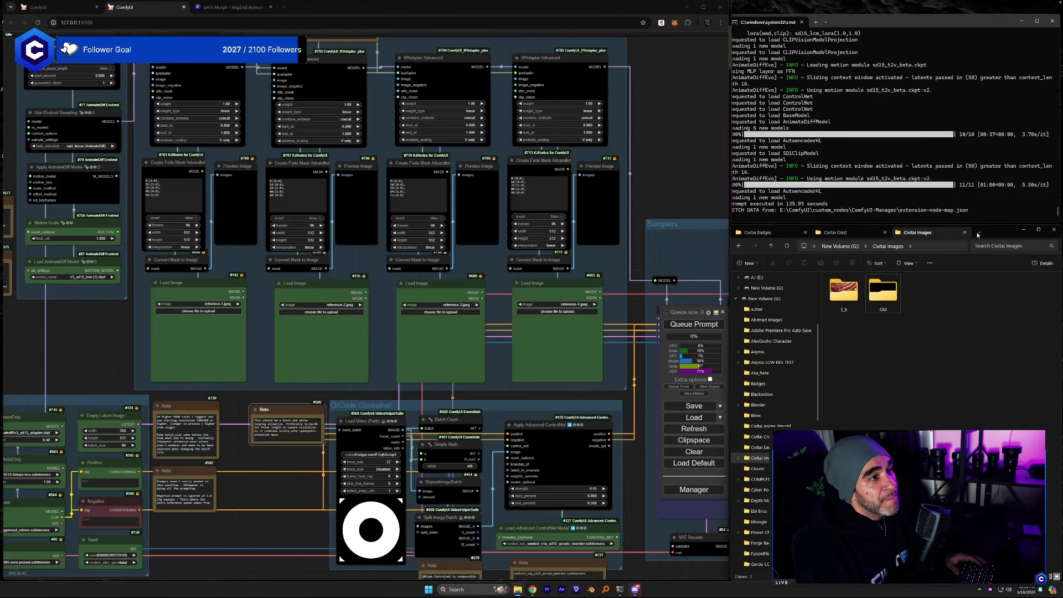
click(978, 233)
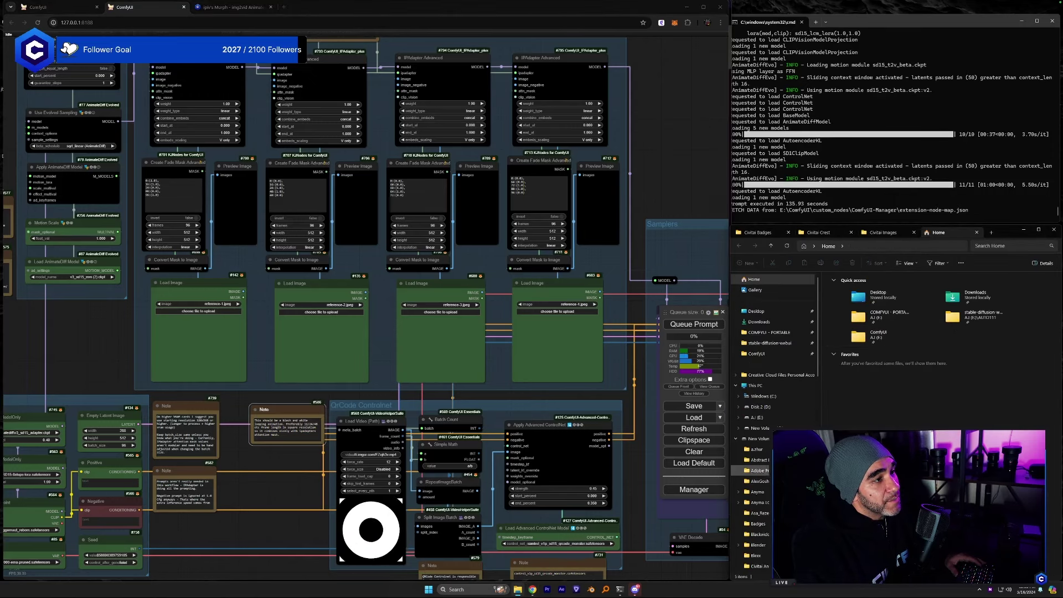
click(759, 459)
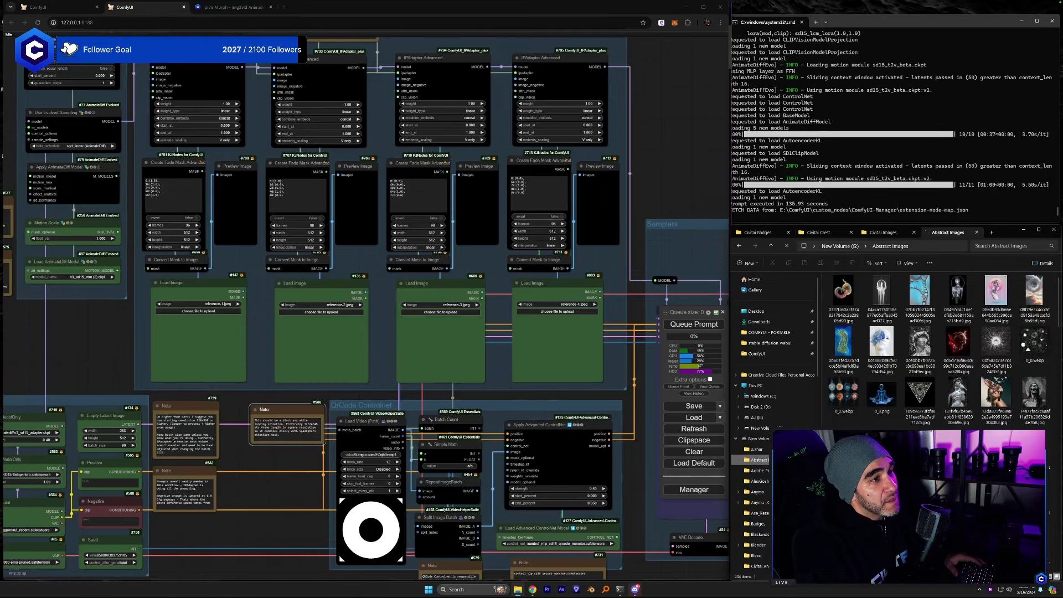
drag(885, 354, 199, 343)
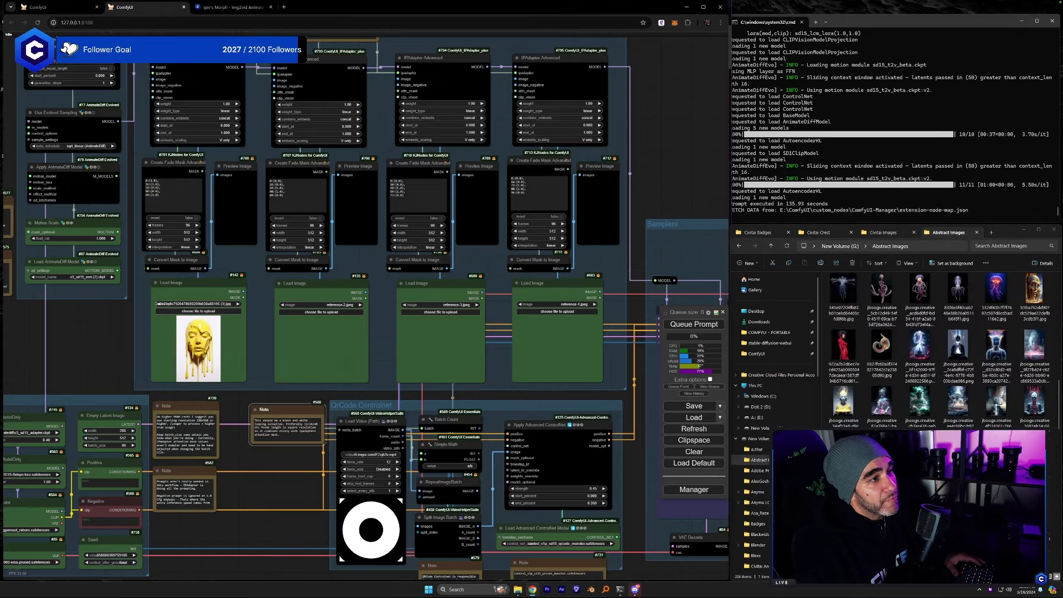
Load the black-and-white dripping face from the Abstract Images folder into the second Load Image node.
scroll(947, 423, down, 3)
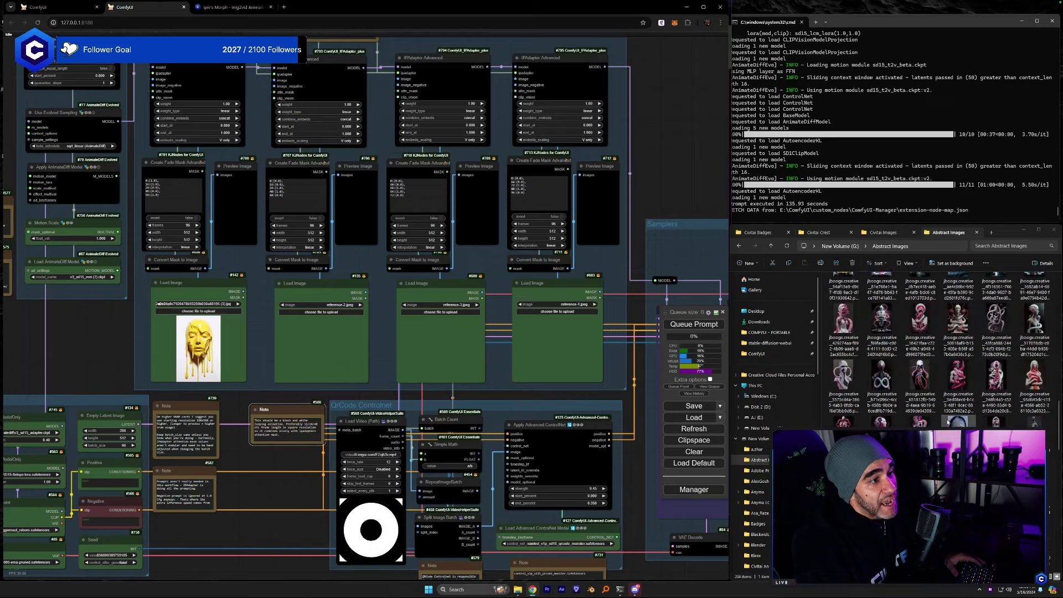
scroll(948, 422, down, 3)
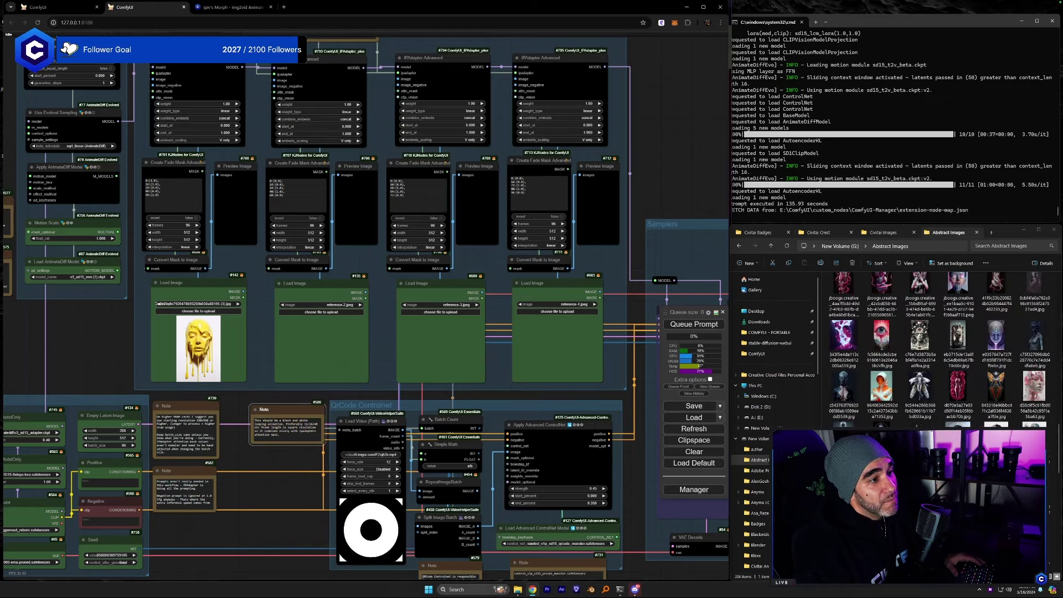
drag(918, 335, 321, 341)
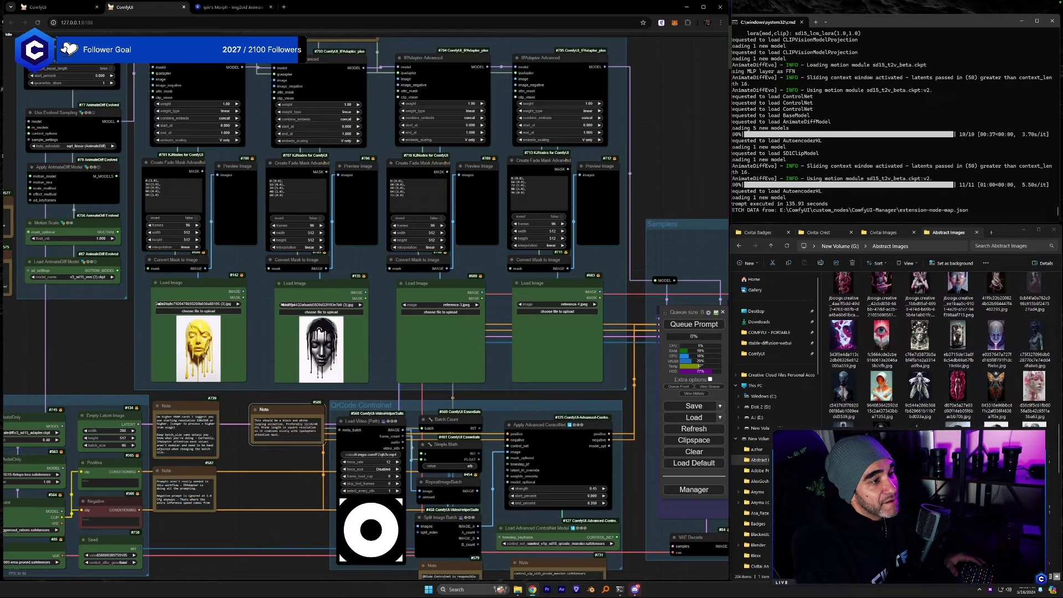
Load the two colourful paint-covered heads from the Abstract Images folder into the third and fourth Load Image nodes.
scroll(935, 349, down, 3)
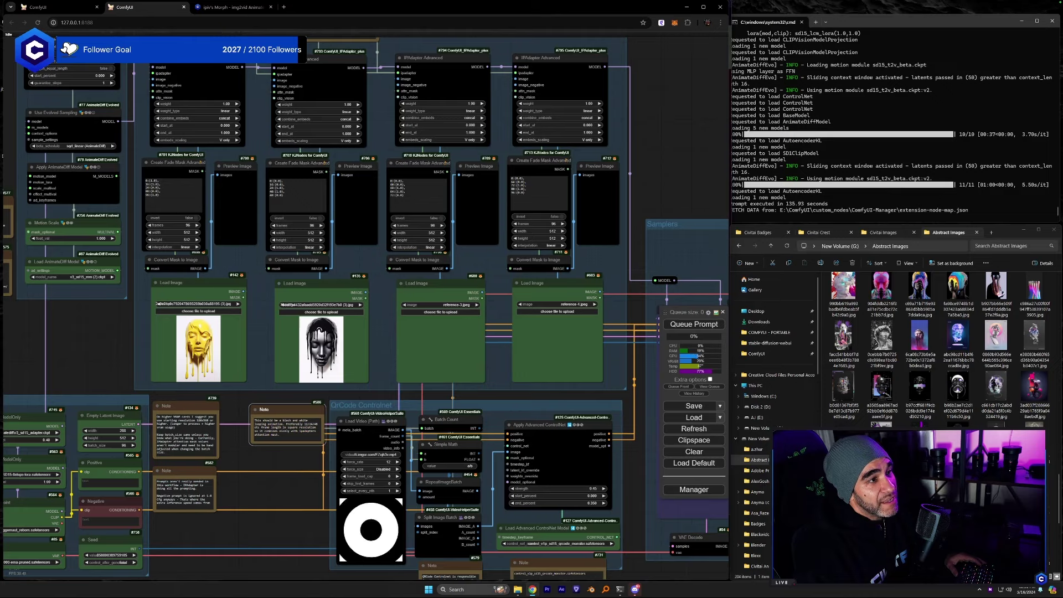
scroll(920, 381, up, 2)
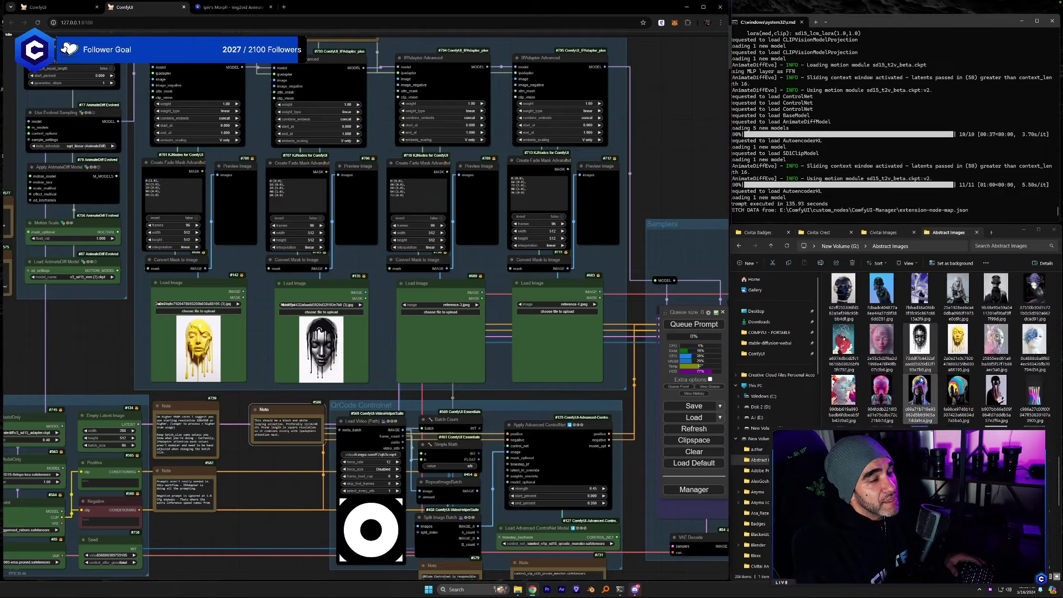
drag(906, 395, 438, 362)
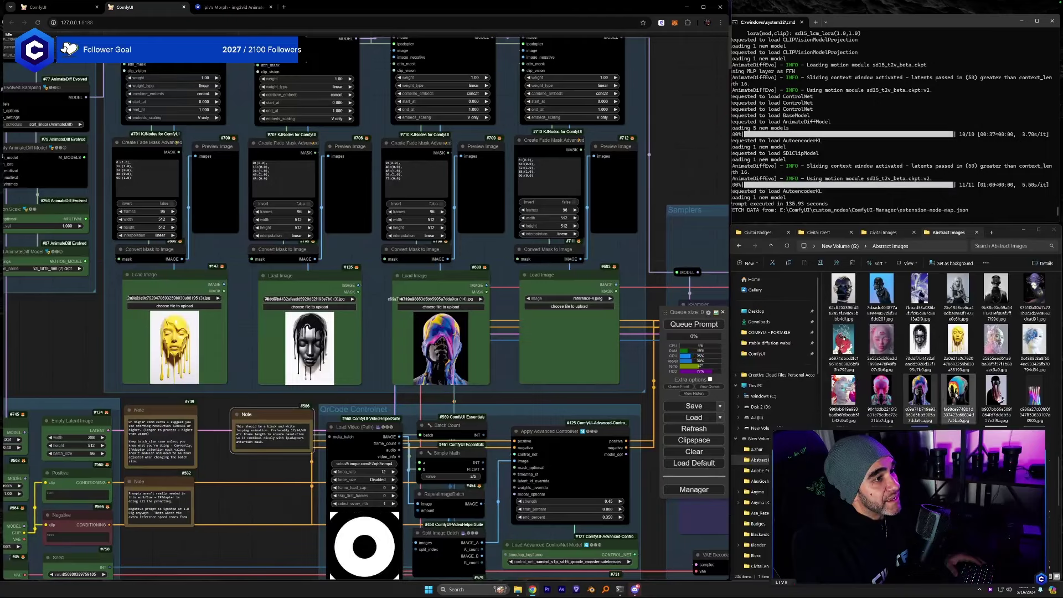
drag(957, 393, 575, 349)
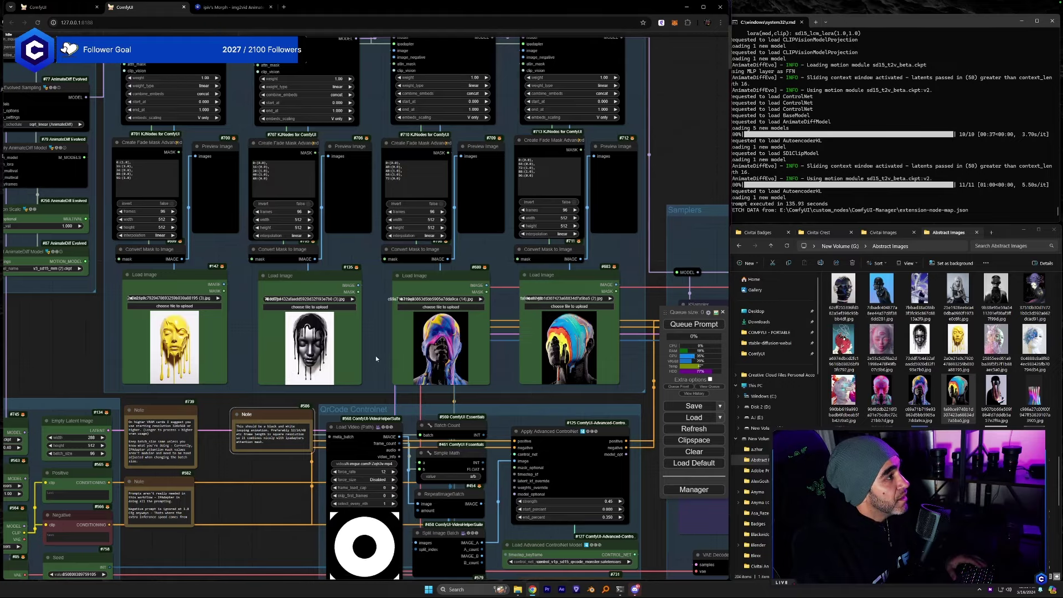
Search the first LoraLoaderModelOnly node's LoRA list for v3 and choose SD1.5\animatediff\v3_sd15_adapter.ckpt.
drag(390, 363, 405, 256)
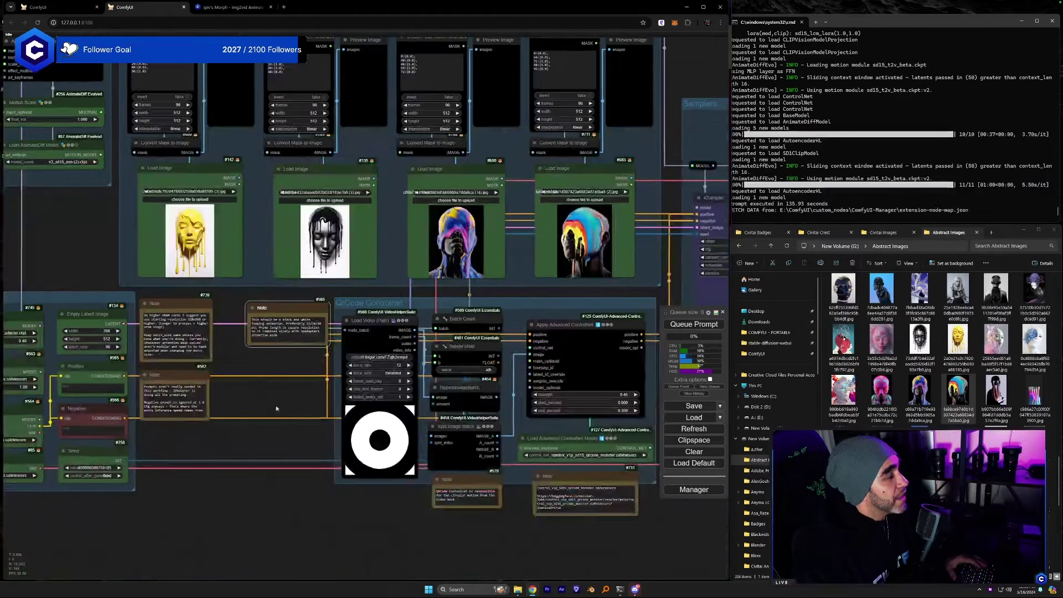
drag(344, 463, 482, 508)
drag(90, 462, 315, 453)
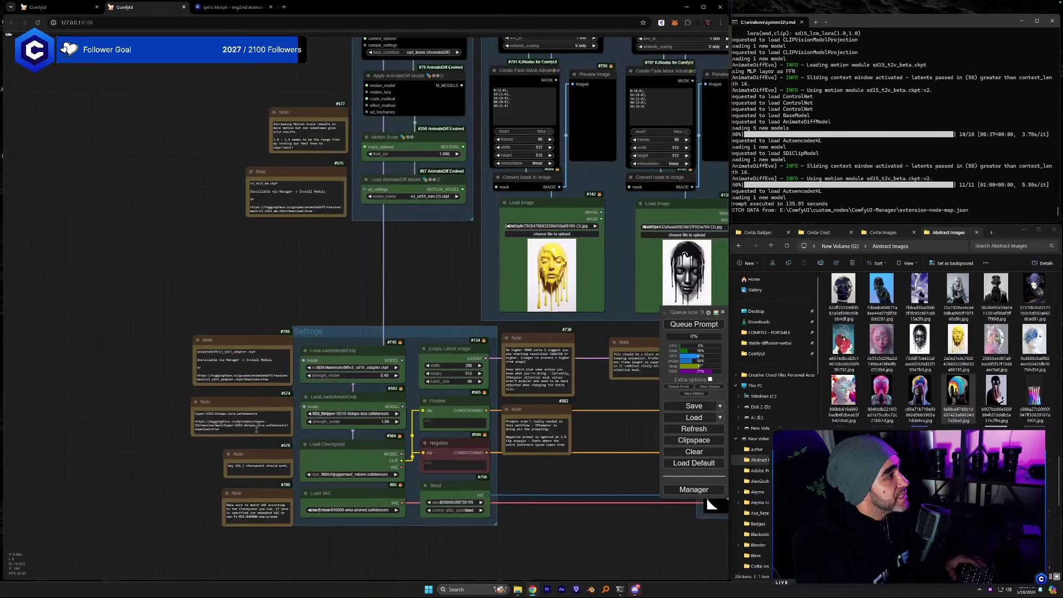
scroll(204, 348, up, 6)
drag(258, 262, 274, 211)
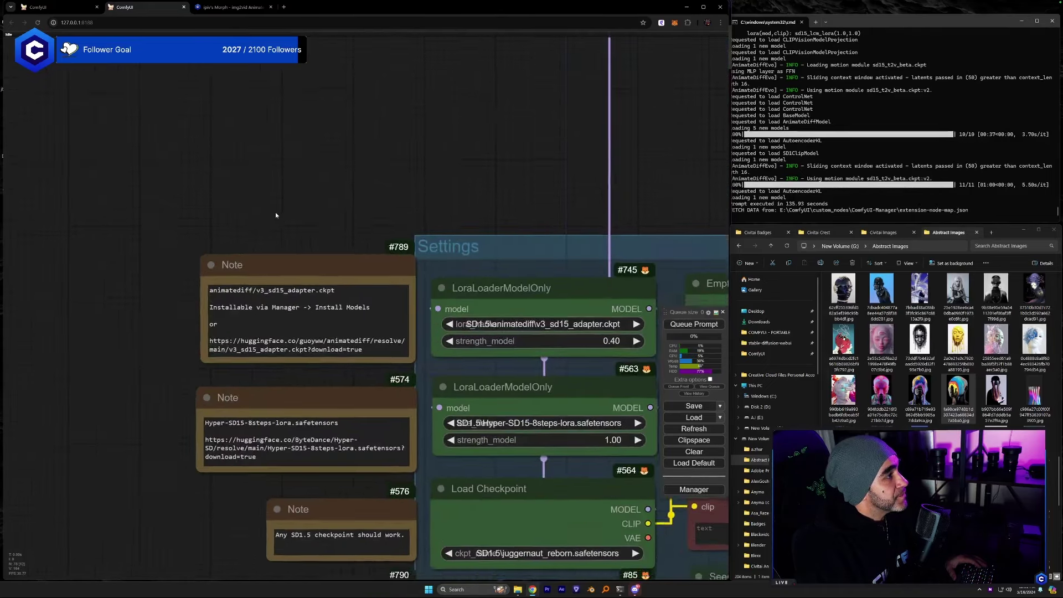
scroll(274, 211, up, 2)
scroll(223, 183, down, 1)
scroll(264, 187, up, 3)
scroll(205, 172, down, 2)
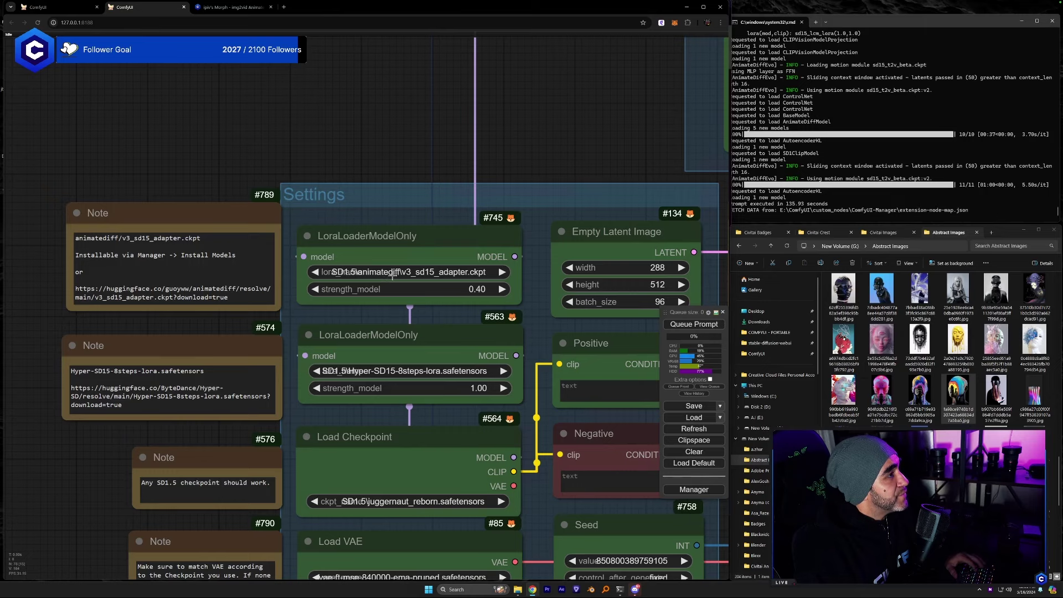
click(430, 273)
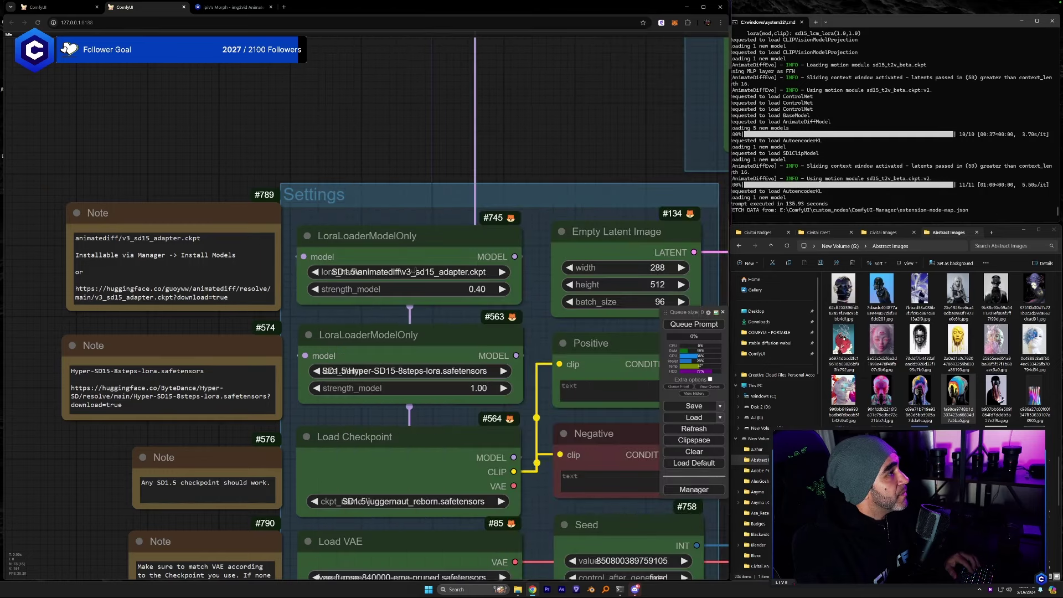
click(414, 272)
text(v3)
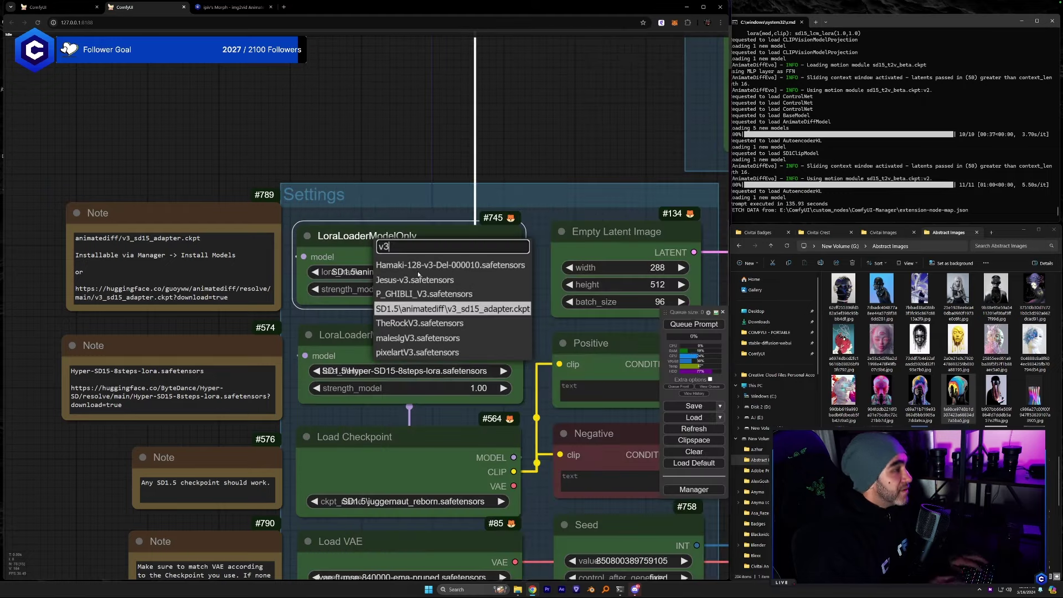
click(453, 308)
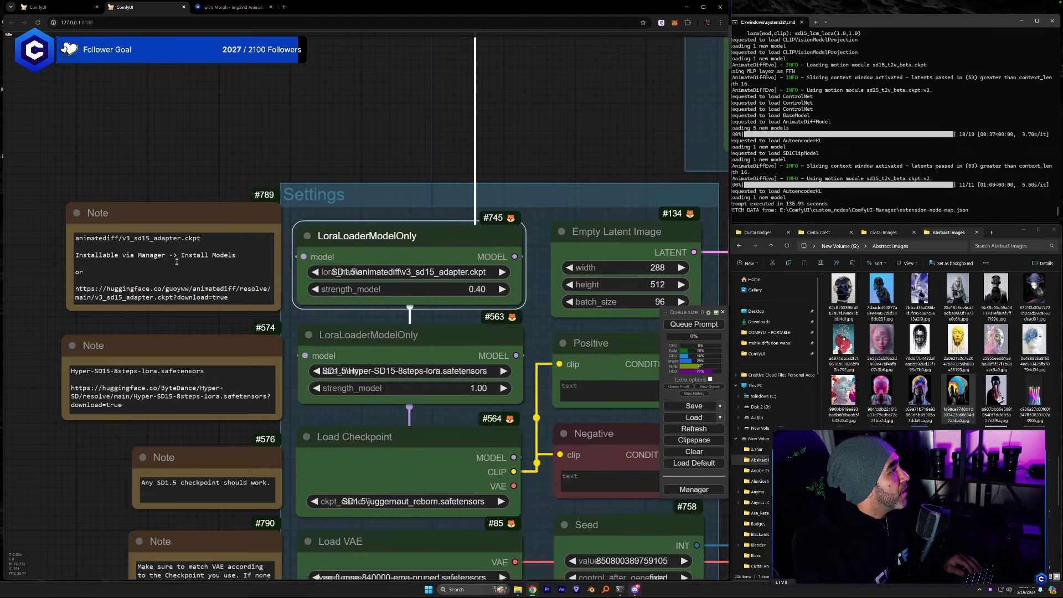
Highlight the line "Installable via Manager -> Install Models" in the v3_sd15_adapter note and shift the note away from the Settings group.
click(238, 254)
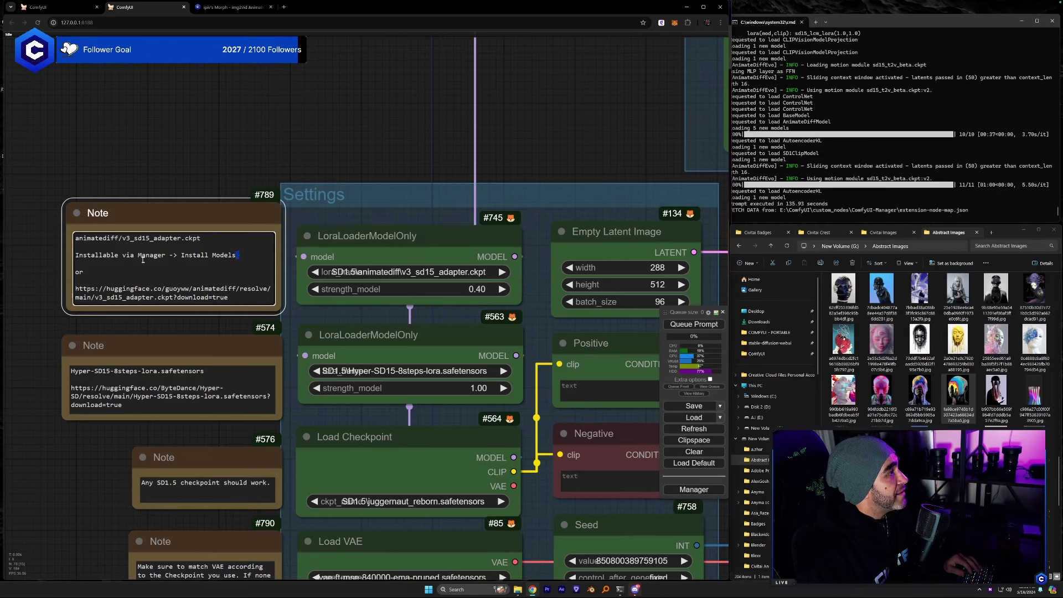
drag(143, 259, 81, 257)
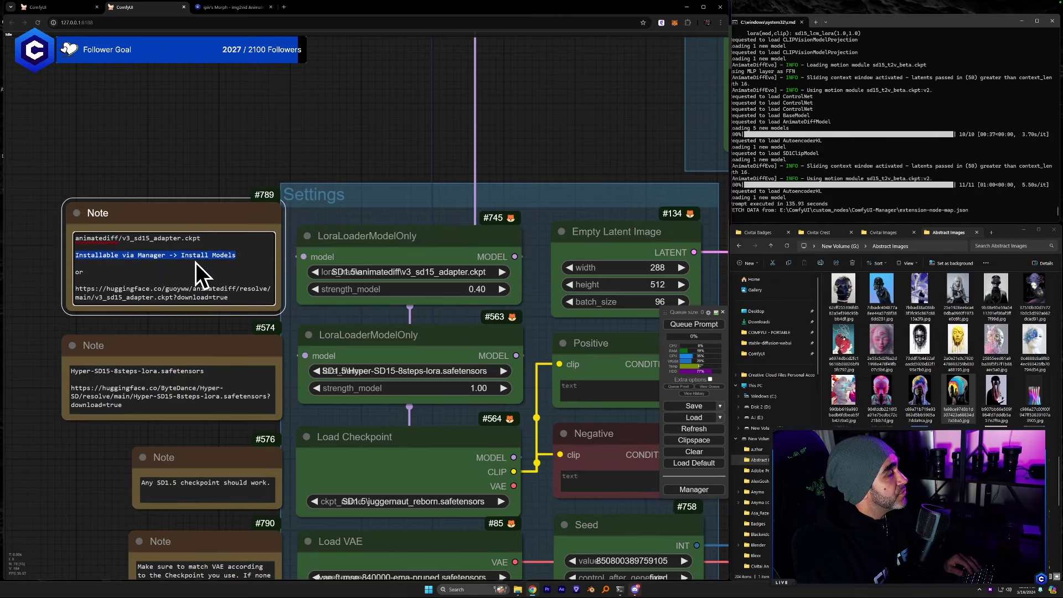
drag(222, 213, 208, 214)
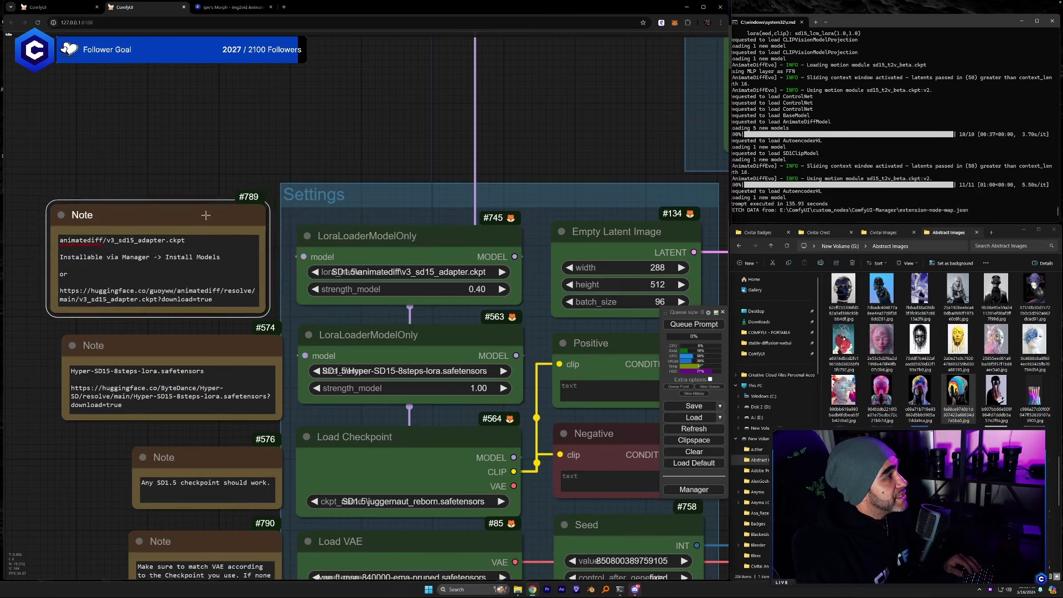
Shift the Hyper-SD15-8steps-lora note and the SD1.5 checkpoint note slightly away from the Settings group.
drag(210, 348, 190, 342)
click(217, 156)
scroll(218, 155, down, 2)
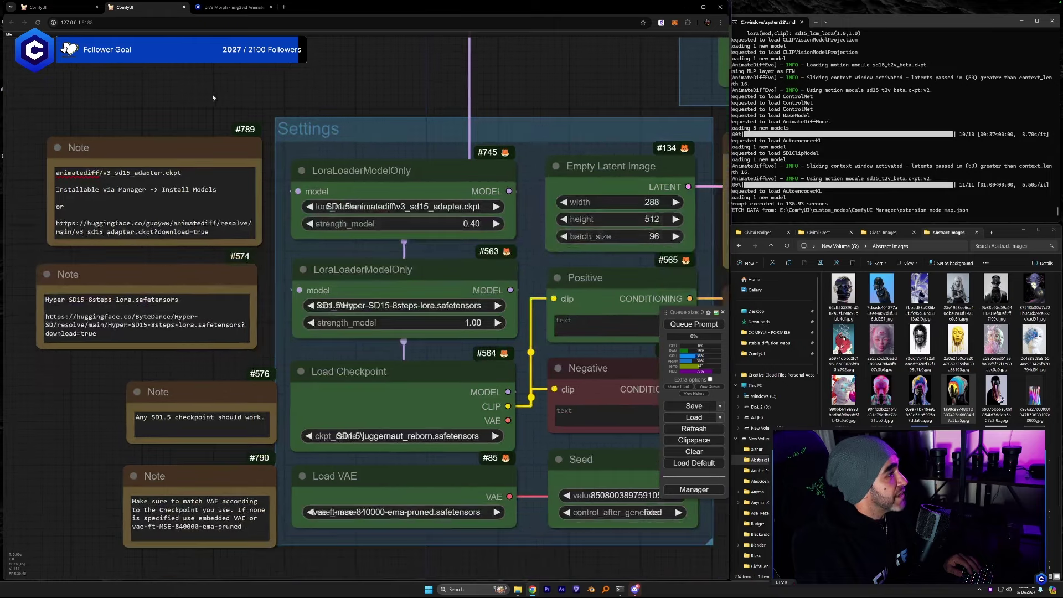
scroll(339, 310, down, 1)
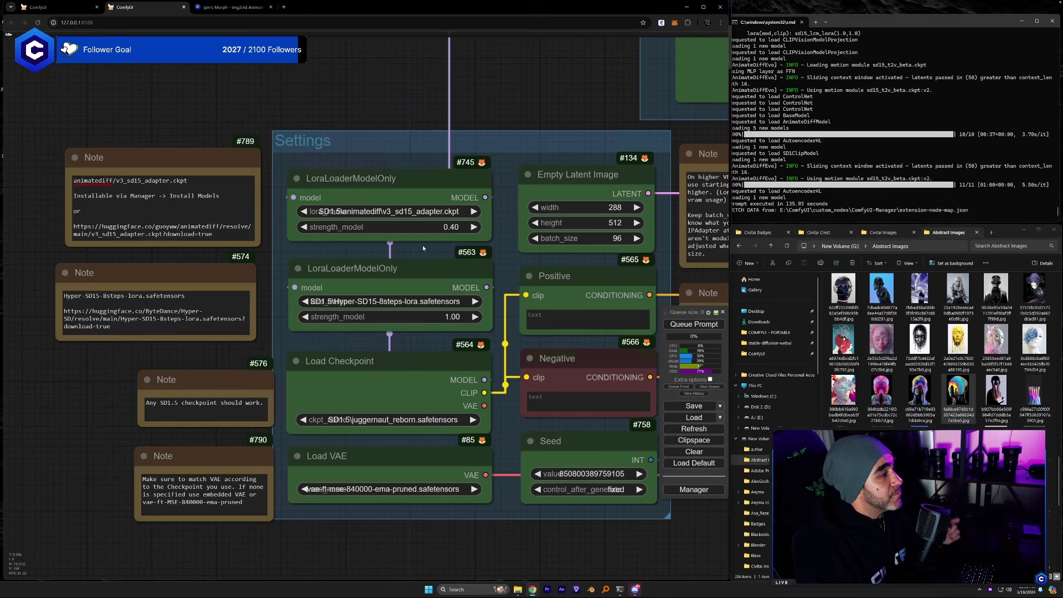
drag(230, 391, 220, 392)
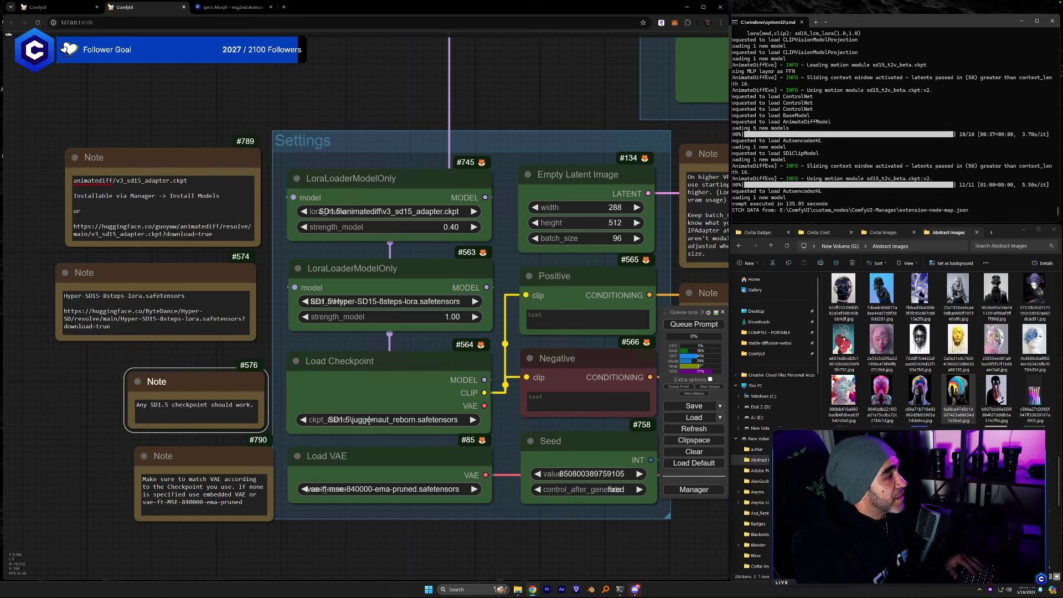
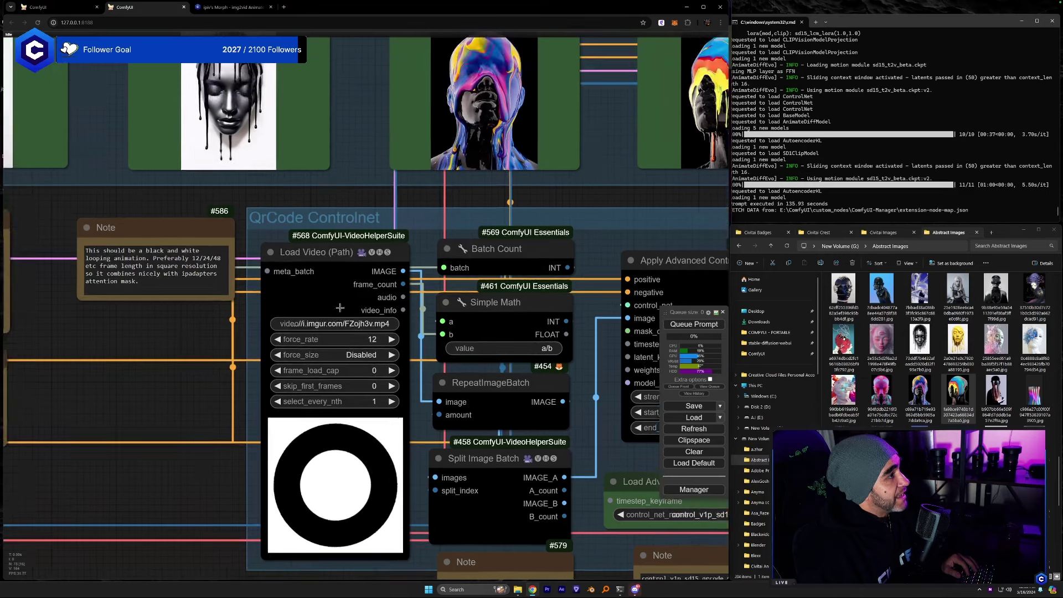
Open the video path of the Load Video (Path) node, highlight the end of the URL, and close it without editing.
click(299, 323)
drag(428, 322, 475, 323)
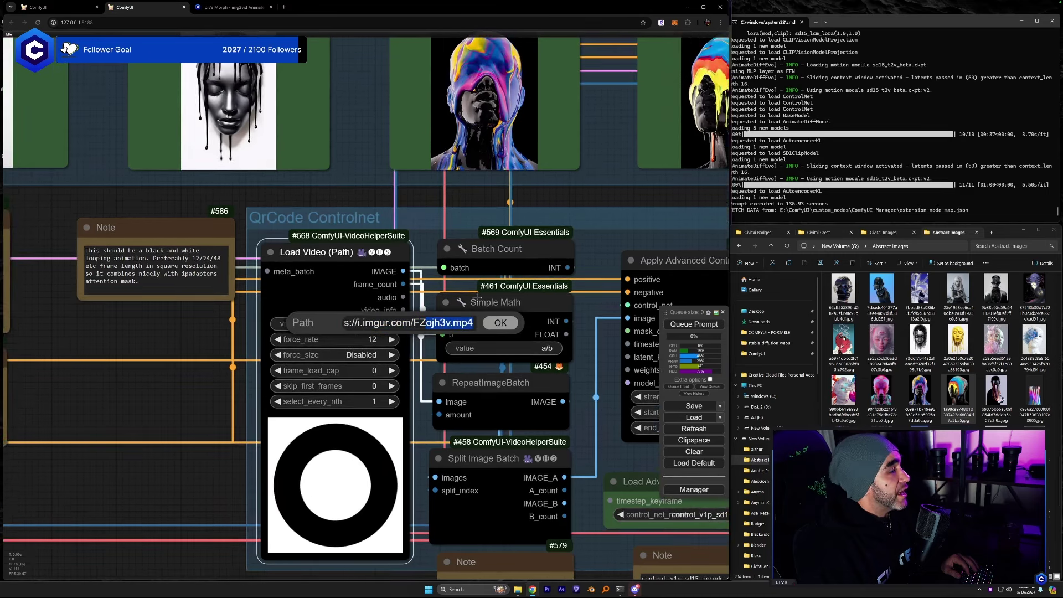
key(Return)
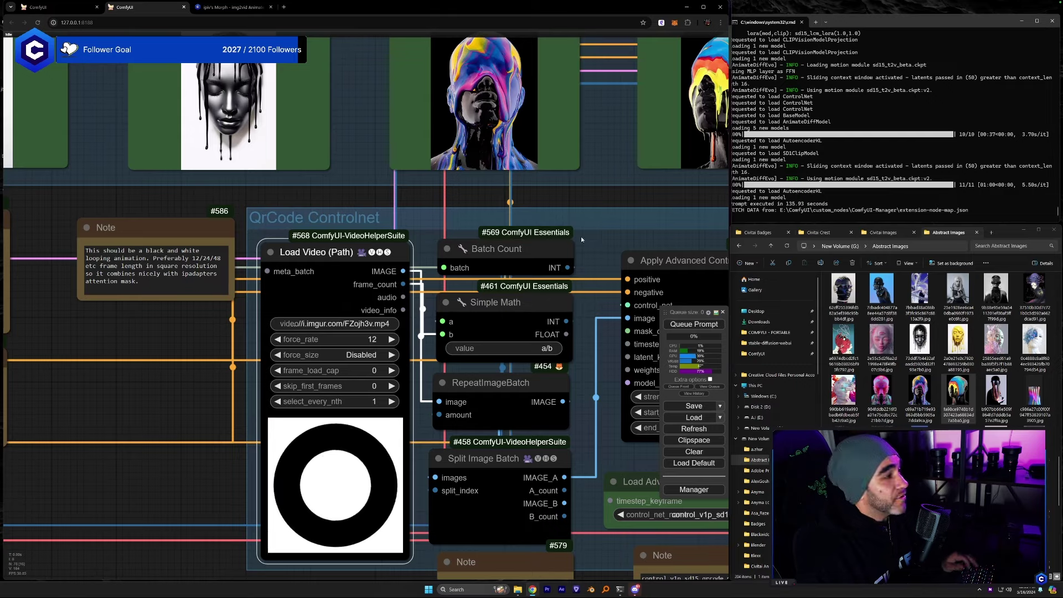
Examine the QrCode Controlnet group's nodes and the note about circular motion from the video mask.
drag(180, 377, 88, 377)
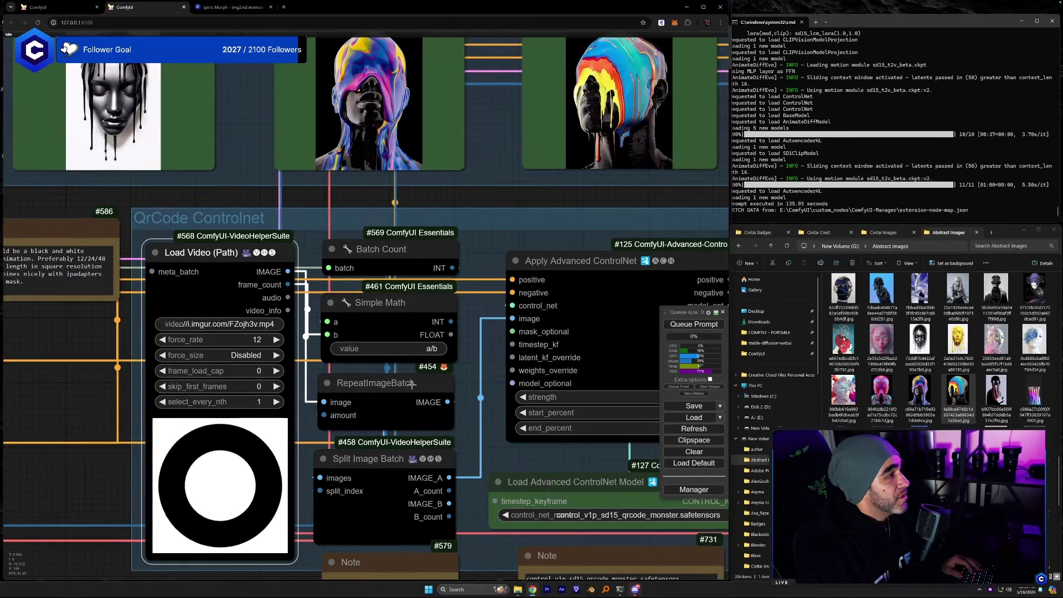
scroll(480, 421, down, 2)
drag(459, 376, 429, 385)
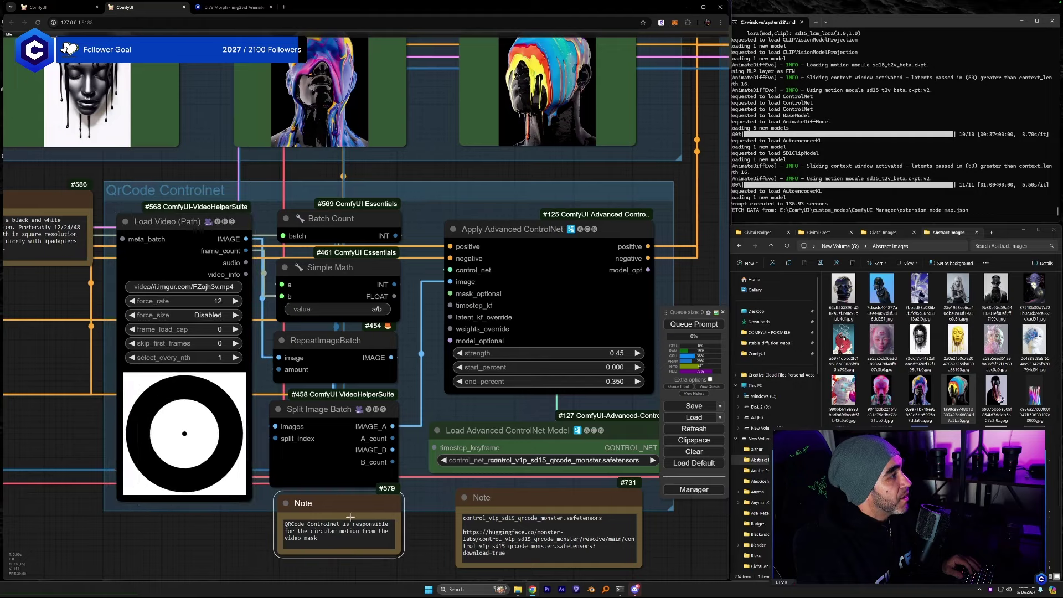
Nudge the circular-motion note slightly and load qrCodeMonster_v10.safetensors in the Load Advanced ControlNet Model node.
drag(347, 511, 341, 514)
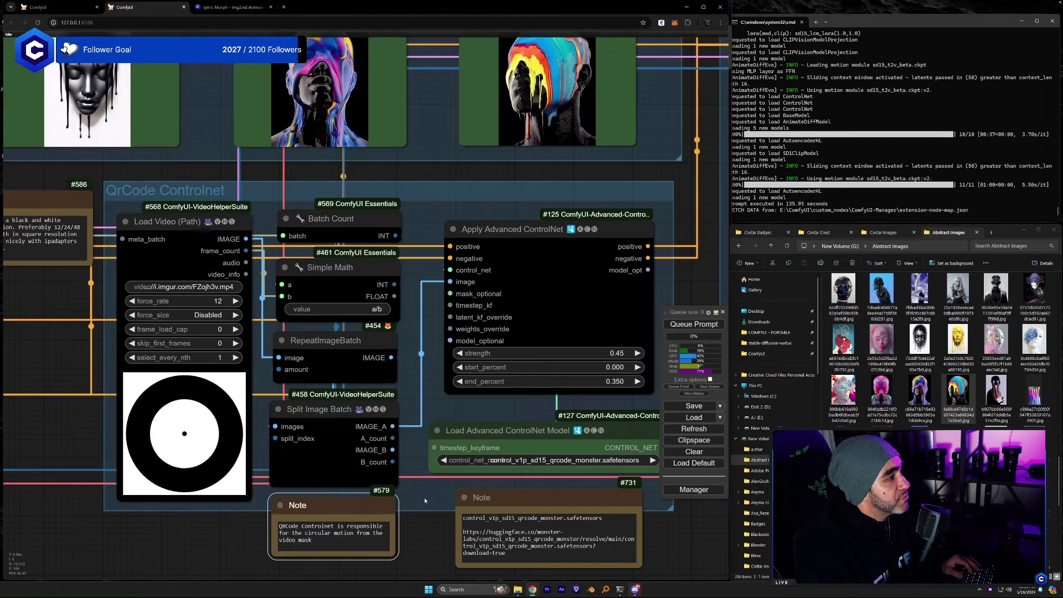
drag(424, 497, 348, 497)
click(479, 460)
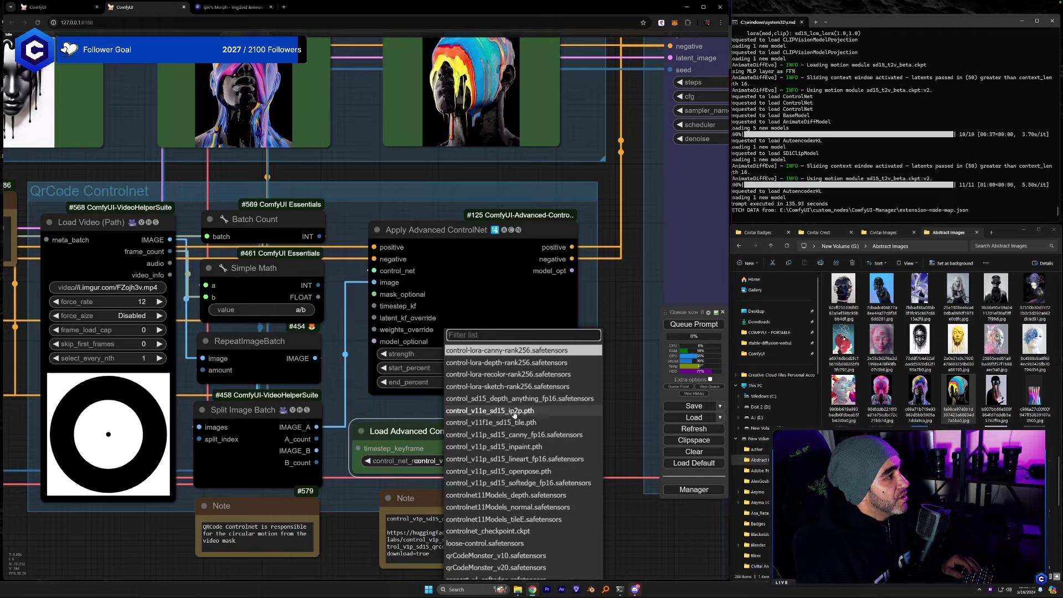
text(qr)
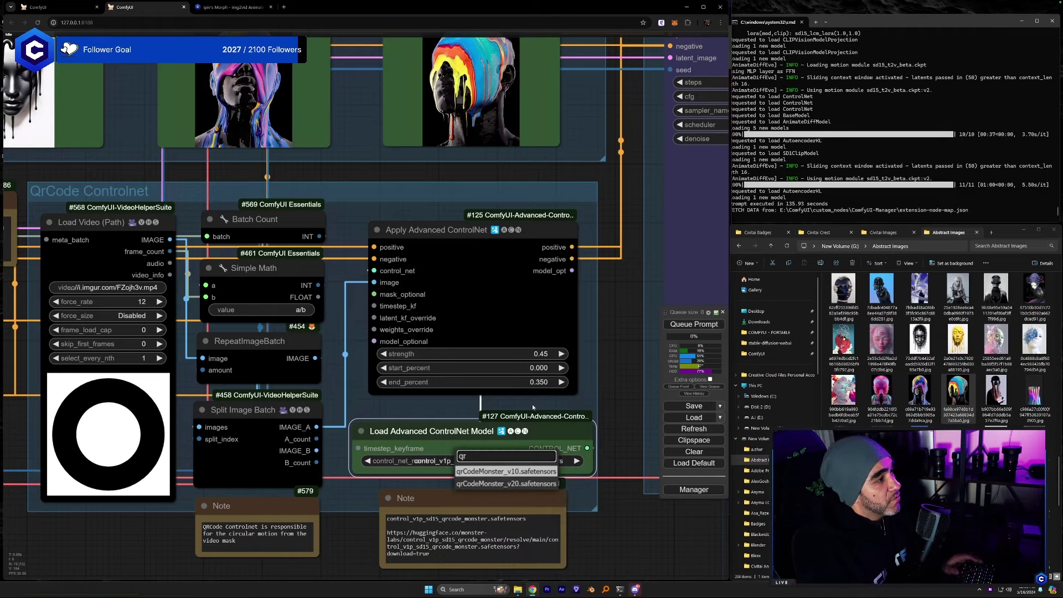
key(Return)
Examine the Samplers group, the Video Combine nodes and the note about bypassing the three video outputs to skip upscaling.
drag(642, 531, 424, 518)
drag(398, 300, 404, 390)
scroll(382, 307, down, 2)
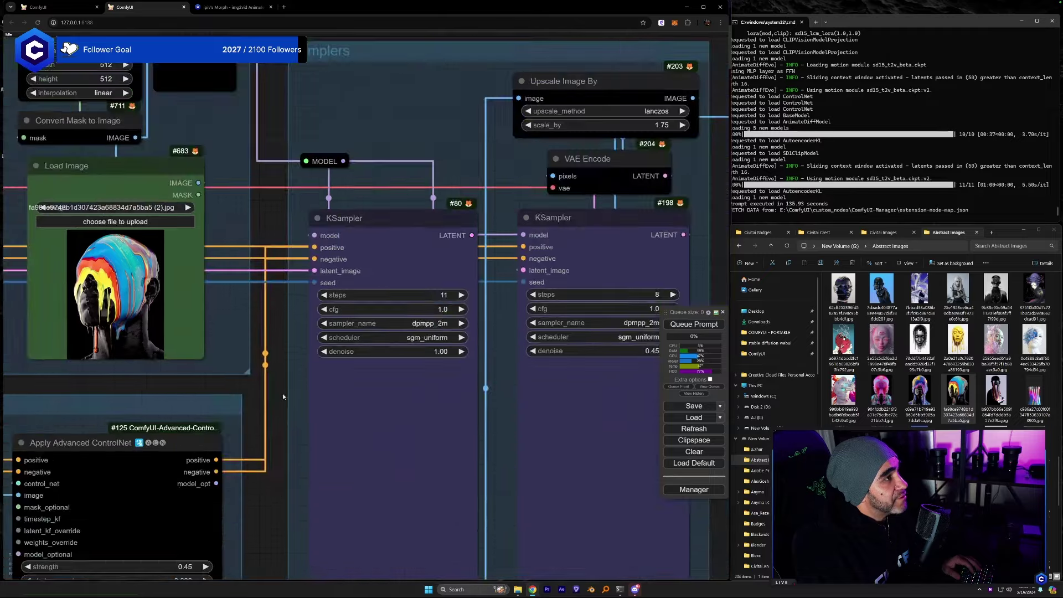
drag(630, 261, 318, 215)
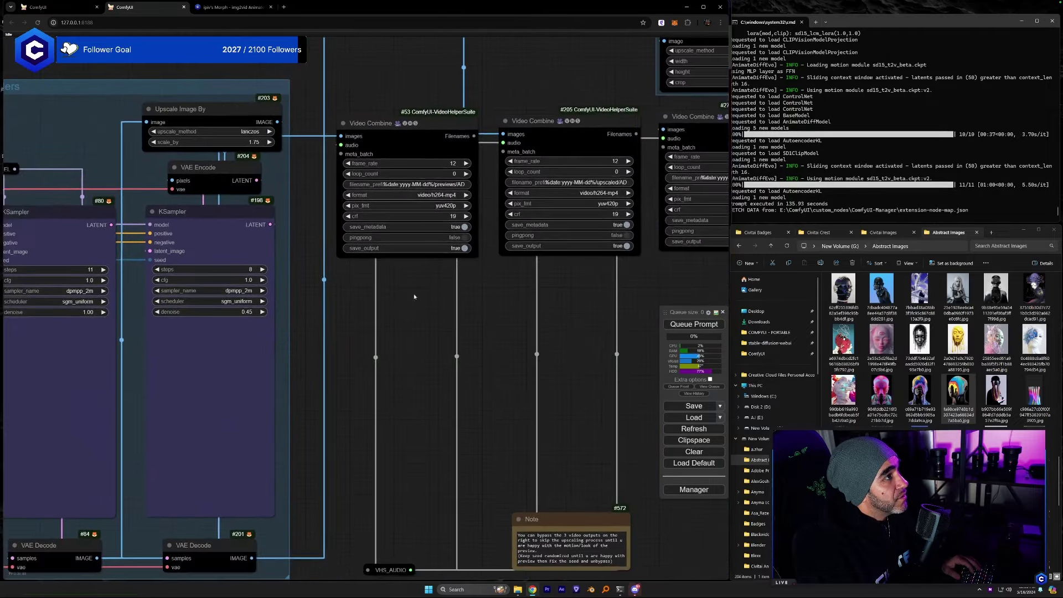
drag(413, 296, 214, 318)
drag(442, 352, 338, 303)
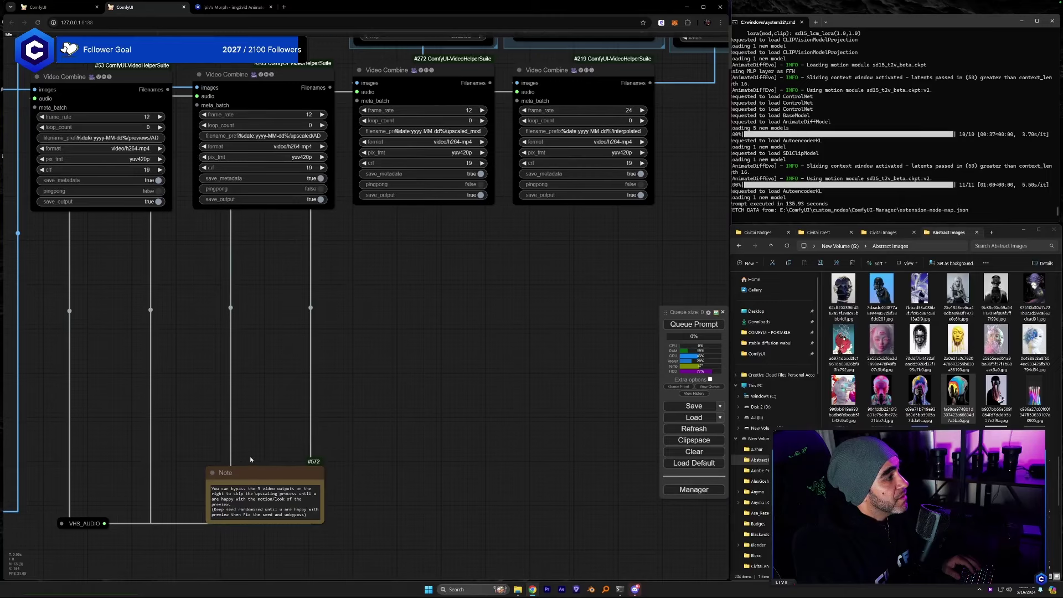
drag(250, 459, 383, 406)
scroll(364, 473, up, 4)
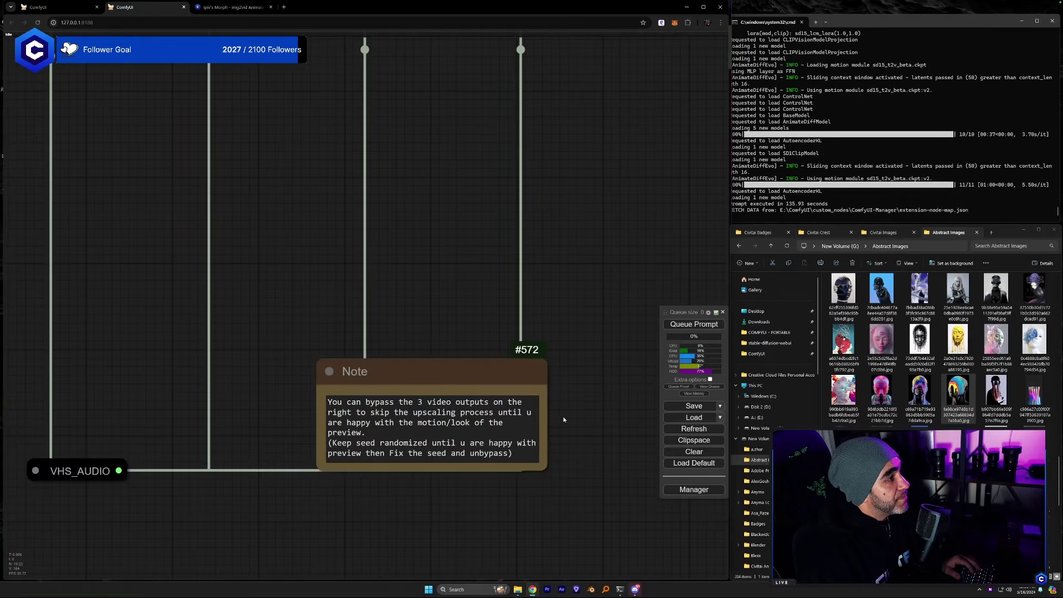
scroll(566, 416, down, 4)
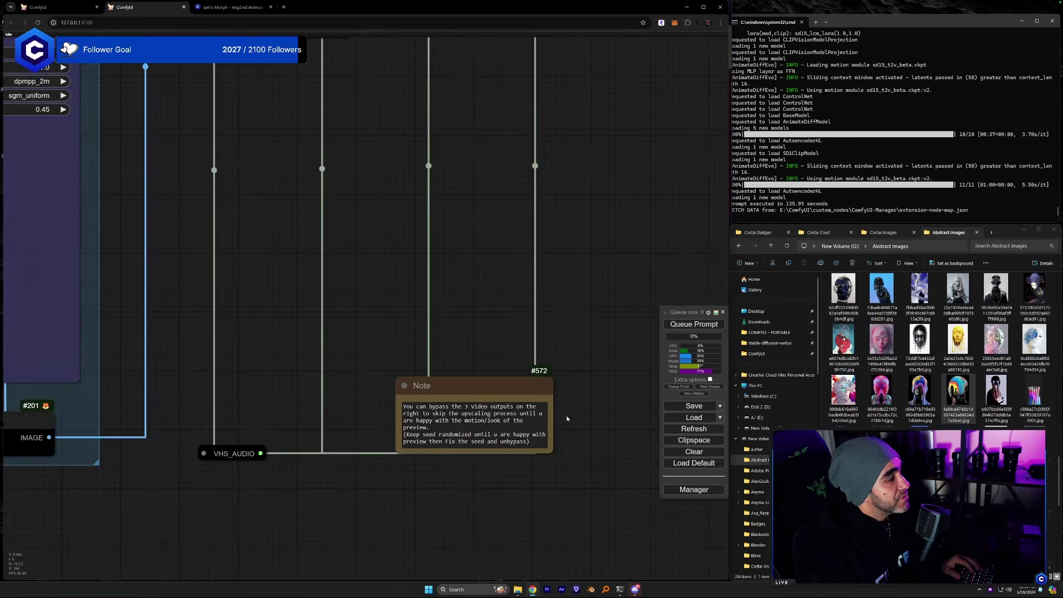
Examine the Upscale /w Model, Frame Interpolation and Color Correct groups above the Video Combine nodes.
drag(566, 313, 563, 490)
scroll(550, 408, down, 3)
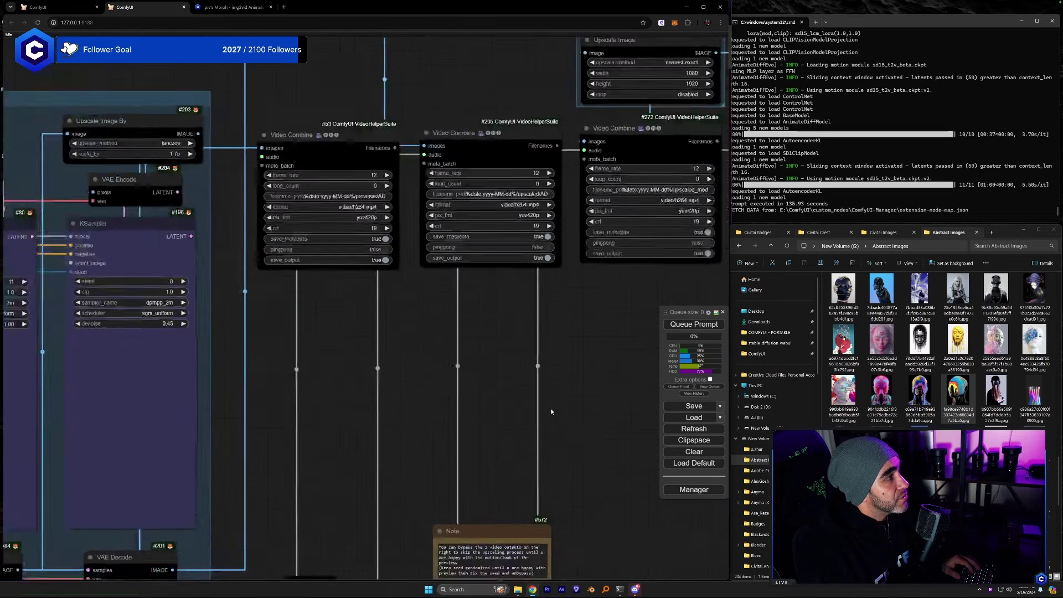
drag(546, 407, 143, 571)
drag(323, 537, 470, 545)
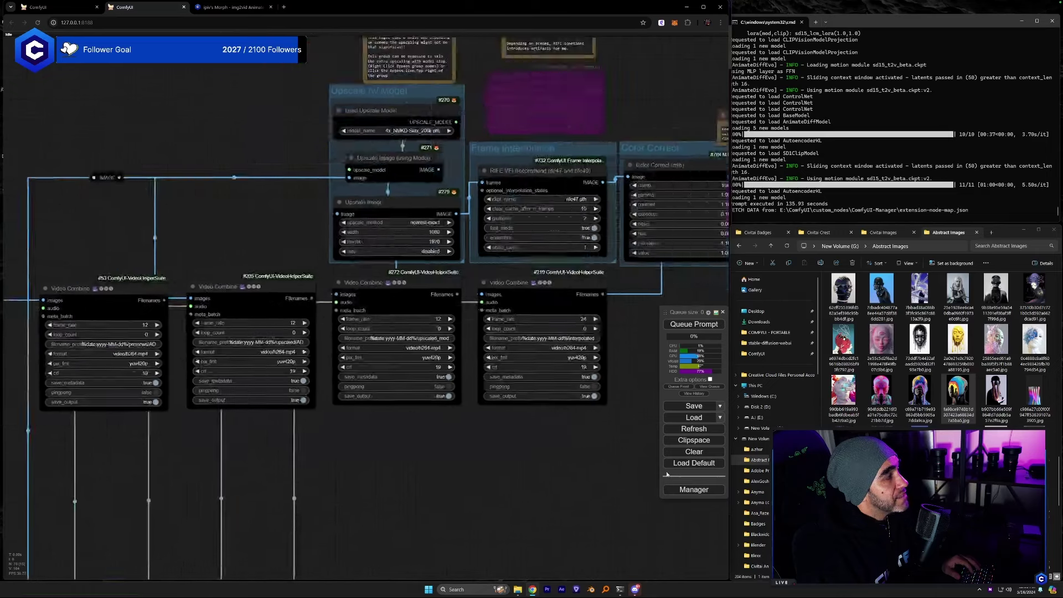
drag(100, 539, 224, 536)
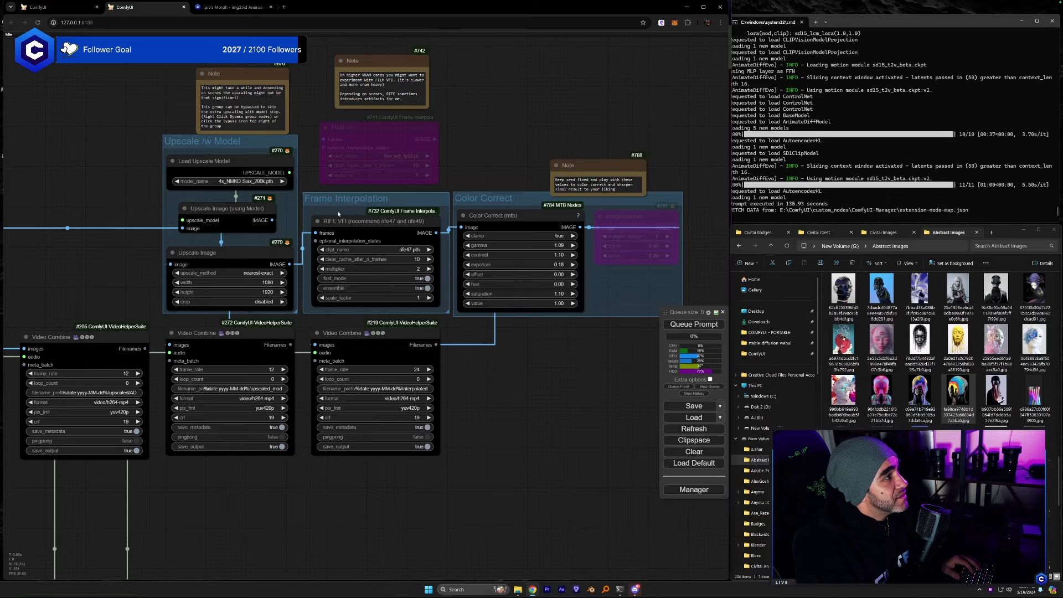
drag(289, 545, 444, 514)
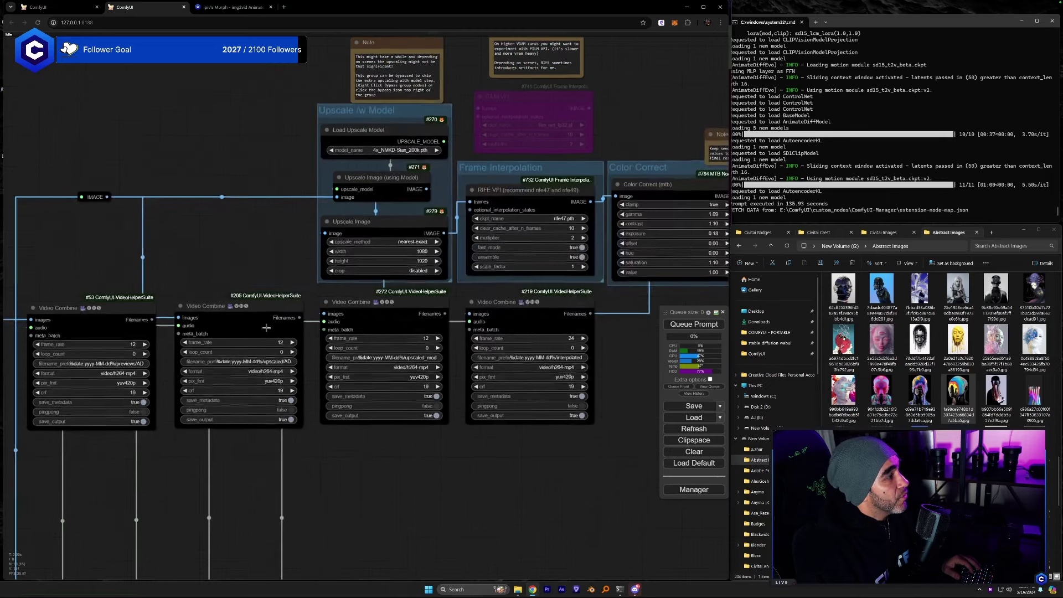
drag(275, 538, 474, 355)
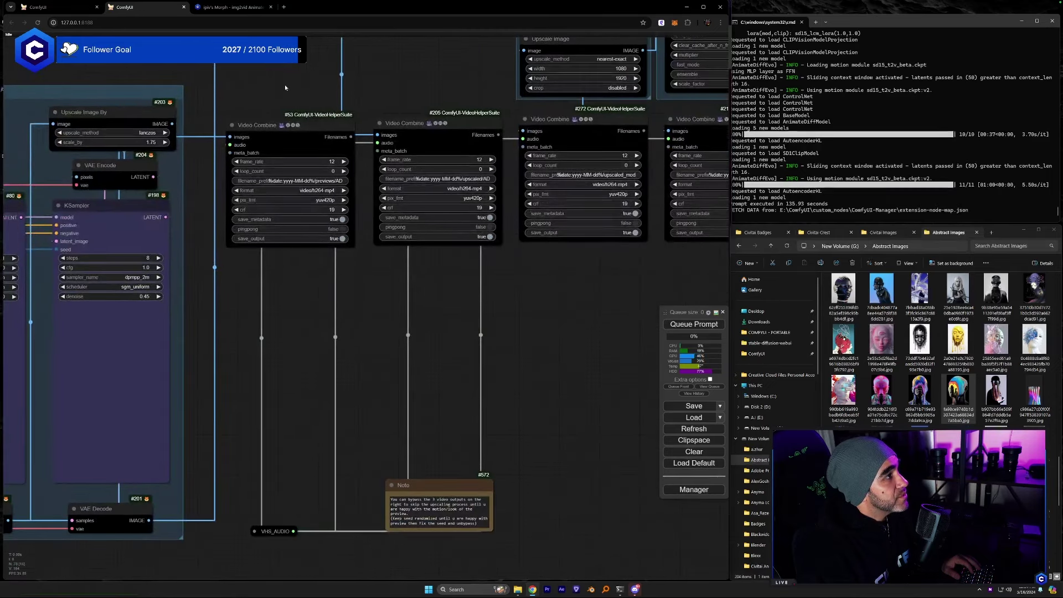
Point out the Video Combine node that saves the previews and shift it slightly in its row.
mouse_move(288, 126)
mouse_down()
mouse_move(292, 202)
mouse_move(288, 108)
mouse_move(289, 129)
mouse_up()
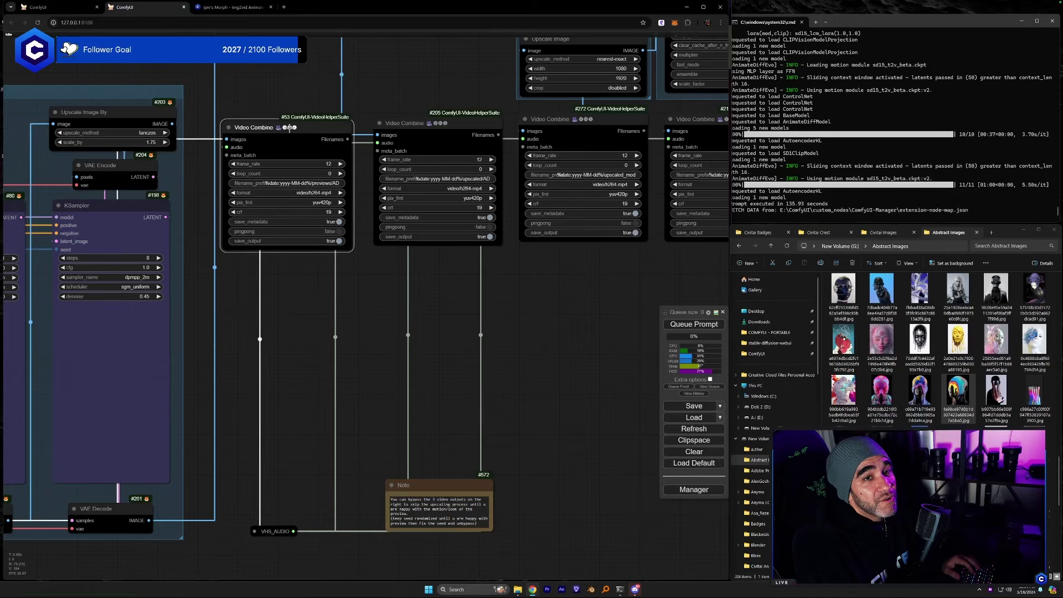
drag(510, 334, 455, 376)
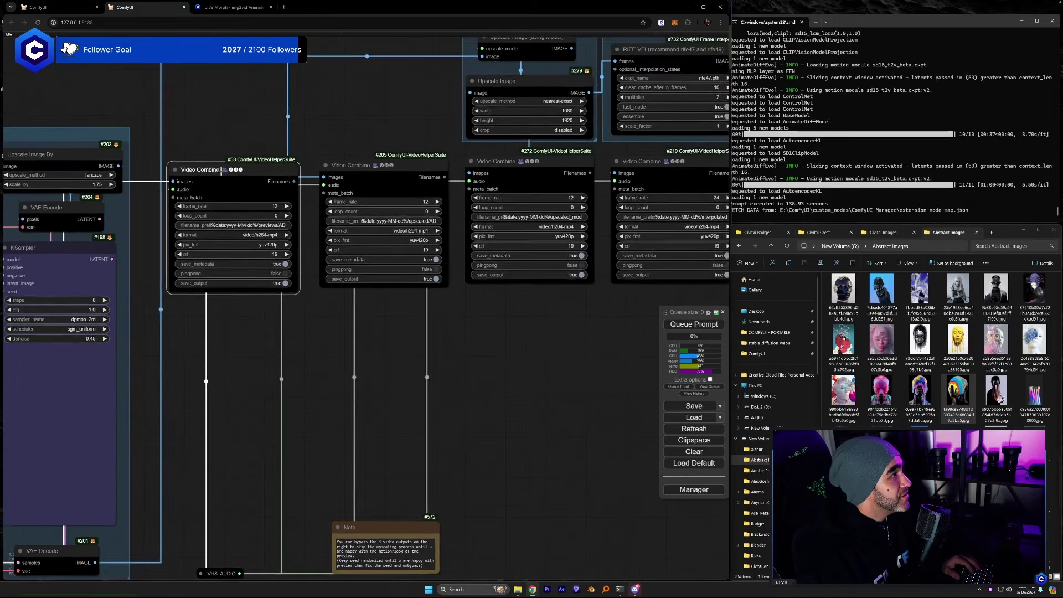
drag(222, 171, 224, 169)
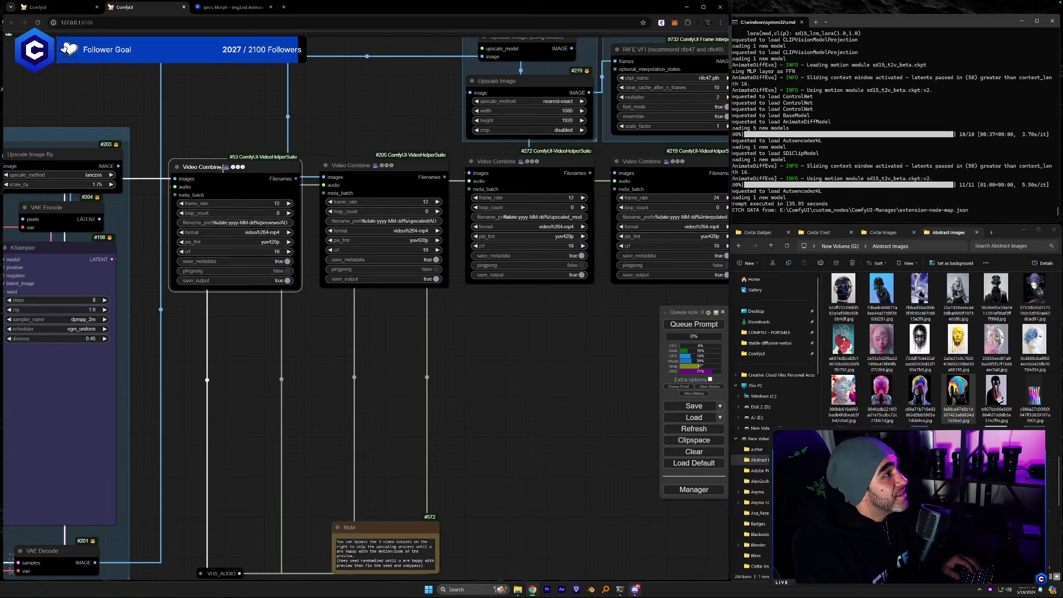
drag(430, 312, 323, 338)
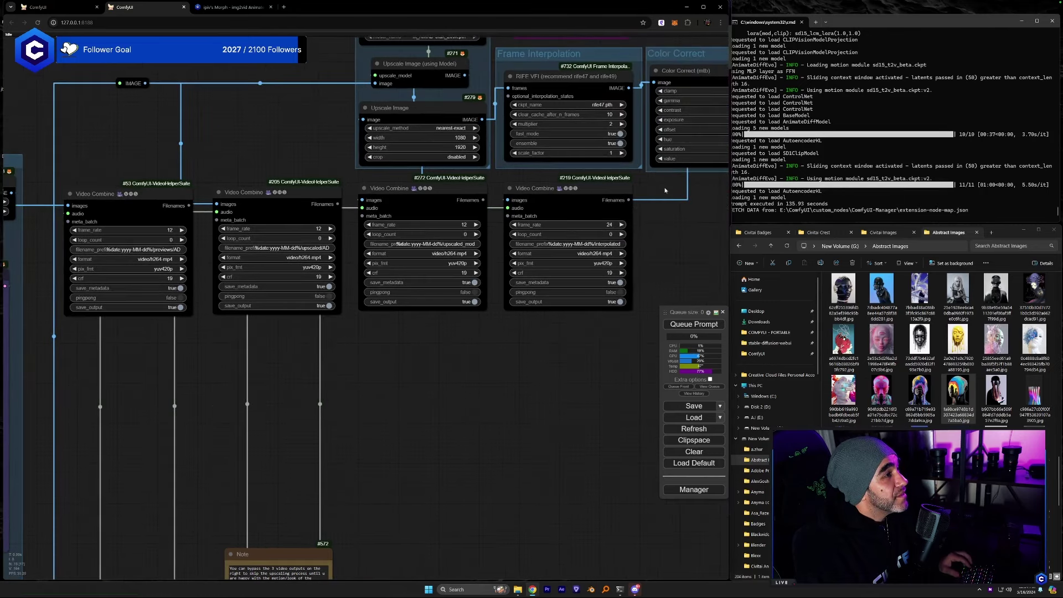
Bypass the three Video Combine nodes that save the upscaled, upscaled_mod and interpolated videos.
drag(664, 191, 276, 311)
right_click(293, 187)
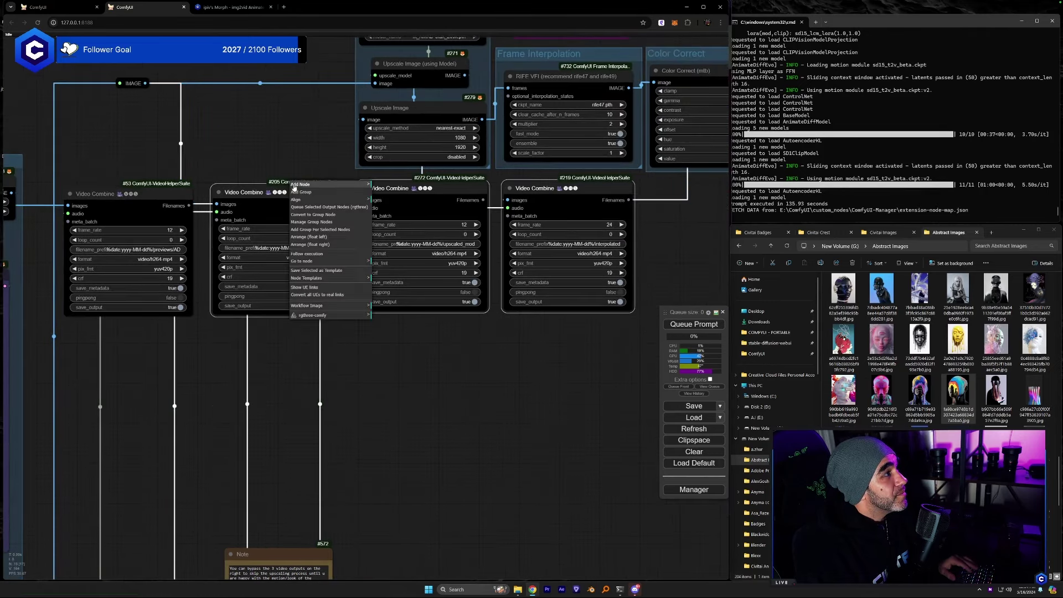
right_click(283, 194)
click(306, 359)
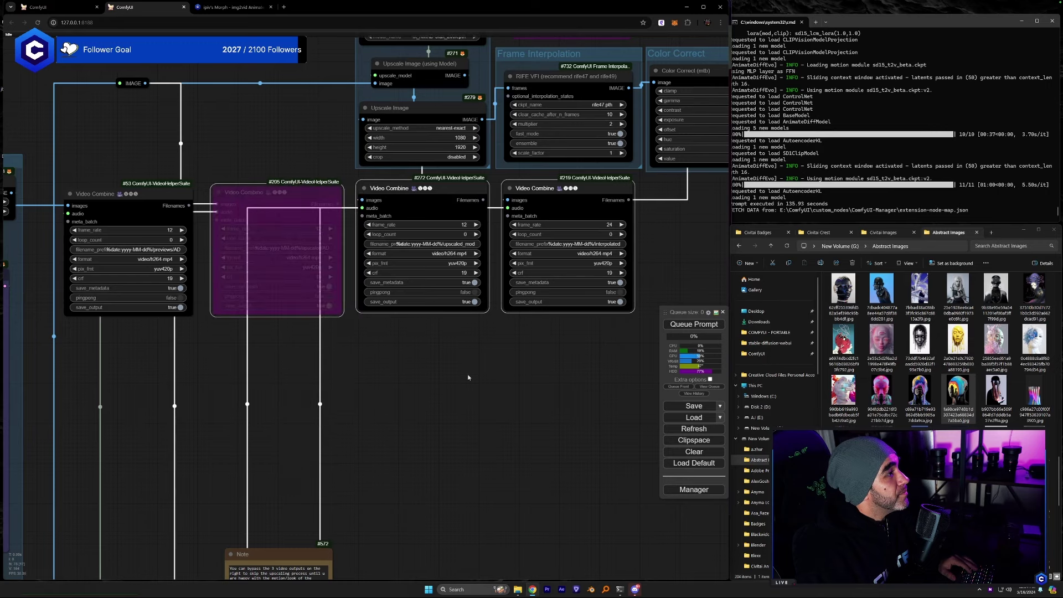
right_click(431, 207)
click(437, 369)
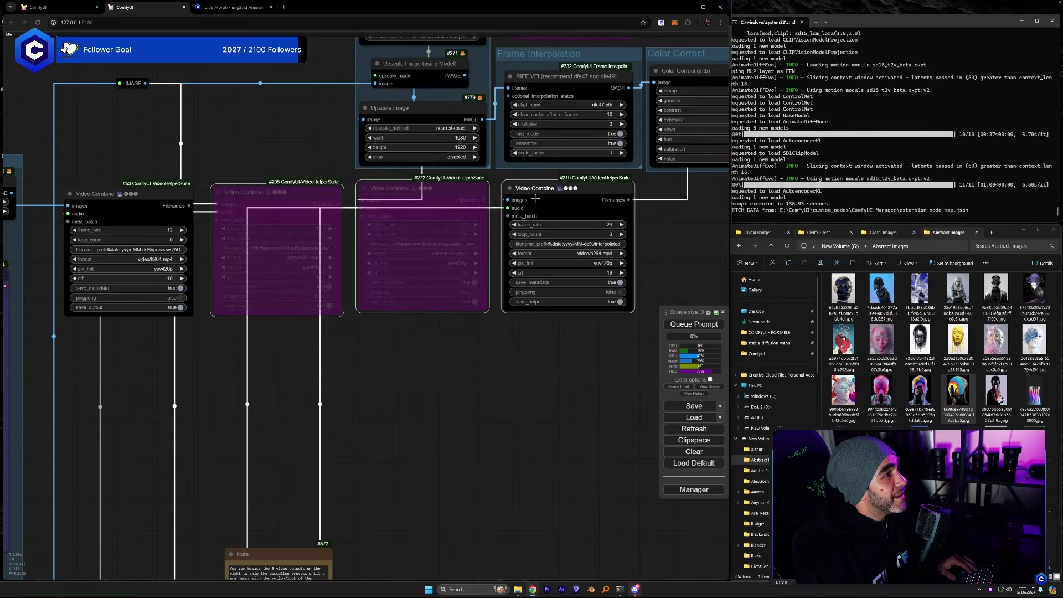
right_click(535, 202)
click(540, 365)
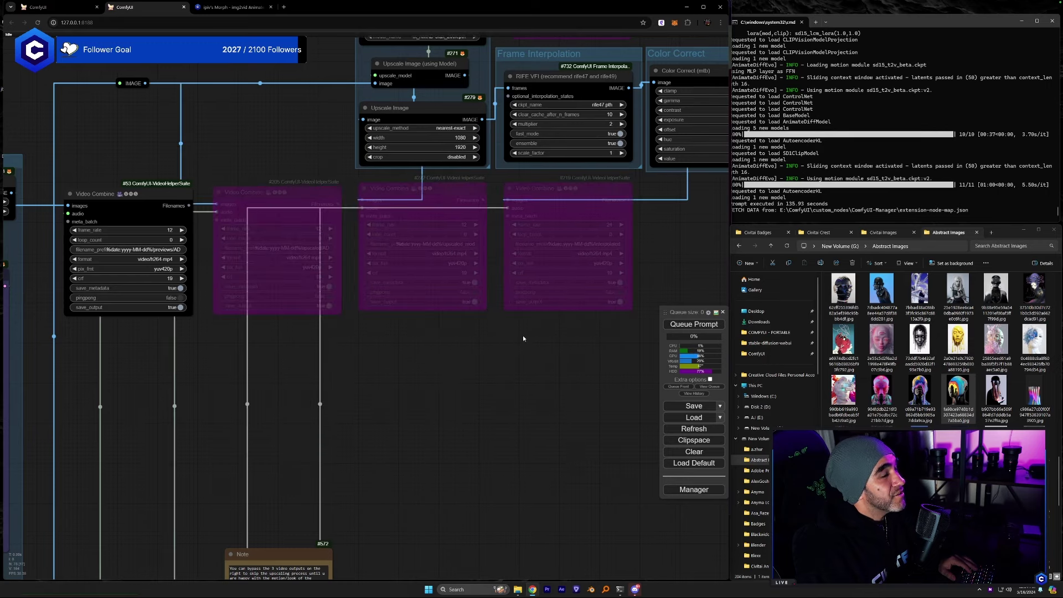
Queue the prompt with only the previews Video Combine node left active.
drag(487, 366, 431, 401)
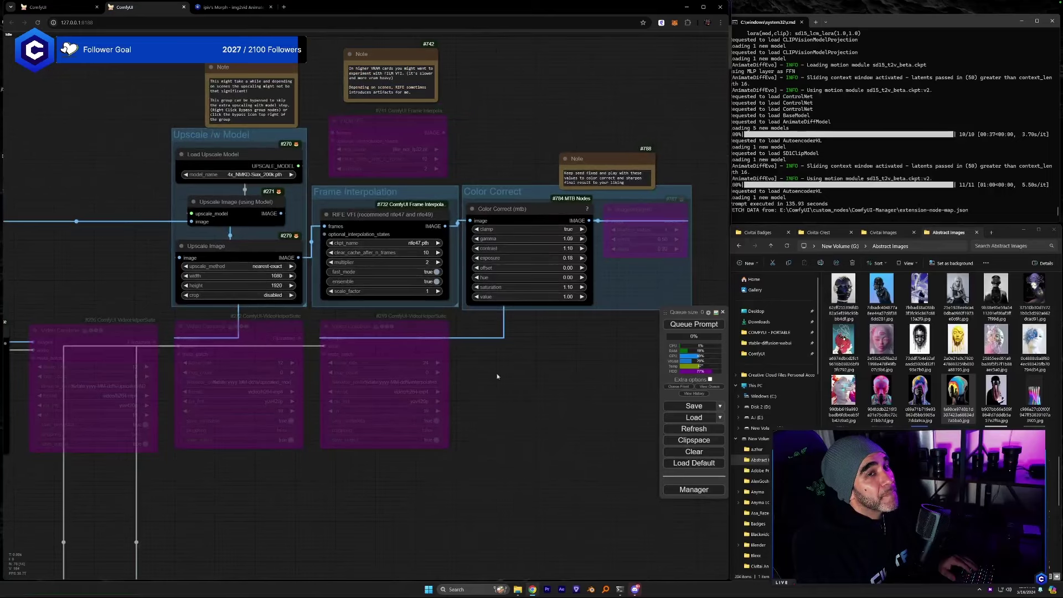
drag(497, 376, 536, 421)
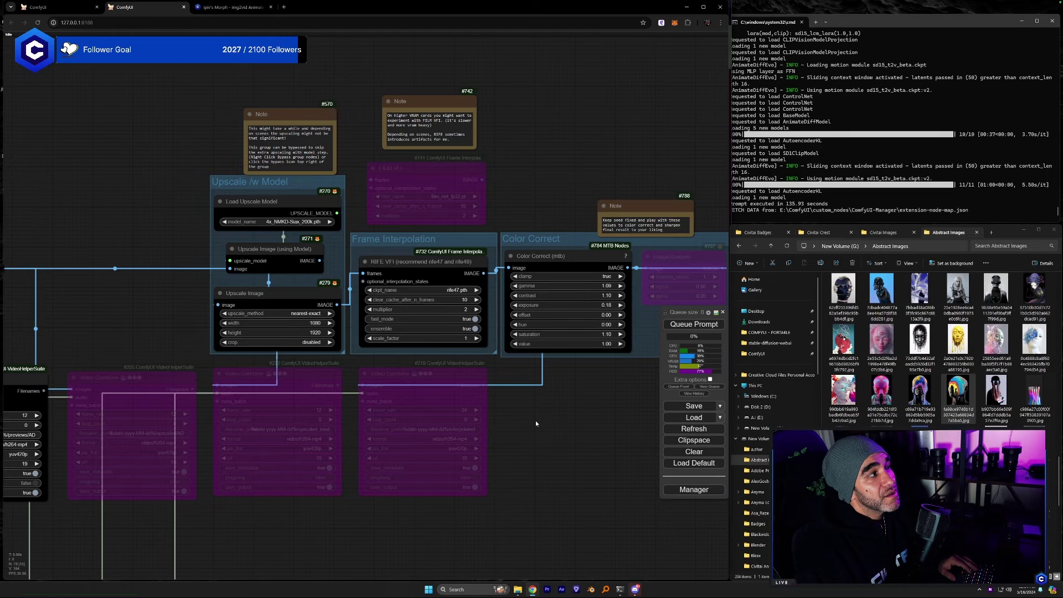
drag(536, 423, 724, 411)
drag(171, 578, 570, 464)
scroll(590, 443, down, 5)
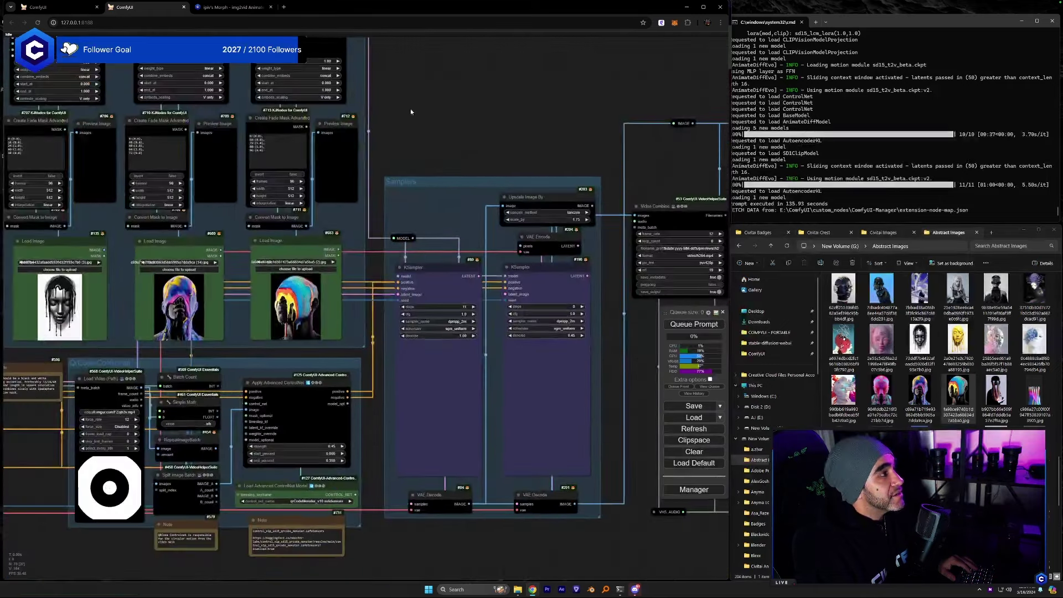
drag(328, 431, 626, 494)
drag(214, 306, 162, 281)
click(699, 325)
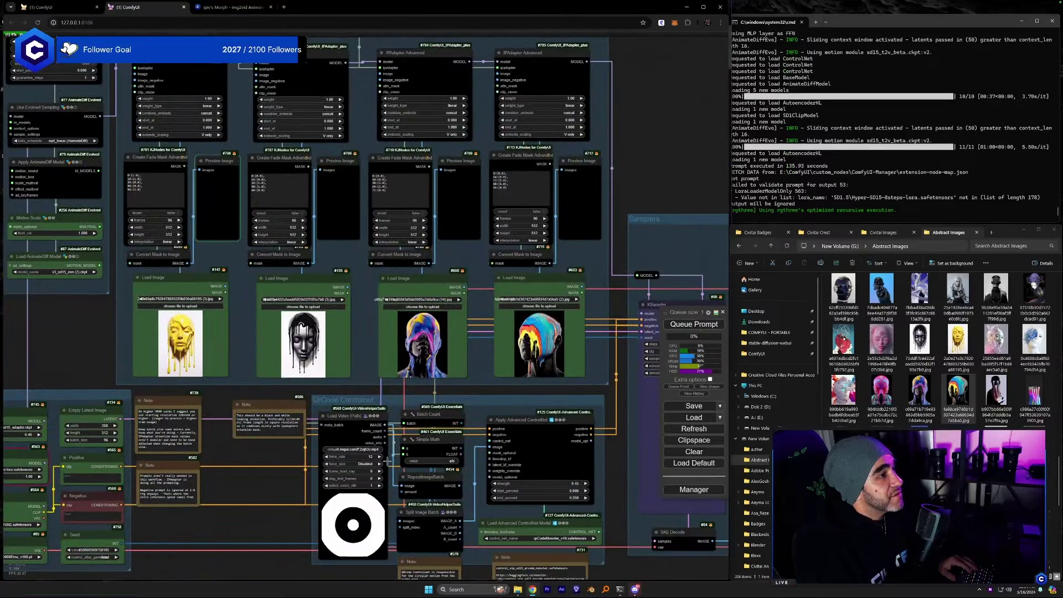
Examine the mask previews beside the four Create Fade Mask Advanced nodes and compare their keyframe timings.
drag(278, 471, 266, 508)
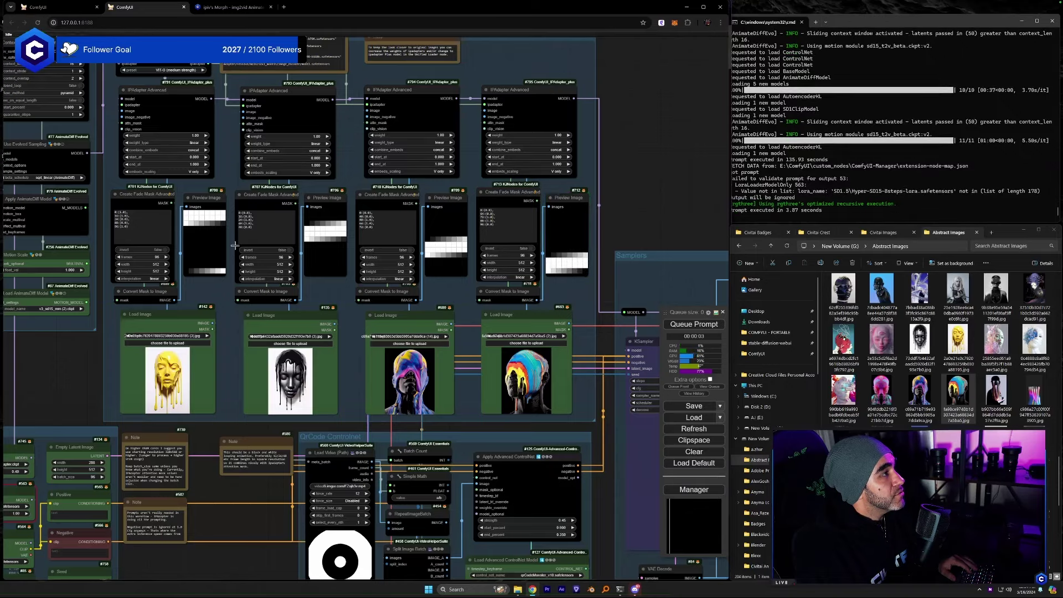
scroll(235, 245, up, 6)
drag(184, 350, 314, 338)
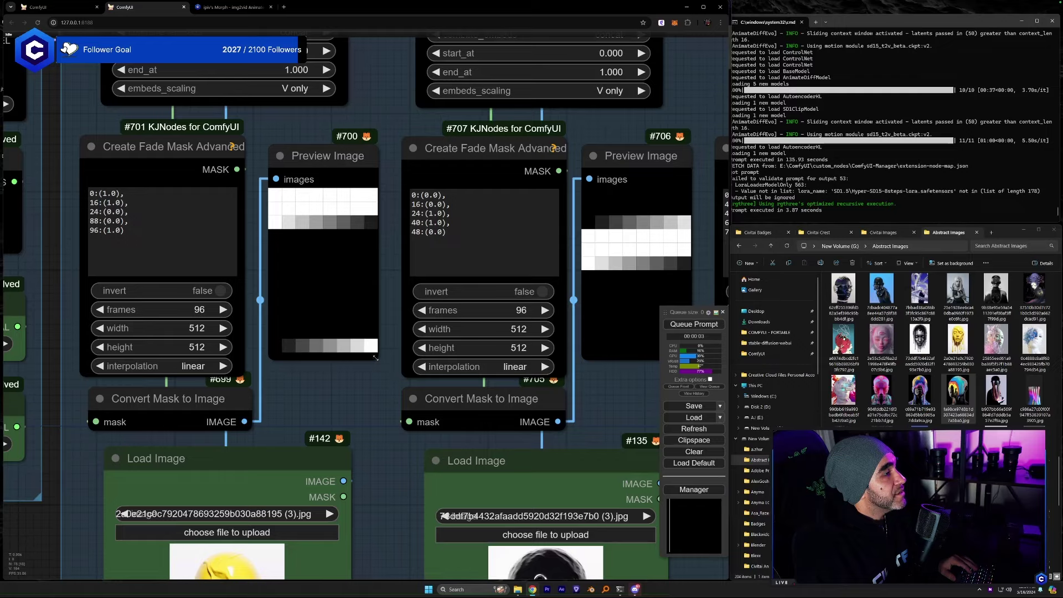
drag(246, 386, 80, 385)
drag(379, 383, 329, 375)
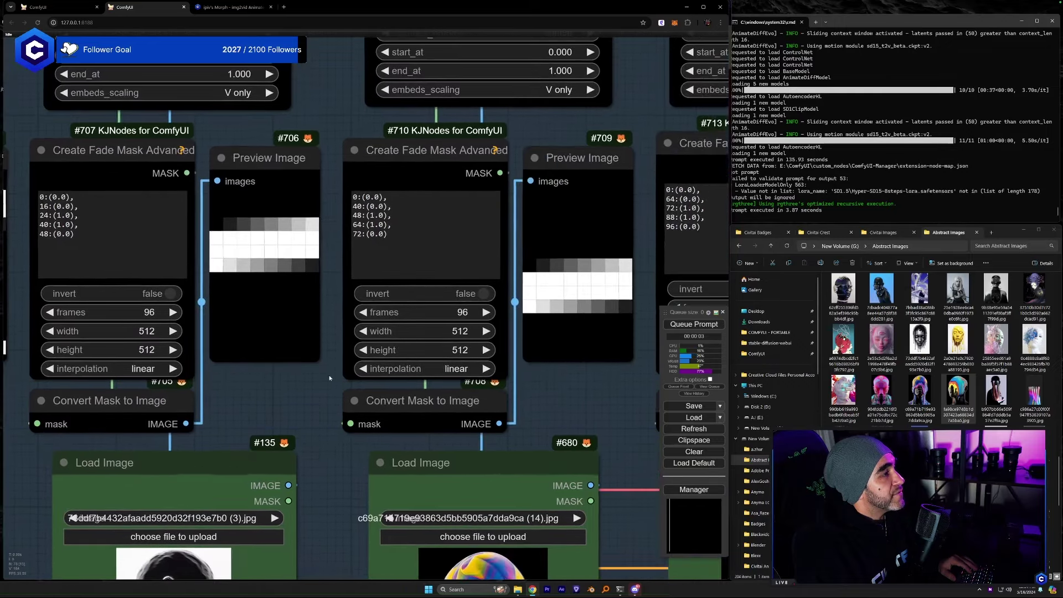
drag(596, 367, 239, 355)
drag(500, 376, 482, 313)
Replace the missing LoRA in the Settings group's second LoraLoaderModelOnly node with Hyper-SD15-8steps-lora.safetensors.
scroll(482, 332, down, 1)
scroll(483, 344, down, 7)
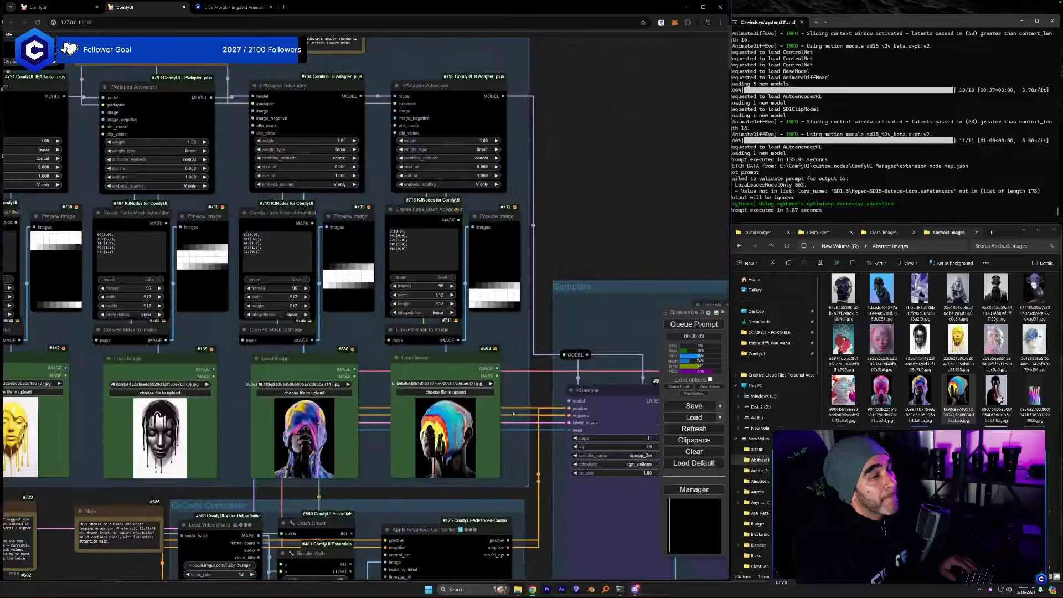
drag(513, 467, 224, 290)
scroll(227, 290, down, 3)
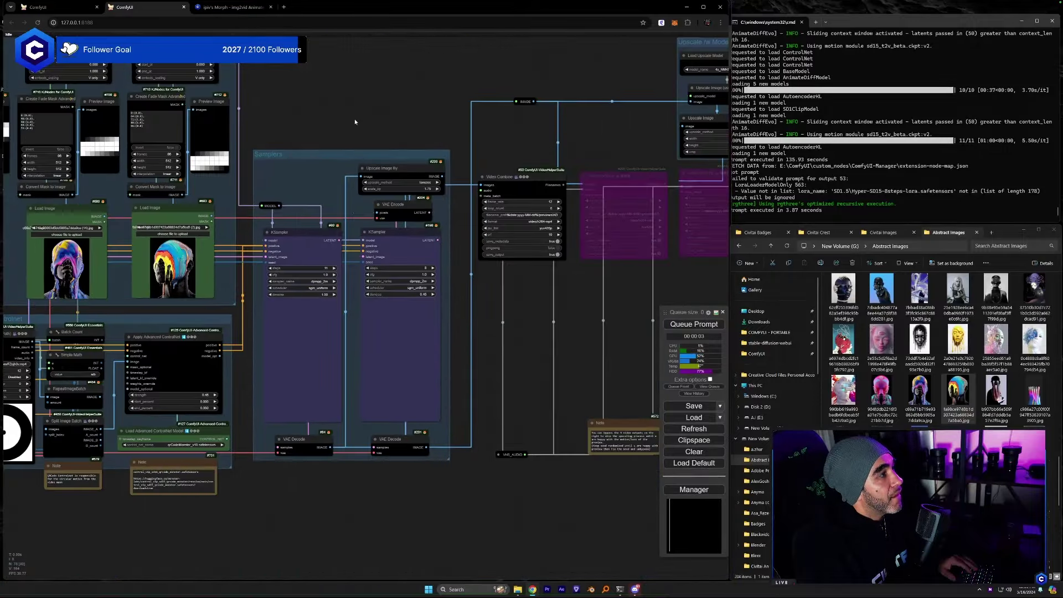
drag(354, 119, 650, 166)
drag(214, 434, 380, 418)
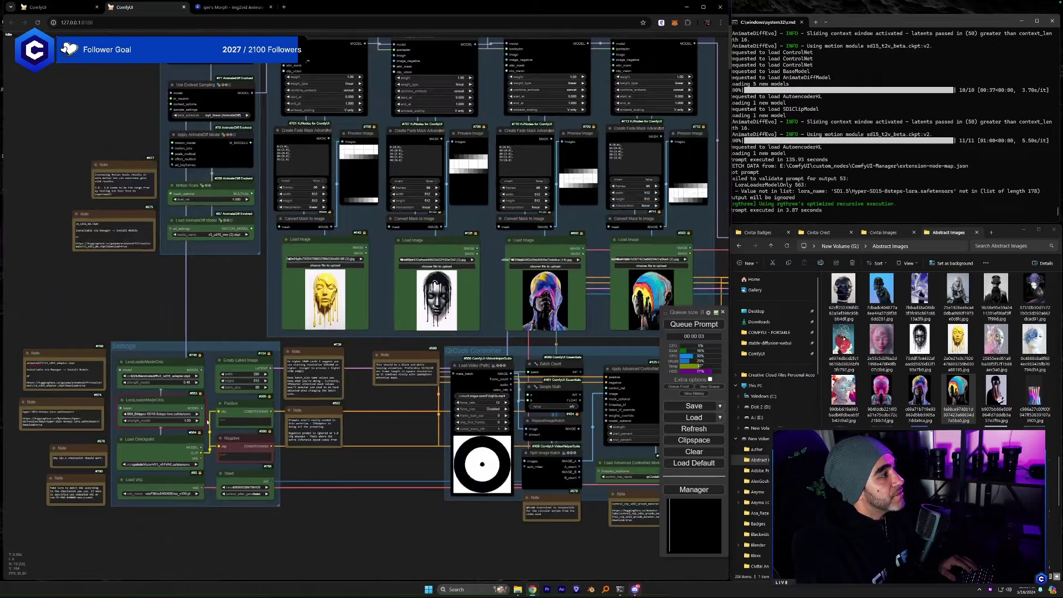
scroll(137, 454, up, 7)
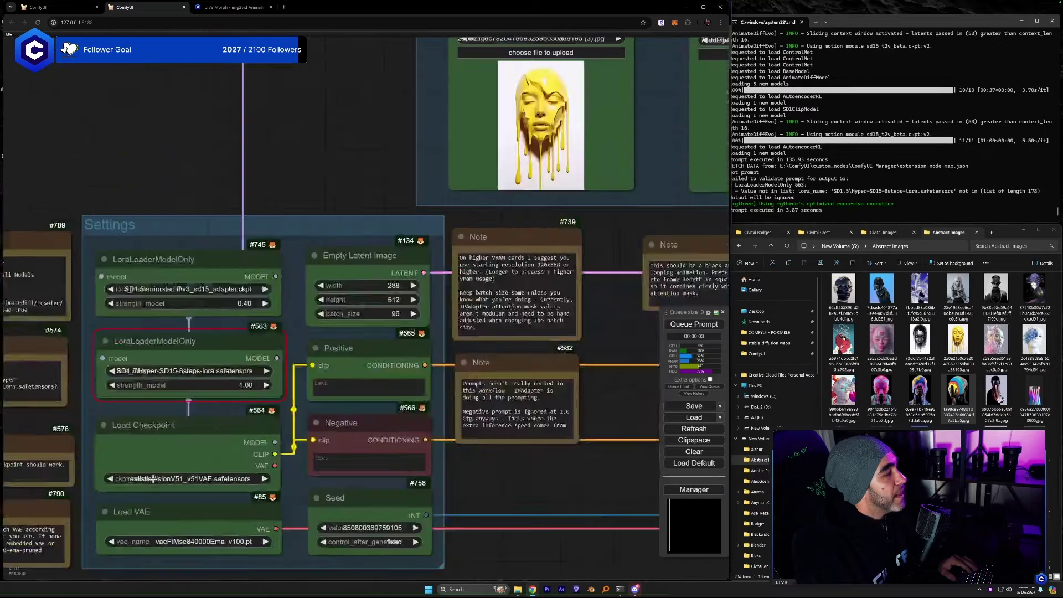
click(197, 383)
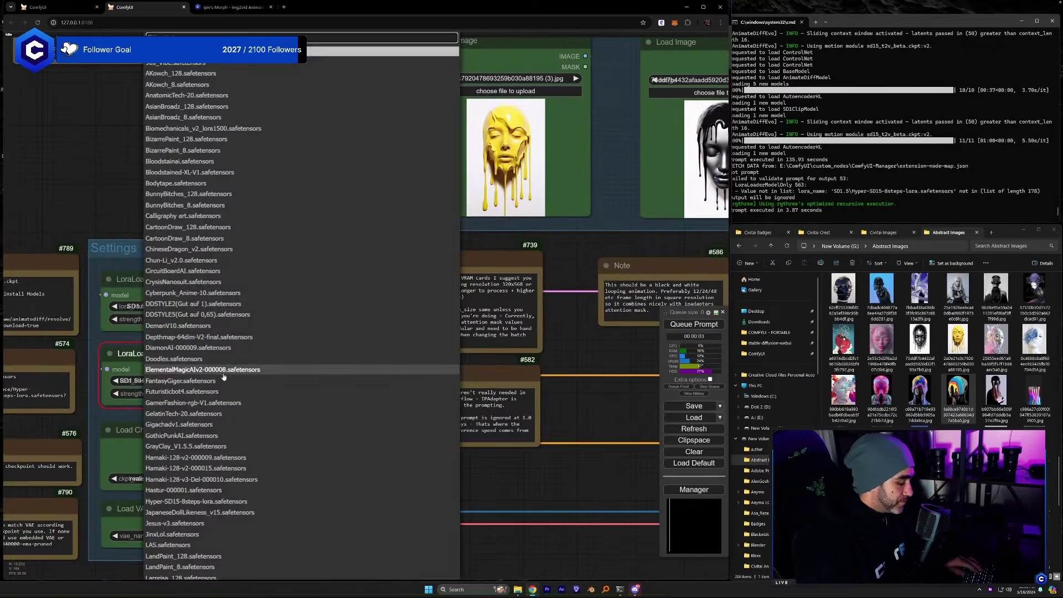
text(hy)
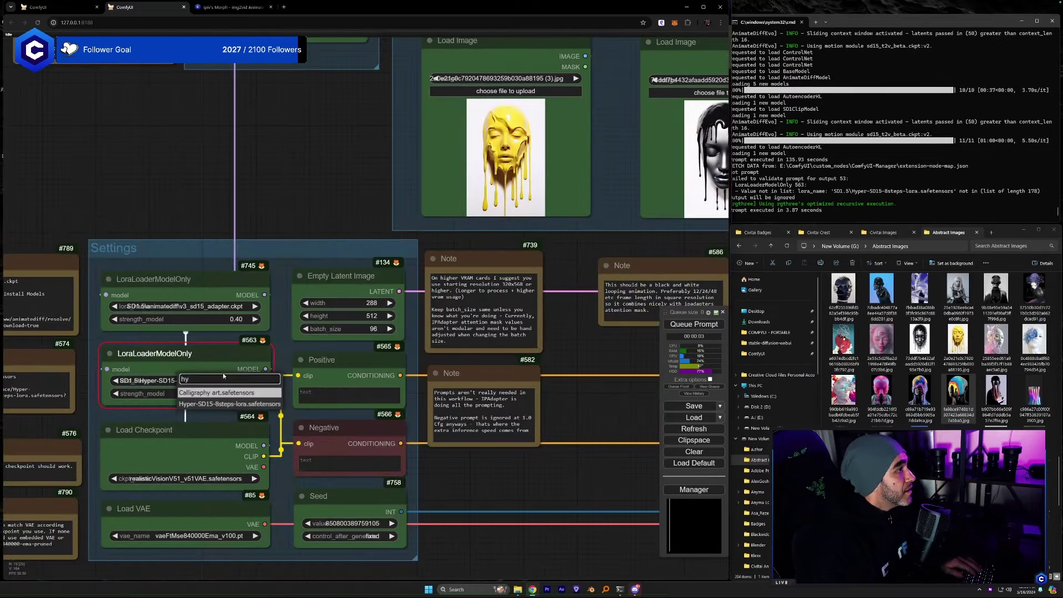
click(229, 404)
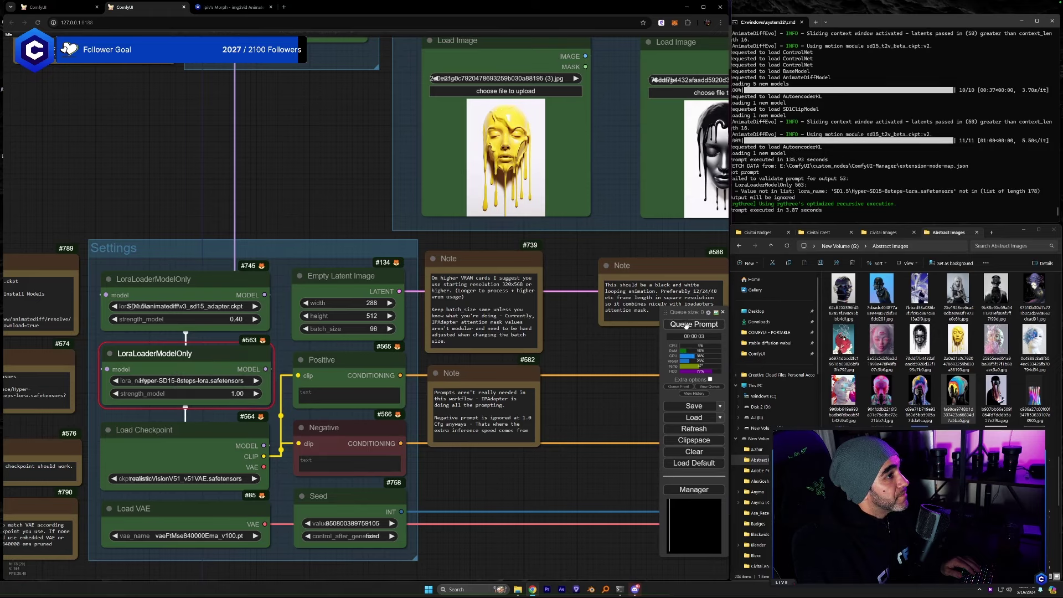
Queue the prompt to generate a new preview with the Hyper-SD15 8-step LoRA.
click(685, 326)
scroll(166, 426, down, 7)
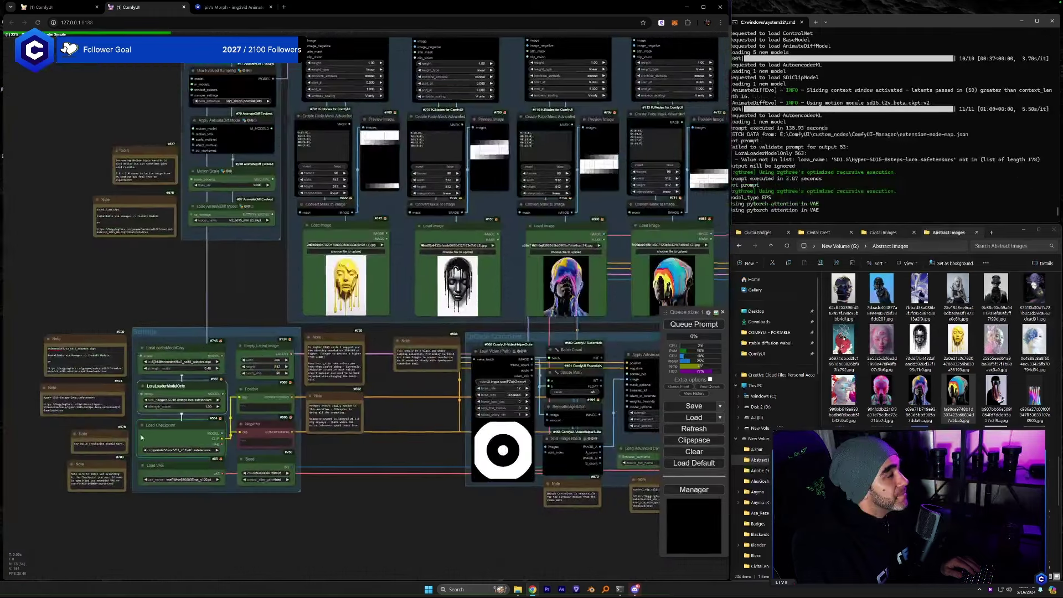
drag(553, 326, 270, 341)
drag(485, 159, 269, 171)
drag(125, 170, 117, 175)
drag(211, 164, 473, 172)
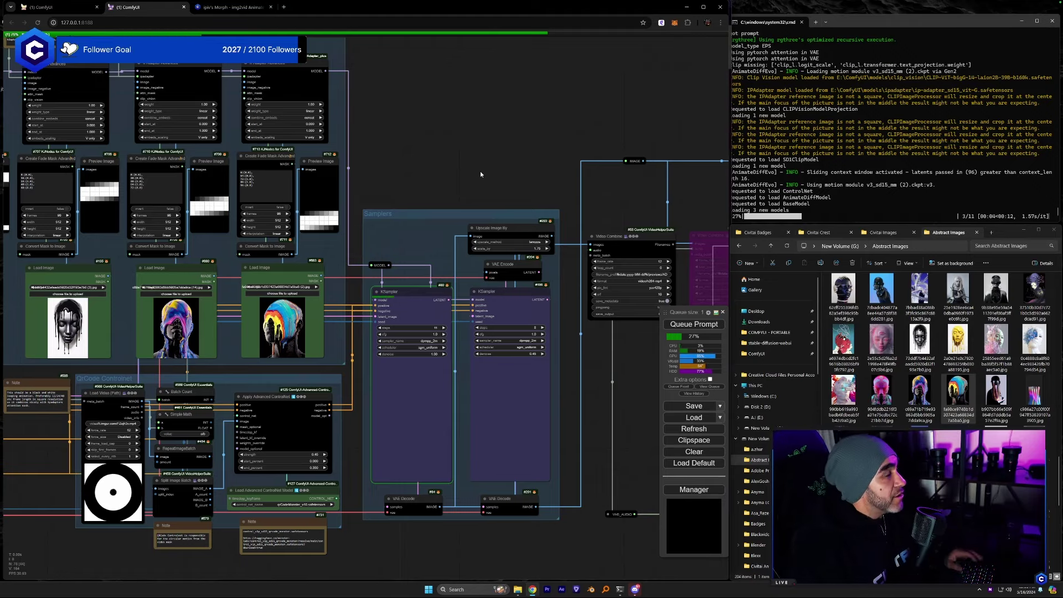
Read the note above the IPAdapter Advanced nodes on downloading and renaming the two clip_vision models.
scroll(215, 195, up, 10)
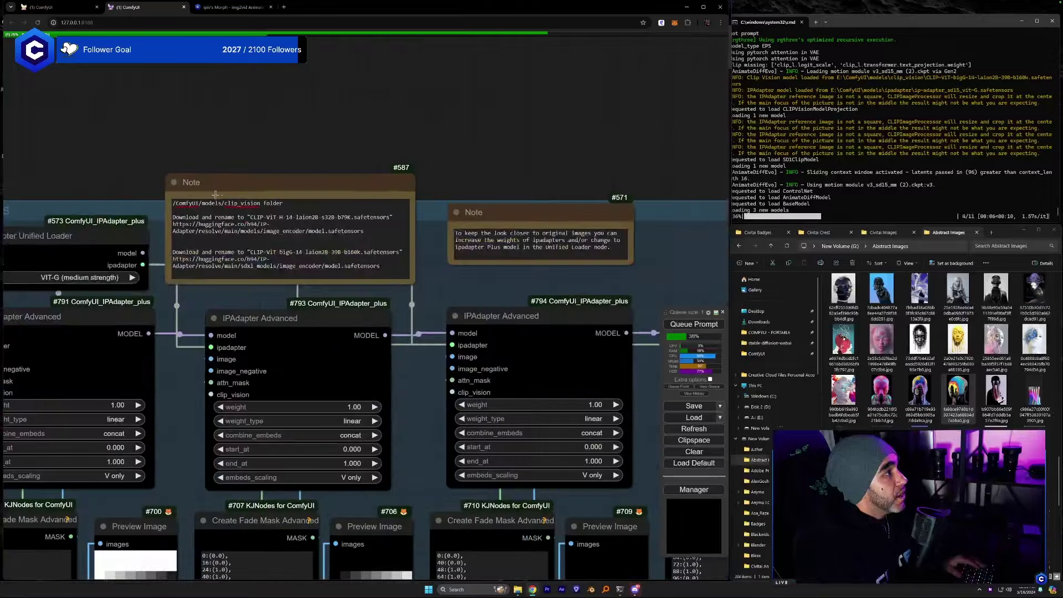
scroll(214, 195, up, 2)
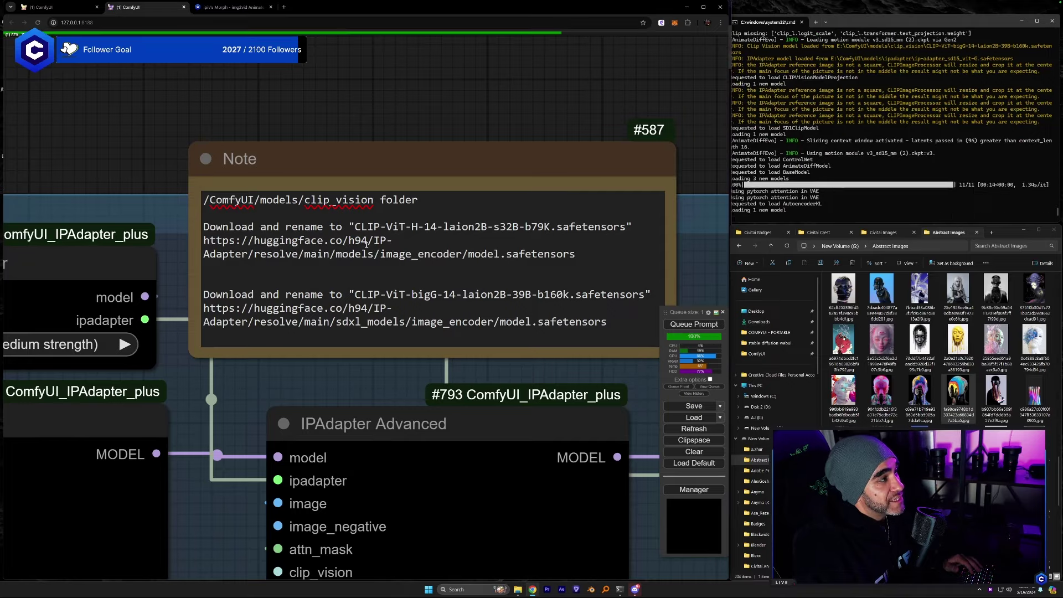
scroll(643, 376, down, 6)
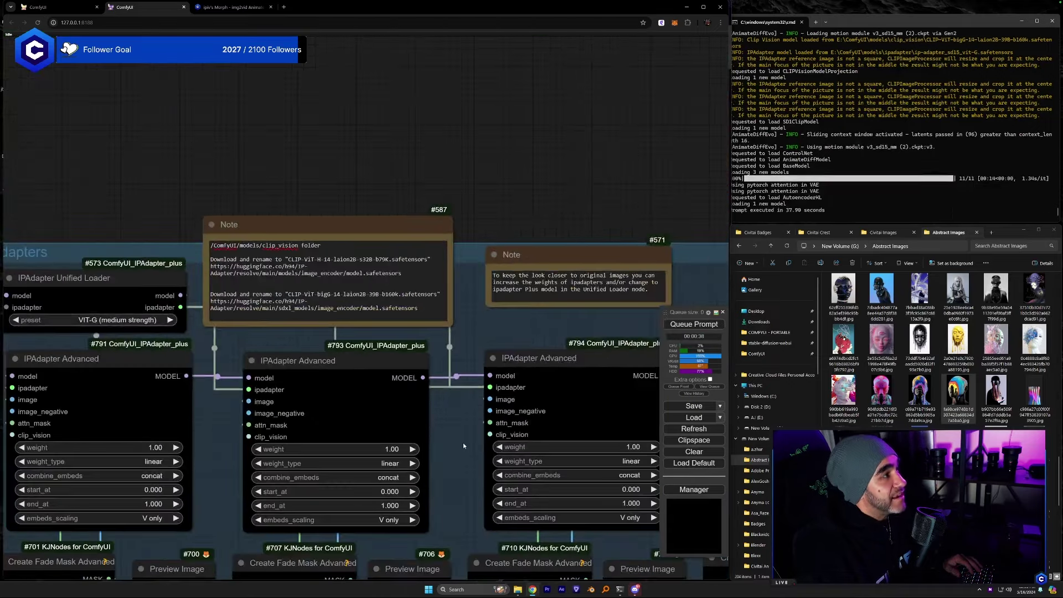
scroll(463, 443, up, 1)
Search ComfyUI Manager's installable models for "clip" and check the two CLIPVision models needed for IP-Adapter.
click(691, 490)
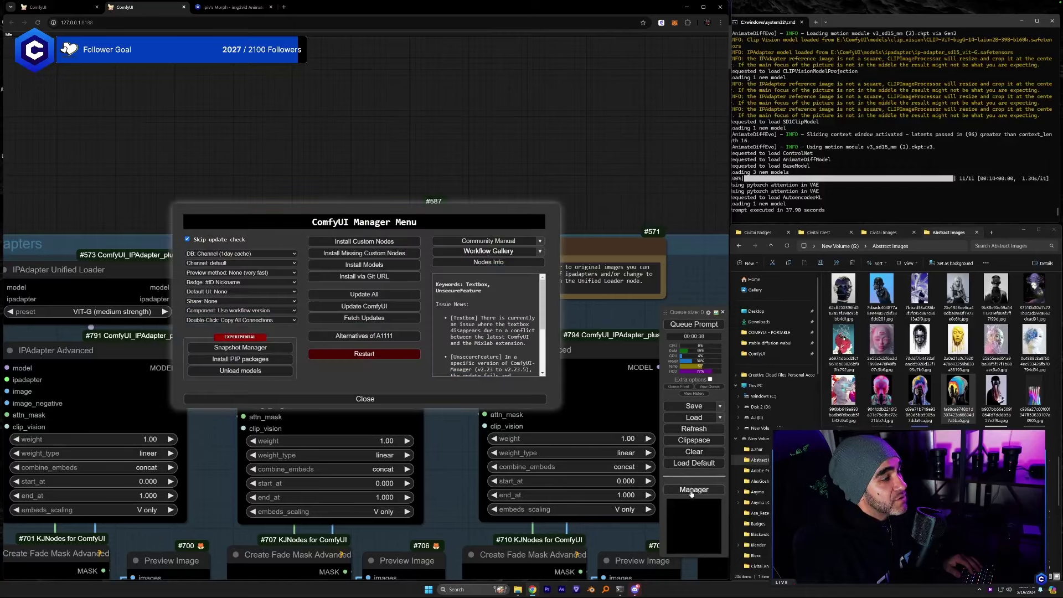
click(380, 266)
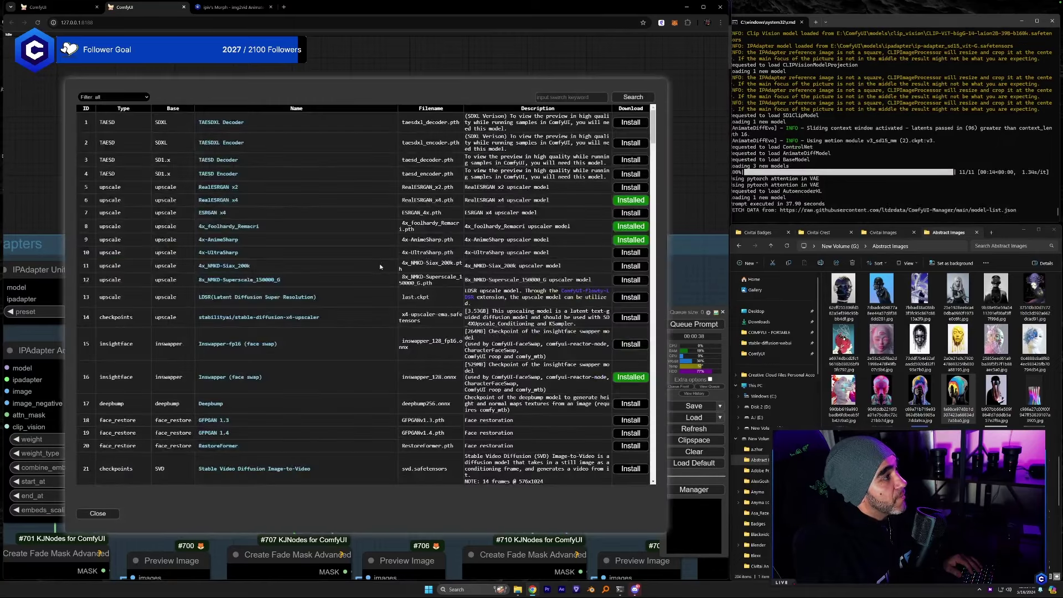
click(563, 97)
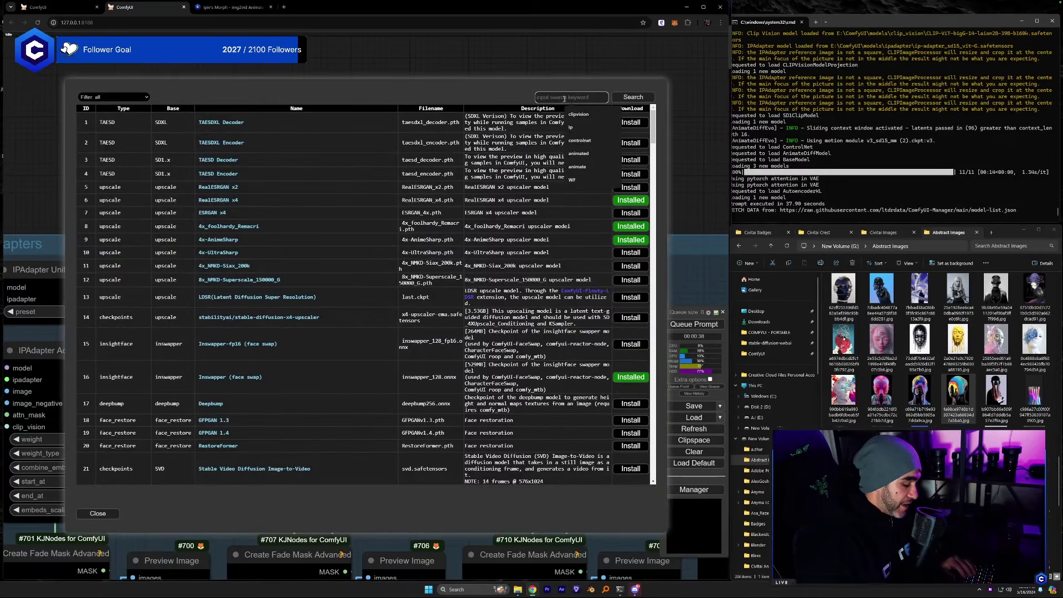
text(d)
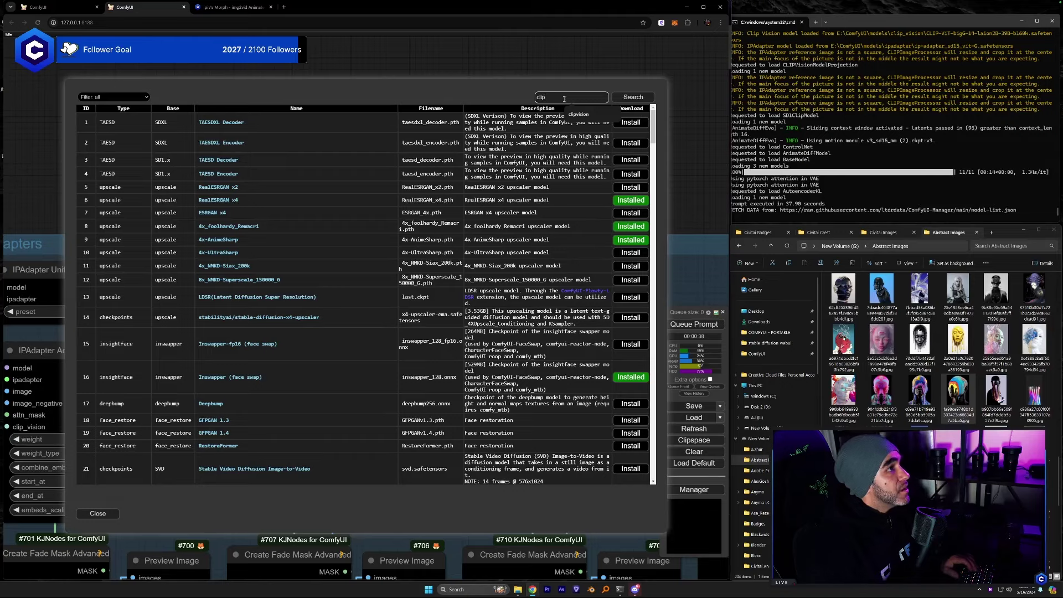
click(623, 97)
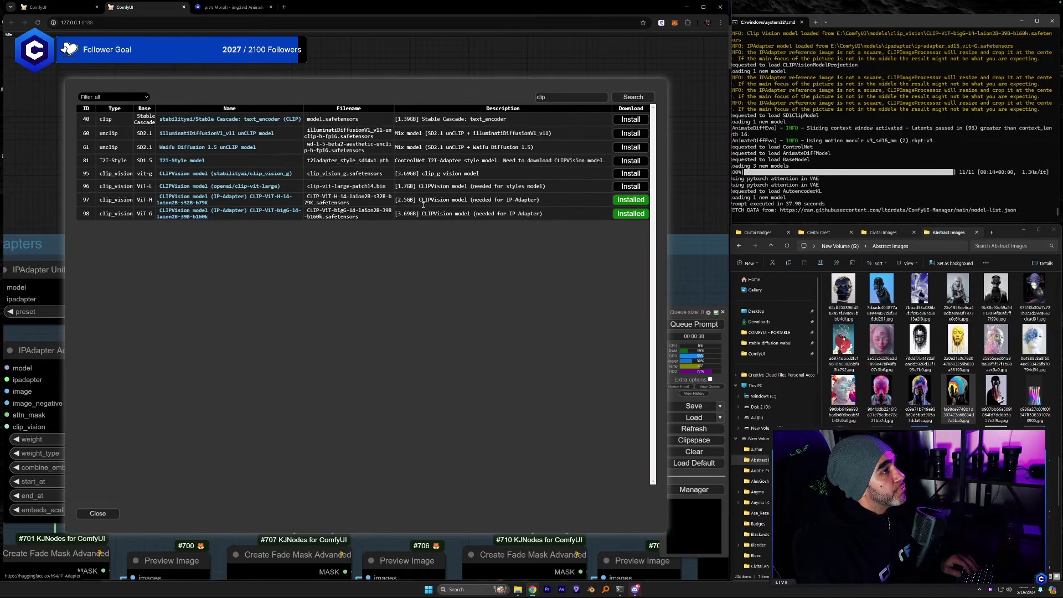
click(100, 515)
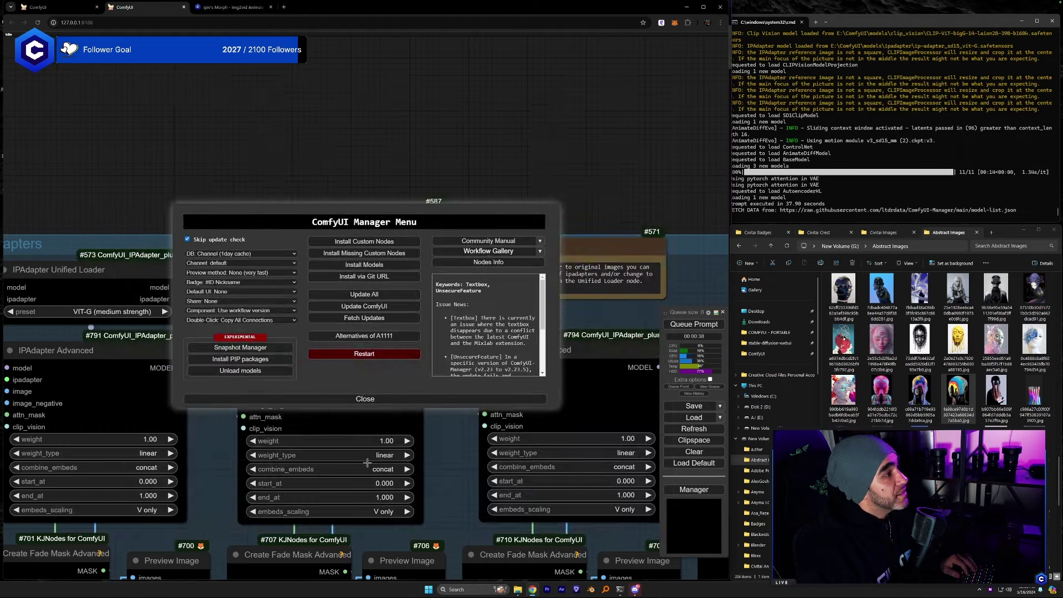
click(404, 399)
Examine the generated morph video in the active Video Combine node next to the Samplers group.
drag(450, 439, 143, 212)
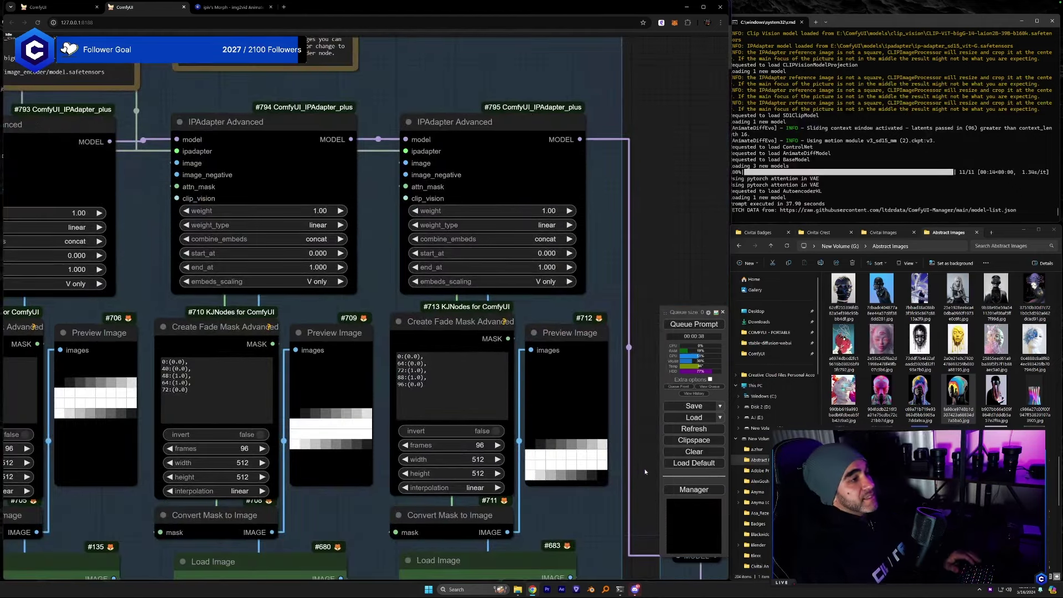
drag(645, 472, 304, 278)
drag(438, 340, 281, 203)
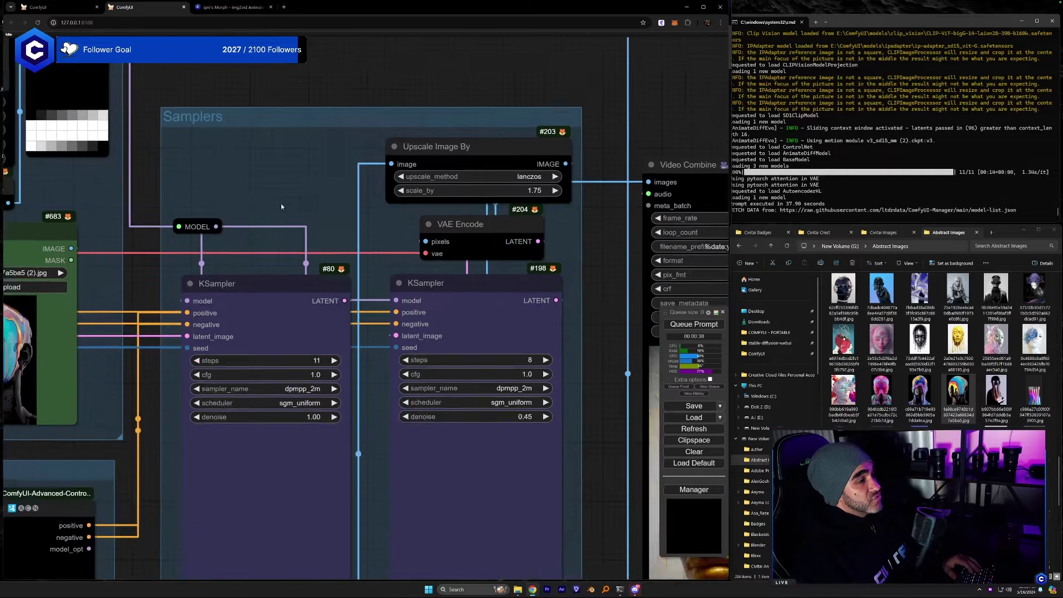
scroll(281, 203, down, 4)
drag(602, 561, 425, 541)
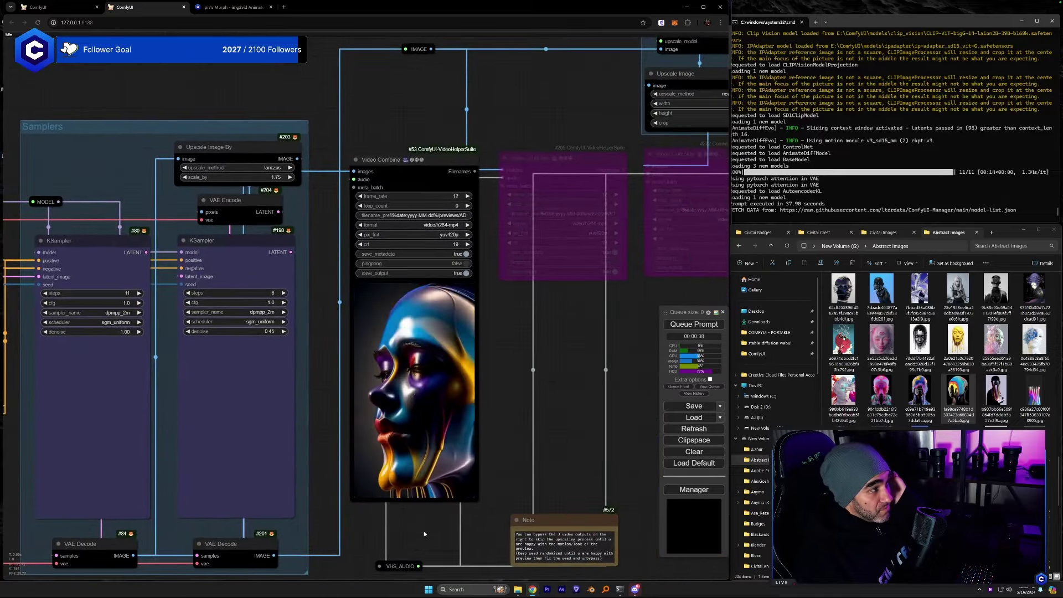
scroll(552, 399, down, 2)
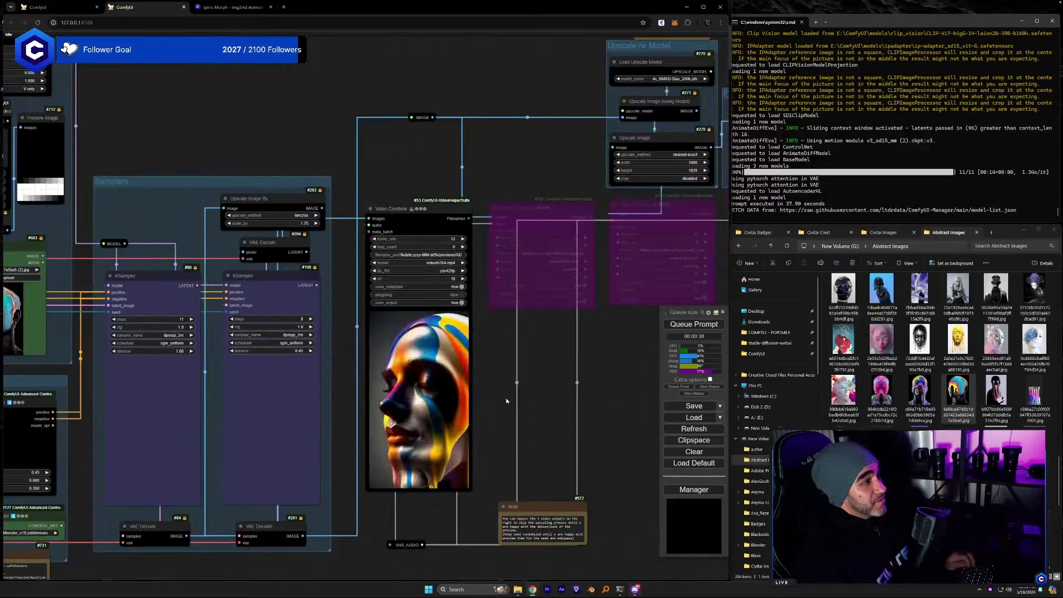
scroll(506, 400, up, 5)
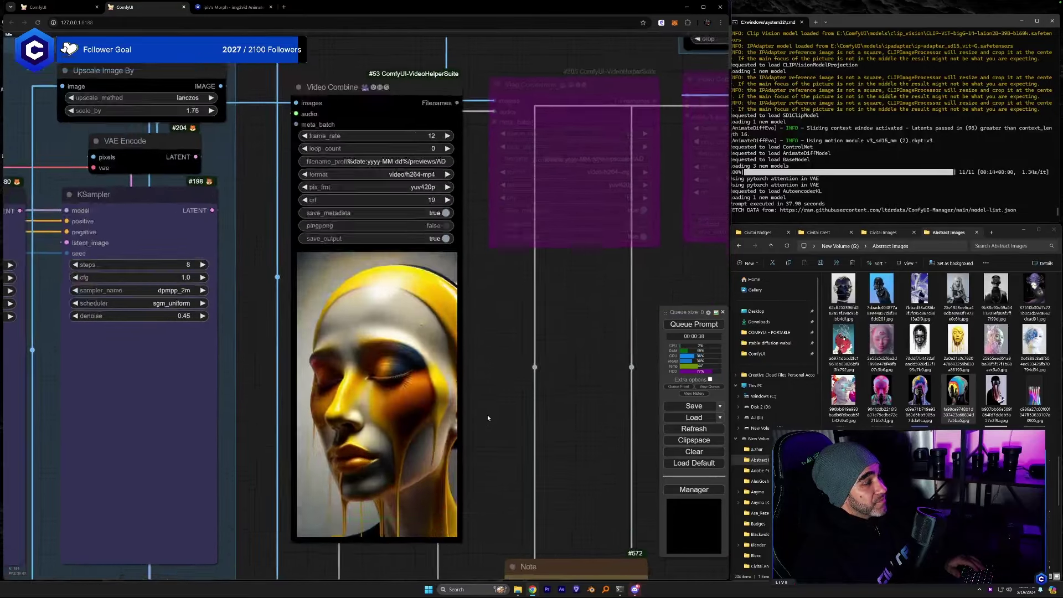
scroll(487, 415, up, 2)
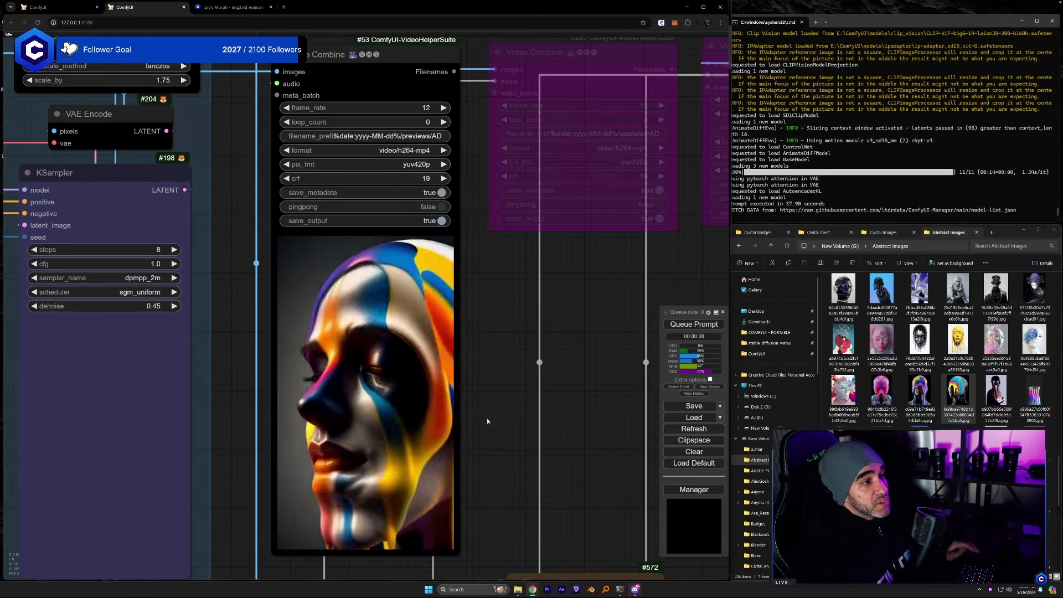
Show the Civitai Images folder in File Explorer and open the Office Hours chat of the Civitai server in Discord.
click(883, 232)
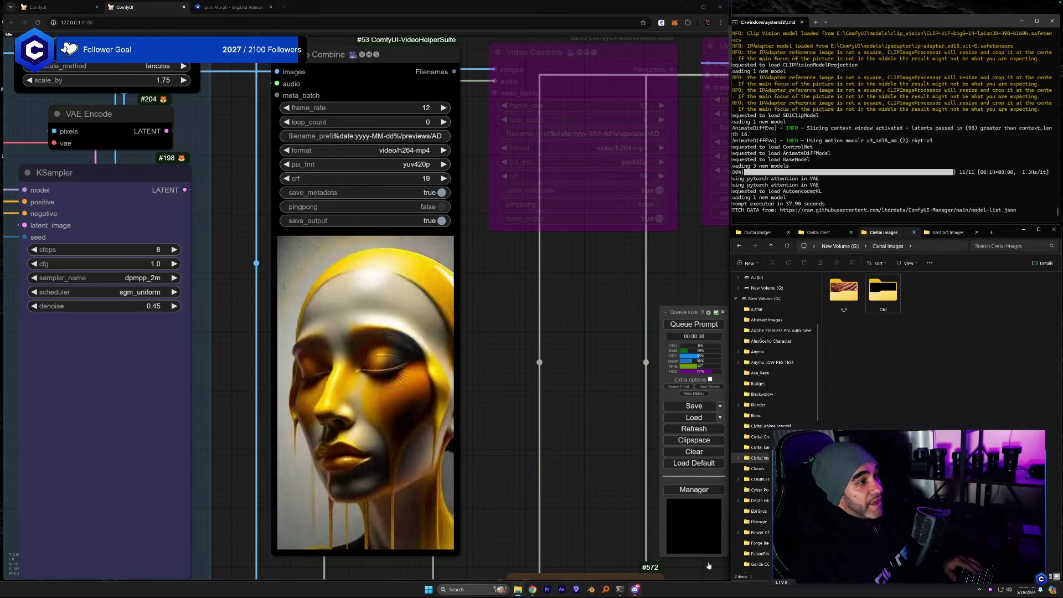
click(635, 589)
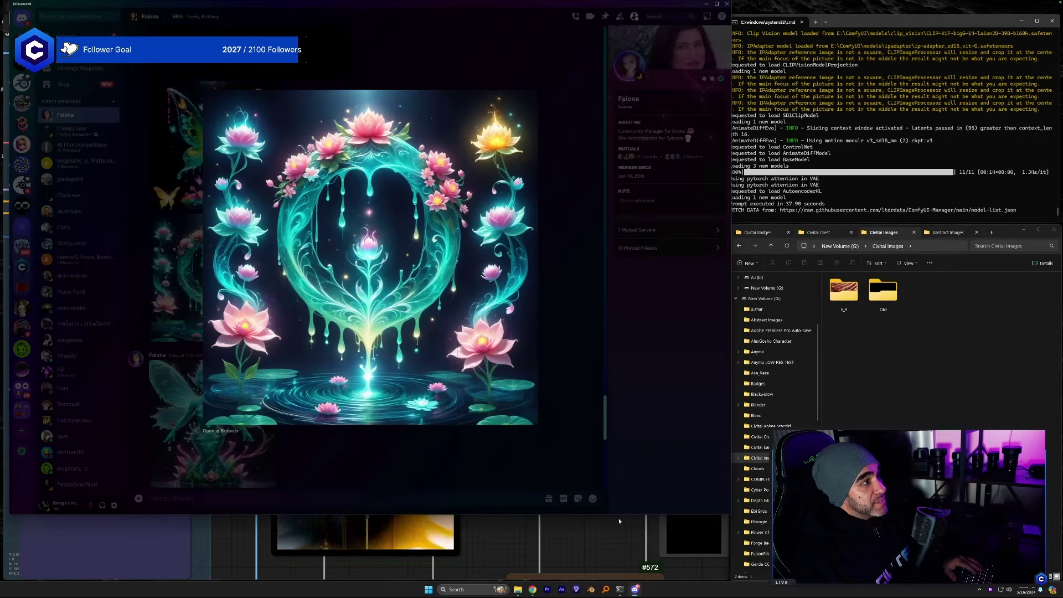
click(530, 470)
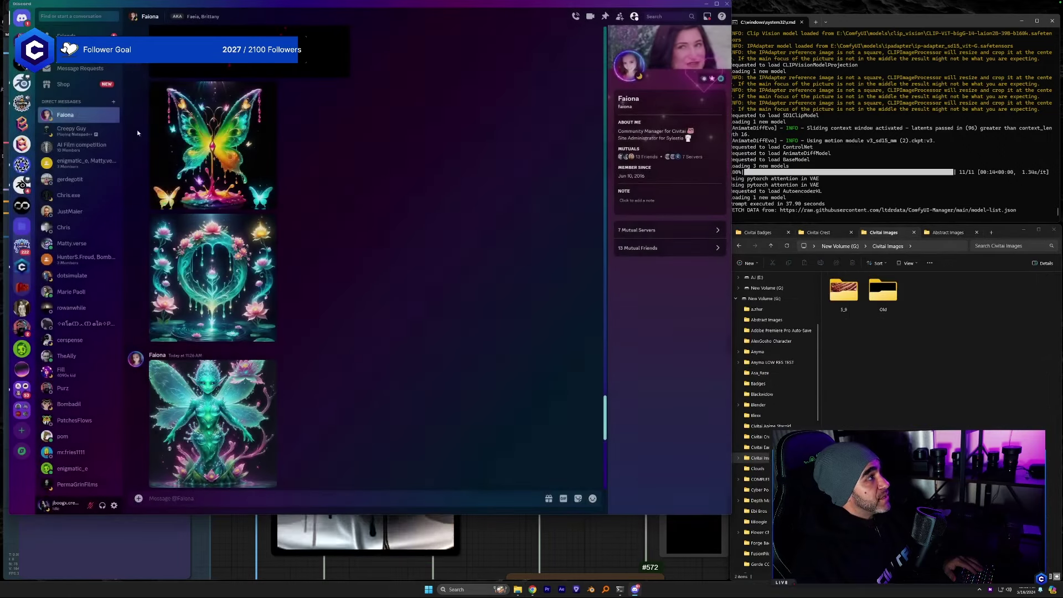
click(22, 246)
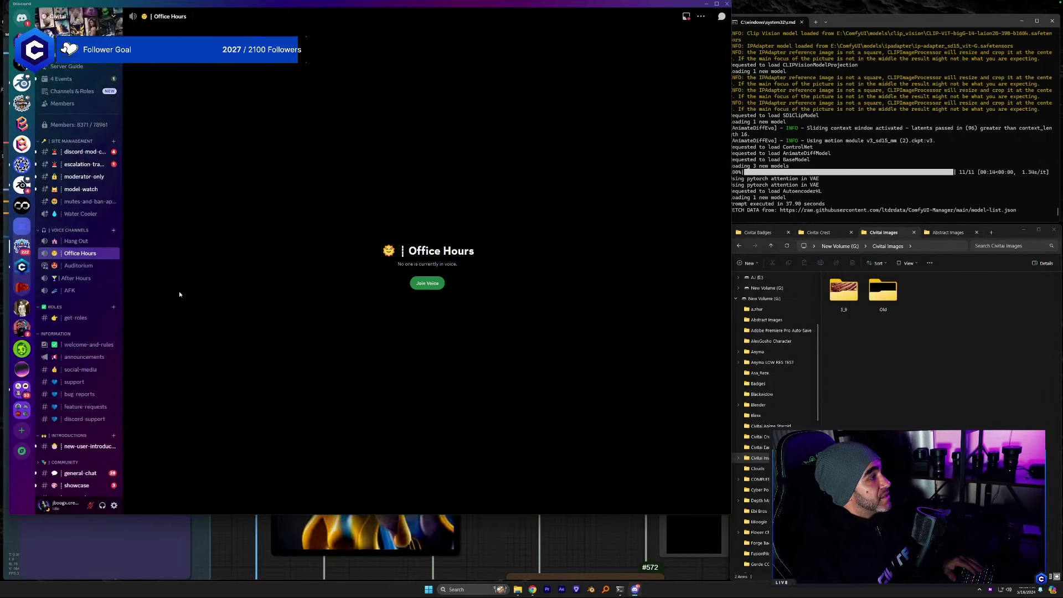
click(721, 16)
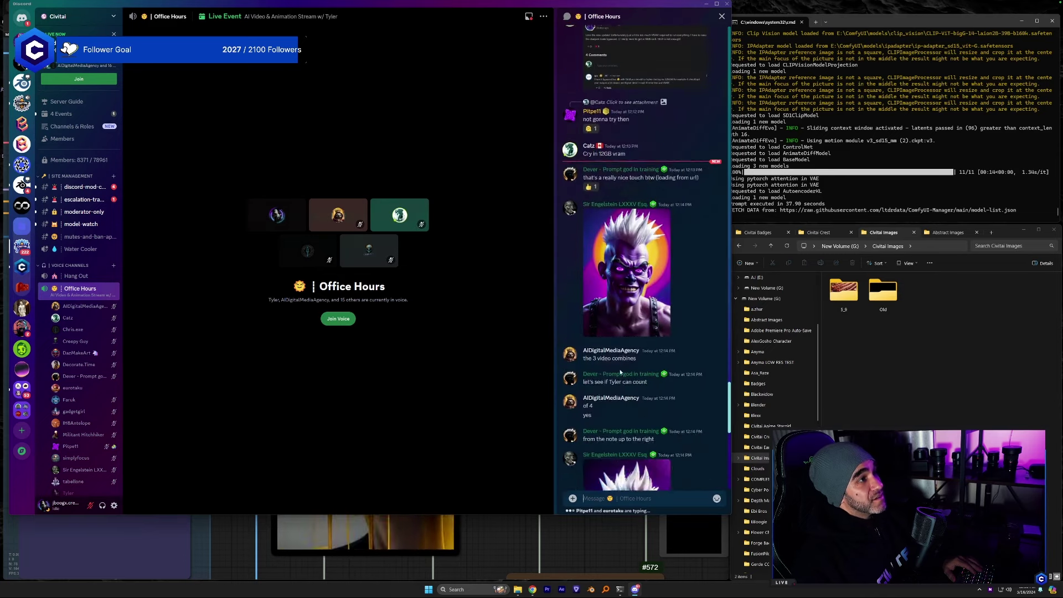
Save the grinning punk portrait with the white mohawk from the Office Hours chat into the Civitai Images folder, using the browser.
scroll(664, 316, down, 2)
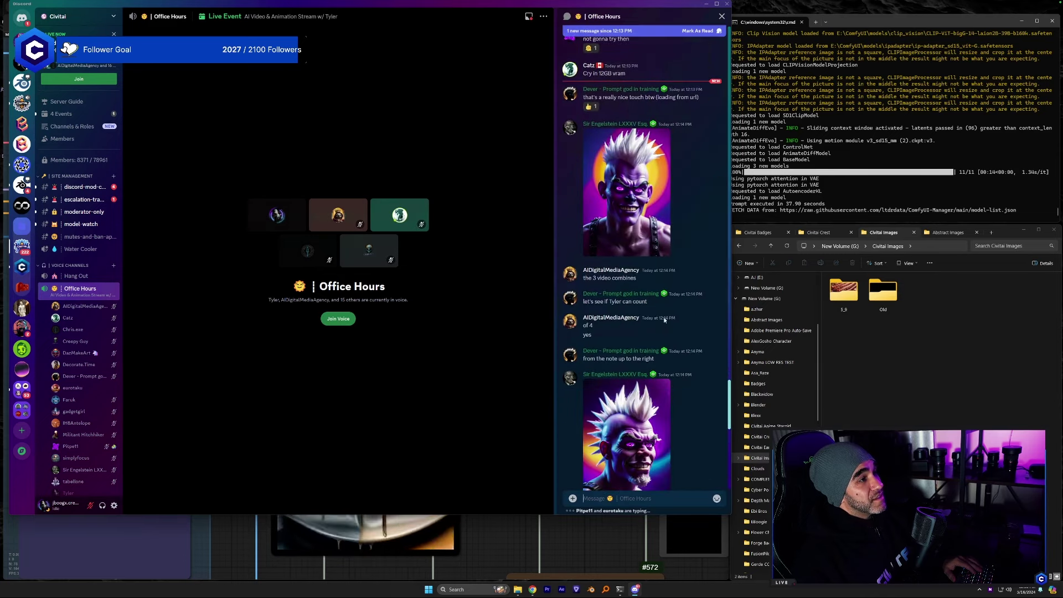
scroll(683, 370, up, 2)
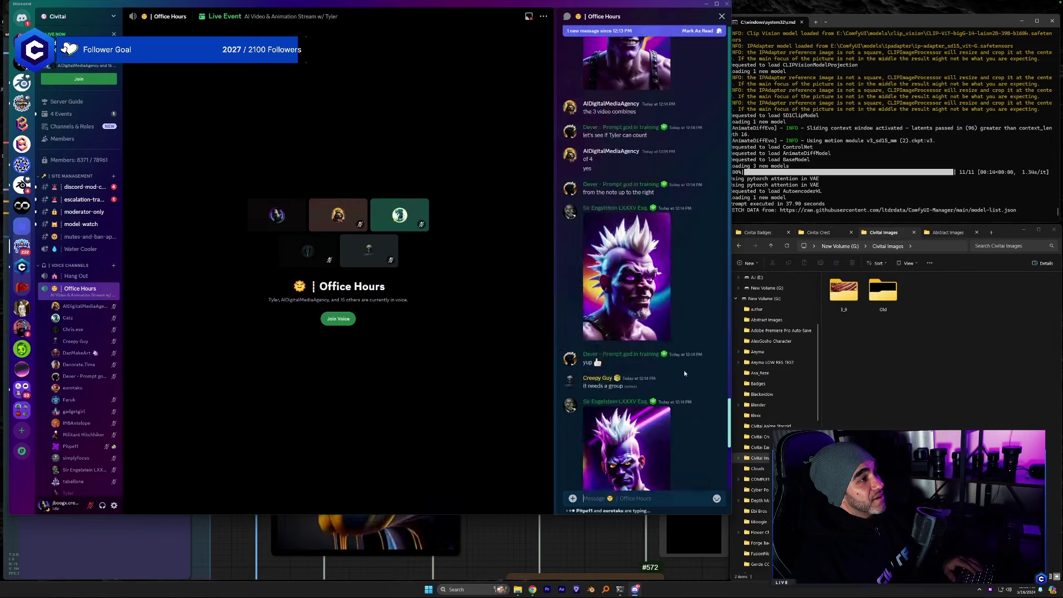
click(646, 303)
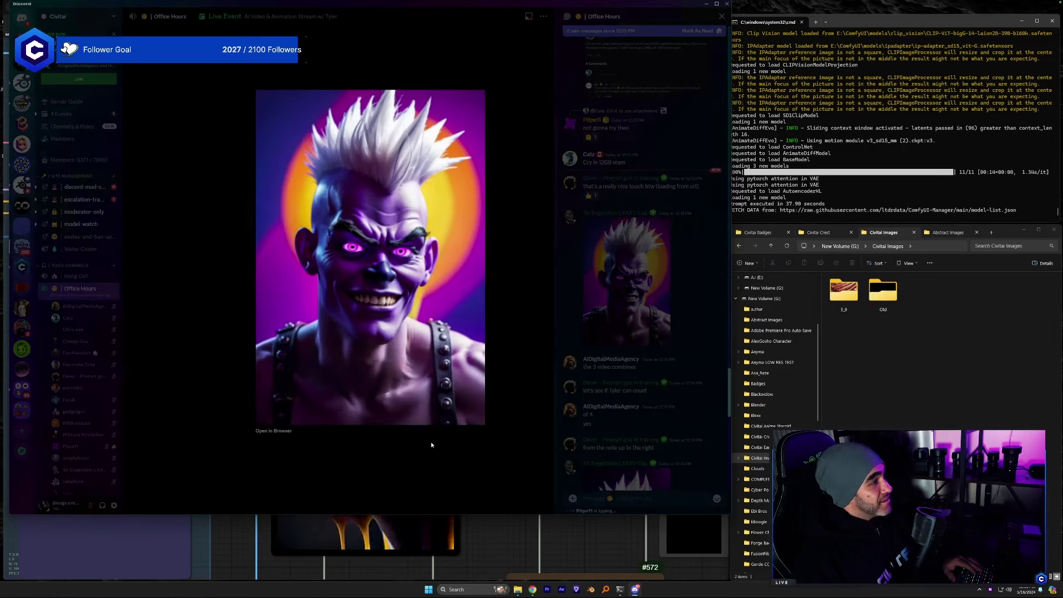
click(283, 431)
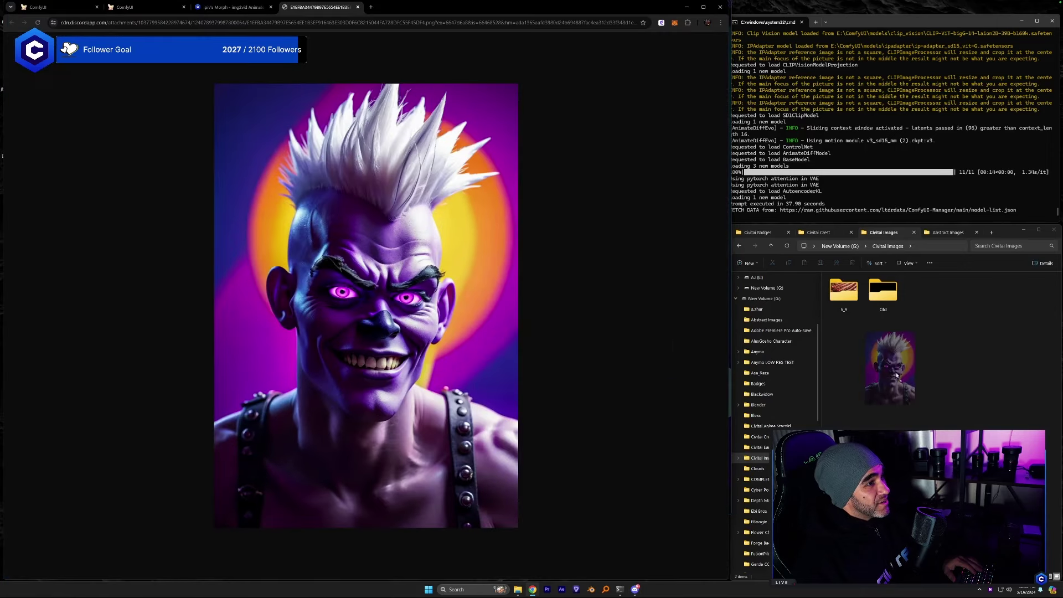
drag(897, 376, 897, 376)
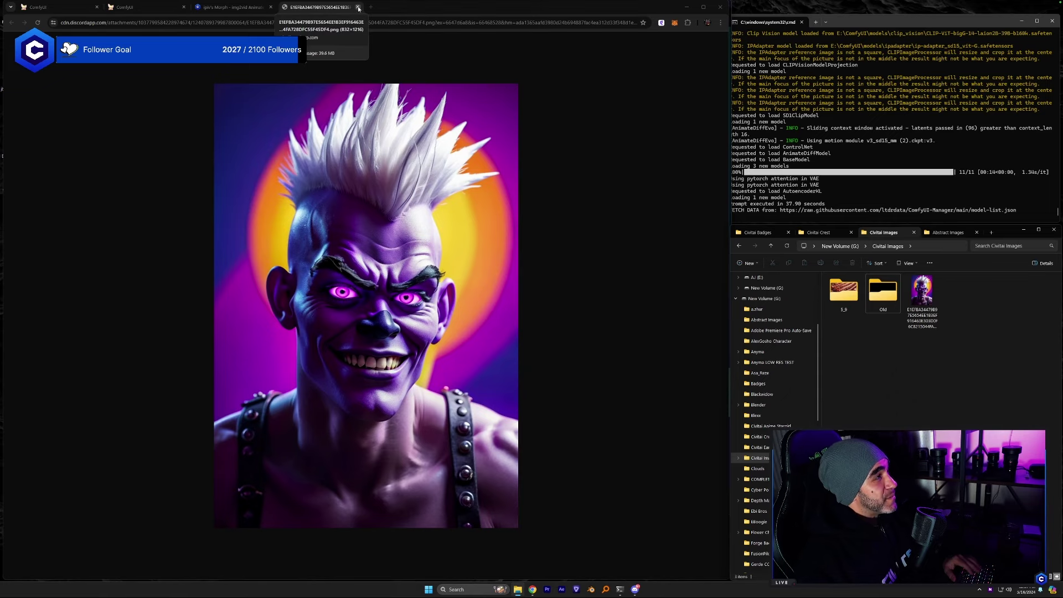
click(358, 8)
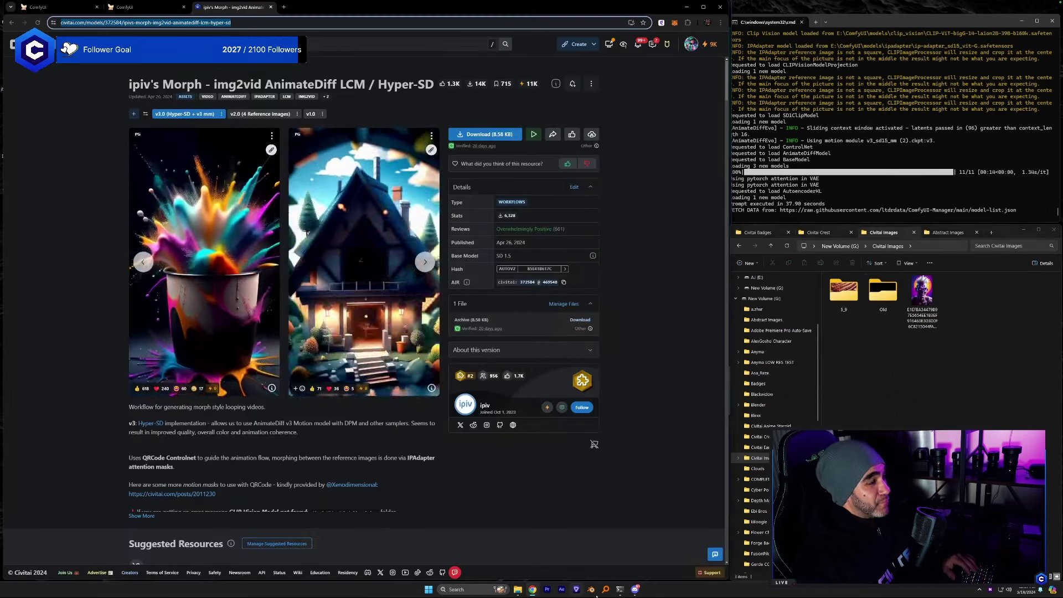
Return to the Office Hours chat in Discord and save the multicoloured petal burst image into the Civitai Images folder through the browser.
key(alt+Tab)
click(585, 499)
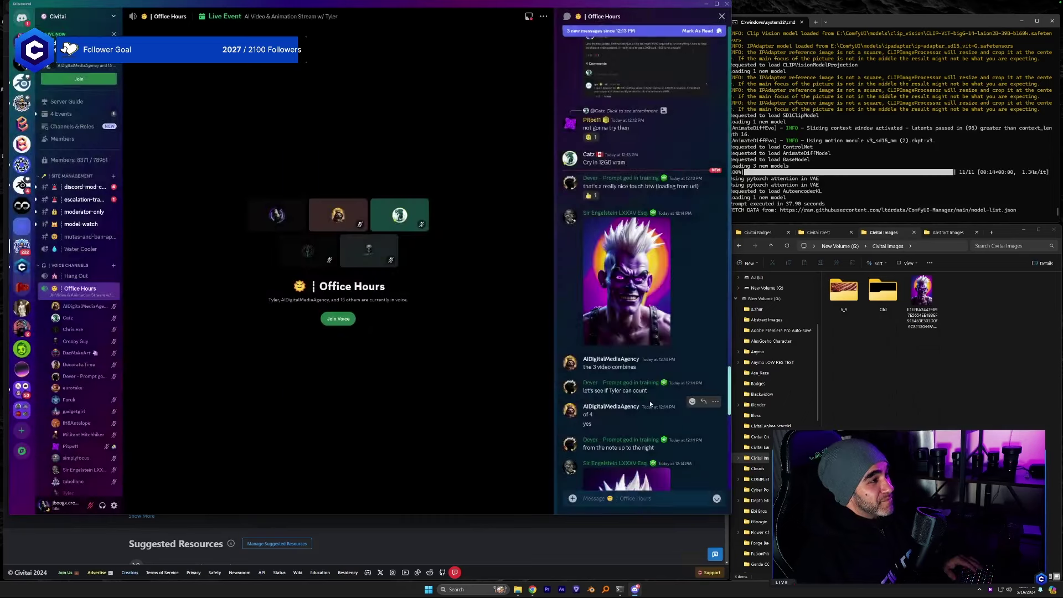
scroll(650, 404, down, 2)
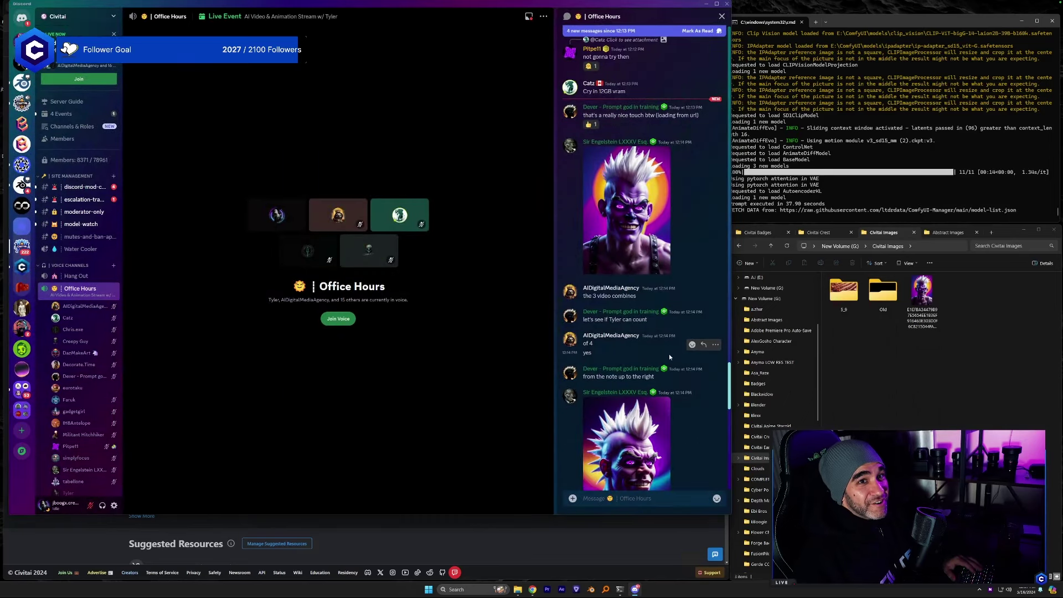
scroll(669, 354, down, 7)
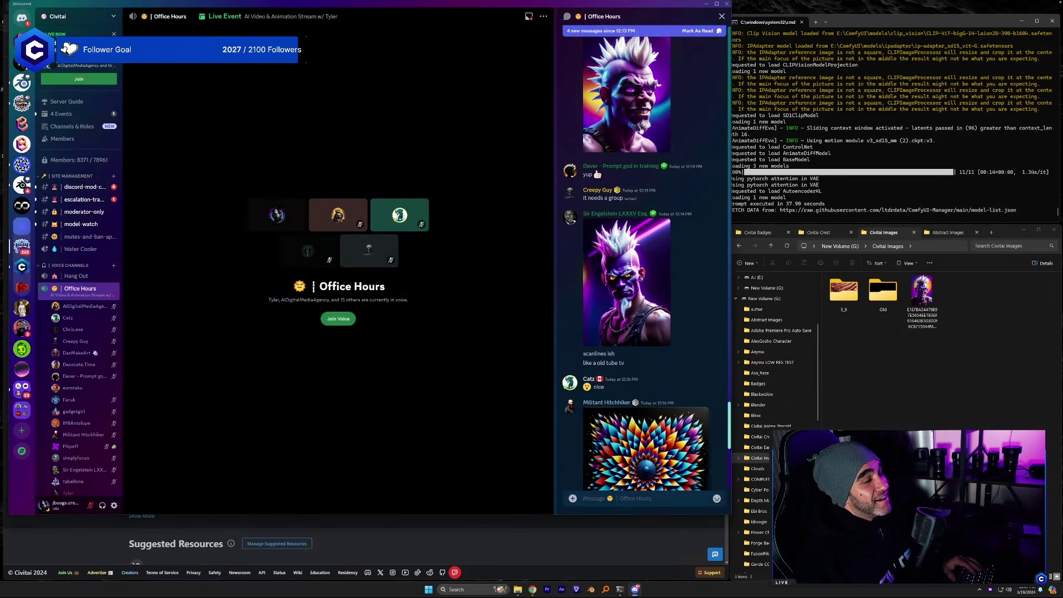
scroll(588, 403, down, 3)
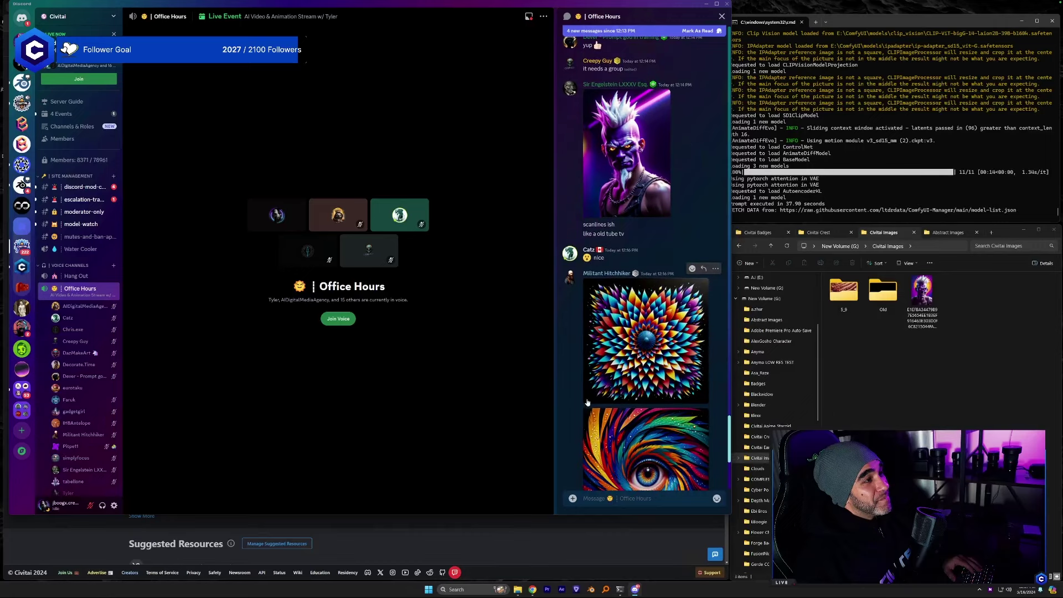
click(634, 345)
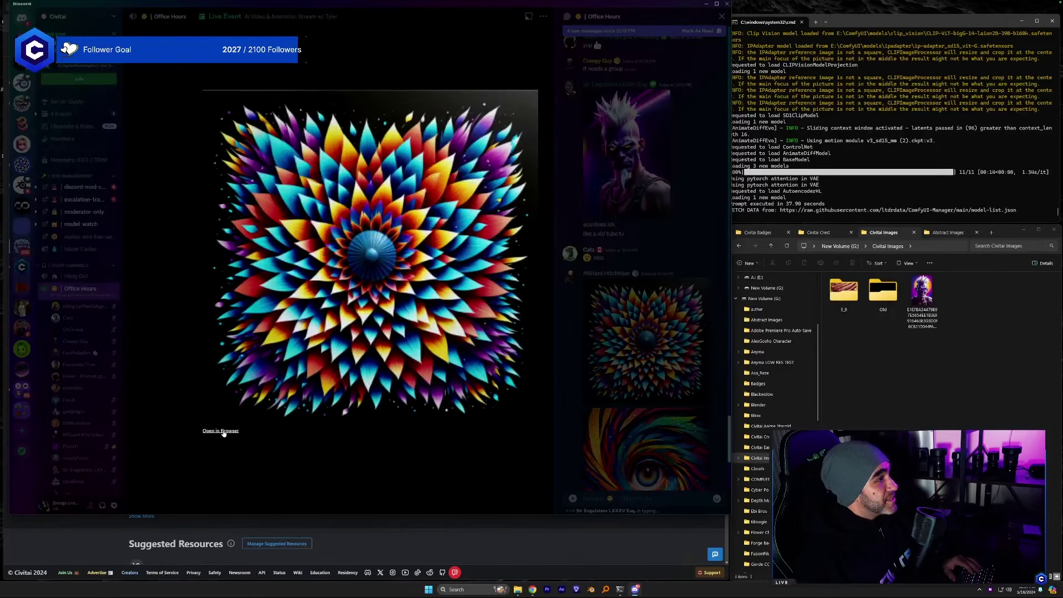
click(221, 431)
drag(859, 409, 859, 409)
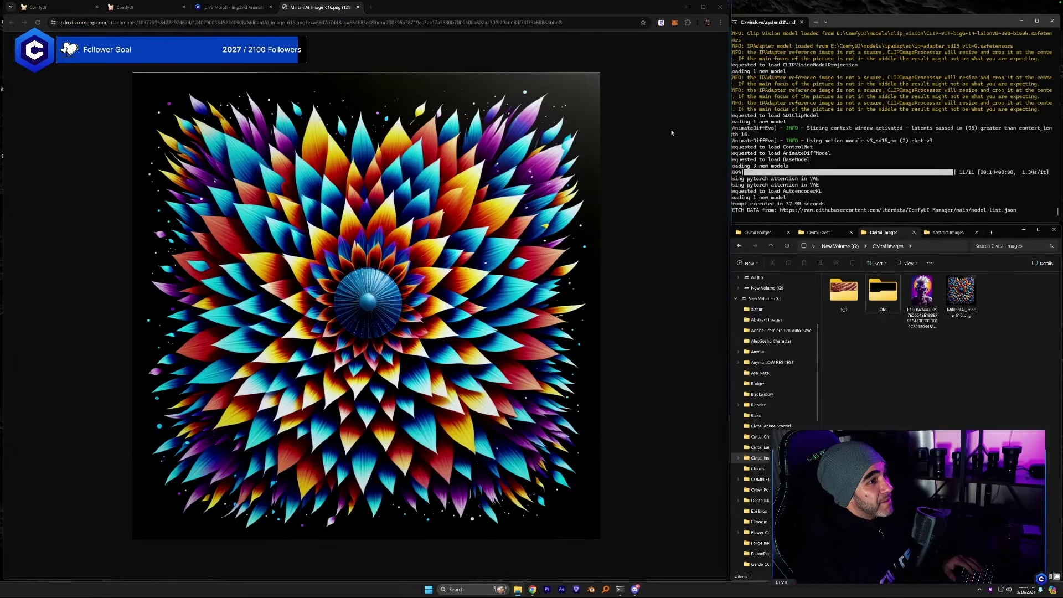
click(357, 7)
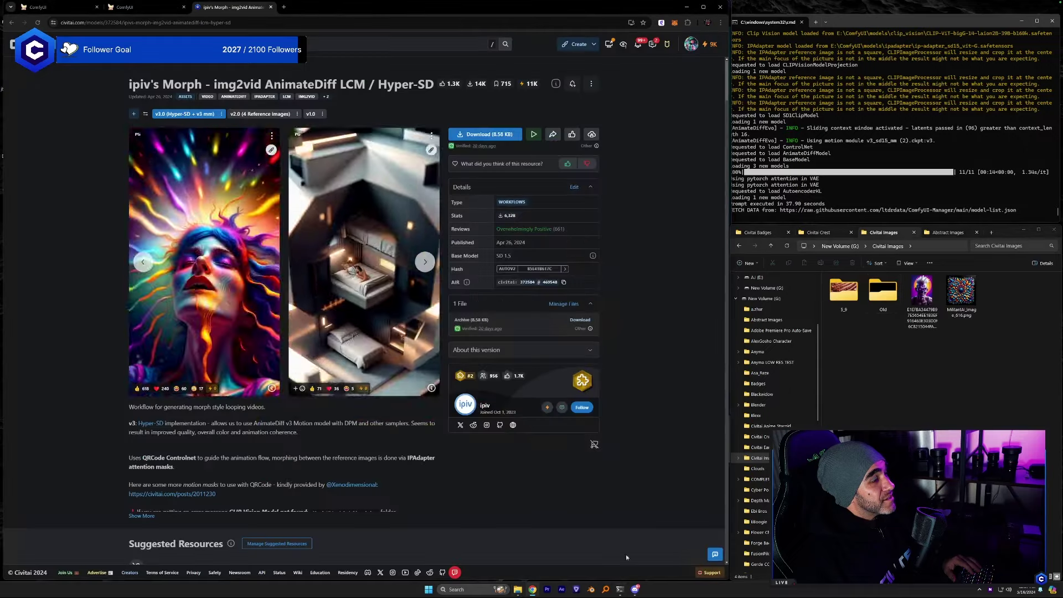
Return to the Office Hours chat in Discord and save the swirling rainbow eye image into the Civitai Images folder through the browser.
key(alt+Tab)
click(536, 438)
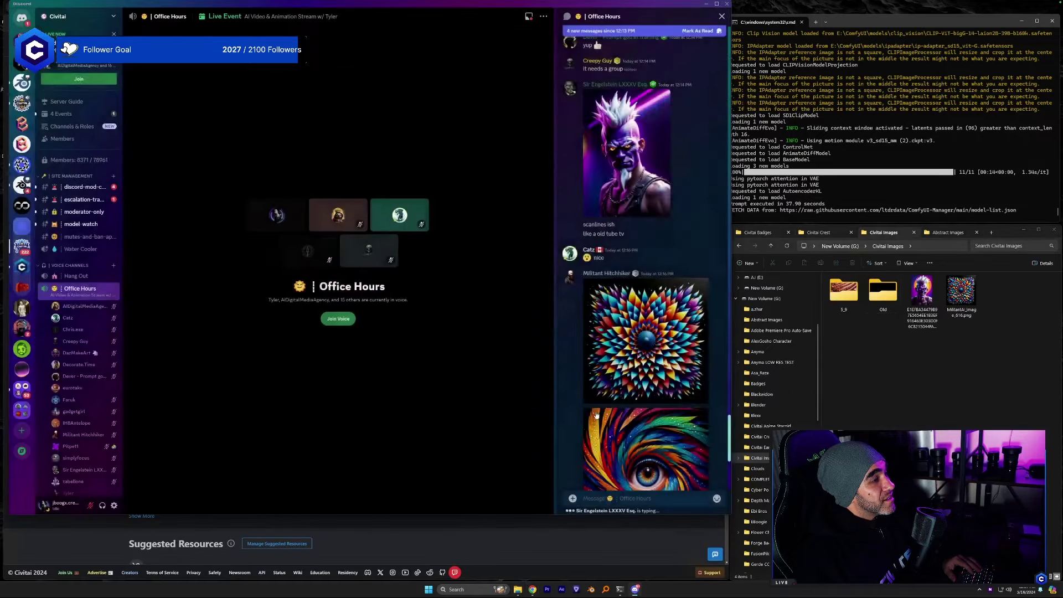
scroll(596, 414, down, 5)
click(646, 277)
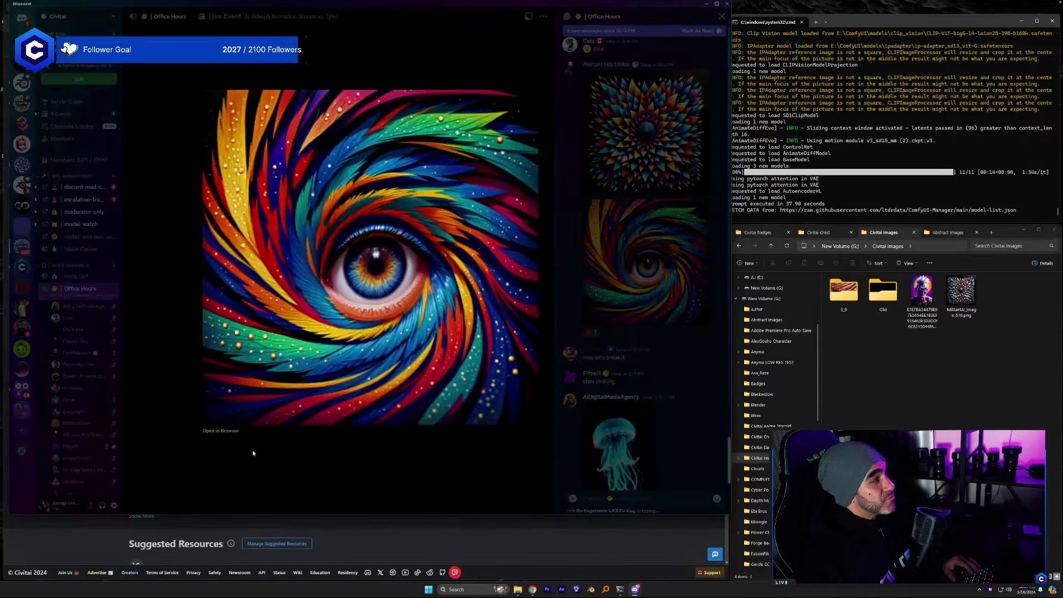
click(218, 430)
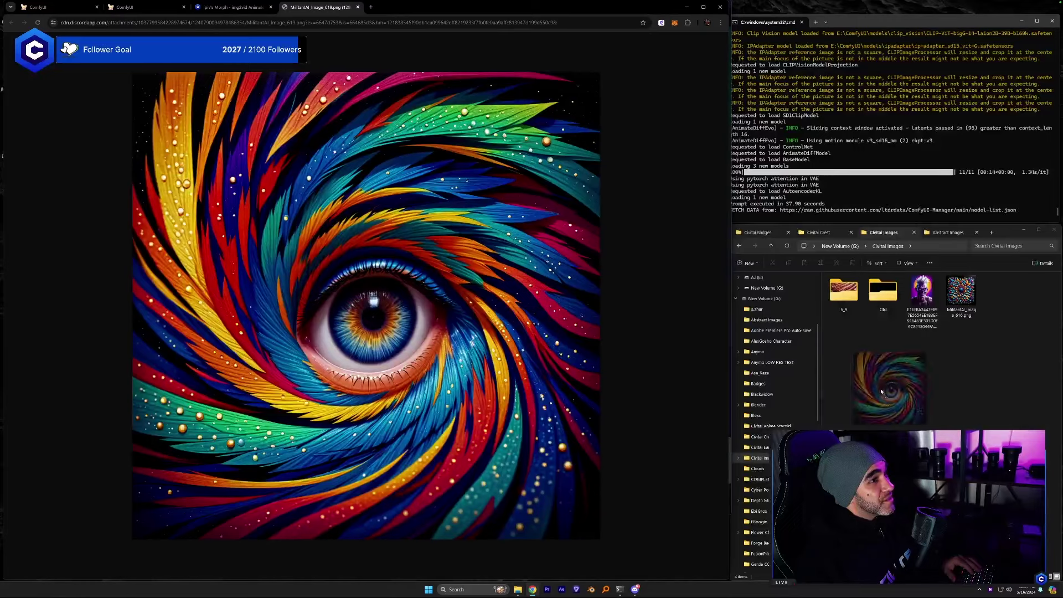
drag(881, 391, 882, 392)
Save the glowing turquoise jellyfish image from the Office Hours chat into the Civitai Images folder, using the browser.
click(635, 589)
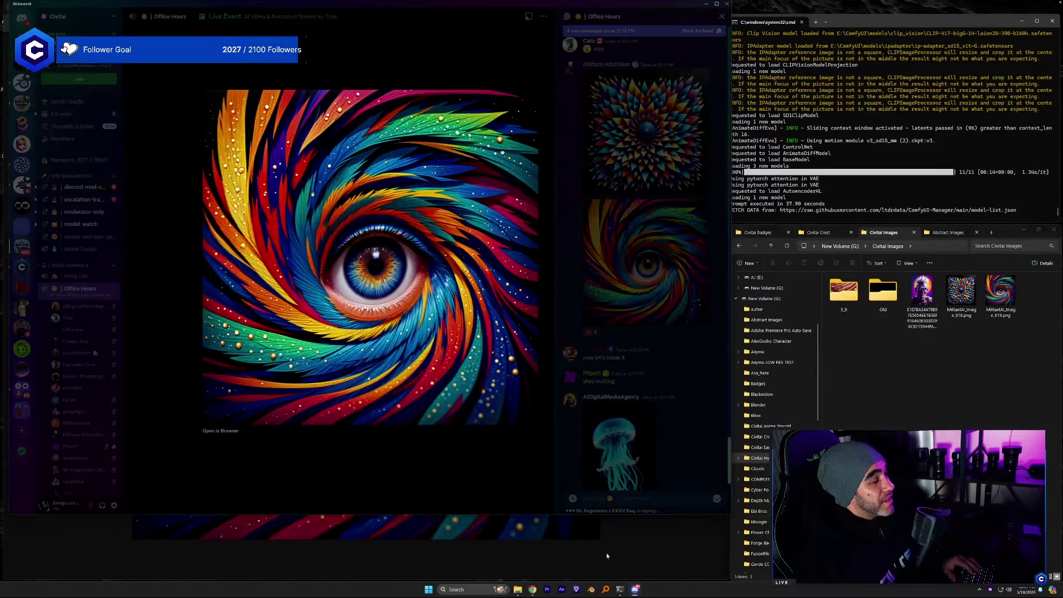
click(505, 449)
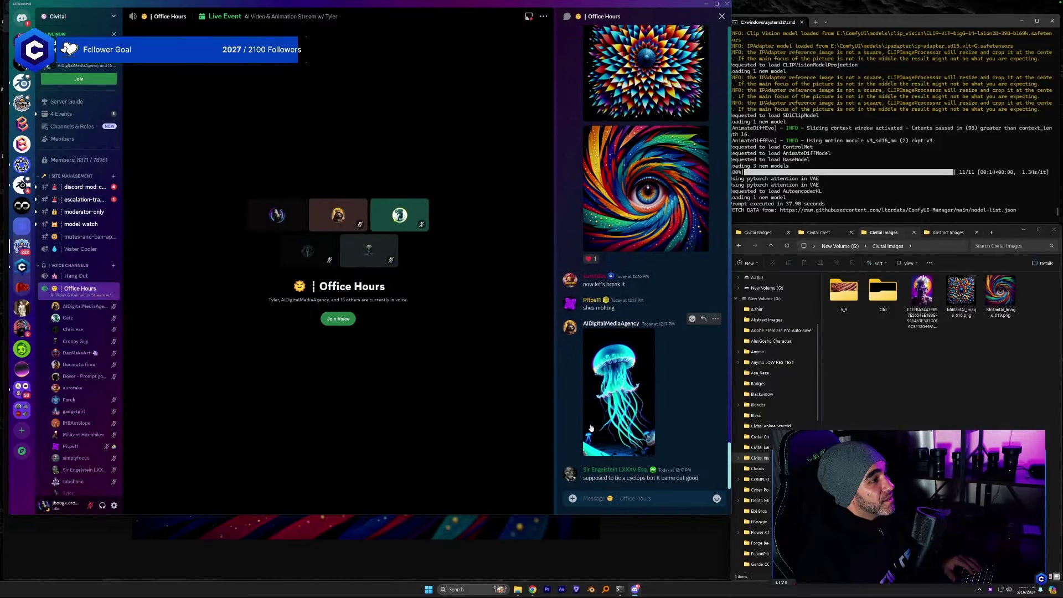
click(591, 428)
click(294, 431)
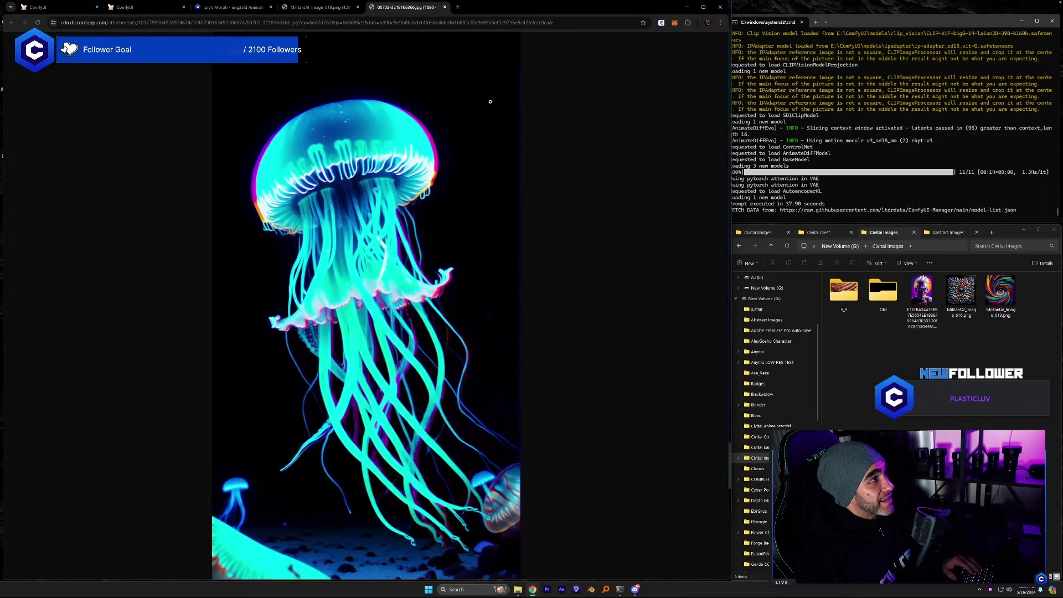
drag(856, 386, 856, 385)
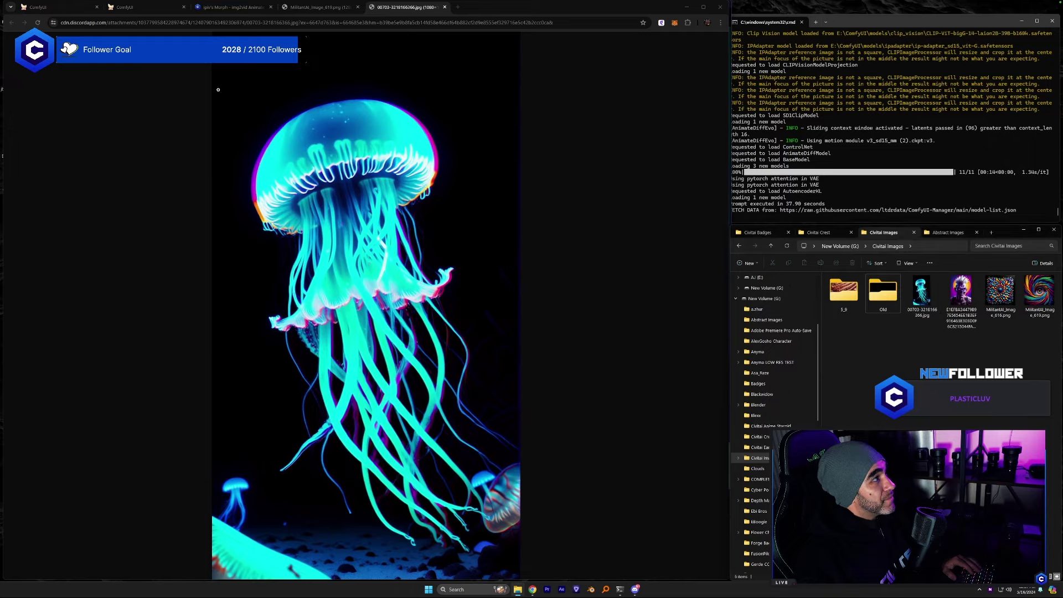
In ComfyUI, load the punk portrait, petal burst, jellyfish and swirling eye images into the four Load Image nodes, in that order.
click(113, 7)
scroll(575, 356, down, 3)
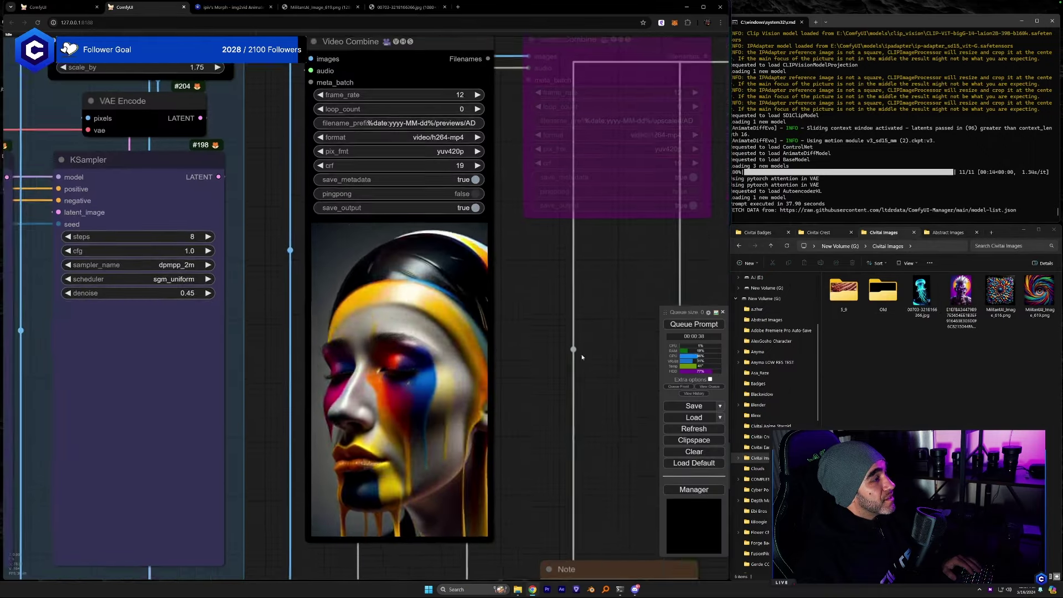
scroll(575, 356, down, 2)
drag(244, 151, 639, 128)
drag(208, 480, 317, 472)
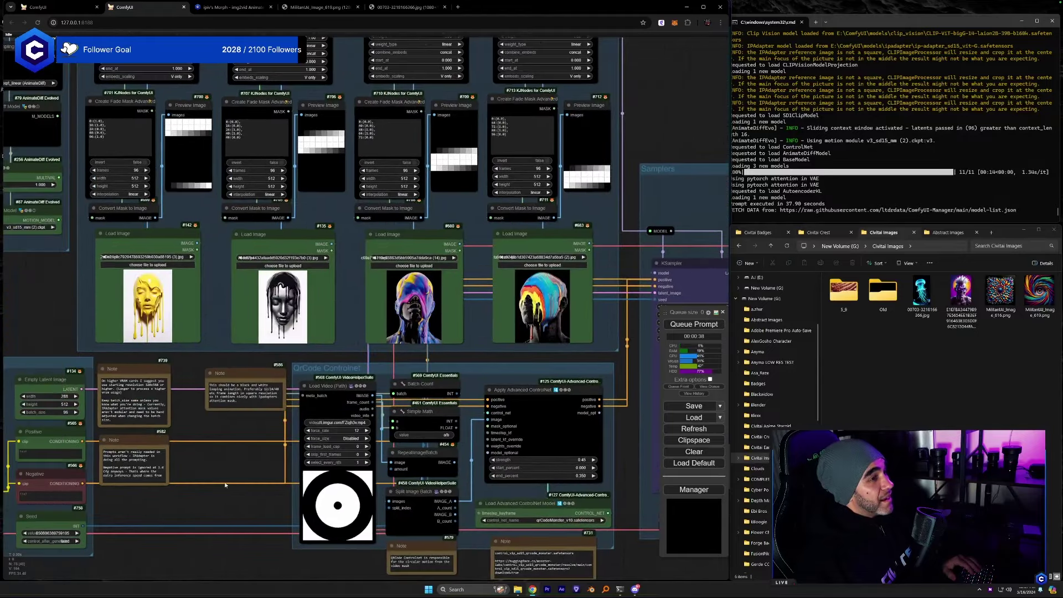
drag(209, 473, 316, 568)
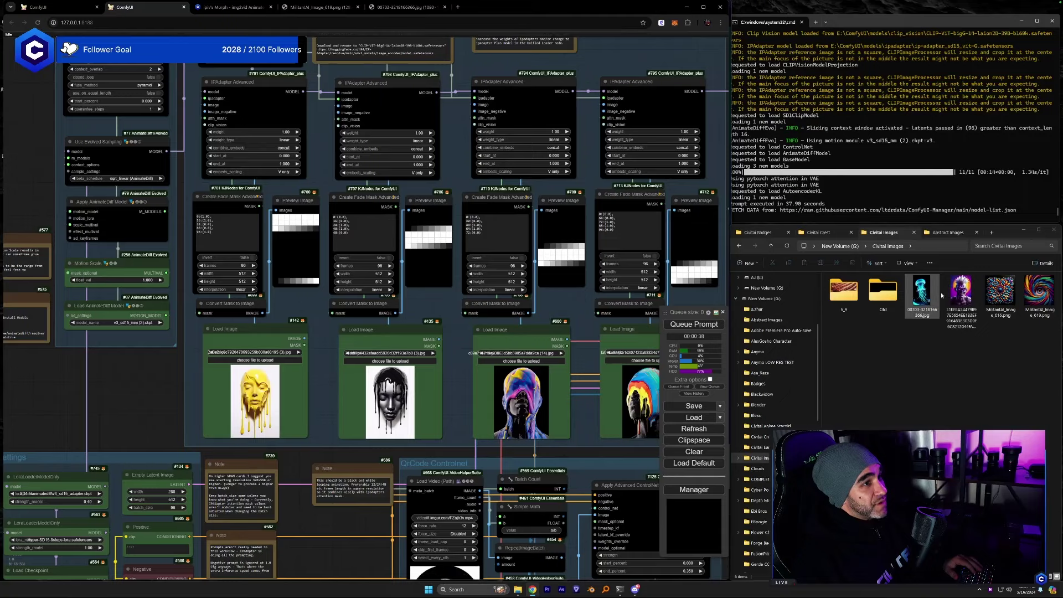
drag(959, 292, 358, 441)
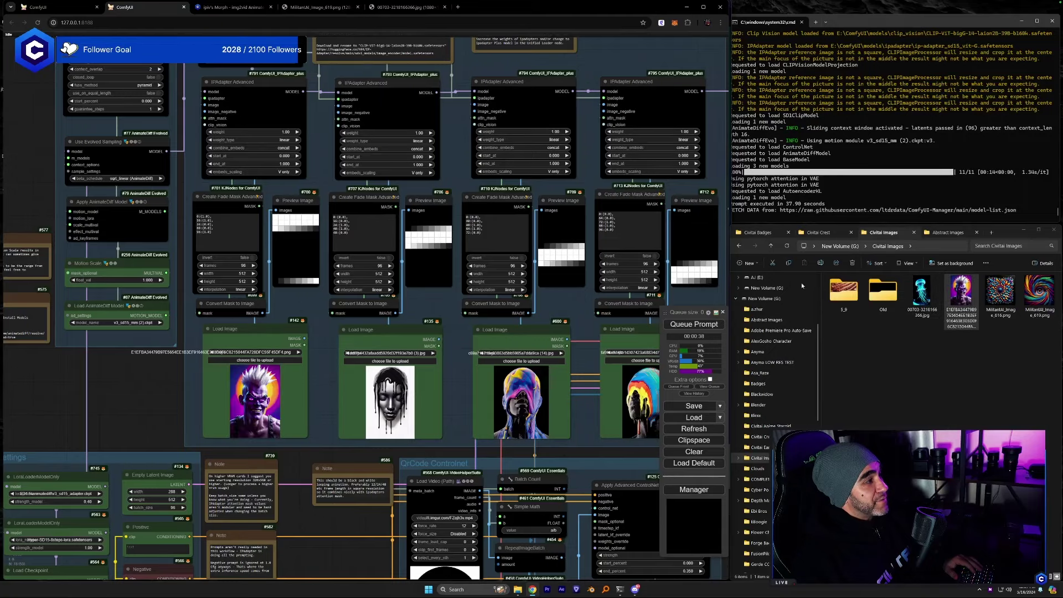
drag(1008, 289, 601, 401)
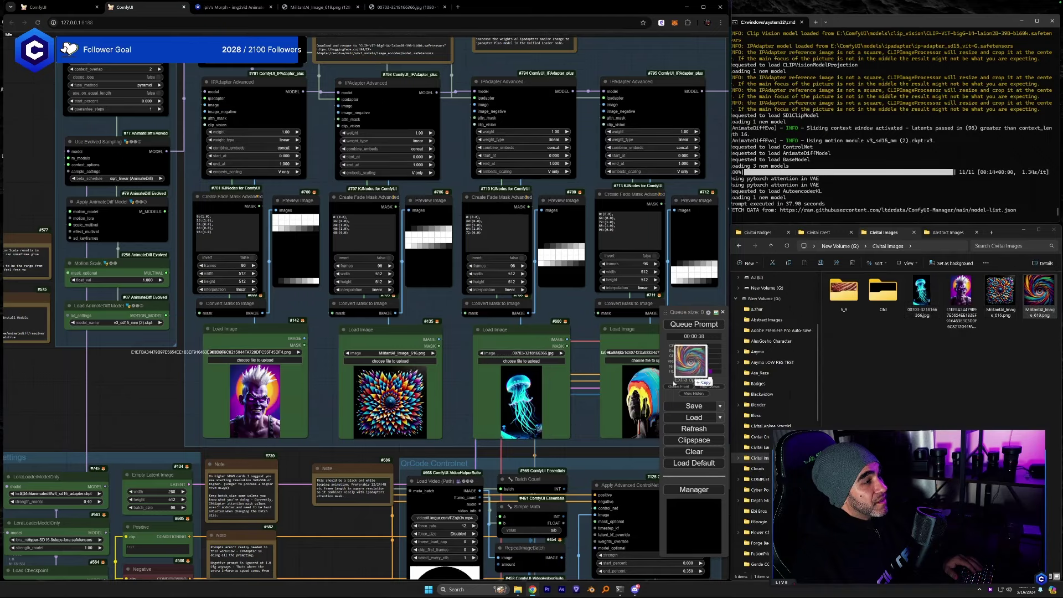
Queue the prompt with the four Discord images and view the resulting morph in the Video Combine node.
click(689, 325)
drag(706, 294, 450, 275)
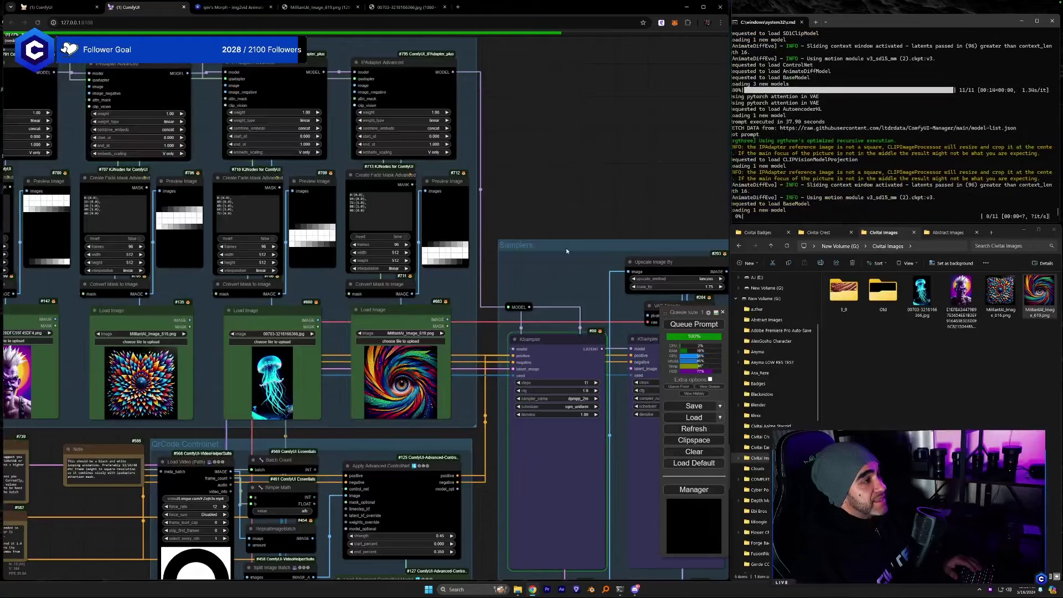
drag(521, 251, 268, 205)
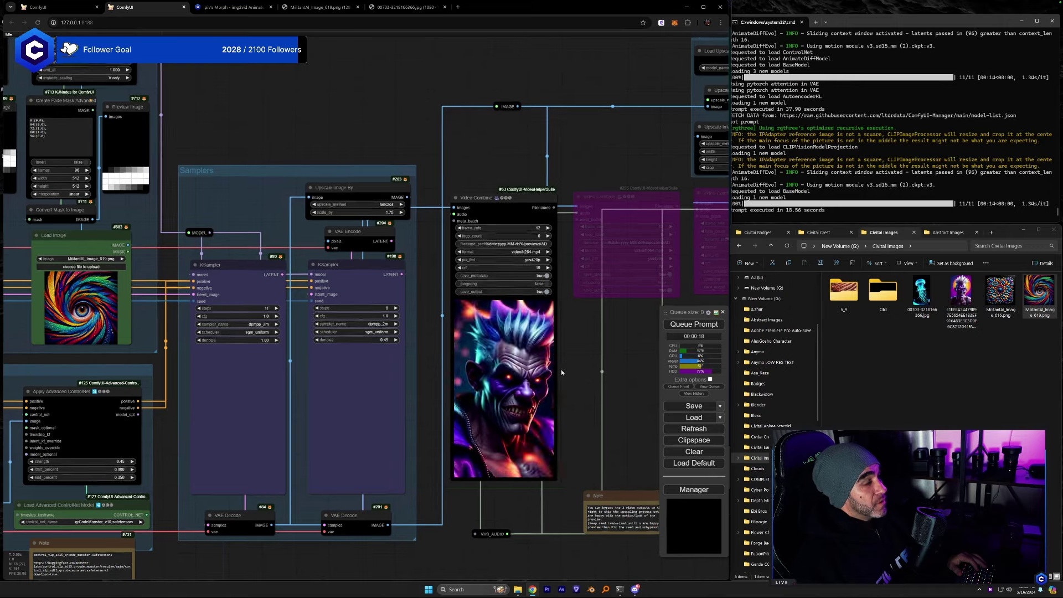
scroll(560, 370, up, 7)
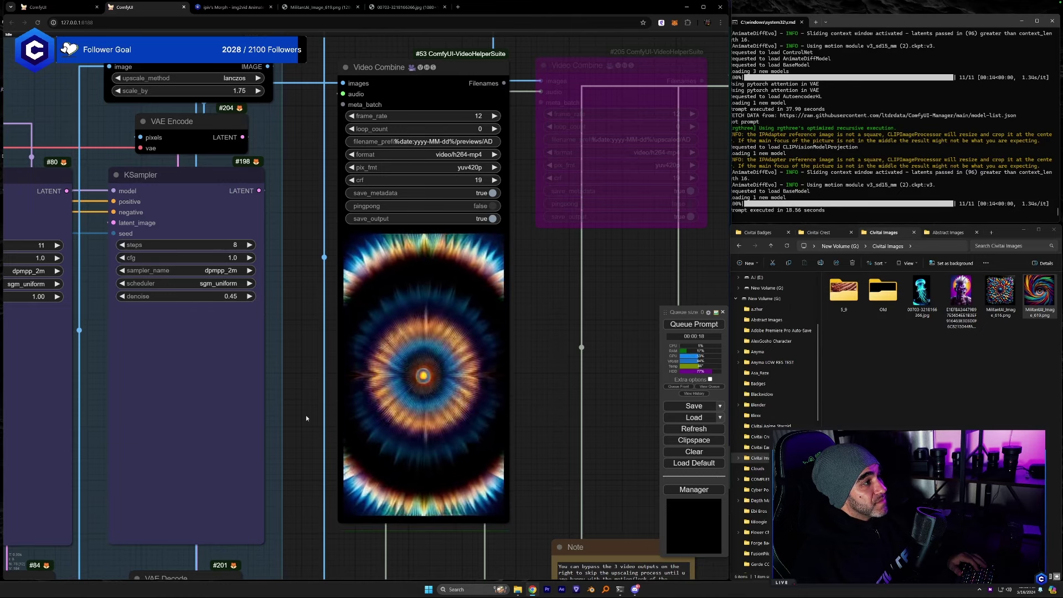
Replace the four reference images with the pig herd, sliced meat, cow portrait and flaming grill pictures from the 5_9 folder.
scroll(324, 410, down, 5)
drag(321, 424, 588, 399)
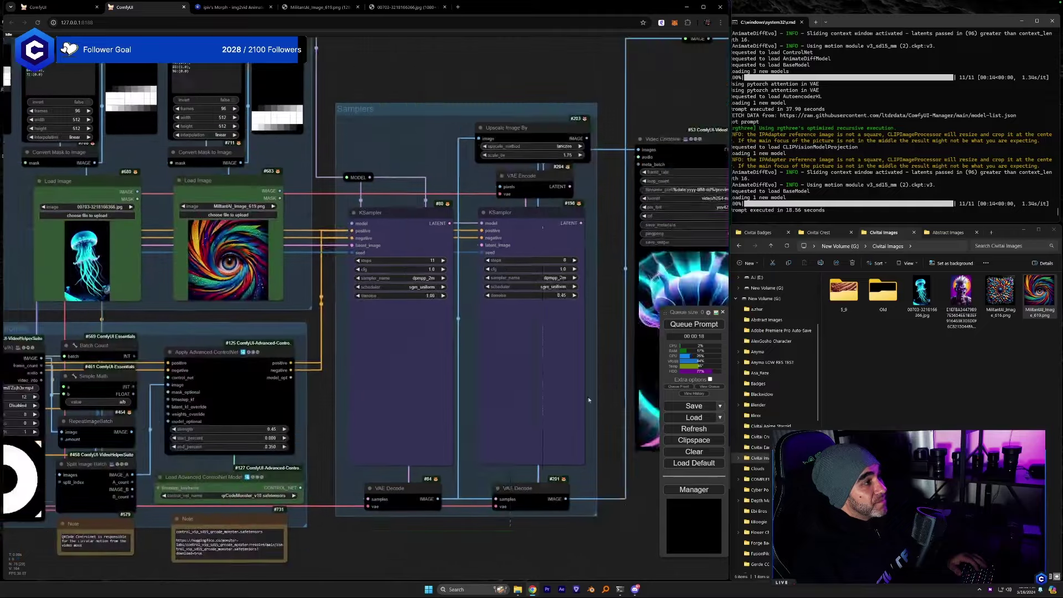
scroll(588, 399, down, 2)
drag(267, 343, 527, 338)
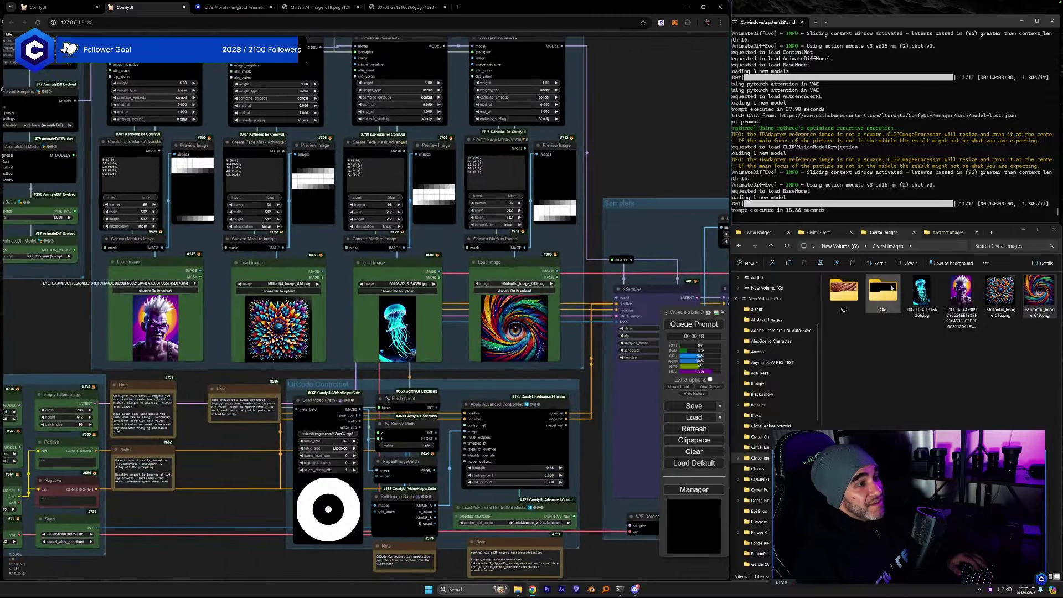
double_click(857, 290)
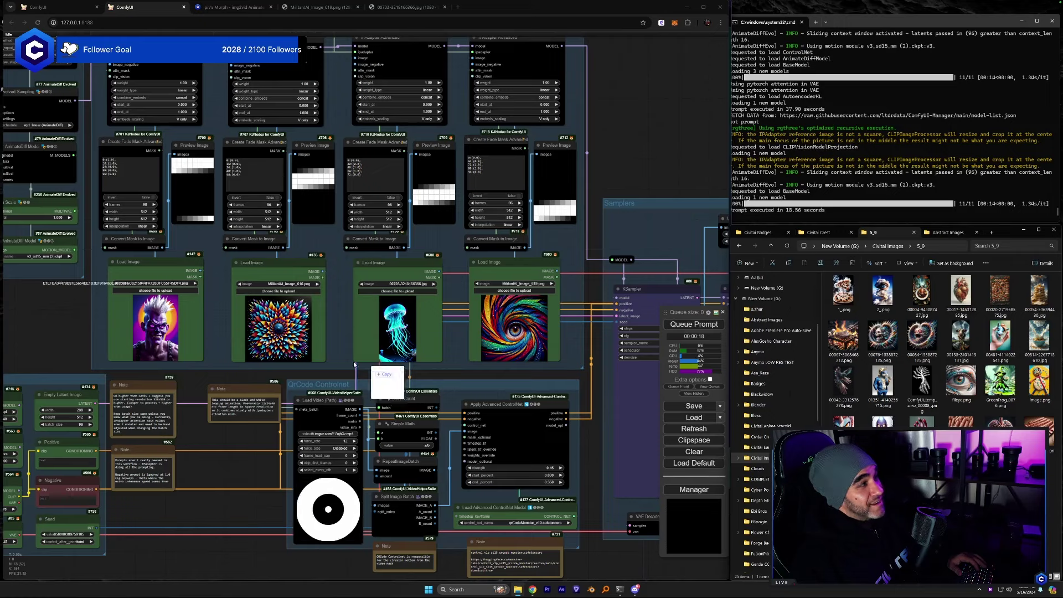
drag(173, 328, 173, 330)
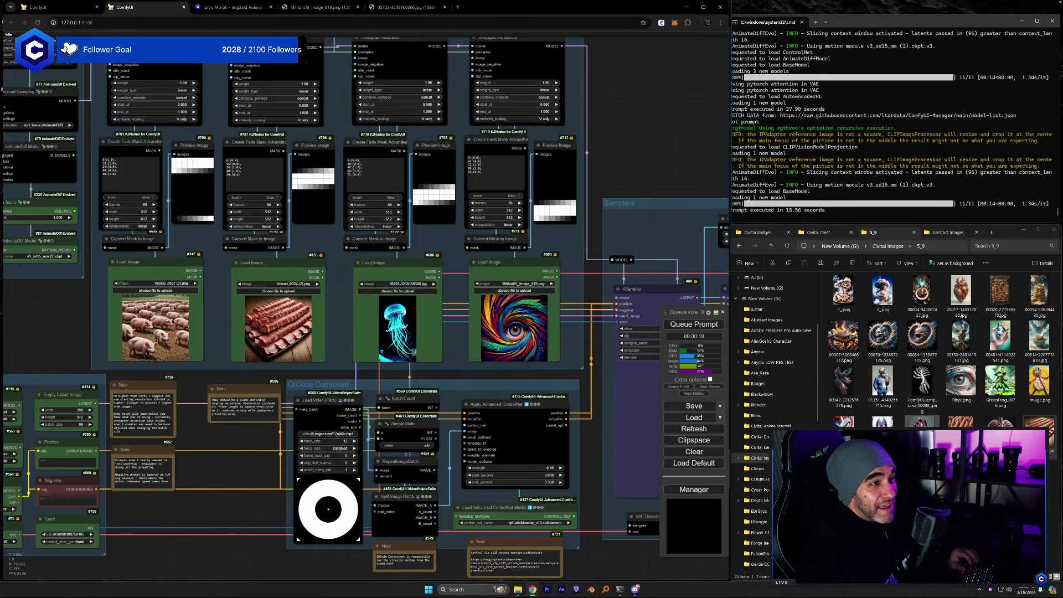
drag(963, 338, 433, 342)
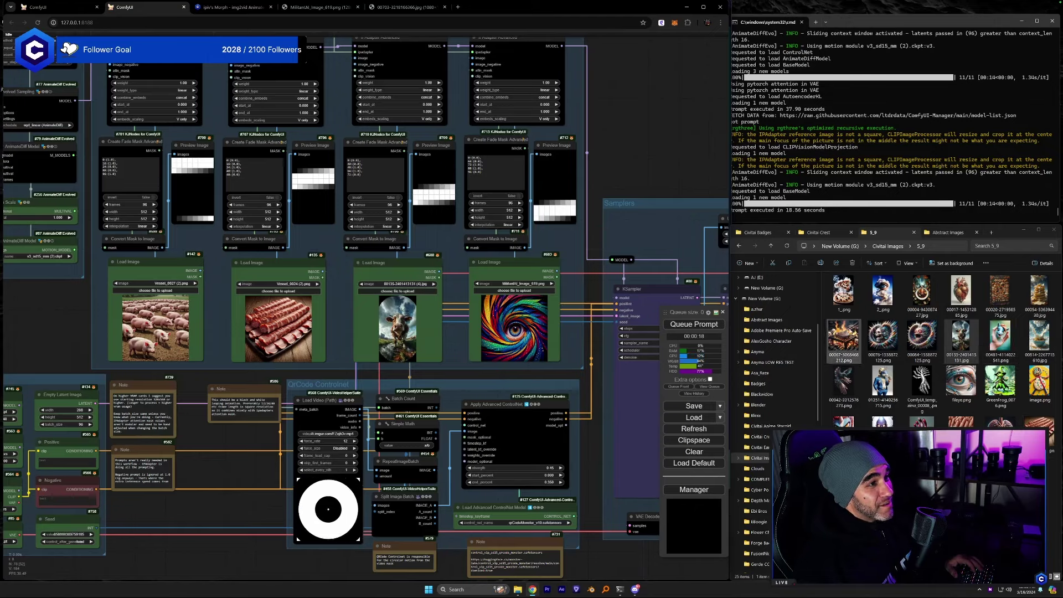
Queue the prompt with the pig-to-barbecue images and examine the generated video in the active Video Combine node.
drag(634, 243, 502, 232)
click(684, 325)
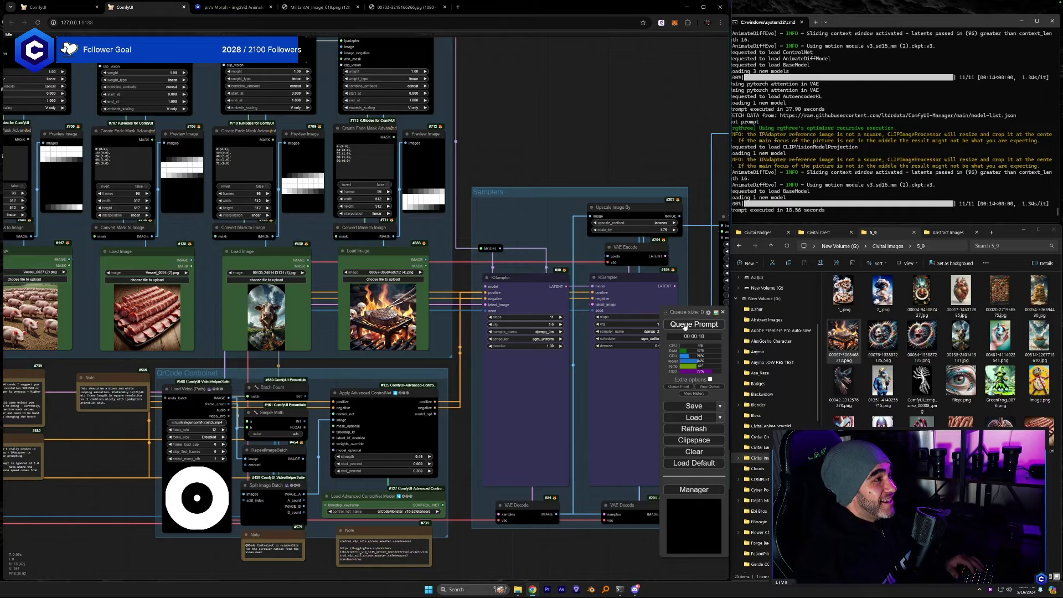
drag(561, 241, 315, 231)
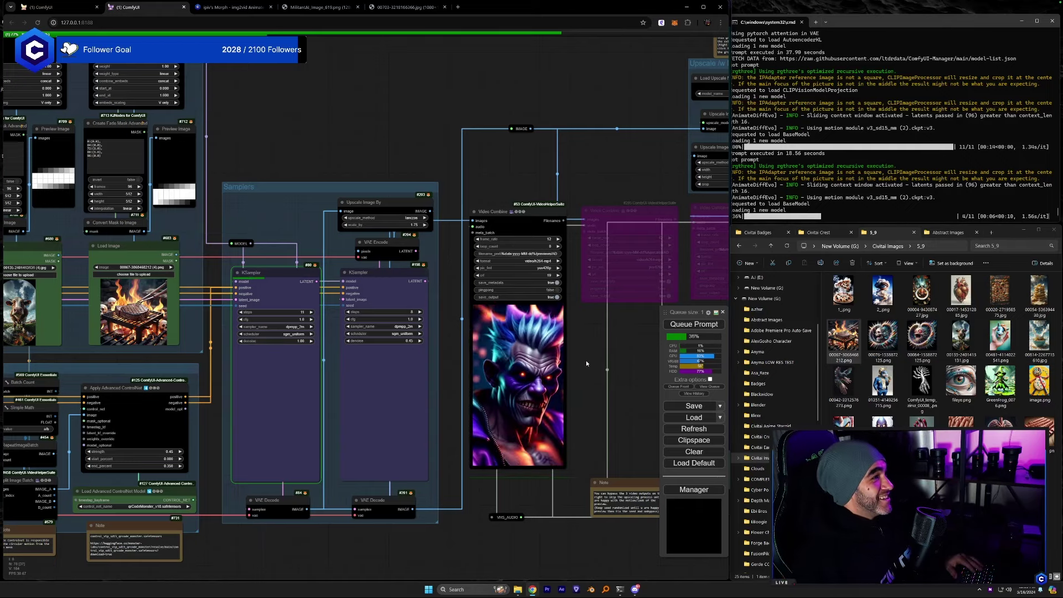
scroll(595, 360, up, 2)
drag(591, 366, 587, 357)
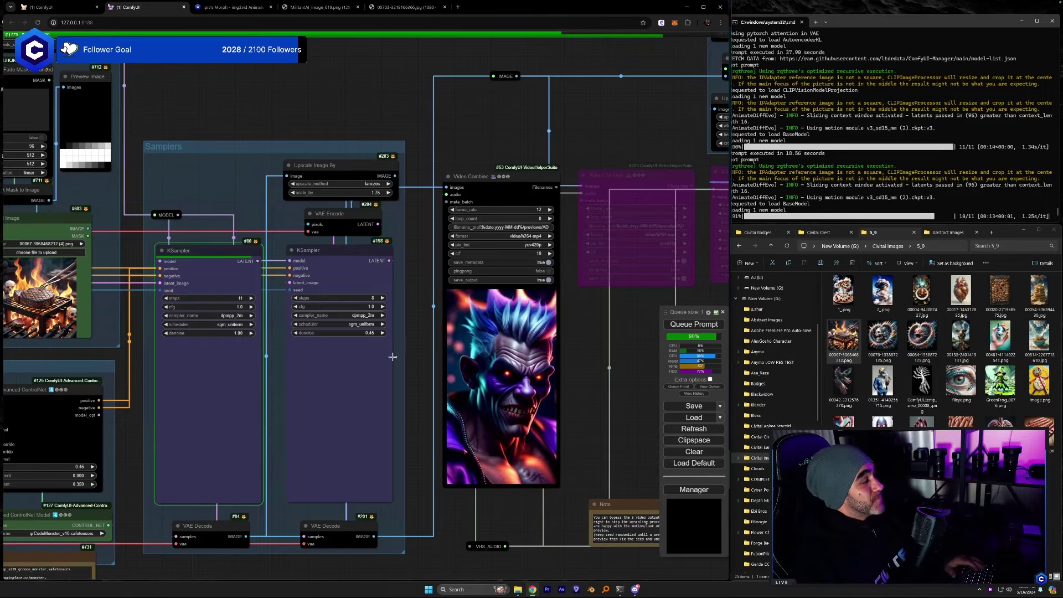
drag(583, 342, 458, 324)
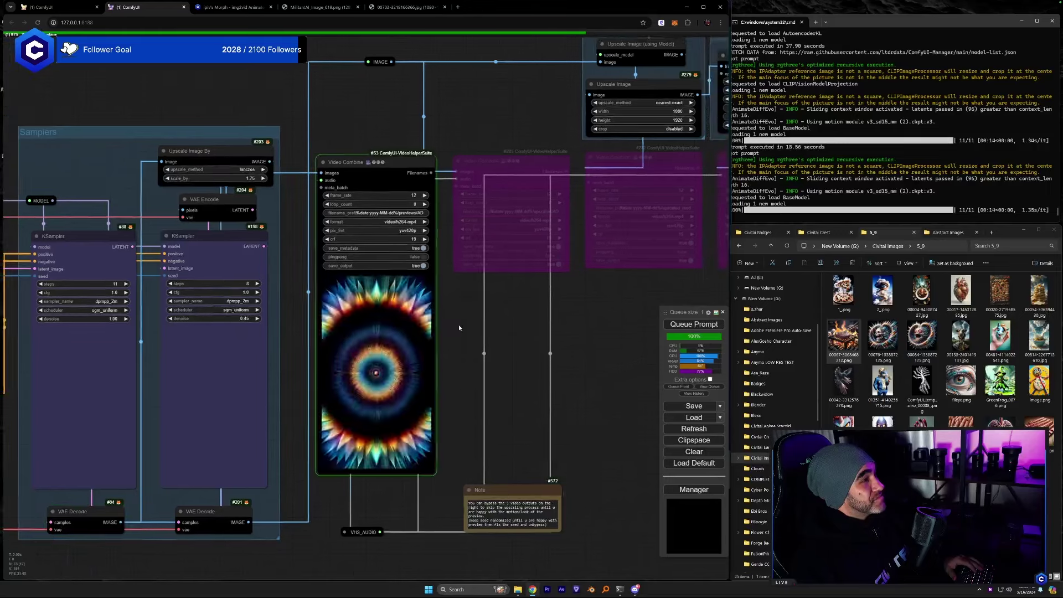
scroll(460, 326, up, 5)
drag(486, 388, 513, 339)
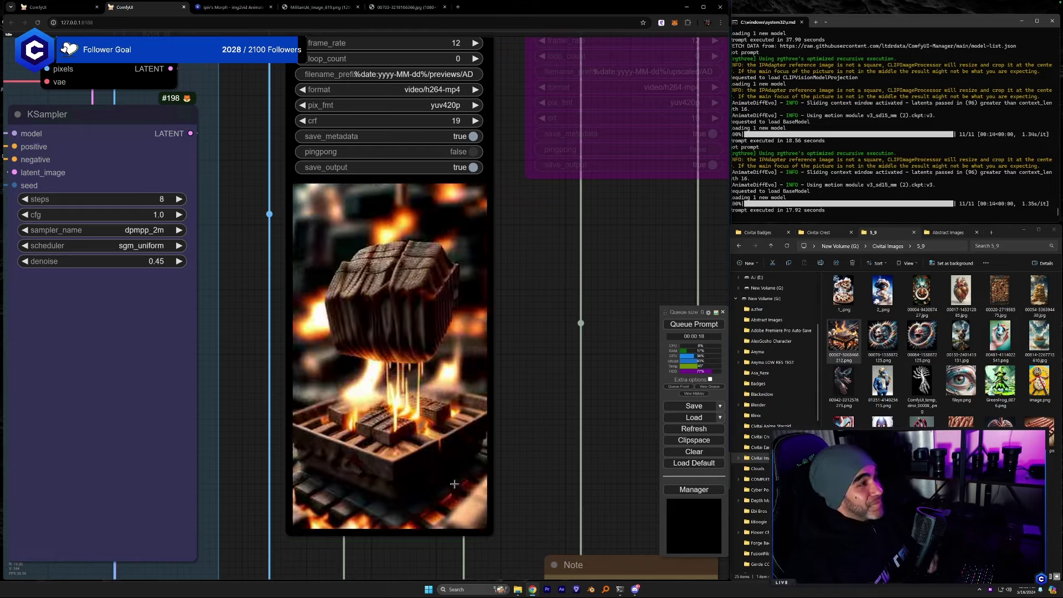
Set the motion model in the Load AnimateDiff Model node to sd15_t2v_beta.ckpt.
scroll(344, 389, down, 4)
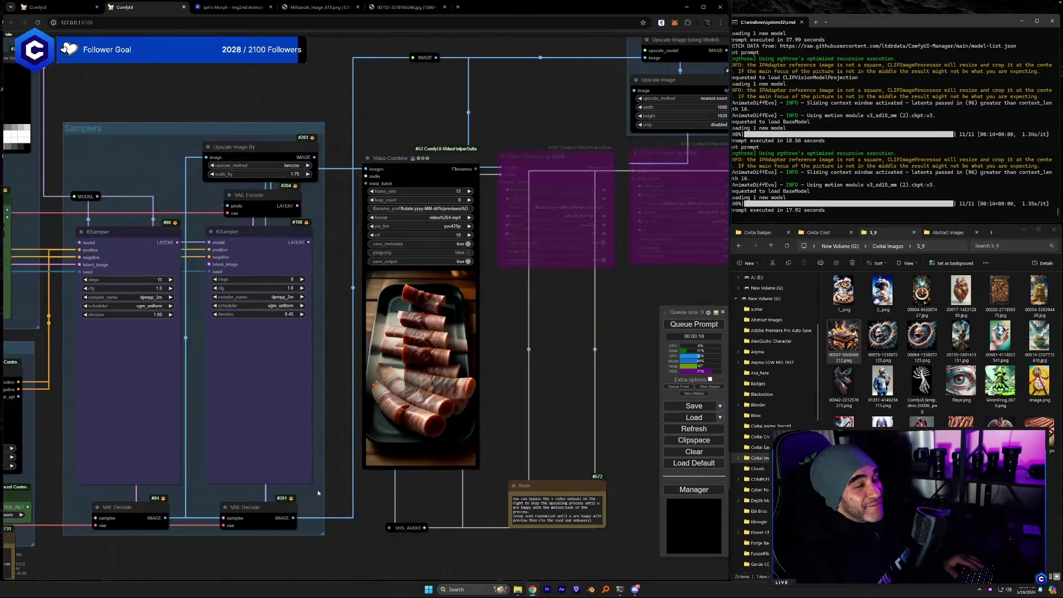
drag(318, 492, 639, 480)
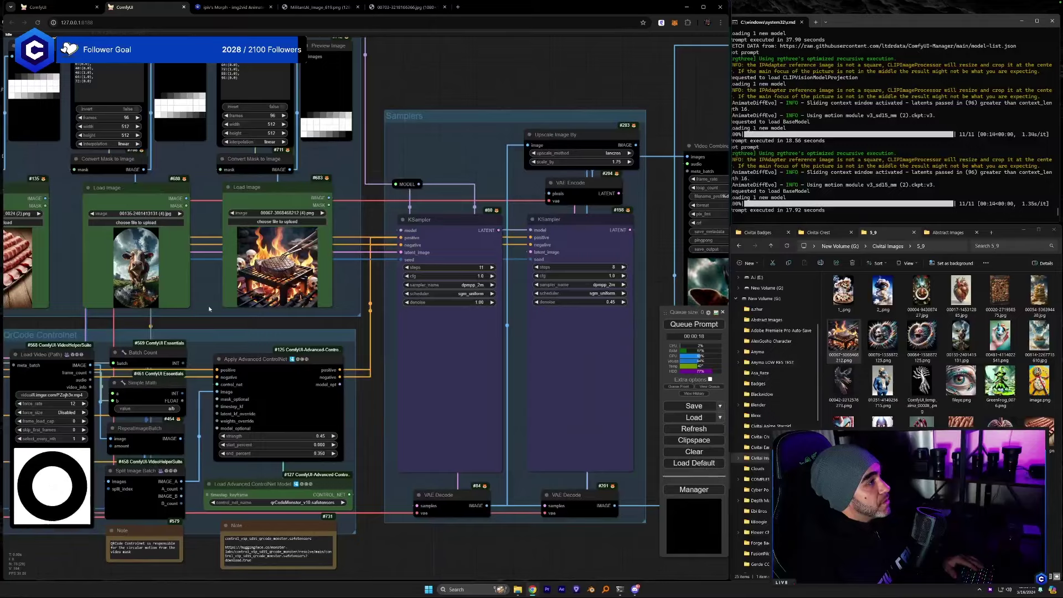
drag(208, 308, 364, 325)
drag(68, 434, 347, 457)
drag(439, 487, 655, 424)
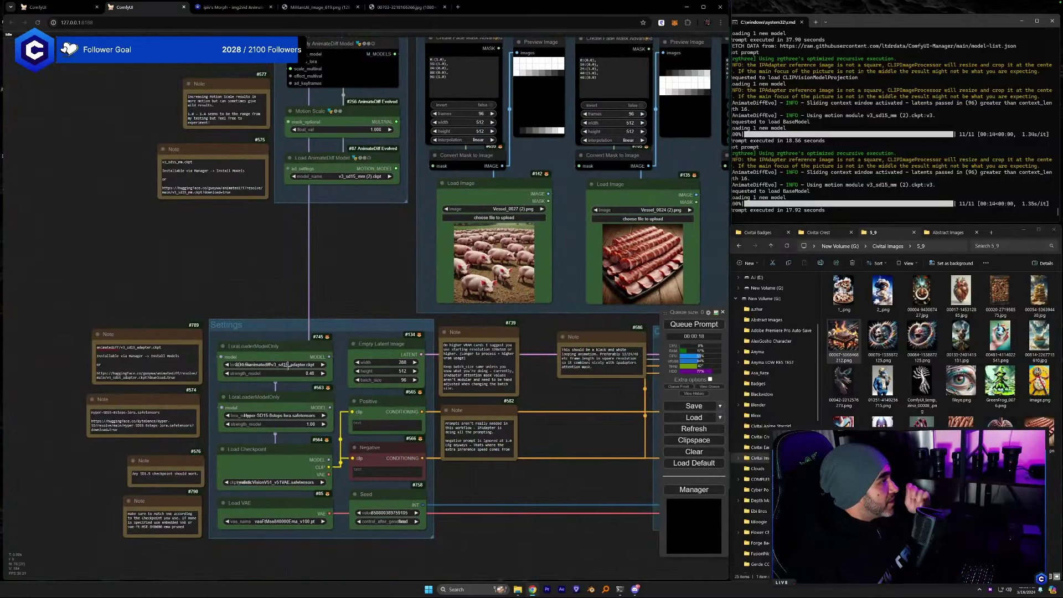
drag(241, 264, 280, 255)
scroll(285, 275, up, 3)
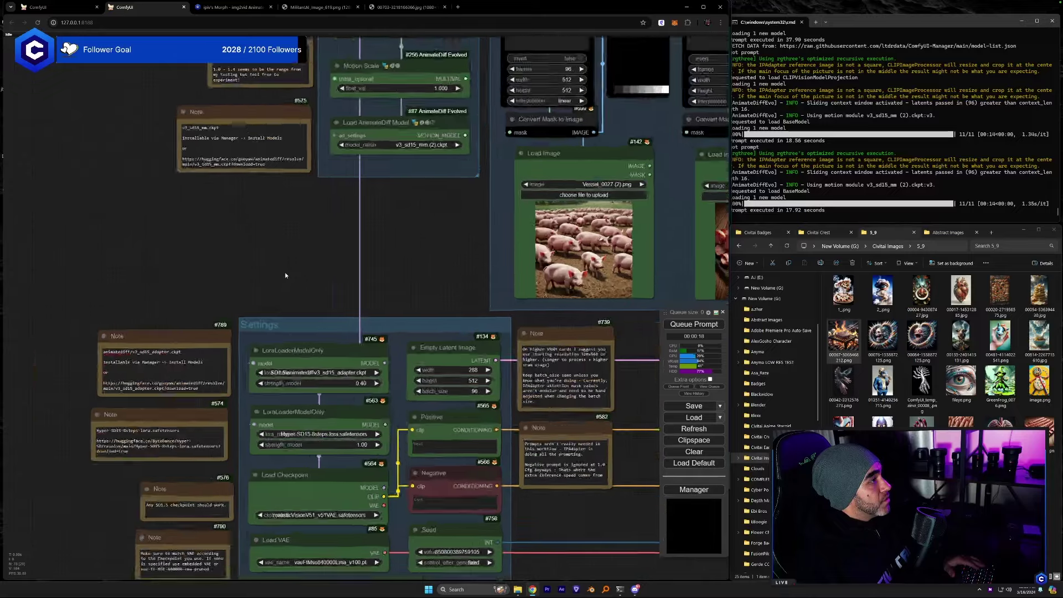
drag(411, 67, 335, 448)
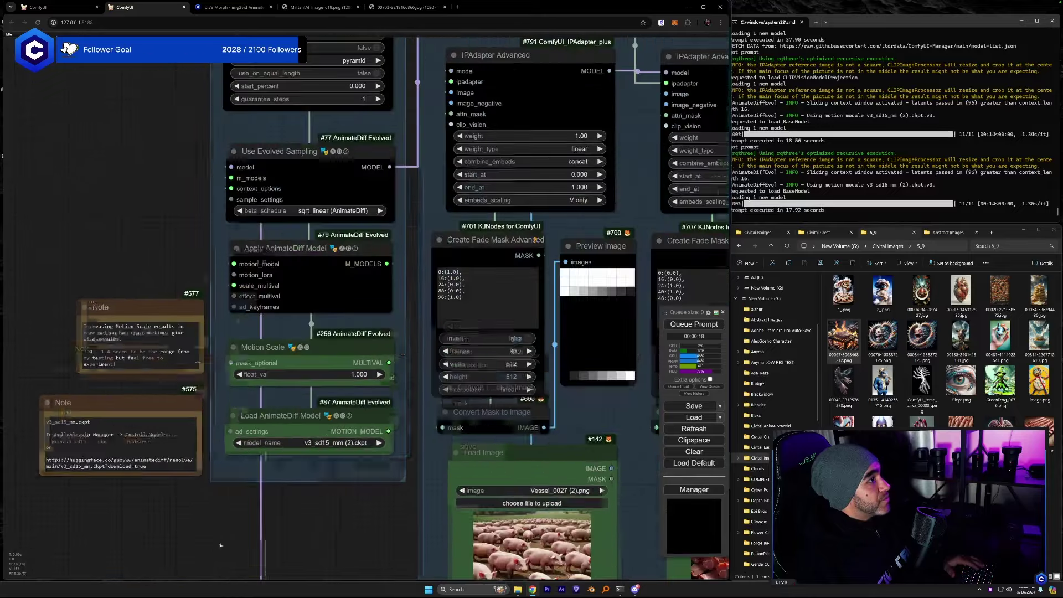
click(324, 443)
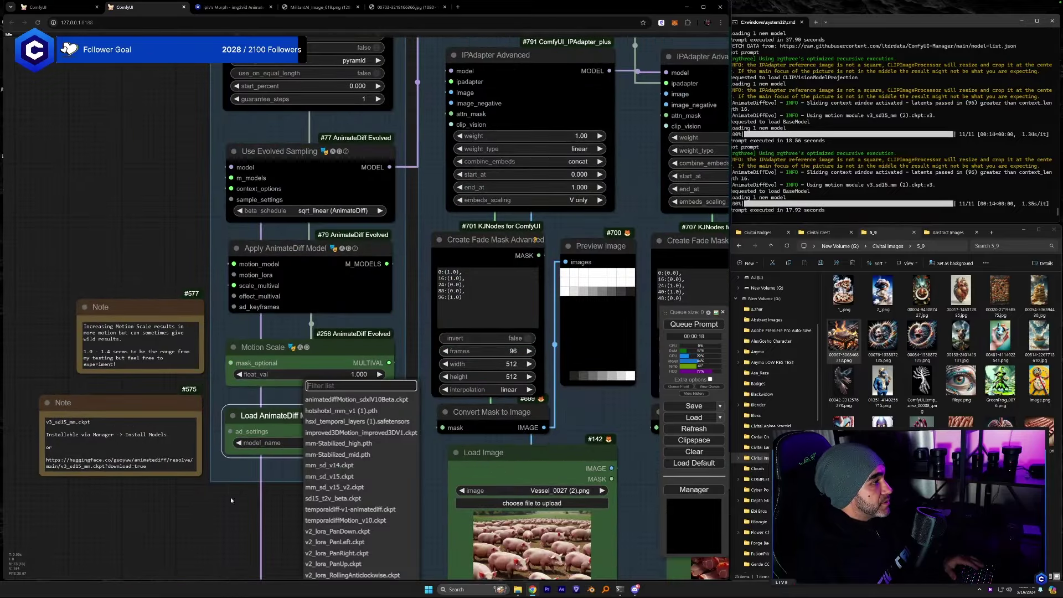
click(273, 514)
scroll(276, 513, down, 3)
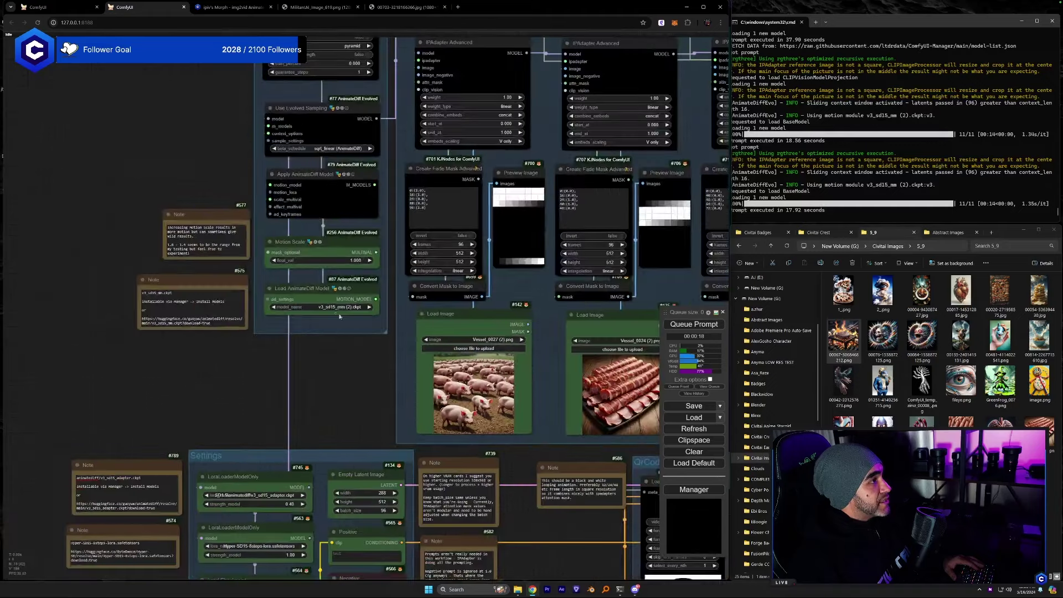
click(336, 306)
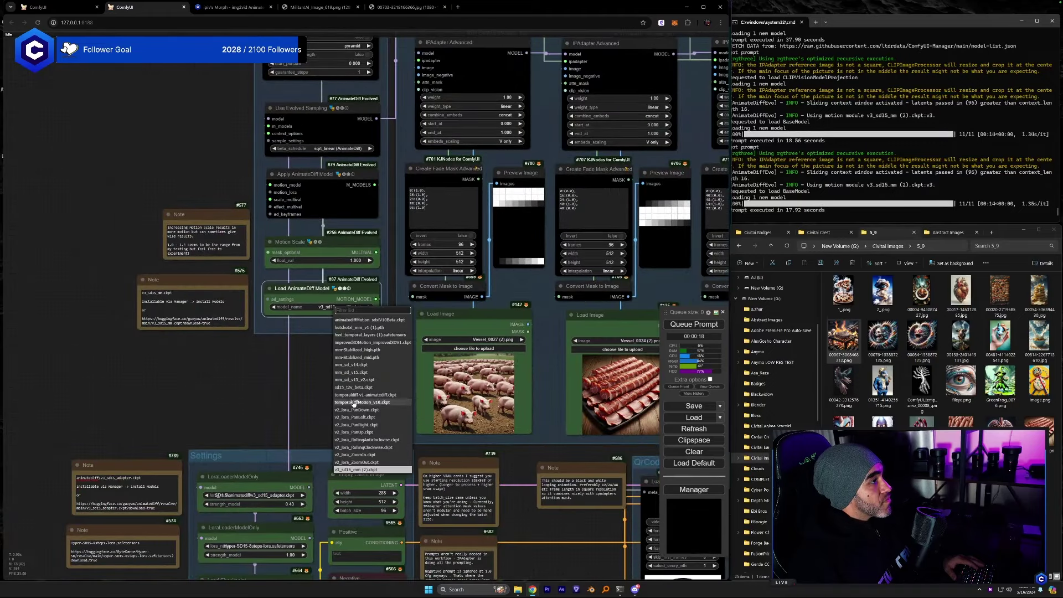
drag(350, 364, 337, 469)
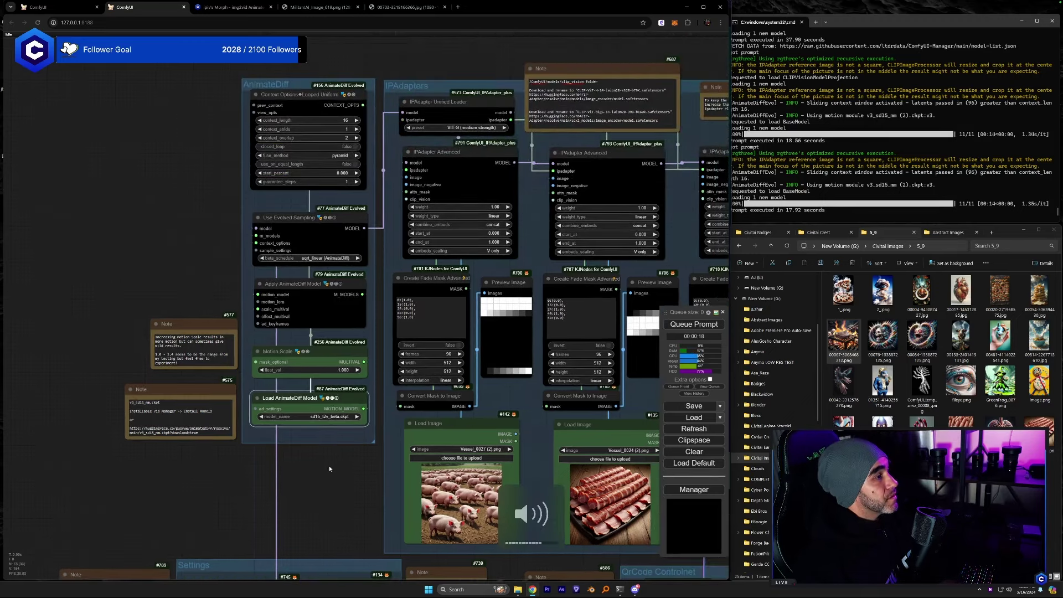
drag(327, 492, 91, 467)
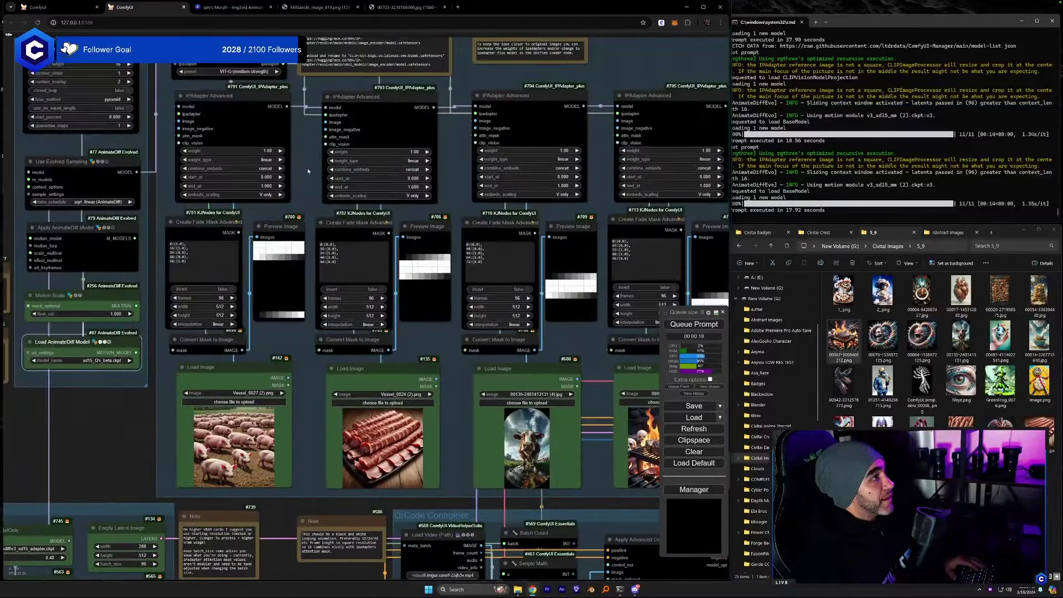
Examine the IPAdapter, fade mask, QrCode ControlNet, sampler and Empty Latent Image nodes to review how the workflow is configured.
drag(308, 171, 126, 212)
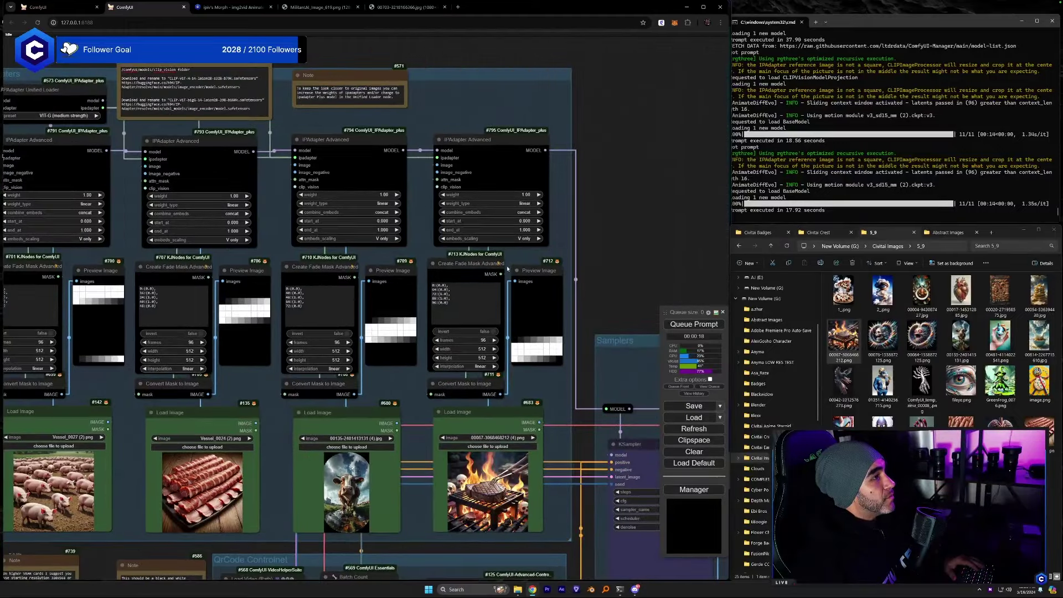
scroll(477, 340, up, 3)
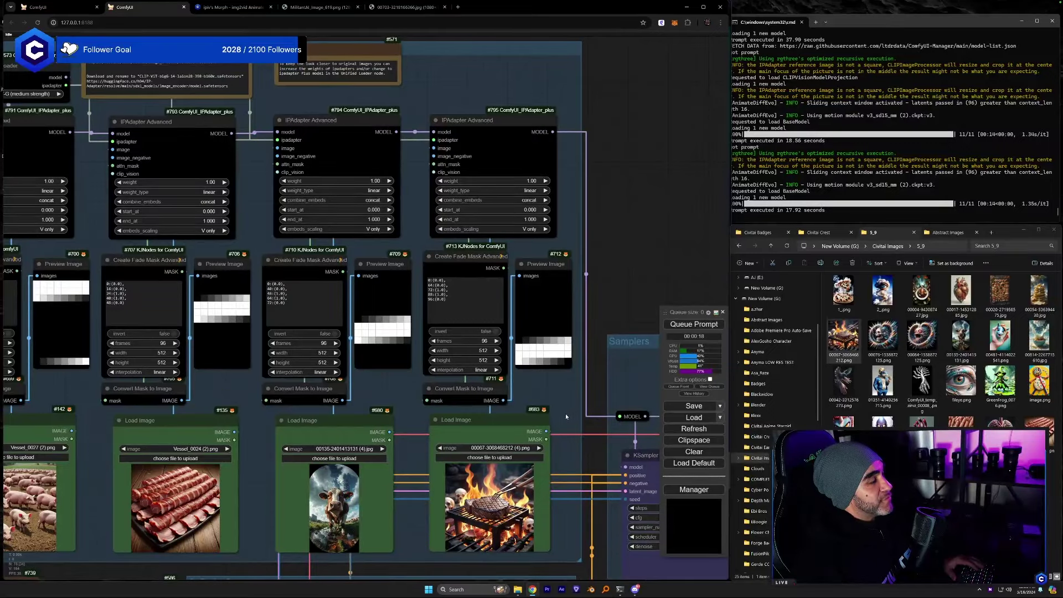
drag(565, 413, 431, 267)
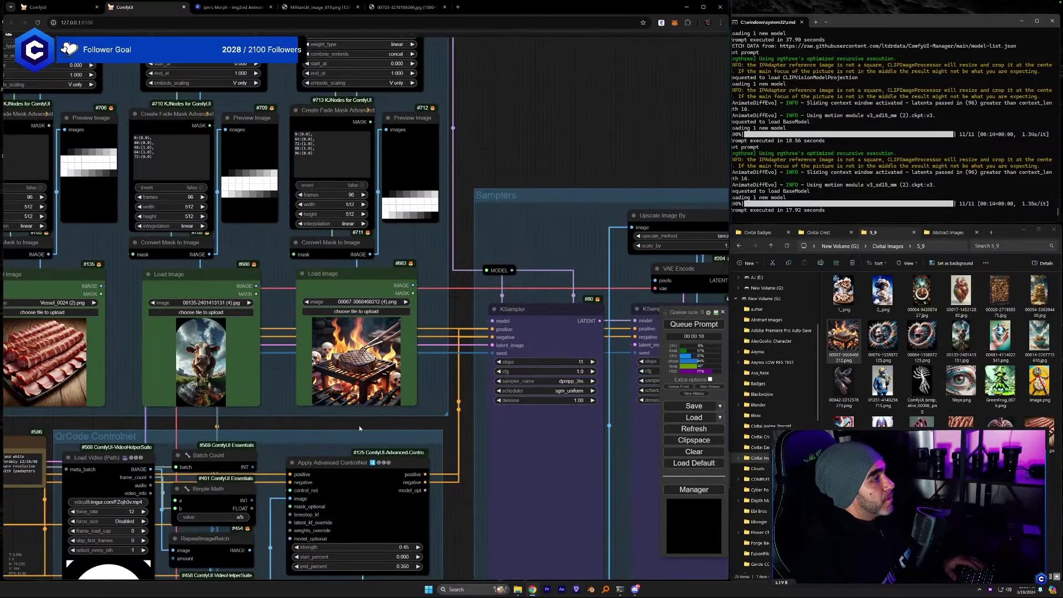
drag(361, 423, 599, 234)
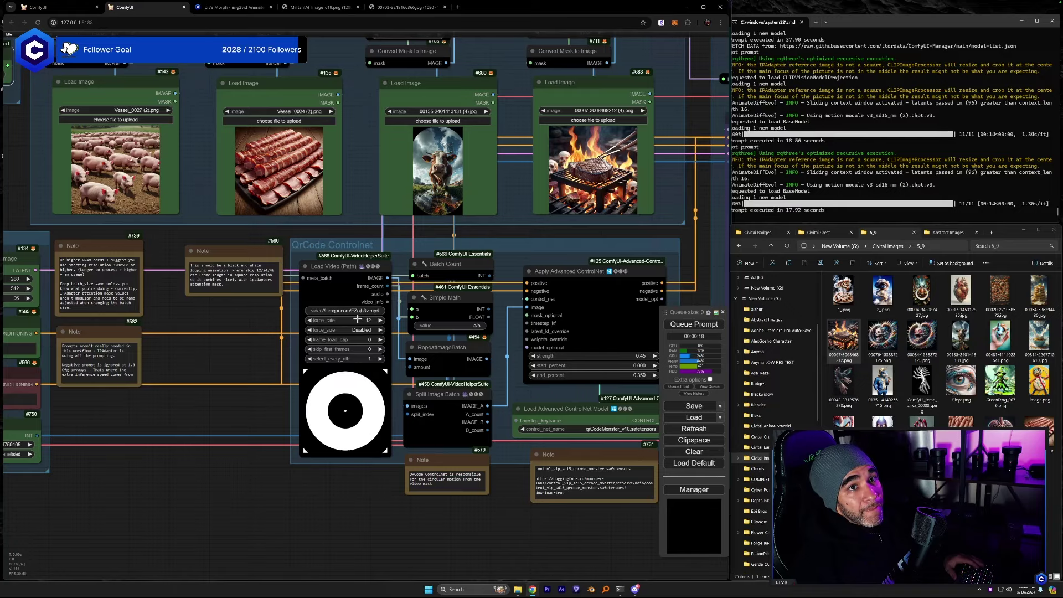
drag(356, 363, 642, 393)
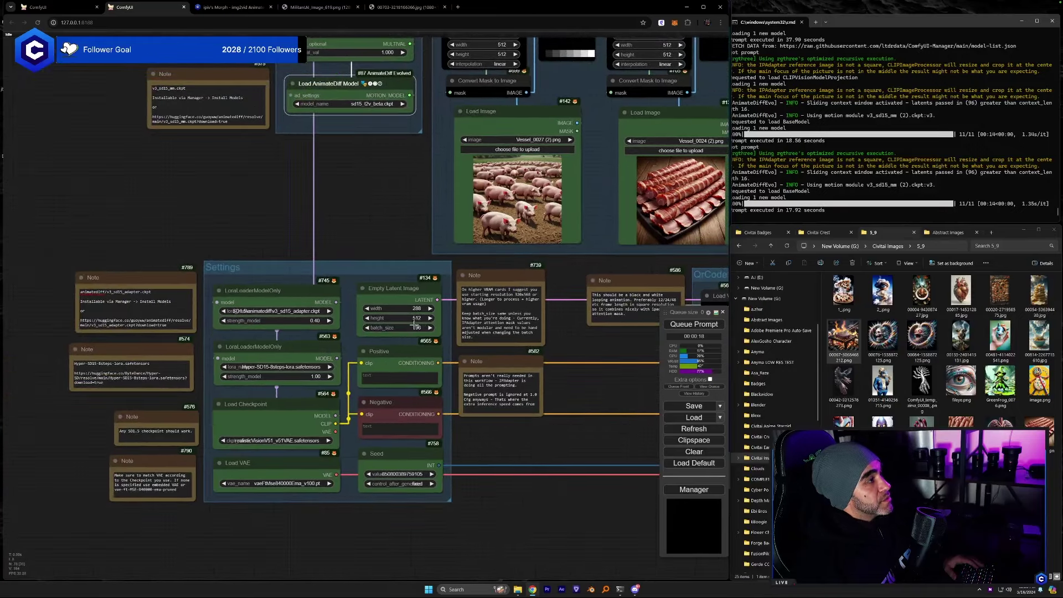
scroll(412, 331, up, 5)
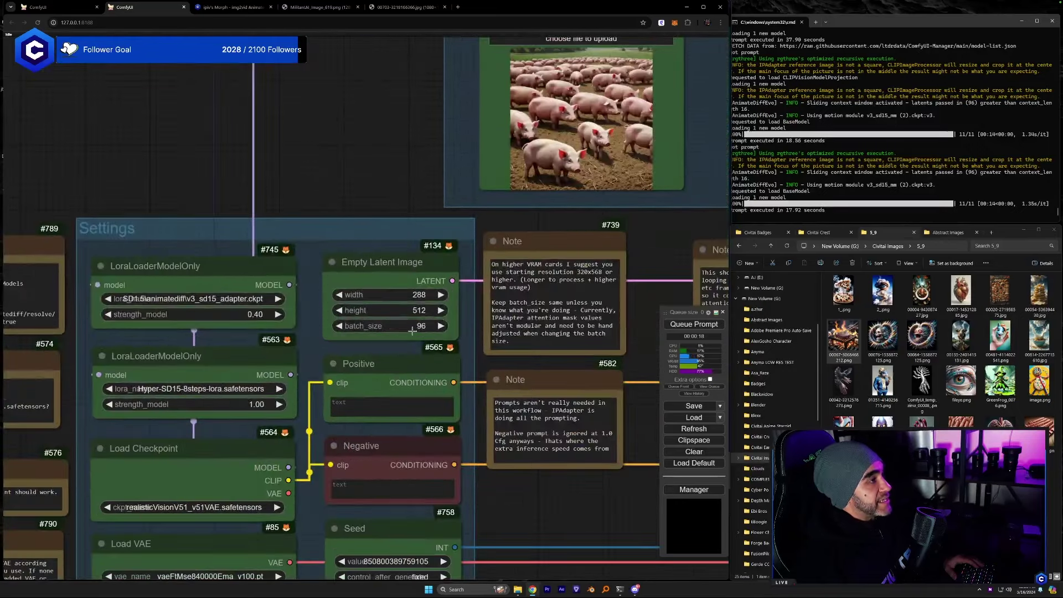
drag(397, 193, 395, 220)
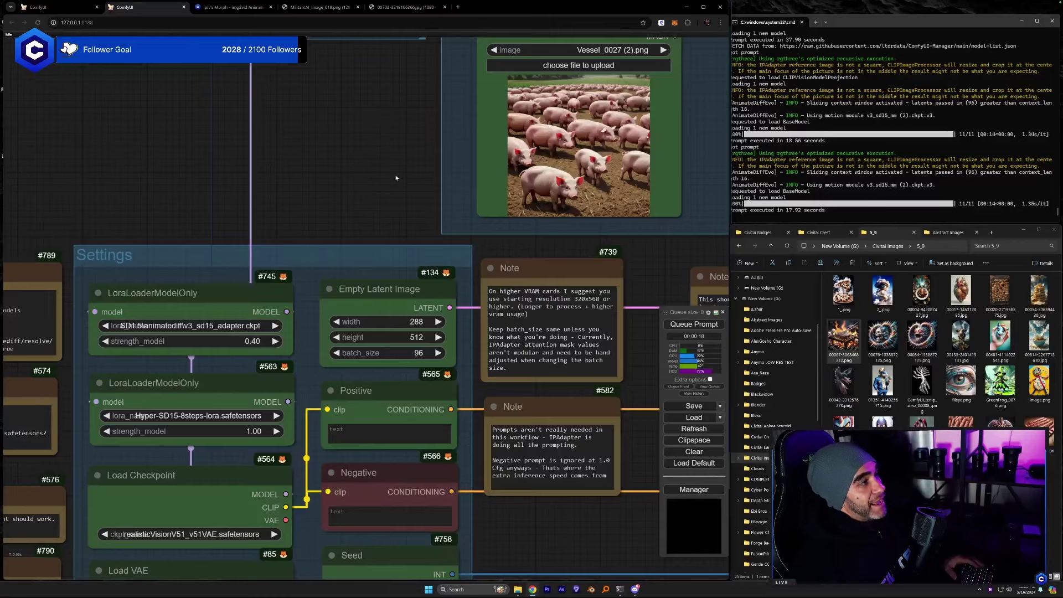
drag(395, 178, 268, 490)
scroll(267, 489, down, 4)
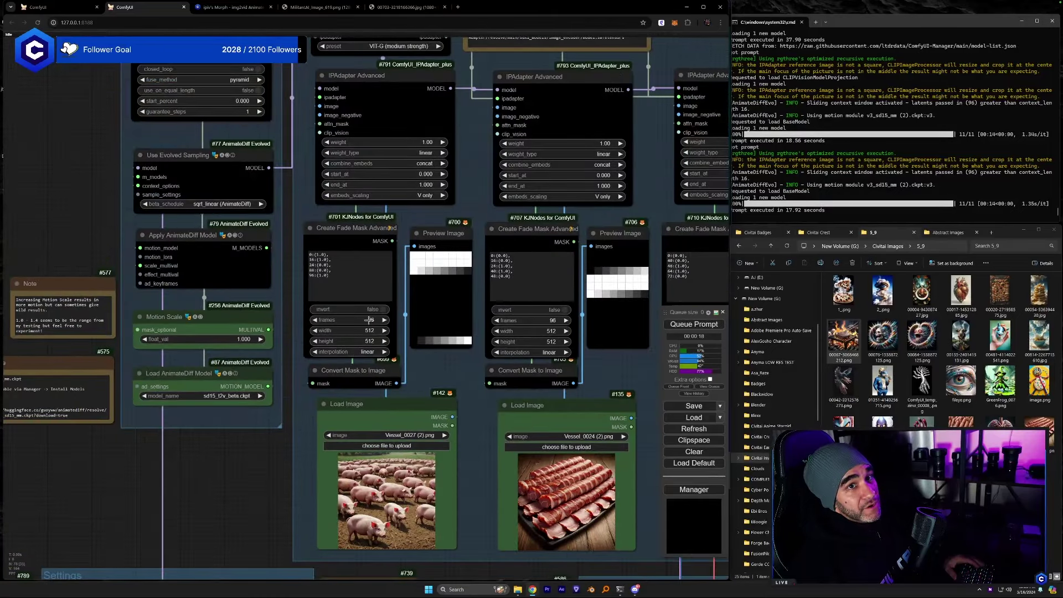
Load sd15_lcm_lora.safetensors at strength 1.00 in the first LoraLoaderModelOnly node of the Settings group, replacing the AnimateDiff adapter LoRA.
drag(288, 430, 483, 190)
drag(344, 242, 362, 197)
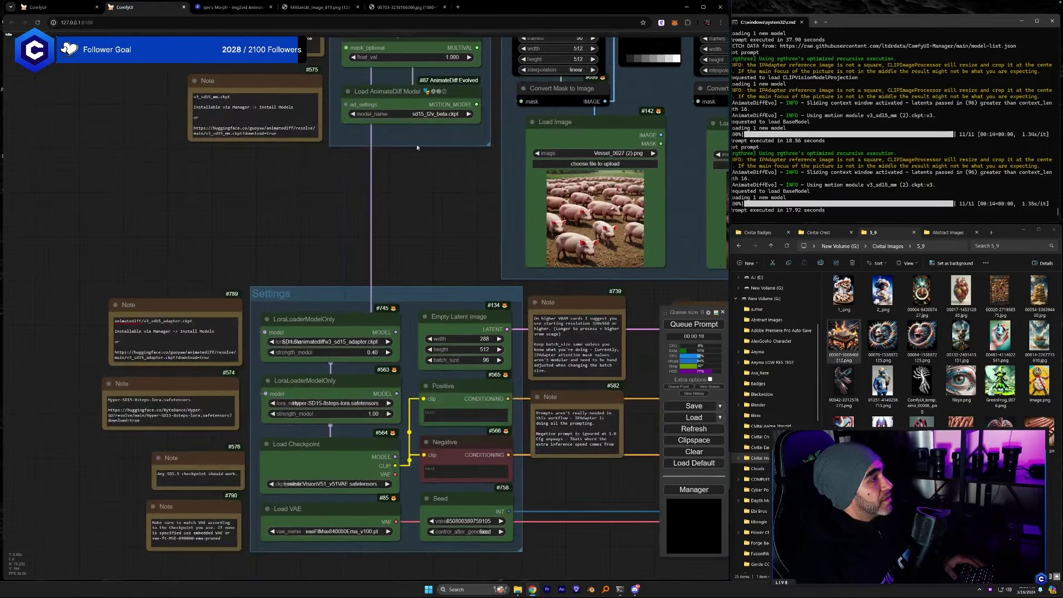
click(334, 342)
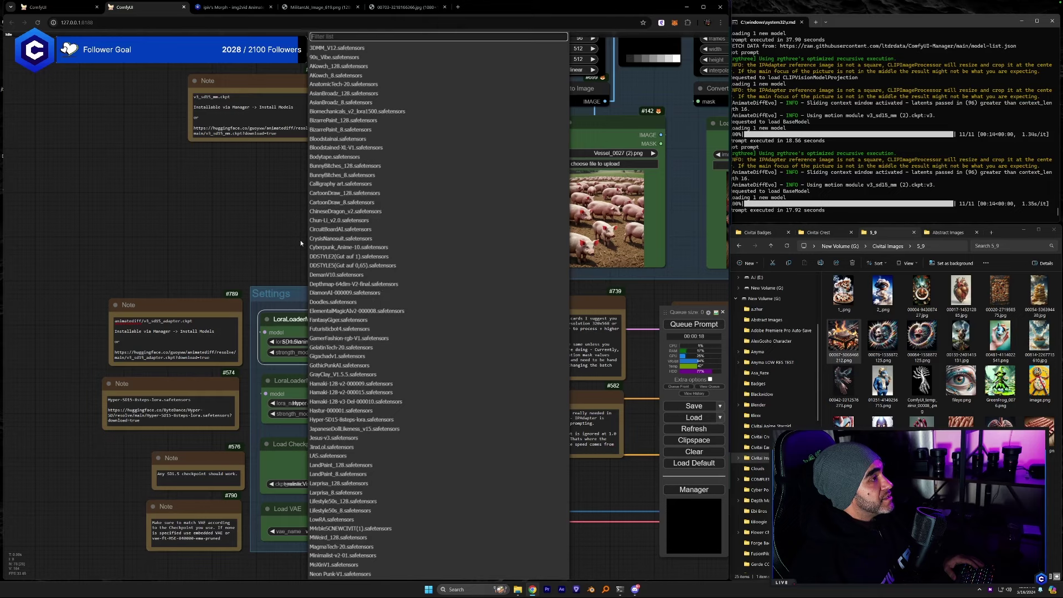
click(343, 342)
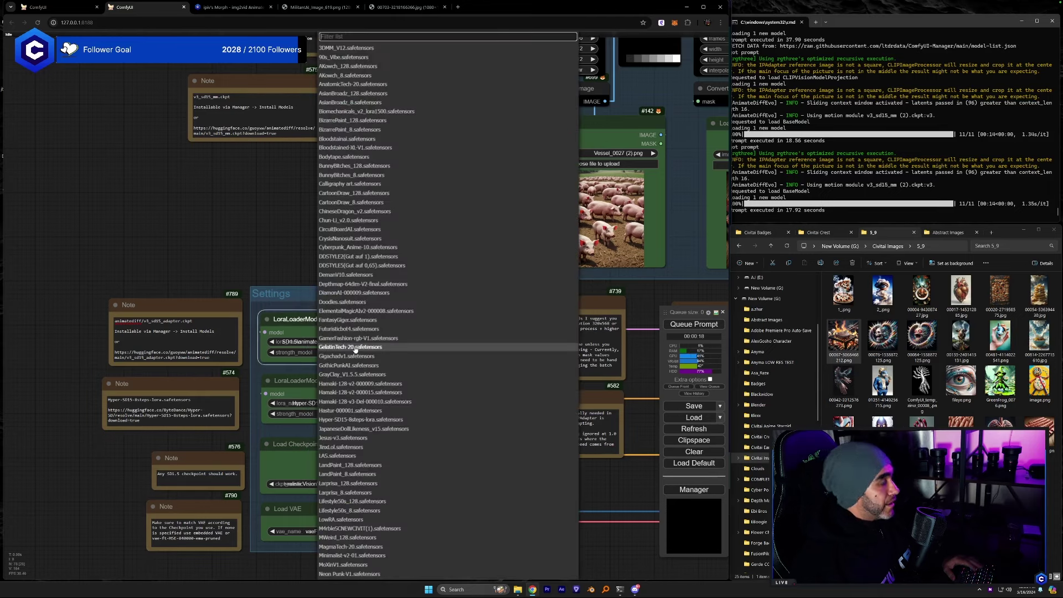
text(lcm)
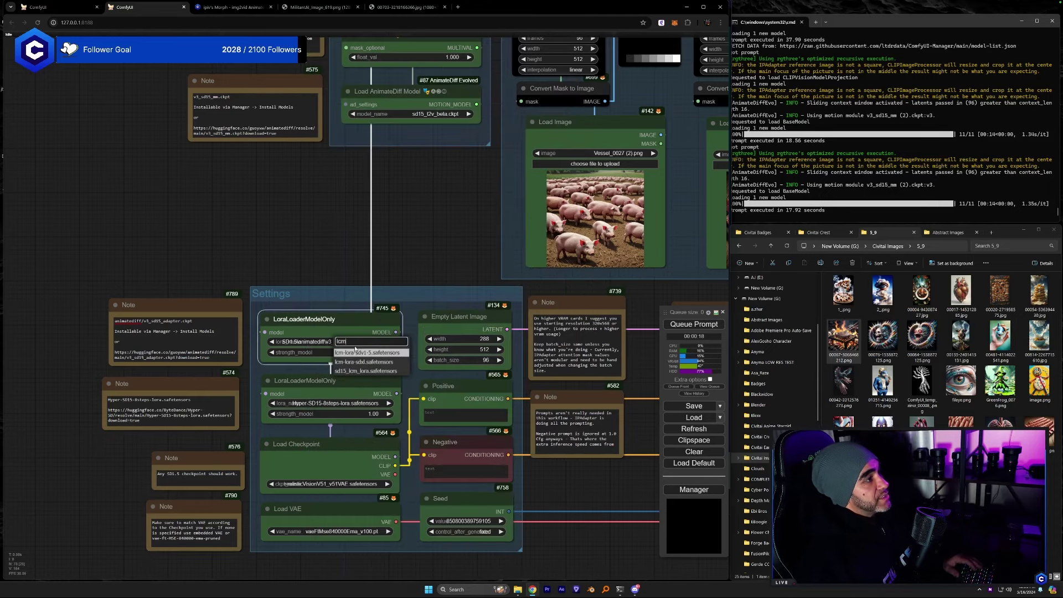
key(Down)
key(Return)
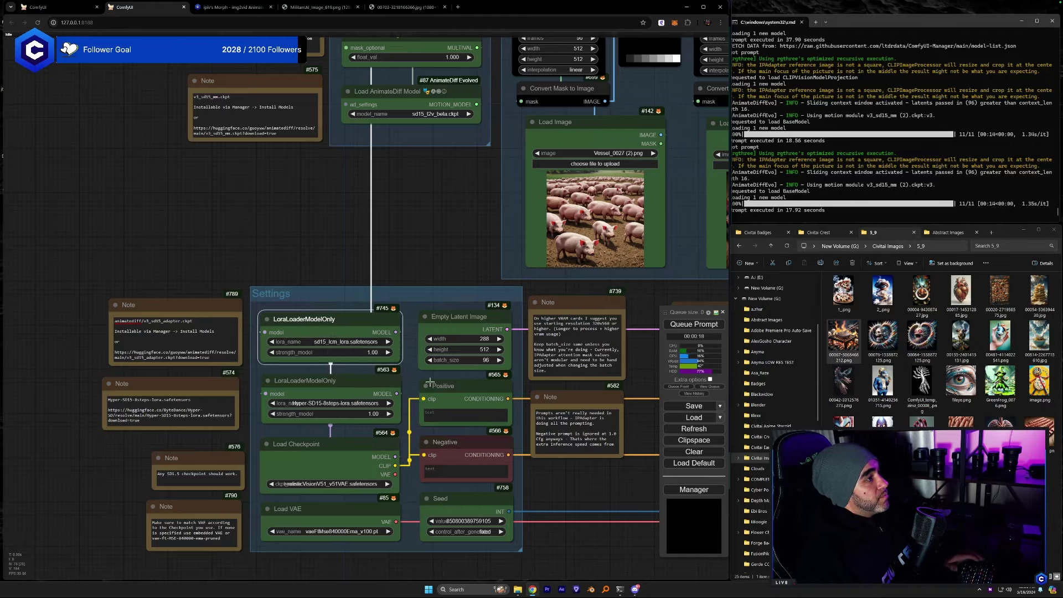
Set the model strength of the Hyper-SD15-8steps LoRA to 0.00 in the Settings group.
drag(313, 274, 310, 250)
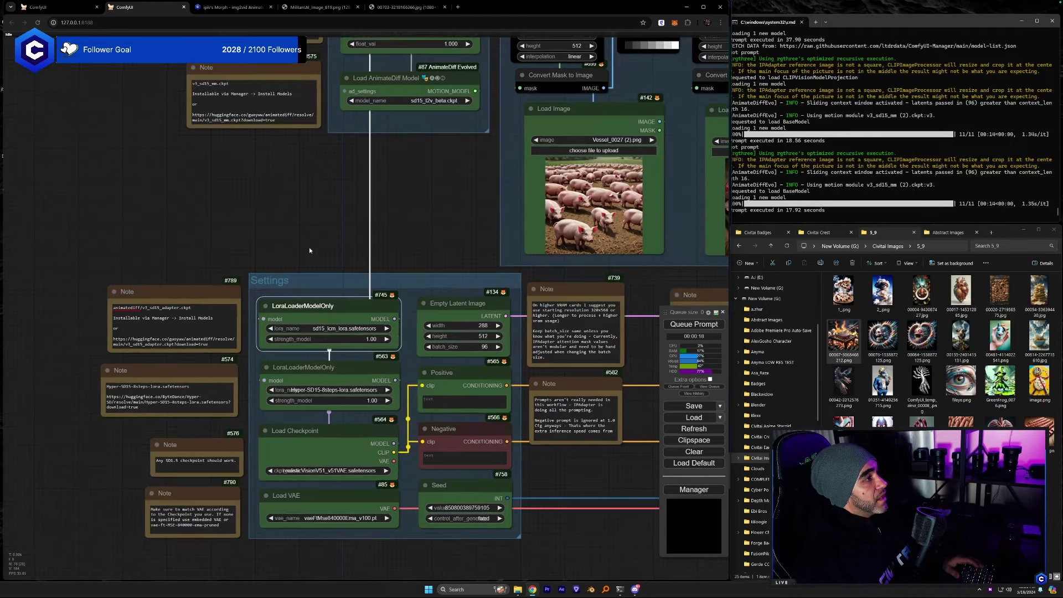
click(335, 390)
scroll(354, 119, down, 1)
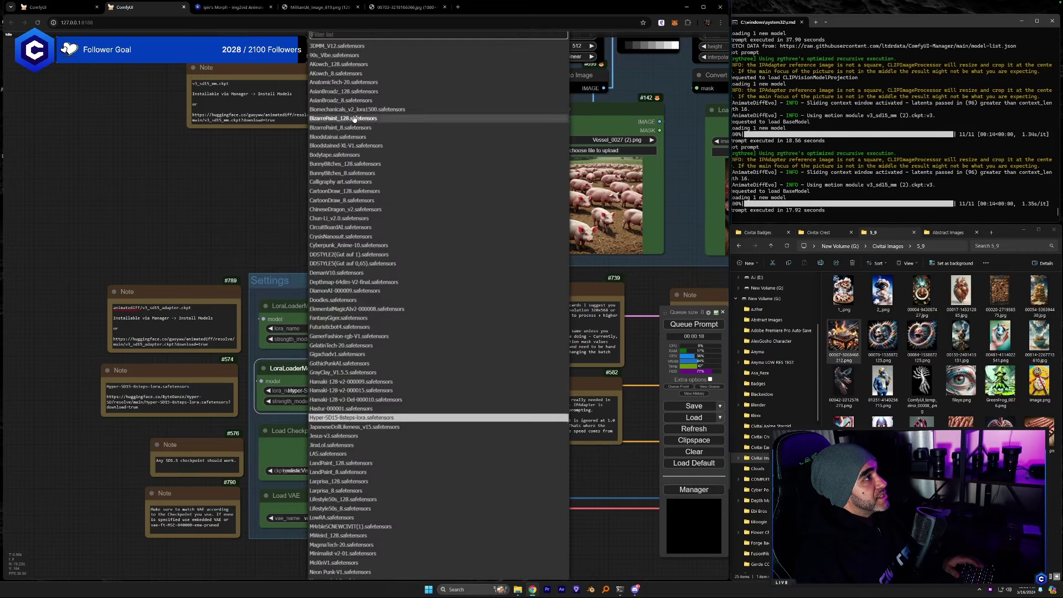
click(245, 204)
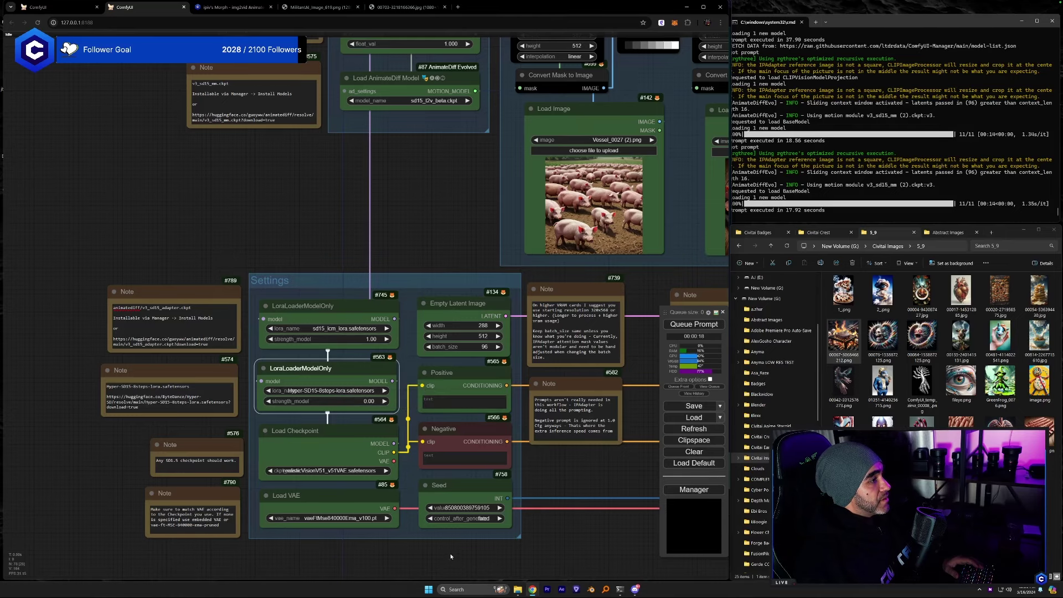
Set the cfg to 1.5 in both KSampler nodes of the Samplers group.
drag(376, 554, 275, 552)
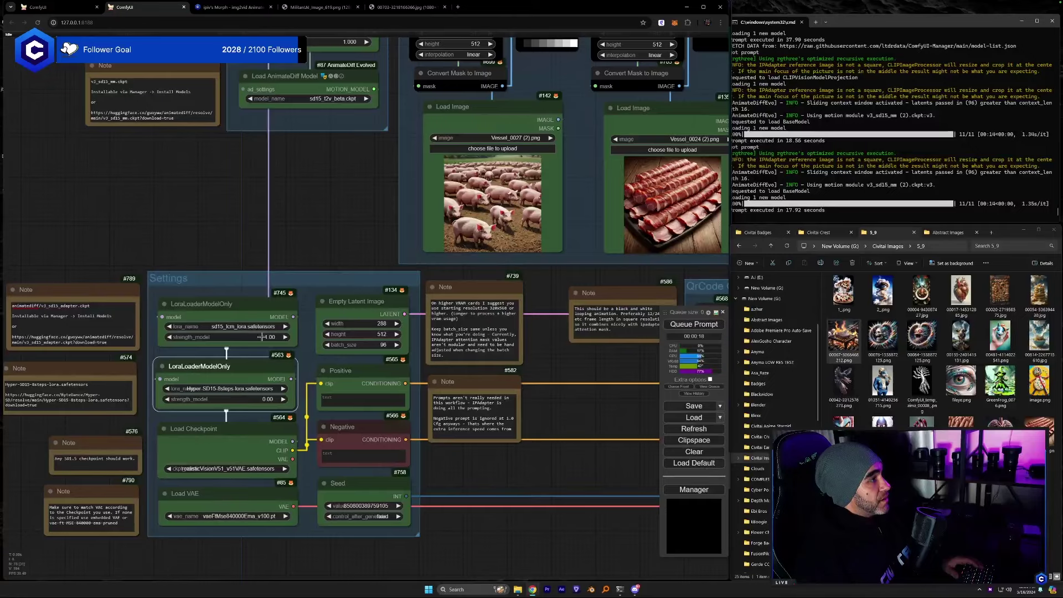
drag(309, 298, 245, 412)
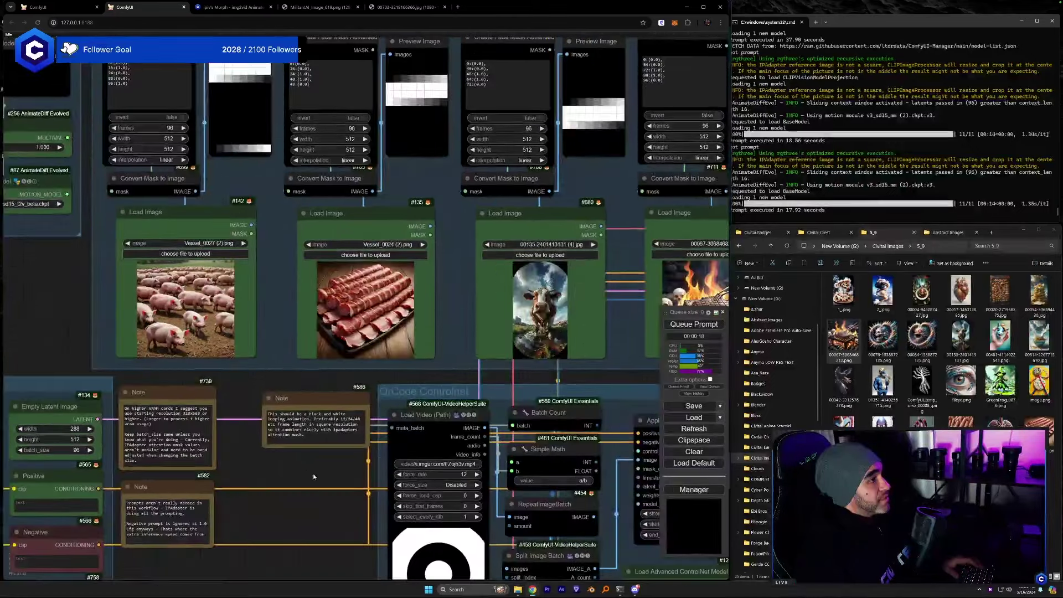
drag(313, 473, 268, 414)
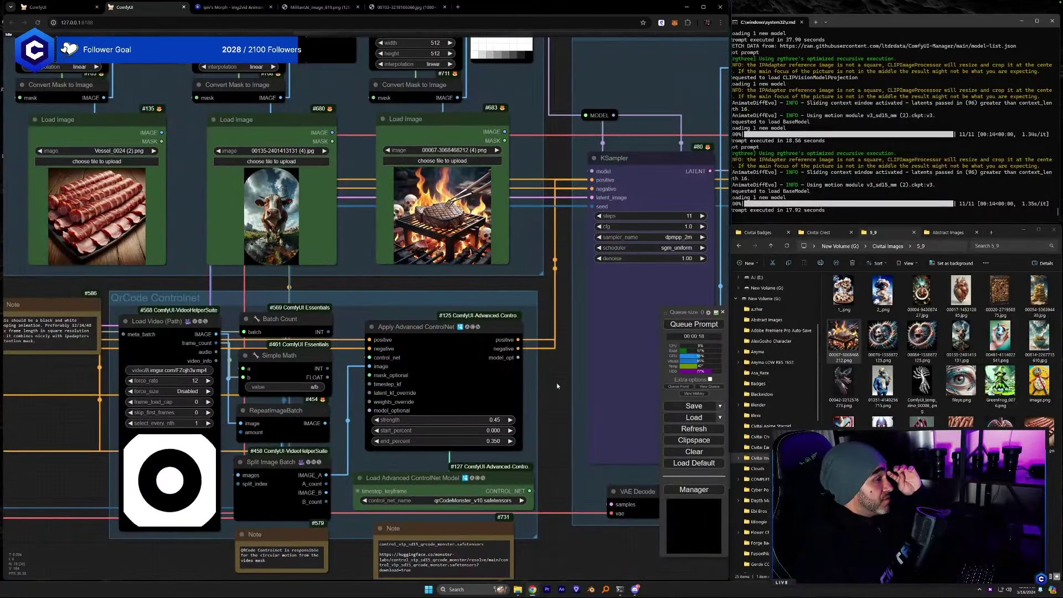
click(586, 394)
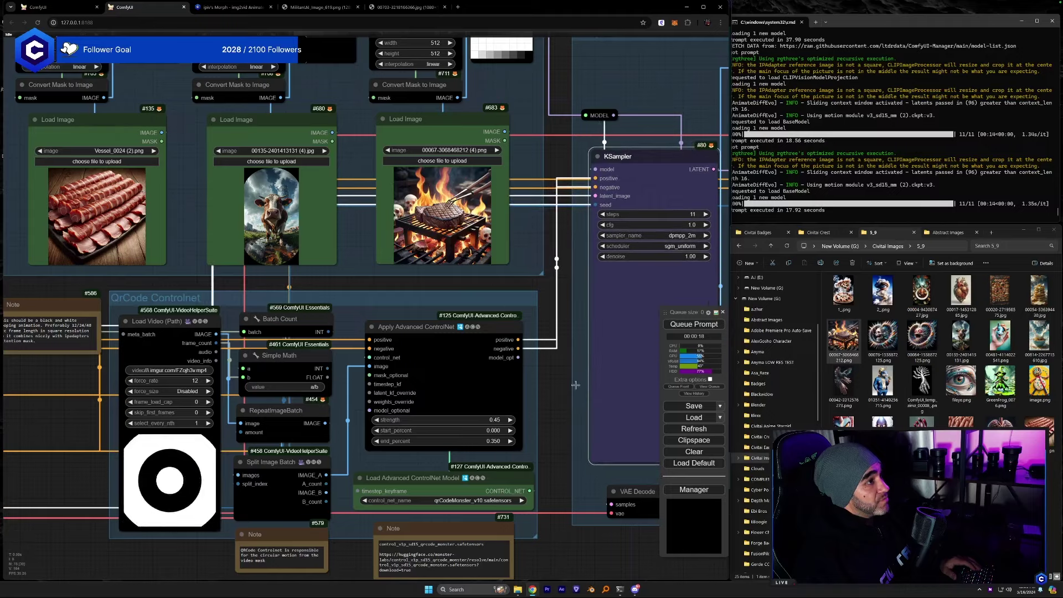
drag(538, 393, 47, 432)
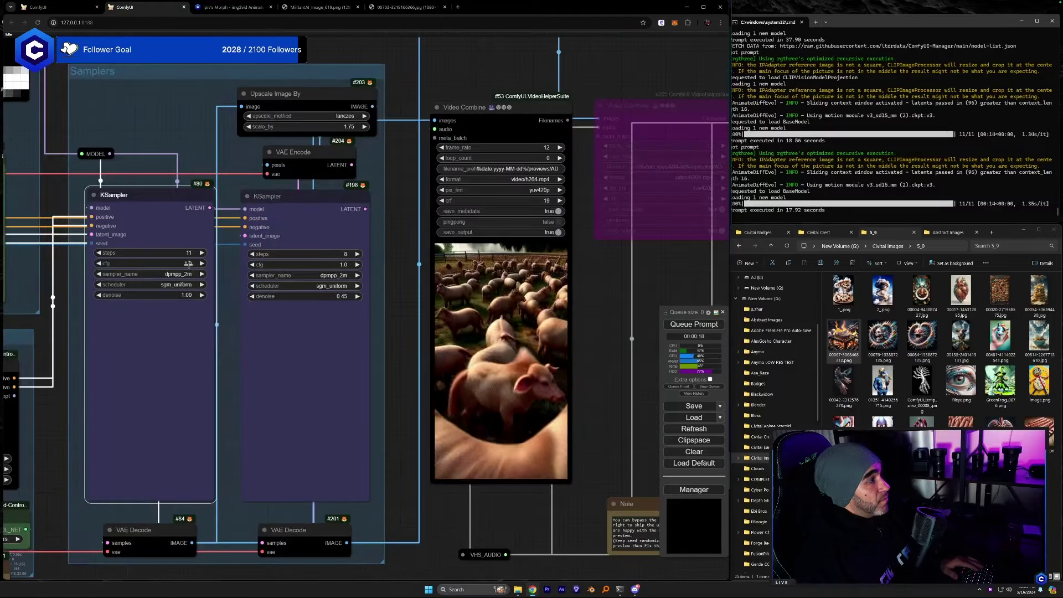
click(190, 266)
text(.5)
key(Return)
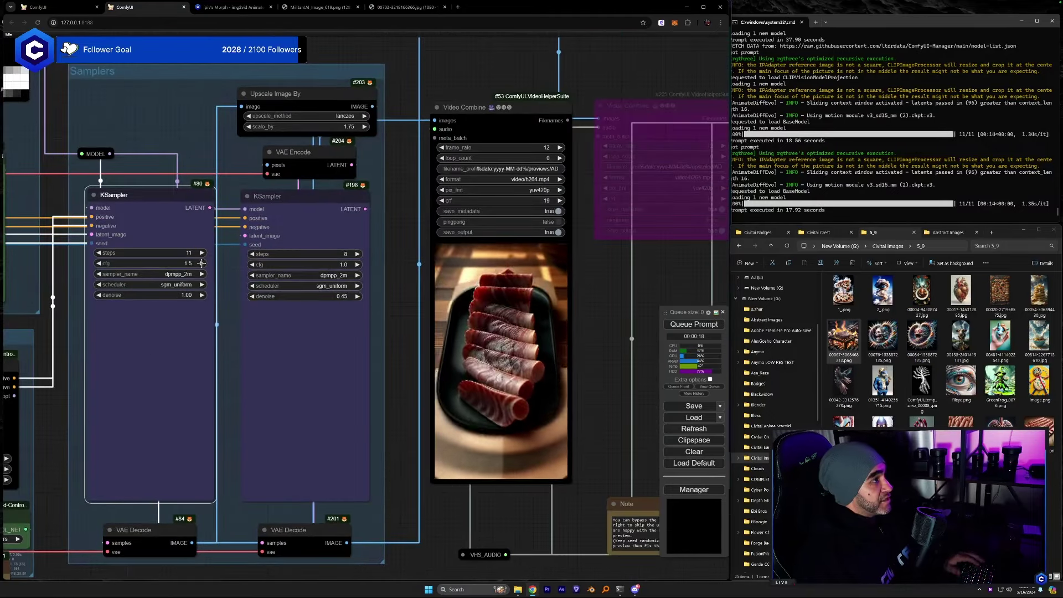
click(347, 264)
text(.5)
key(Return)
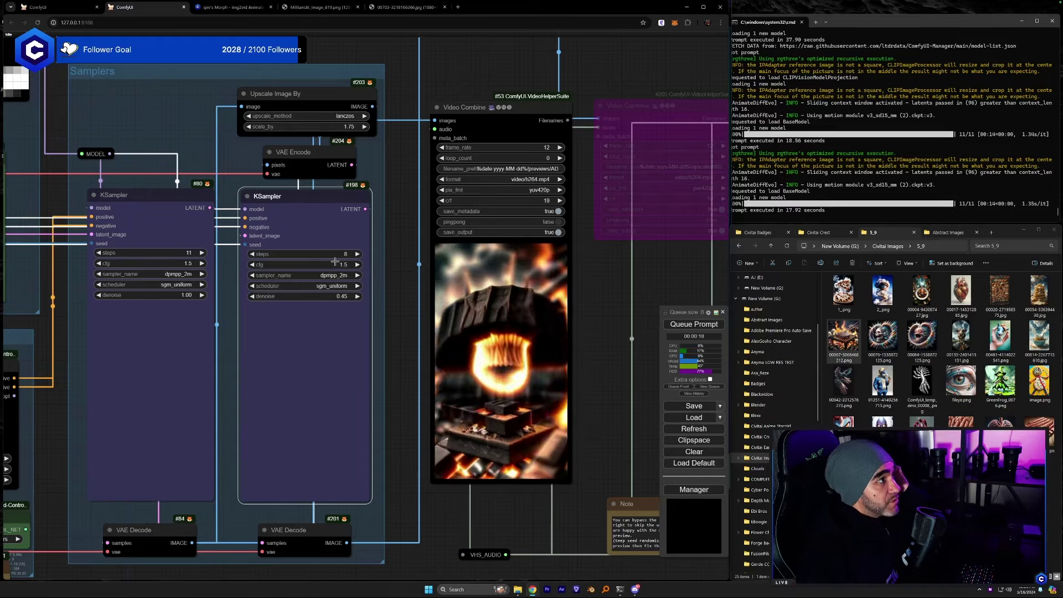
Queue the prompt with the LCM LoRA and the sd15_t2v_beta.ckpt motion model.
drag(152, 130, 351, 189)
scroll(351, 190, up, 1)
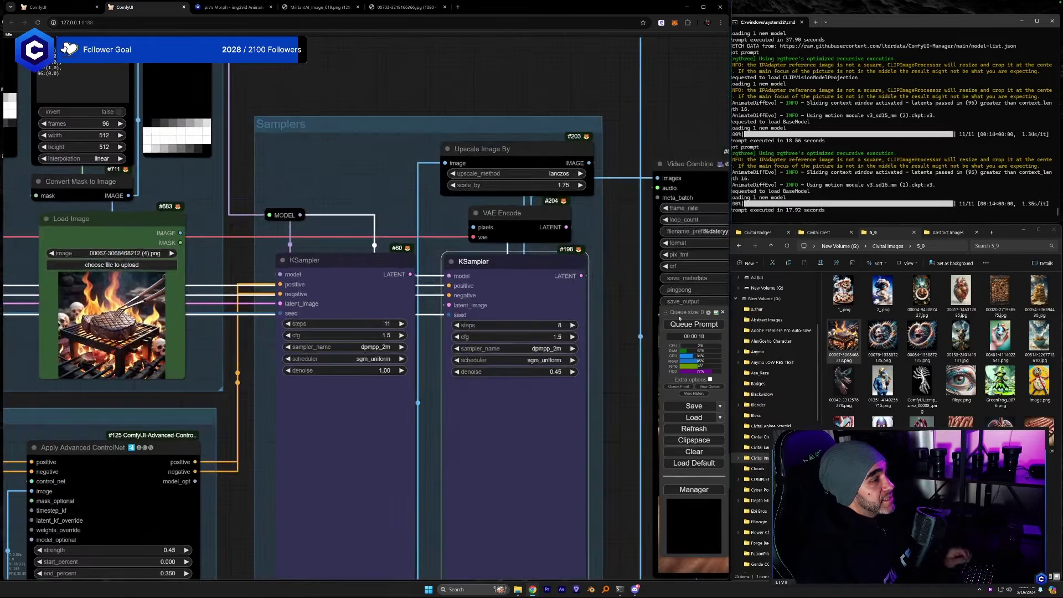
click(696, 325)
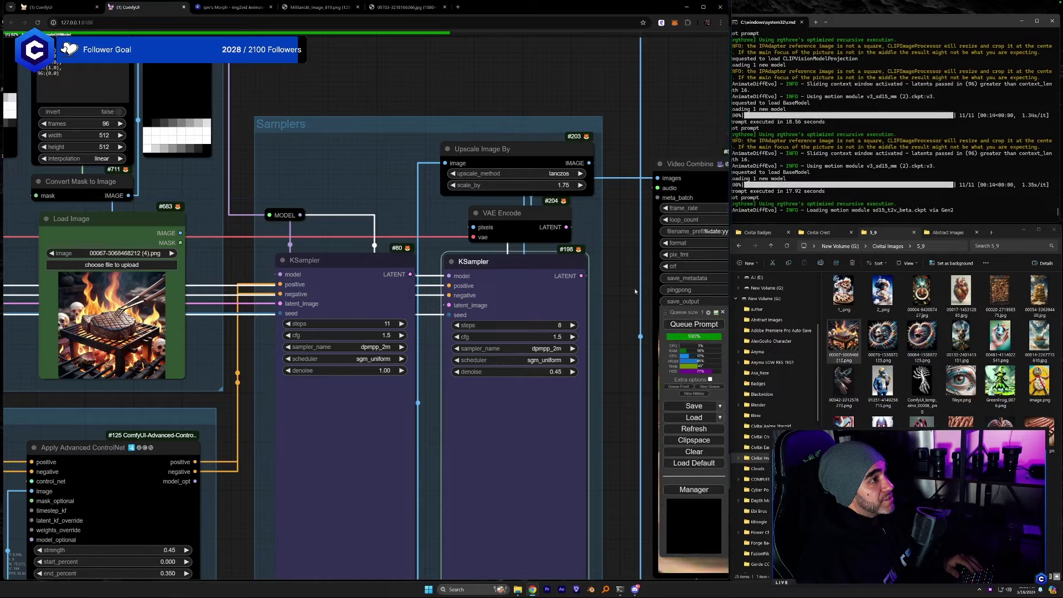
Duplicate the active Video Combine node to keep its preview, shift the bypassed Video Combine nodes aside, and place the copy beside the original.
drag(642, 271, 256, 272)
scroll(256, 273, down, 1)
scroll(265, 279, down, 2)
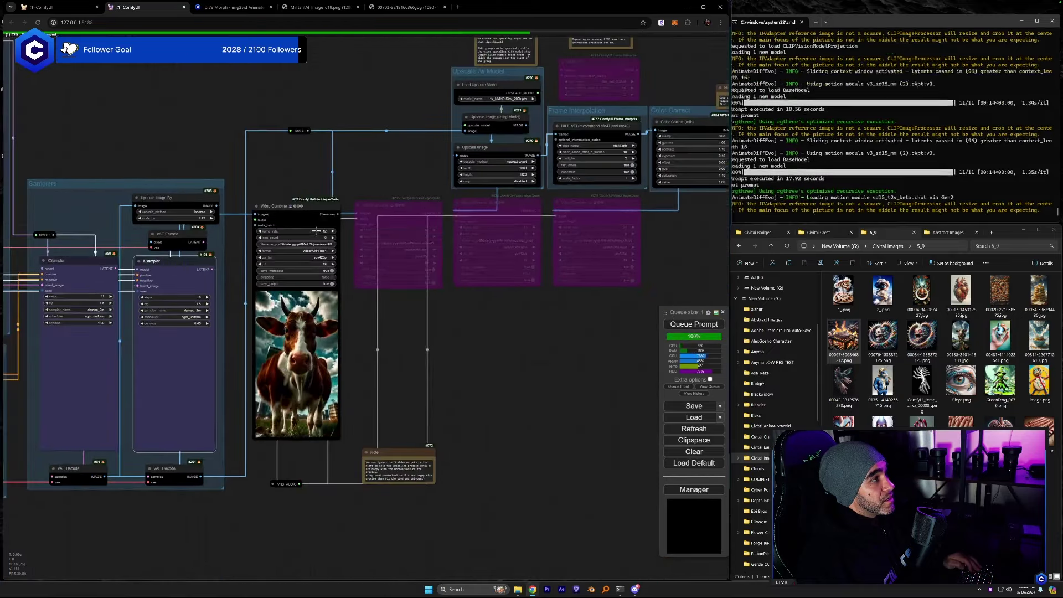
drag(434, 270, 505, 301)
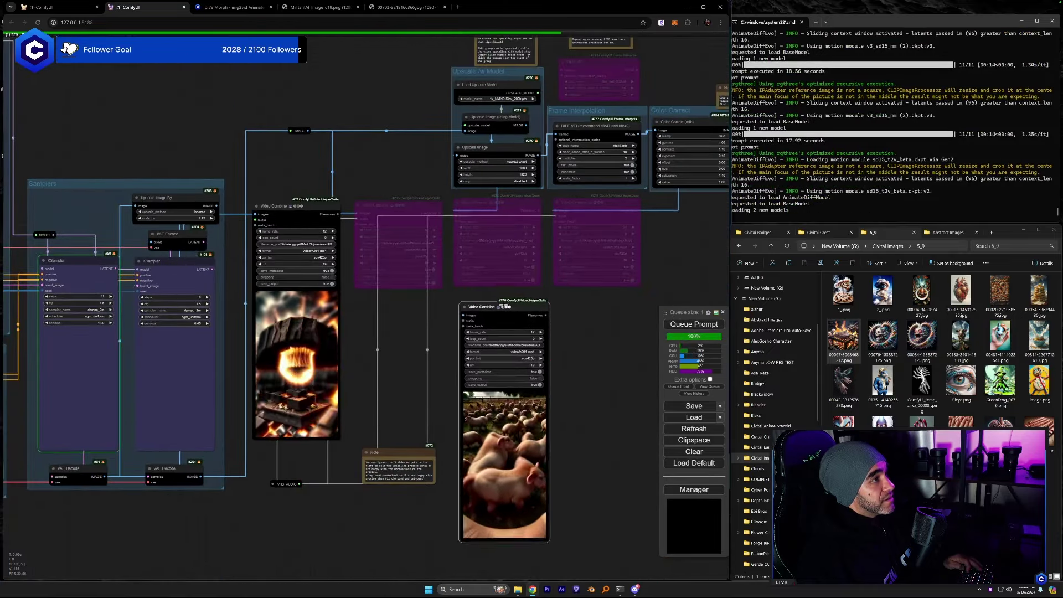
drag(373, 192, 574, 249)
drag(421, 207, 643, 208)
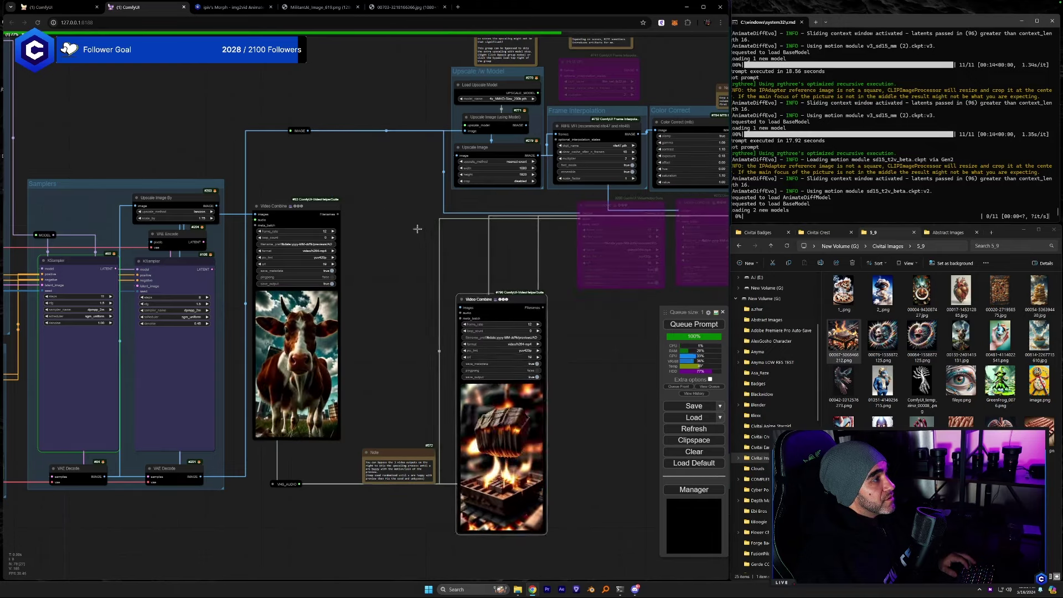
drag(509, 302, 400, 204)
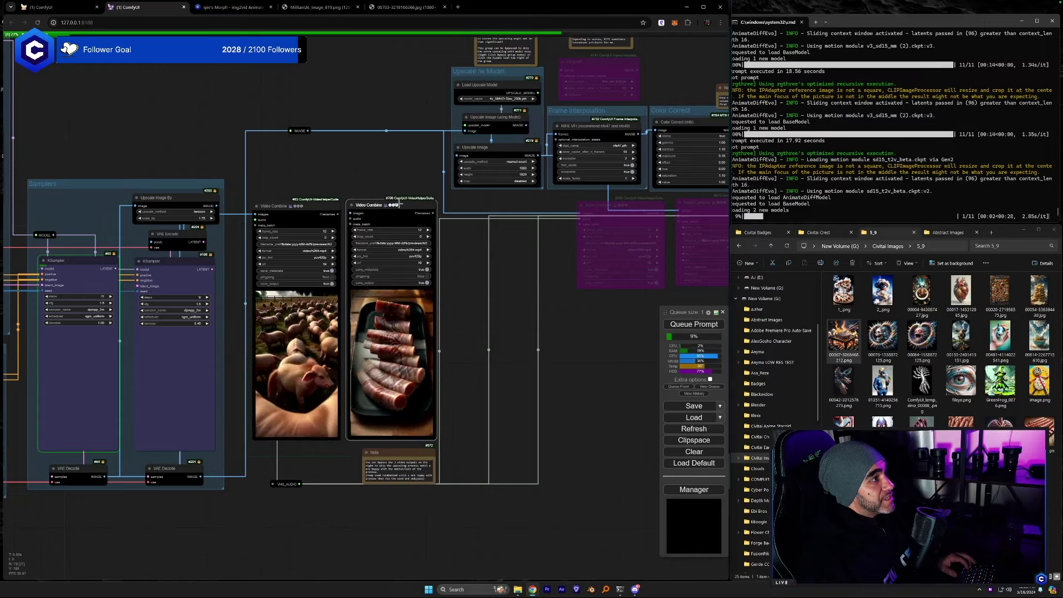
Compare the newly generated video in the original Video Combine node with the preceding morph kept in its duplicate.
scroll(318, 455, up, 4)
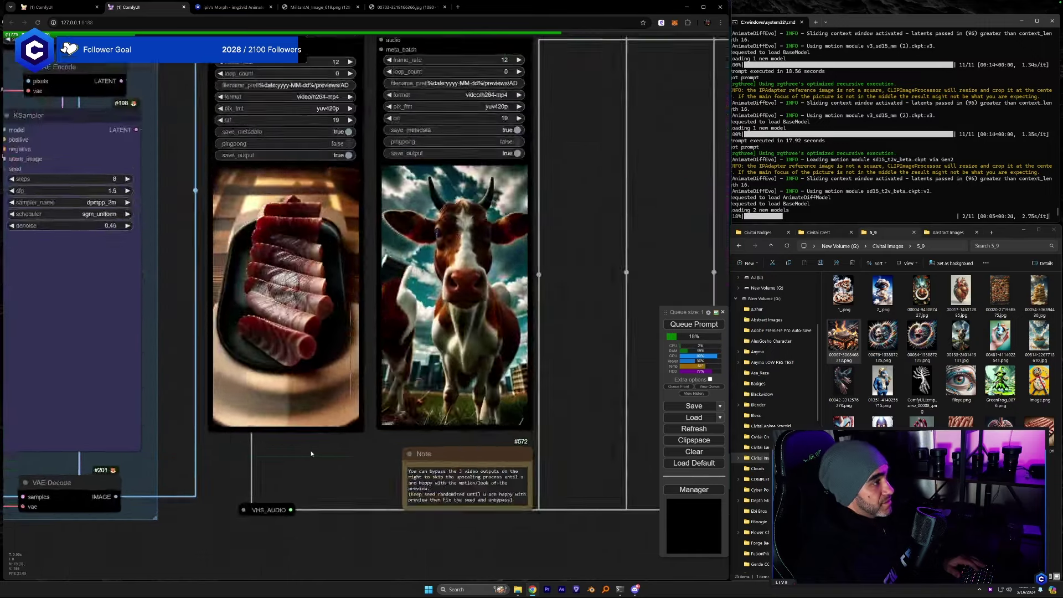
drag(317, 456, 317, 463)
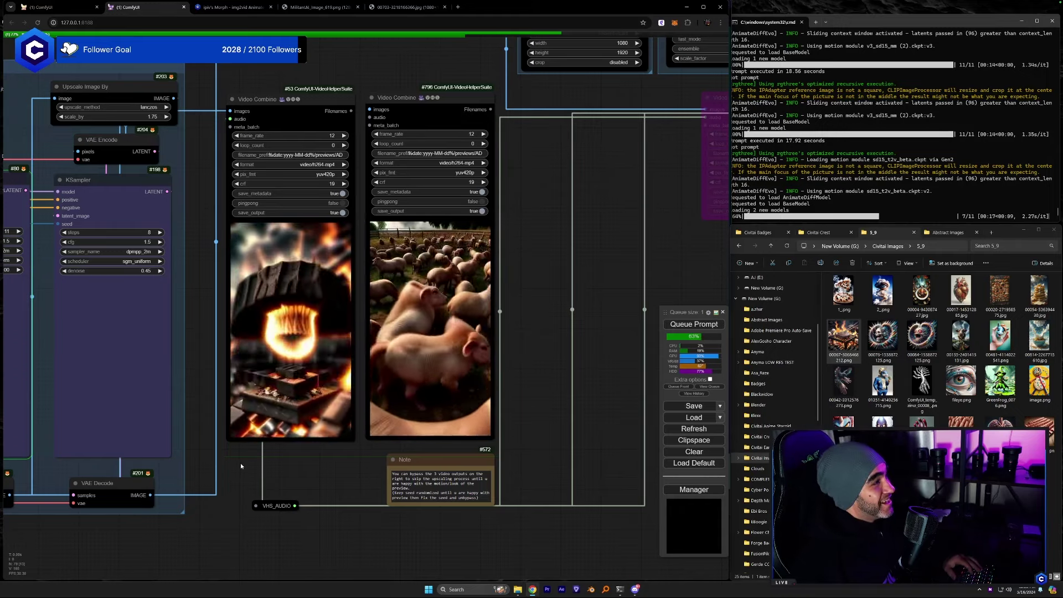
drag(255, 474, 359, 507)
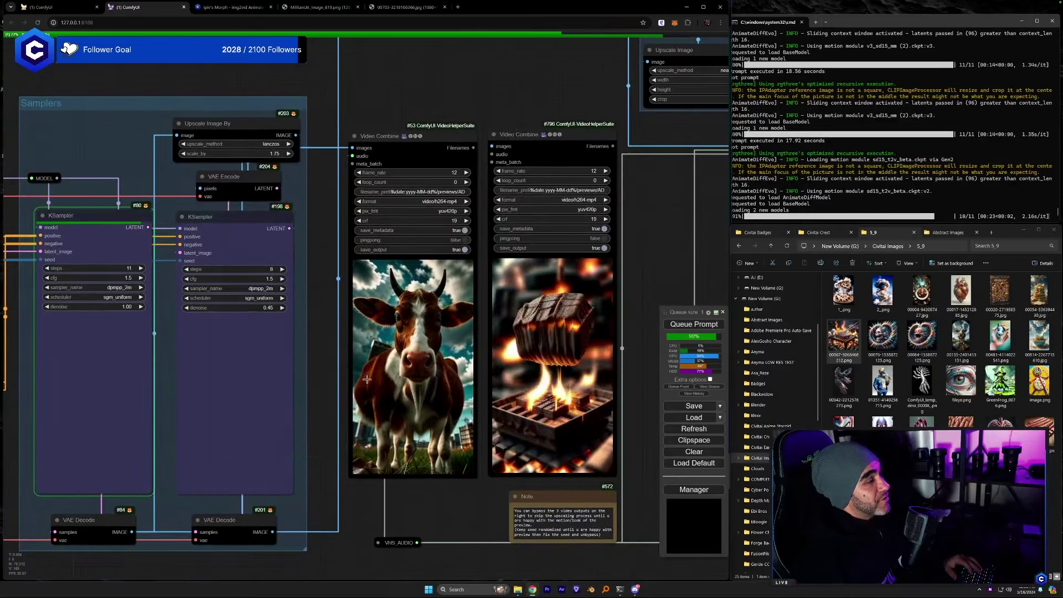
scroll(367, 379, up, 4)
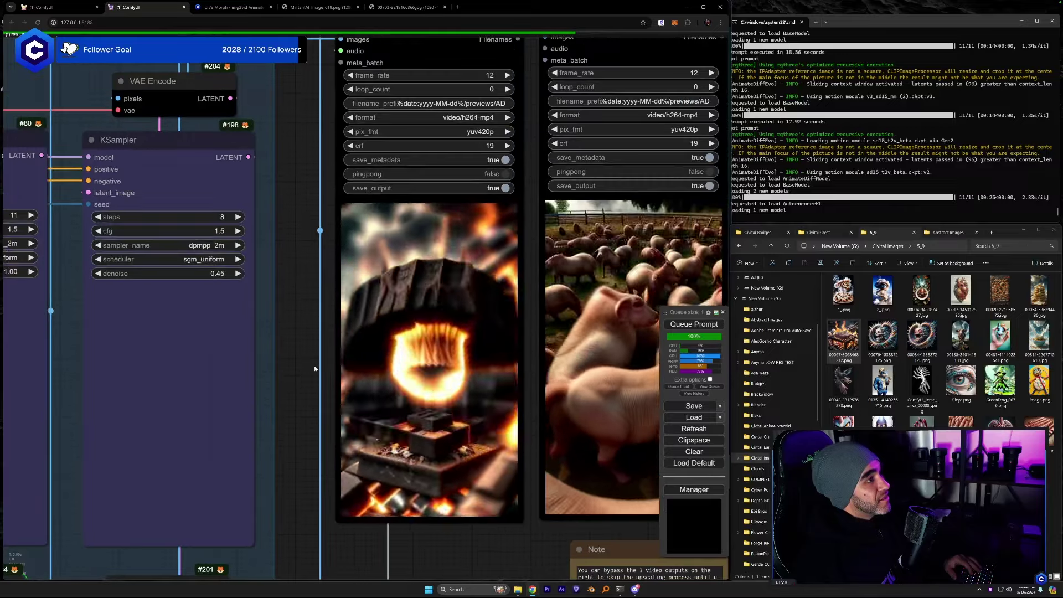
drag(310, 368, 351, 366)
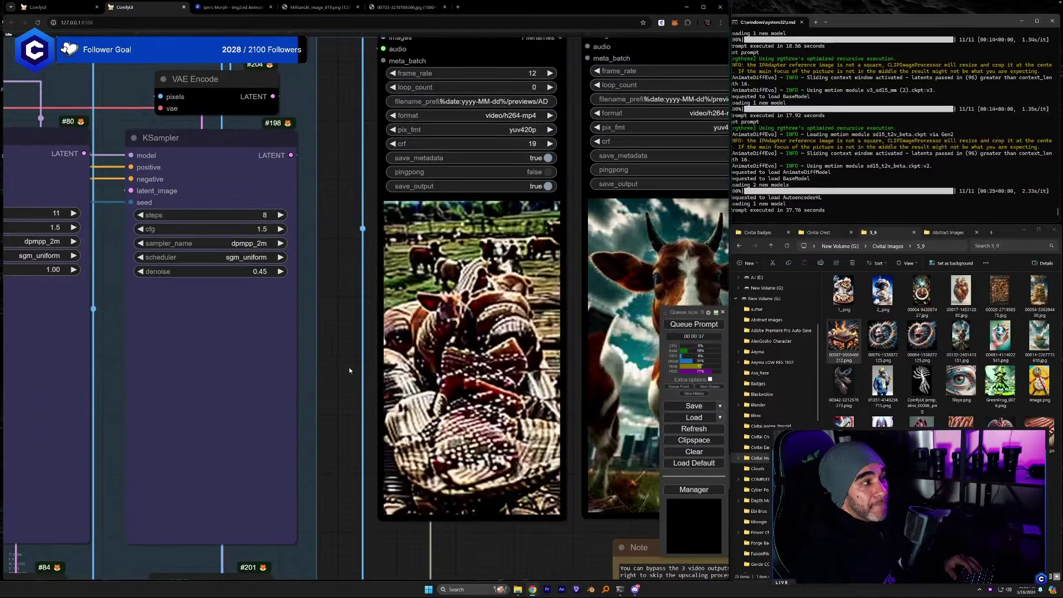
drag(331, 387, 249, 387)
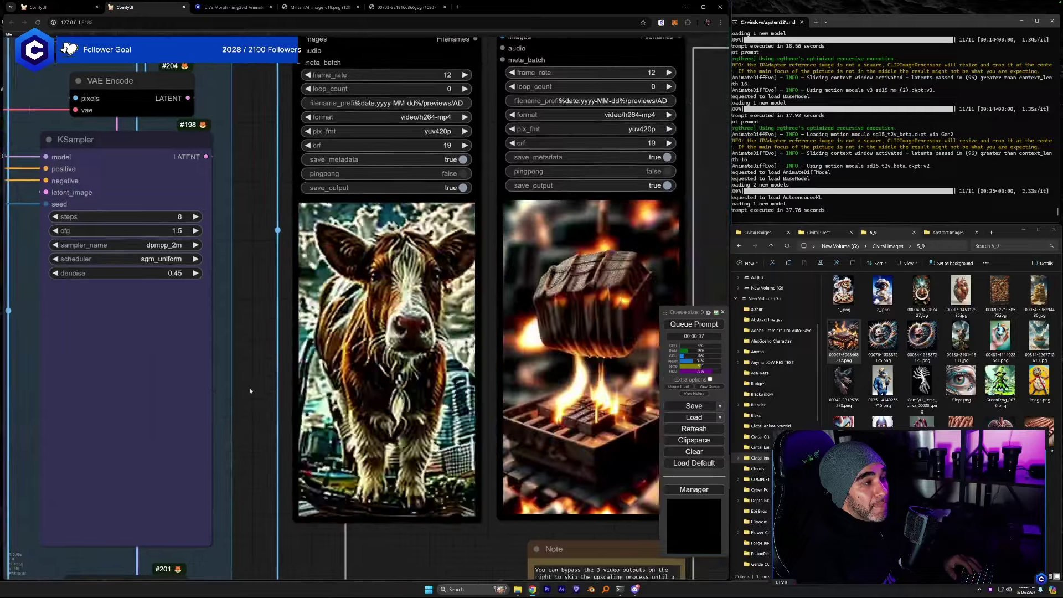
drag(439, 517, 441, 512)
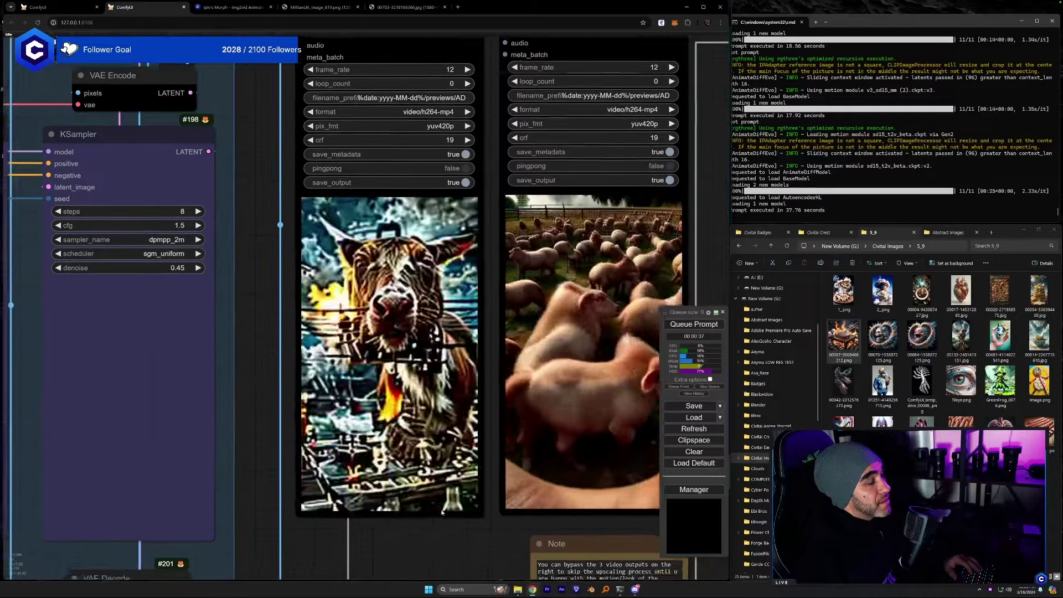
scroll(442, 512, down, 2)
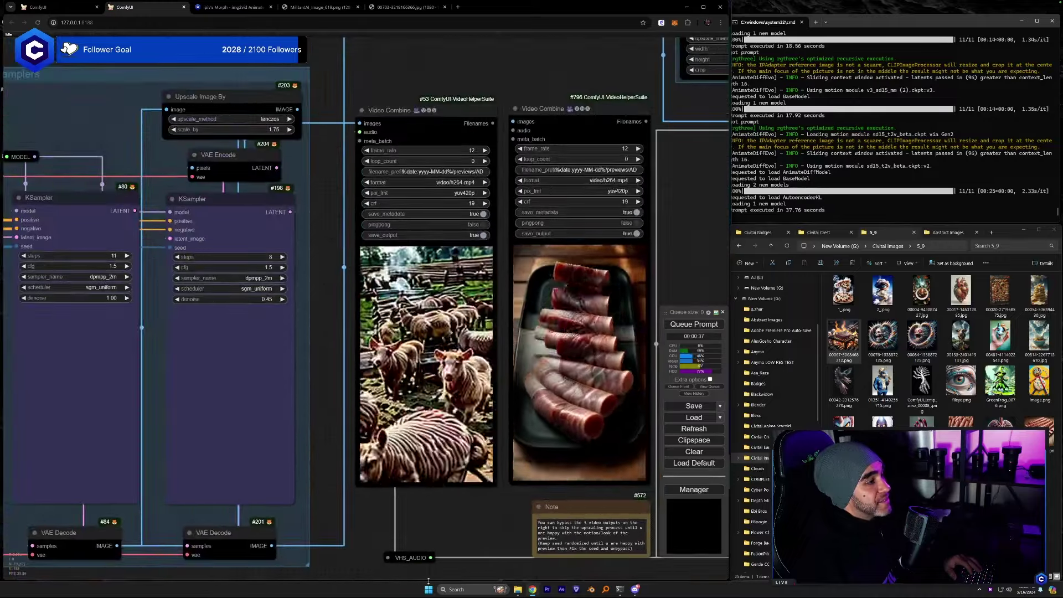
click(454, 589)
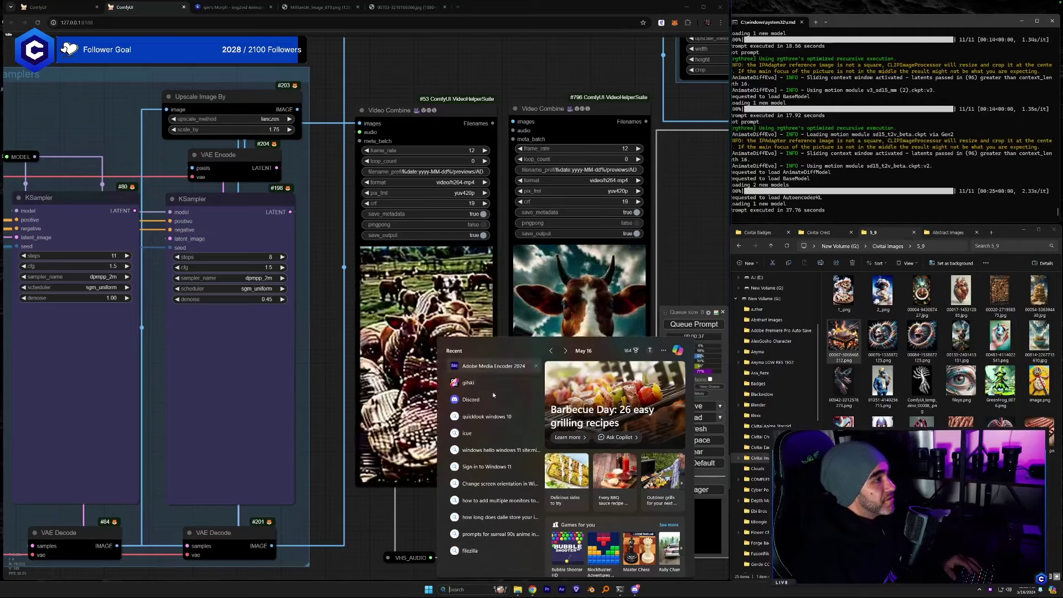
text(system informati)
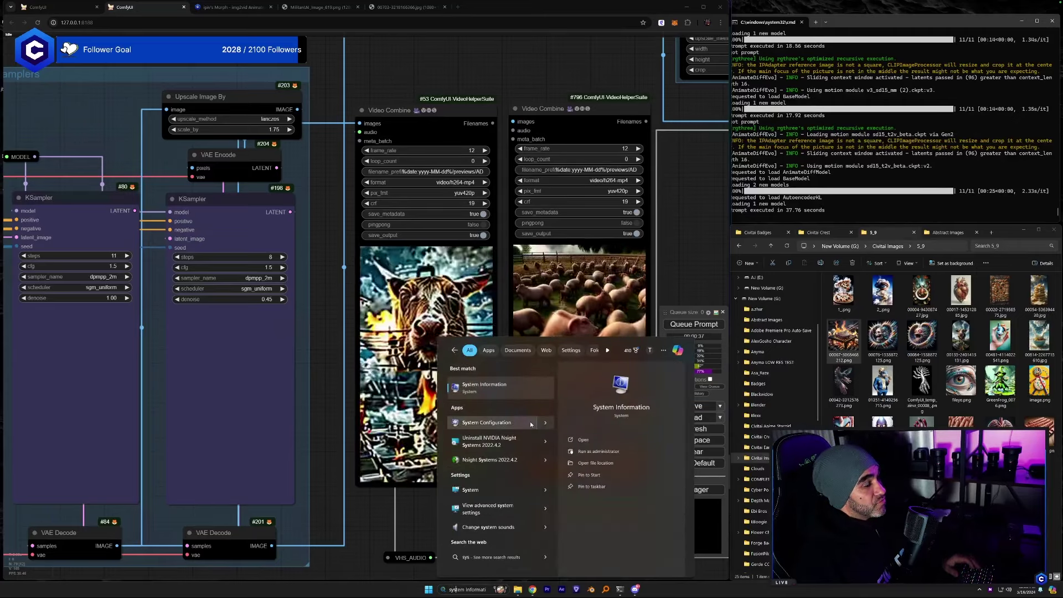
key(ctrl+a)
key(BackSpace)
text(con)
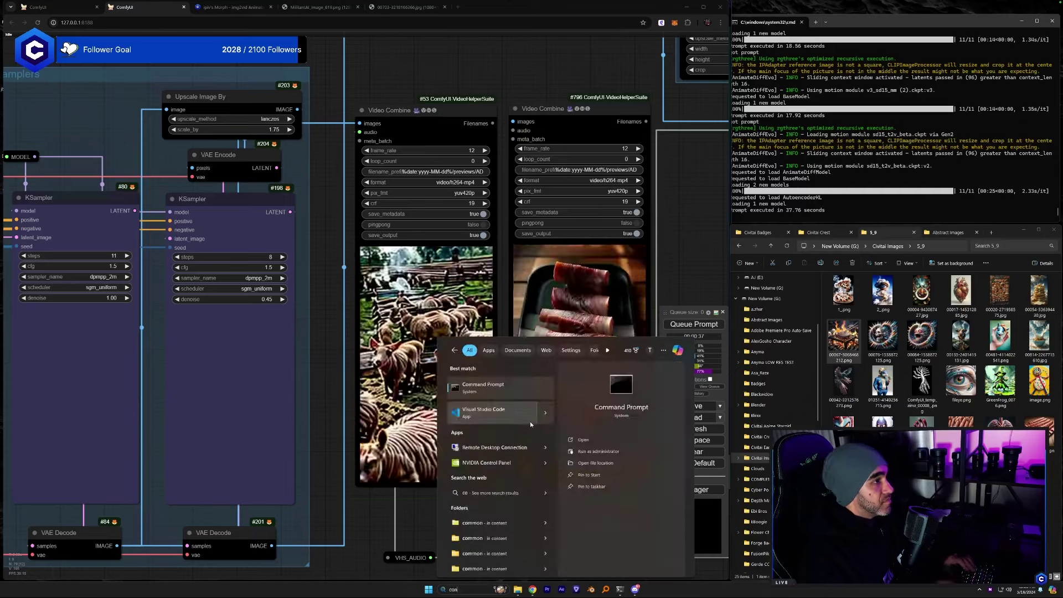
text(trol Panel)
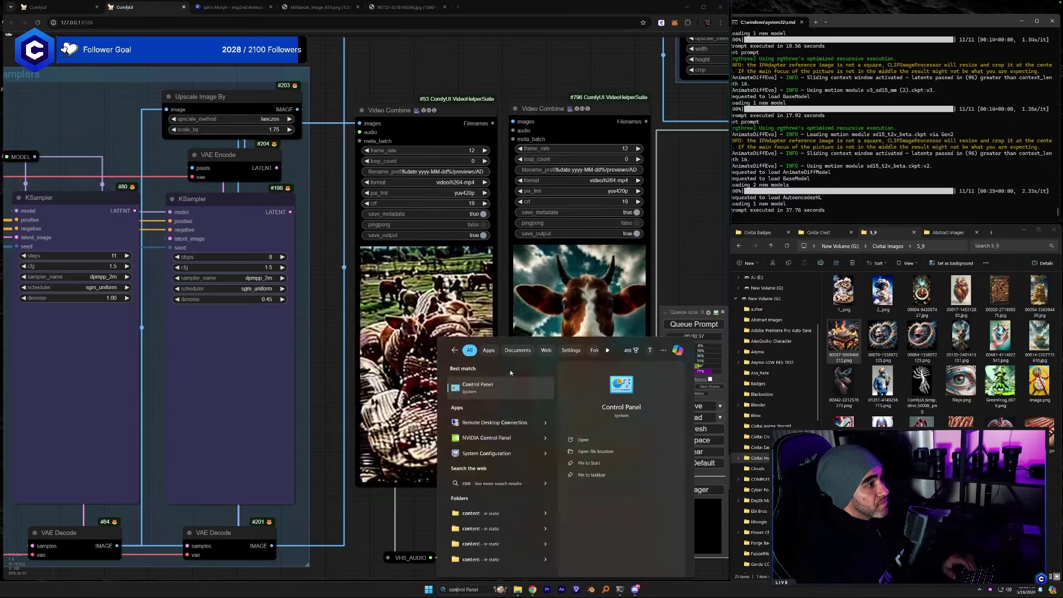
key(BackSpace)
key(BackSpace)
key(BackSpace)
key(BackSpace)
key(BackSpace)
key(BackSpace)
key(BackSpace)
key(BackSpace)
key(BackSpace)
key(BackSpace)
key(BackSpace)
key(BackSpace)
key(BackSpace)
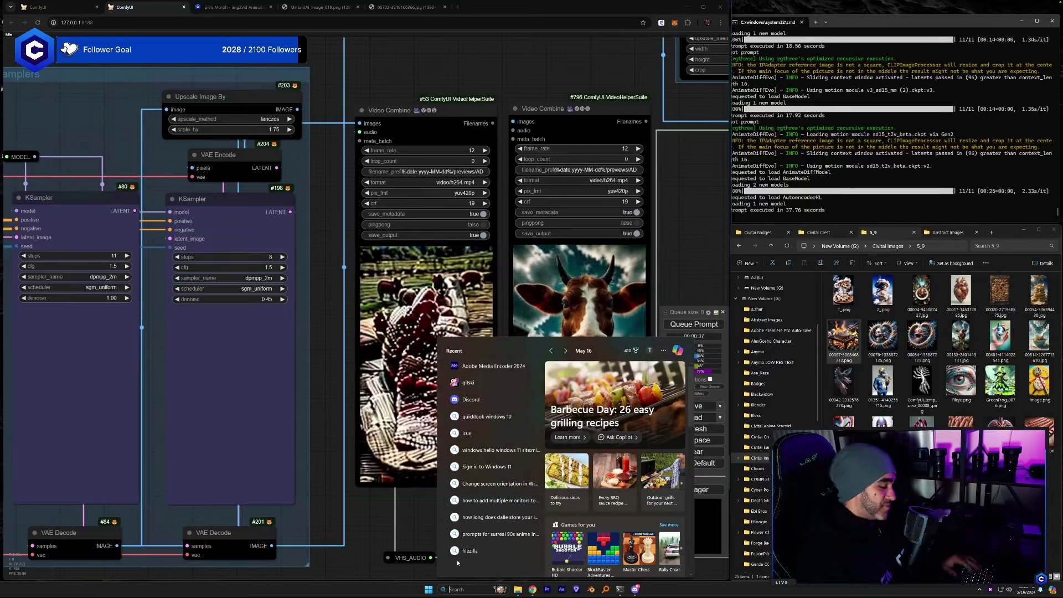
text(system information)
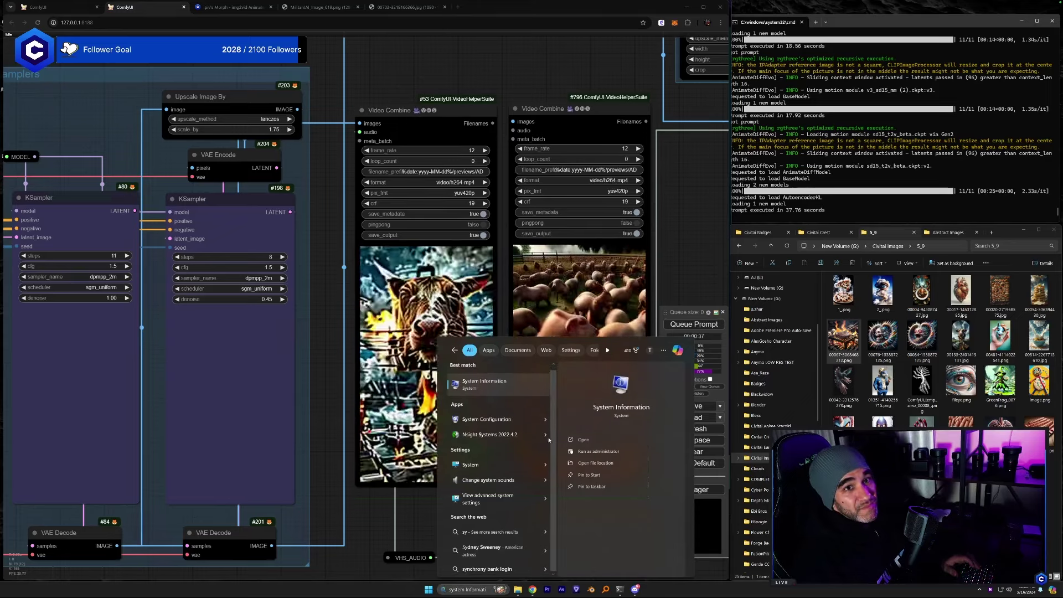
scroll(519, 404, down, 1)
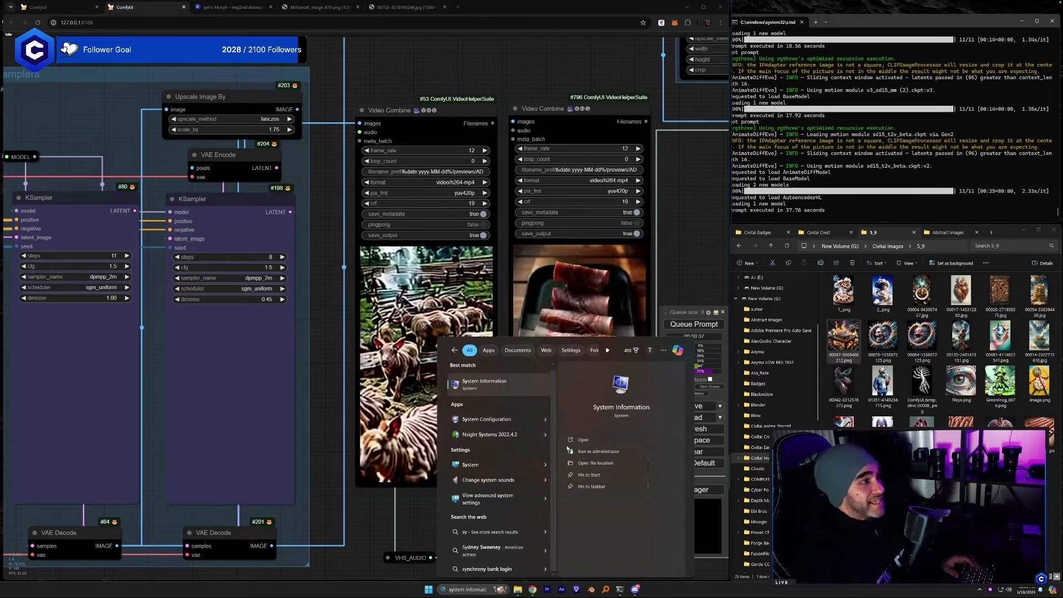
Open Task Manager, switch to its Performance view, and place the window over the file browser so the GPU graph stays in sight.
key(BackSpace)
key(BackSpace)
key(BackSpace)
text(task)
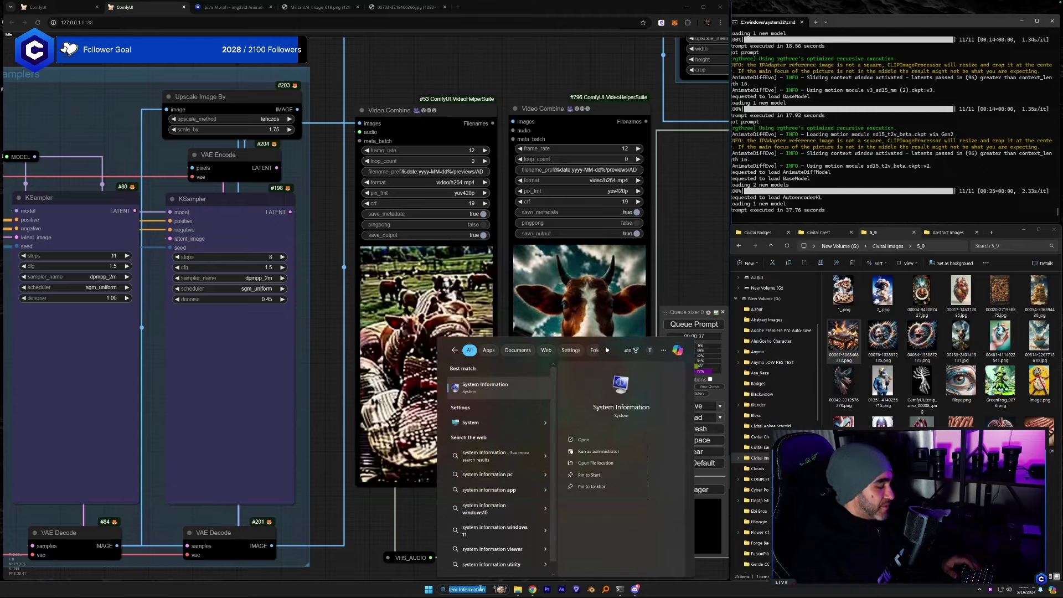
key(Return)
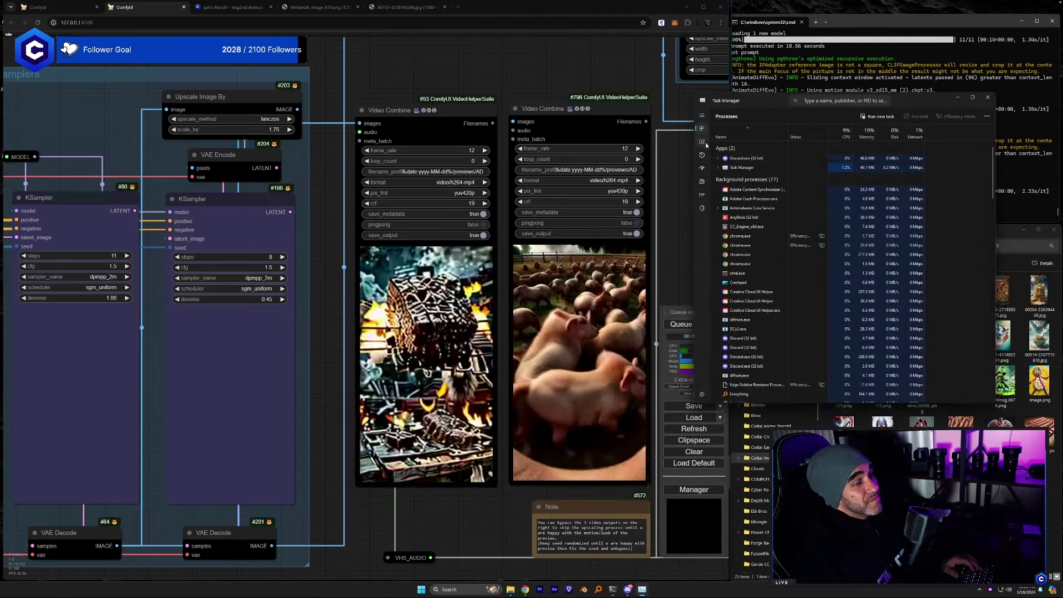
click(701, 142)
drag(858, 100, 899, 251)
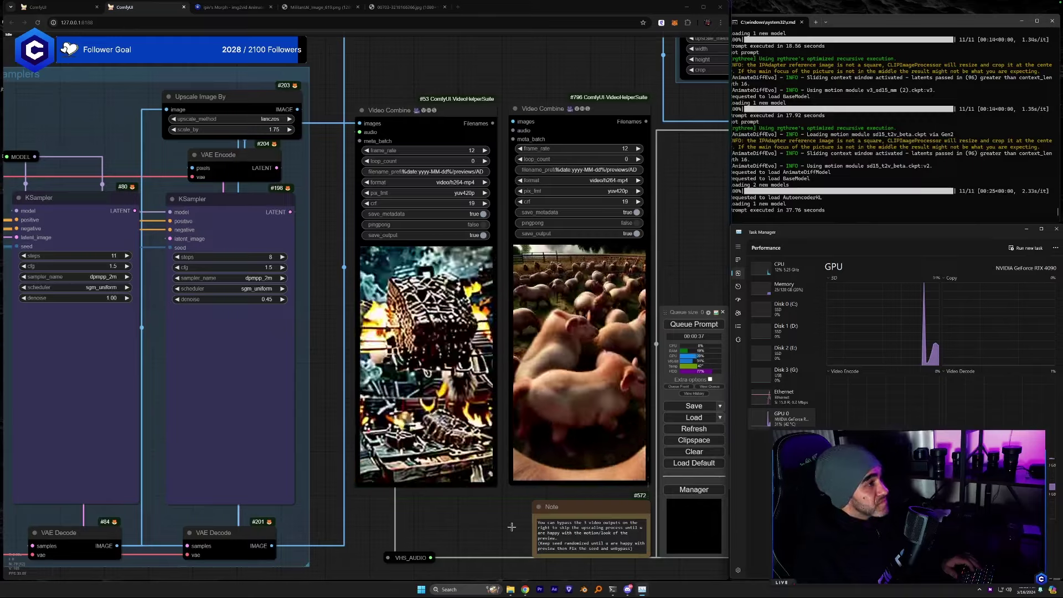
Set the cfg to 1 in both KSampler nodes of the Samplers group.
drag(471, 522, 558, 529)
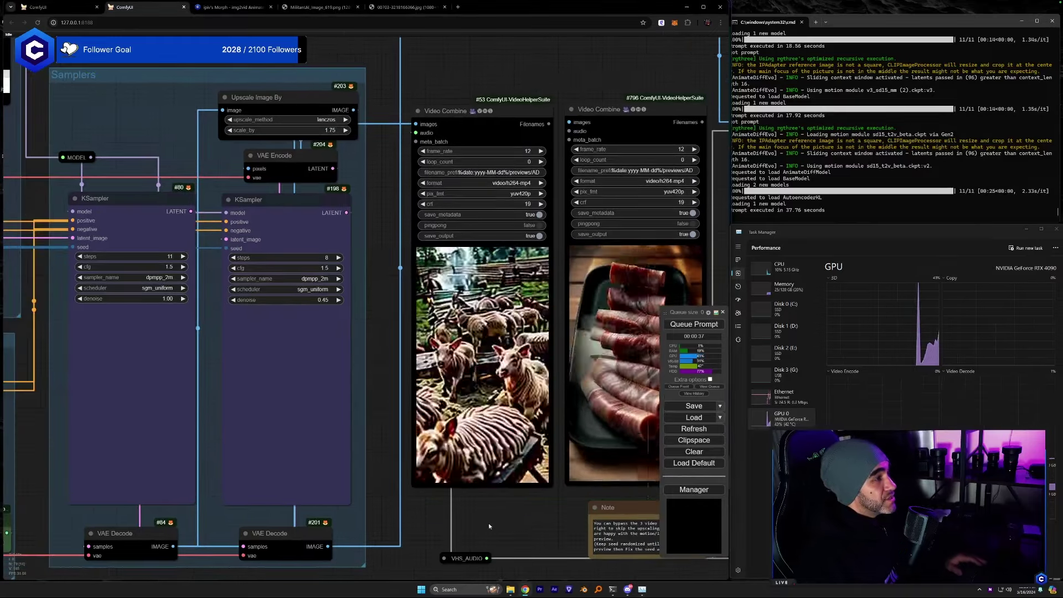
drag(310, 465, 531, 474)
scroll(142, 457, down, 1)
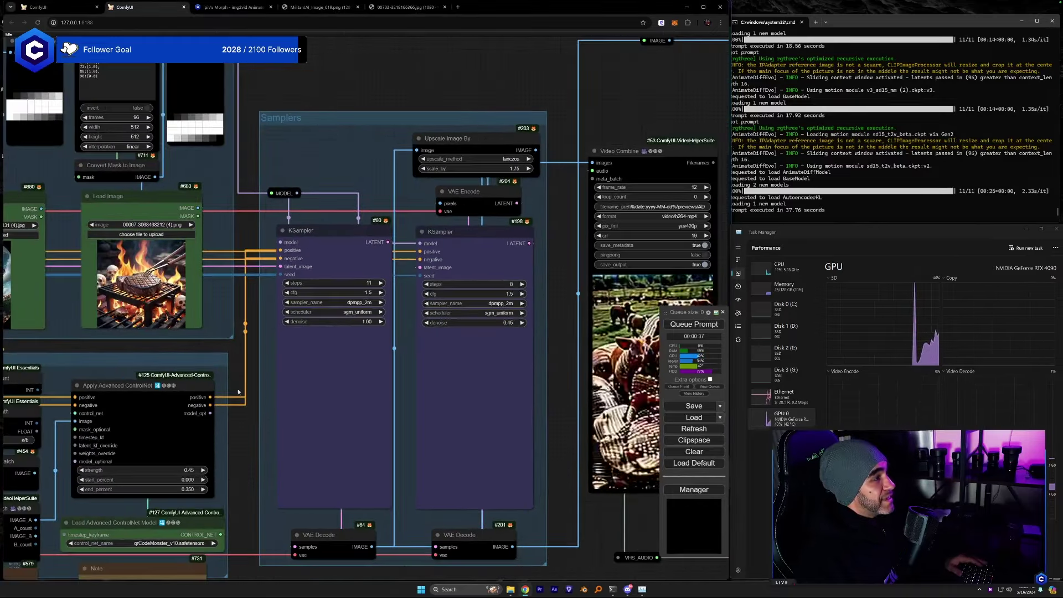
drag(239, 423, 94, 448)
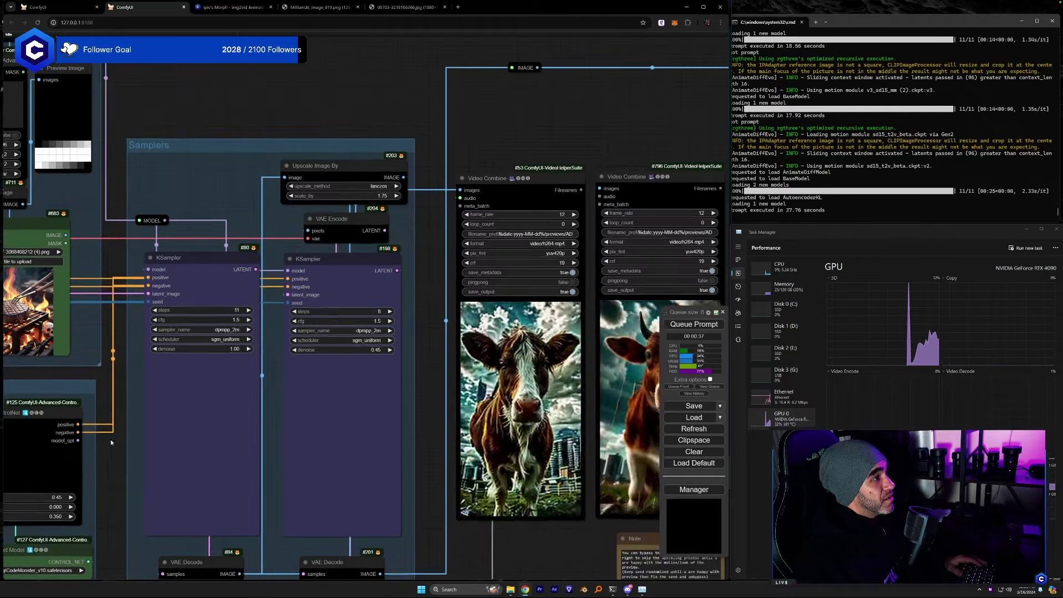
click(239, 321)
text(1)
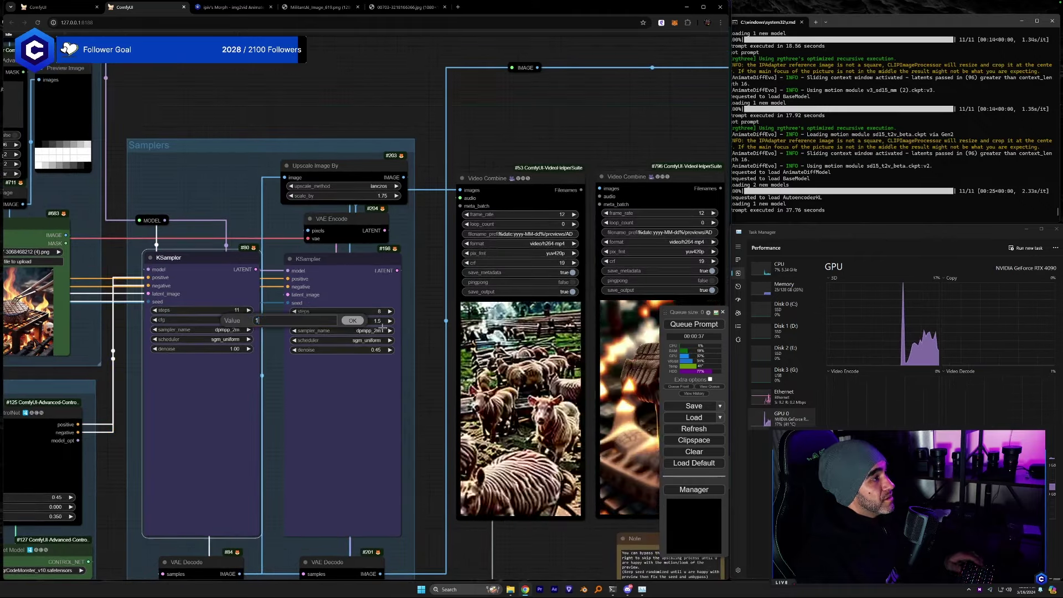
key(Return)
click(377, 321)
text(1)
key(Return)
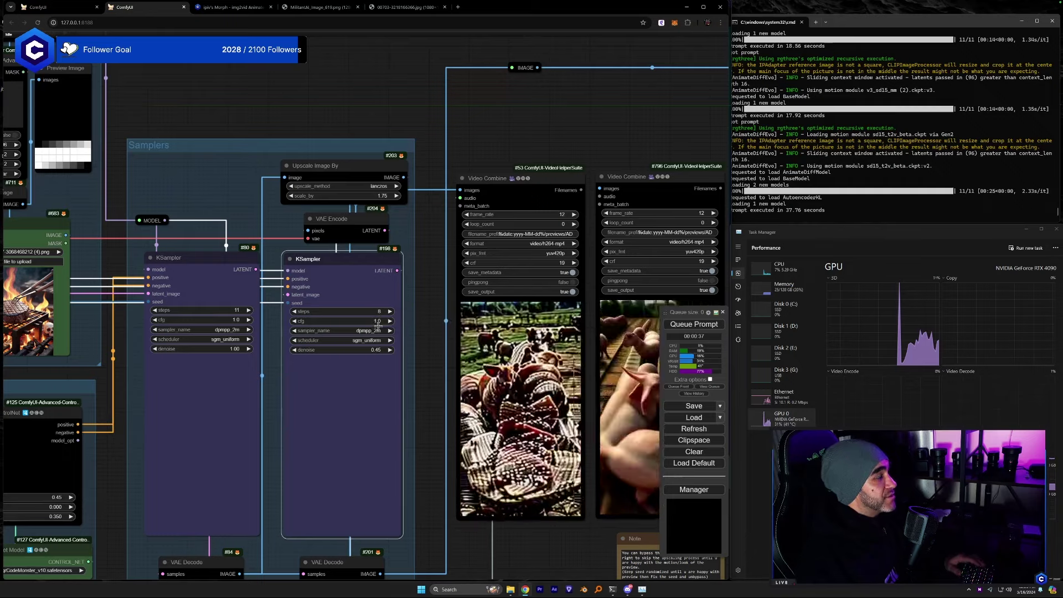
Set the Hyper-SD15-8steps LoRA strength to 1.00 and replace the LCM LoRA in the upper loader with animatediff v3_sd15_adapter.ckpt.
key(1)
drag(187, 478, 214, 470)
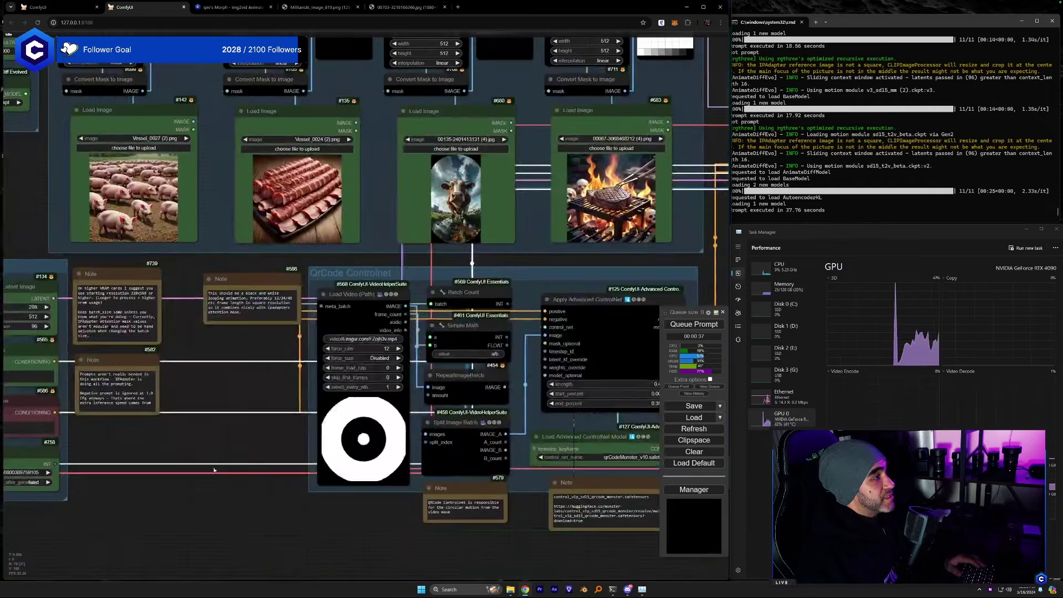
key(2)
drag(184, 537, 300, 496)
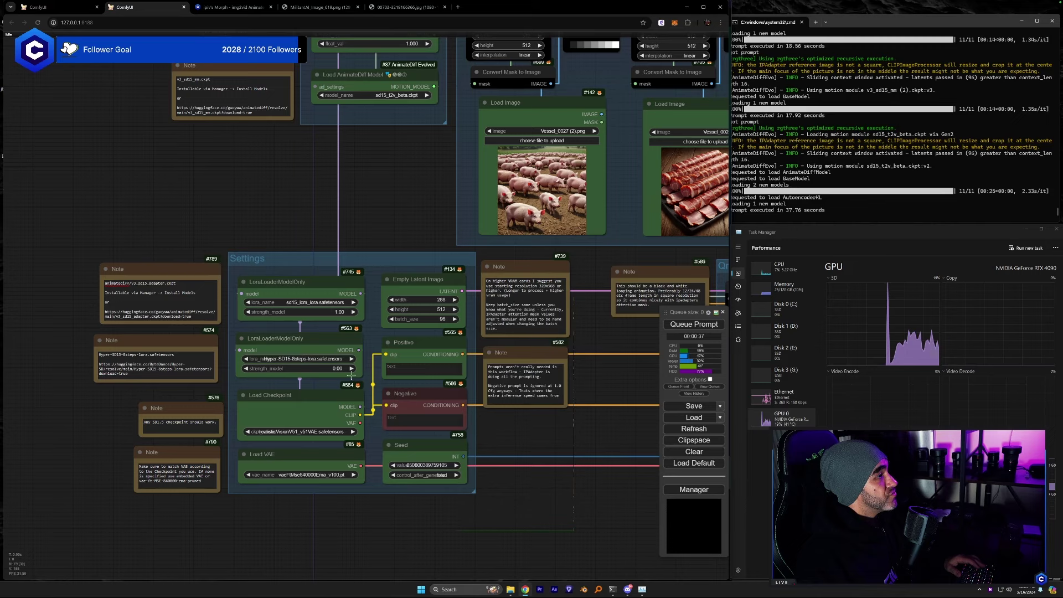
click(334, 302)
text(v3)
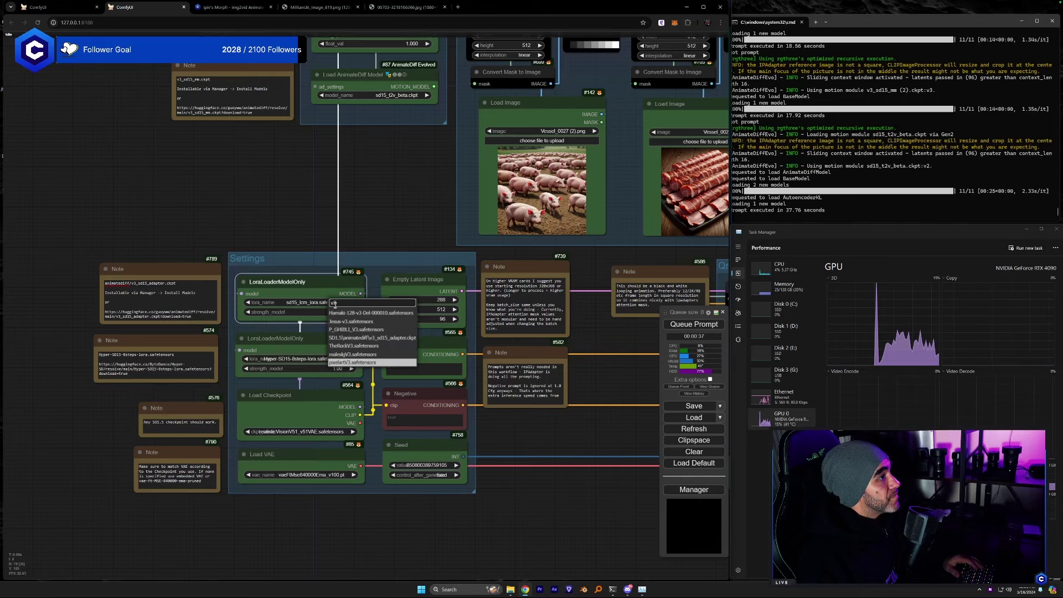
key(Return)
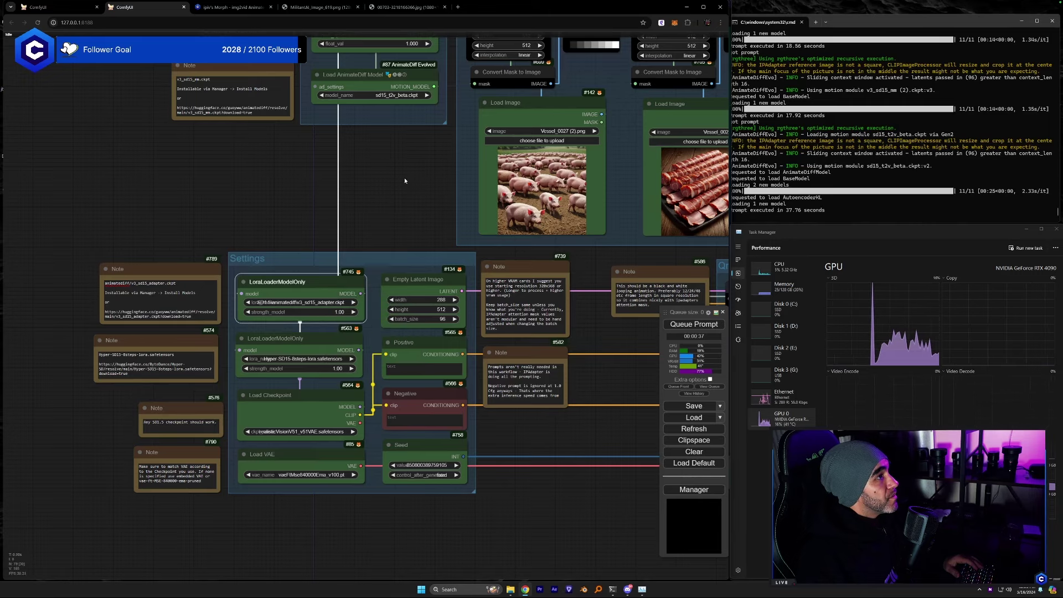
Choose v3_sd15_mm (2).ckpt as the motion model in the Load AnimateDiff Model node.
drag(404, 181, 375, 259)
click(376, 267)
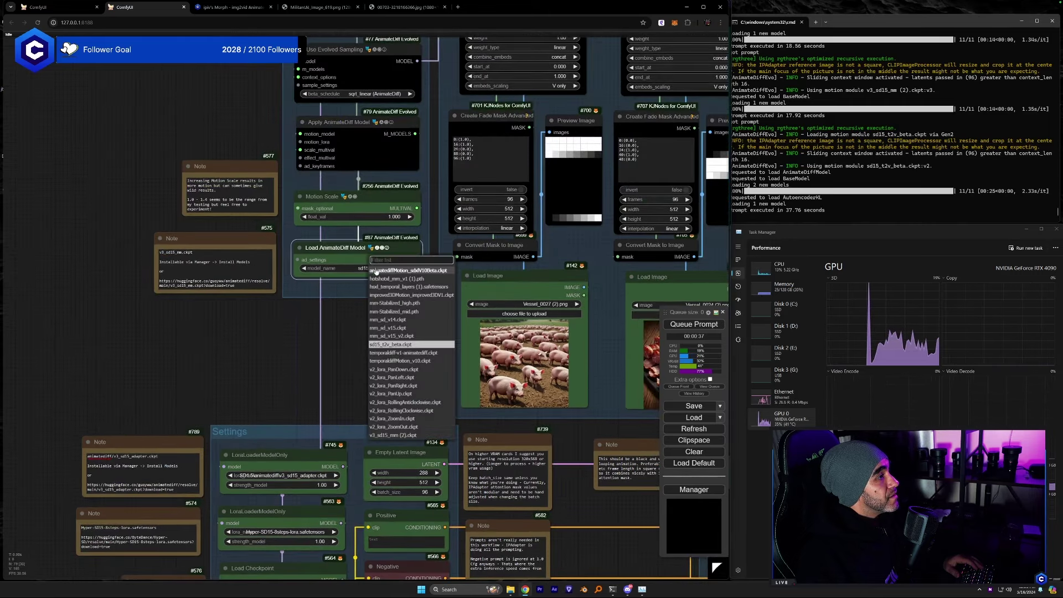
click(388, 434)
Set the batch_size of the Empty Latent Image node to 120.
drag(356, 357, 163, 359)
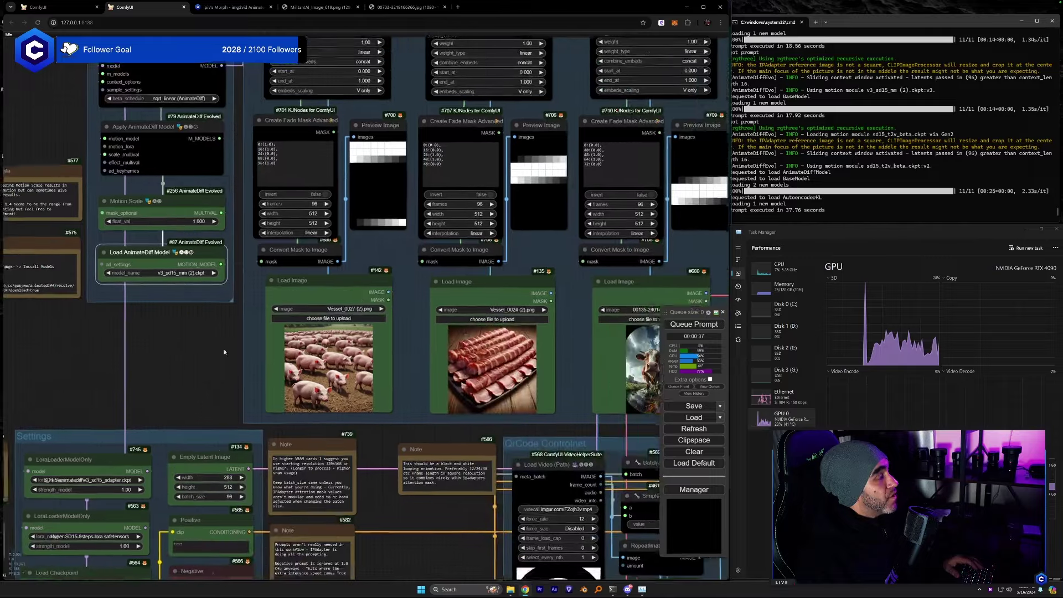
scroll(581, 315, down, 3)
scroll(581, 314, left, 4)
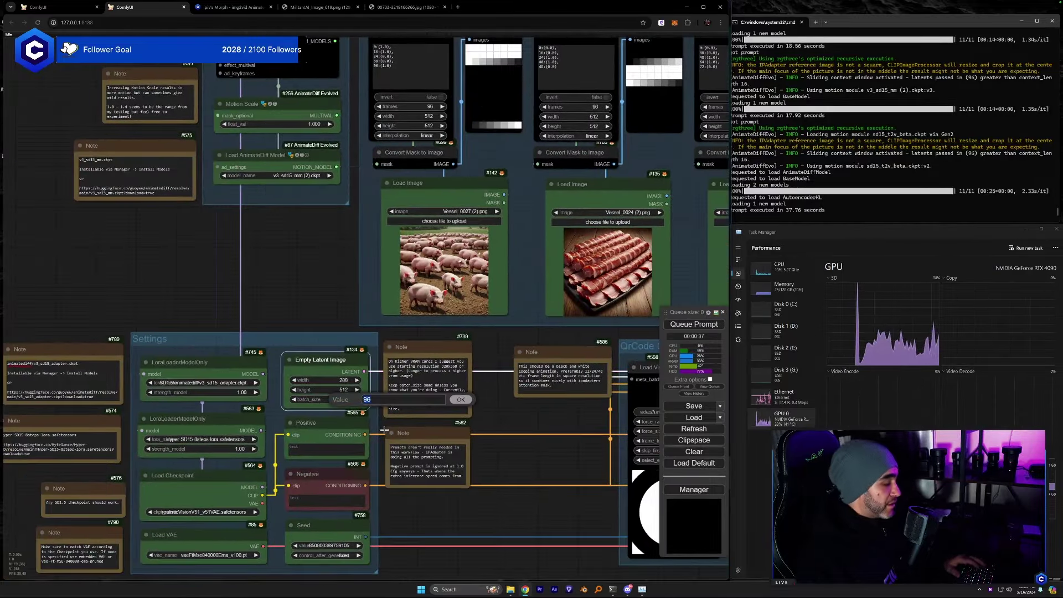
key(Return)
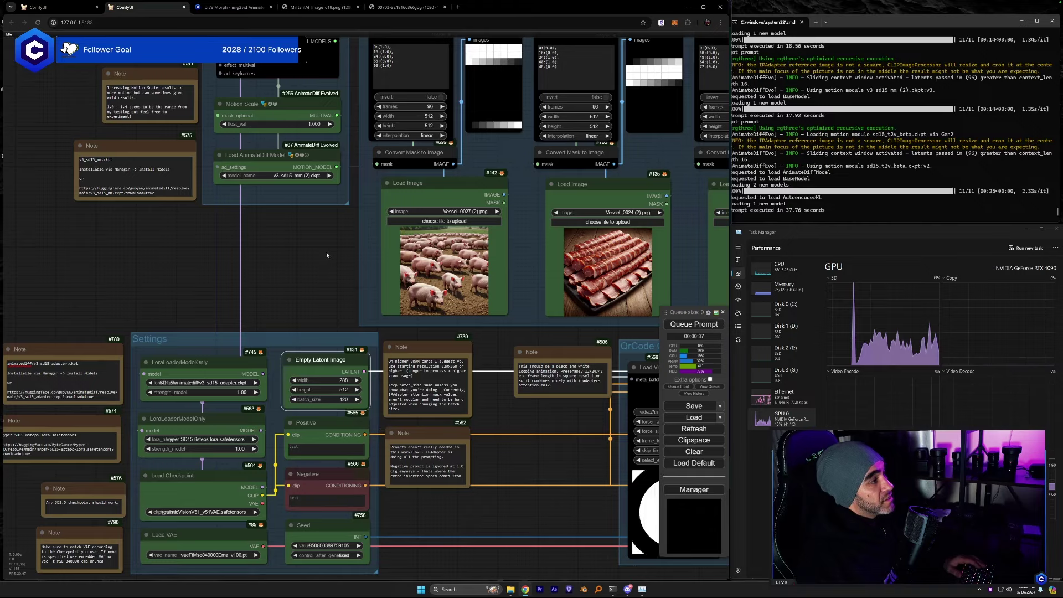
Set the frames value to 120 in all four Create Fade Mask Advanced nodes.
scroll(327, 251, up, 5)
scroll(315, 252, right, 3)
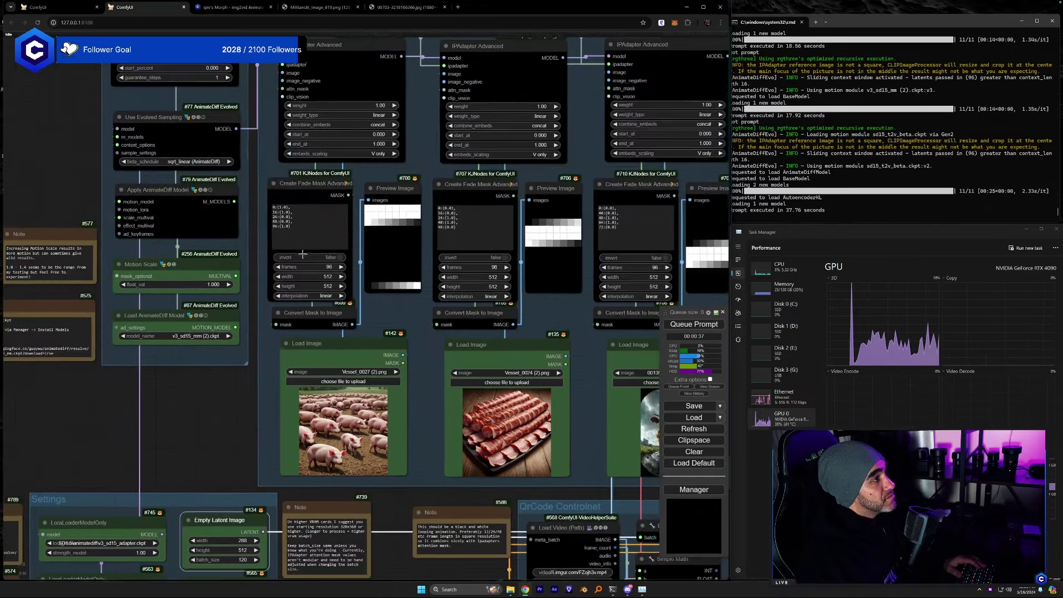
click(329, 268)
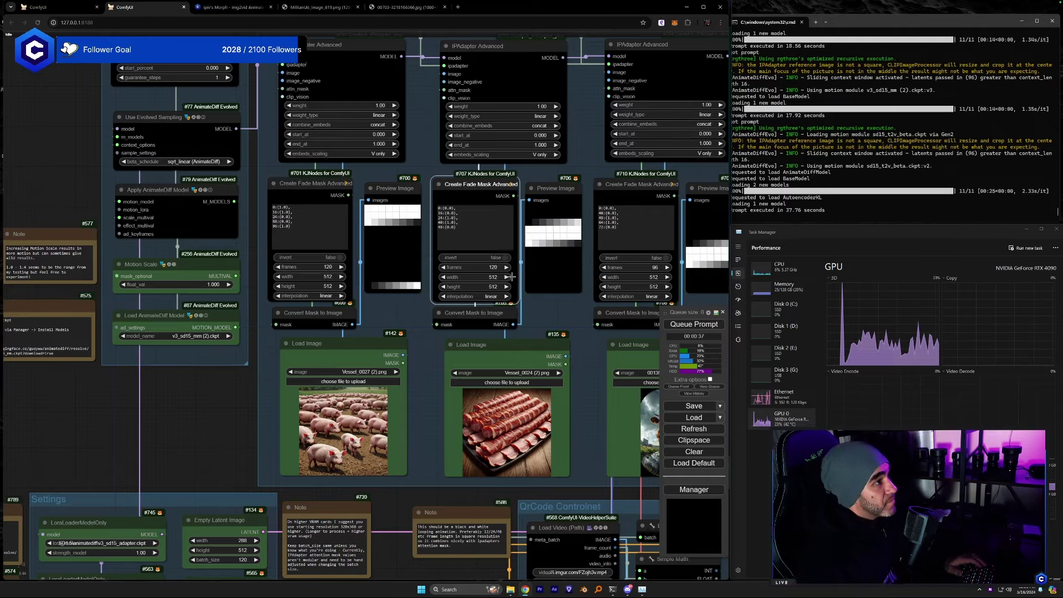
scroll(468, 313, right, 8)
click(334, 262)
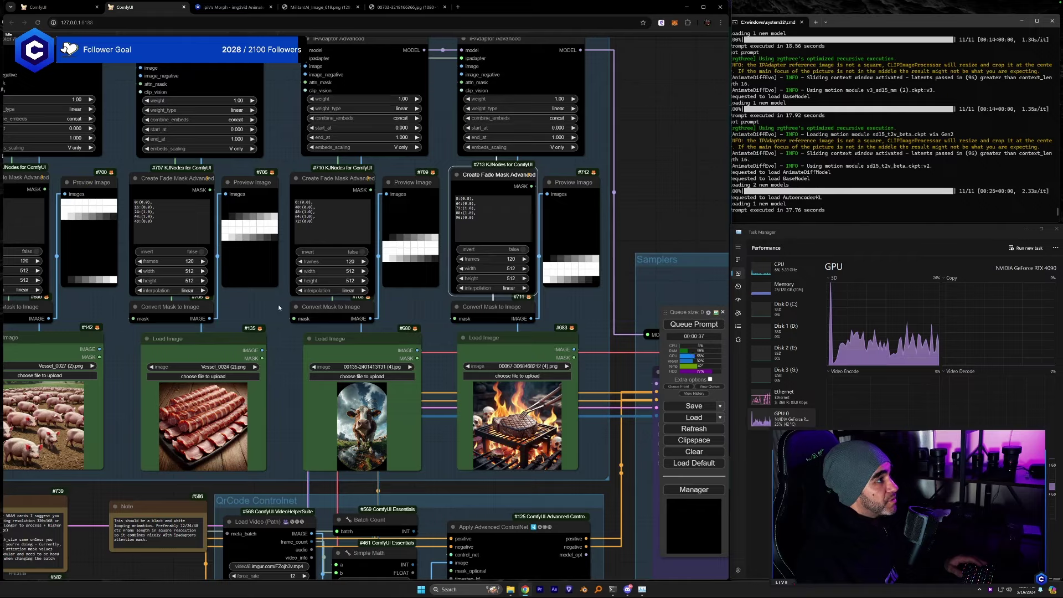
Recheck the model and latent settings, and queue the prompt with the v3 motion model, v3 adapter LoRA and 120 frames.
scroll(278, 307, left, 15)
scroll(279, 308, down, 4)
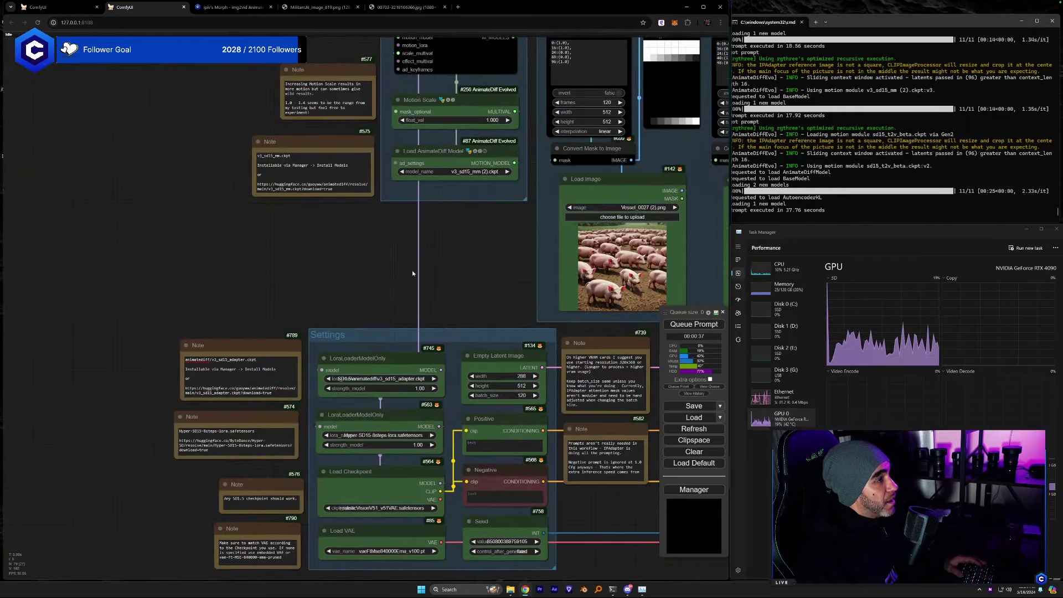
scroll(317, 298, right, 5)
scroll(317, 298, up, 1)
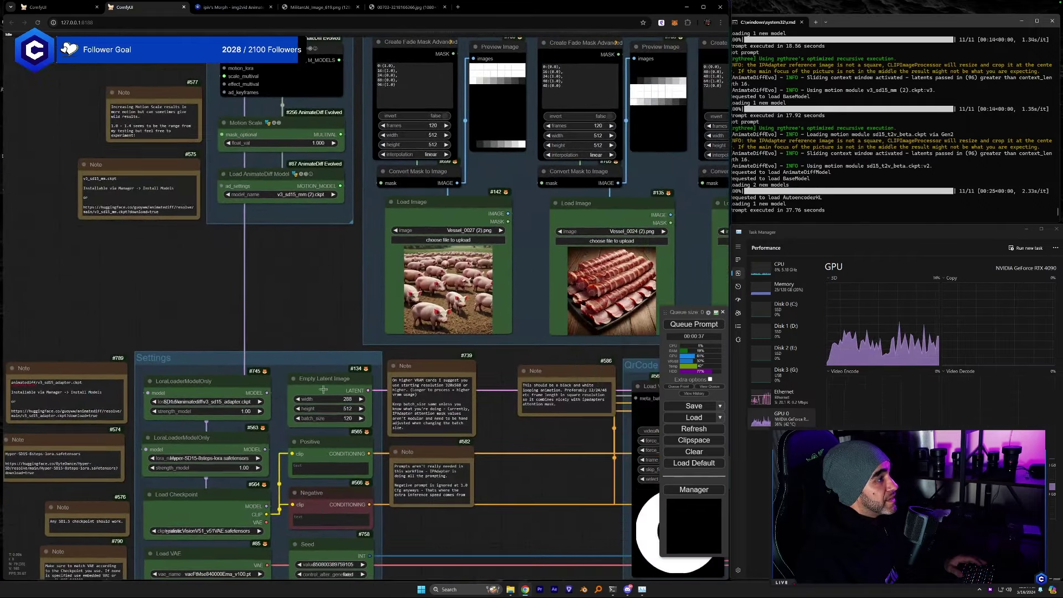
drag(318, 389, 319, 389)
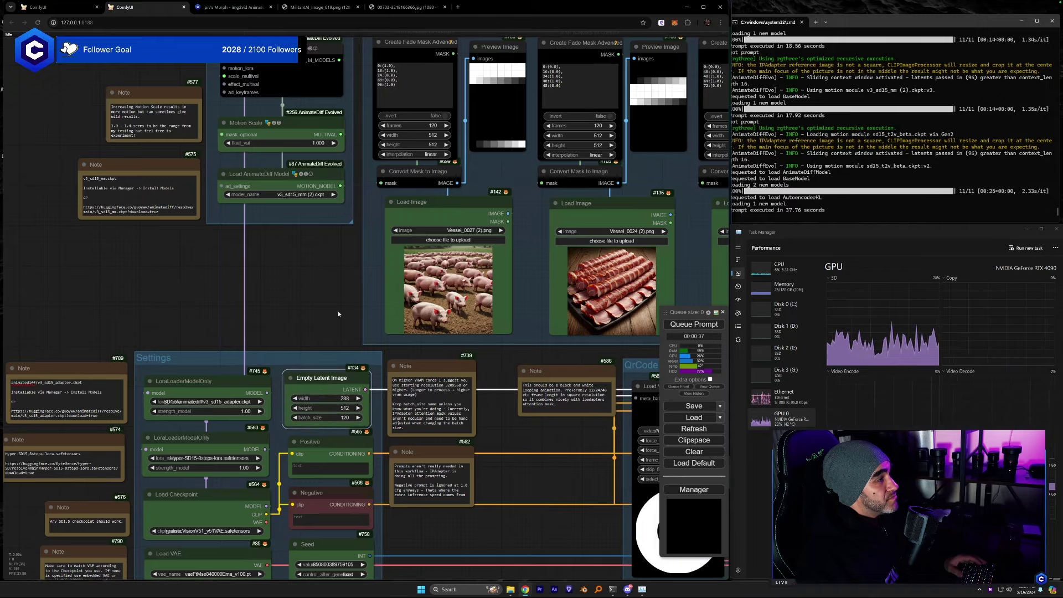
drag(338, 313, 295, 331)
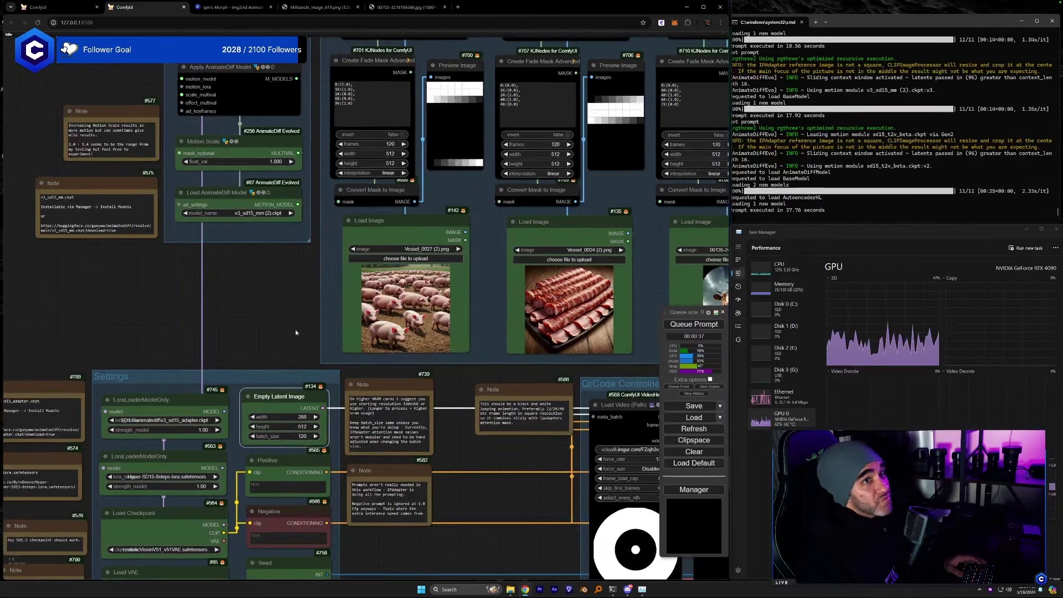
scroll(295, 333, right, 6)
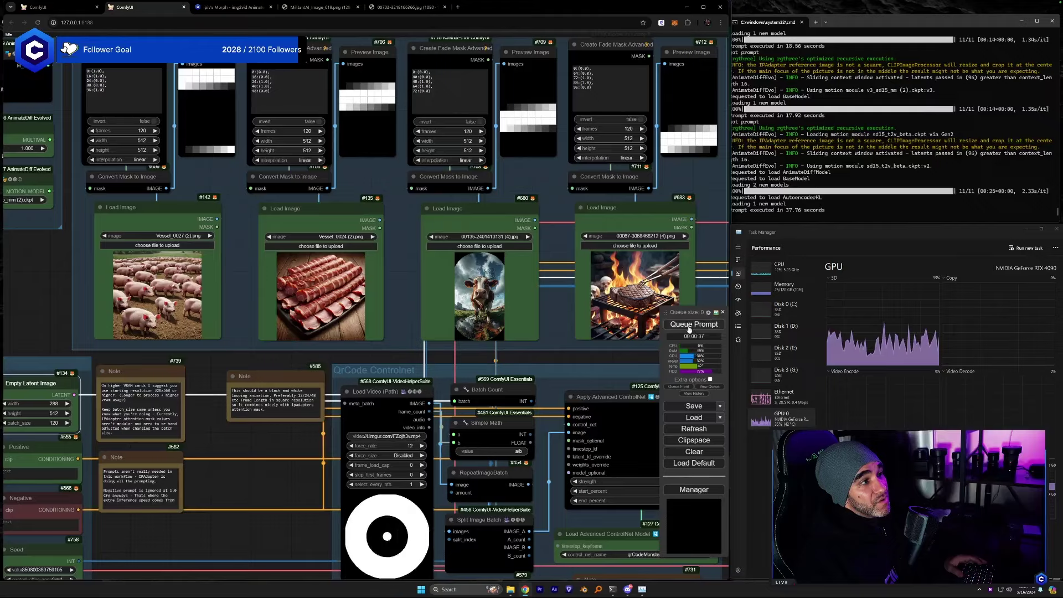
click(689, 325)
drag(711, 252, 460, 205)
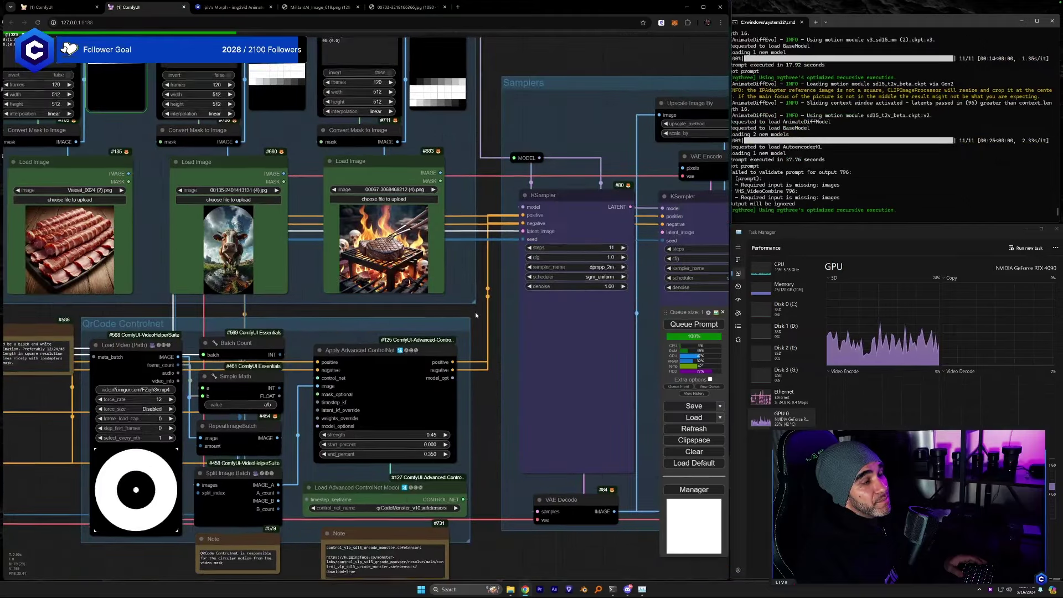
drag(475, 314, 479, 357)
scroll(479, 356, left, 4)
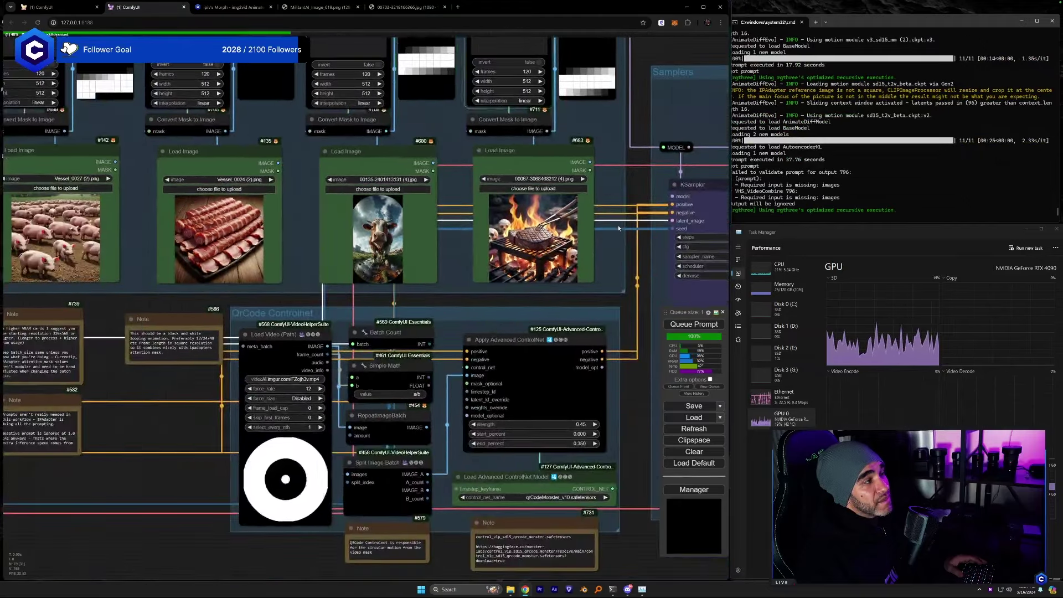
Move the Task Manager window to the top of the screen and enlarge the File Explorer window beneath it.
drag(614, 228, 390, 224)
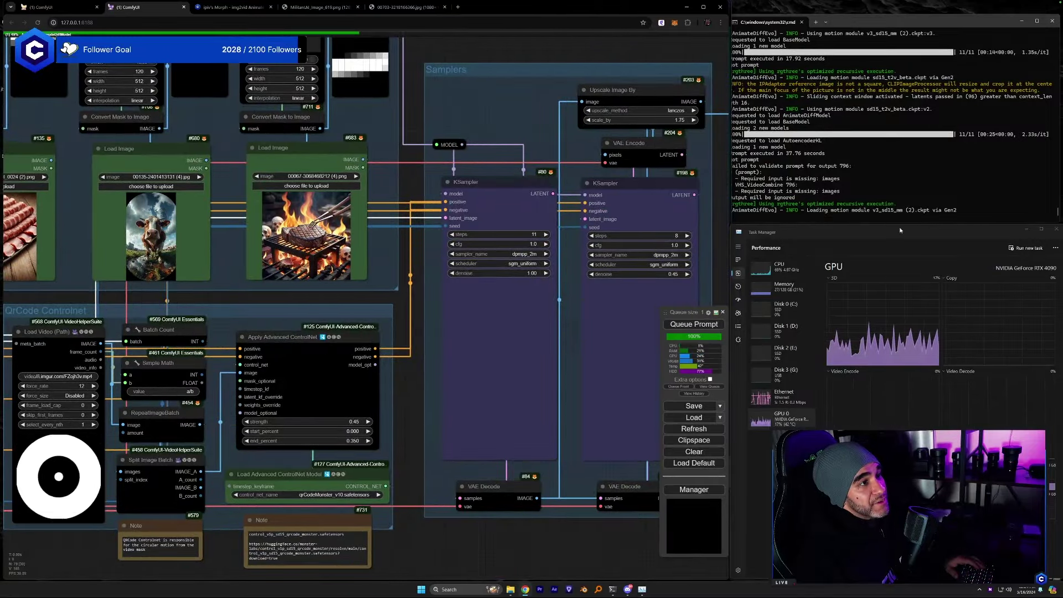
drag(895, 227, 897, 9)
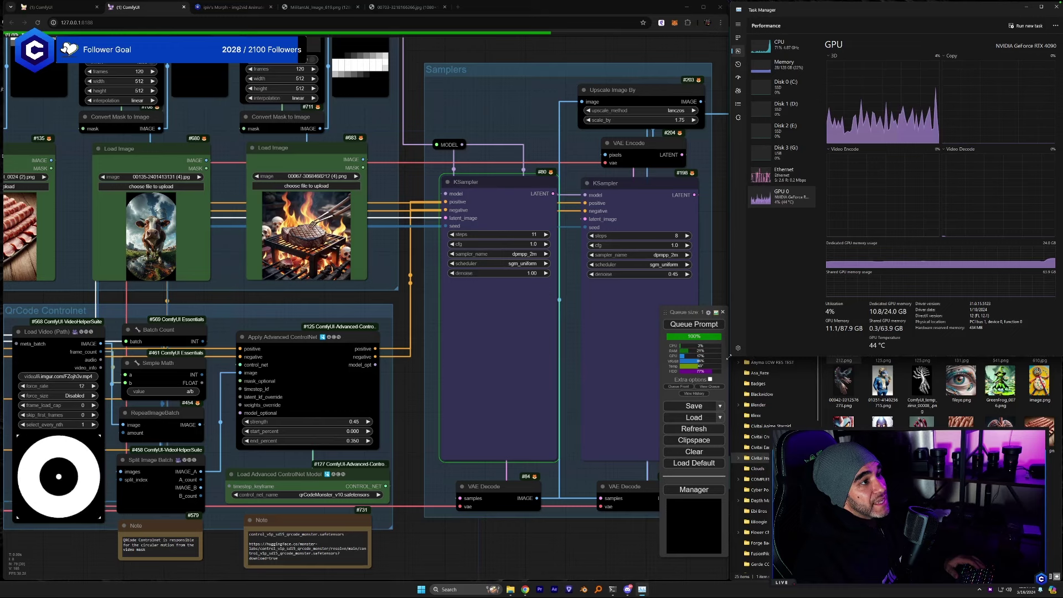
drag(728, 357, 729, 225)
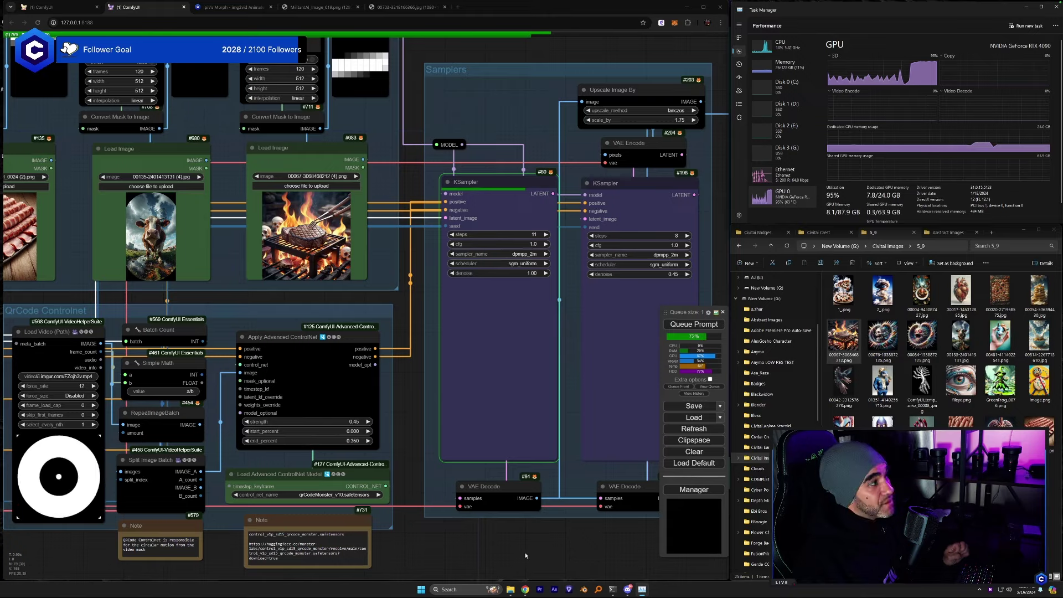
Review the workflow settings during the render, and compare the 120-frame preview with the one kept in the copied Video Combine node.
drag(276, 563, 476, 540)
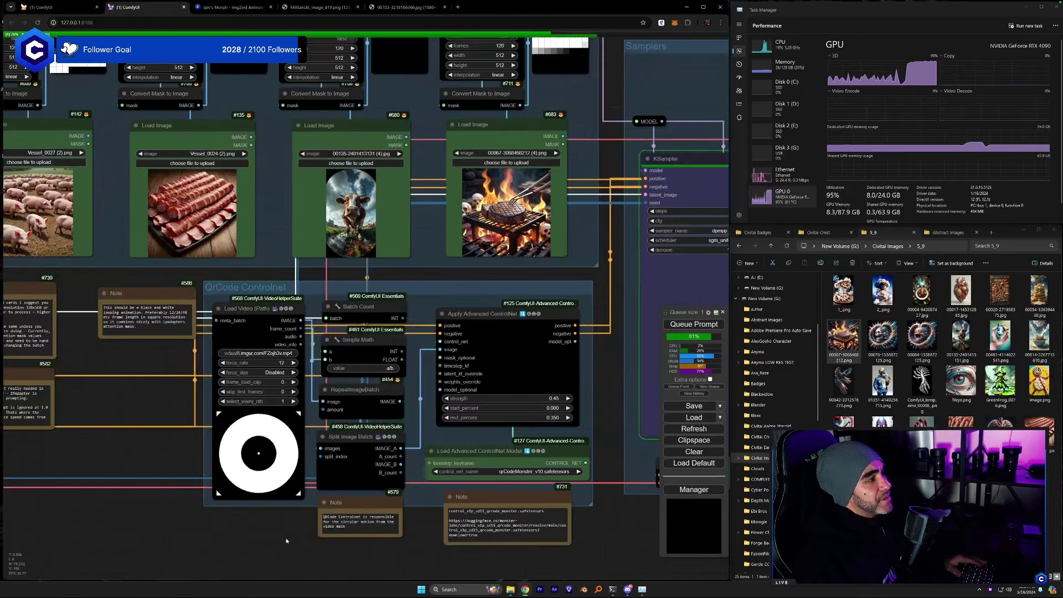
drag(286, 541, 594, 528)
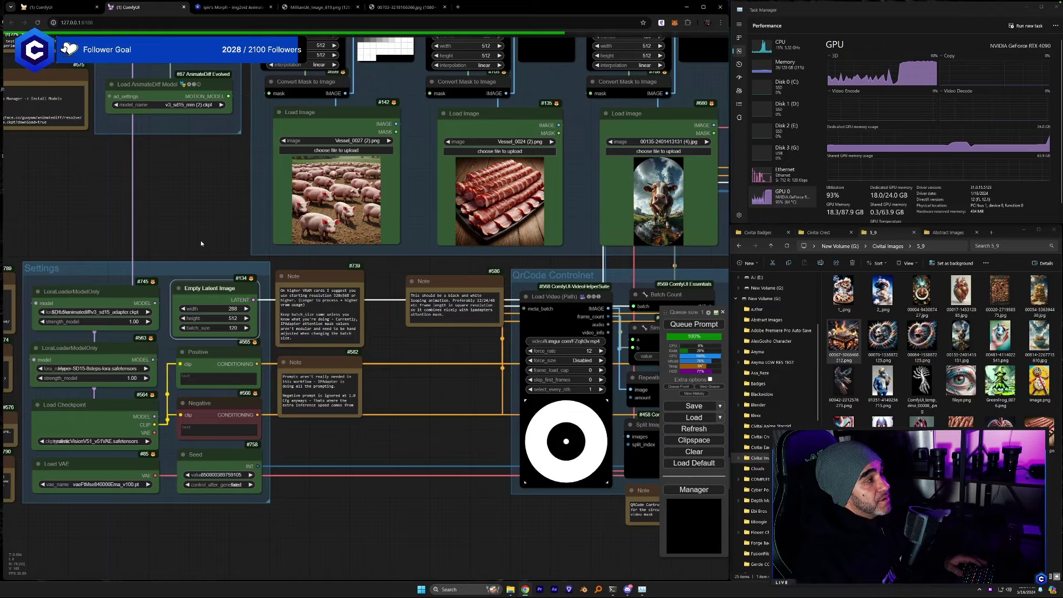
scroll(200, 240, down, 2)
scroll(265, 205, up, 2)
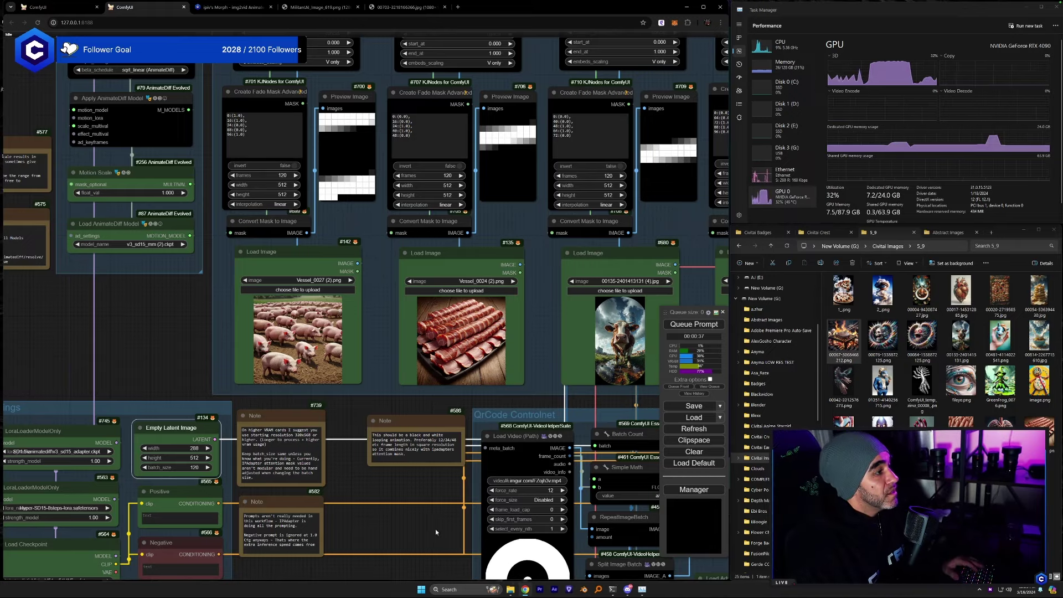
scroll(436, 532, right, 5)
scroll(508, 334, right, 7)
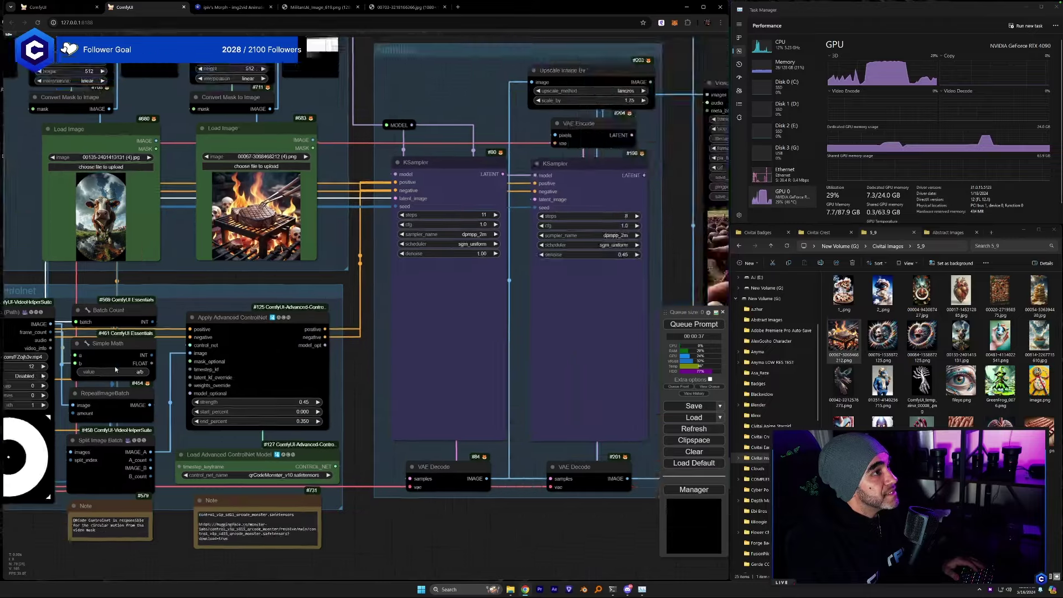
scroll(487, 475, up, 5)
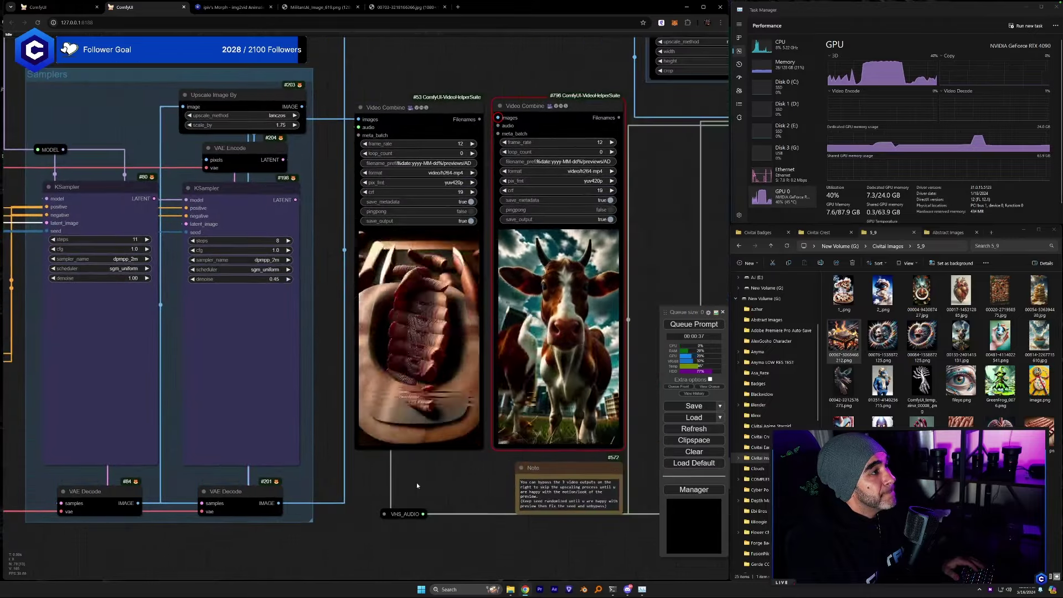
scroll(450, 530, up, 1)
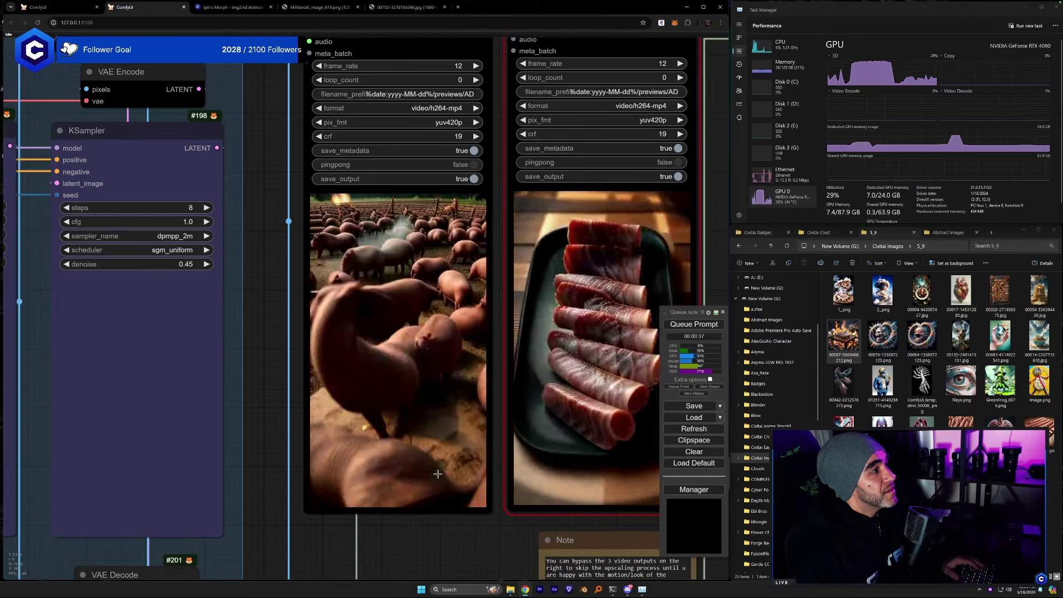
drag(475, 475, 395, 485)
scroll(396, 485, down, 3)
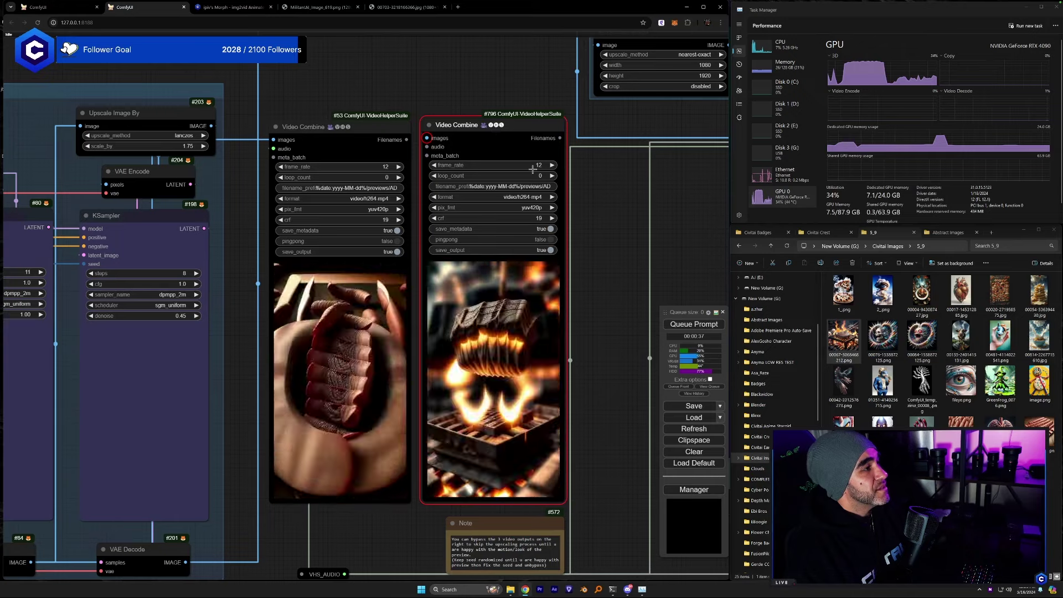
Delete the copied, unconnected Video Combine node beside the main preview output.
key(Delete)
drag(390, 544, 655, 473)
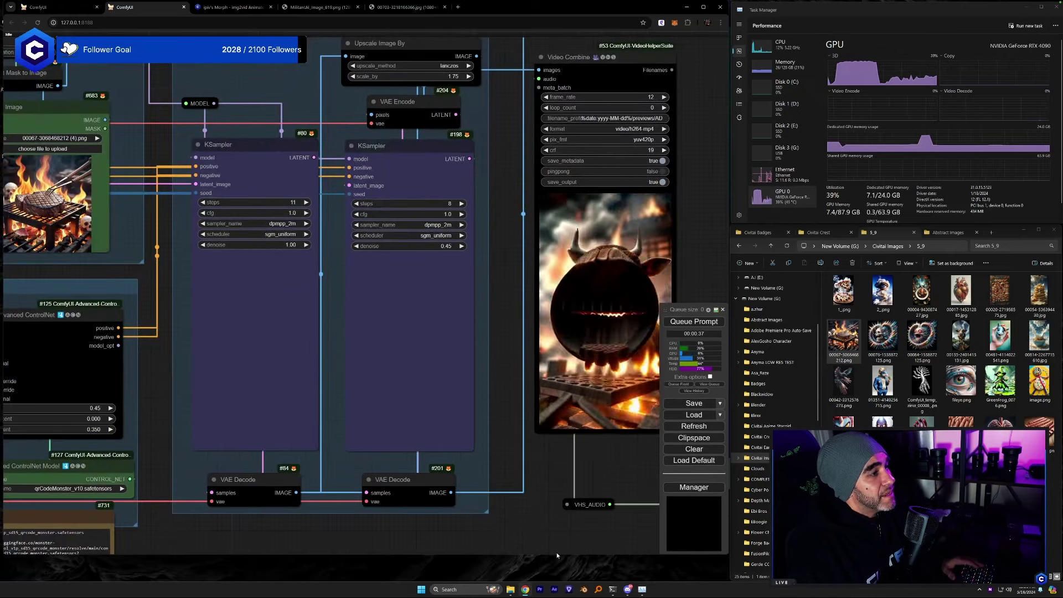
drag(554, 555, 553, 579)
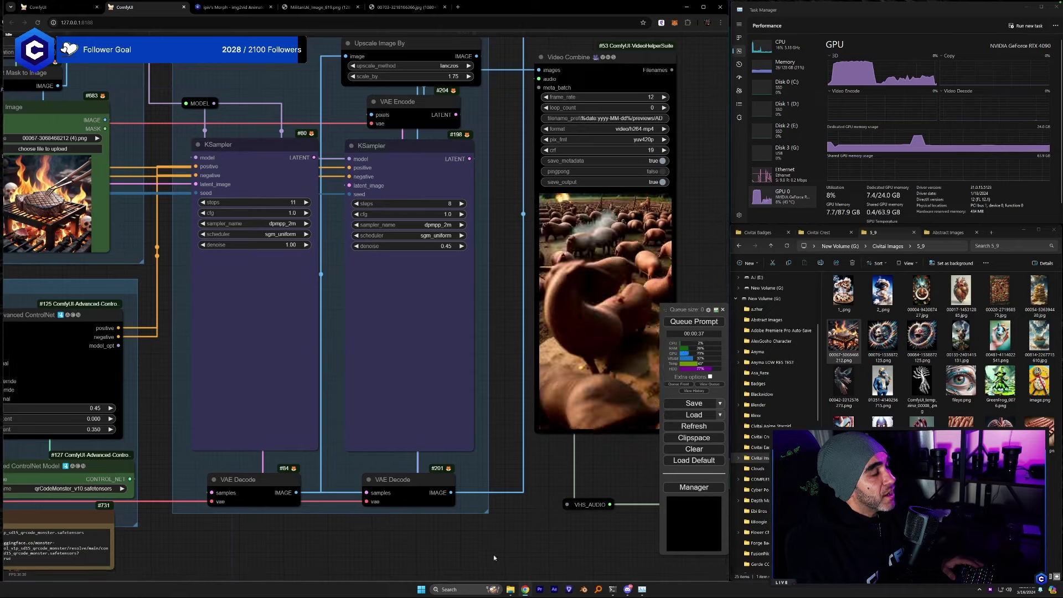
drag(493, 553, 764, 536)
Browse to the VECTORS folder on New Volume (G:) in File Explorer and show its contents as large icons.
click(946, 234)
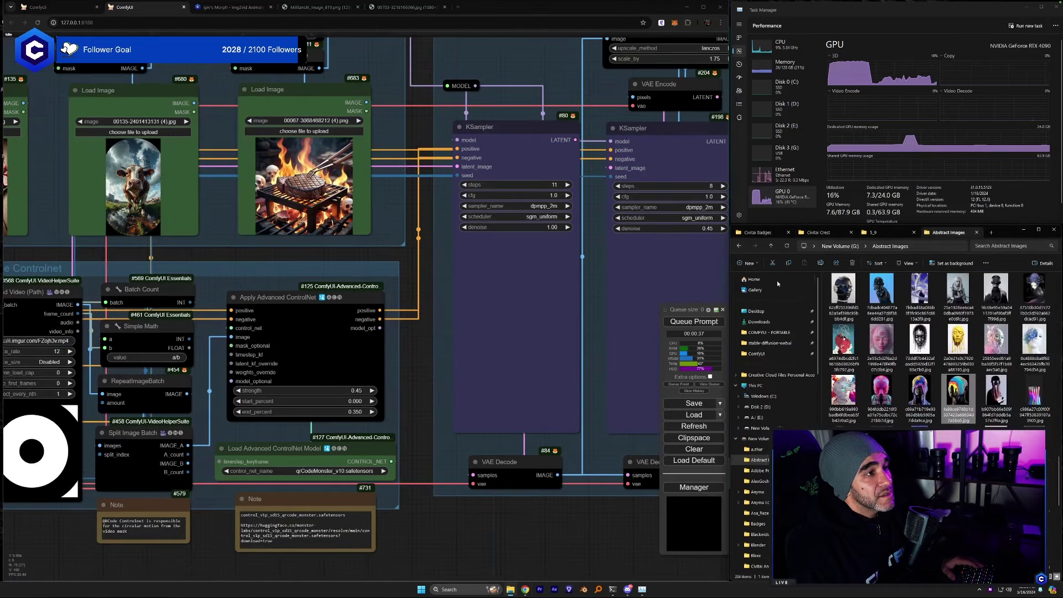
click(738, 245)
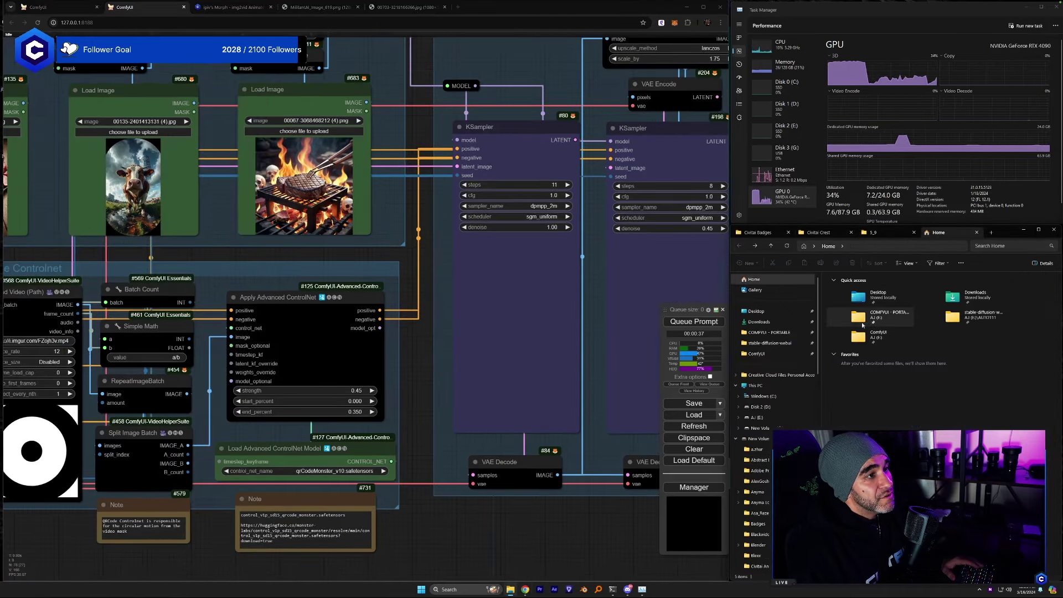
click(758, 428)
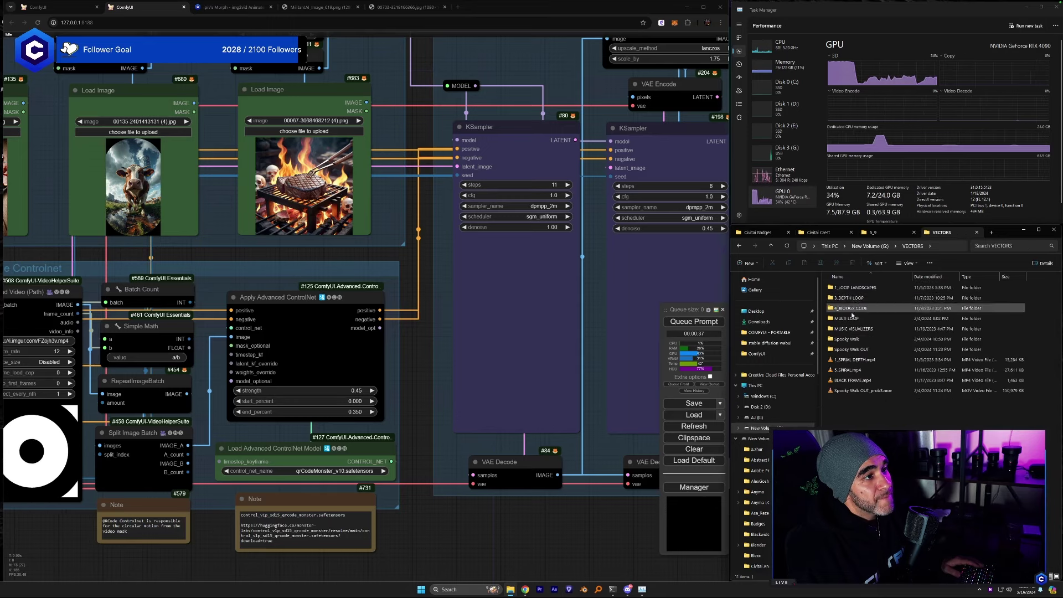
click(908, 264)
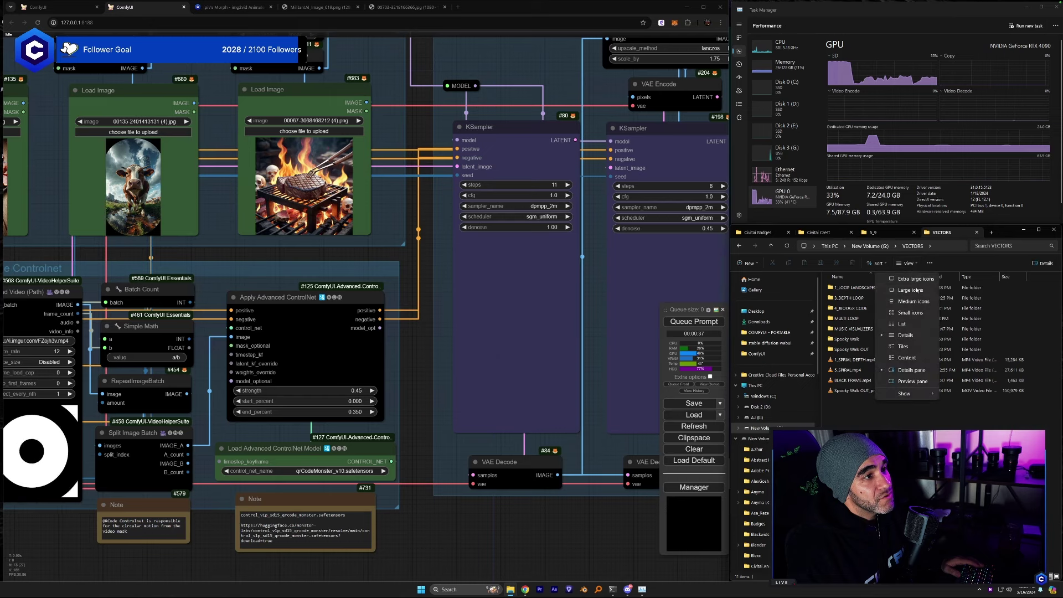
click(916, 290)
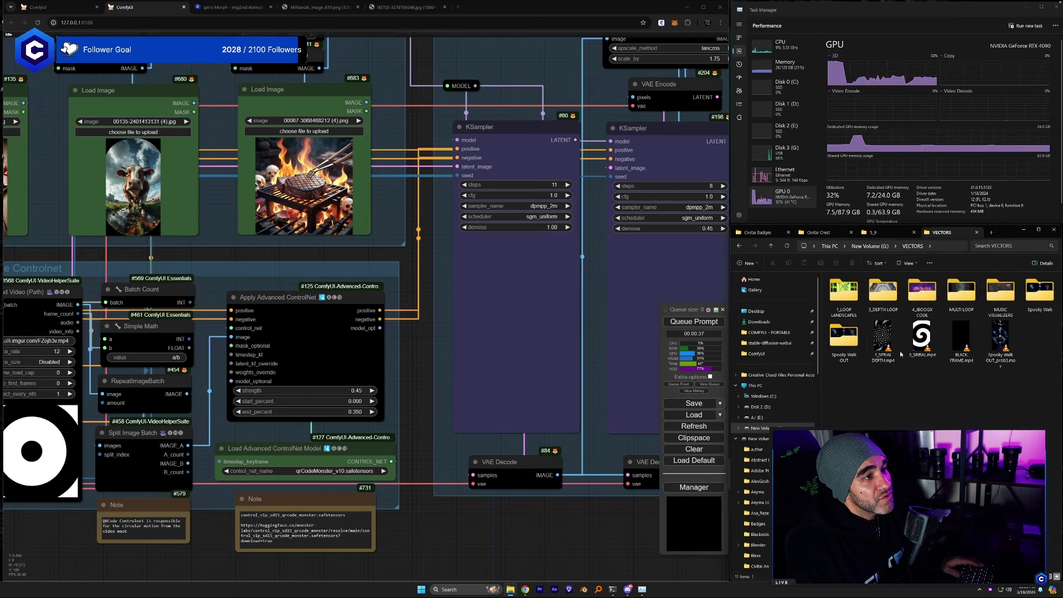
Preview the spiral depth video, BLACK FRAME.mp4 and 1_LOOP.mp4 from the 1_LOOP LANDSCAPES folder, closing each one after viewing.
double_click(882, 341)
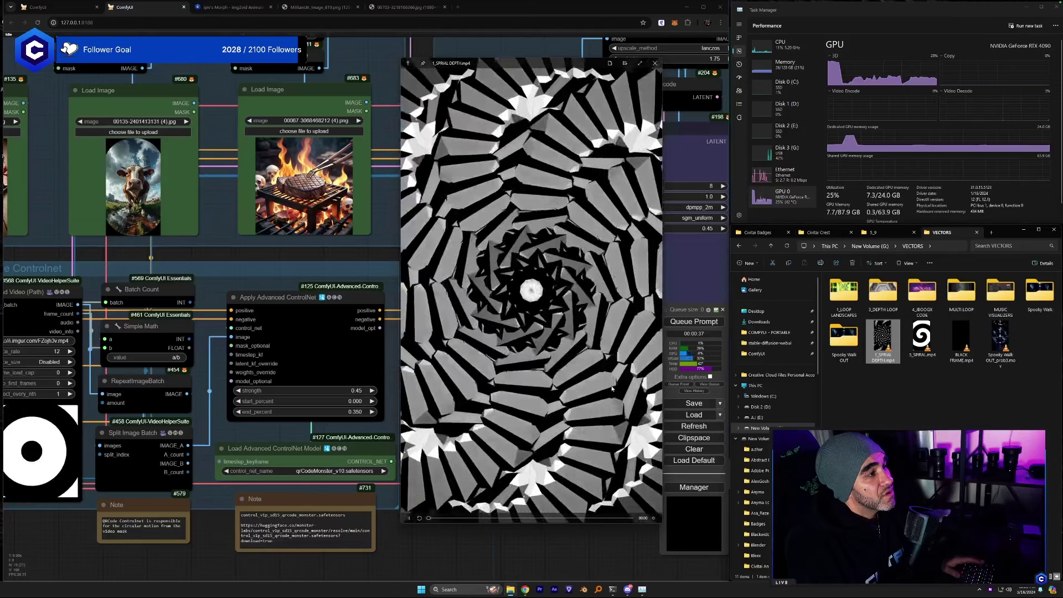
key(Escape)
double_click(970, 342)
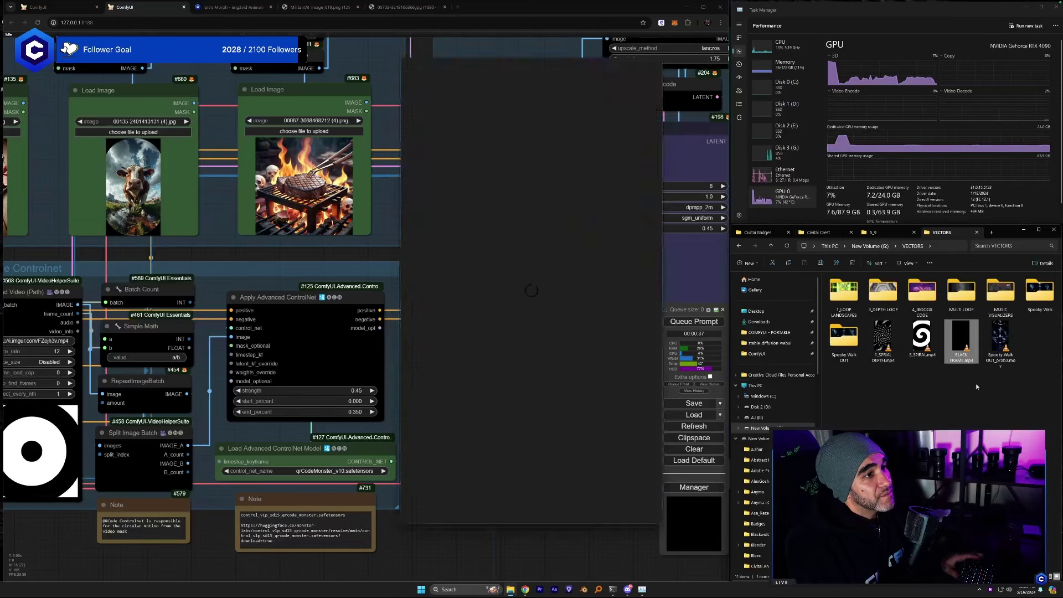
key(Escape)
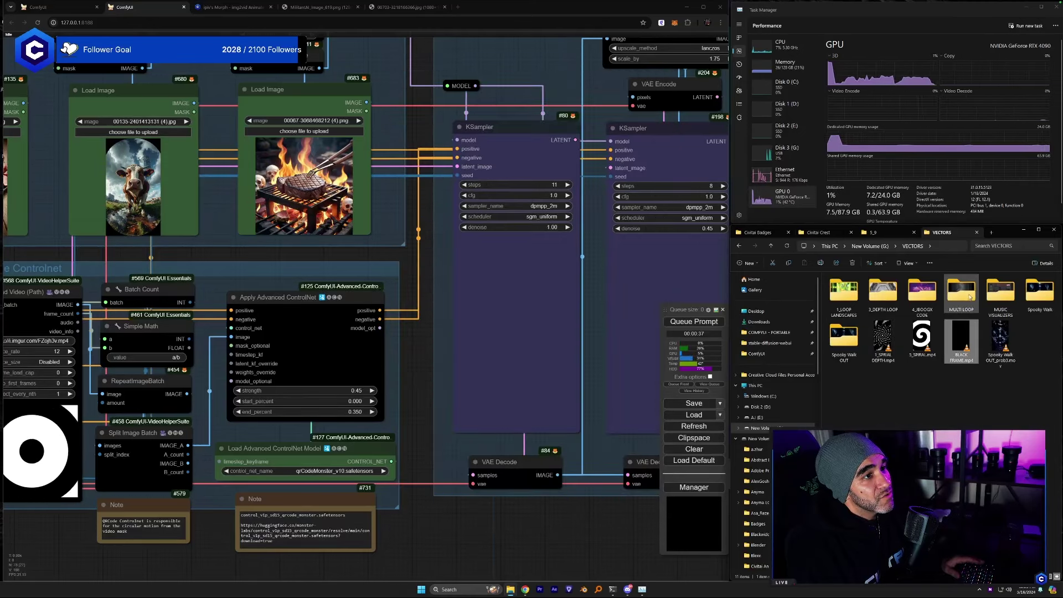
double_click(843, 293)
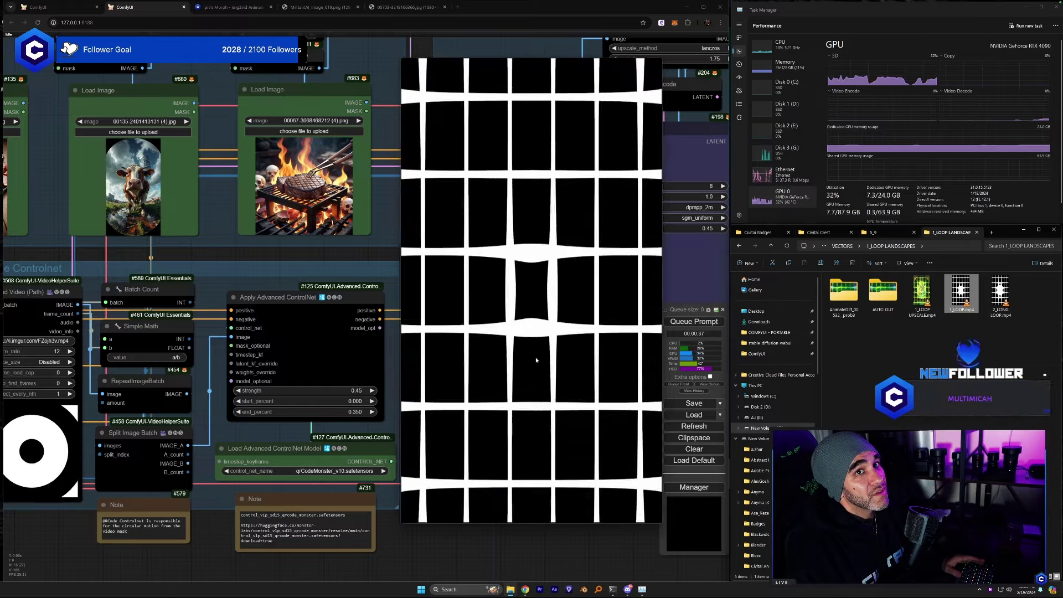
key(alt+F4)
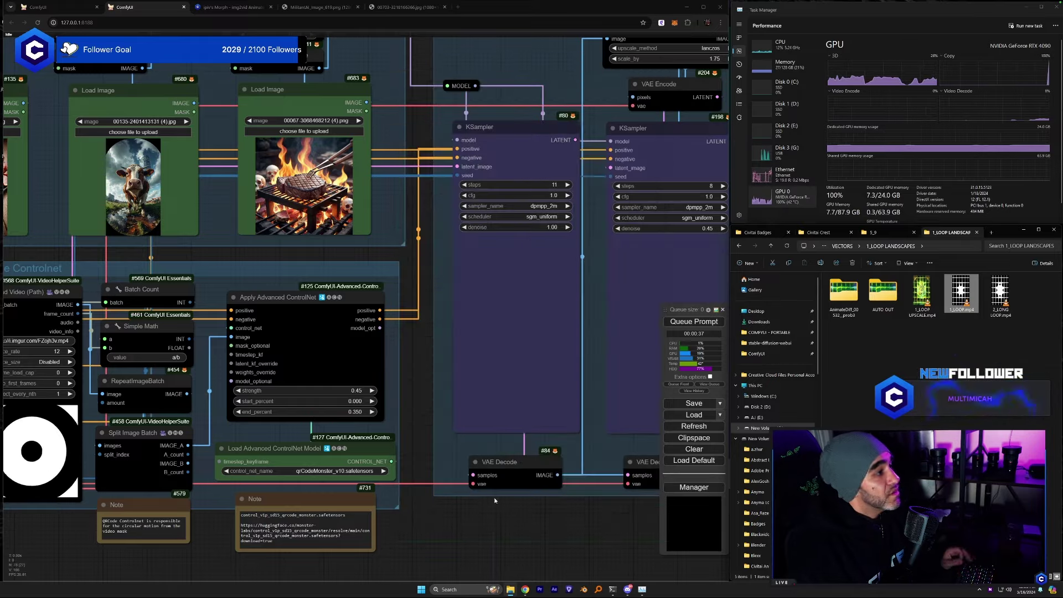
Inspect the mask video's URL in the Load Video (Path) node of the QrCode Controlnet group.
scroll(128, 377, down, 5)
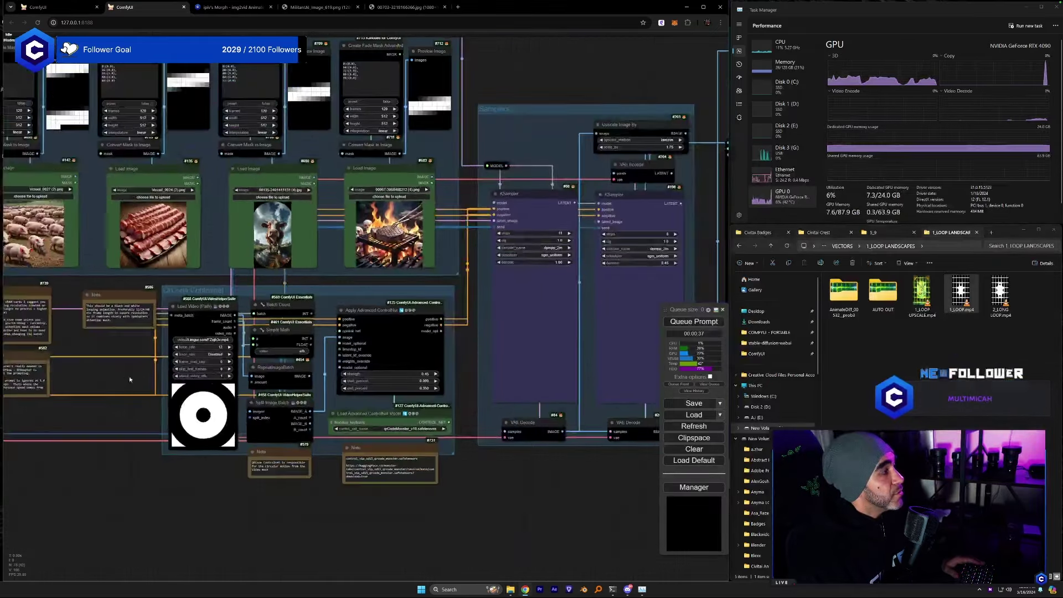
scroll(129, 377, up, 5)
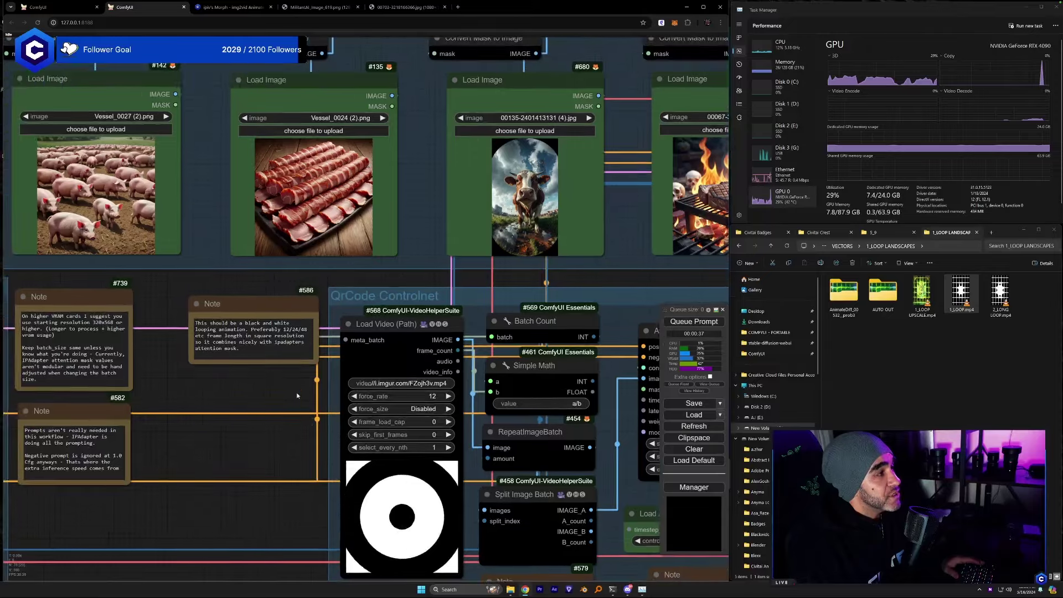
drag(297, 395, 282, 369)
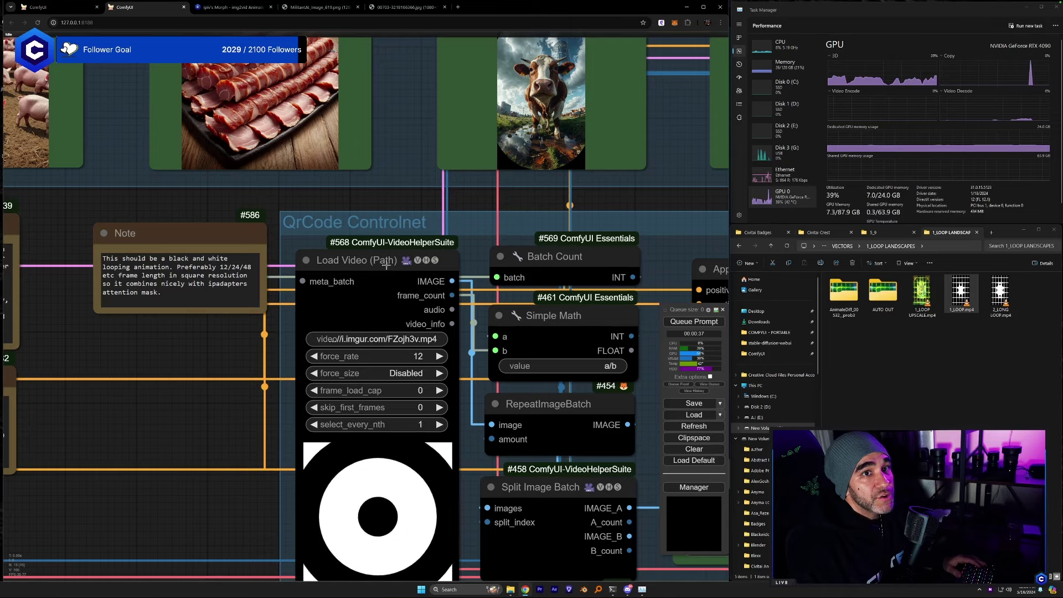
click(370, 338)
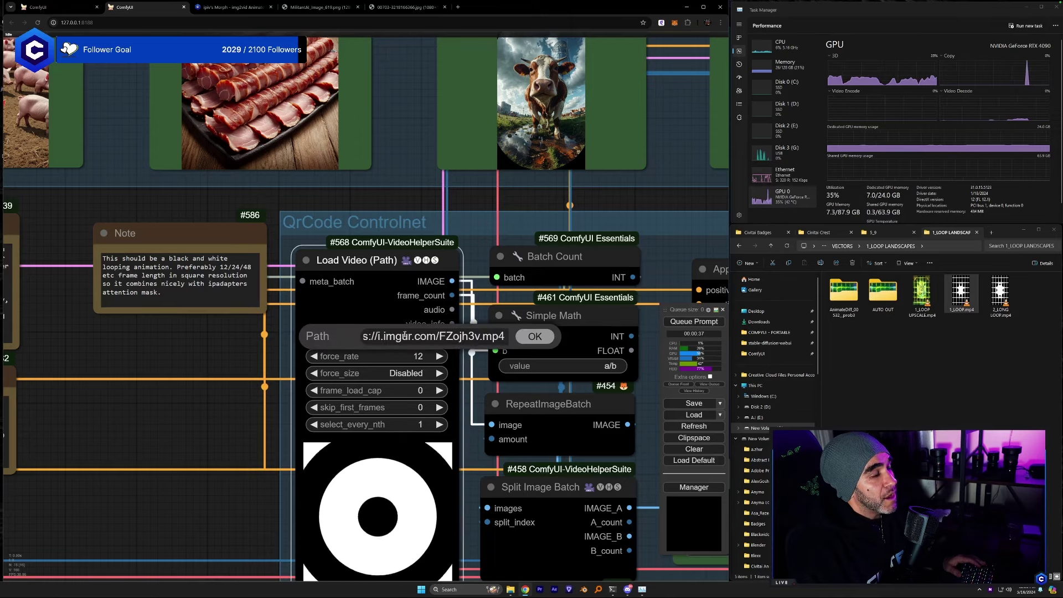
drag(464, 336, 399, 336)
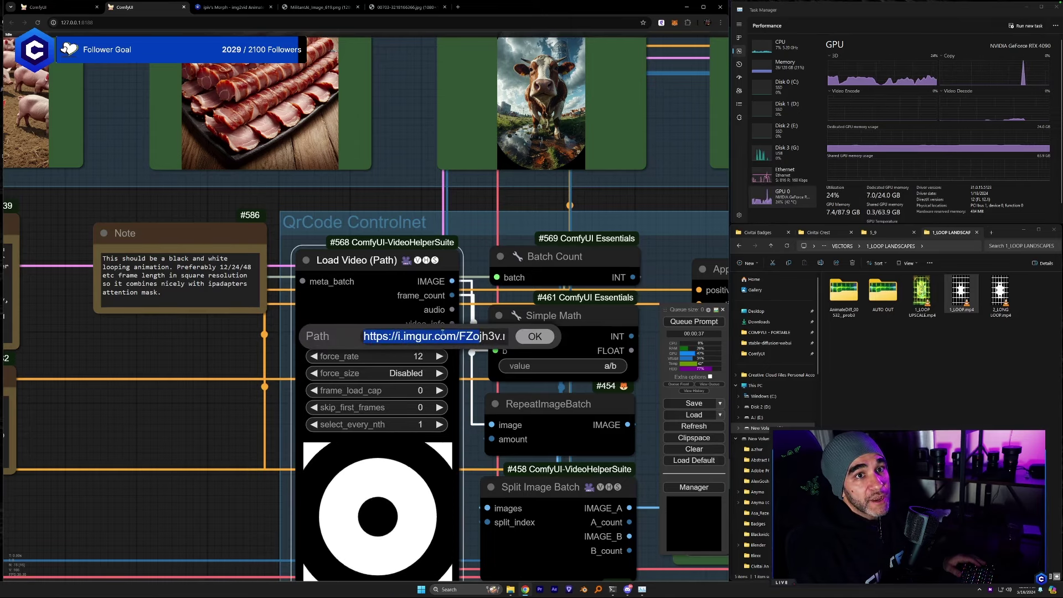
click(520, 340)
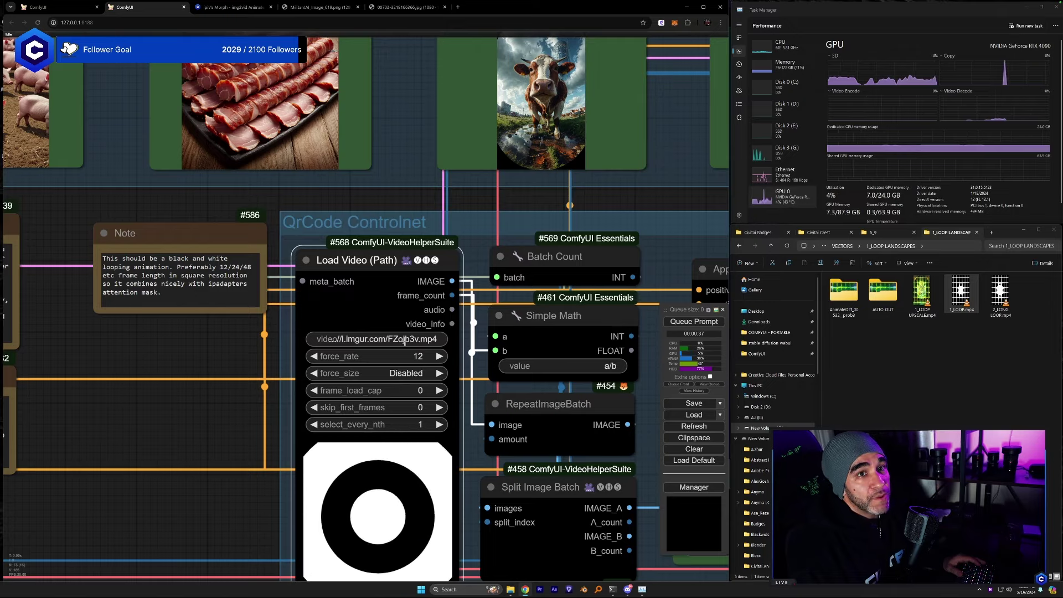
scroll(211, 406, down, 3)
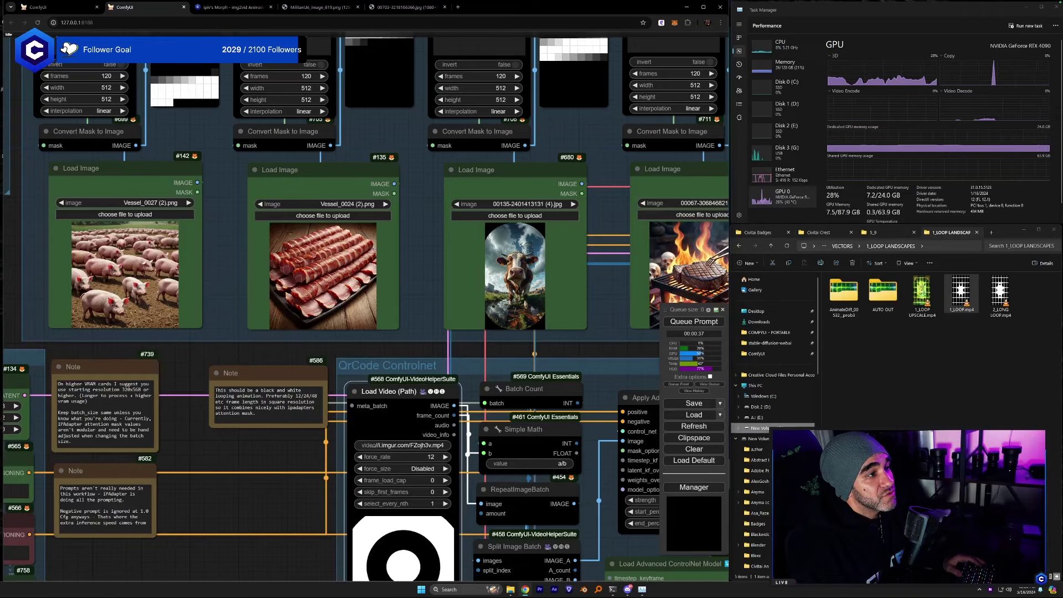
Open the Civitai Images folder on New Volume (G:) in File Explorer.
click(759, 428)
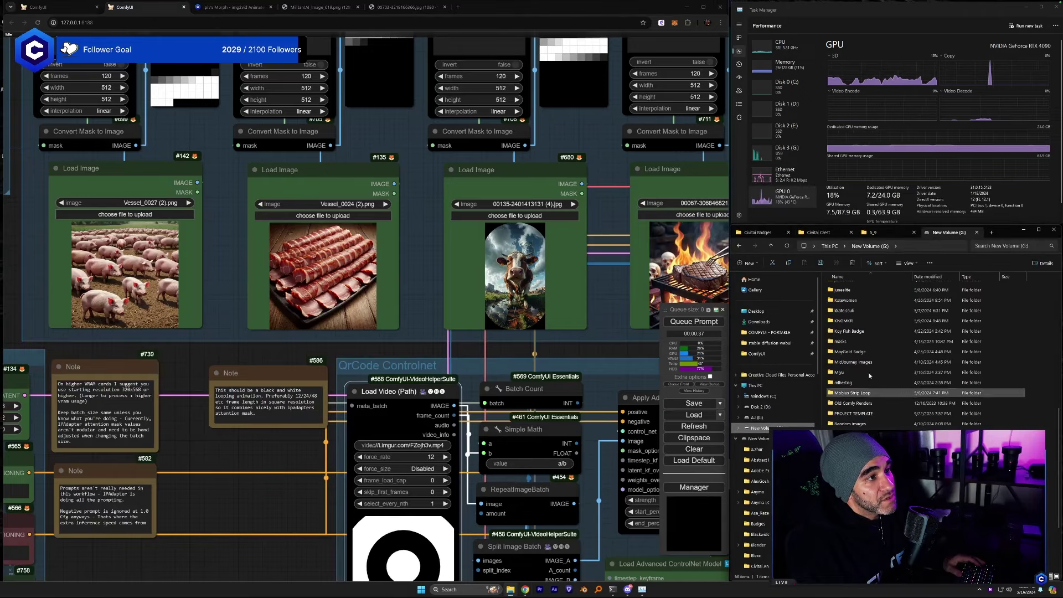
scroll(867, 387, up, 1)
scroll(867, 417, up, 1)
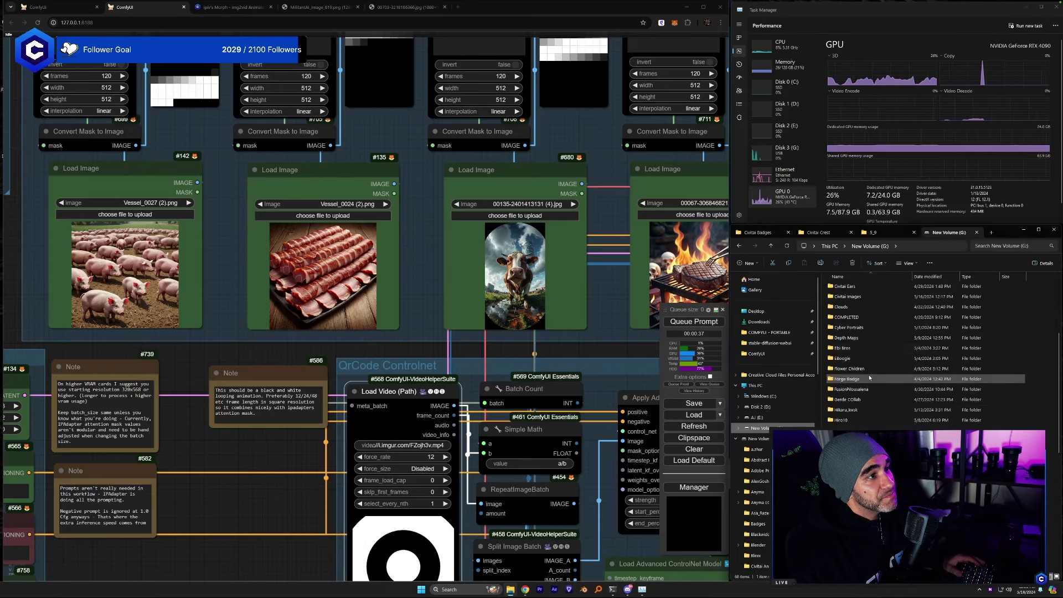
scroll(860, 333, up, 4)
double_click(854, 298)
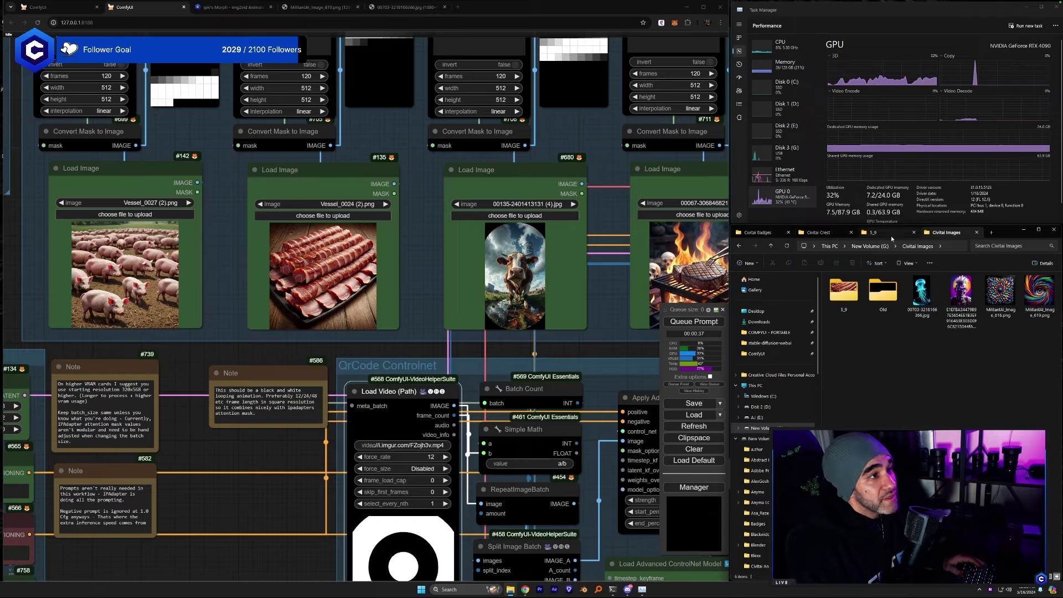
Switch to Discord, open the green chef barbecue image from the Office Hours chat in the browser and save it to the Civitai Images folder.
scroll(217, 442, down, 2)
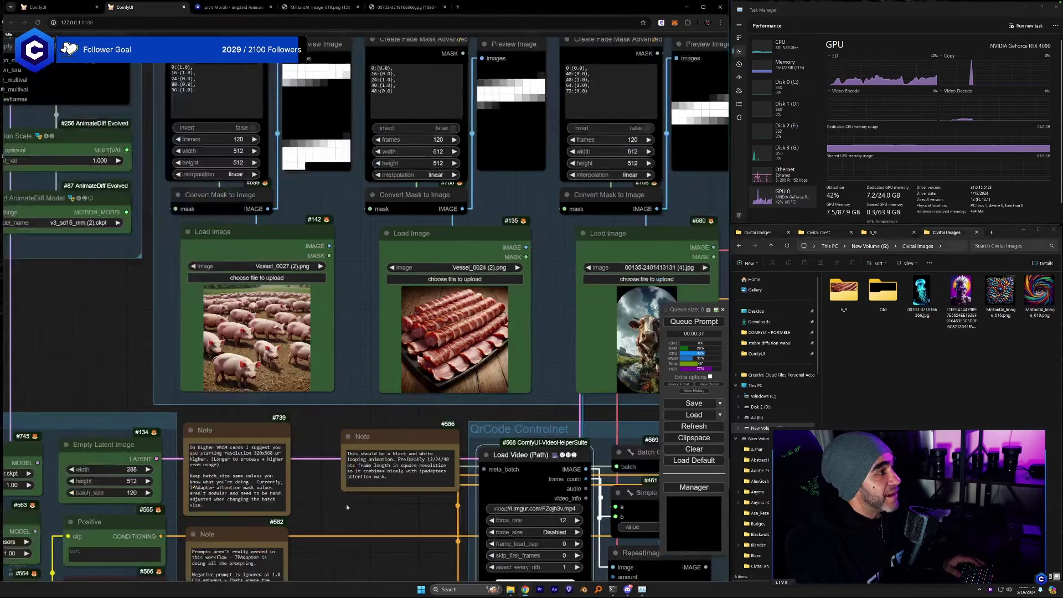
scroll(217, 442, up, 2)
click(627, 589)
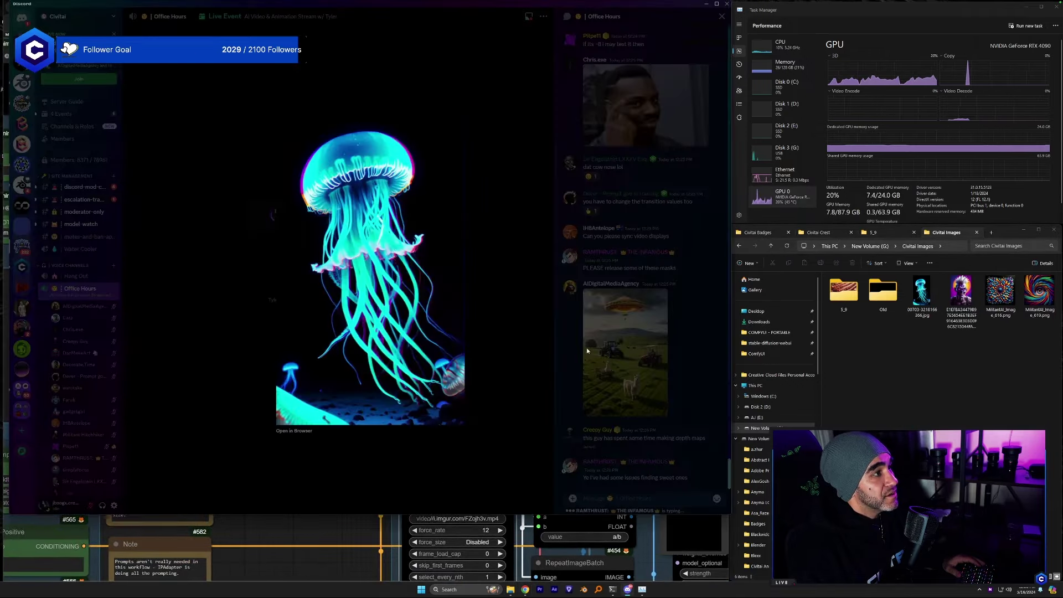
click(510, 445)
scroll(602, 328, up, 10)
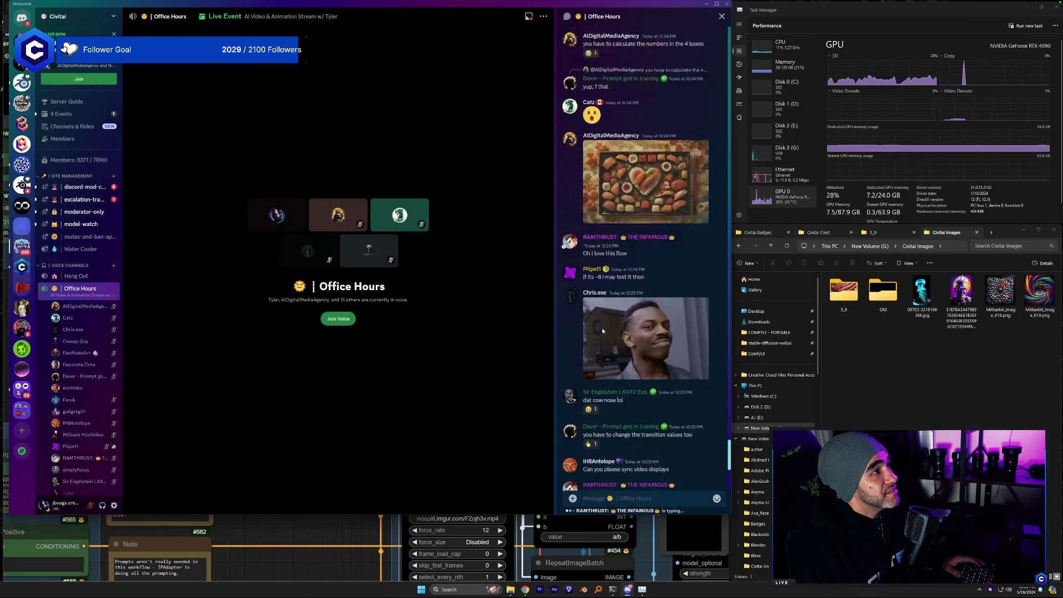
scroll(602, 328, up, 15)
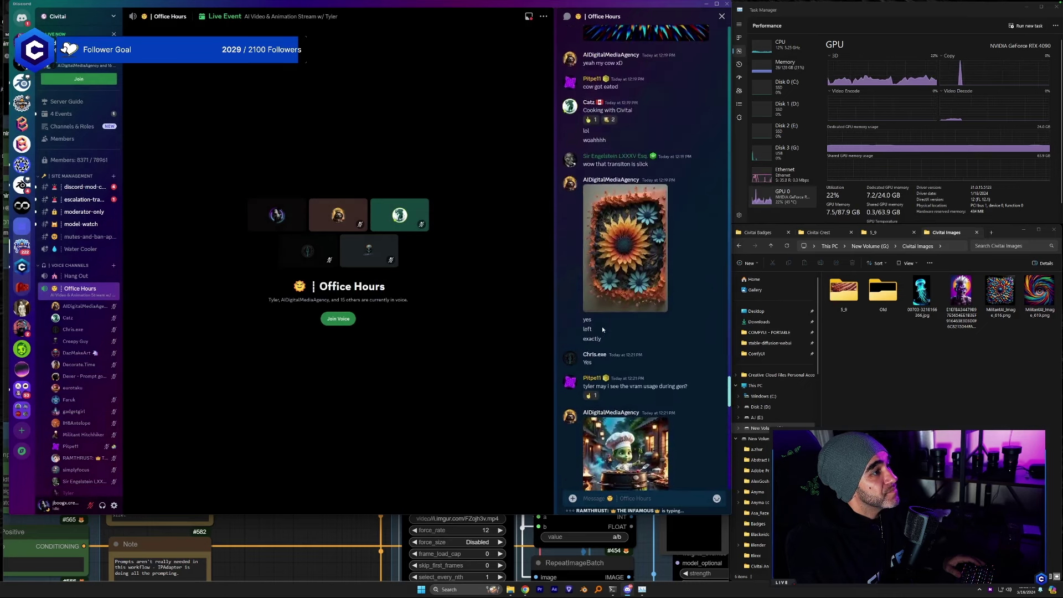
scroll(602, 329, down, 4)
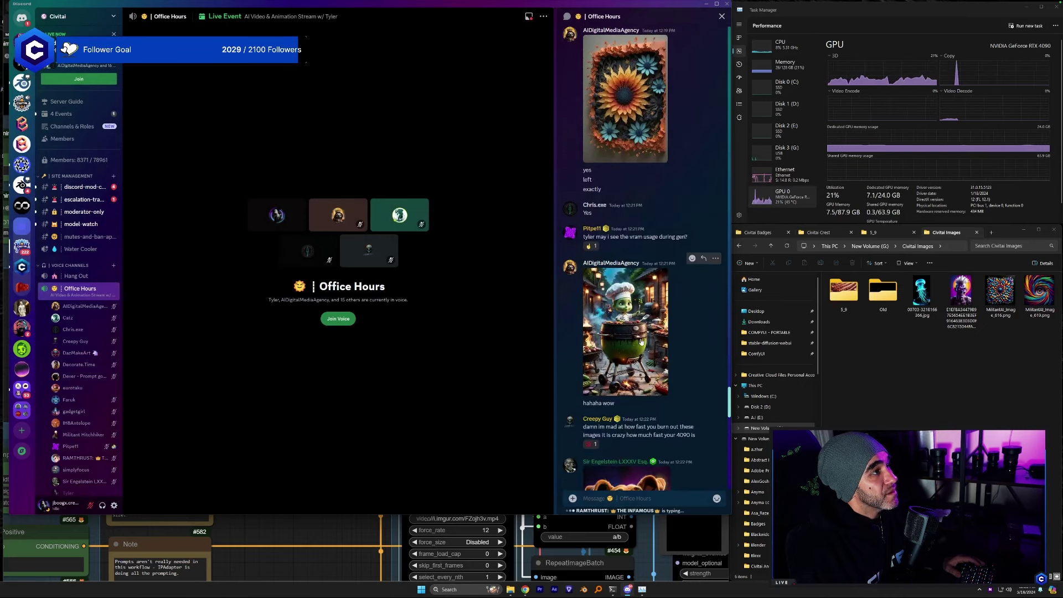
click(641, 341)
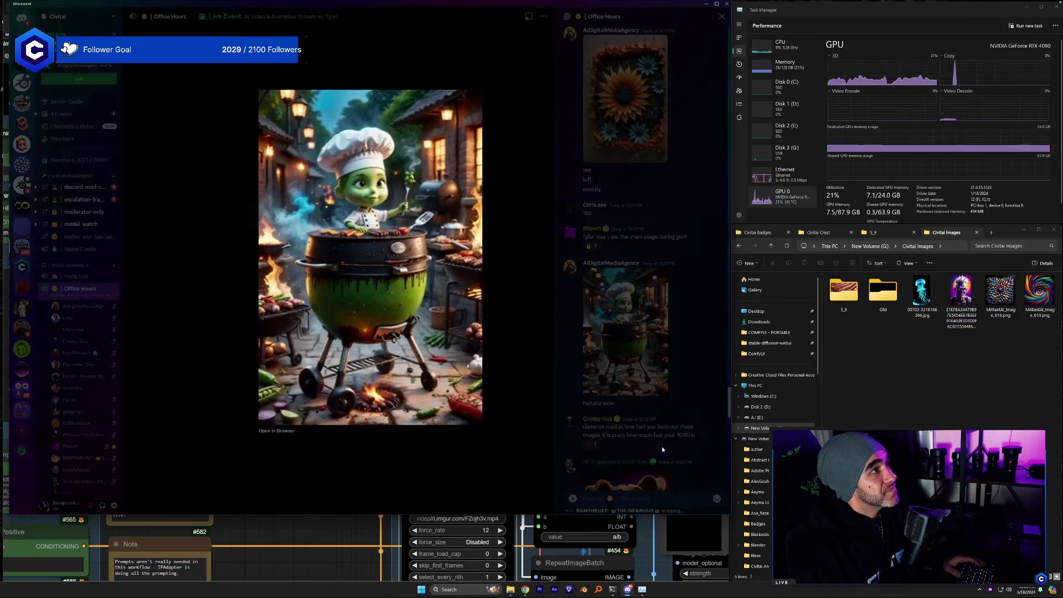
click(276, 431)
drag(777, 428, 874, 348)
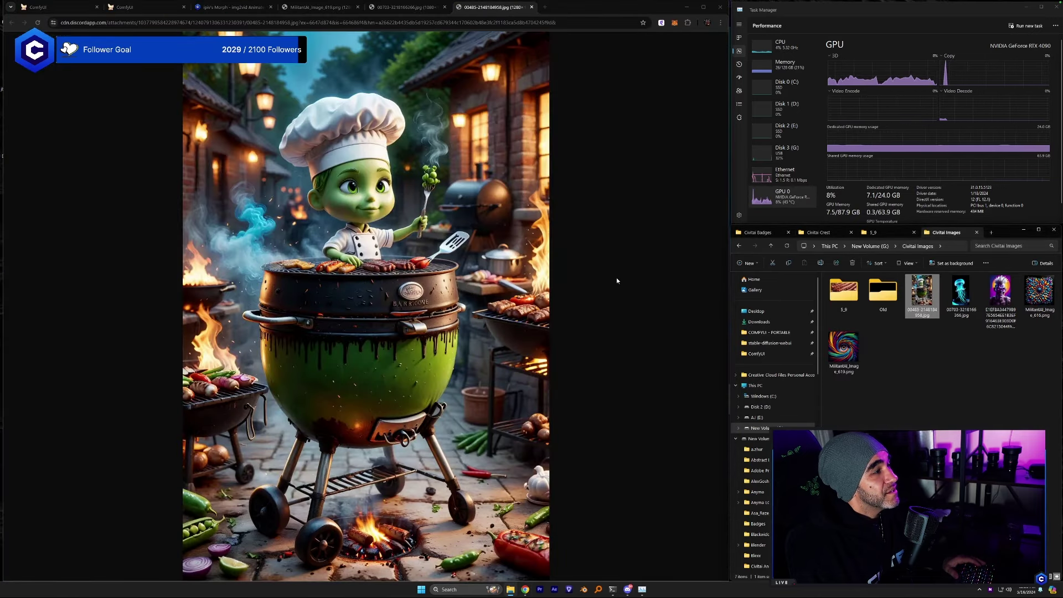
Enlarge the chef image for a closer look and close the chef, jellyfish and feathered eye image tabs in the browser.
click(429, 175)
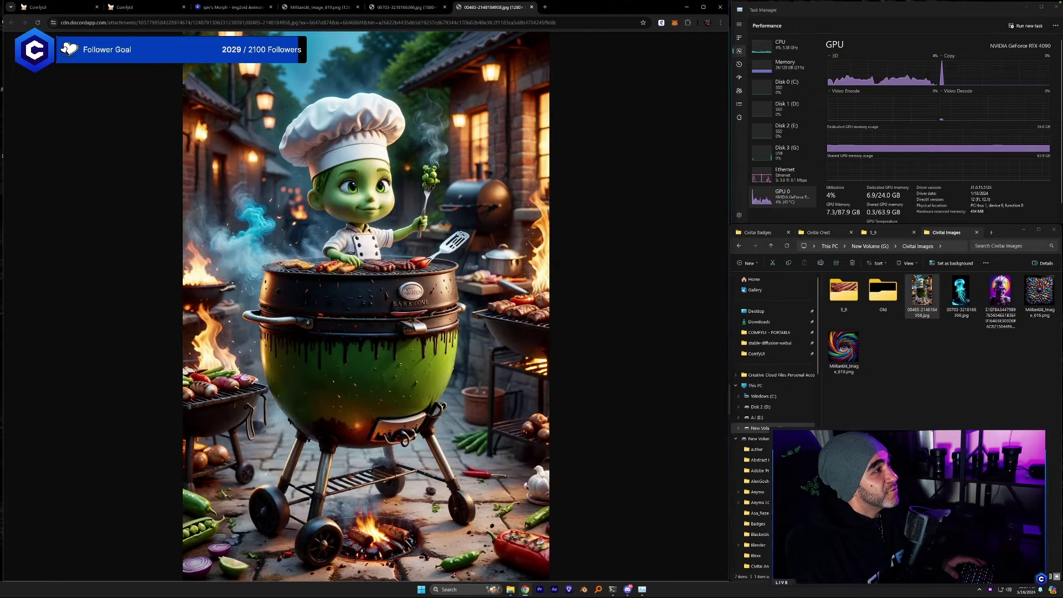
click(442, 197)
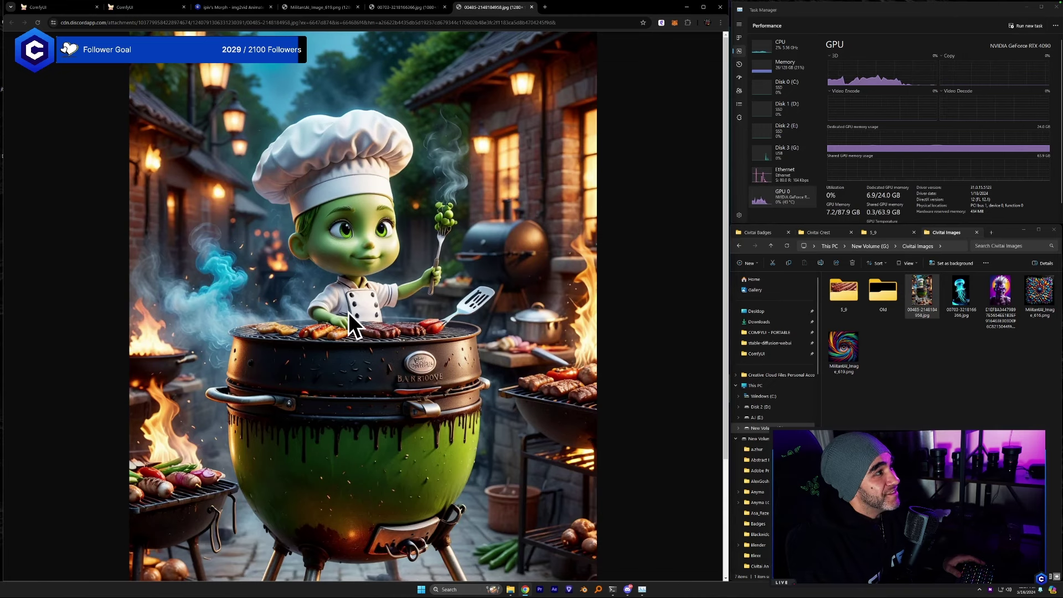
click(532, 7)
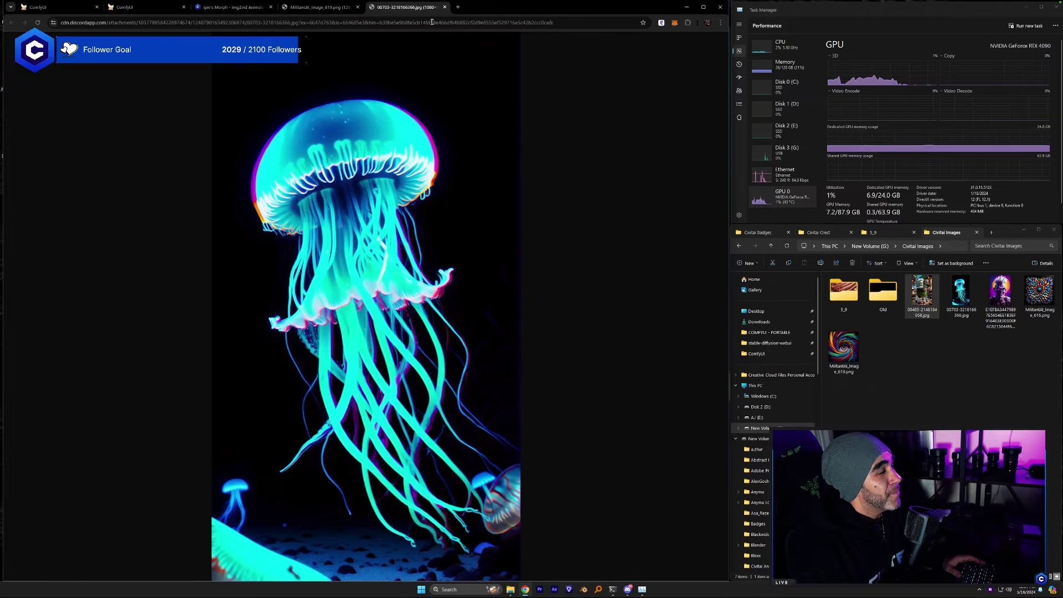
click(444, 7)
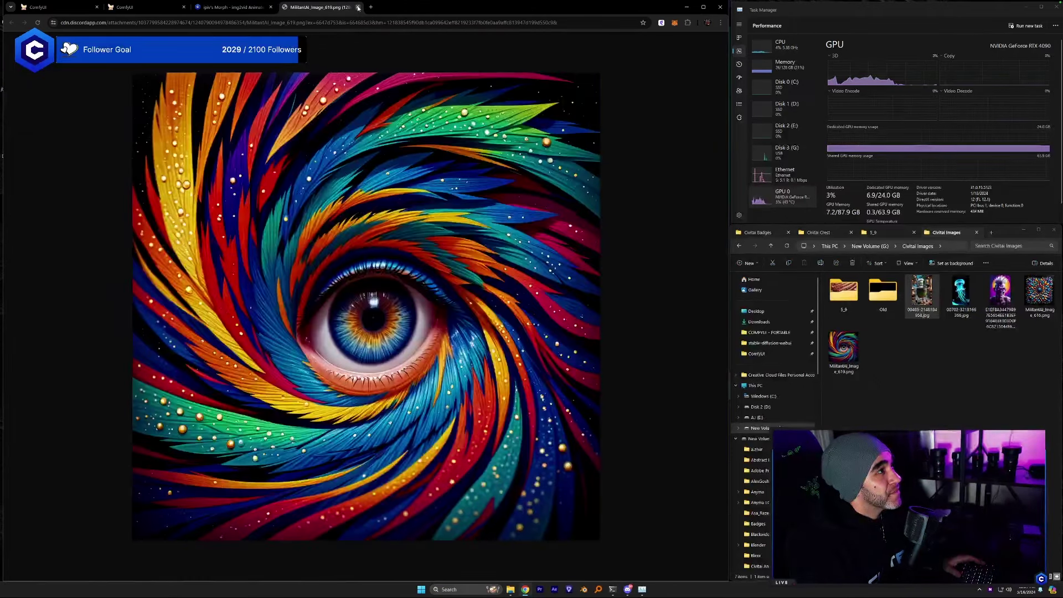
click(358, 7)
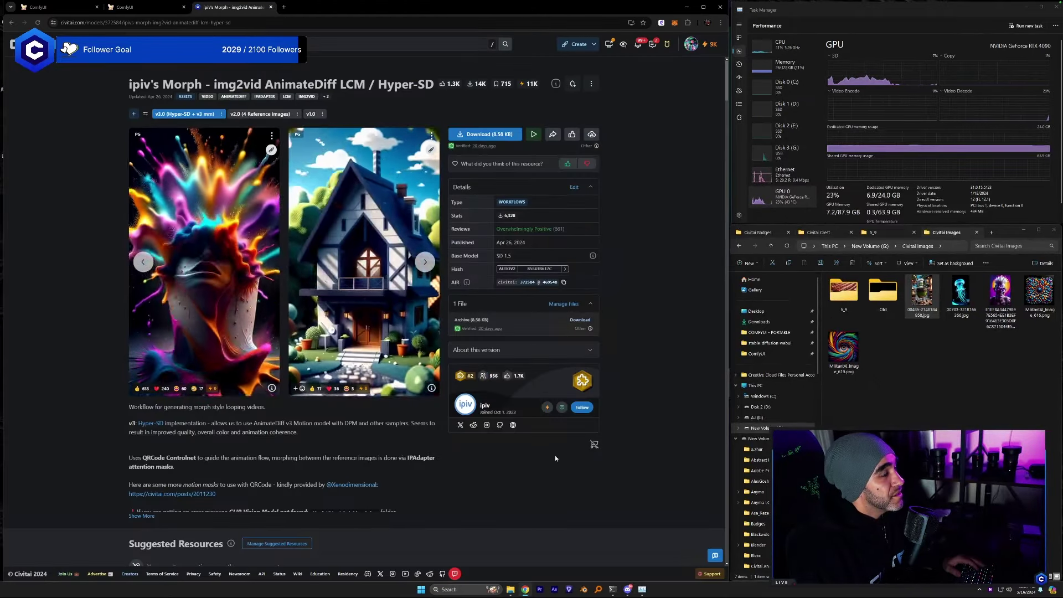
Open the rainbow-background dog image from the Discord Office Hours chat in the browser and save it to the Civitai Images folder.
key(alt+Tab)
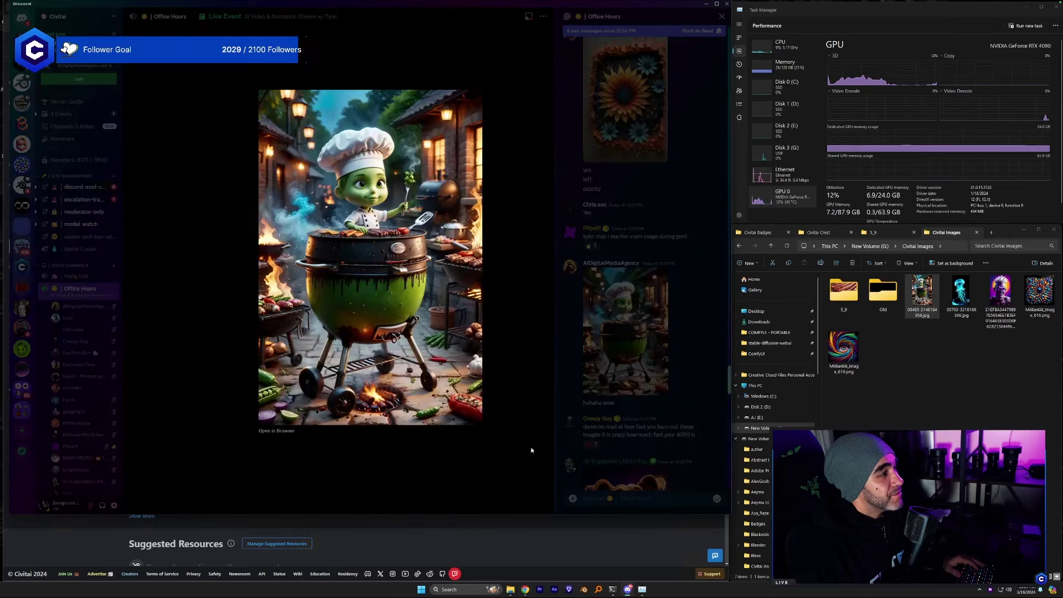
click(531, 450)
scroll(630, 333, down, 5)
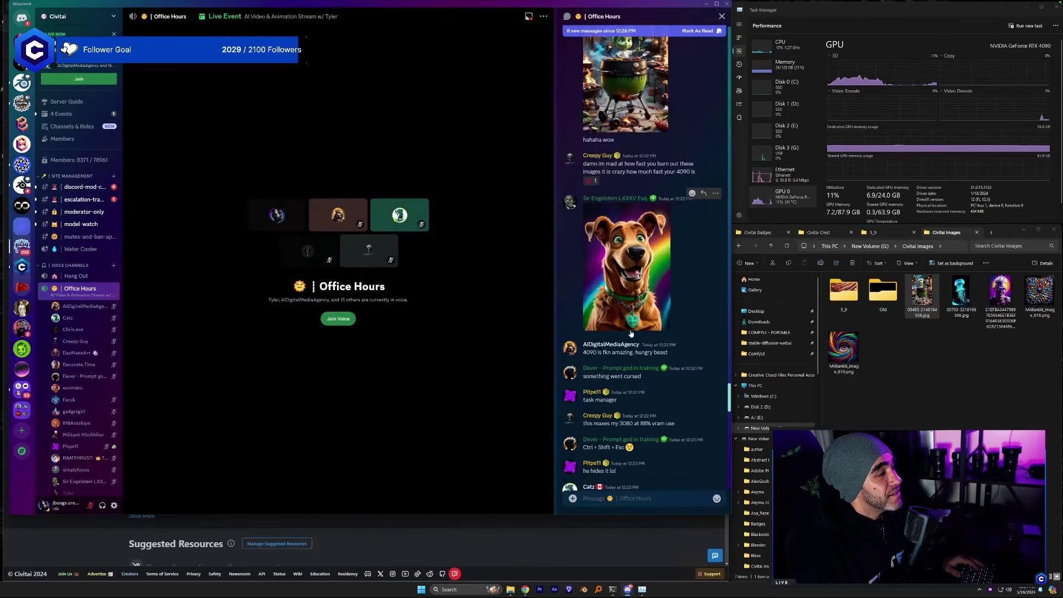
scroll(630, 333, down, 2)
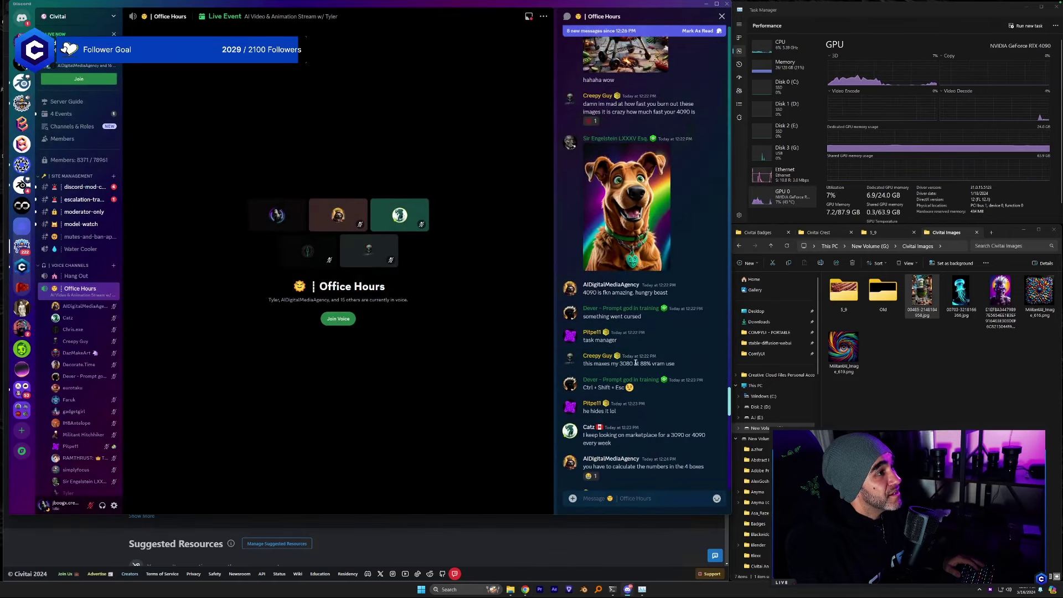
click(637, 213)
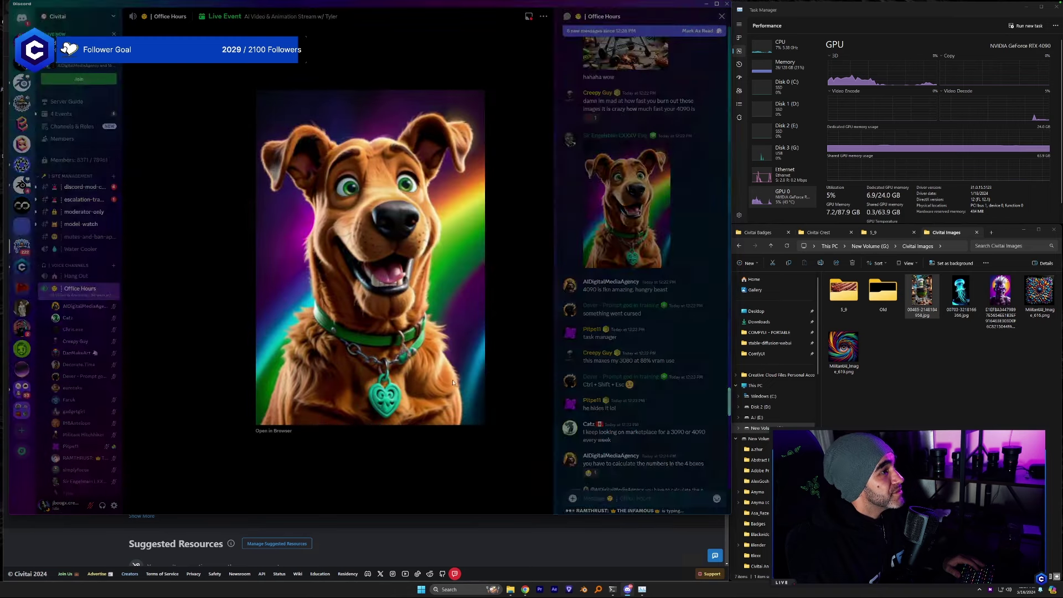
click(305, 426)
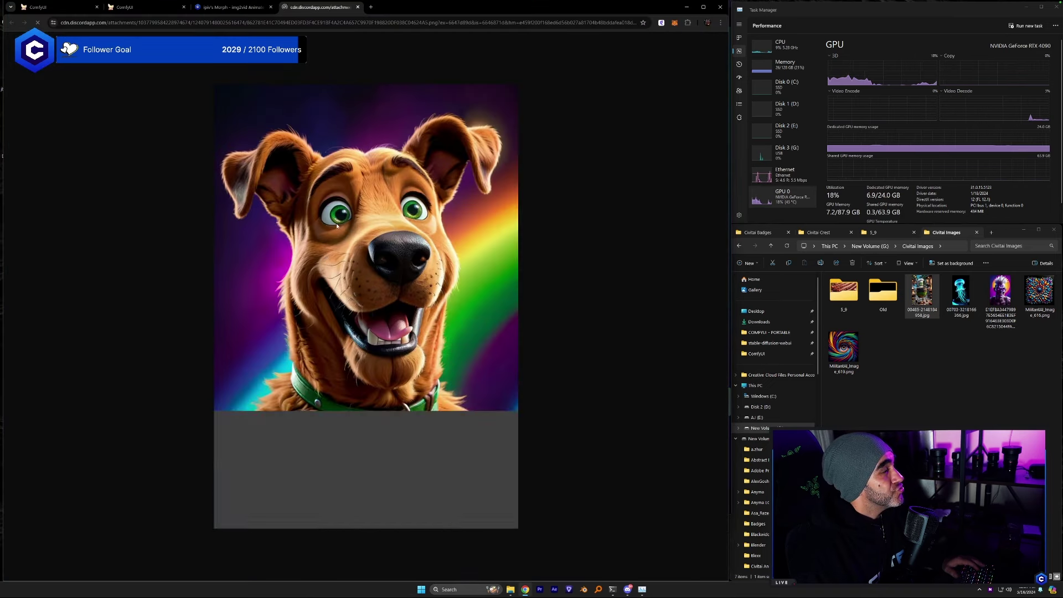
drag(341, 255, 881, 362)
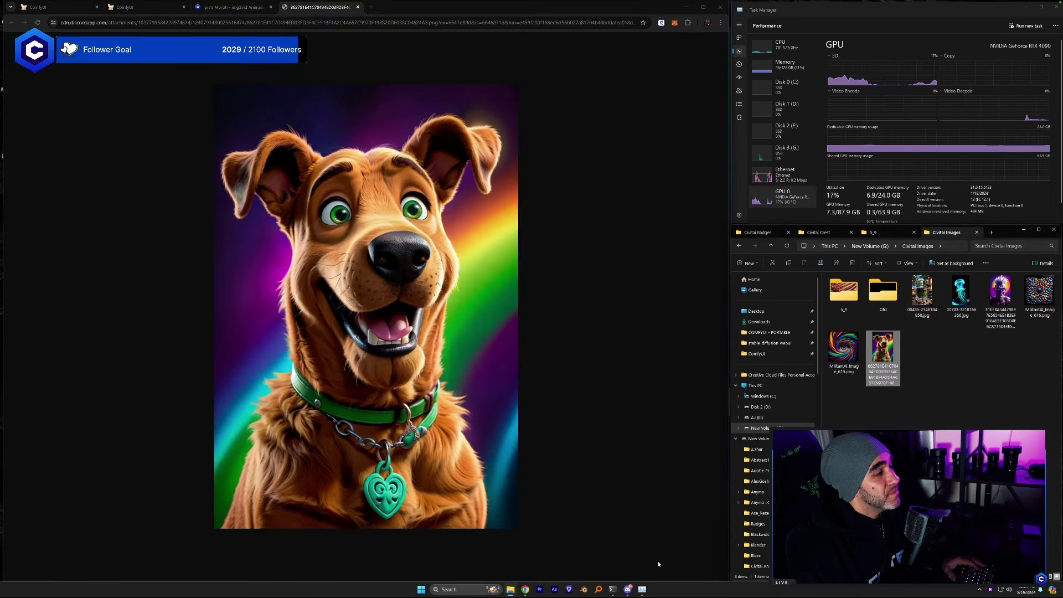
Open the sushi platter image from the Discord chat in the browser and copy it into the Civitai Images folder.
key(alt+Tab)
scroll(649, 400, down, 3)
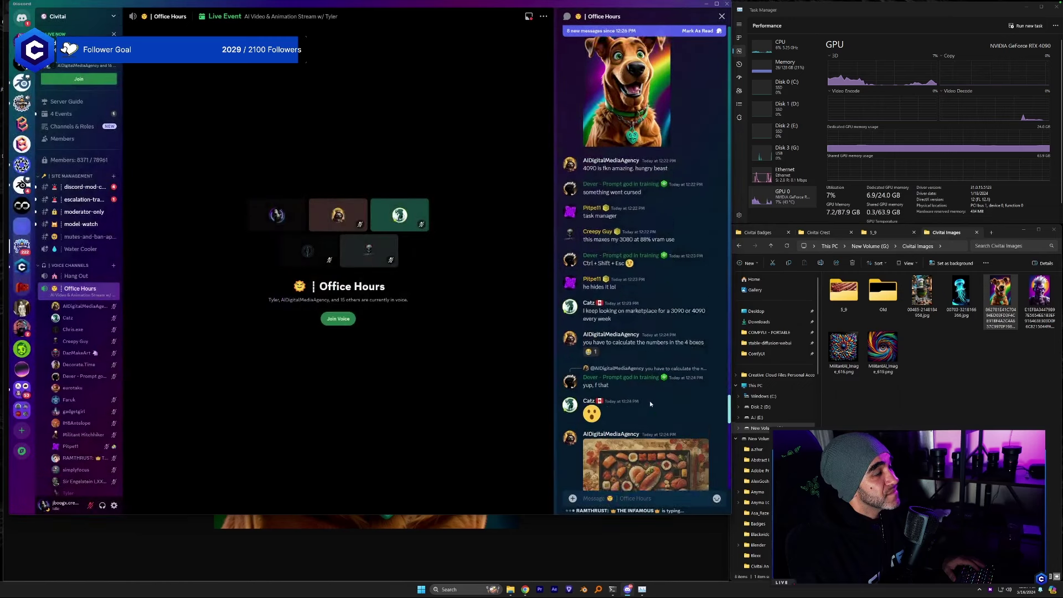
scroll(649, 403, down, 5)
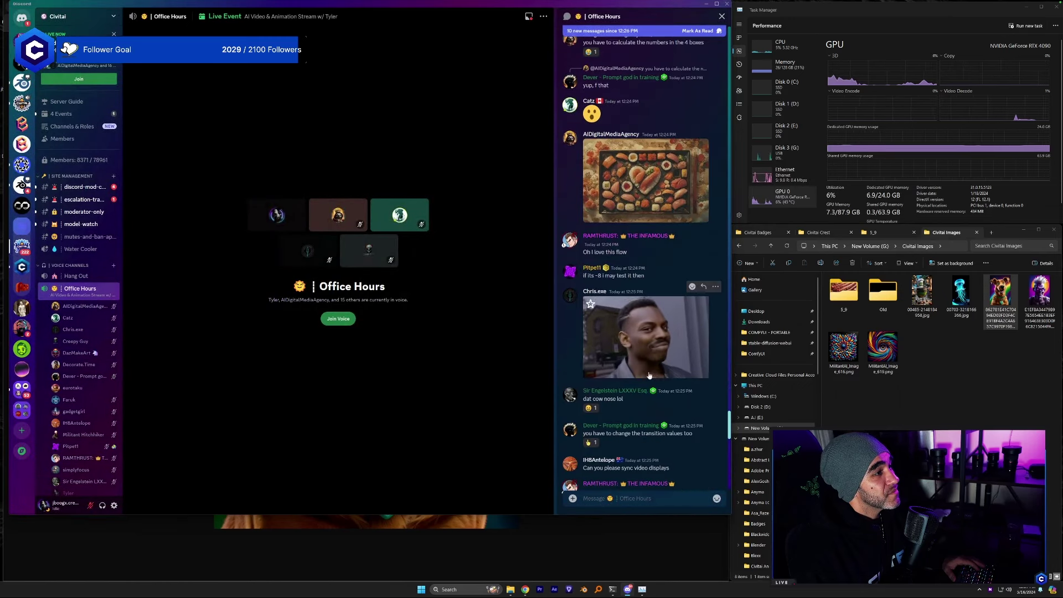
scroll(648, 371, up, 10)
click(649, 426)
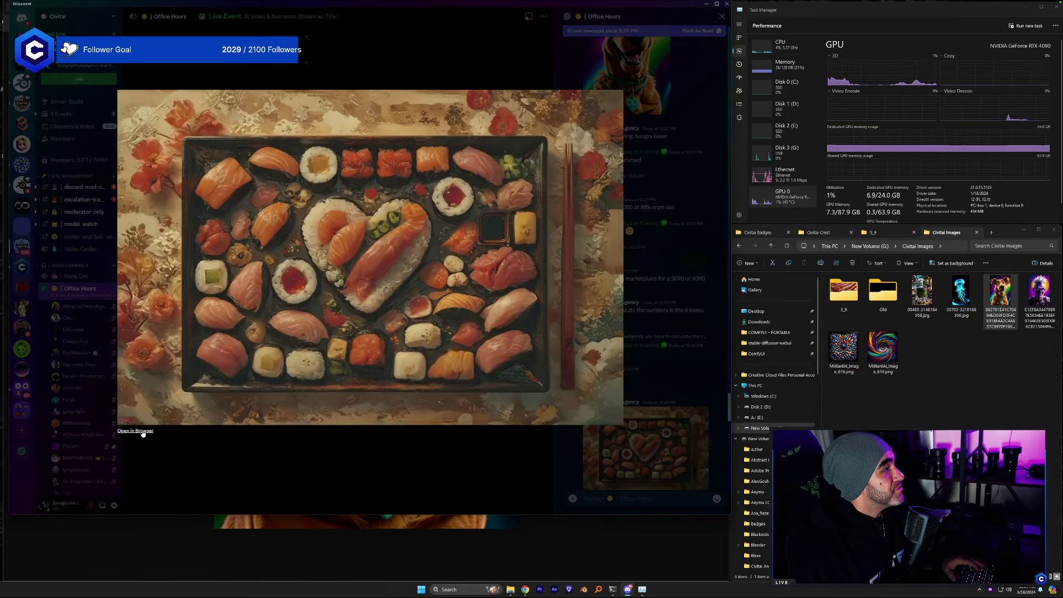
click(135, 430)
drag(930, 380, 931, 381)
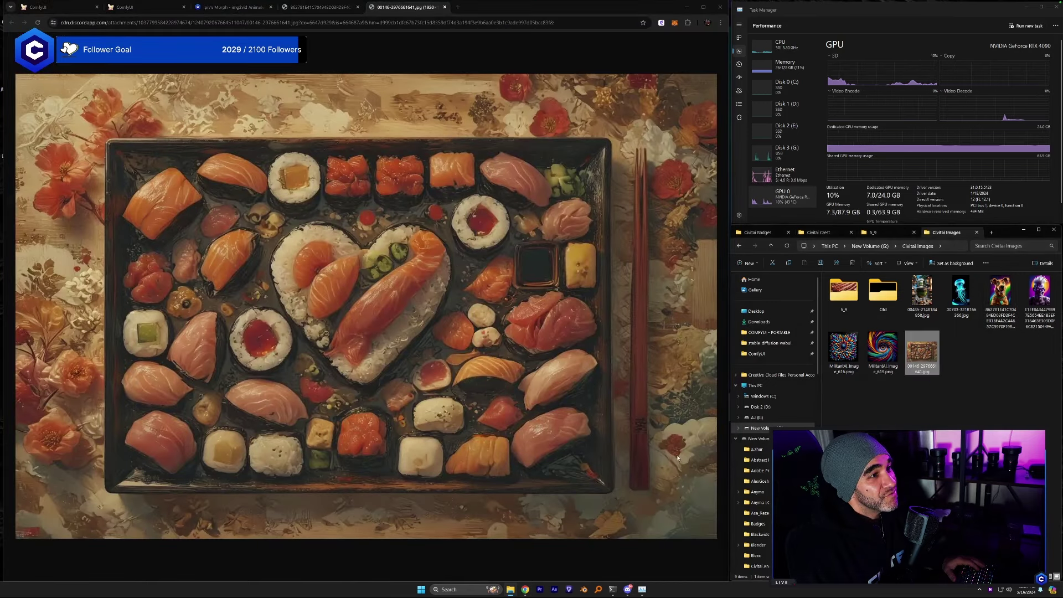
Return to Discord and mute the unread group conversation in the server list for 3 hours.
click(627, 589)
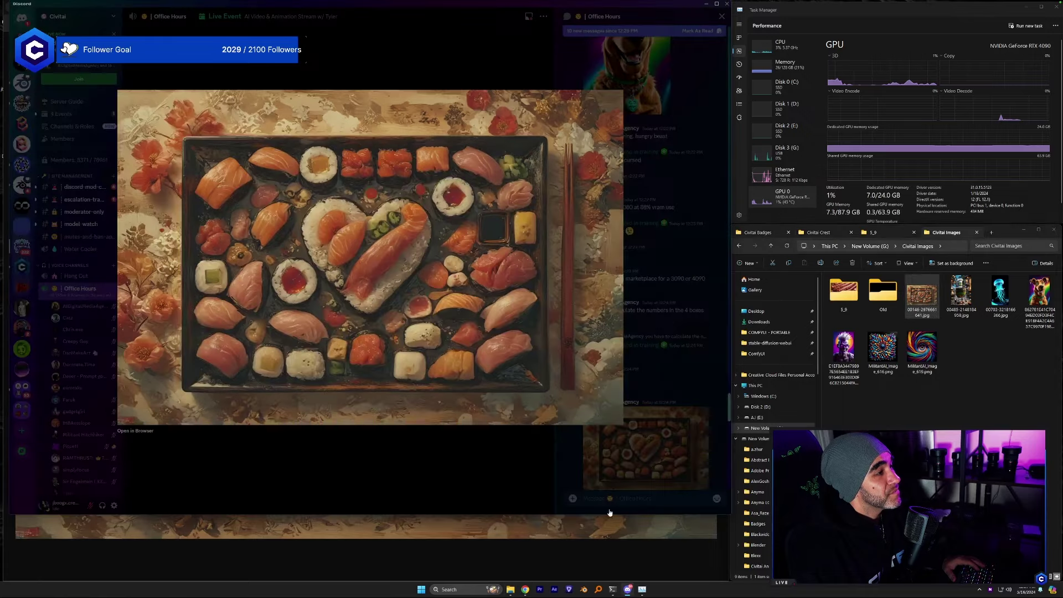
scroll(635, 424, down, 1)
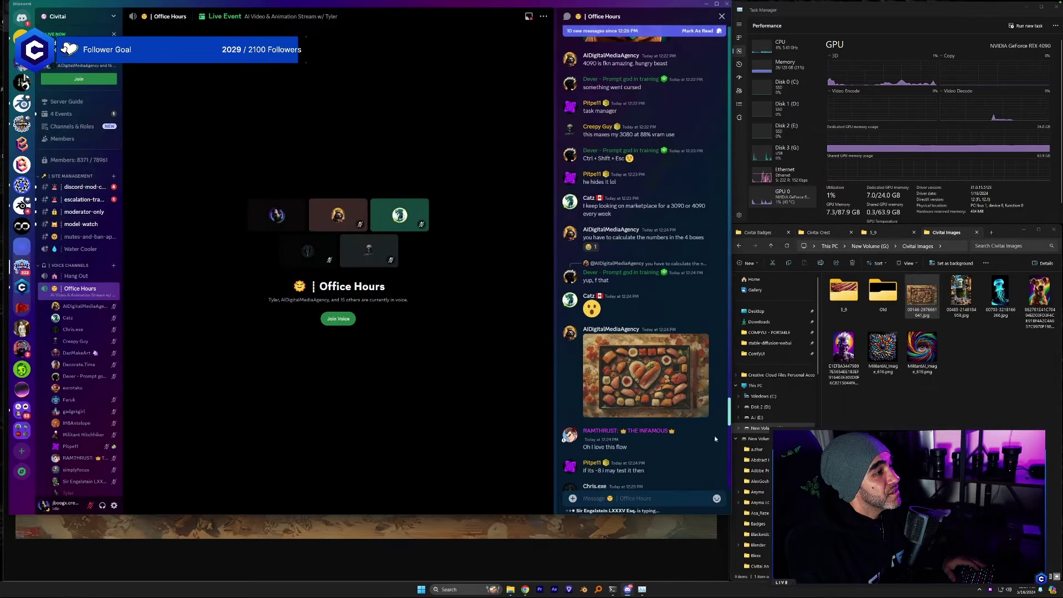
scroll(714, 438, down, 1)
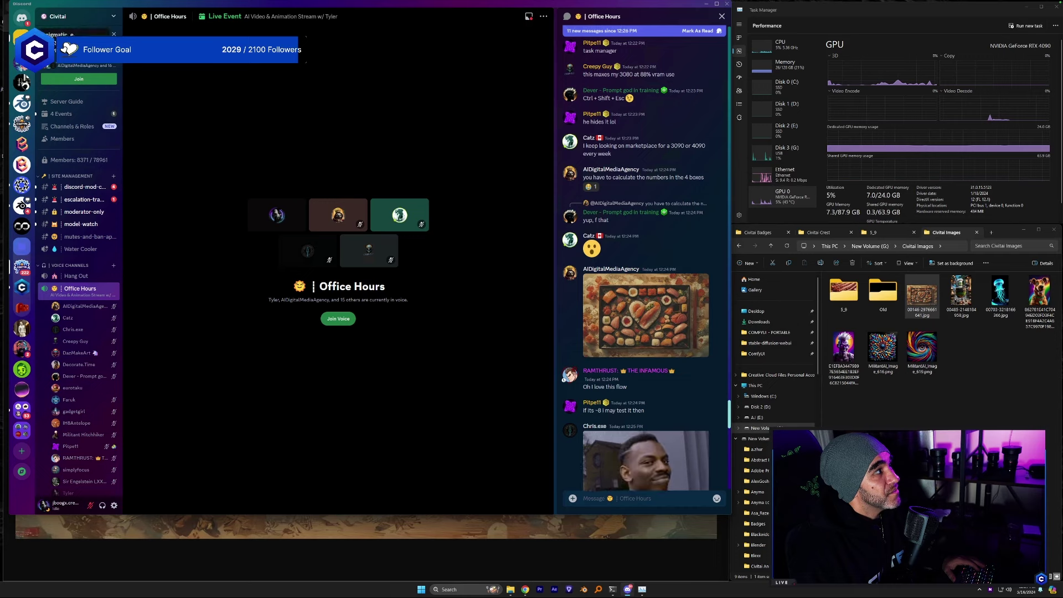
right_click(21, 39)
mouse_move(50, 77)
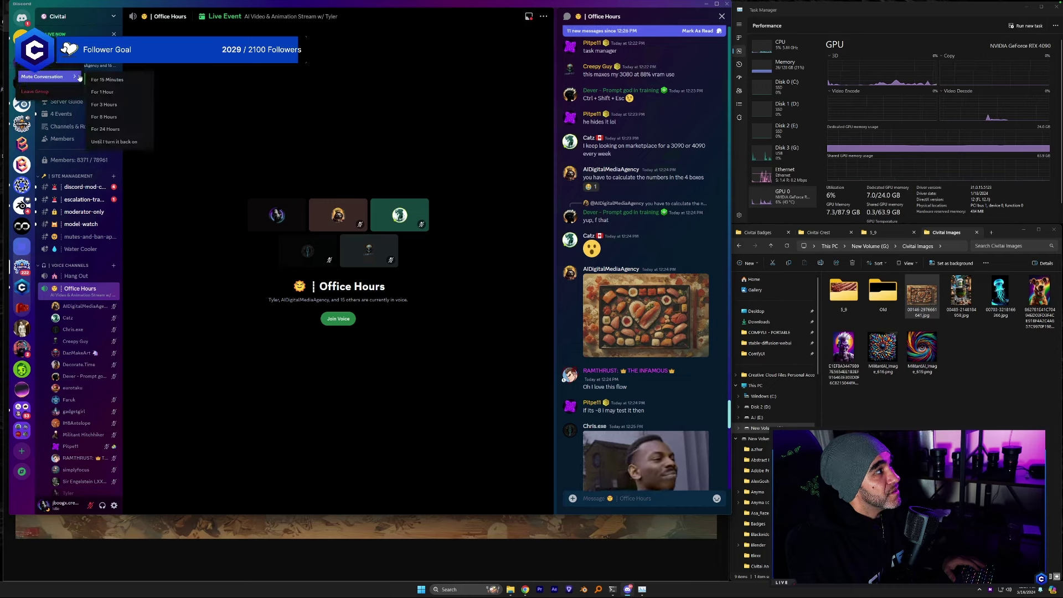
click(104, 104)
Open the burger UFO farm image from the Office Hours chat in the browser and save it to the Civitai Images folder.
scroll(627, 466, down, 5)
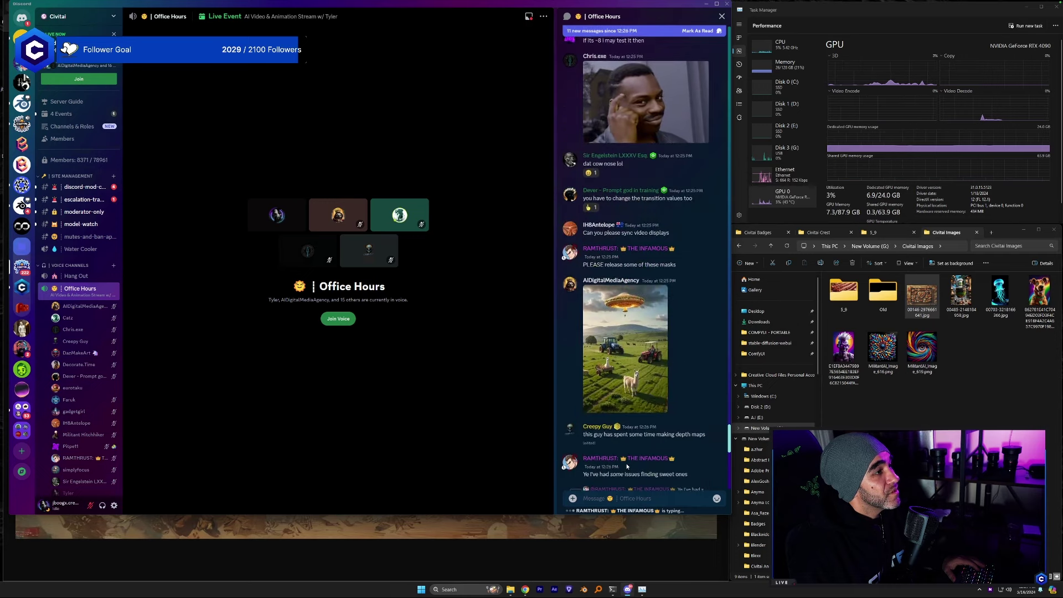
scroll(627, 466, down, 1)
click(629, 314)
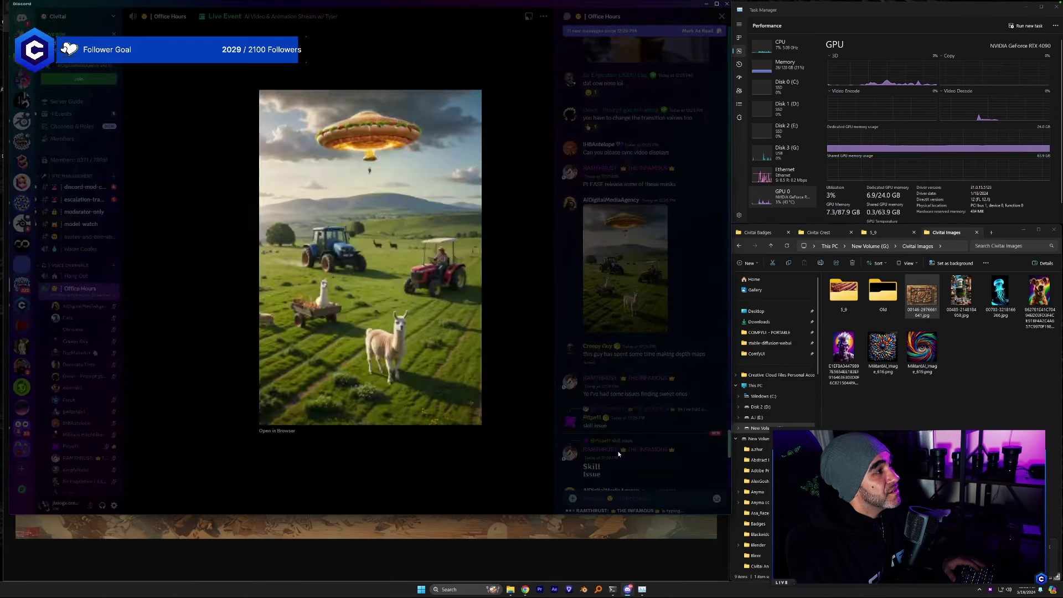
click(277, 430)
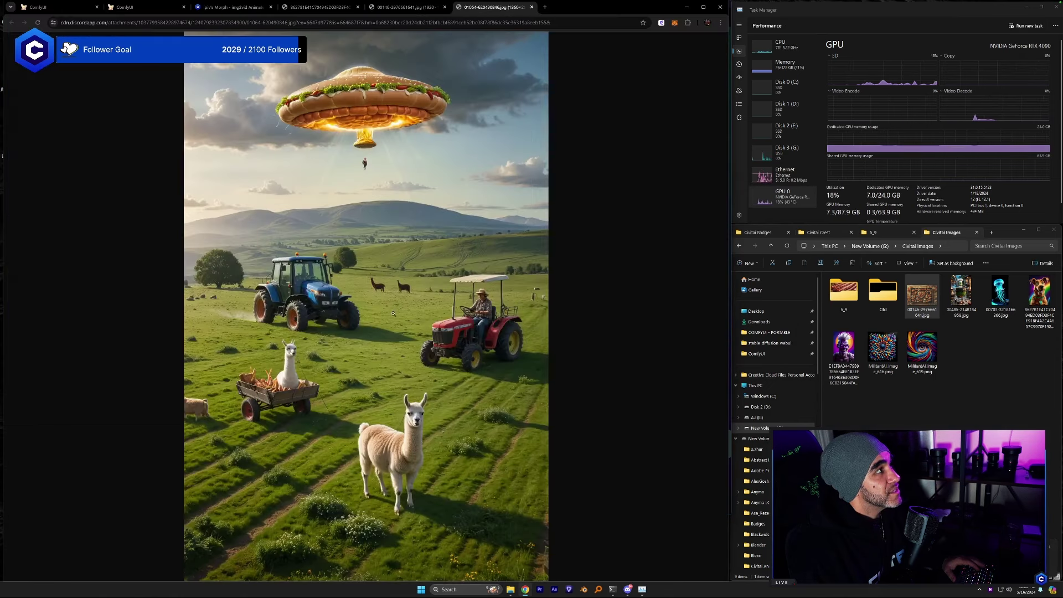
drag(946, 426, 943, 412)
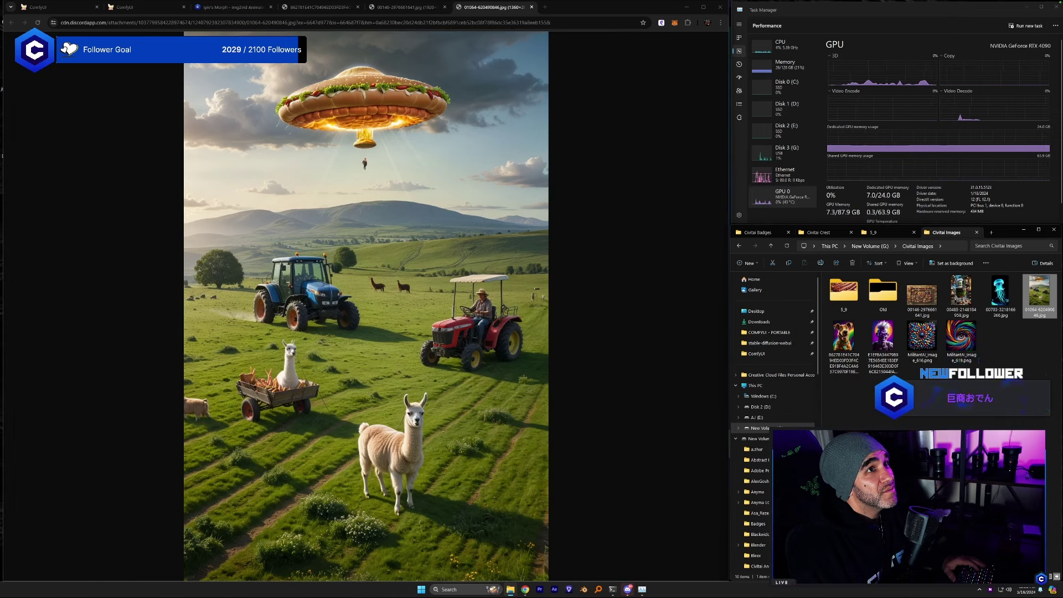
click(506, 339)
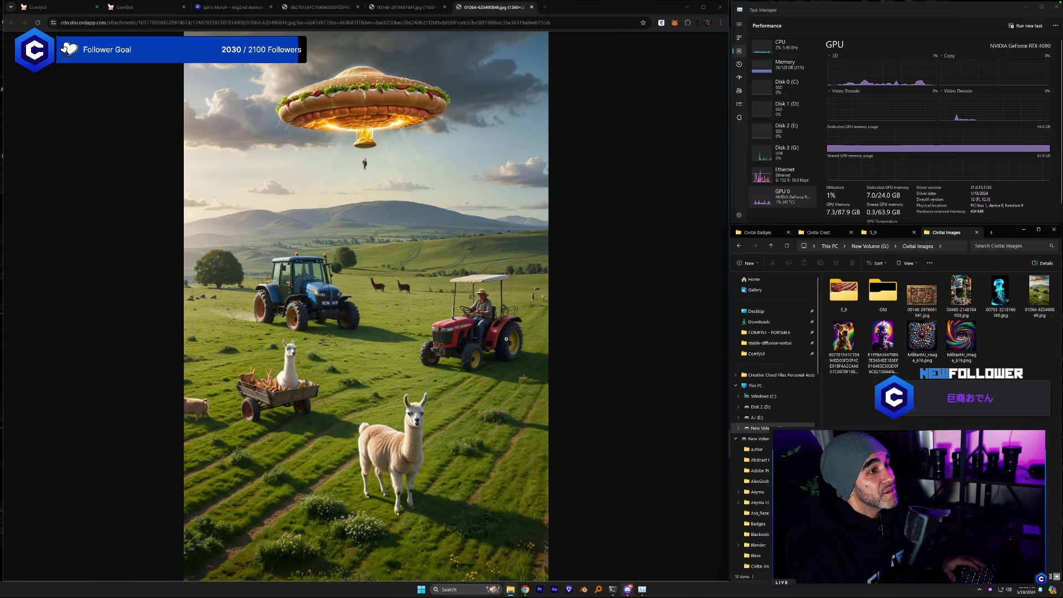
In ComfyUI, load the dog image into Load Image node #142, 00485-2148184958.jpg into #135 and #680, and 01064-620490846.jpg into #683.
key(ctrl+2)
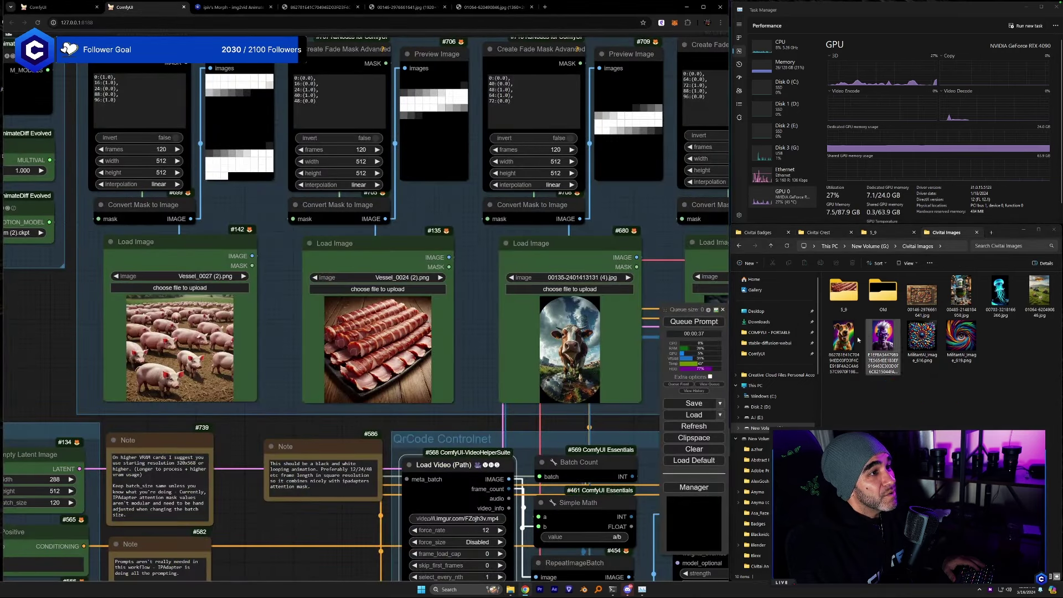
drag(842, 338, 171, 332)
drag(962, 293, 389, 363)
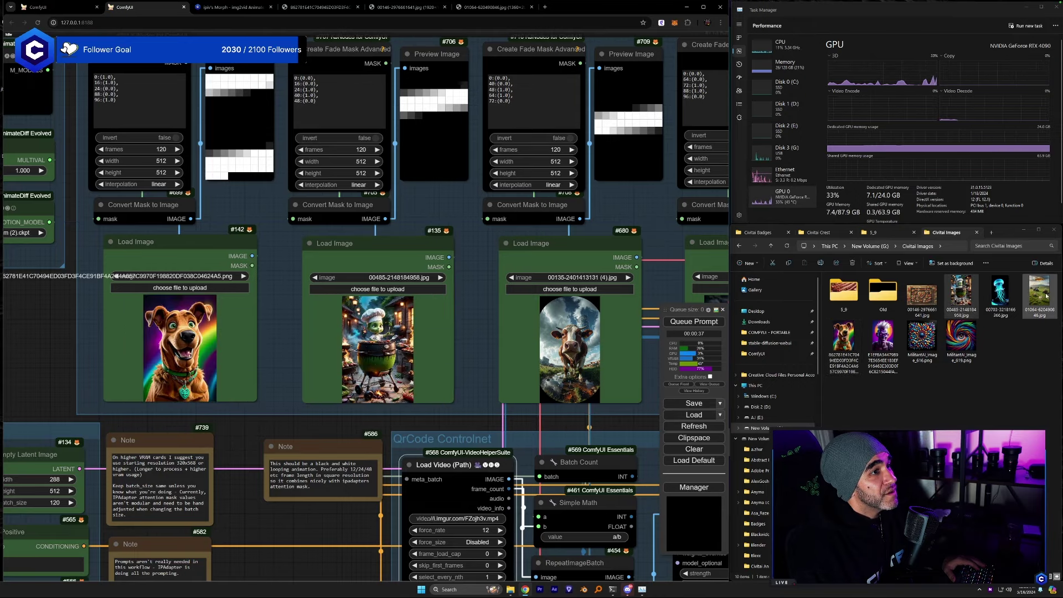
drag(962, 293, 614, 357)
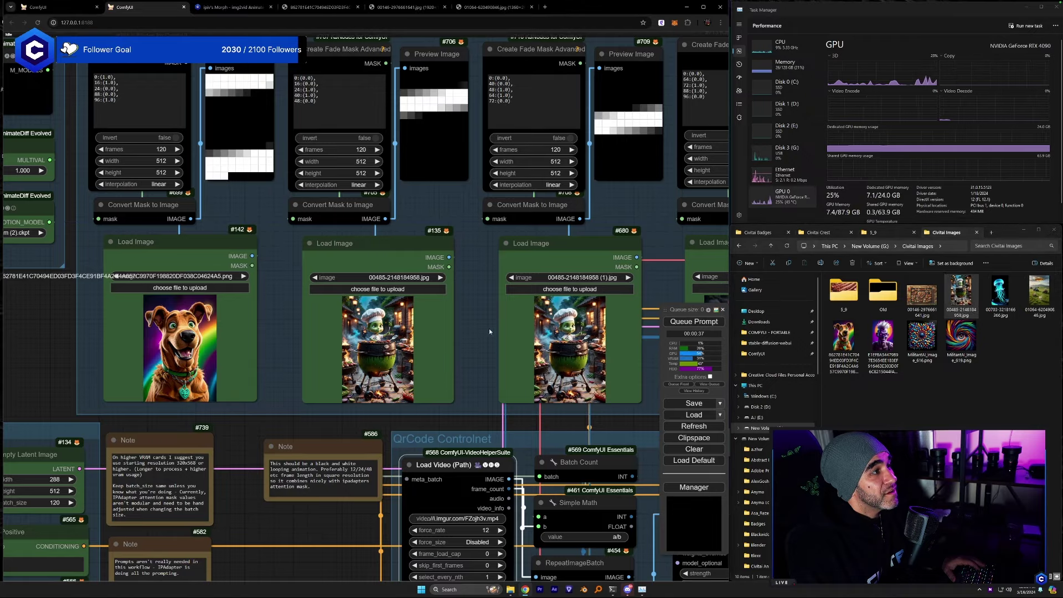
drag(489, 331, 302, 328)
drag(1038, 293, 602, 343)
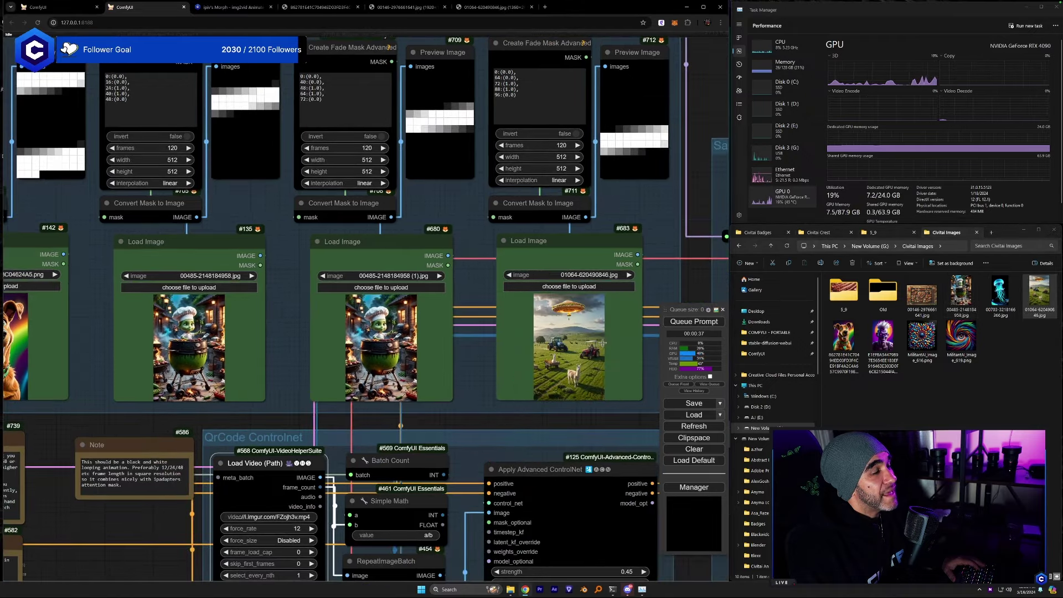
Queue a preview generation with the newly loaded dog, goblin chef and farm images.
drag(489, 364, 409, 289)
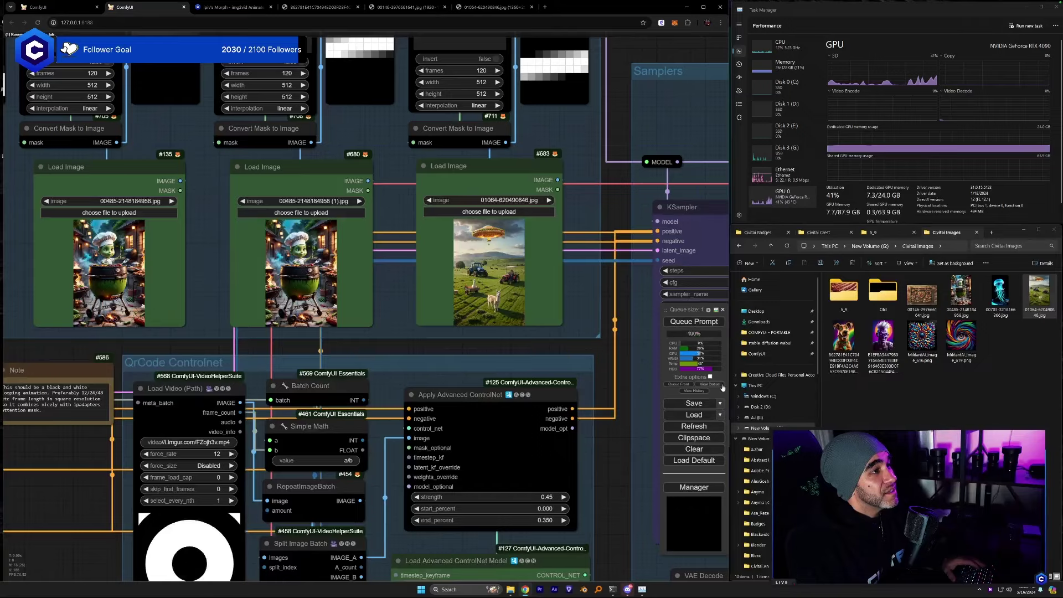
key(ctrl+Return)
For the QrCode ControlNet mask video, find 1_LOOP.mp4 in the VECTORS\1_LOOP LANDSCAPES folder and copy its path.
drag(606, 437, 605, 364)
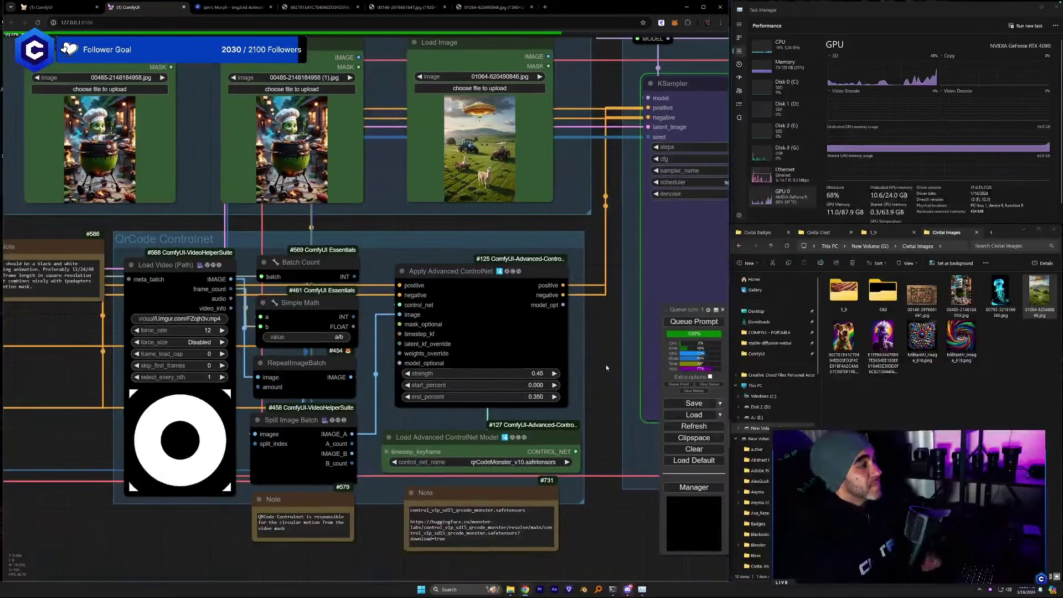
click(189, 319)
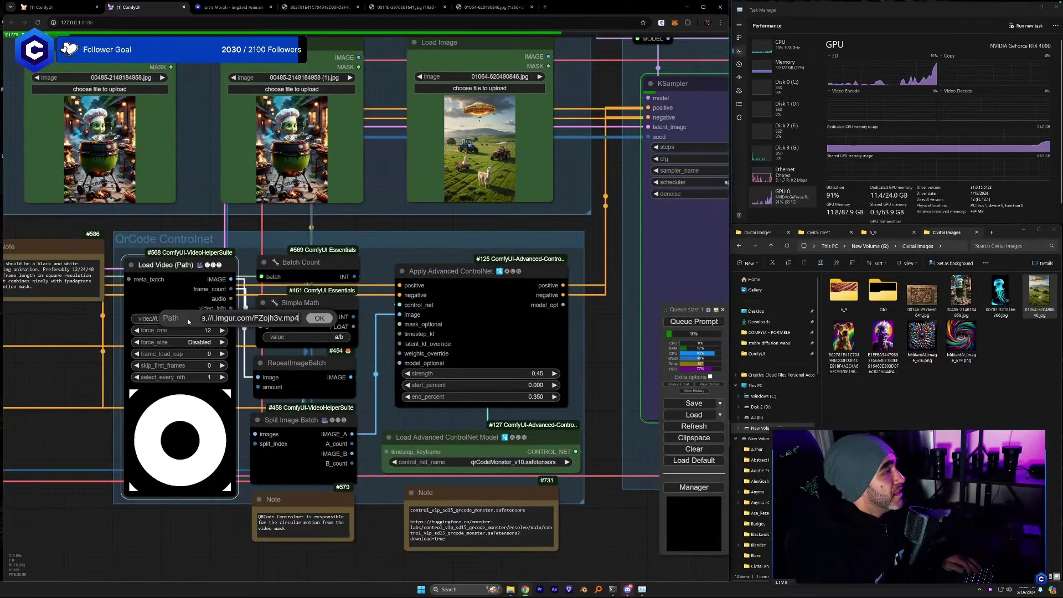
key(ctrl+a)
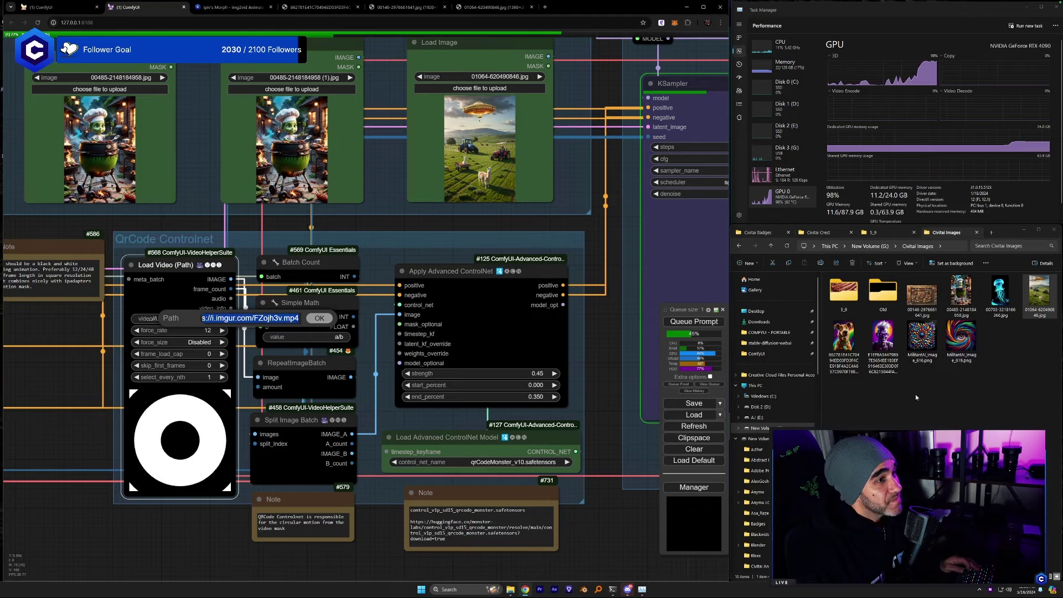
click(941, 398)
click(991, 233)
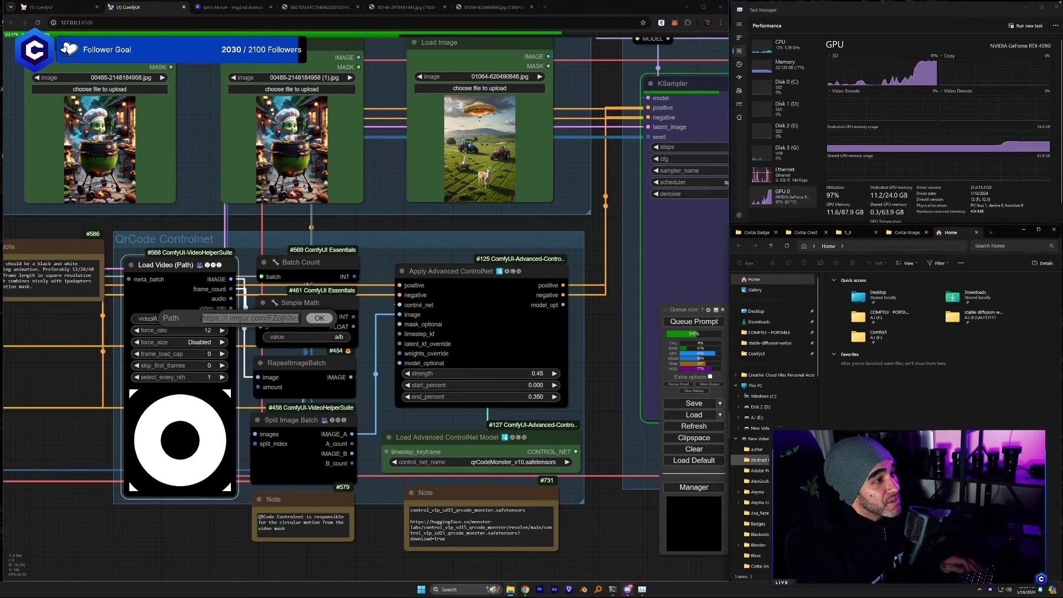
click(759, 510)
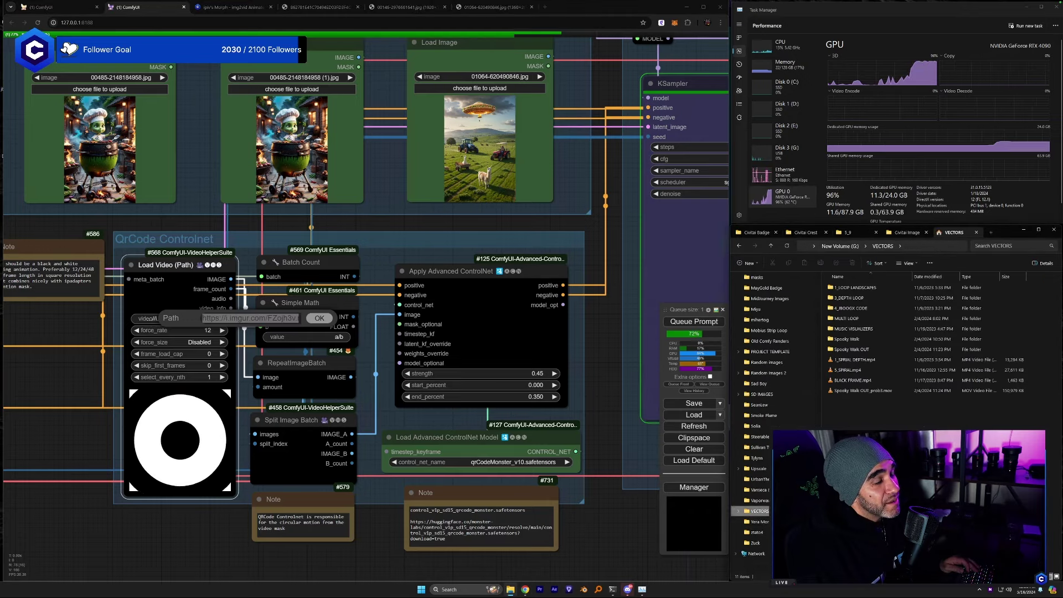
double_click(879, 288)
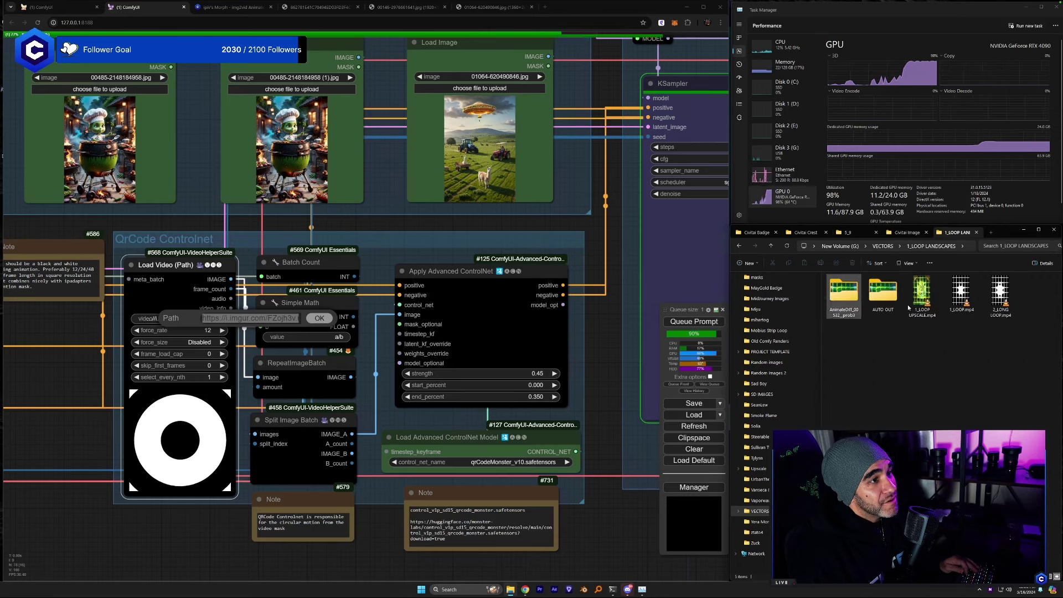
right_click(961, 291)
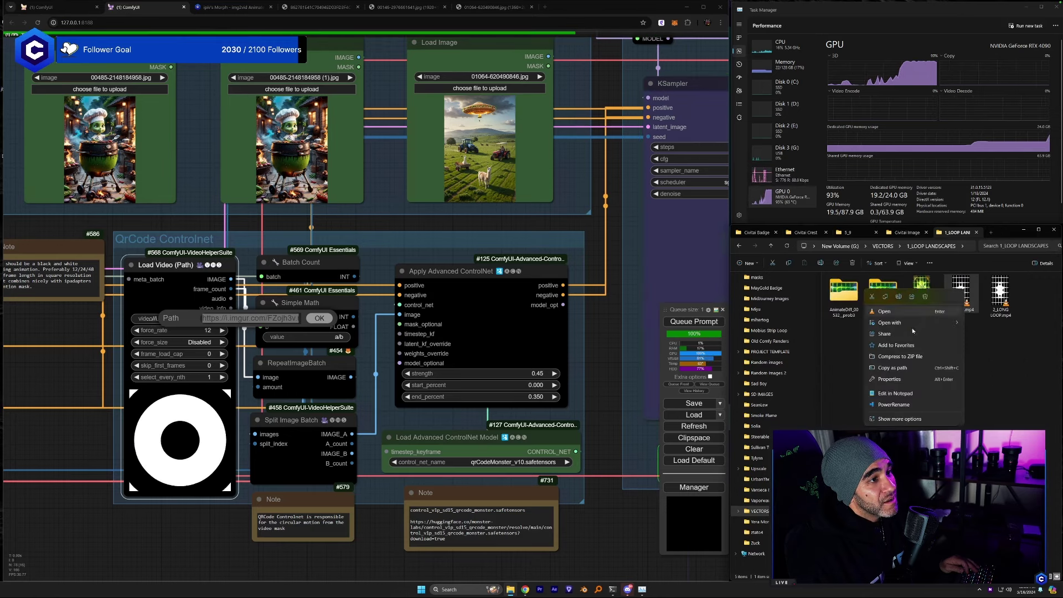
click(900, 367)
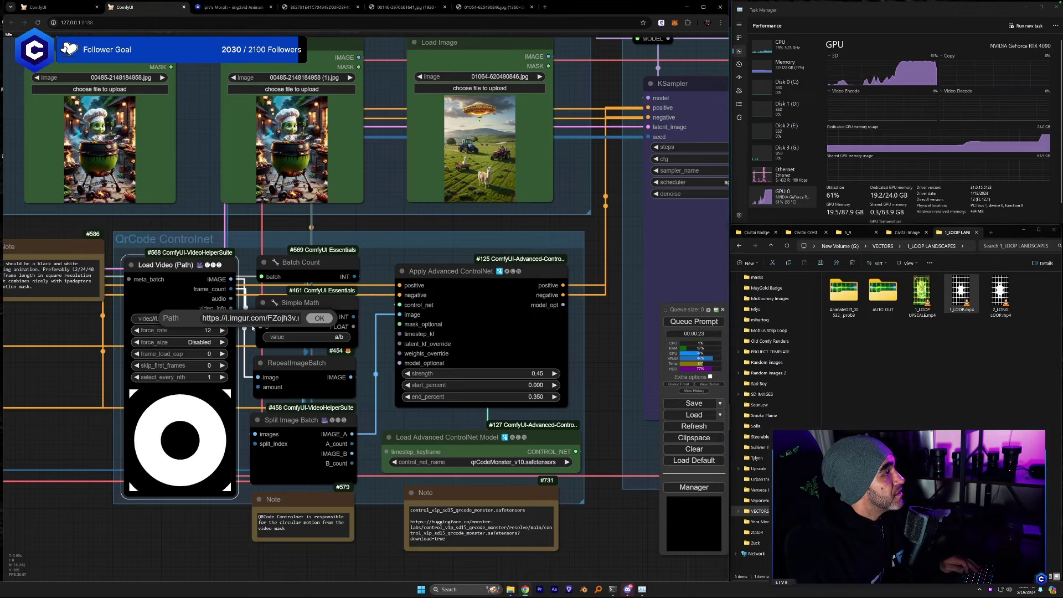
Set the Load Video (Path) node's video to G:\VECTORS\1_LOOP LANDSCAPES\1_LOOP.mp4, without the surrounding quotation marks.
text("G:\VECTORS\1_LOOP LANDSCAPES\1_LOOP.mp4")
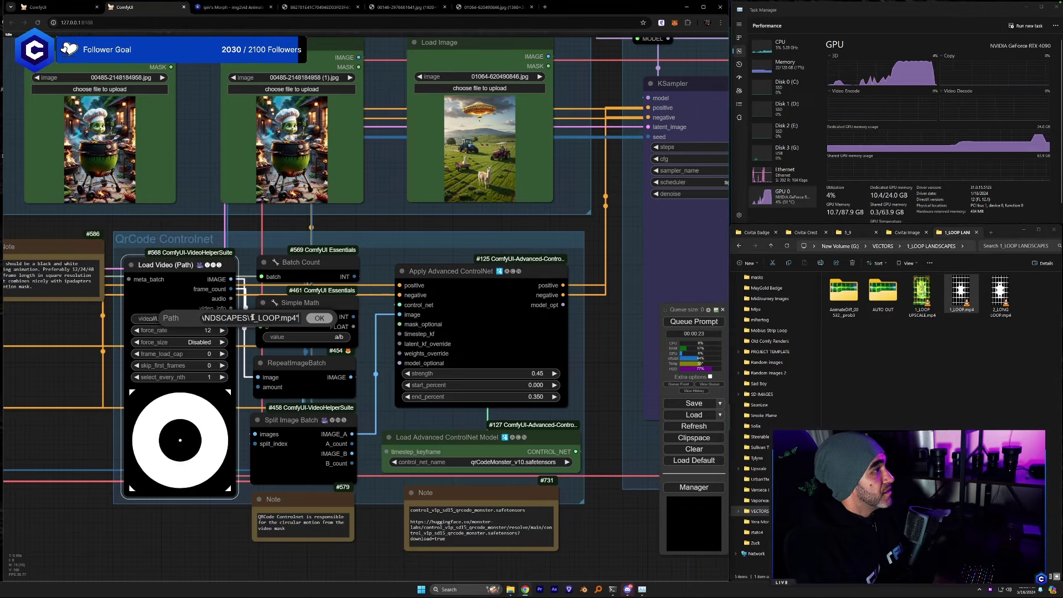
key(BackSpace)
drag(253, 317, 175, 319)
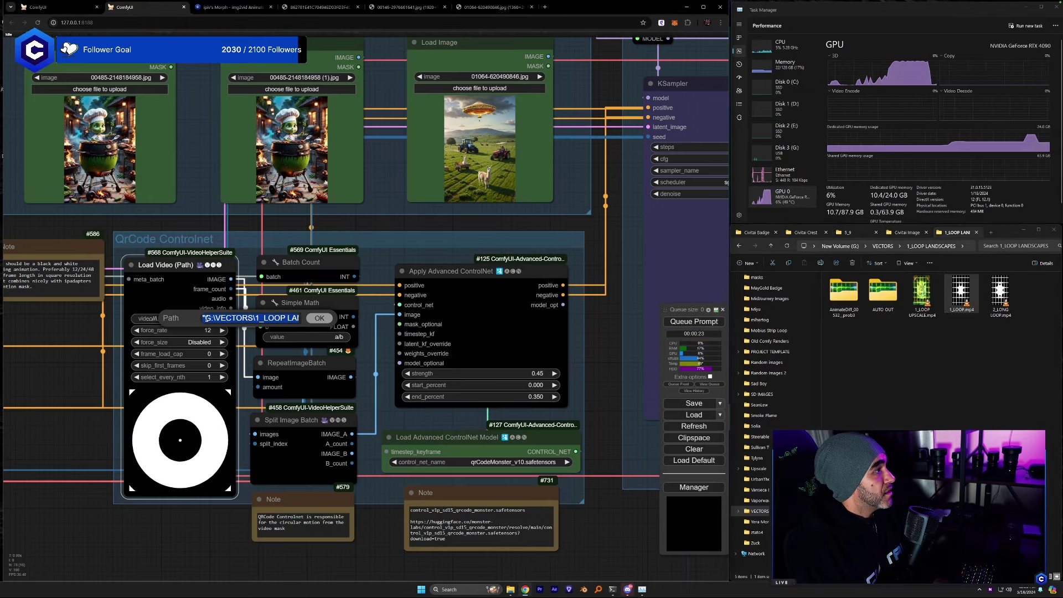
click(289, 318)
click(320, 318)
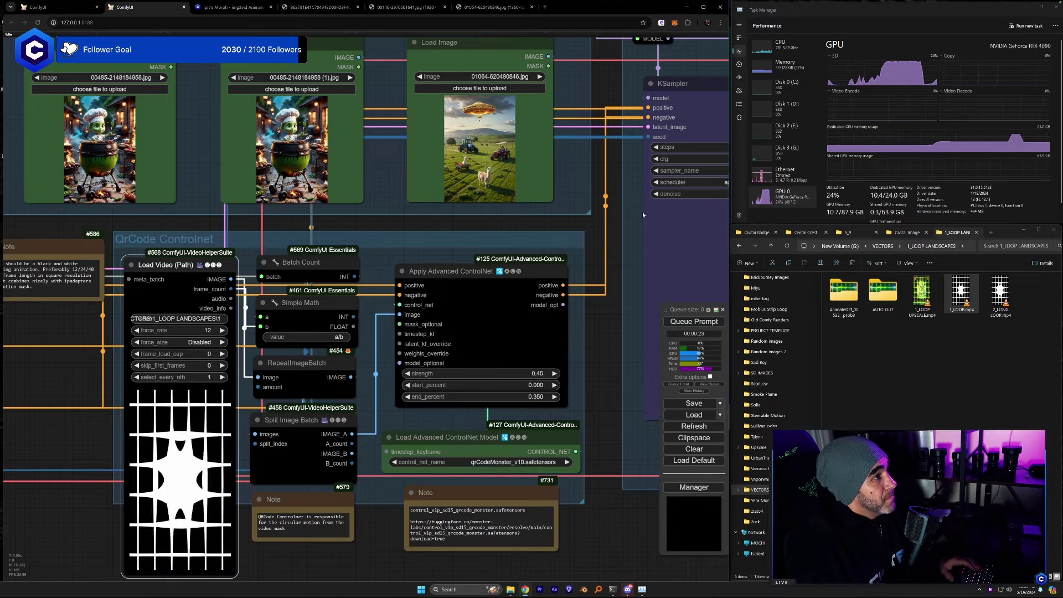
Check the finished preview in Video Combine and queue another generation with the new mask video.
drag(534, 255, 202, 316)
scroll(202, 316, down, 3)
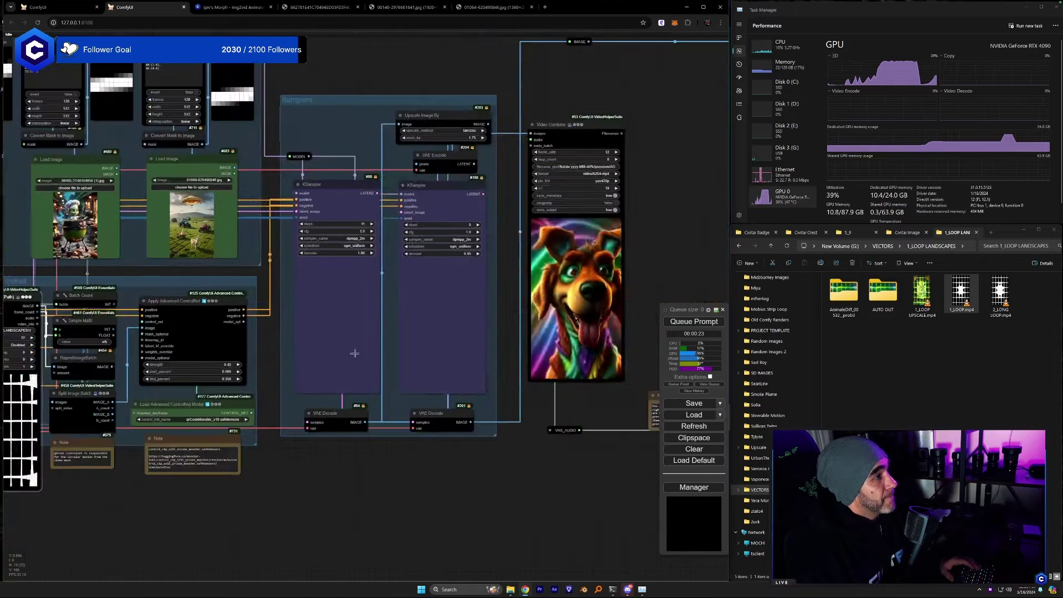
scroll(410, 449, down, 1)
drag(410, 449, 282, 482)
scroll(543, 357, up, 3)
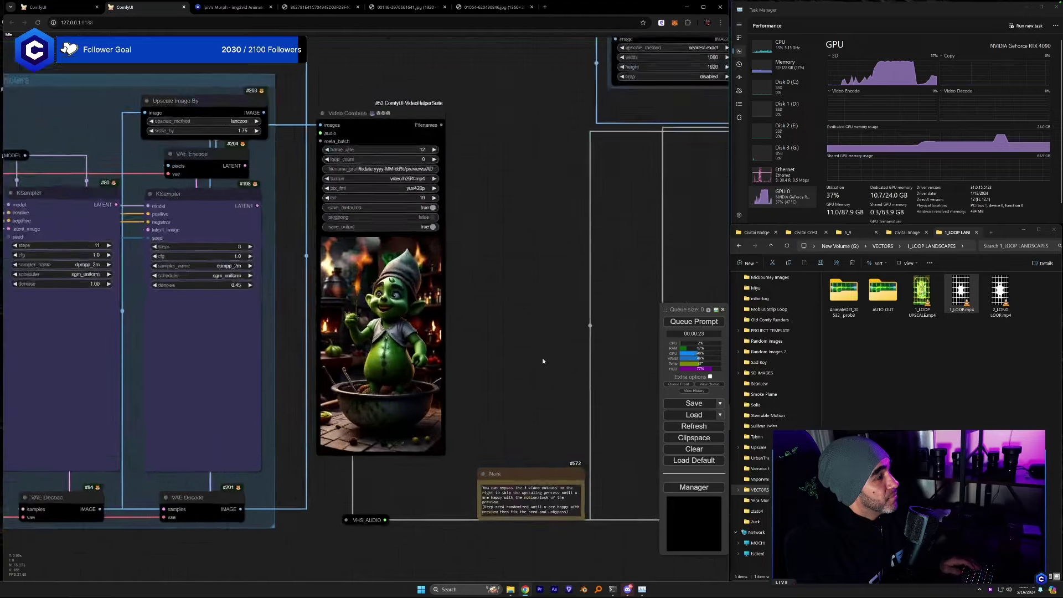
click(674, 320)
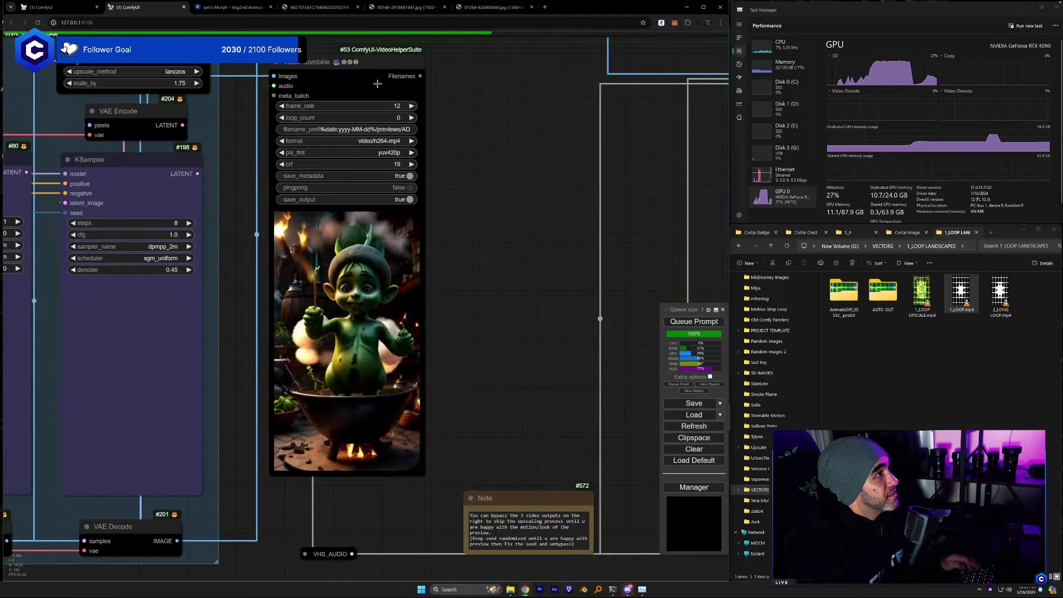
Place a copy of Video Combine node #53 beside the original to keep the earlier preview for comparison.
drag(333, 62, 498, 65)
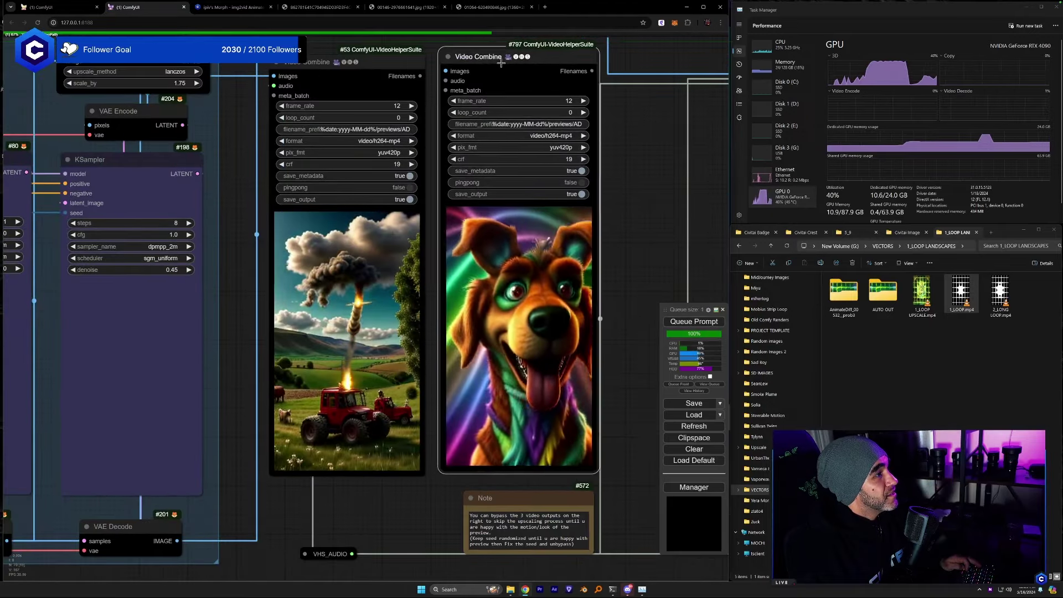
scroll(537, 339, up, 5)
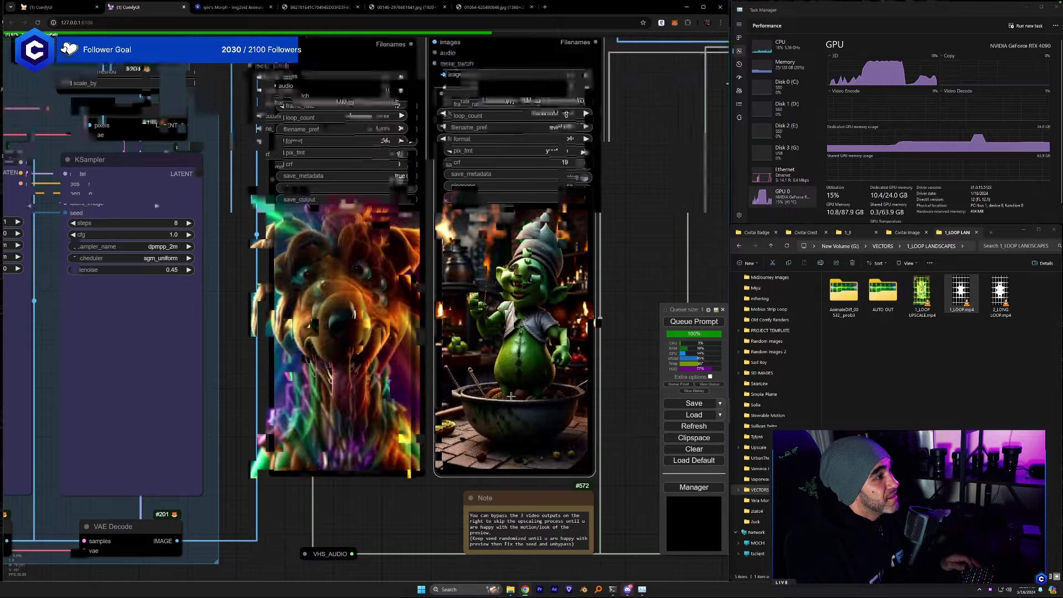
scroll(495, 301, down, 2)
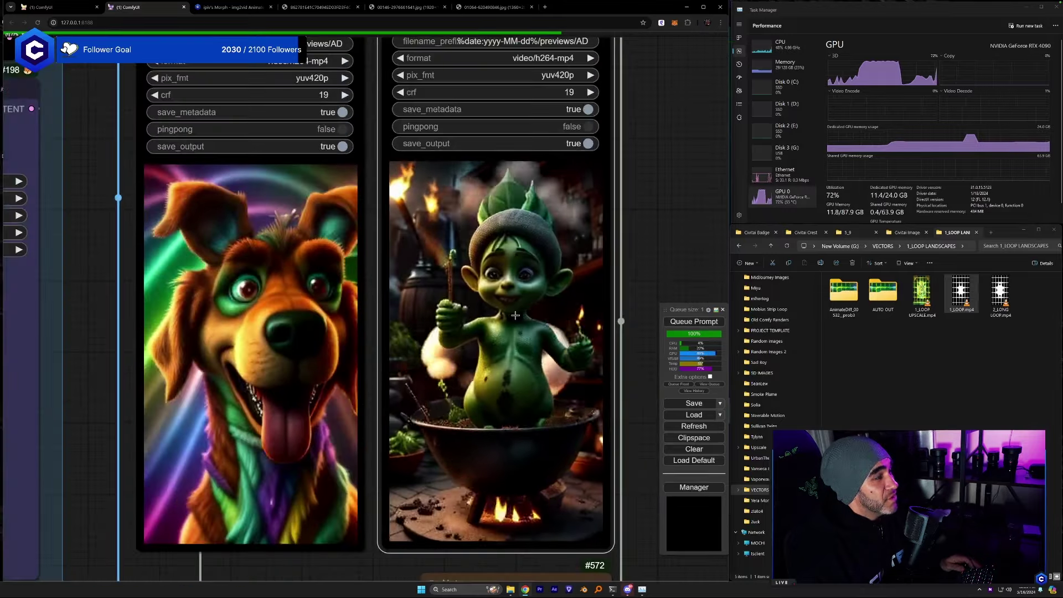
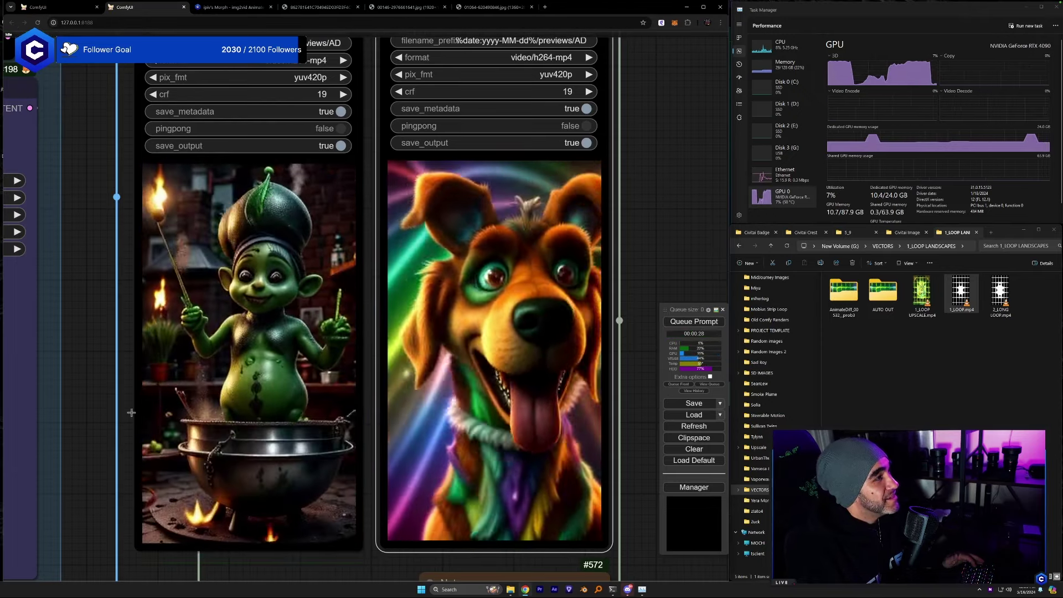
Compare the new mask video's morph in Video Combine #53 with the earlier preview in the copied node.
drag(86, 421, 122, 403)
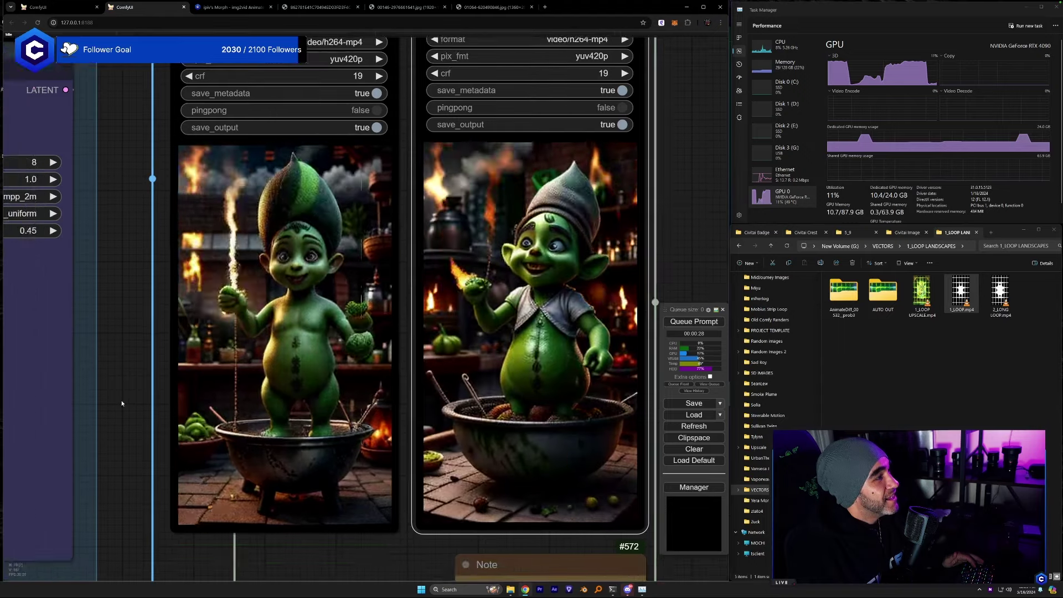
scroll(122, 403, down, 4)
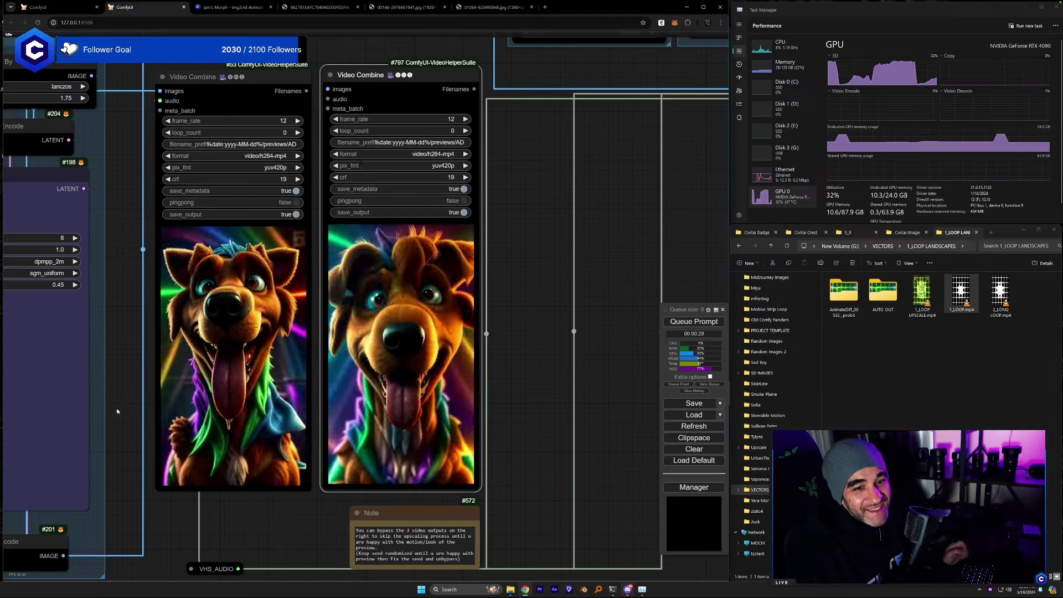
drag(112, 407, 515, 407)
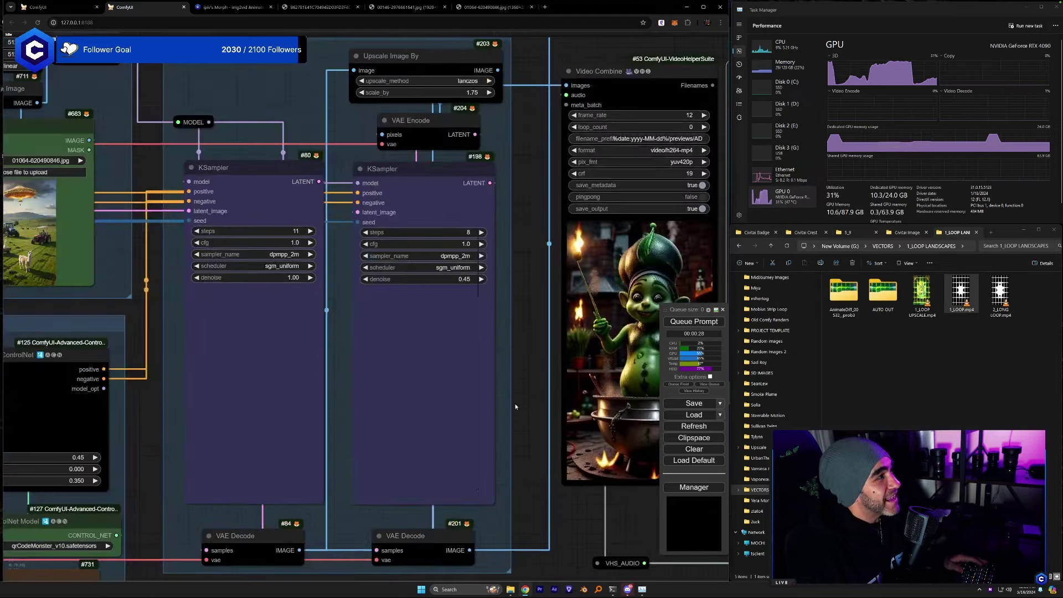
scroll(515, 407, down, 4)
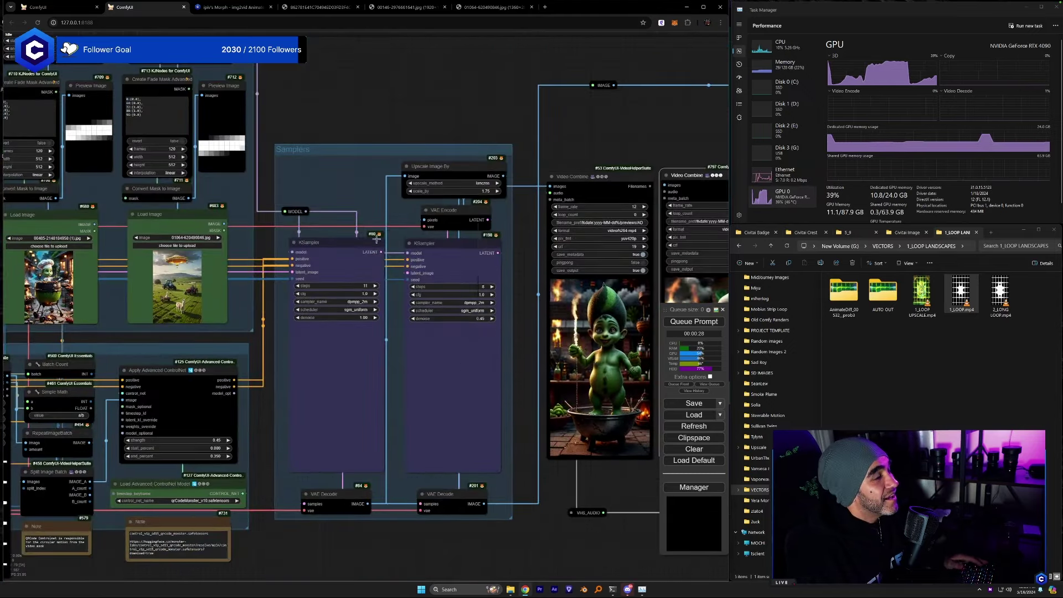
drag(328, 197, 4, 236)
scroll(206, 371, up, 5)
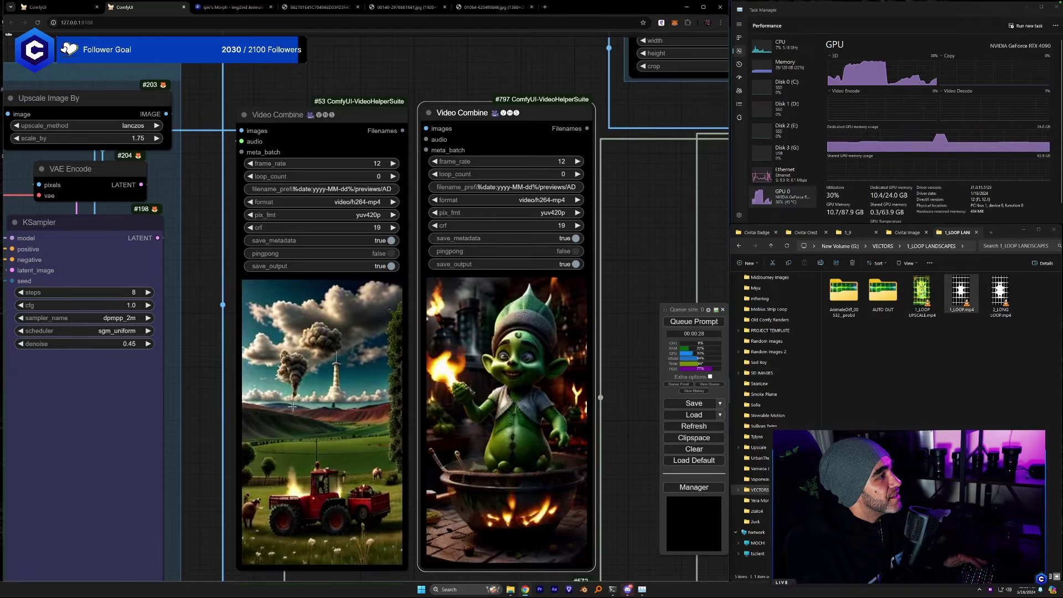
drag(219, 427, 228, 424)
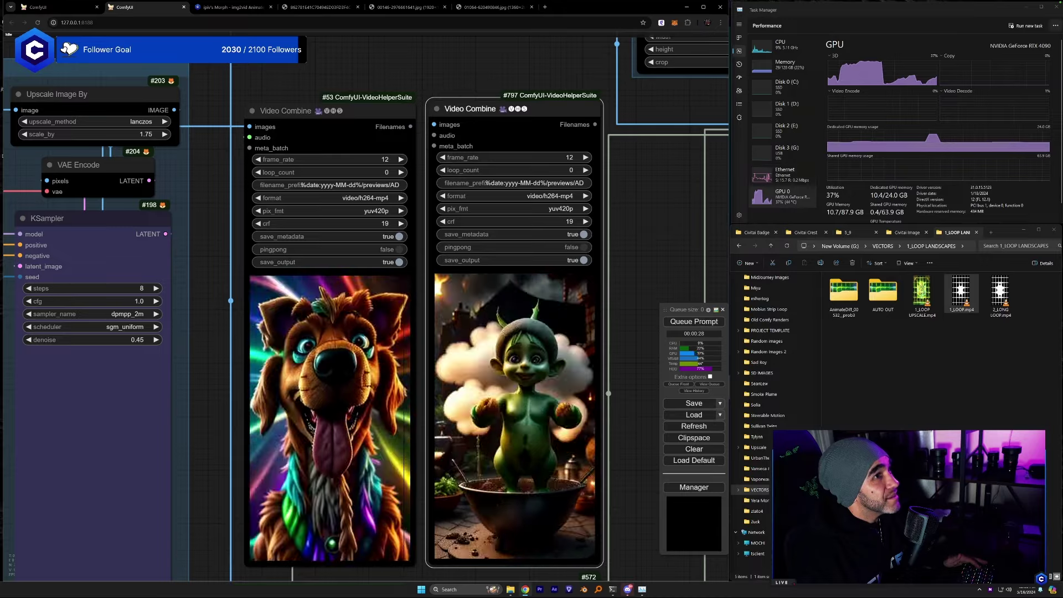
Hide Task Manager to read the prompt execution times in the console, and look over the workflow's nodes.
click(1027, 9)
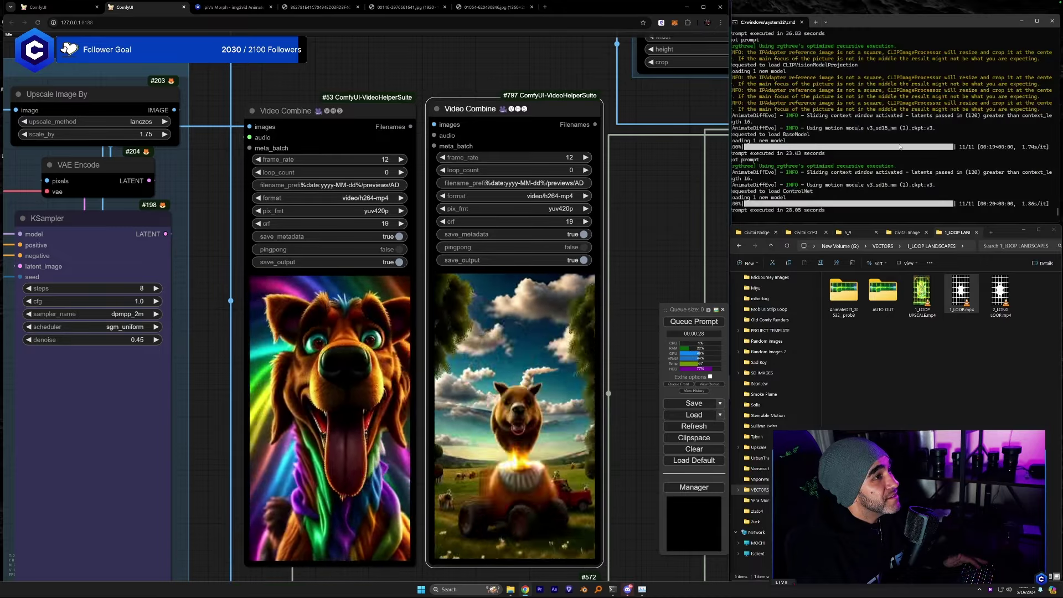
scroll(667, 249, down, 6)
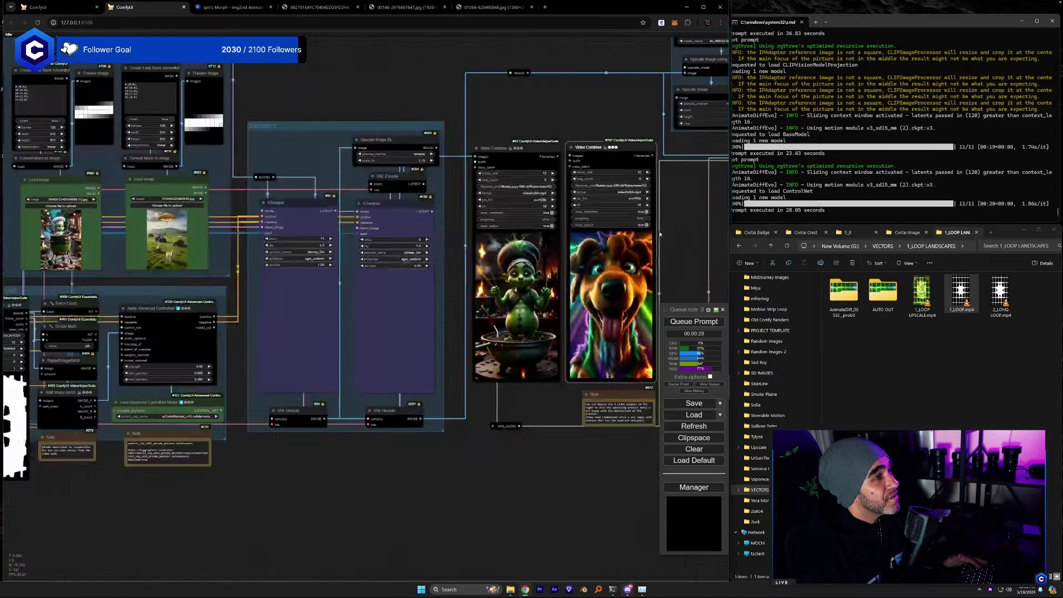
drag(120, 420, 422, 421)
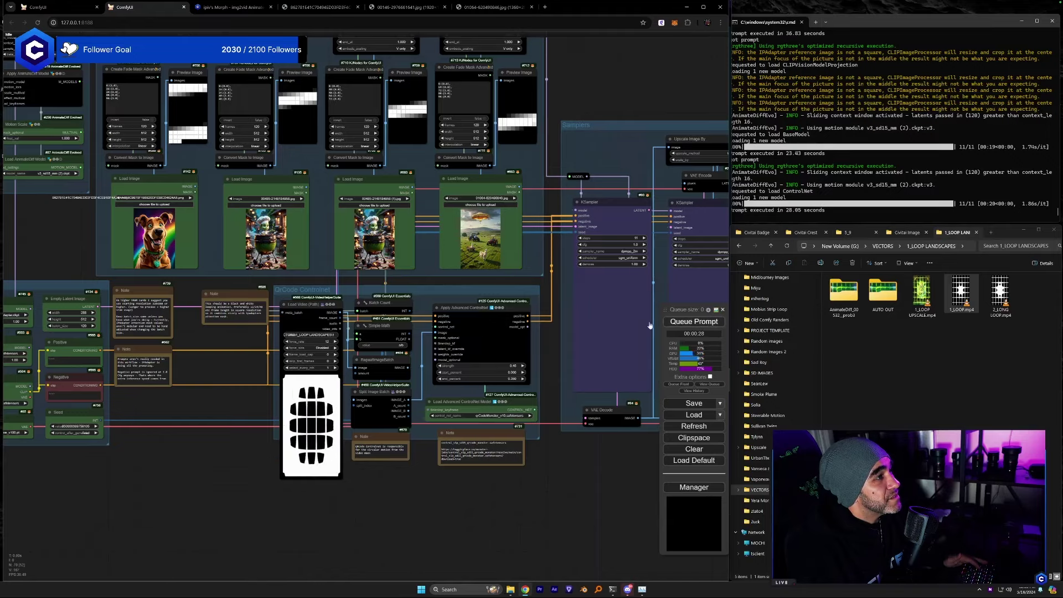
drag(560, 474, 478, 504)
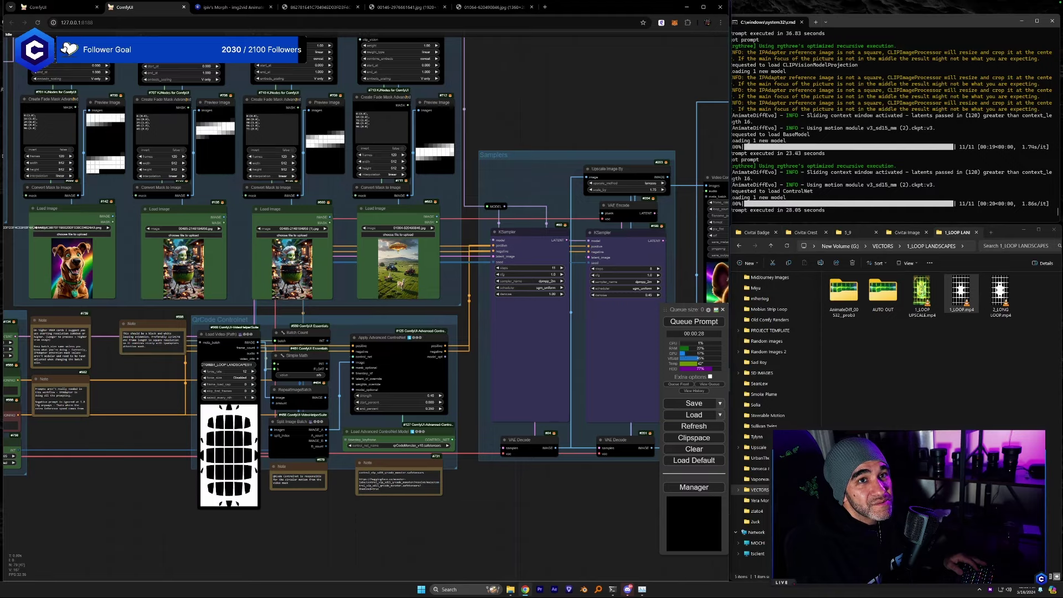
drag(417, 529, 554, 542)
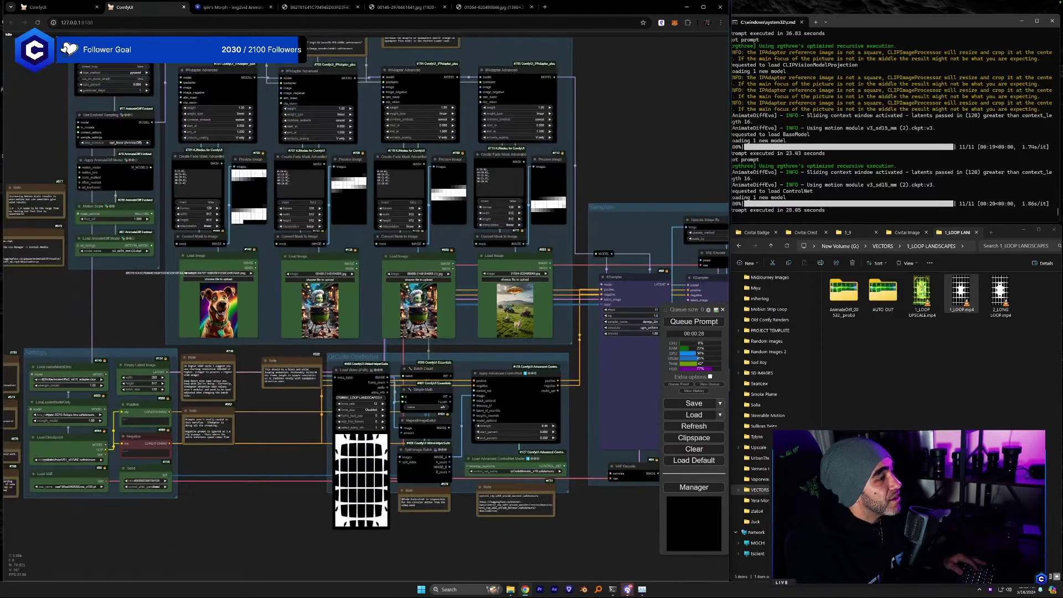
Switch to Discord, show the Civitai Images folder in File Explorer, and close the enlarged burger UFO picture.
key(alt+Tab)
click(907, 232)
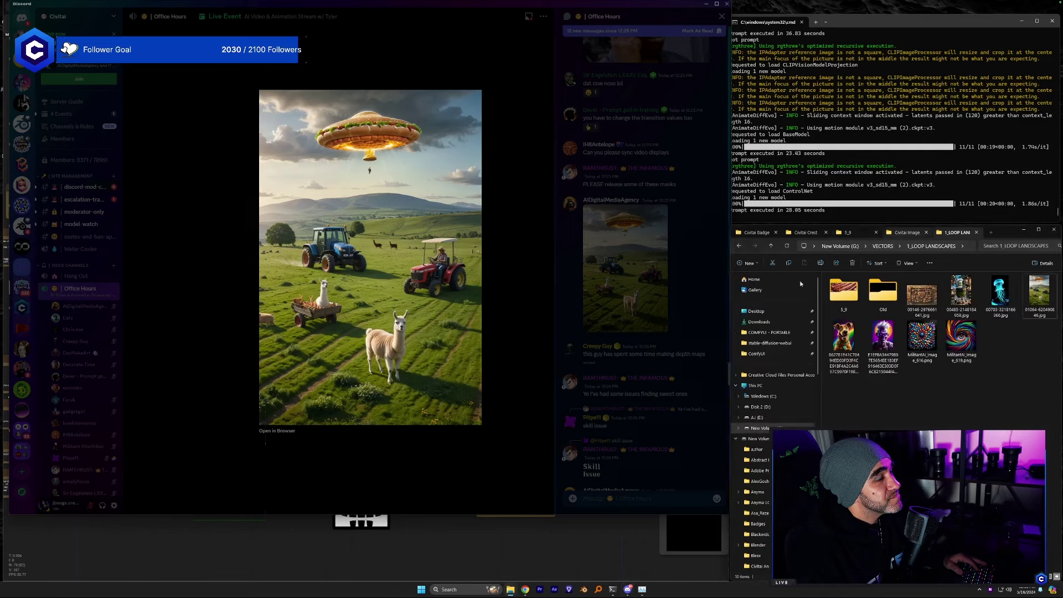
click(618, 373)
Find the creepy skeletal kitchen image in the Office Hours chat, open it in the browser and copy it into the Civitai Images folder.
scroll(619, 373, down, 5)
scroll(619, 374, down, 10)
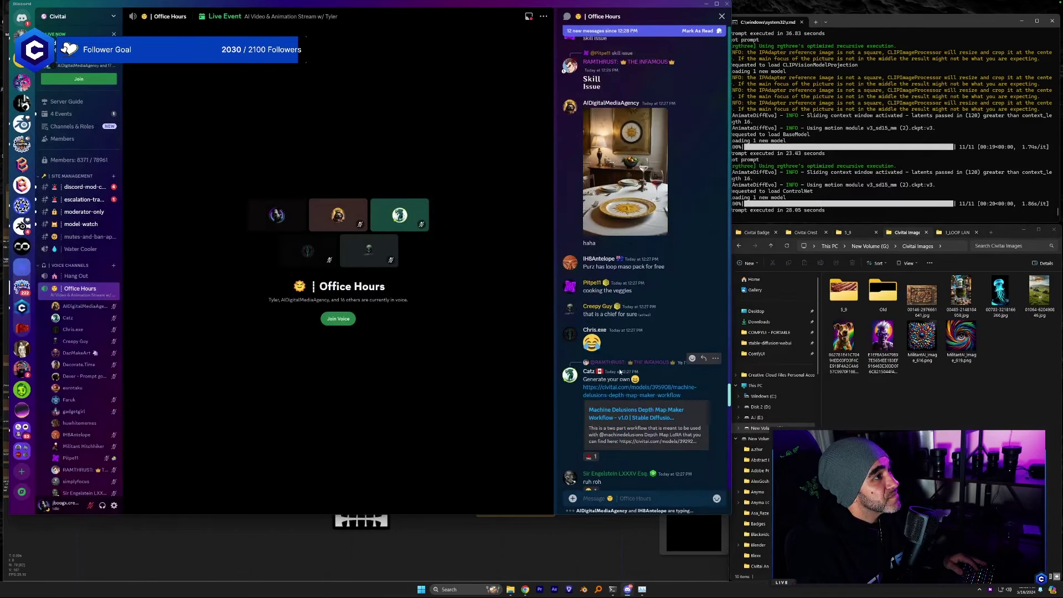
scroll(619, 372, down, 15)
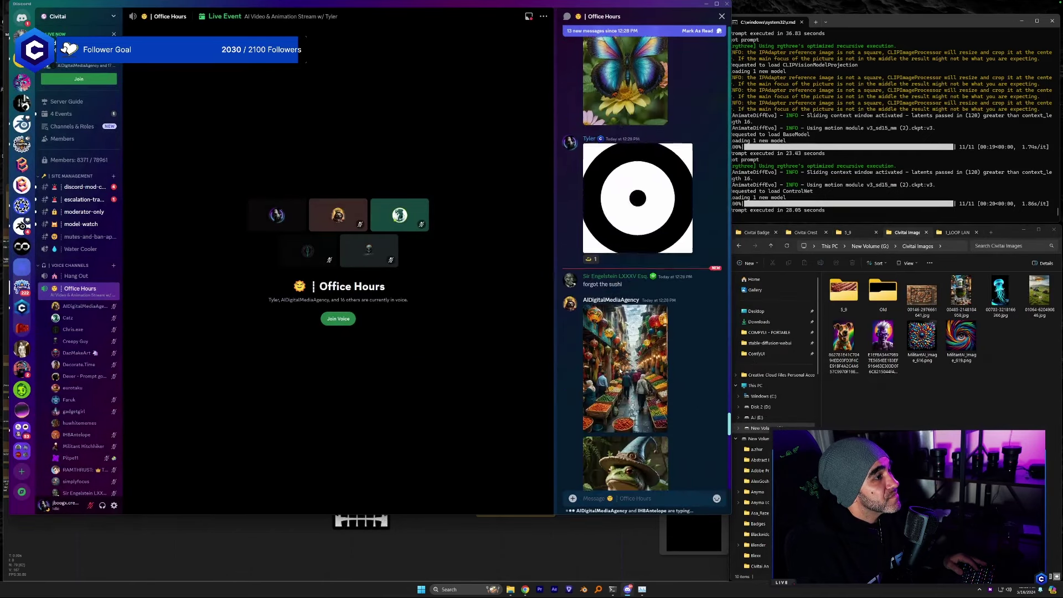
scroll(618, 367, down, 8)
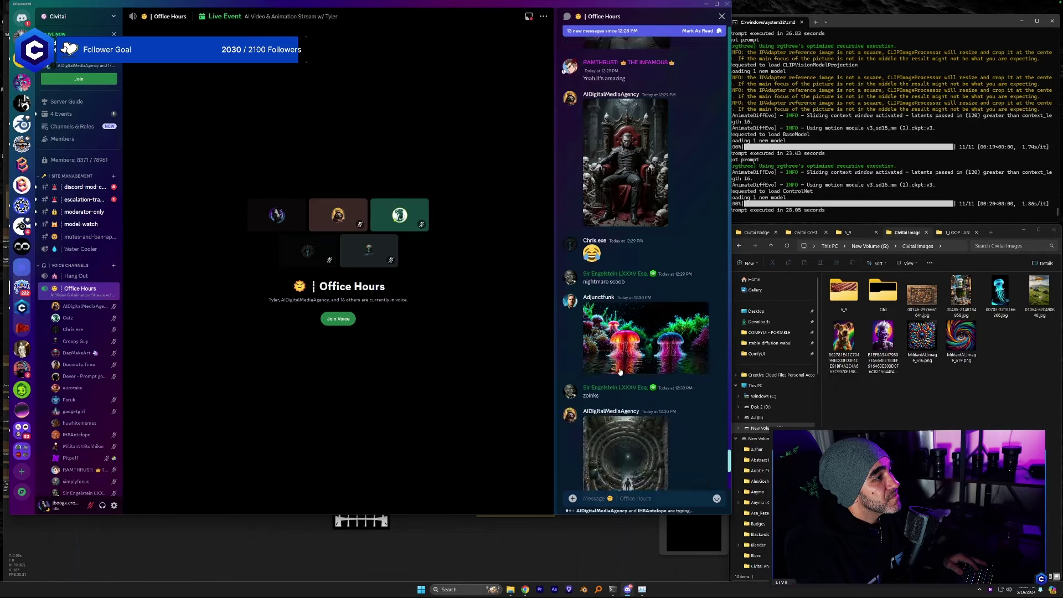
scroll(619, 371, up, 8)
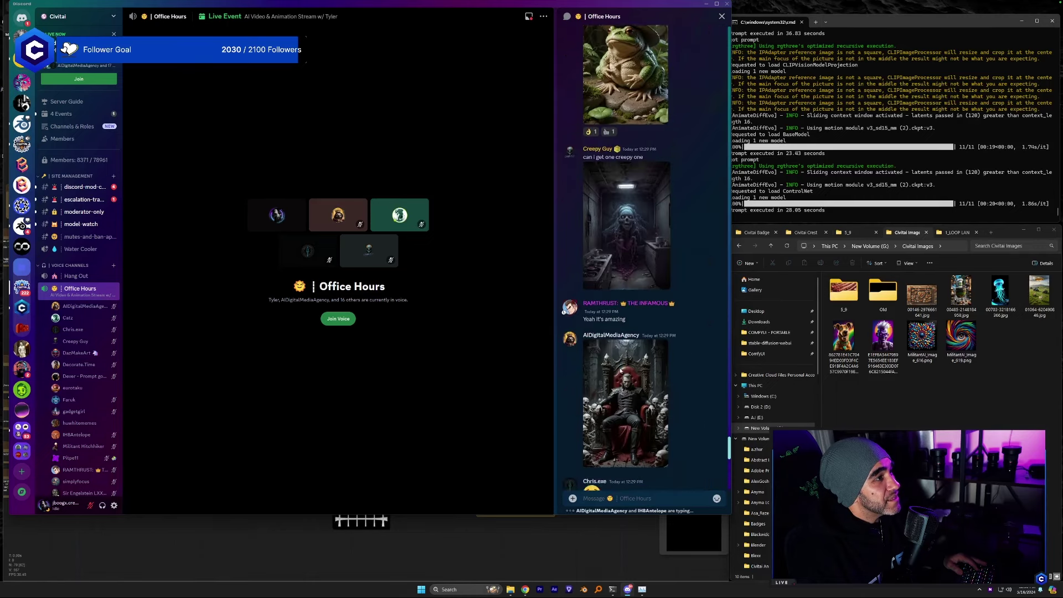
click(629, 256)
click(273, 431)
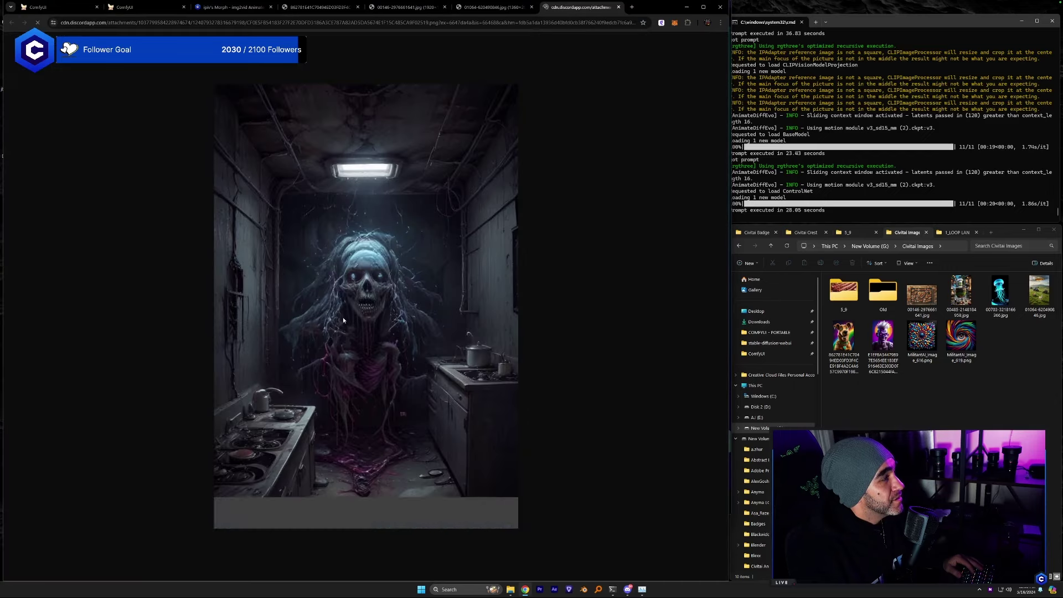
drag(720, 387, 941, 399)
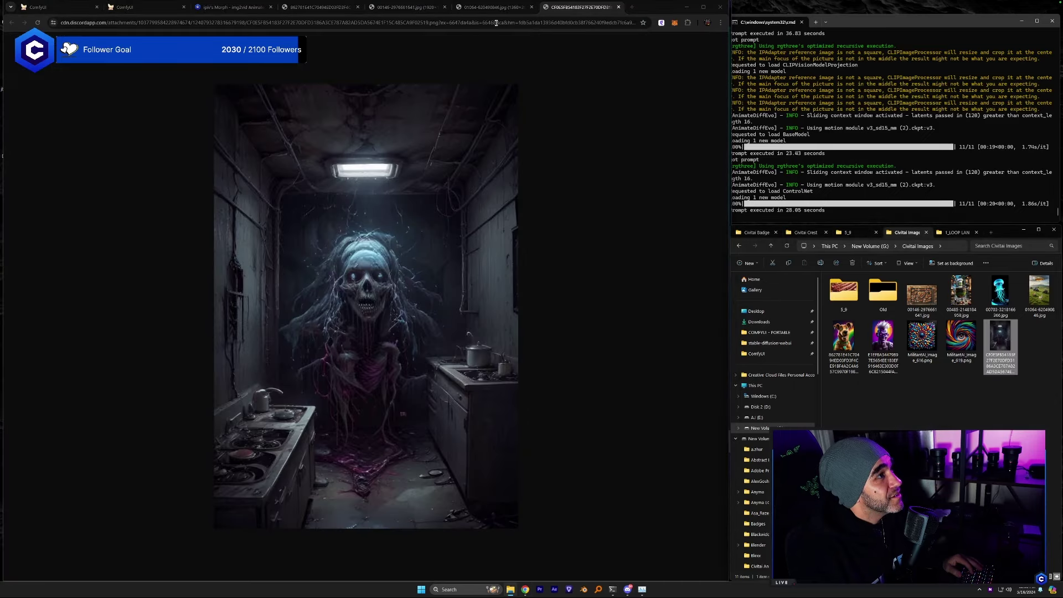
In the Discord Office Hours chat, open the skull-throne image in the browser and save it to the Civitai Images folder.
click(627, 589)
click(566, 434)
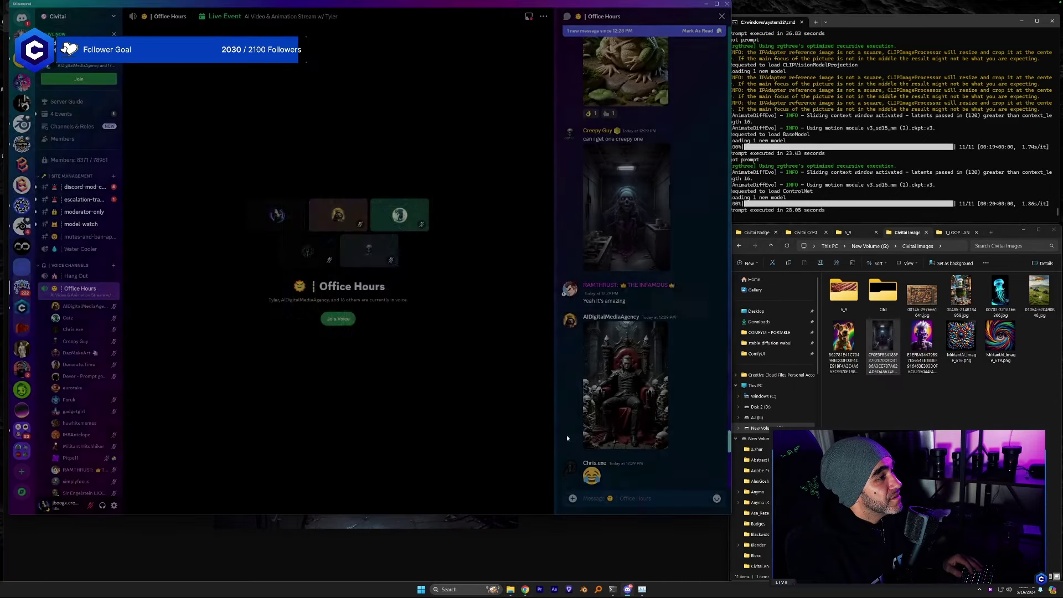
click(625, 382)
click(277, 431)
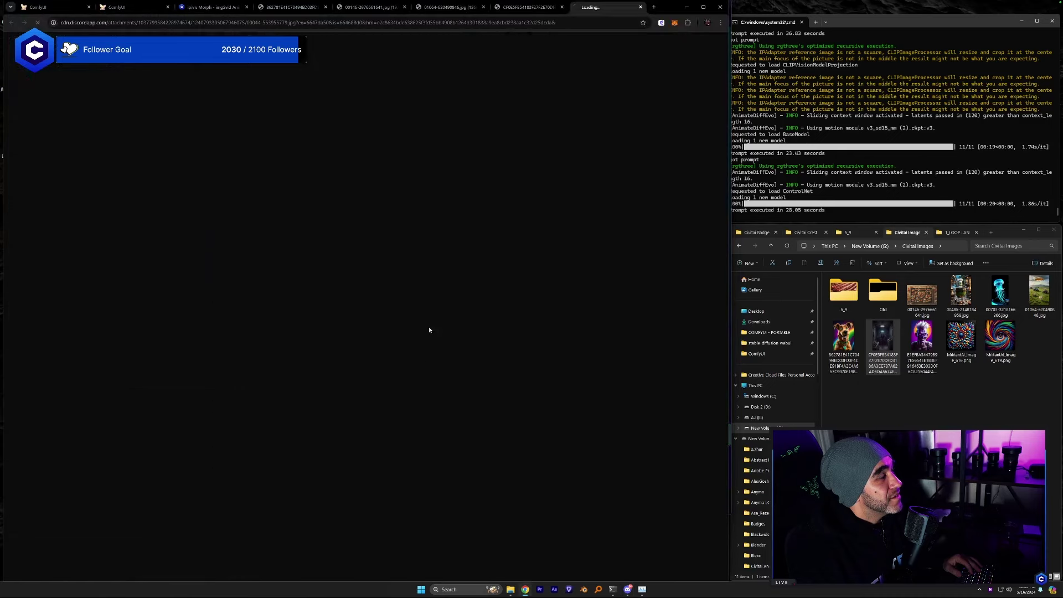
drag(885, 387, 941, 398)
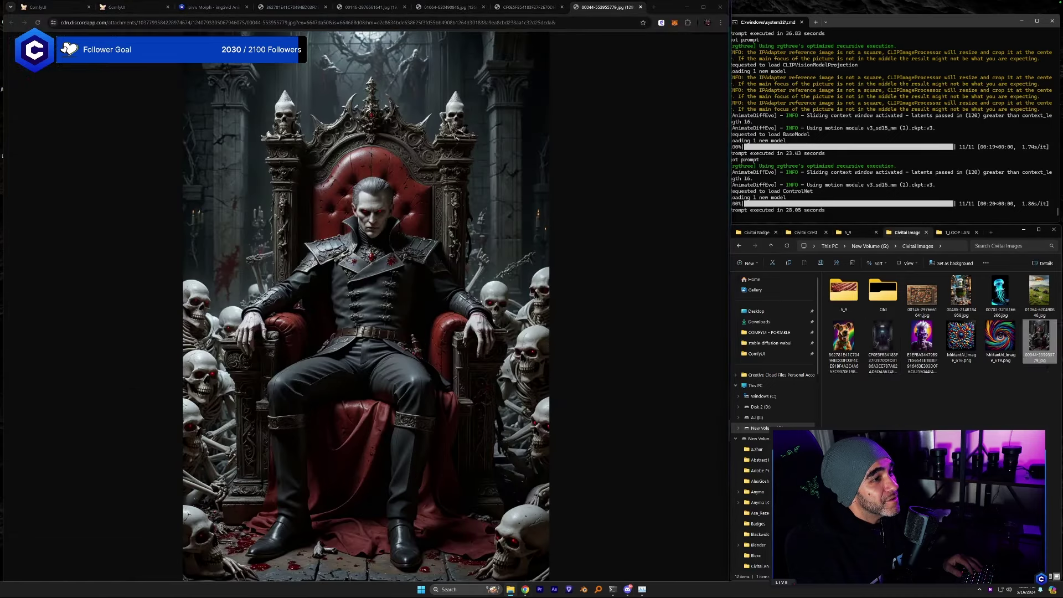
Return to the Discord chat, open the image of a figure in a circular tunnel in the browser, and save it to Civitai Images.
click(626, 589)
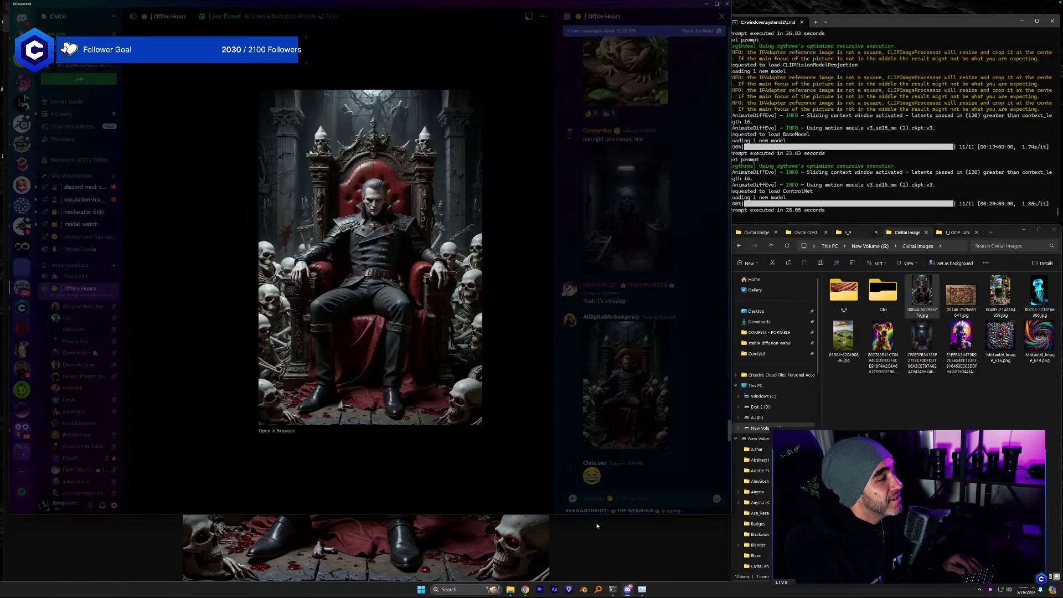
click(509, 475)
scroll(596, 439, down, 5)
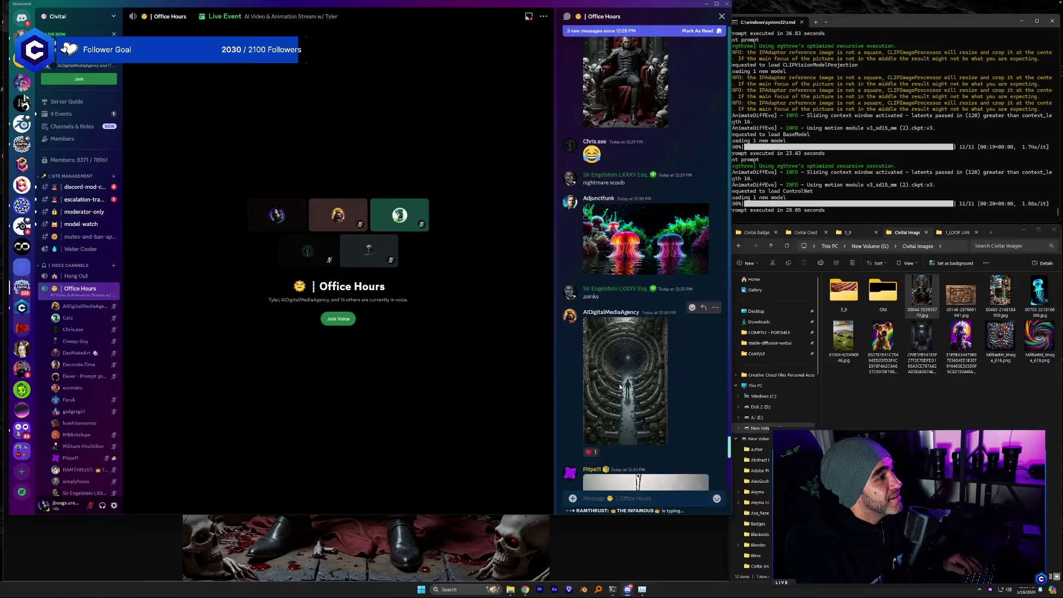
click(620, 387)
click(286, 436)
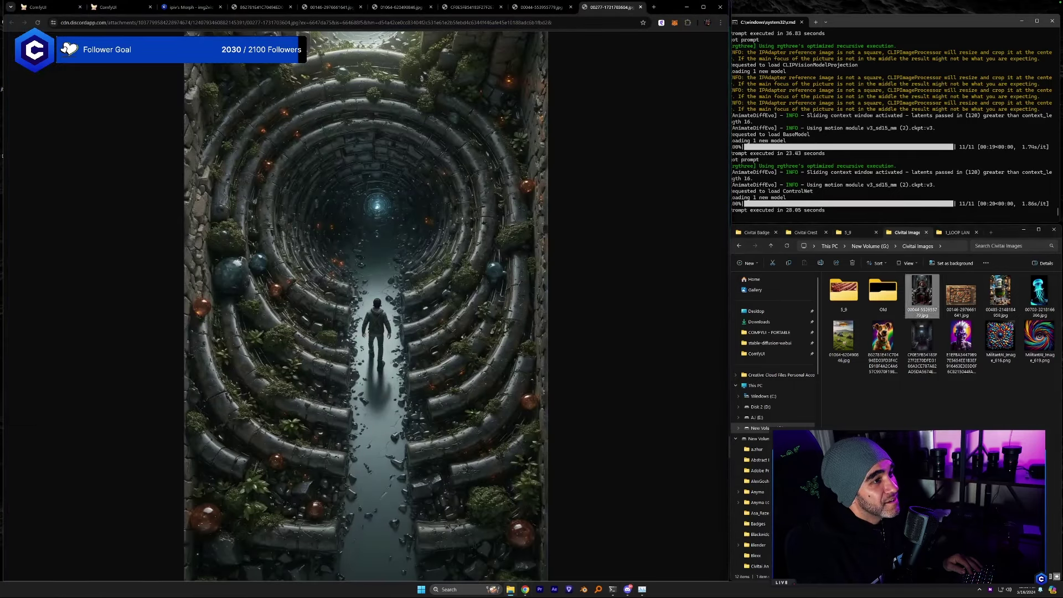
From the Discord chat, open the blue humanoid face image in the browser and save it to the Civitai Images folder.
click(623, 590)
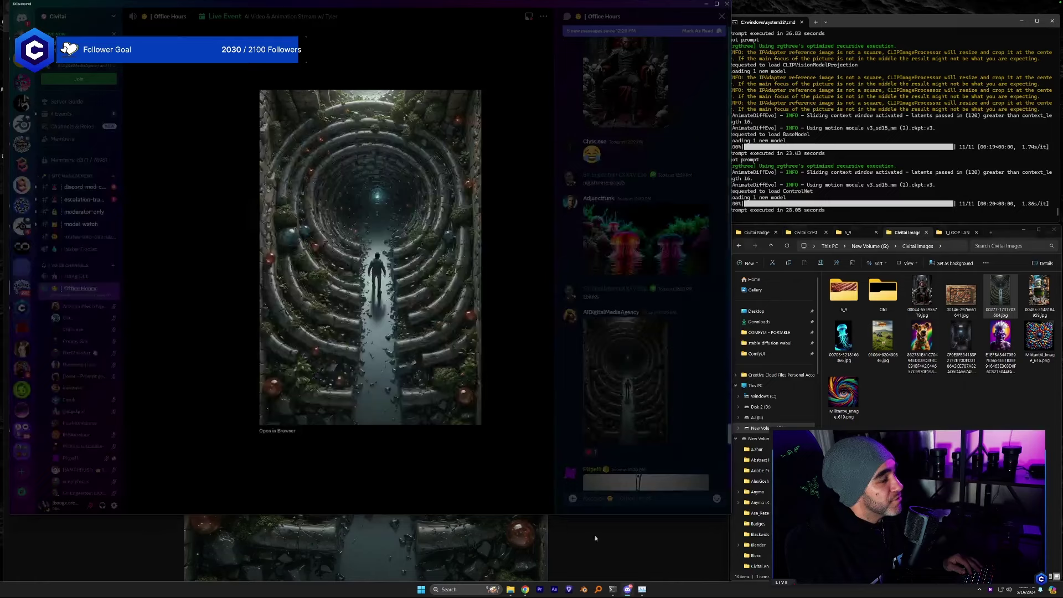
click(475, 498)
scroll(627, 417, down, 3)
scroll(627, 417, down, 3)
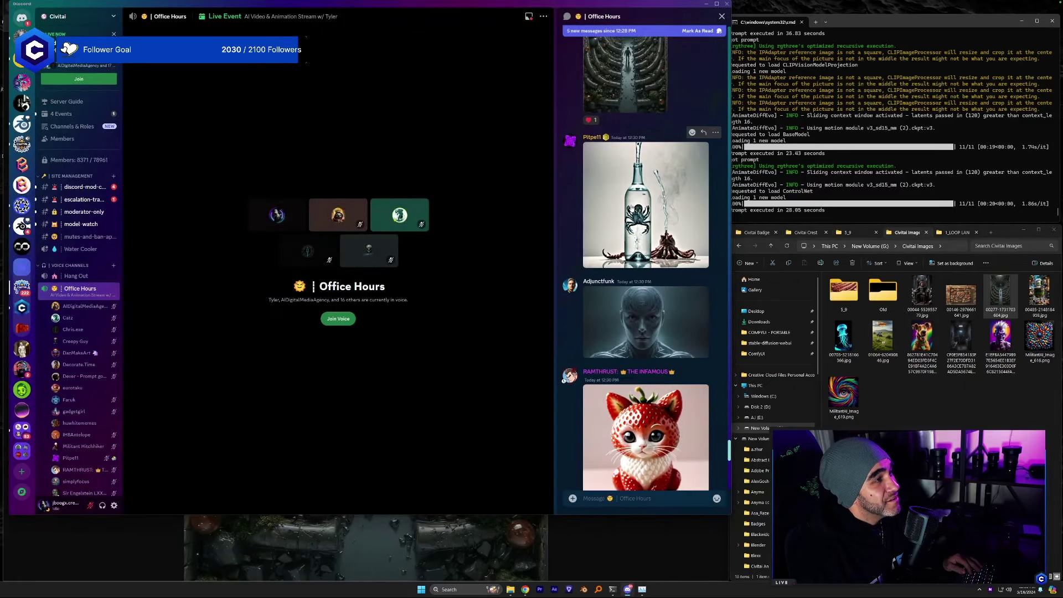
click(640, 302)
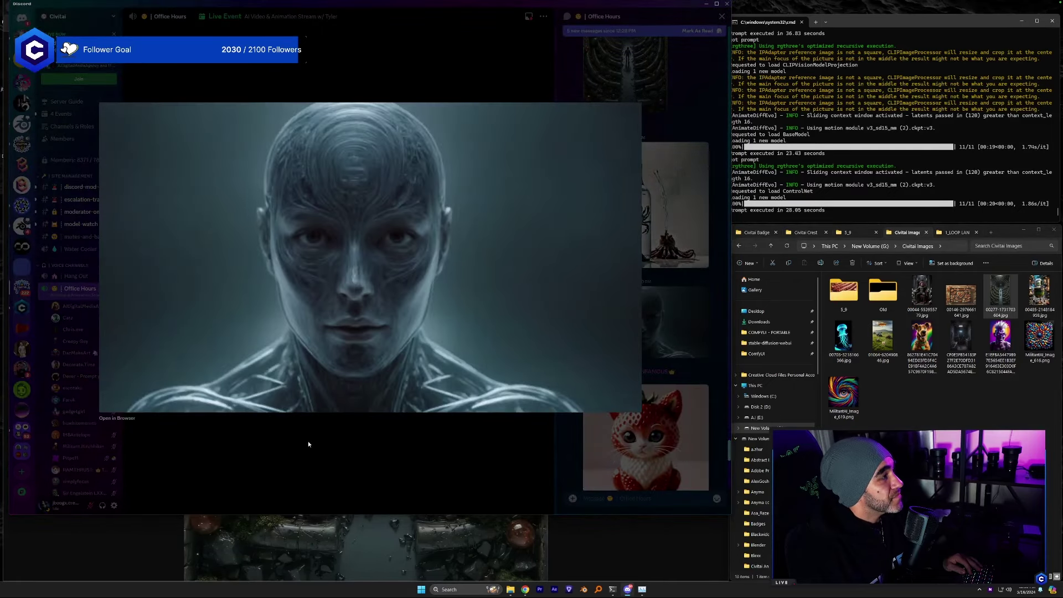
click(128, 418)
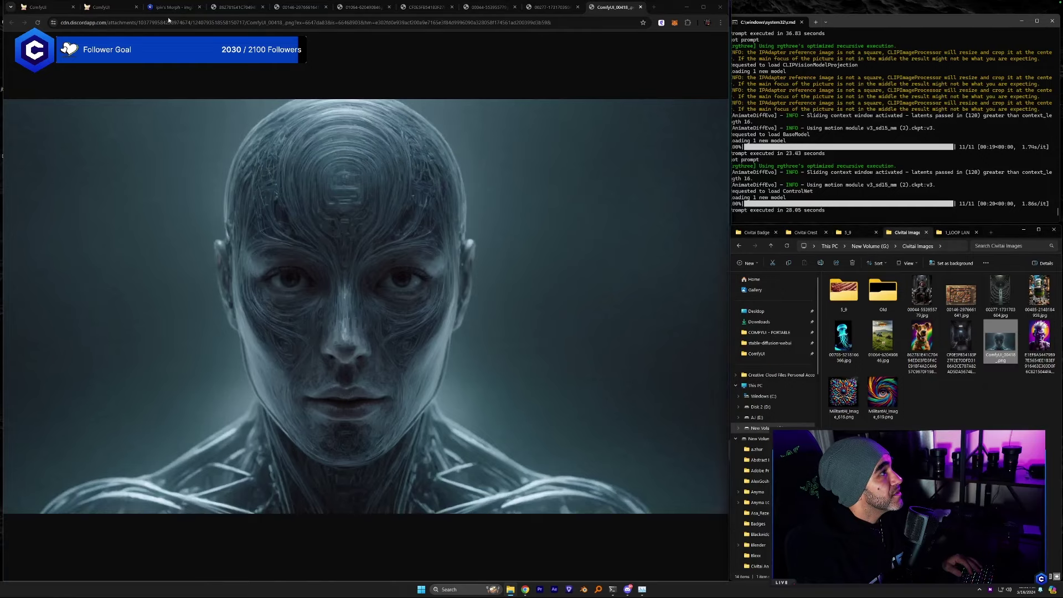
In ComfyUI, replace the four Load Image pictures, in order, with the creepy kitchen, skull-throne, blue face and circular tunnel images.
click(105, 7)
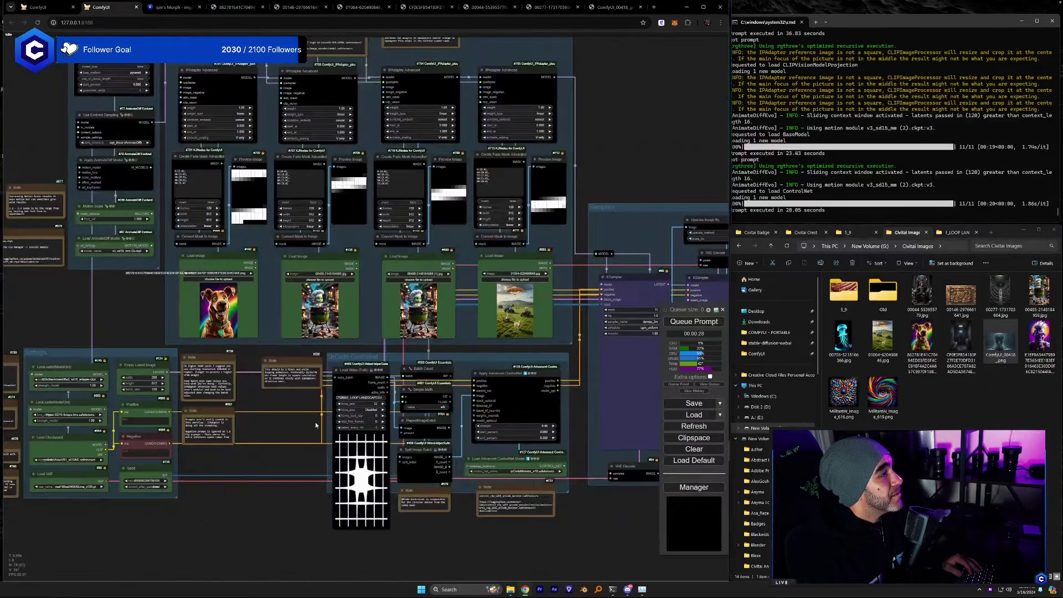
scroll(254, 393, up, 5)
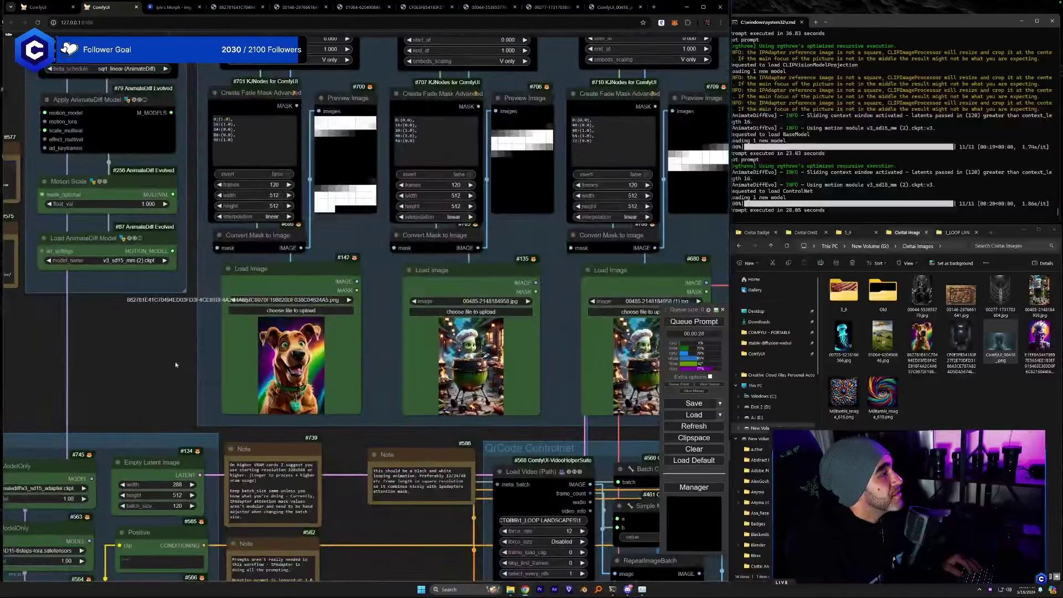
drag(175, 364, 112, 370)
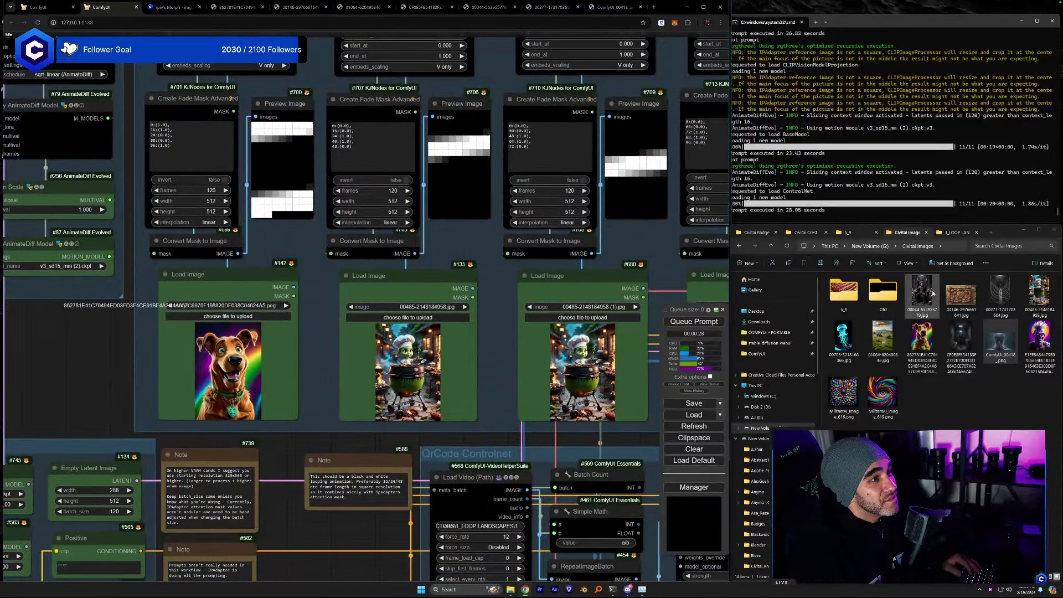
click(1003, 345)
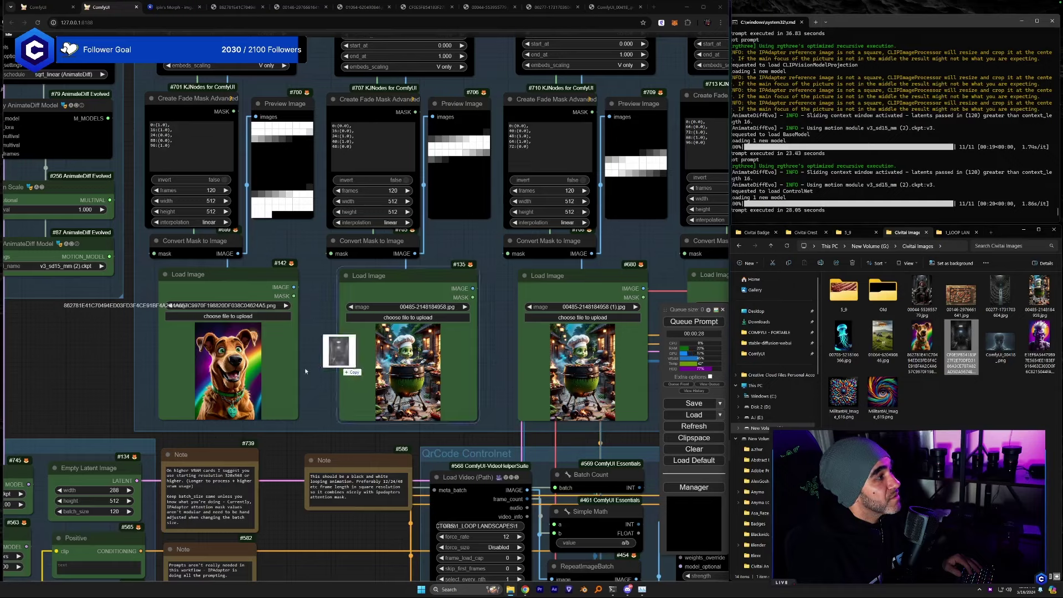
drag(304, 367, 230, 365)
drag(928, 299, 437, 360)
drag(990, 345, 581, 360)
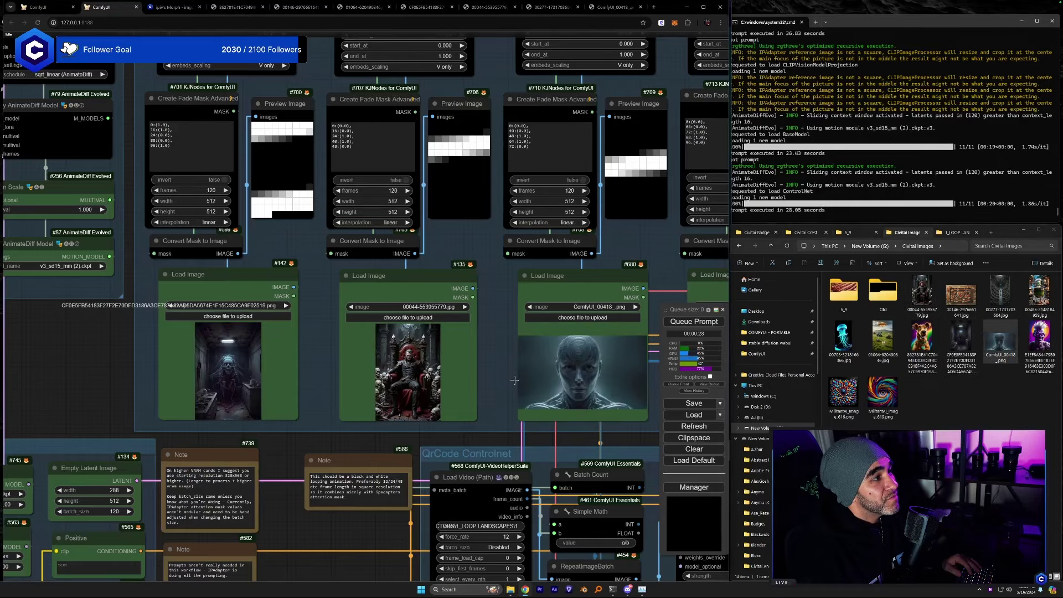
drag(311, 361, 119, 344)
drag(1012, 316, 570, 355)
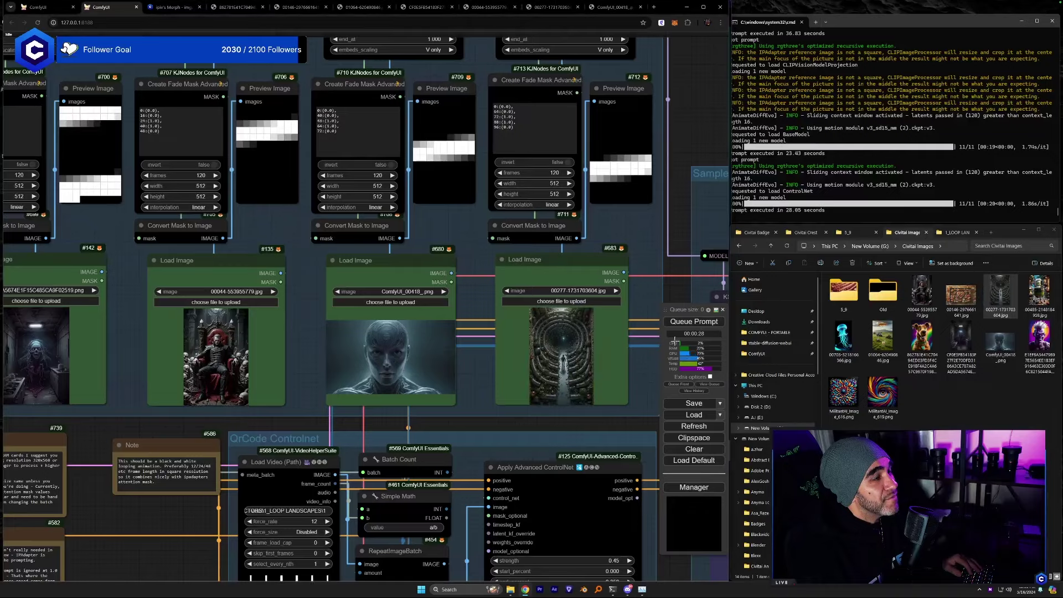
Queue the prompt with the four new images and bring the samplers and Video Combine nodes into view.
click(690, 325)
drag(649, 377, 503, 308)
scroll(503, 308, down, 2)
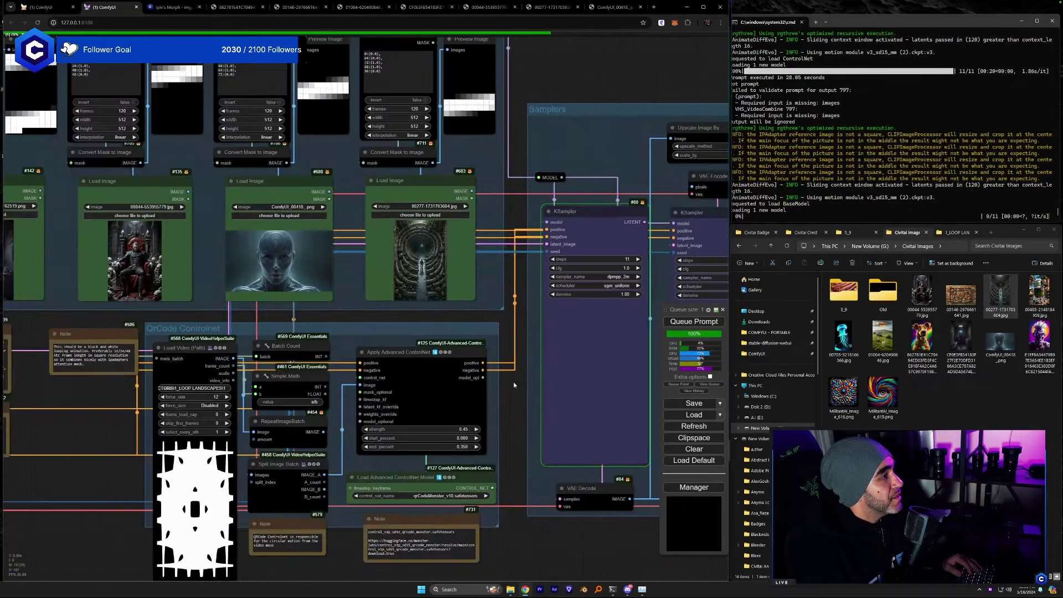
drag(518, 404, 177, 446)
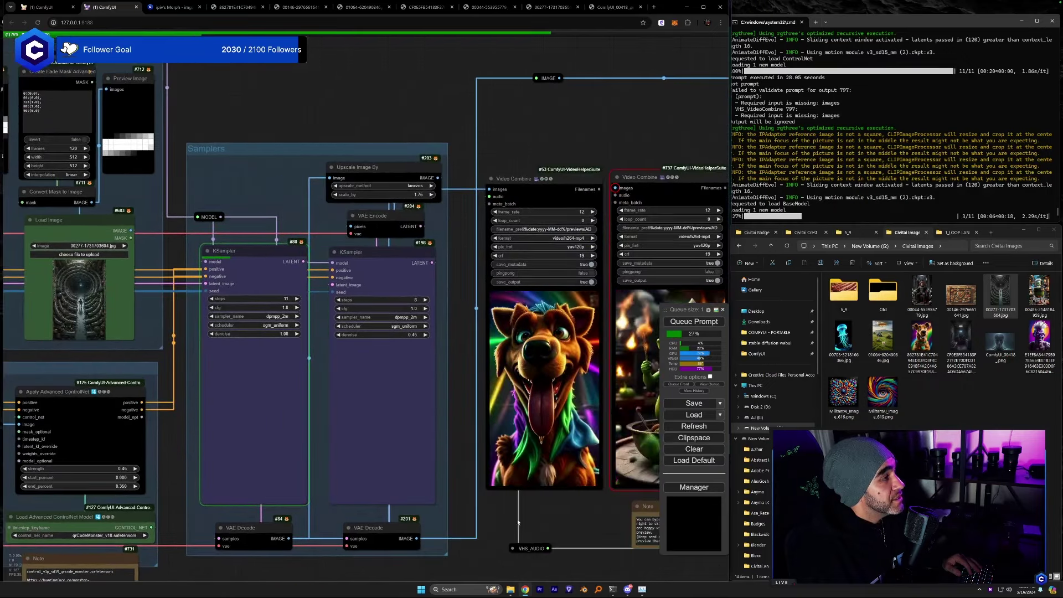
Examine the KSampler nodes and the generated video in the first Video Combine preview.
scroll(247, 432, up, 5)
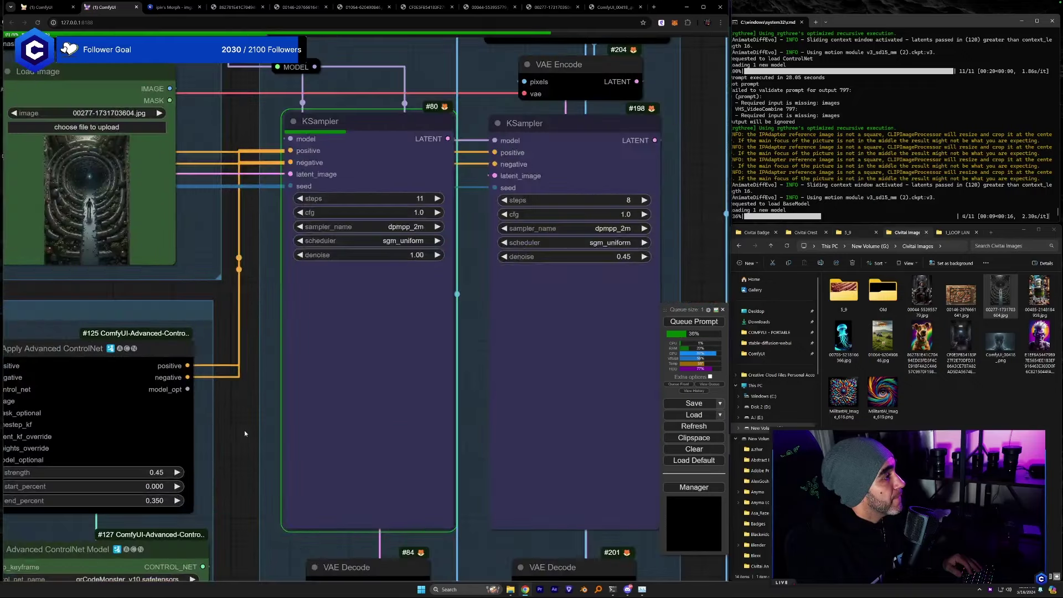
drag(244, 430, 204, 440)
drag(663, 234, 453, 238)
scroll(596, 251, down, 2)
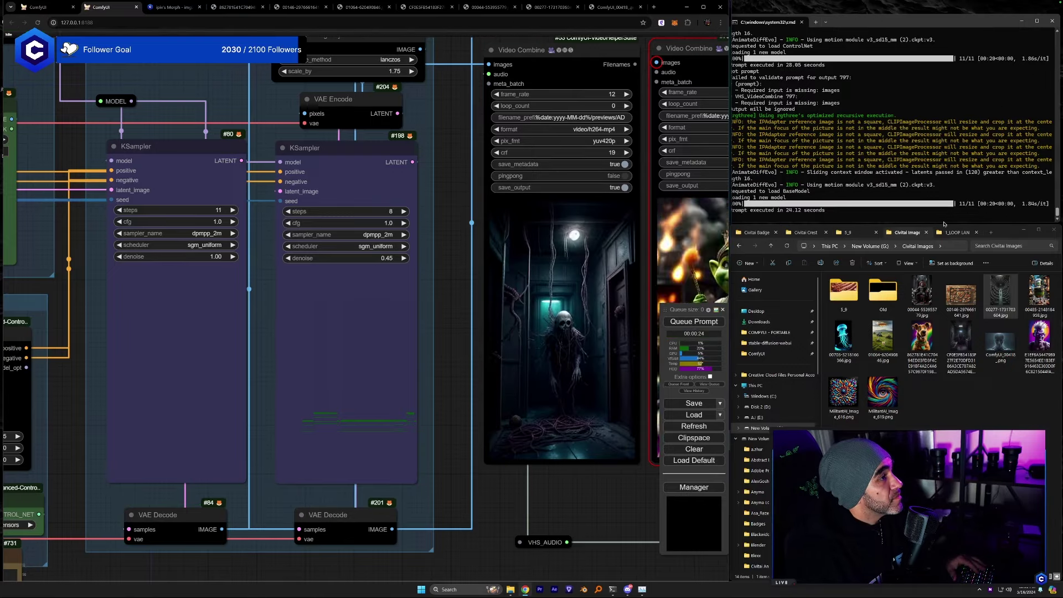
scroll(484, 464, up, 2)
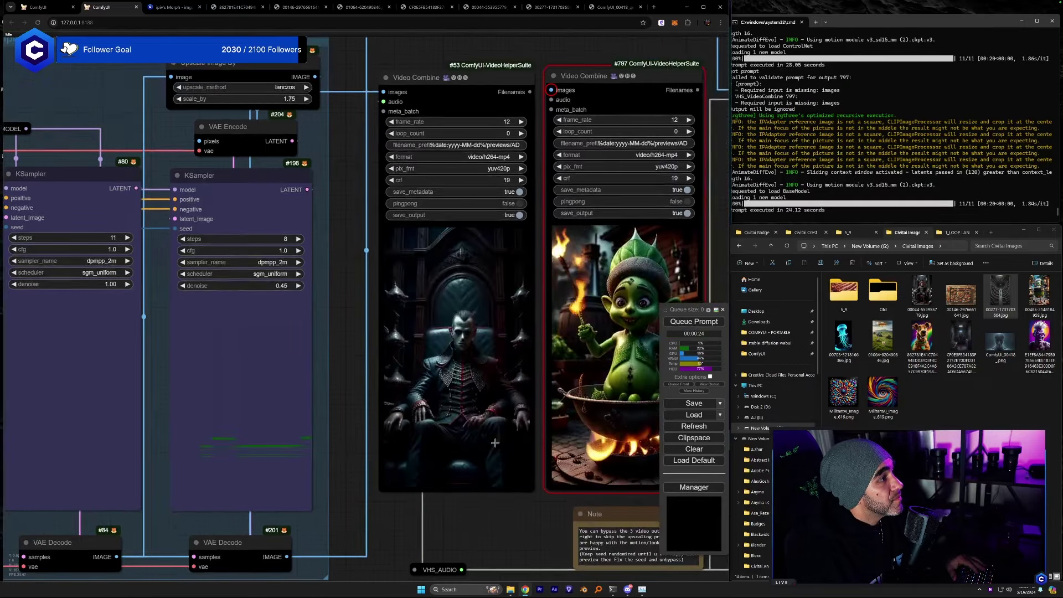
scroll(494, 442, up, 1)
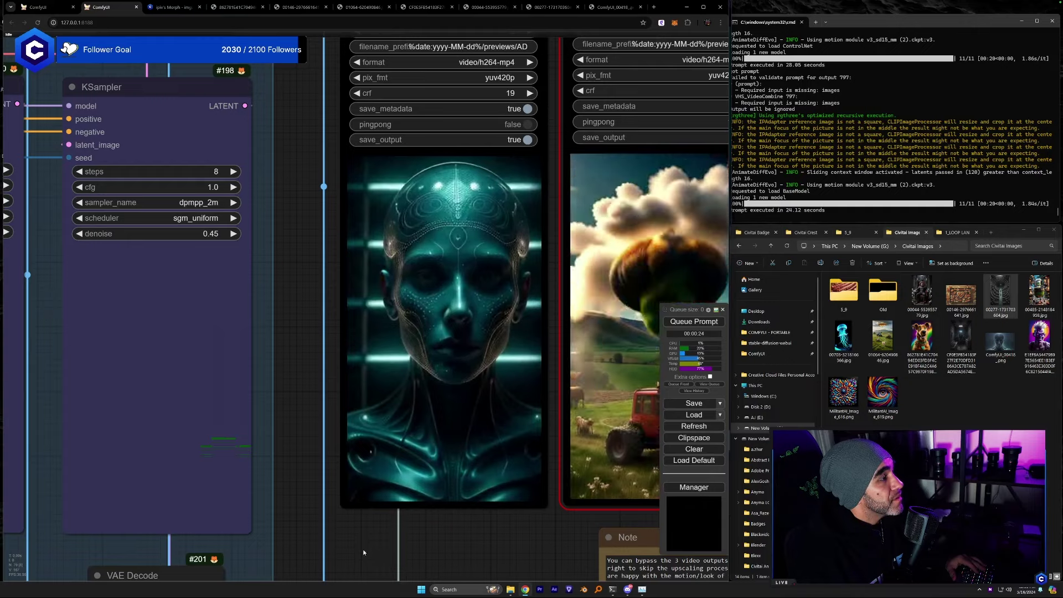
drag(374, 544, 523, 501)
scroll(553, 507, down, 5)
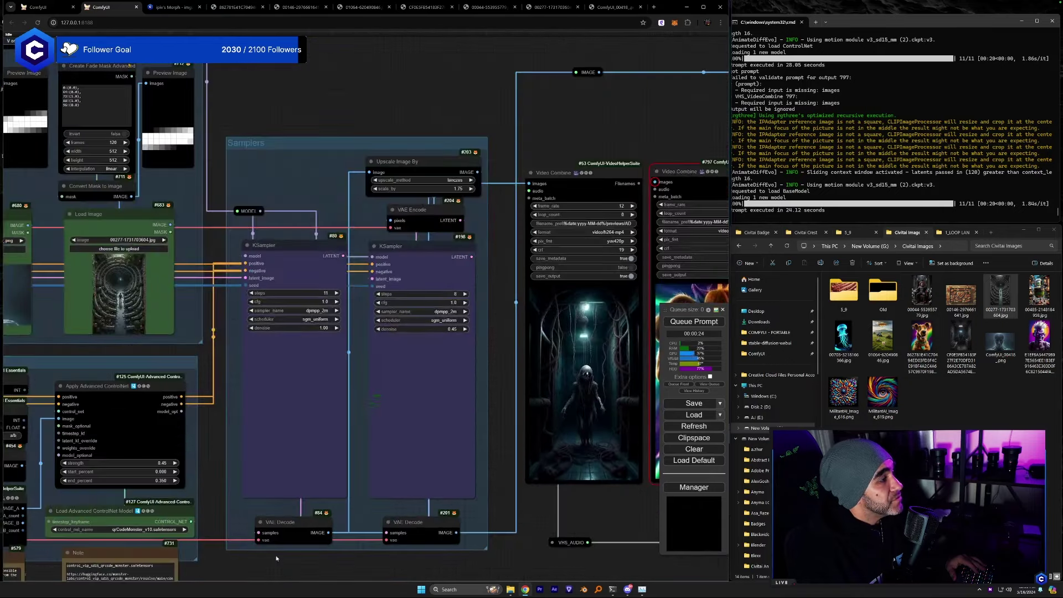
Replace the video path in the QrCode ControlNet group's Load Video node with the direct imgur MP4 link.
drag(276, 558, 608, 517)
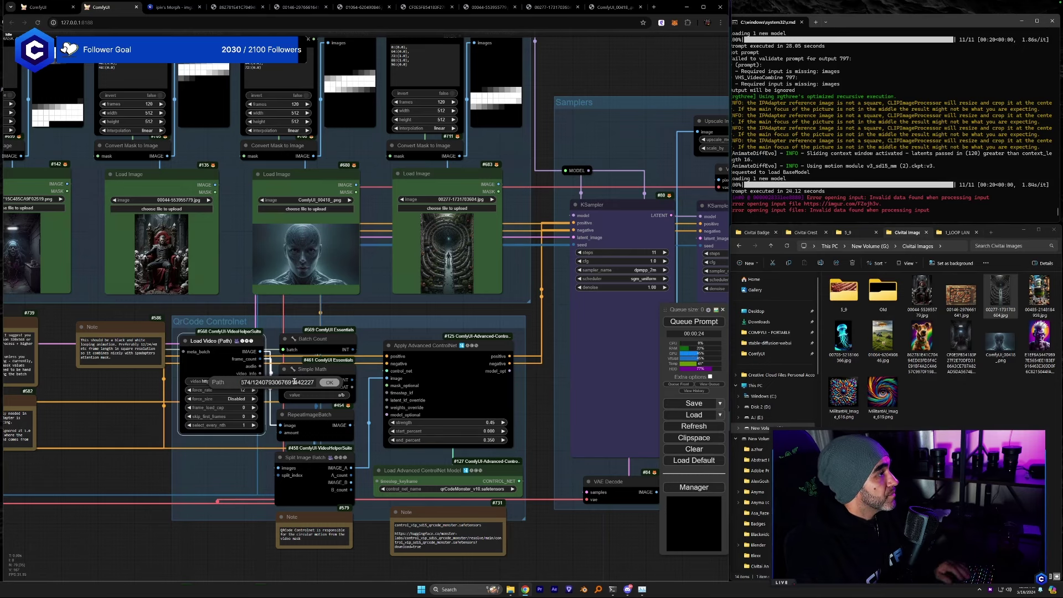
key(BackSpace)
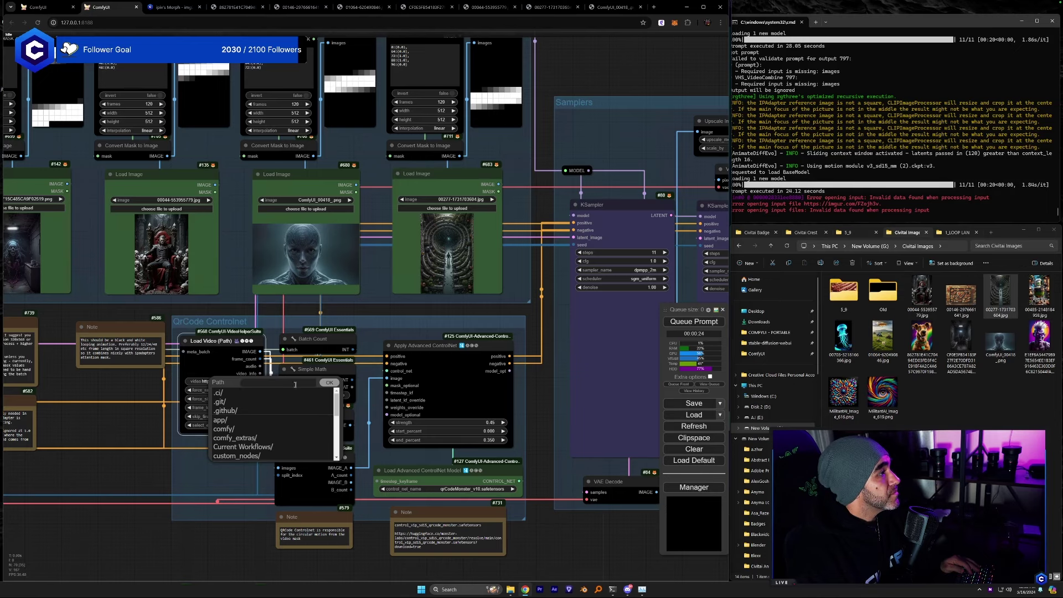
key(ctrl+v)
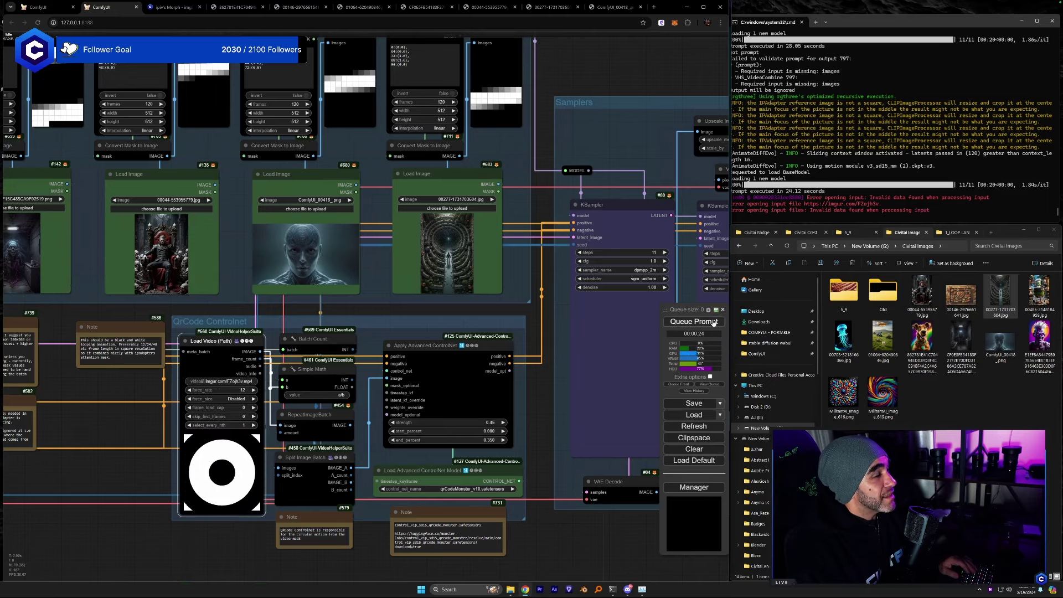
Queue the prompt using the new ControlNet mask video.
click(713, 323)
drag(592, 148, 340, 141)
drag(558, 219, 217, 208)
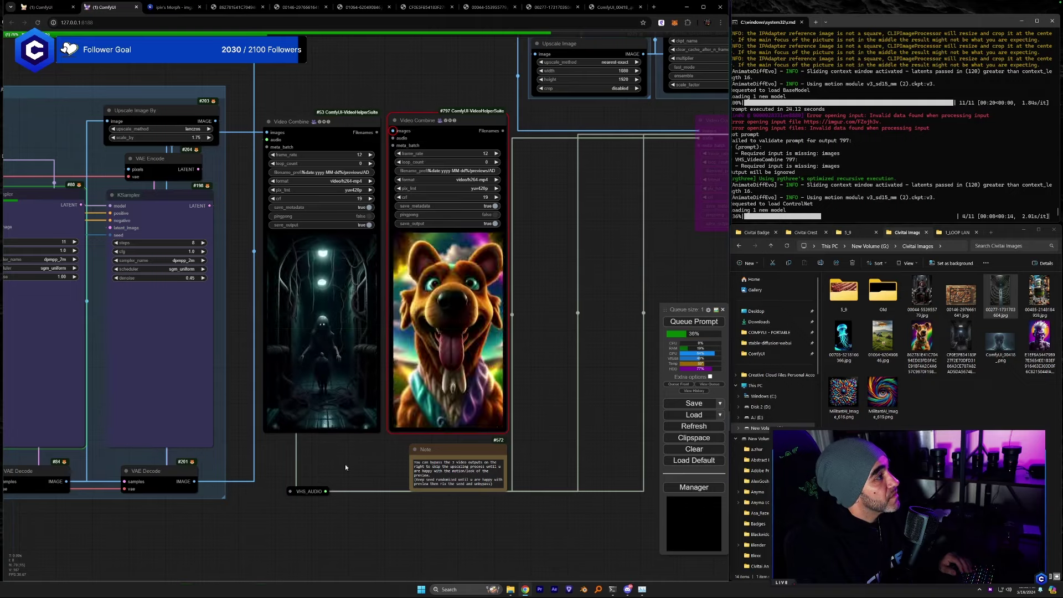
Follow the first KSampler's progress and examine the new animation in the first Video Combine preview.
drag(344, 464, 522, 546)
scroll(512, 297, up, 6)
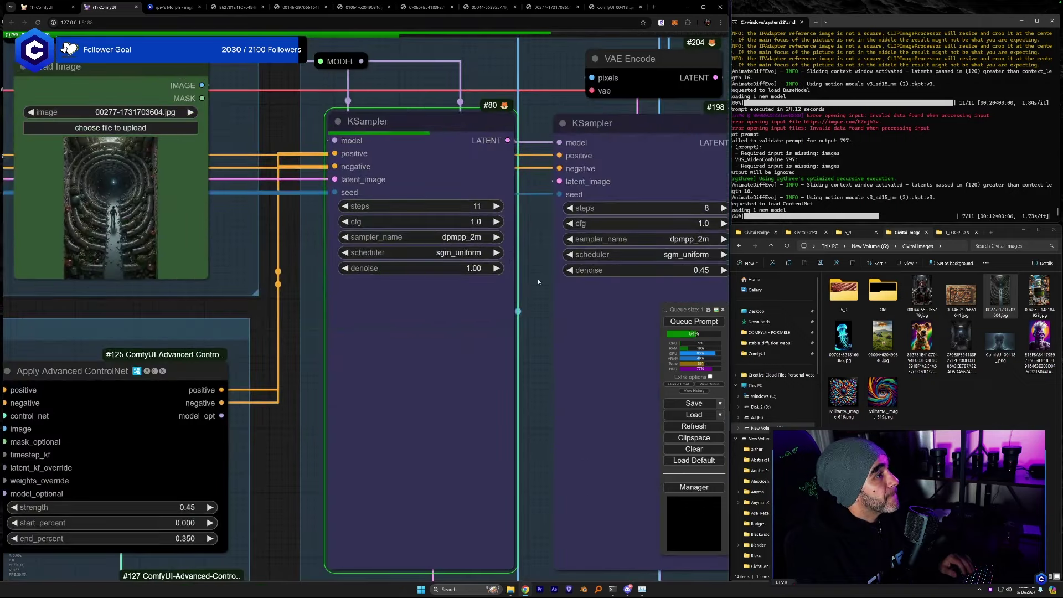
drag(538, 282, 330, 267)
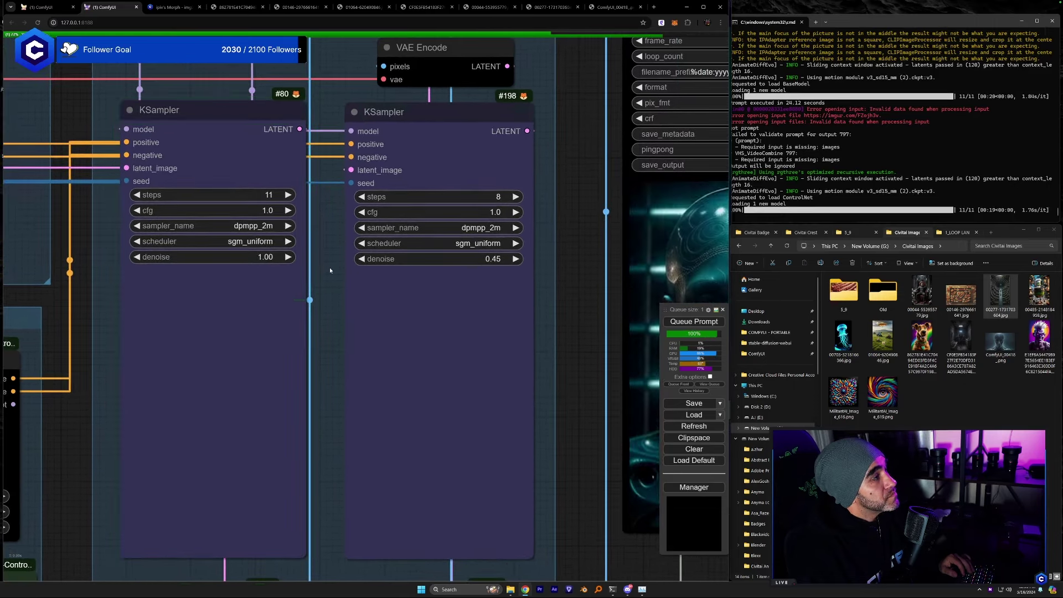
scroll(555, 290, down, 3)
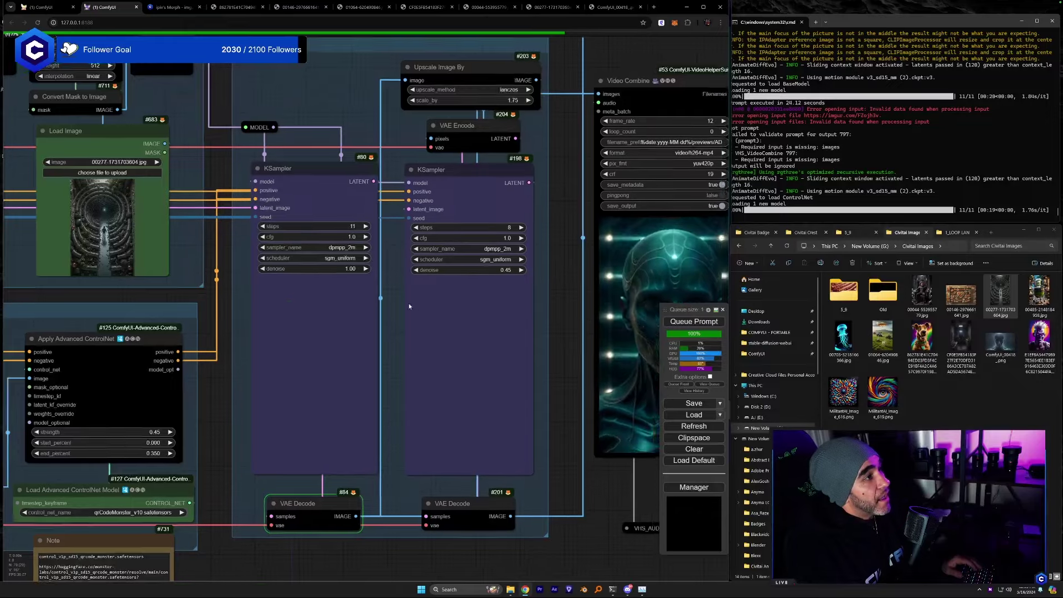
drag(592, 302, 404, 303)
scroll(370, 291, up, 1)
scroll(369, 292, up, 3)
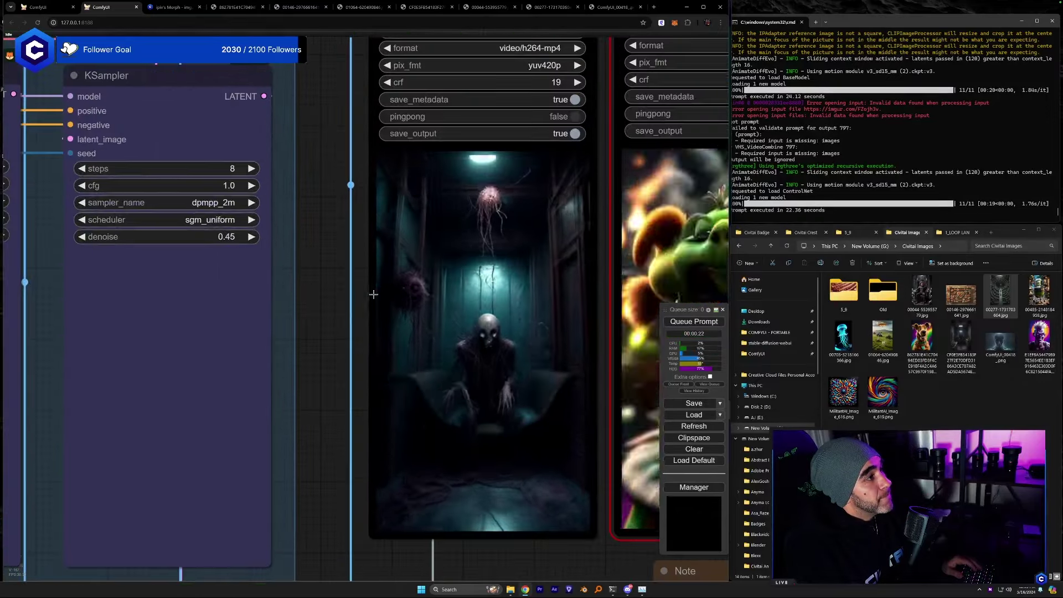
drag(324, 306, 268, 307)
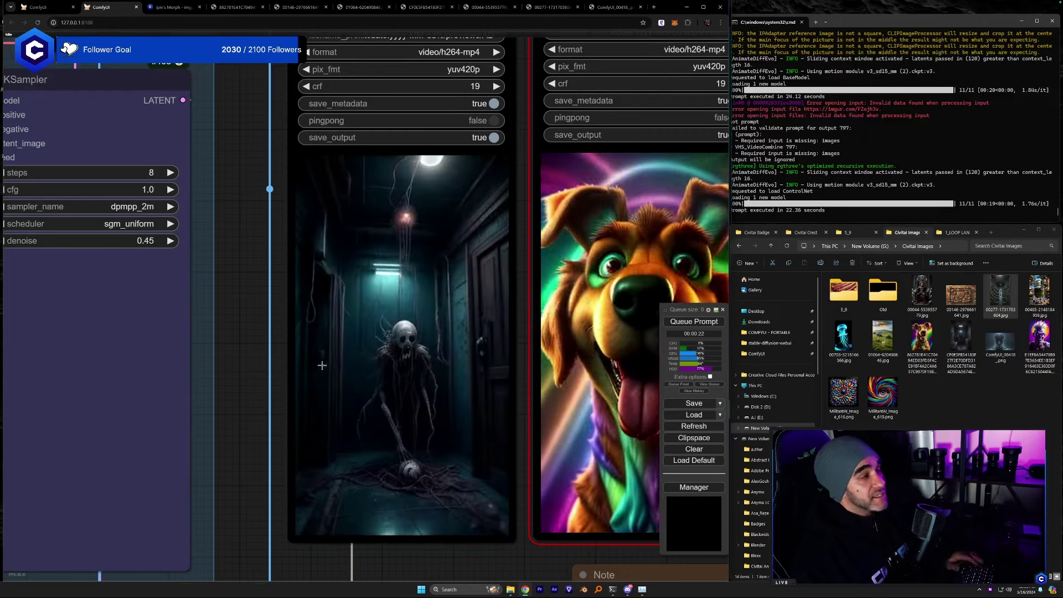
Set the Apply Advanced ControlNet strength to 0.65 and queue the prompt again.
drag(253, 422, 338, 348)
scroll(338, 348, down, 3)
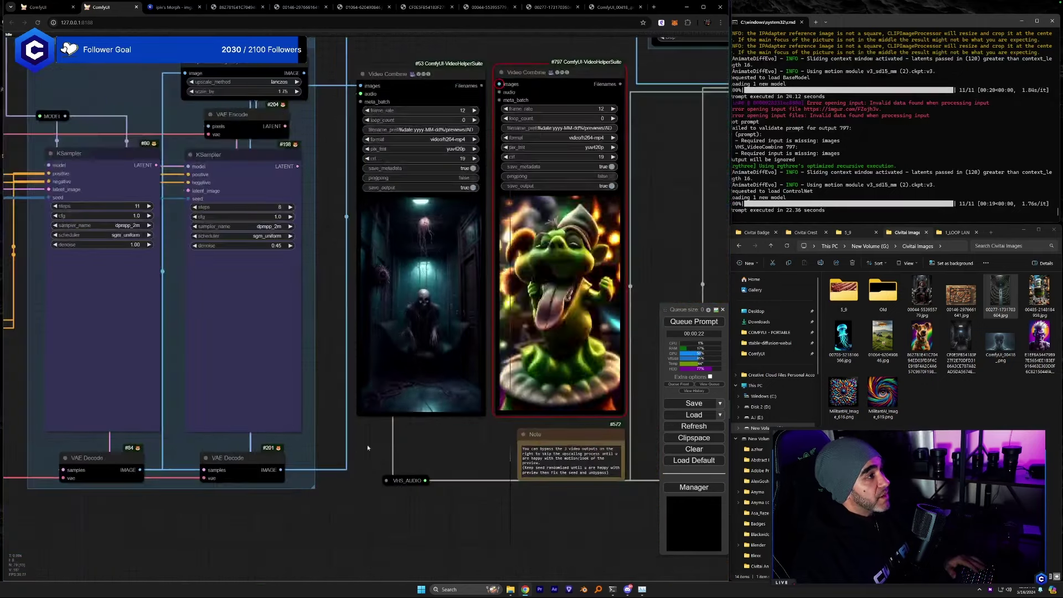
drag(367, 443, 459, 464)
drag(319, 502, 412, 488)
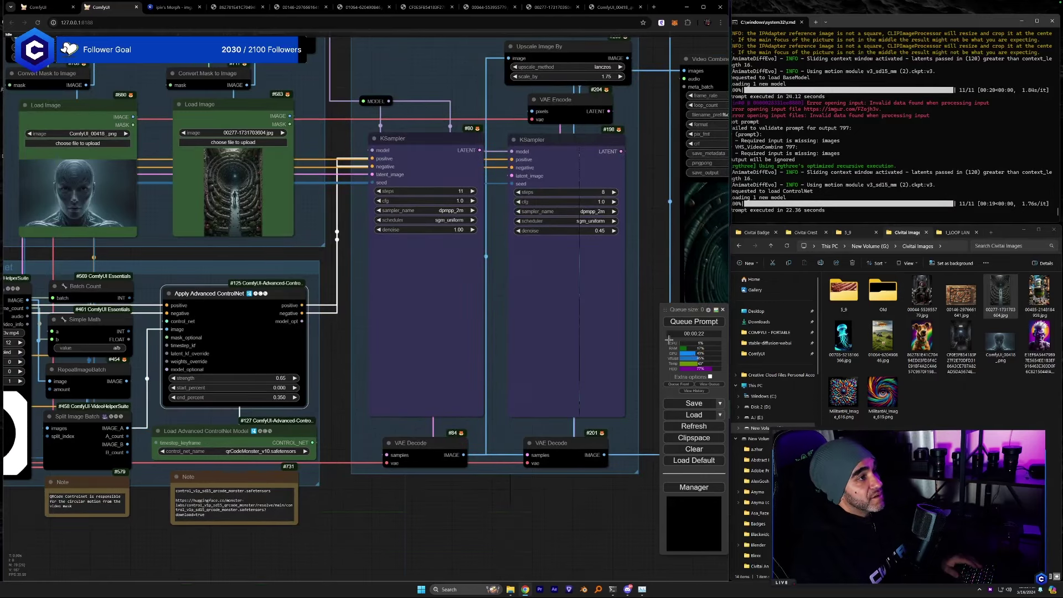
click(683, 322)
drag(667, 275, 489, 303)
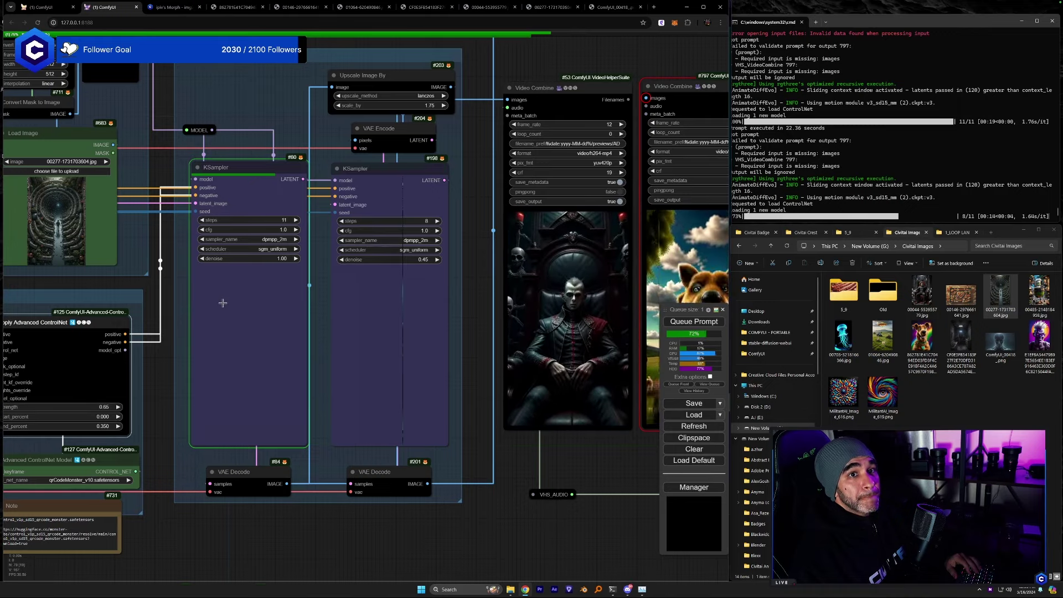
Follow the first KSampler's progress and examine the animation generated at 0.65 ControlNet strength in the first Video Combine preview.
drag(141, 443, 201, 443)
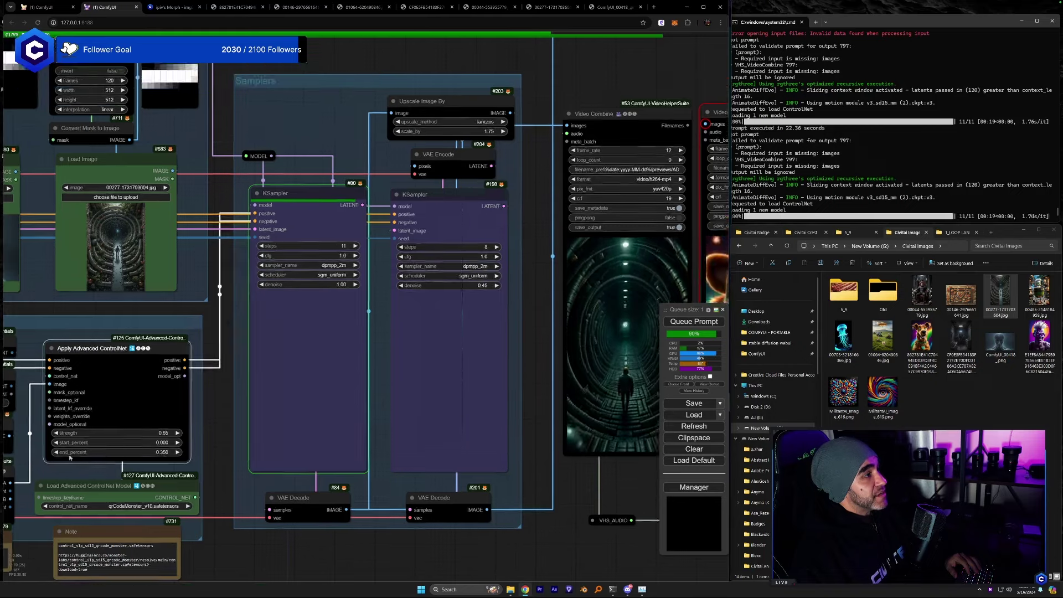
drag(408, 357, 256, 401)
scroll(387, 374, up, 3)
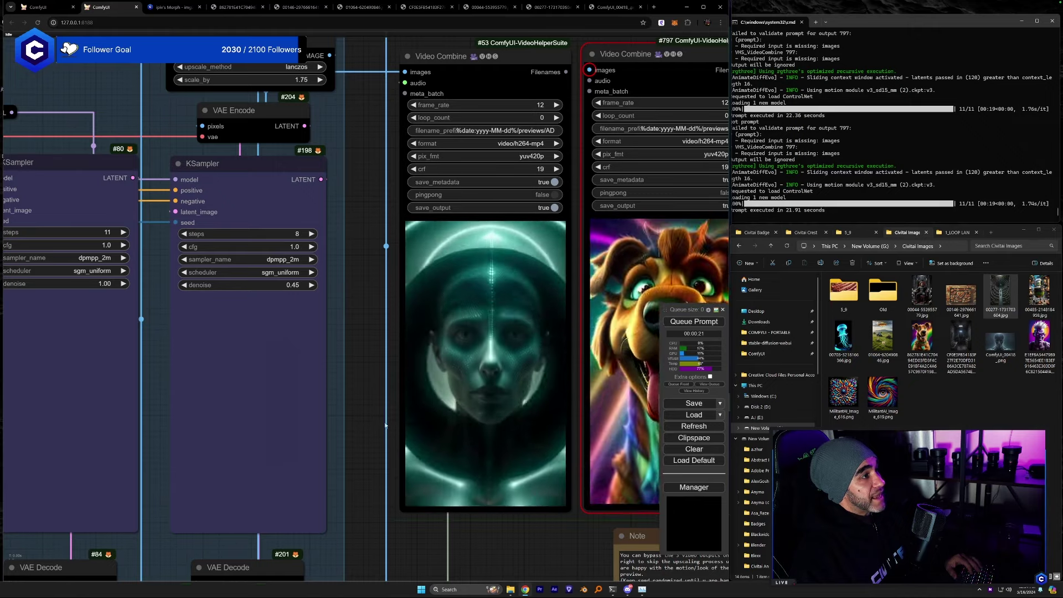
Lower the Apply Advanced ControlNet strength to 0.45 and queue the prompt again.
drag(367, 443, 400, 416)
scroll(400, 416, down, 5)
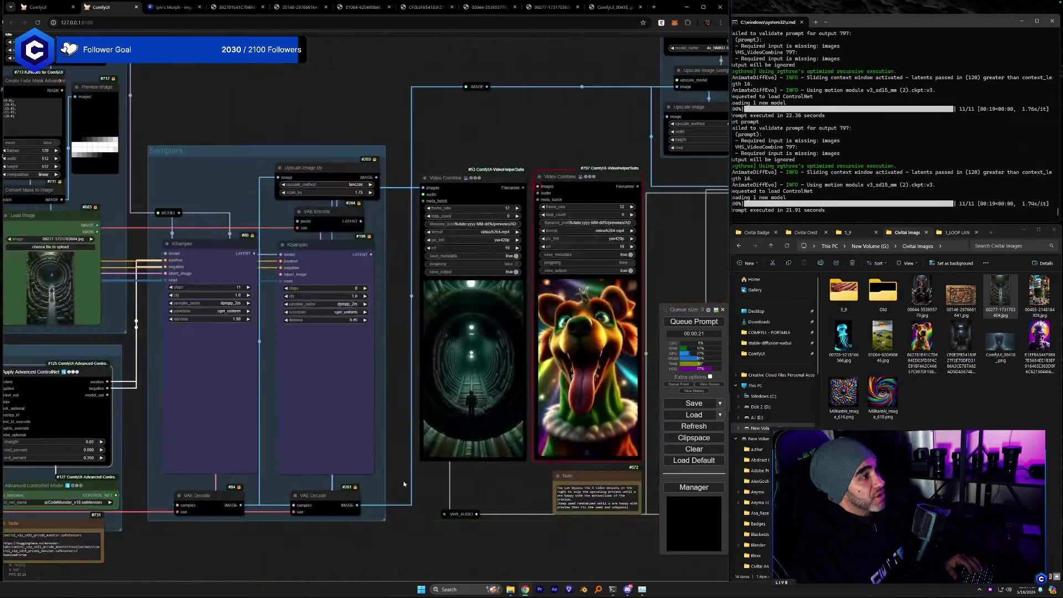
drag(403, 481, 533, 447)
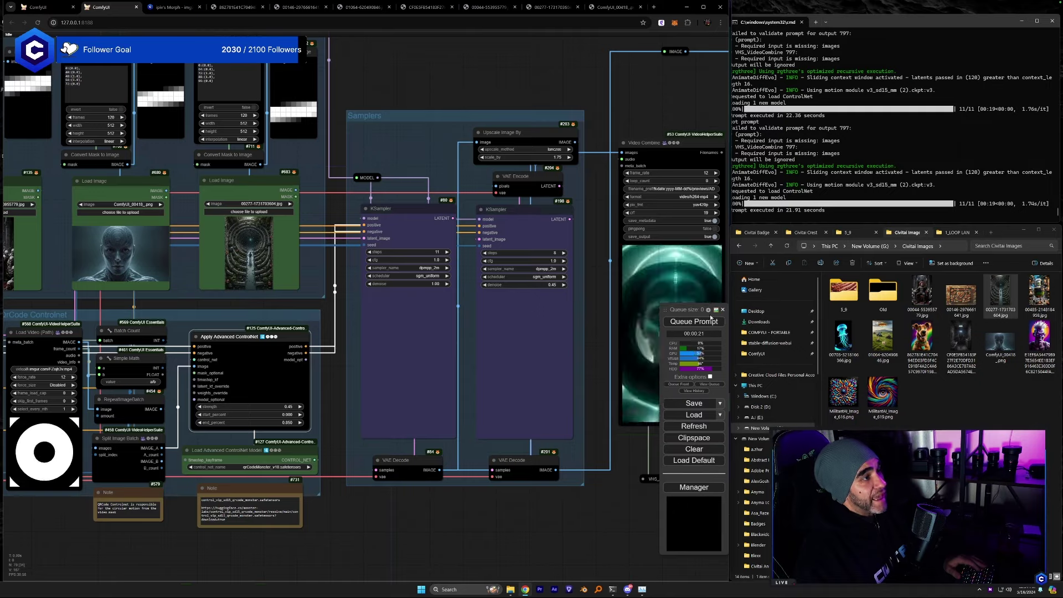
click(712, 322)
Follow the queued run's progress and review the mask video and settings in the QrCode ControlNet group.
drag(454, 495, 211, 501)
scroll(388, 443, up, 6)
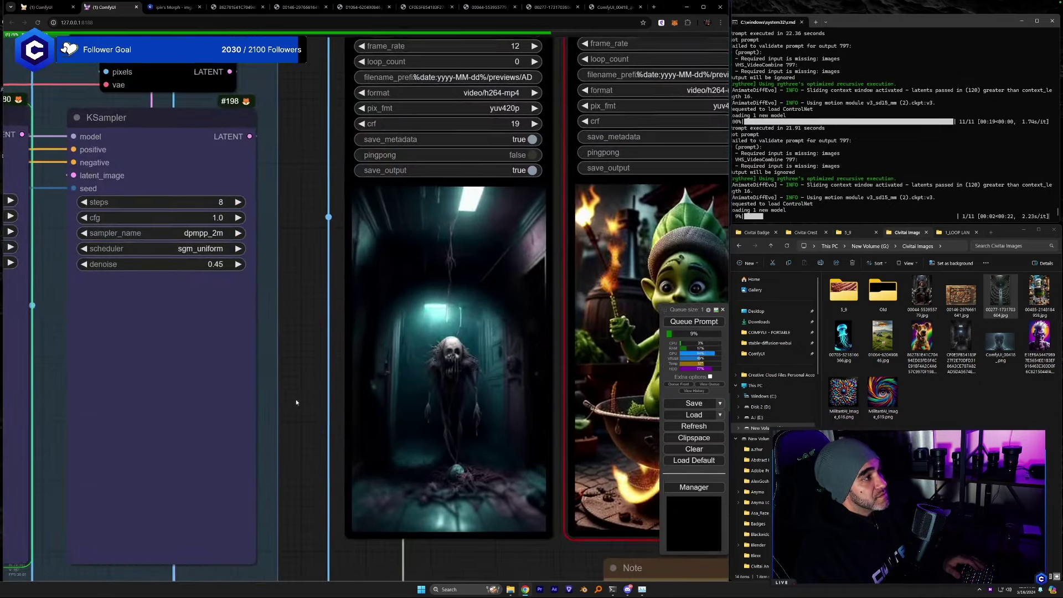
drag(324, 405, 291, 402)
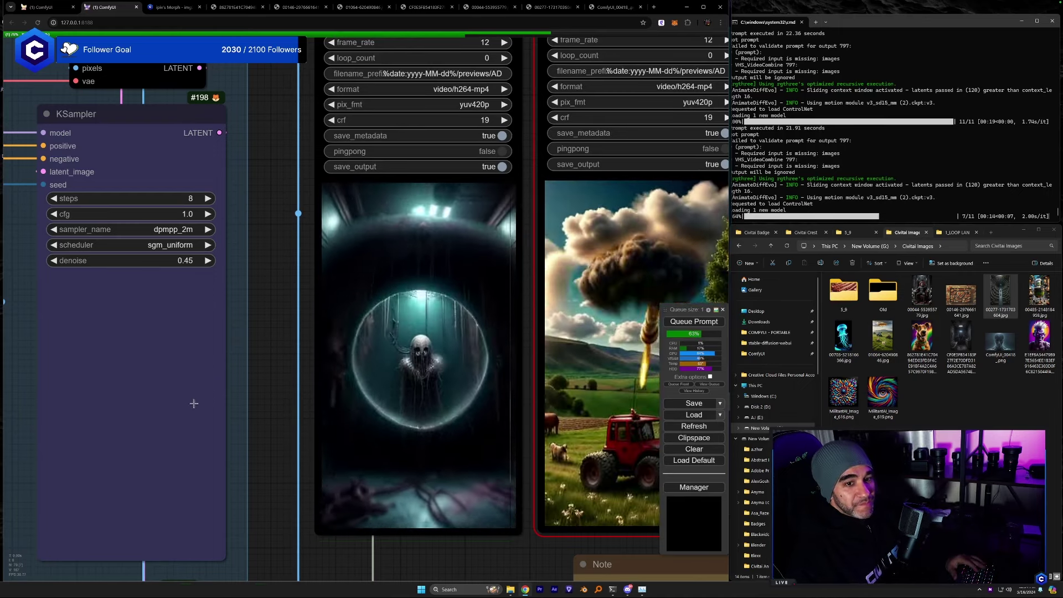
scroll(187, 406, down, 3)
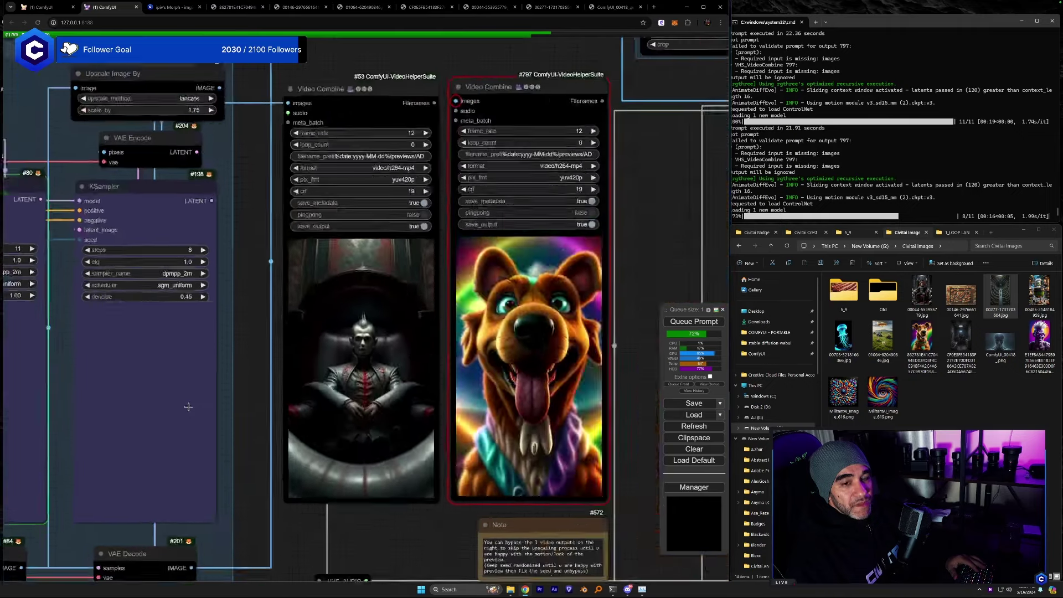
drag(188, 405, 358, 498)
drag(111, 361, 120, 374)
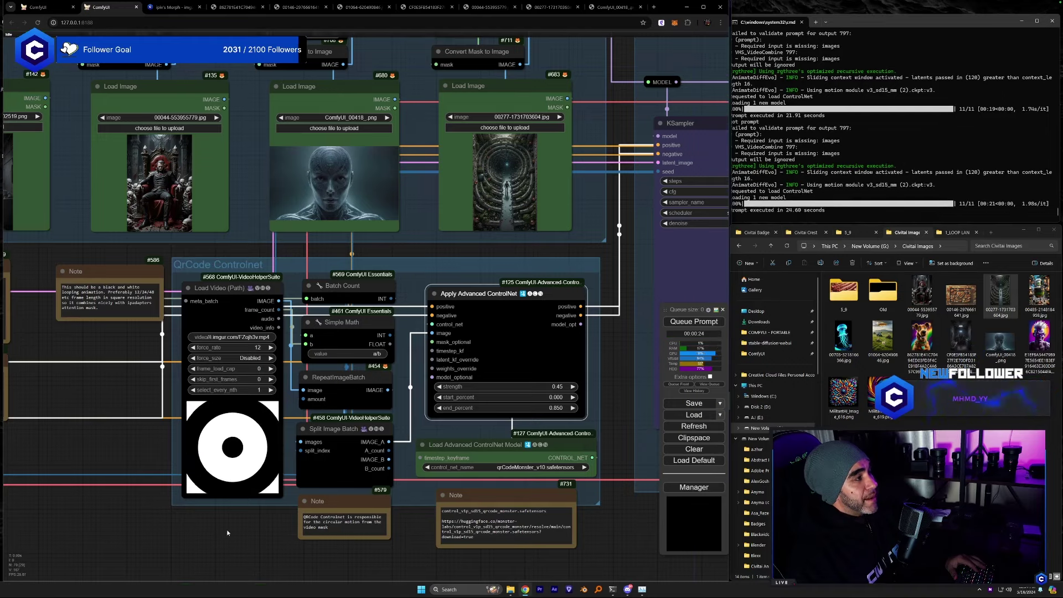
drag(226, 529, 187, 525)
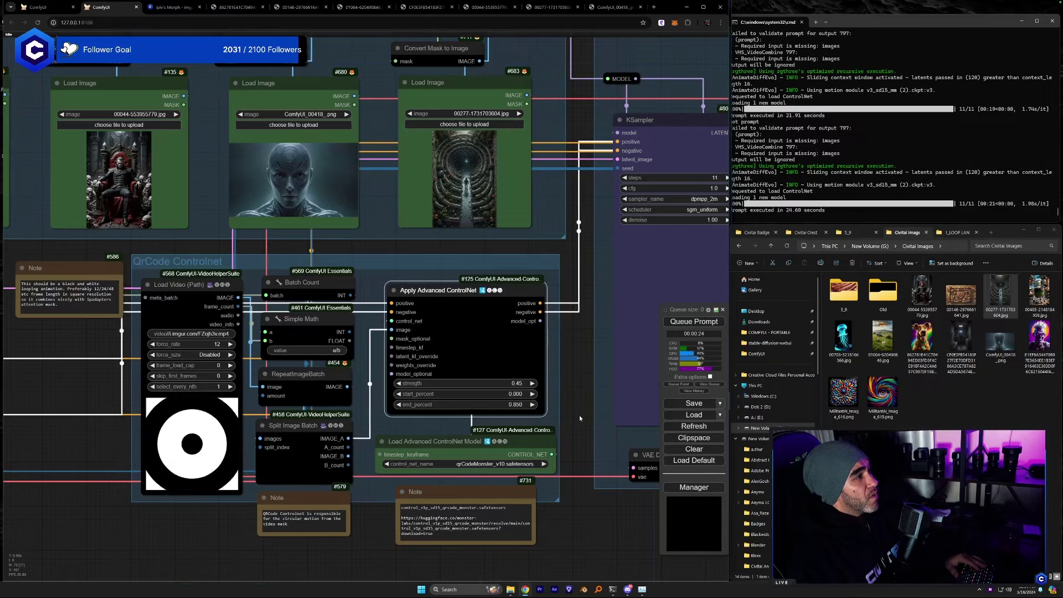
drag(579, 417, 187, 389)
Examine the animation generated at 0.45 strength in the first Video Combine preview, along with the ControlNet settings and Load Image nodes.
drag(594, 403, 399, 492)
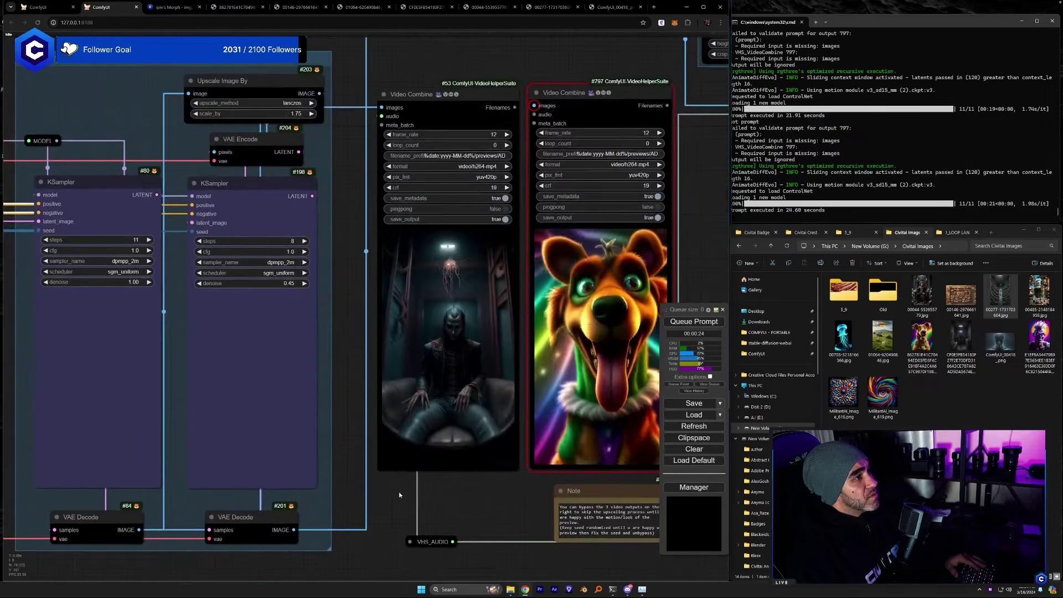
scroll(388, 382, up, 3)
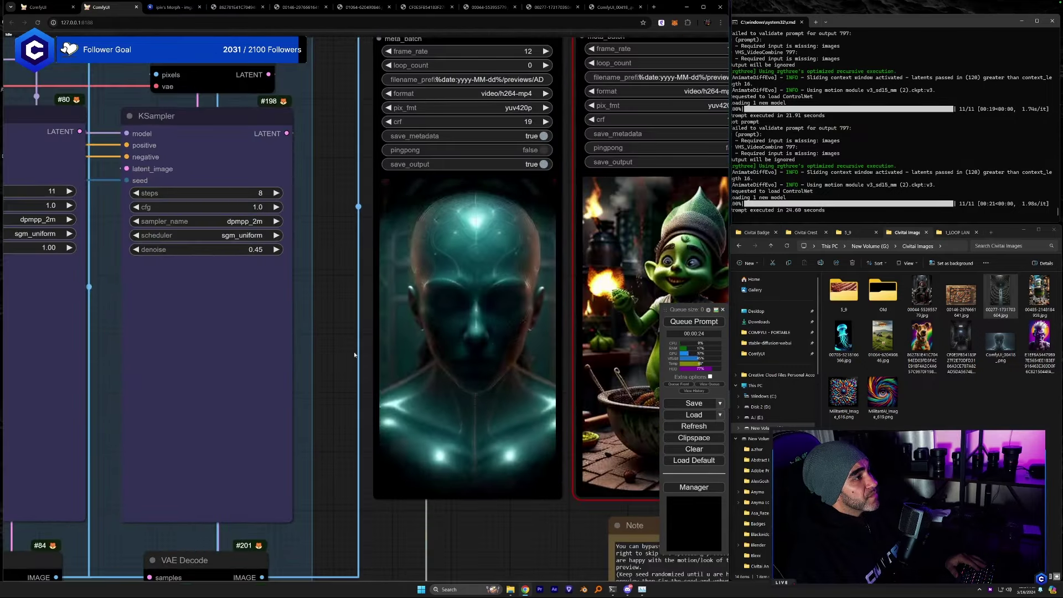
drag(338, 356, 312, 357)
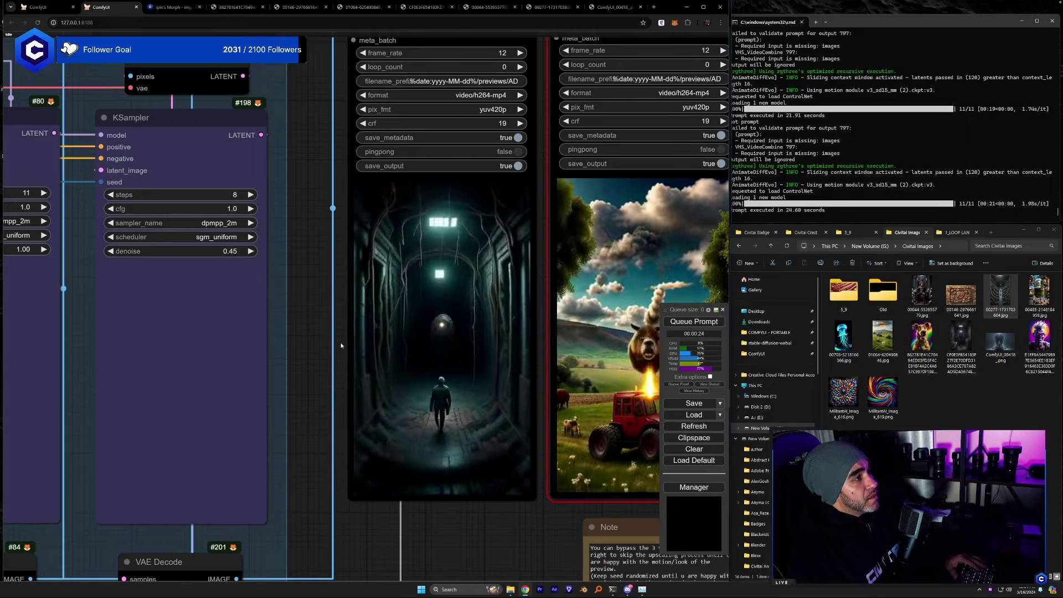
drag(453, 524, 367, 529)
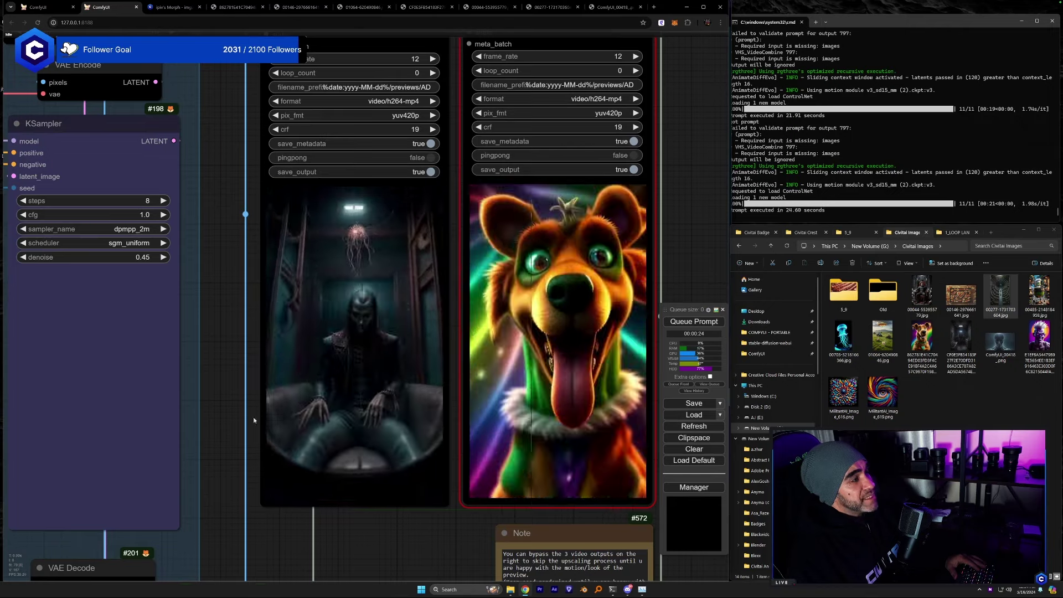
drag(431, 383, 720, 310)
scroll(486, 394, down, 3)
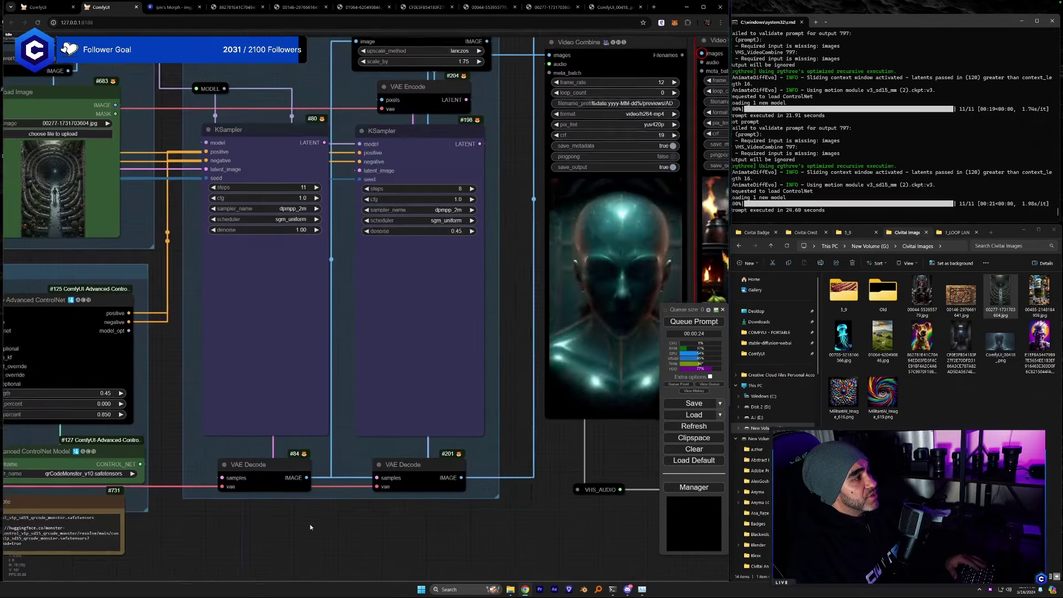
drag(310, 524, 237, 435)
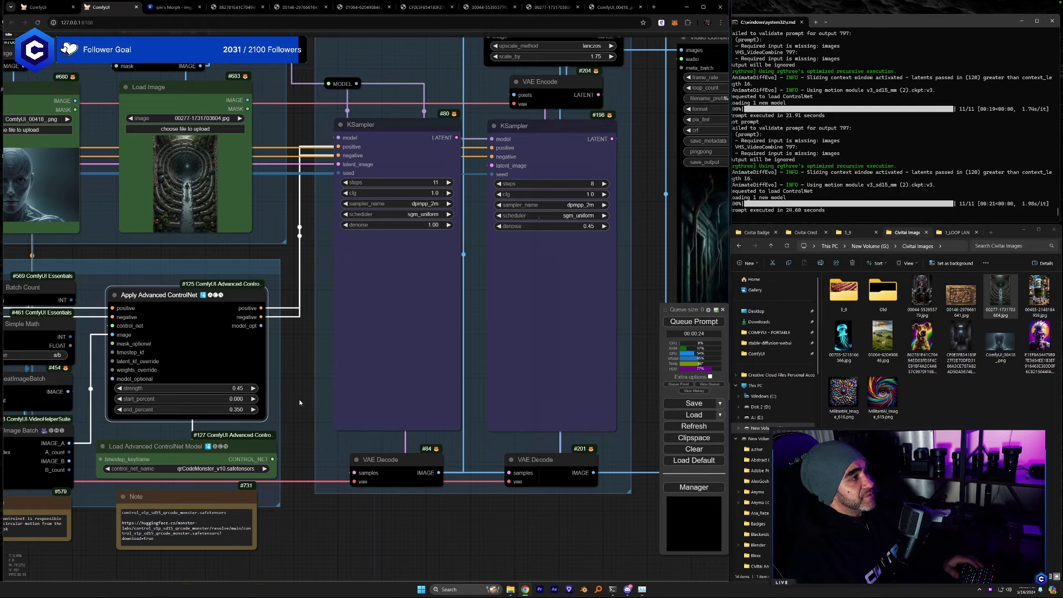
drag(669, 552, 470, 547)
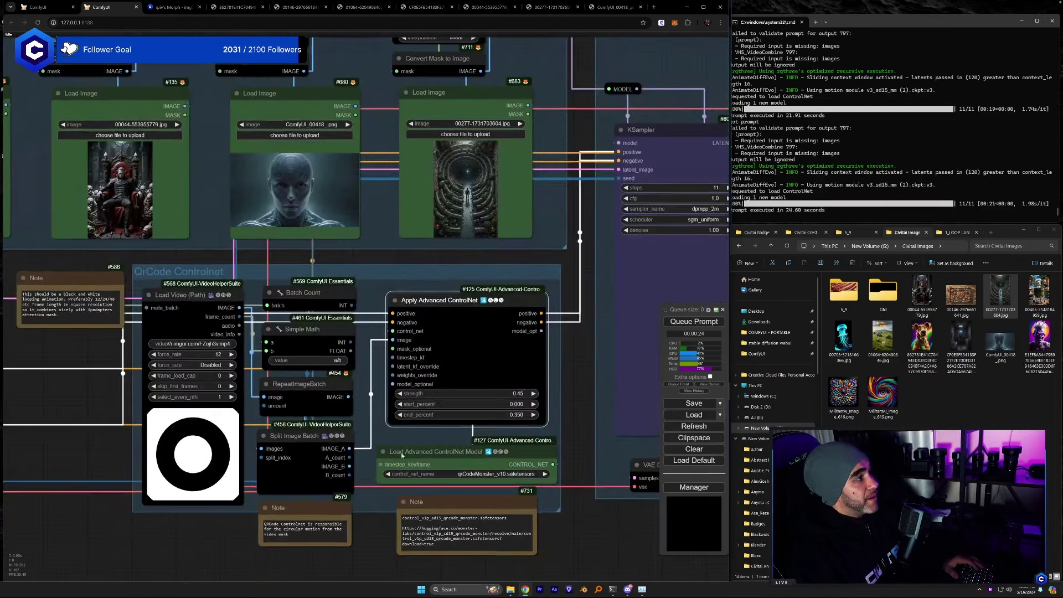
key(1)
drag(231, 292, 40, 396)
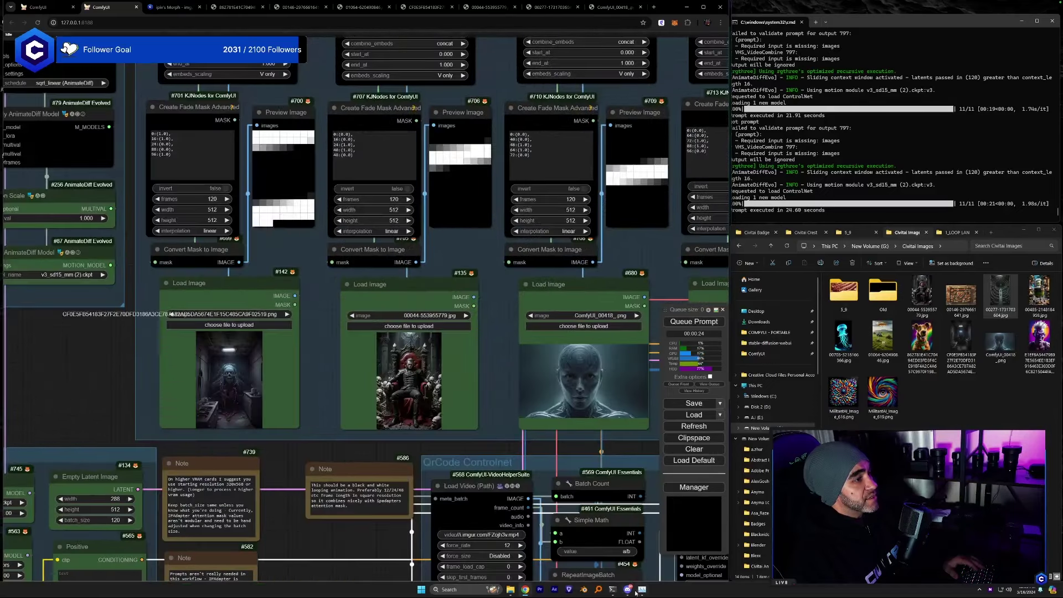
Switch to Discord, open the strawberry cat image from the Office Hours chat in the browser, and save it to the Civitai Images folder.
click(630, 591)
click(496, 437)
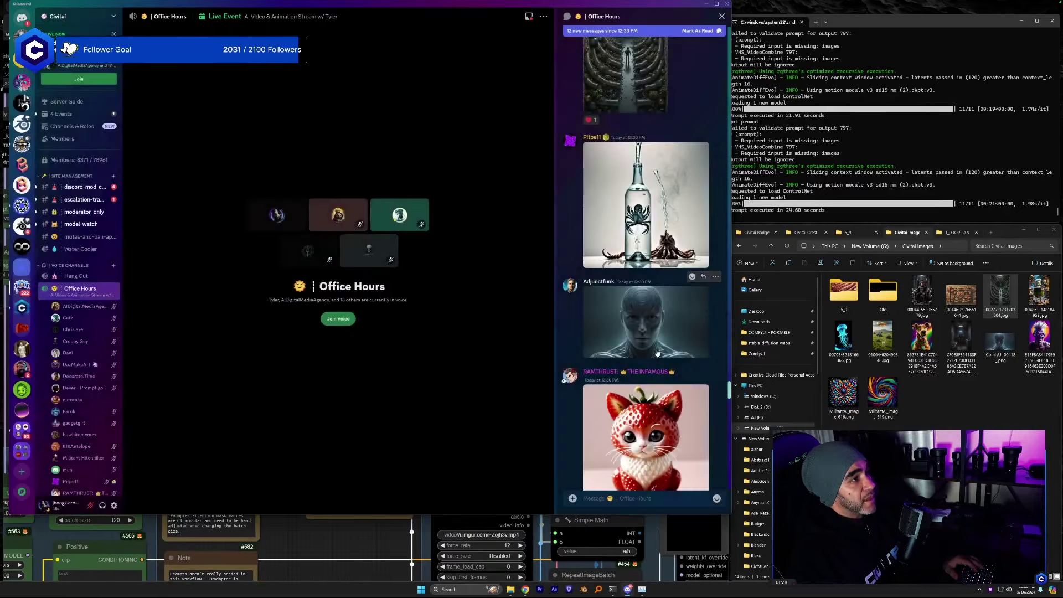
scroll(648, 282, down, 5)
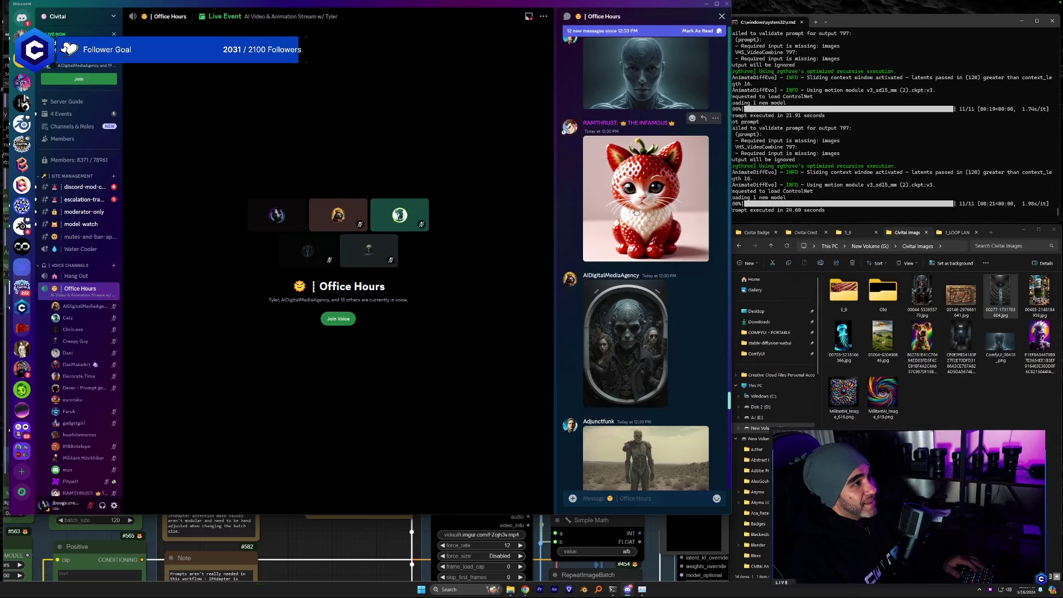
click(632, 236)
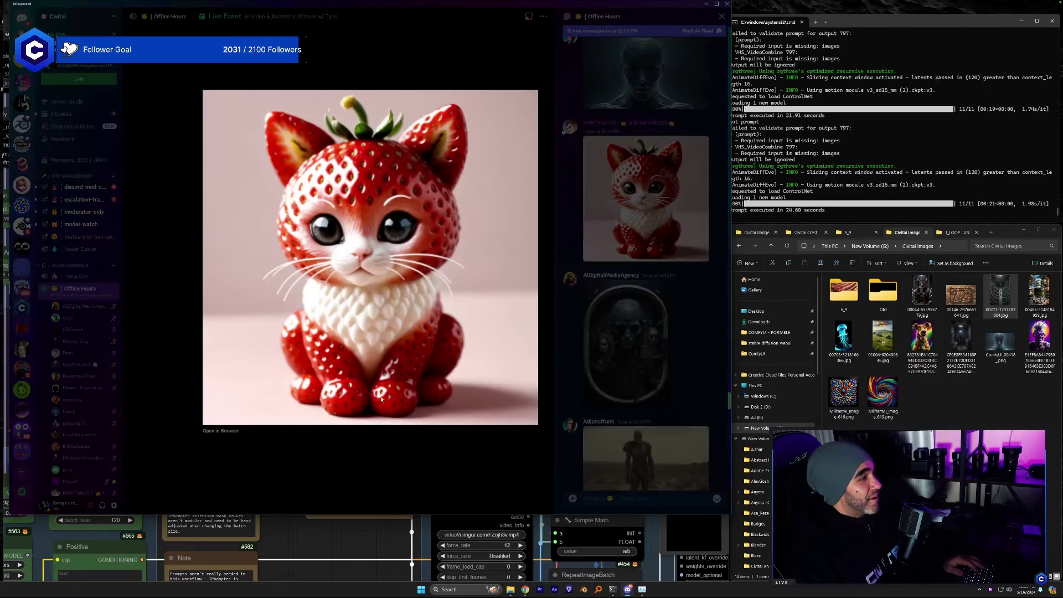
click(234, 430)
click(1000, 293)
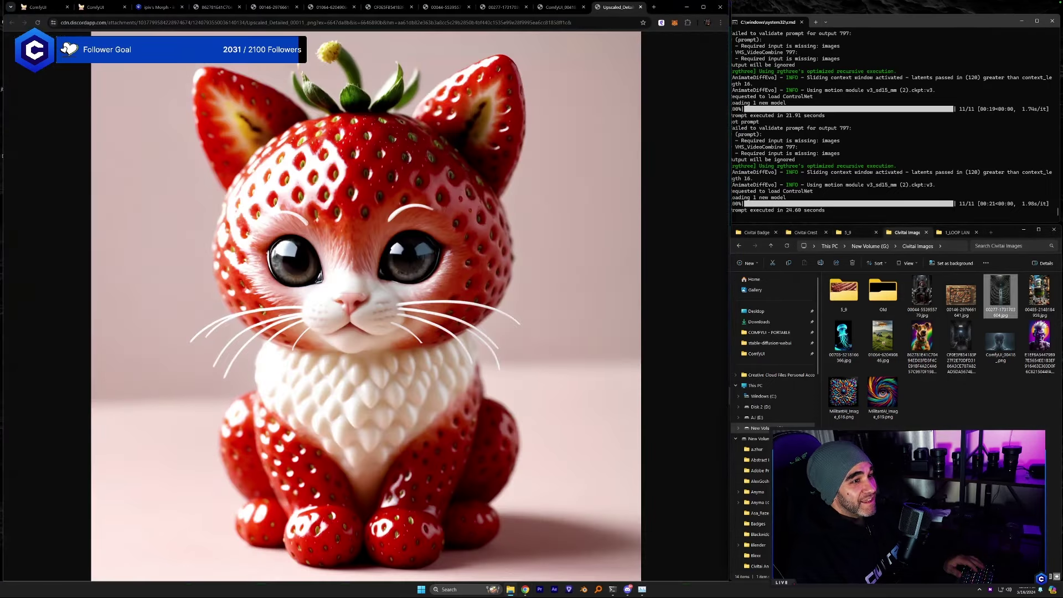
Open the skull-faced figure in the oval window from the Office Hours chat in the browser and save it to the Civitai Images folder.
click(624, 589)
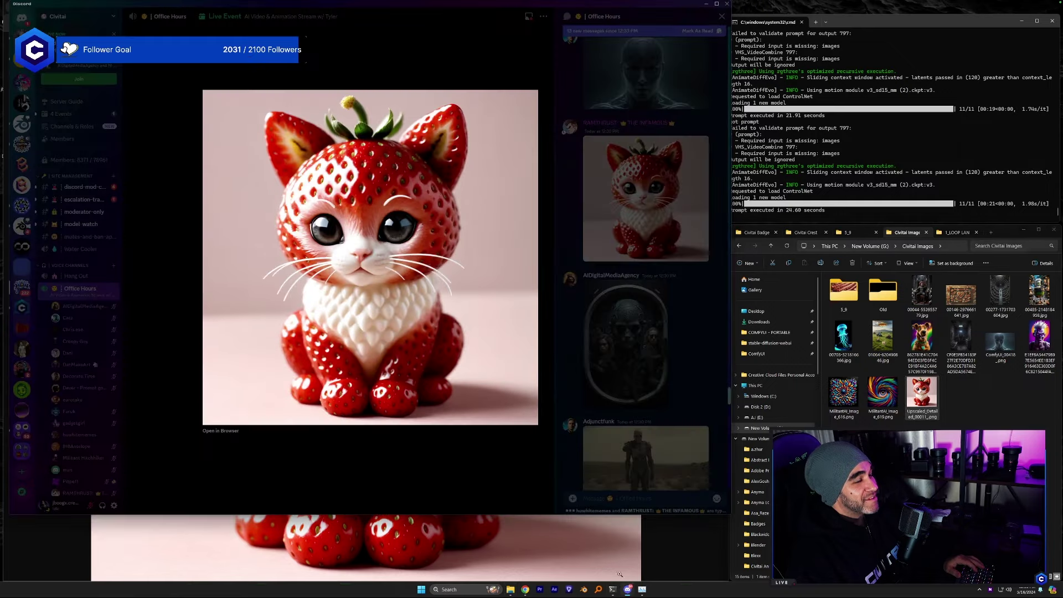
click(508, 492)
scroll(614, 435, down, 3)
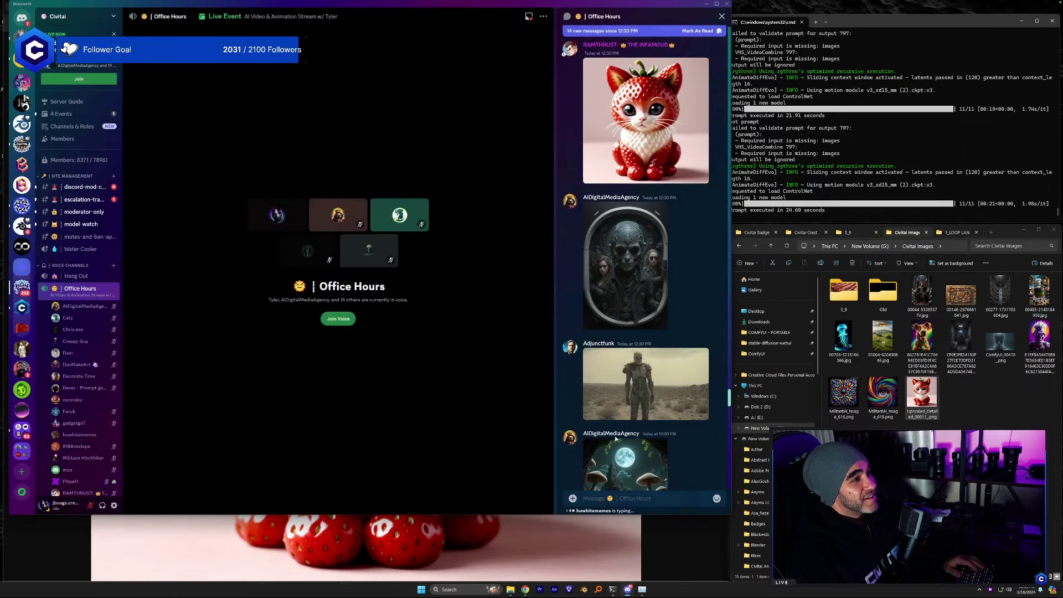
click(631, 271)
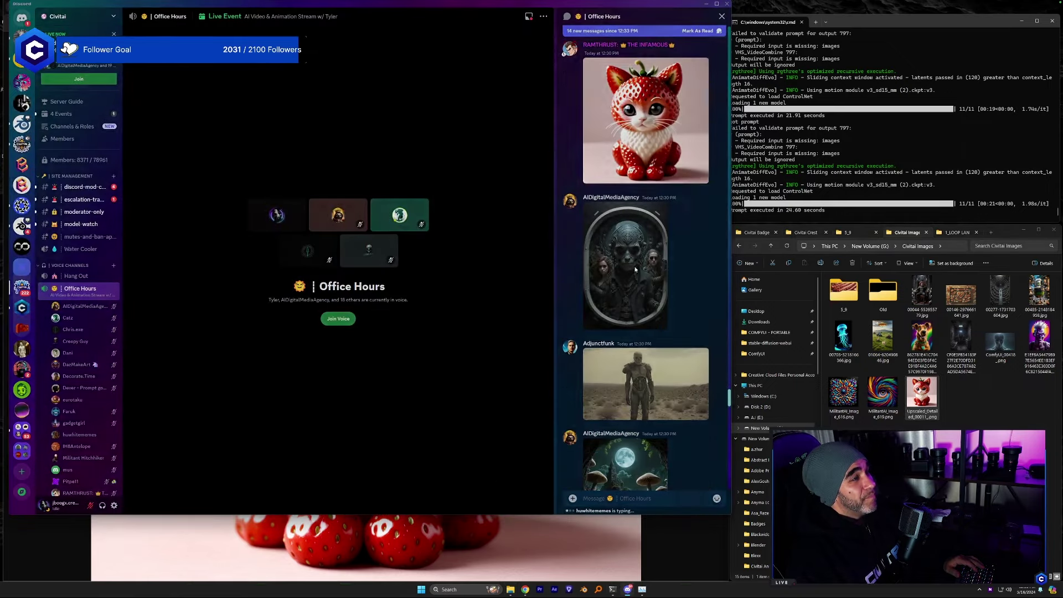
click(277, 431)
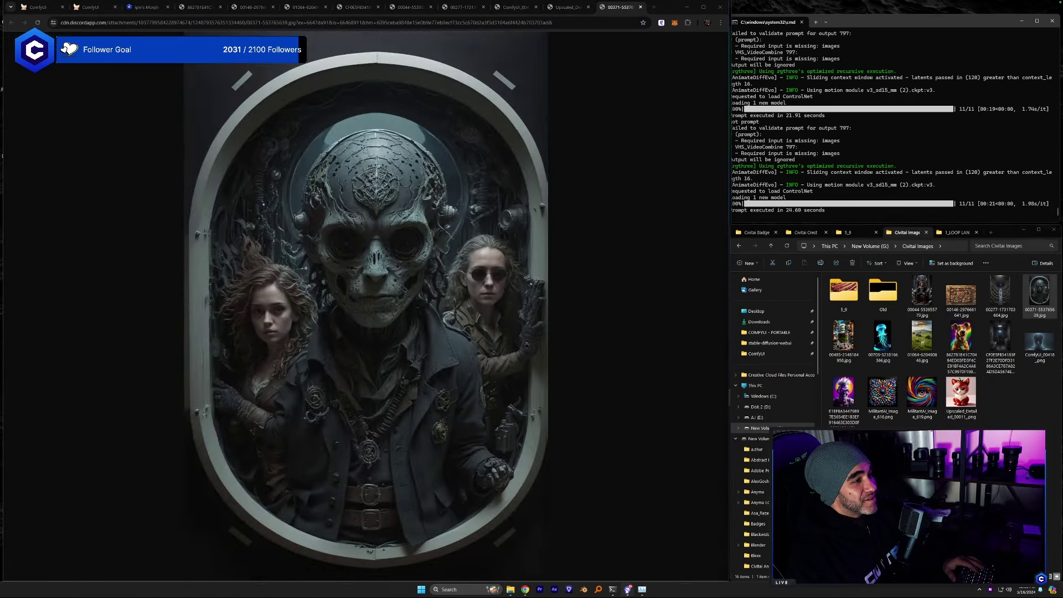
Open the chat's skeletal robot in the desert image in the browser and save it to the Civitai Images folder.
click(627, 588)
click(653, 420)
scroll(654, 424, down, 2)
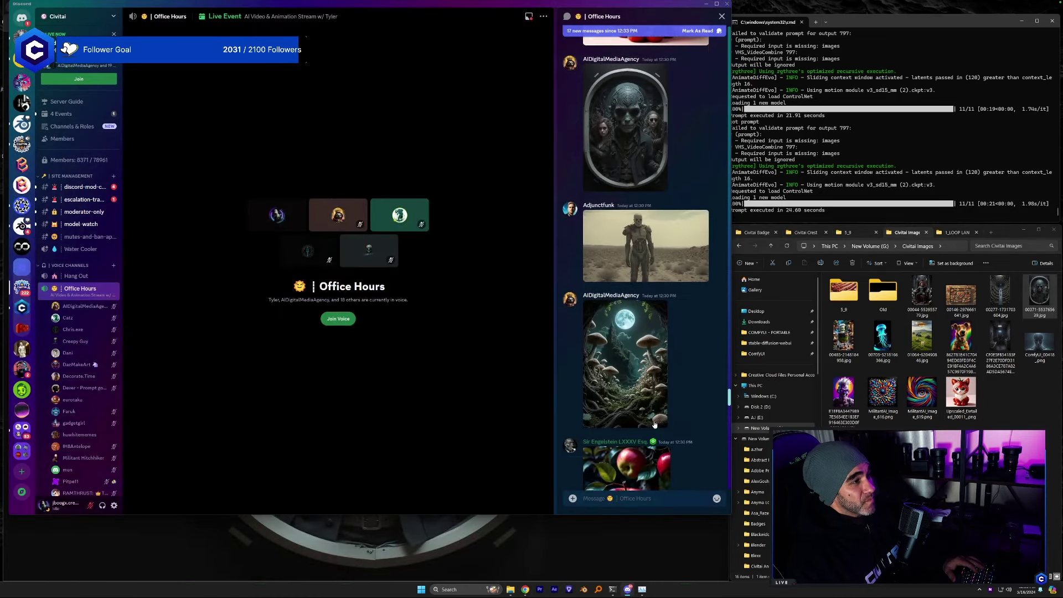
scroll(654, 424, down, 2)
scroll(655, 354, up, 1)
click(637, 241)
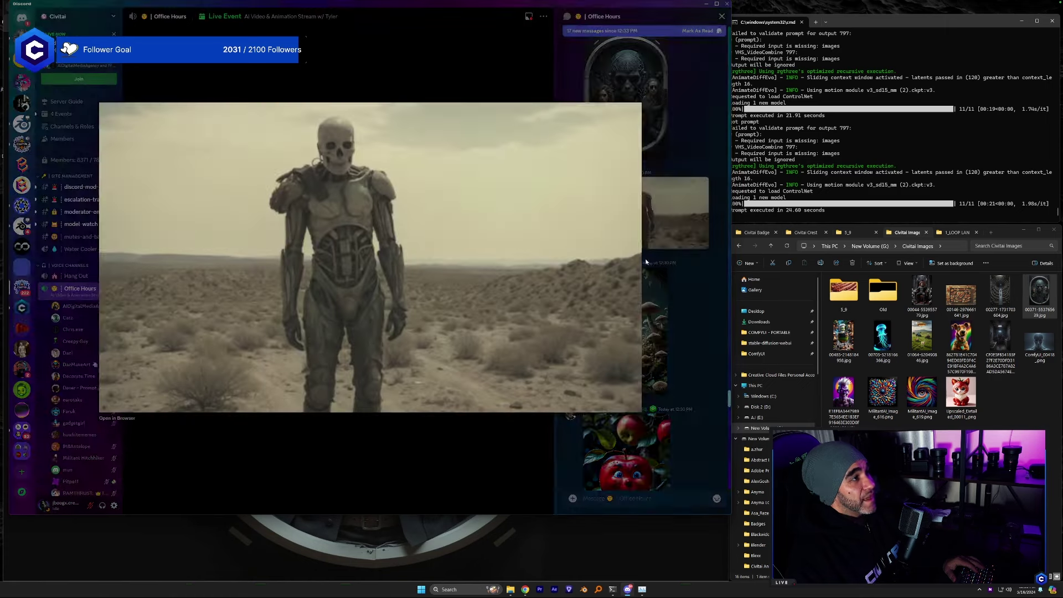
click(131, 416)
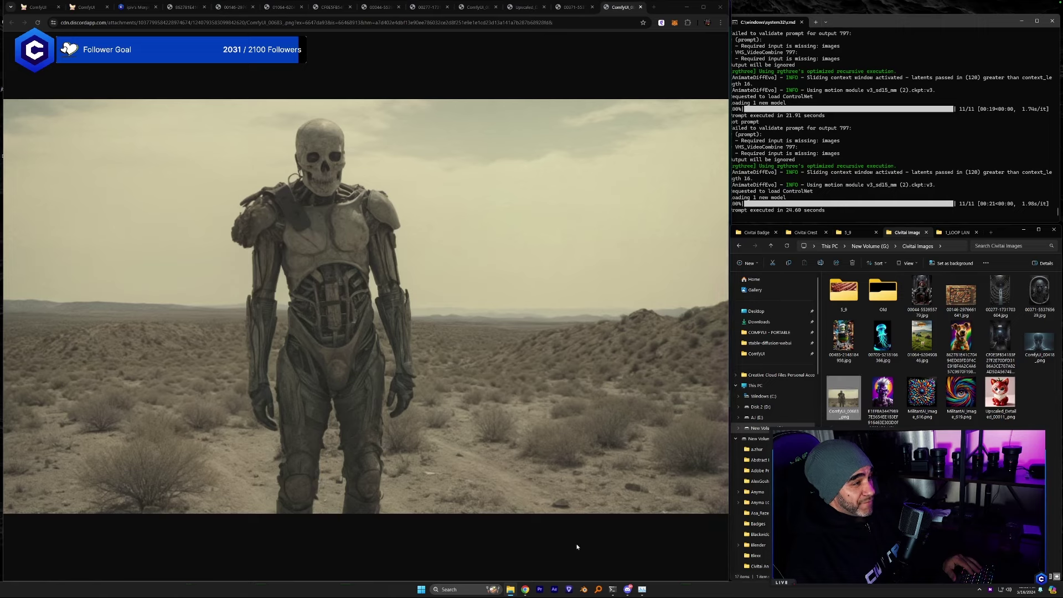
Save the chat's flaming eye pie image to the Civitai Images folder via the browser, and return to the ComfyUI workflow.
key(alt+Tab)
click(551, 452)
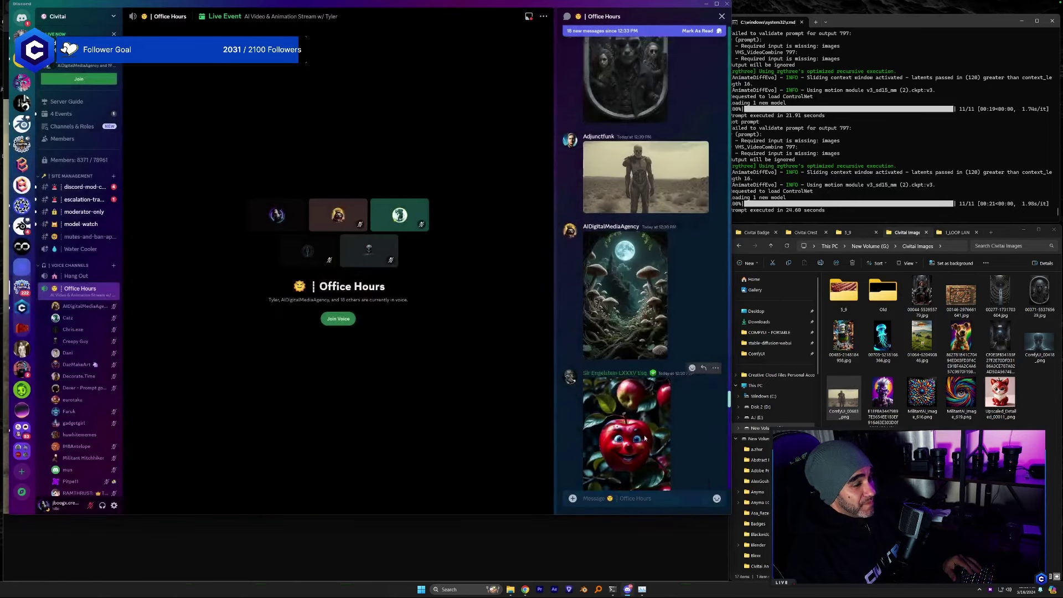
scroll(645, 439, down, 2)
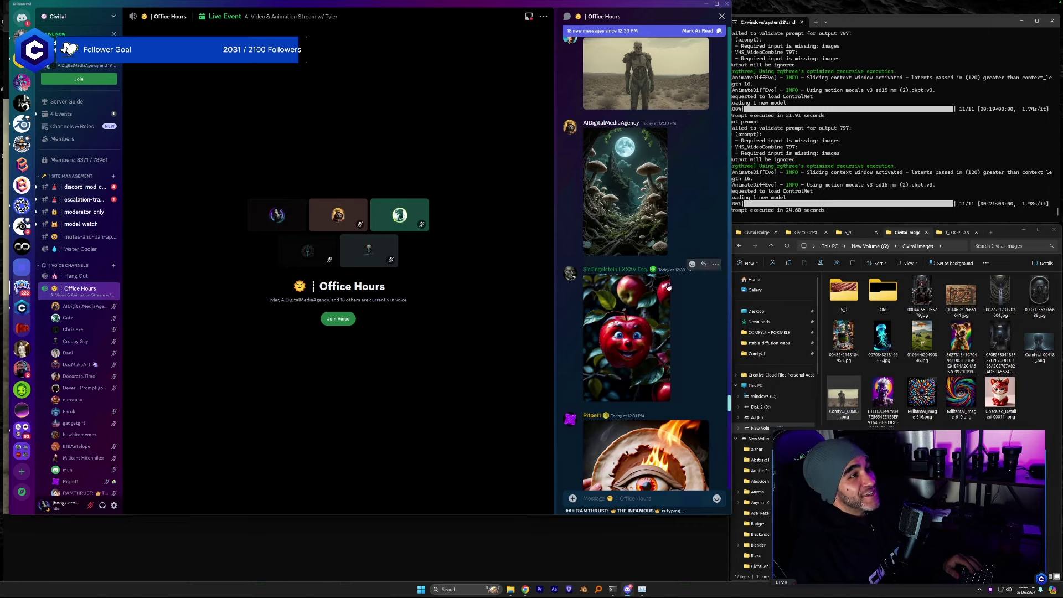
scroll(668, 286, down, 7)
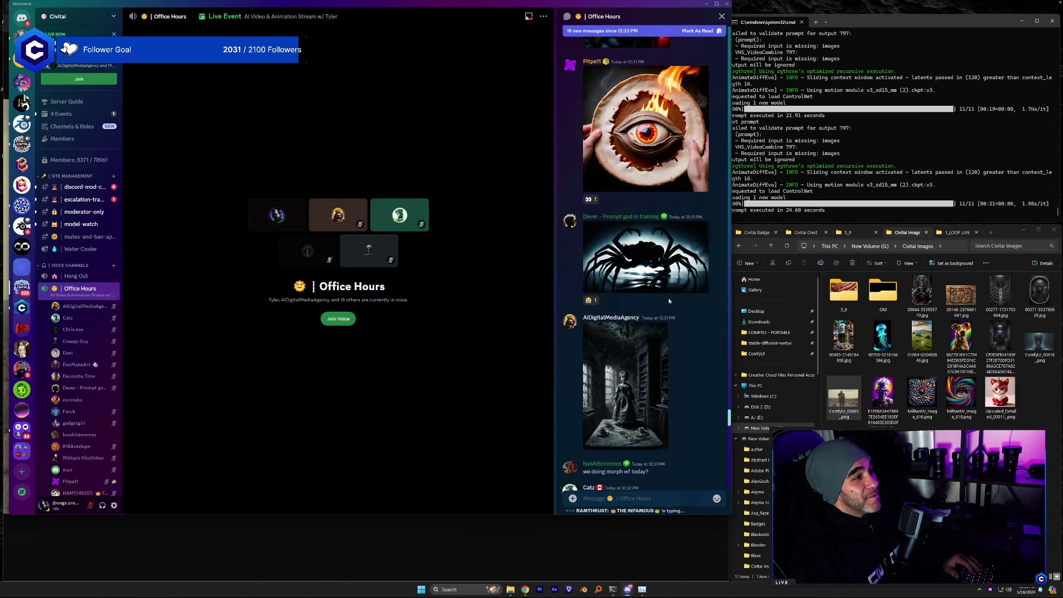
click(657, 120)
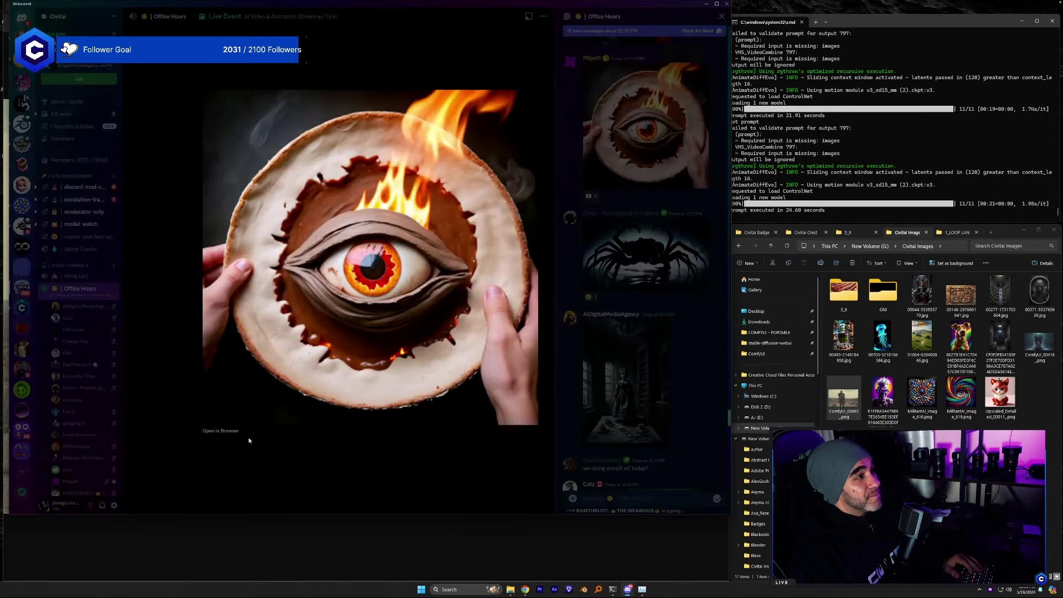
click(221, 430)
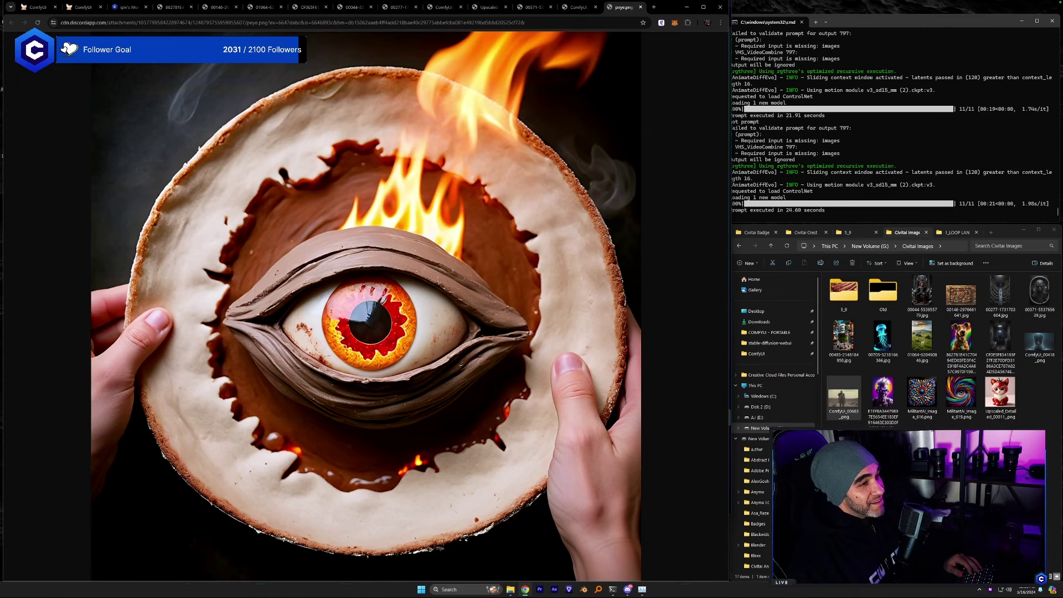
drag(843, 397, 841, 397)
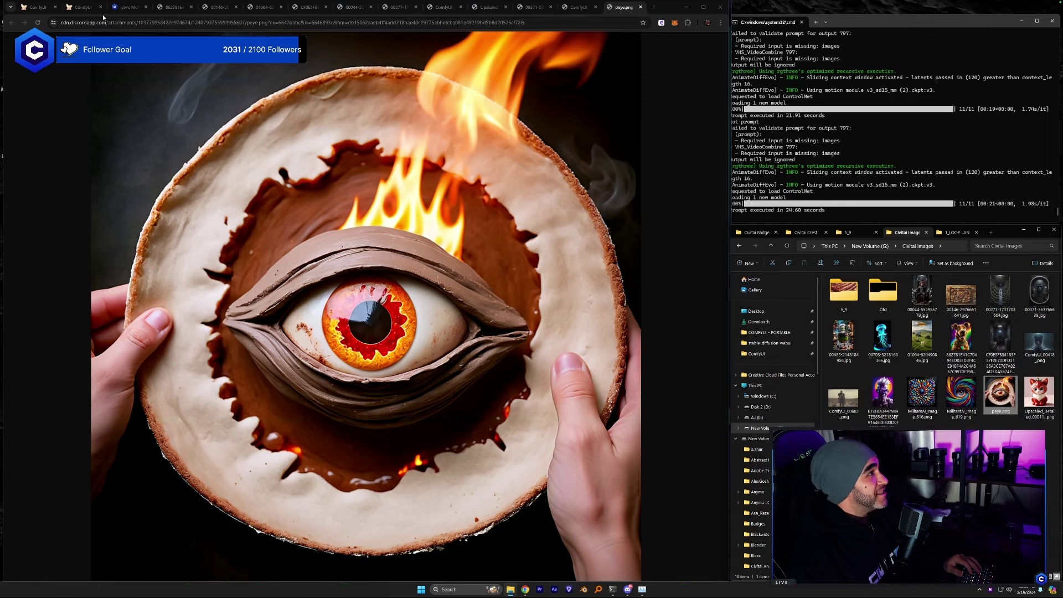
click(84, 8)
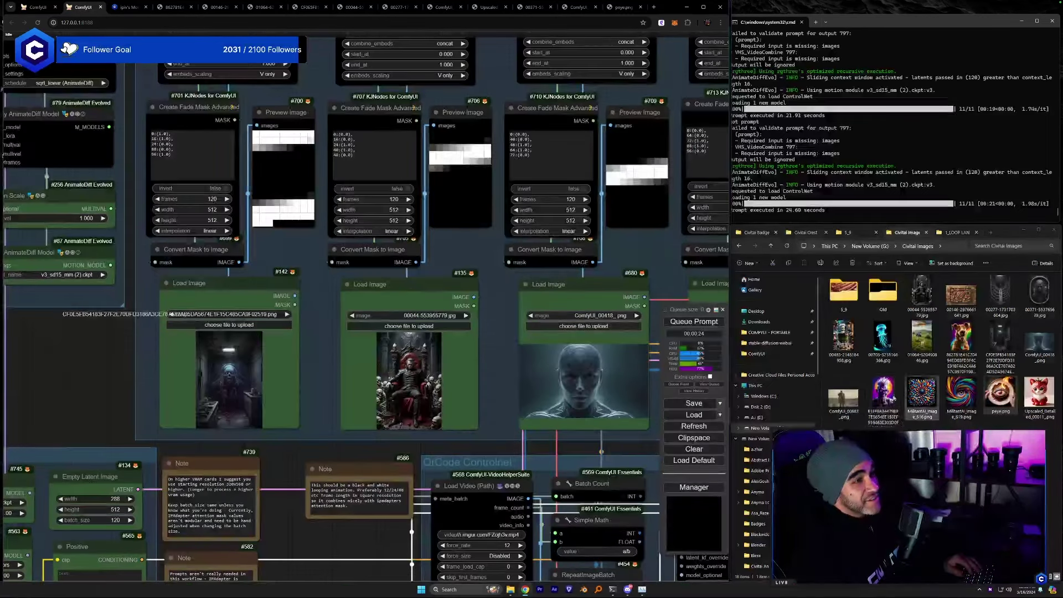
Load the strawberry cat, desert robot, flaming eye pie and oval skull figure images into the four Load Image nodes, in that order.
drag(1038, 396, 232, 377)
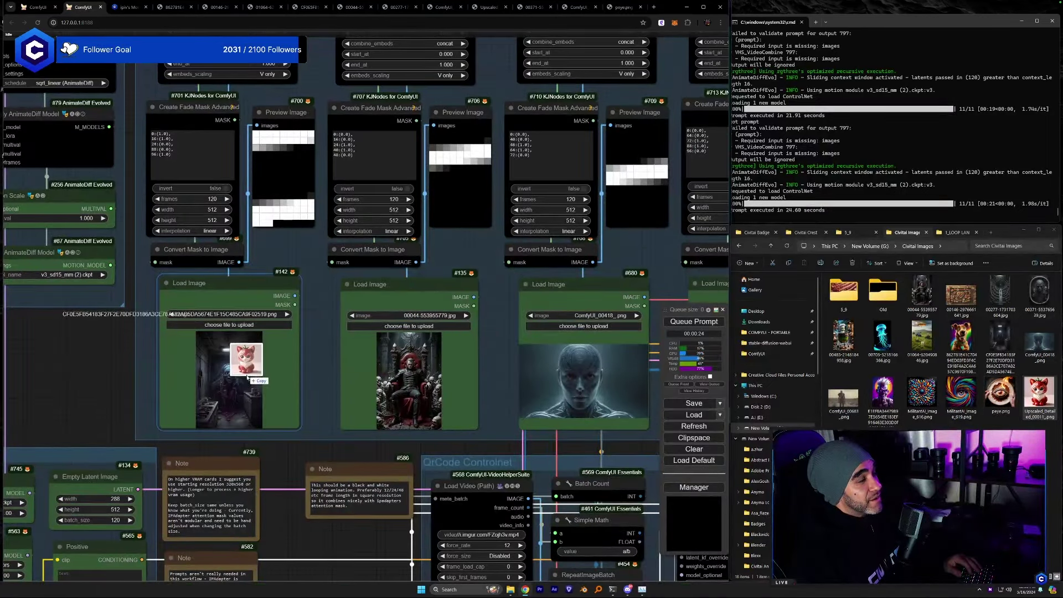
drag(454, 395, 454, 394)
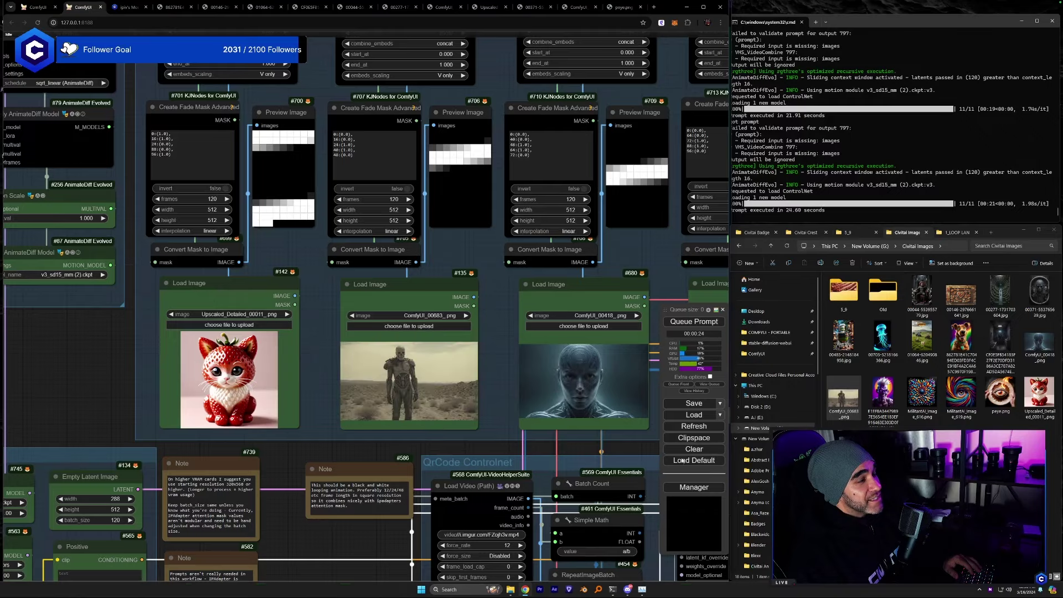
drag(1003, 398, 559, 371)
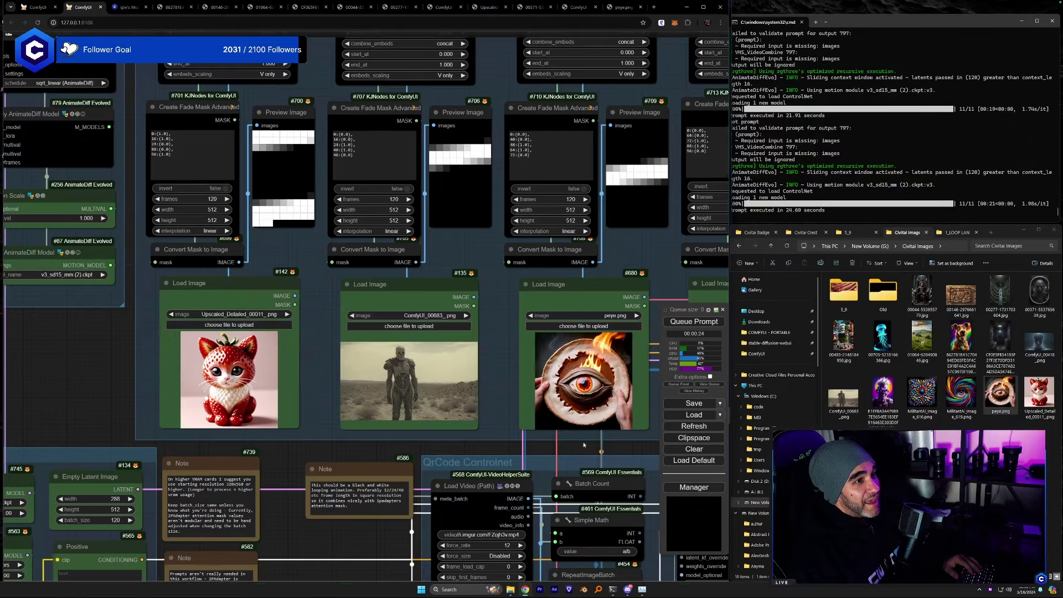
drag(583, 445, 450, 434)
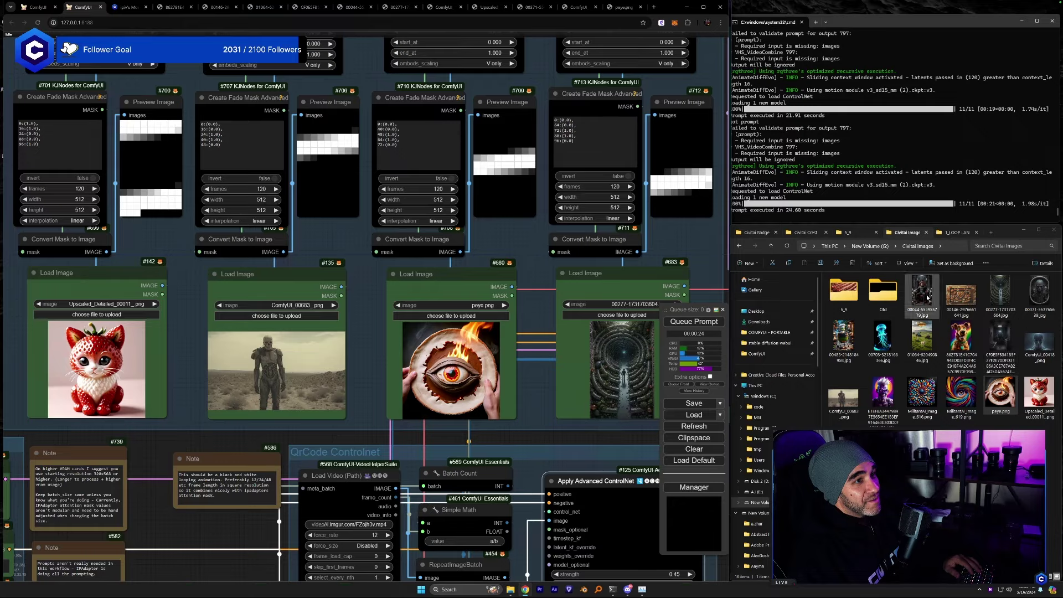
drag(1040, 296, 606, 353)
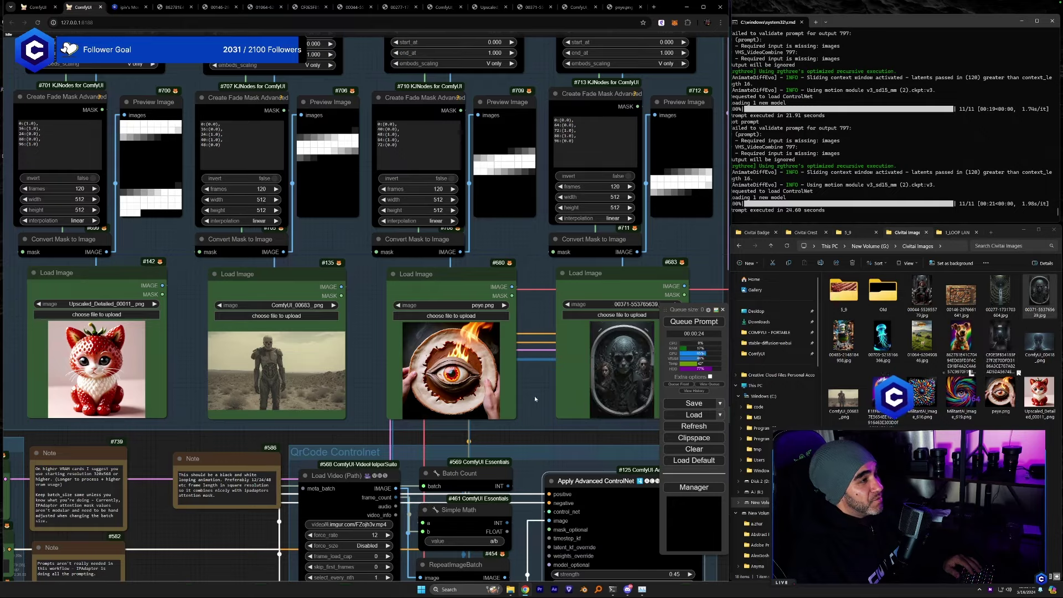
Set the Load Checkpoint node's model to hellokid2d_V152g.safetensors.
drag(533, 396, 799, 341)
drag(270, 315, 398, 364)
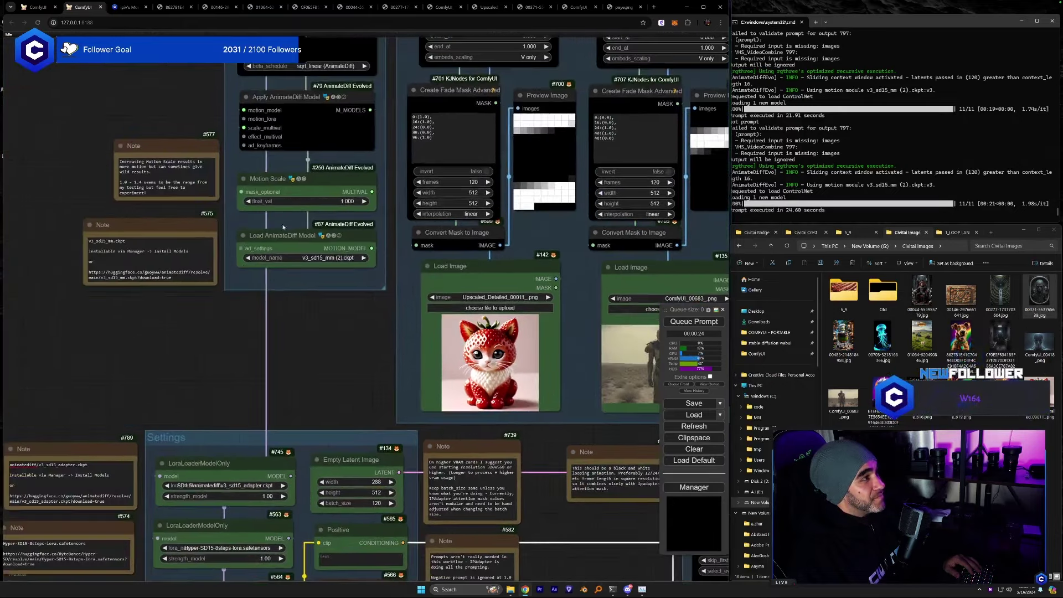
drag(320, 427, 430, 336)
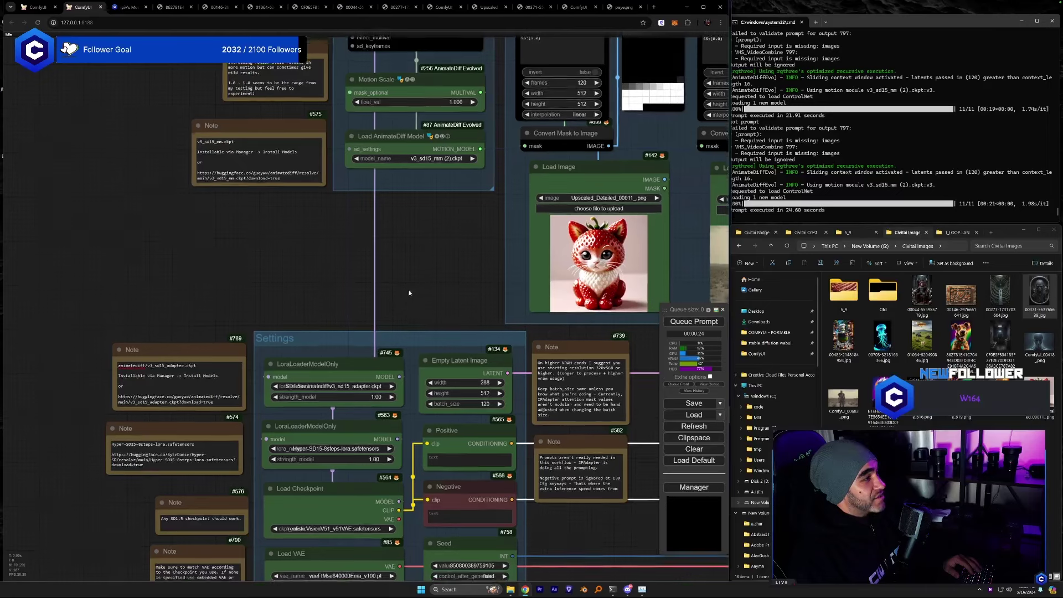
drag(368, 515, 361, 431)
click(336, 454)
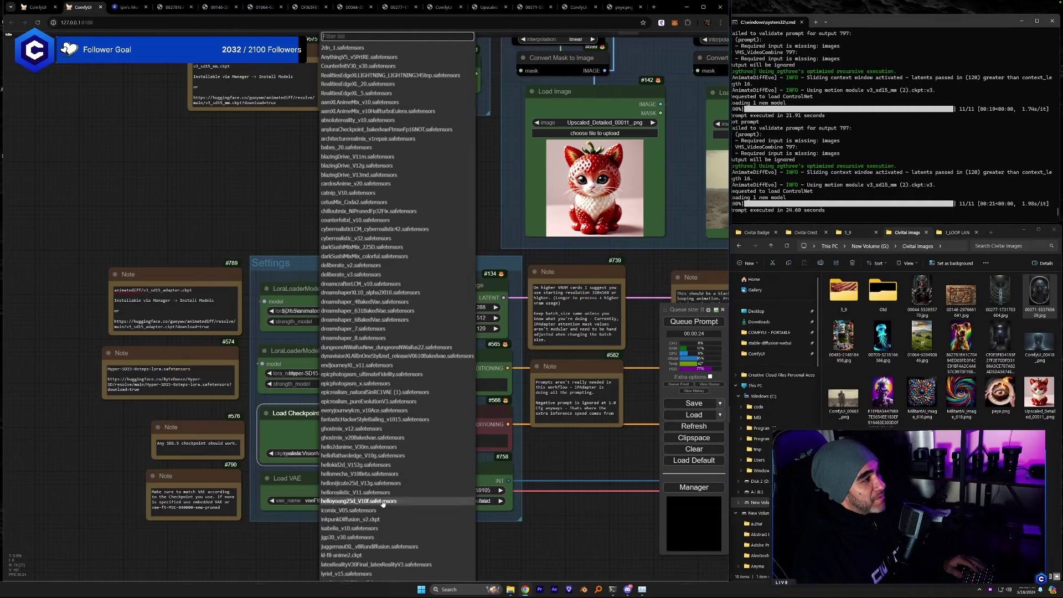
click(357, 465)
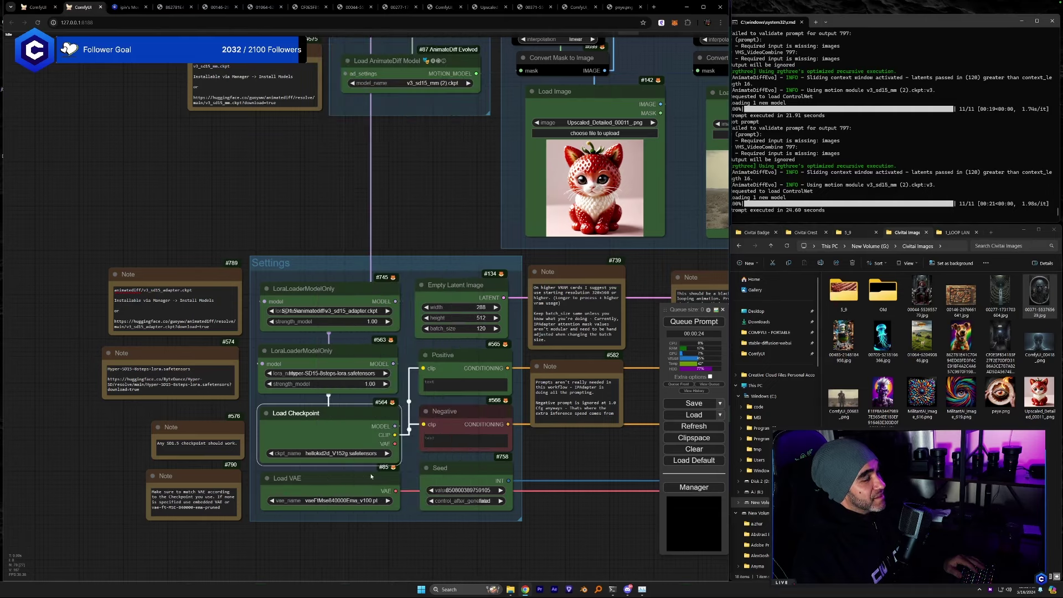
Queue the morph generation and bring the Video Combine preview nodes beside the samplers into view.
drag(577, 463, 18, 497)
drag(409, 306, 171, 317)
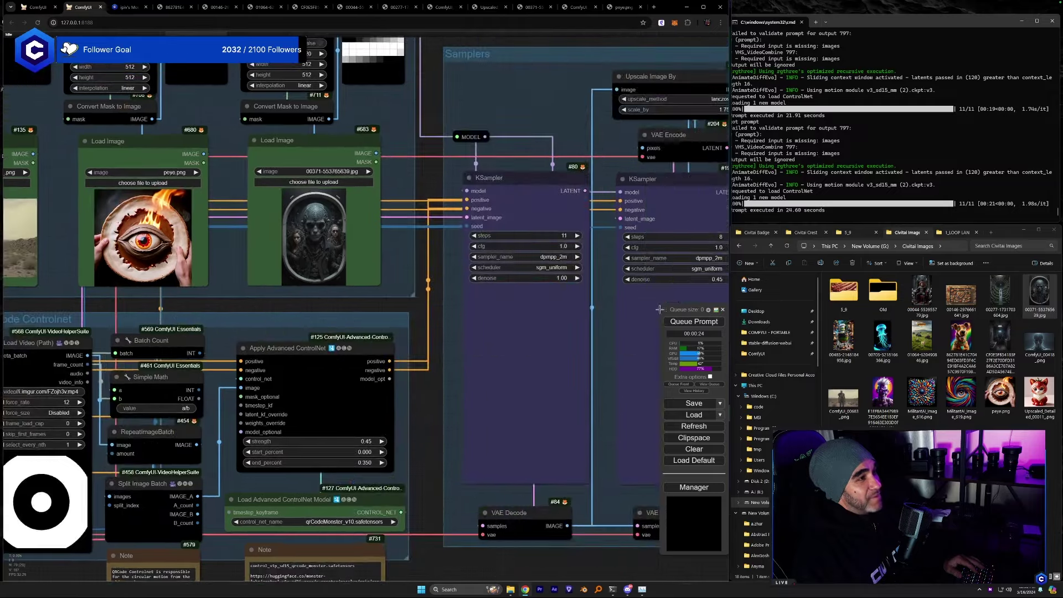
click(685, 326)
drag(573, 118, 360, 159)
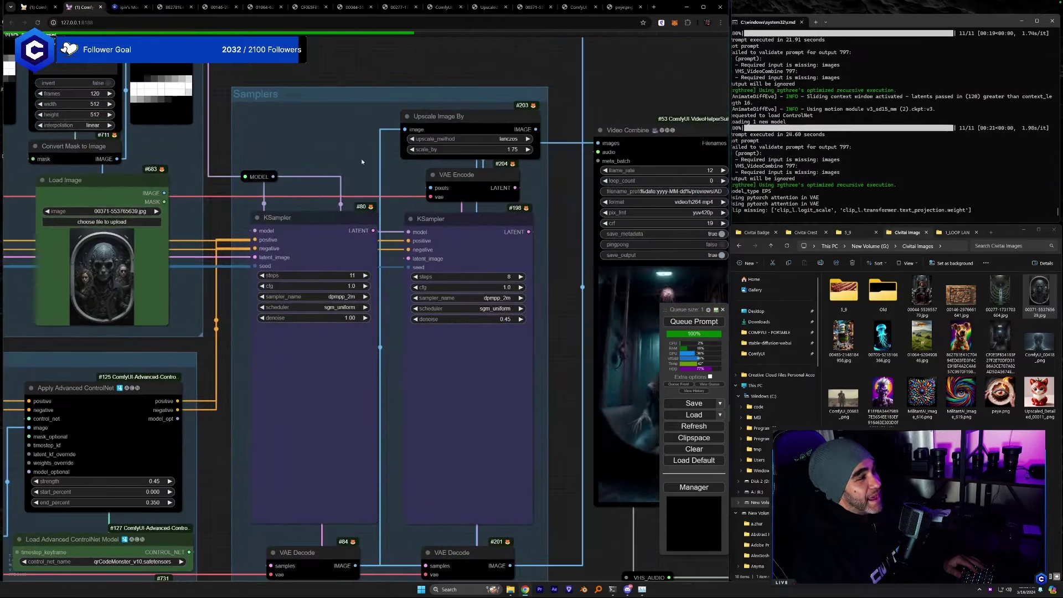
drag(613, 99, 378, 77)
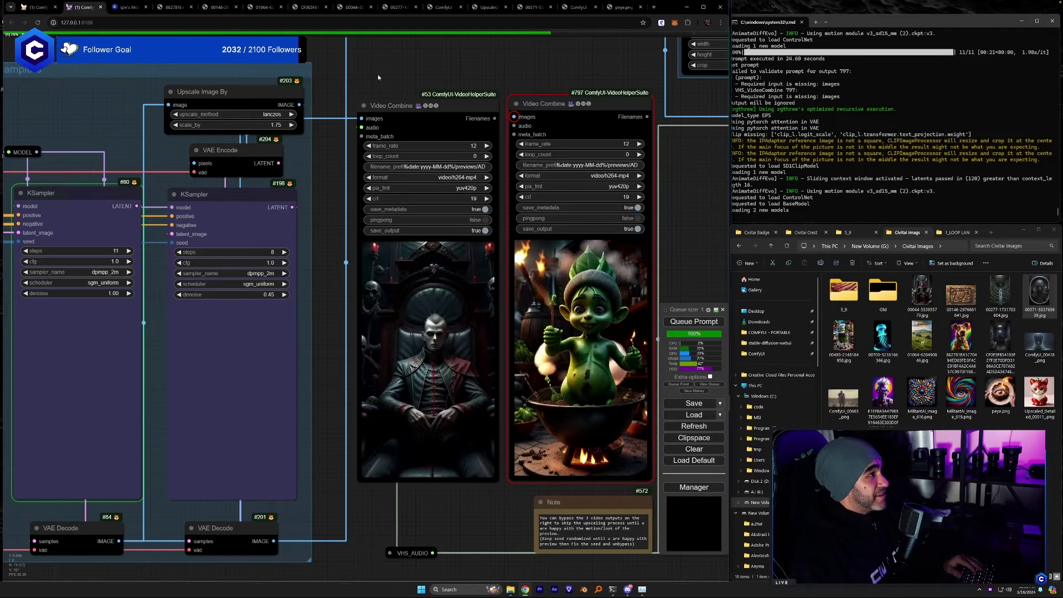
drag(378, 74, 410, 74)
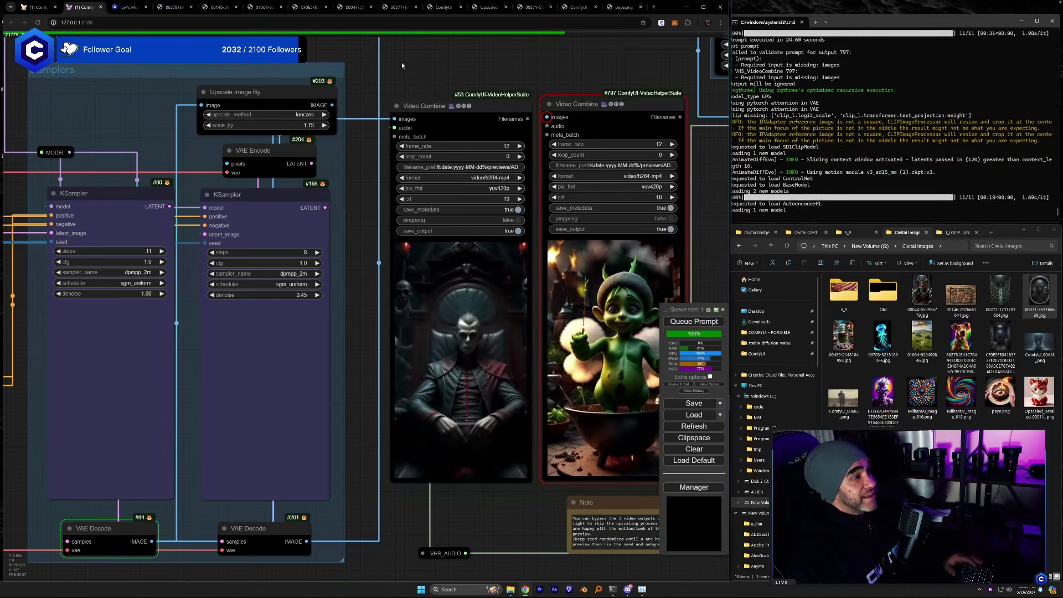
Examine the newly generated morph video in the first Video Combine preview, both close up and beside the neighbouring video.
drag(391, 67, 357, 97)
scroll(302, 322, up, 1)
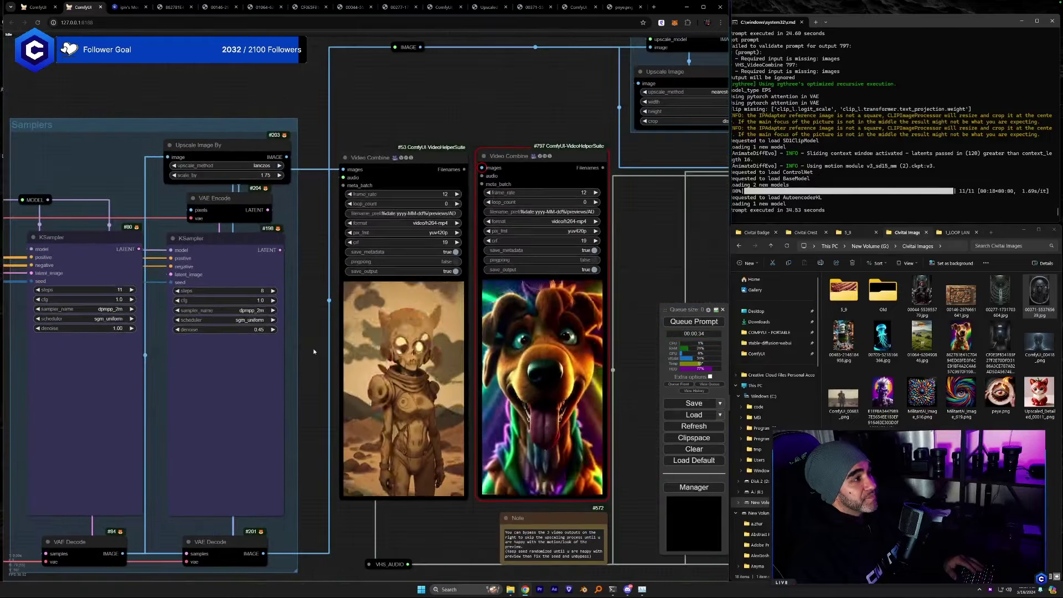
scroll(293, 328, up, 1)
scroll(284, 333, up, 3)
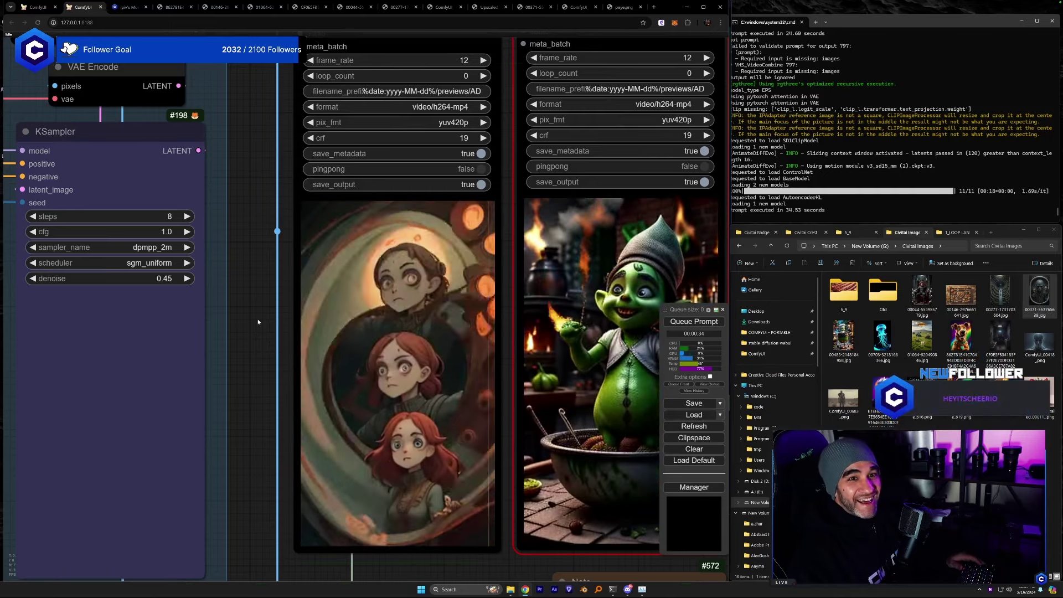
scroll(260, 363, down, 2)
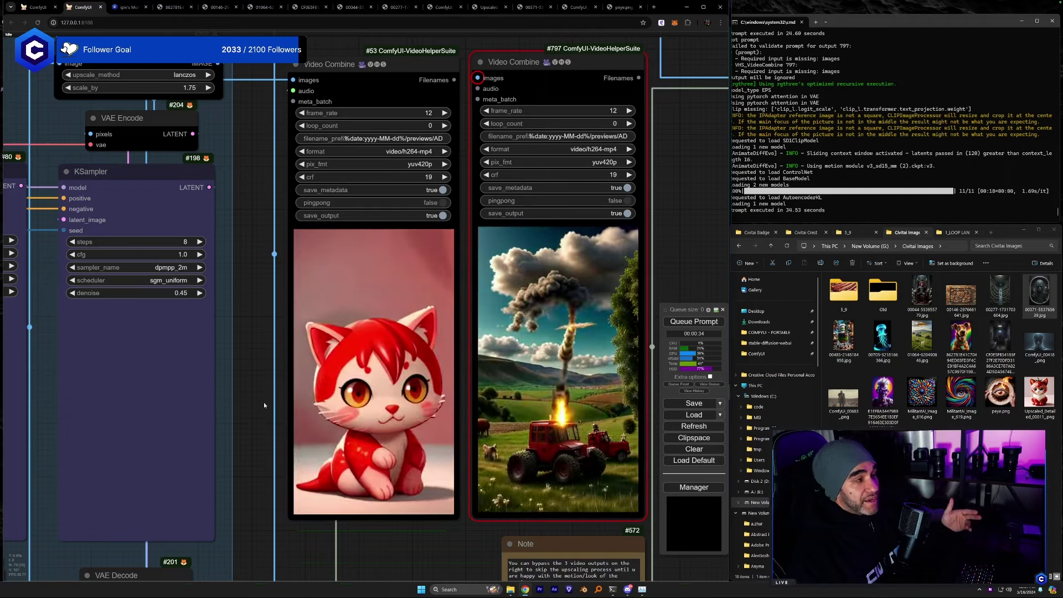
drag(263, 402, 403, 333)
scroll(403, 333, down, 3)
drag(498, 332, 404, 332)
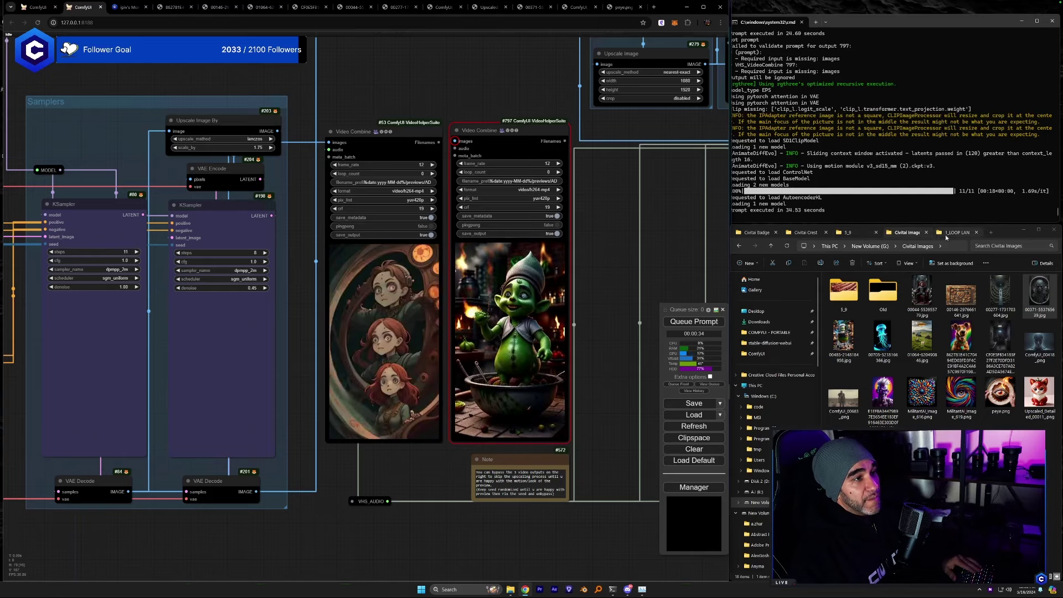
Open the interp folder inside ComfyUI's output folder, play the neon android video numbered 00121, and close the player.
click(848, 232)
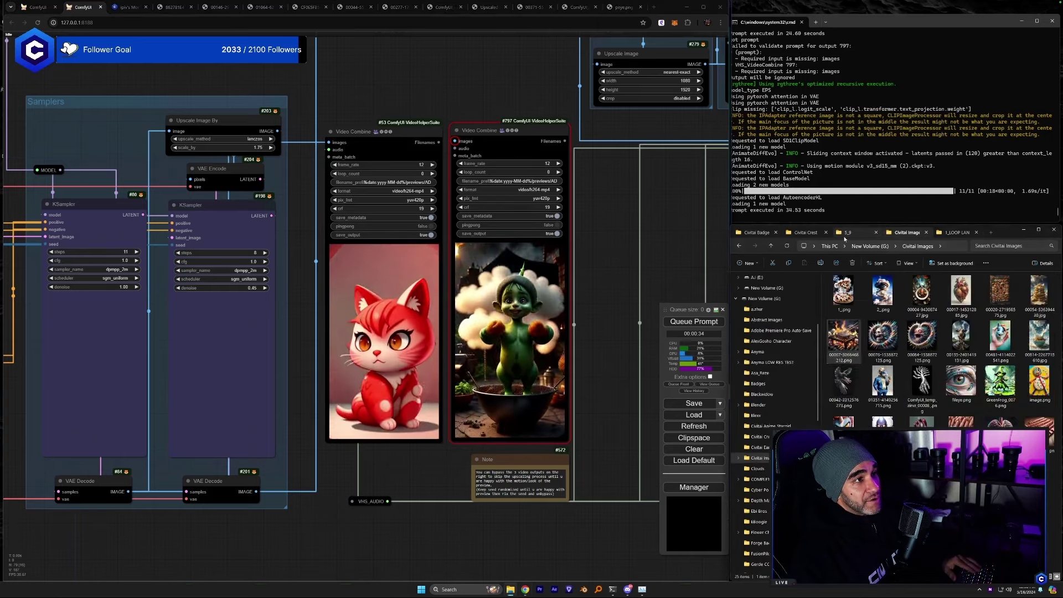
click(758, 234)
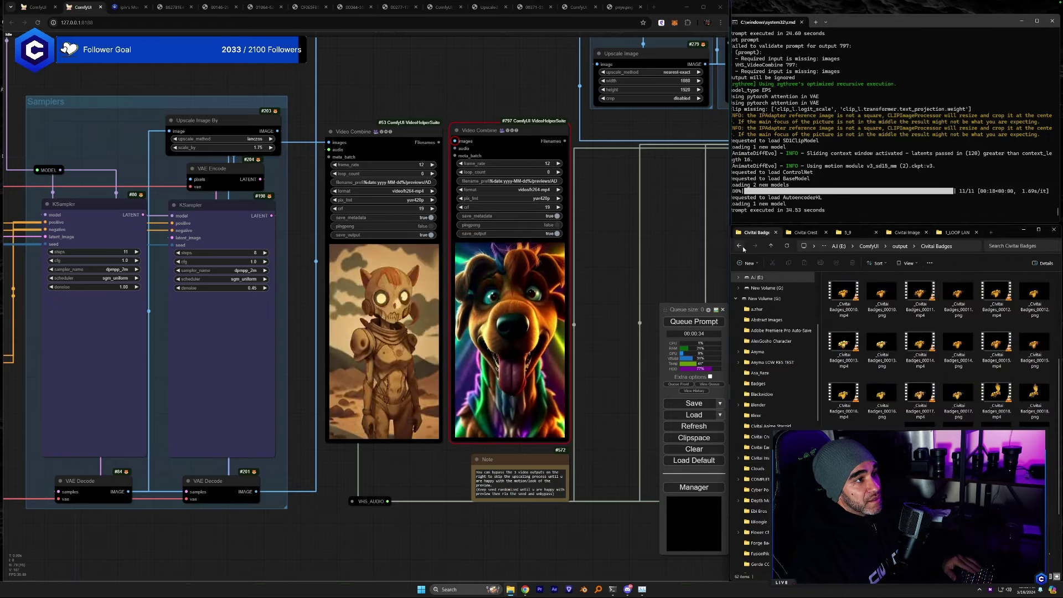
click(739, 246)
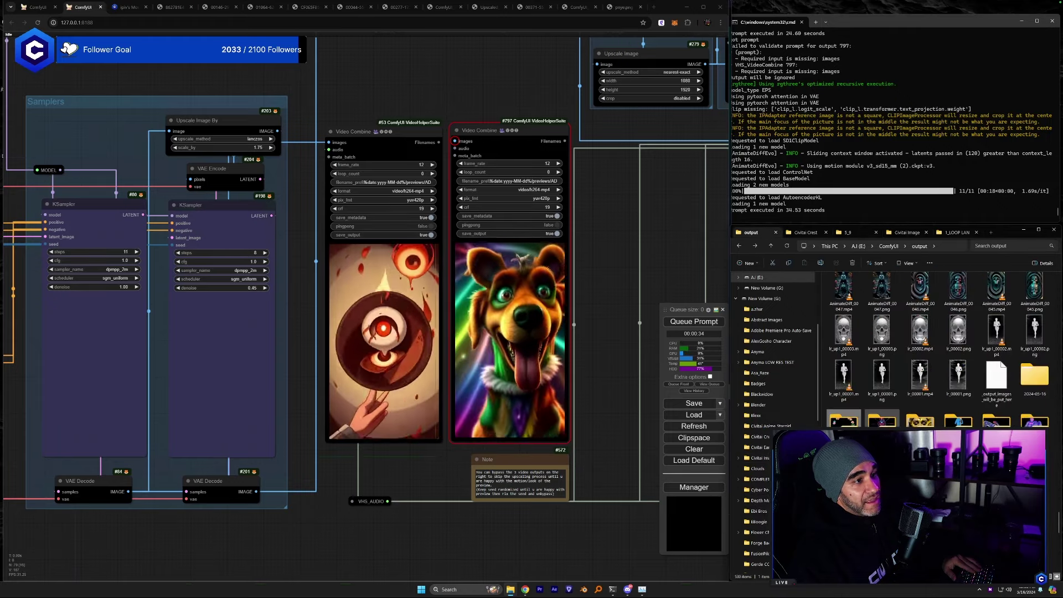
double_click(843, 419)
scroll(935, 349, down, 10)
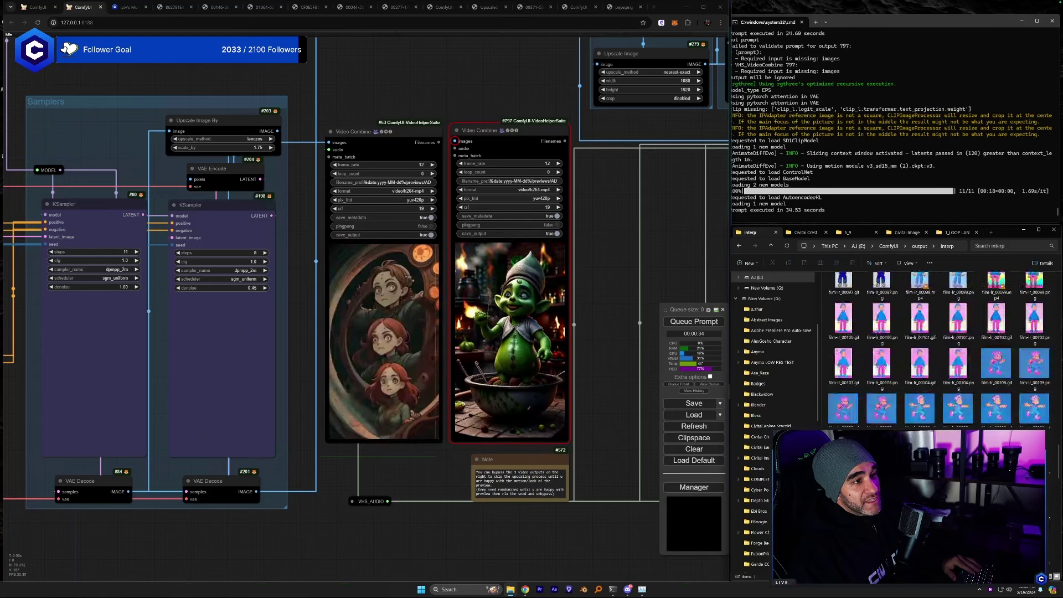
scroll(1016, 388, up, 2)
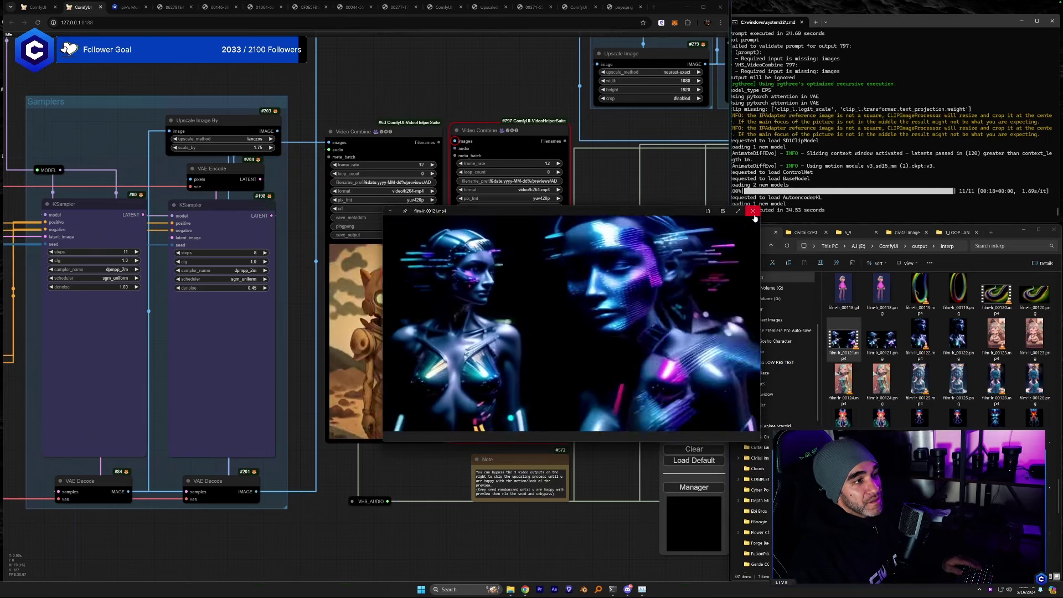
click(752, 212)
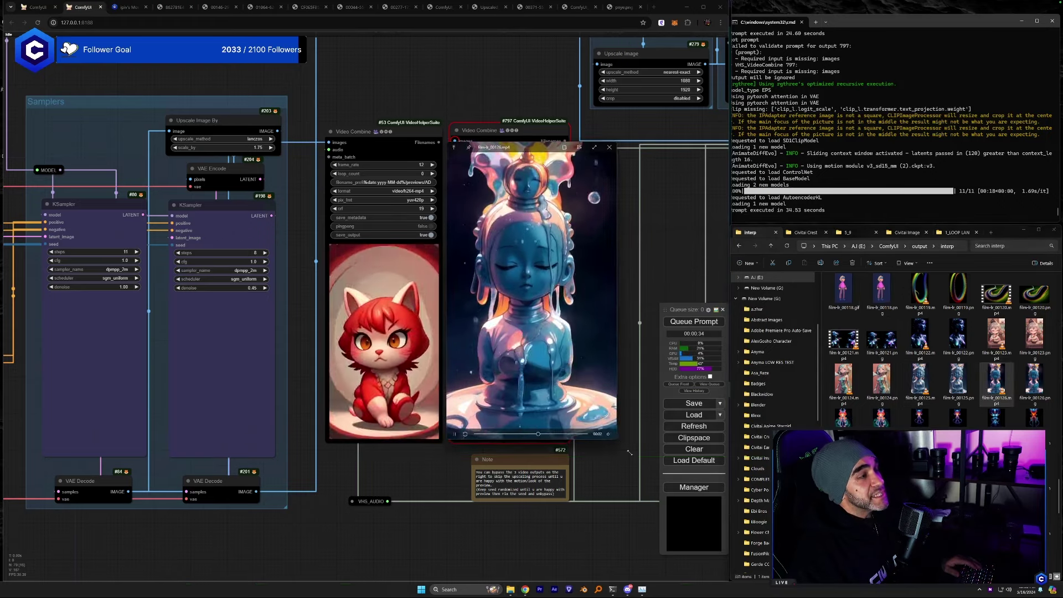
Watch the blue dripping statue video 00126 and the glowing tentacled creature video 00127 in an enlarged player, closing each one.
drag(629, 453, 692, 517)
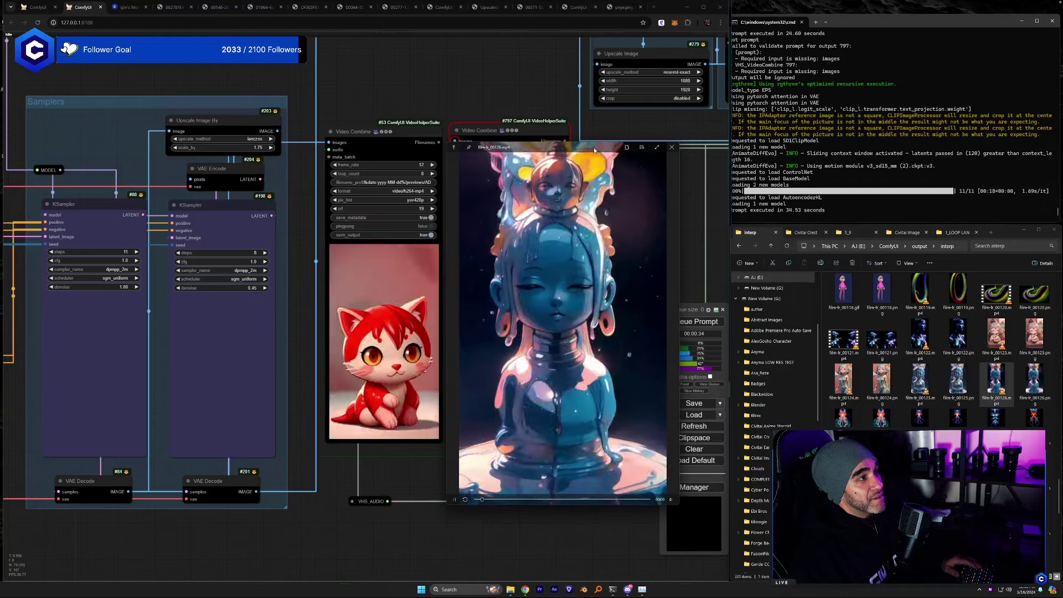
drag(594, 149, 604, 164)
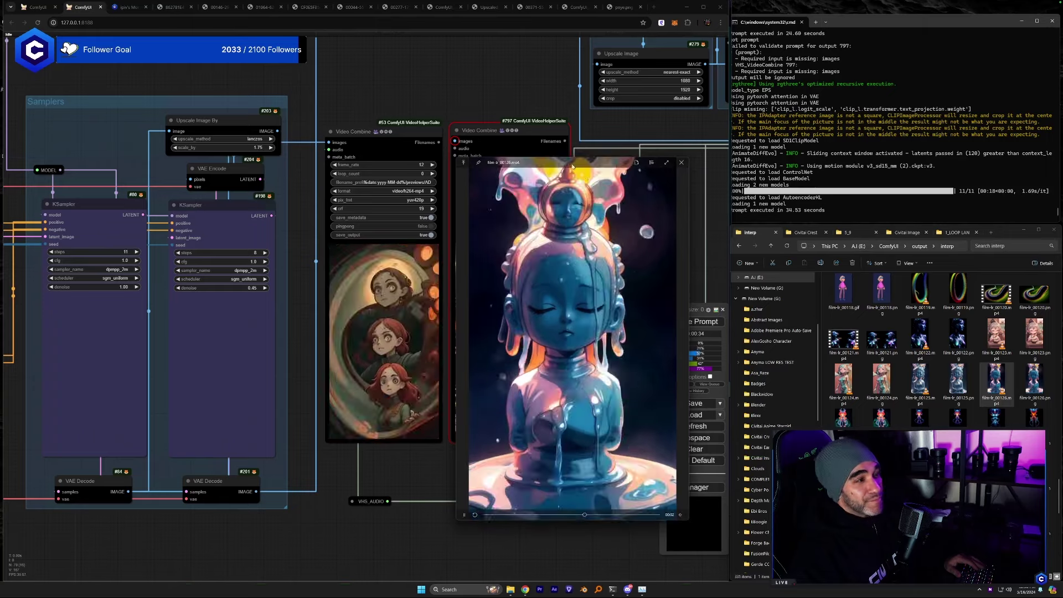
click(682, 164)
double_click(841, 423)
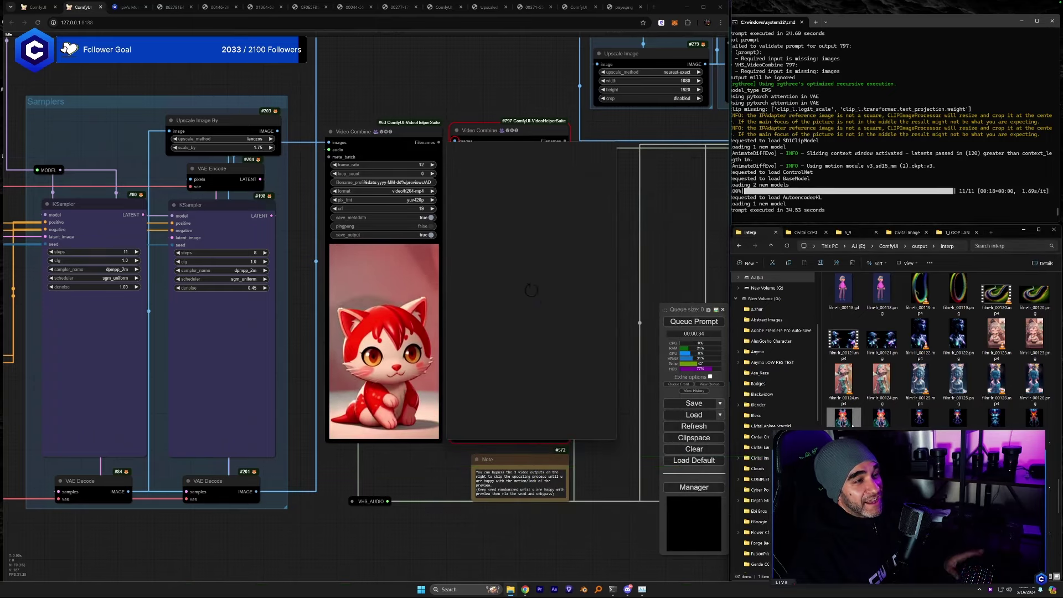
drag(614, 437, 647, 531)
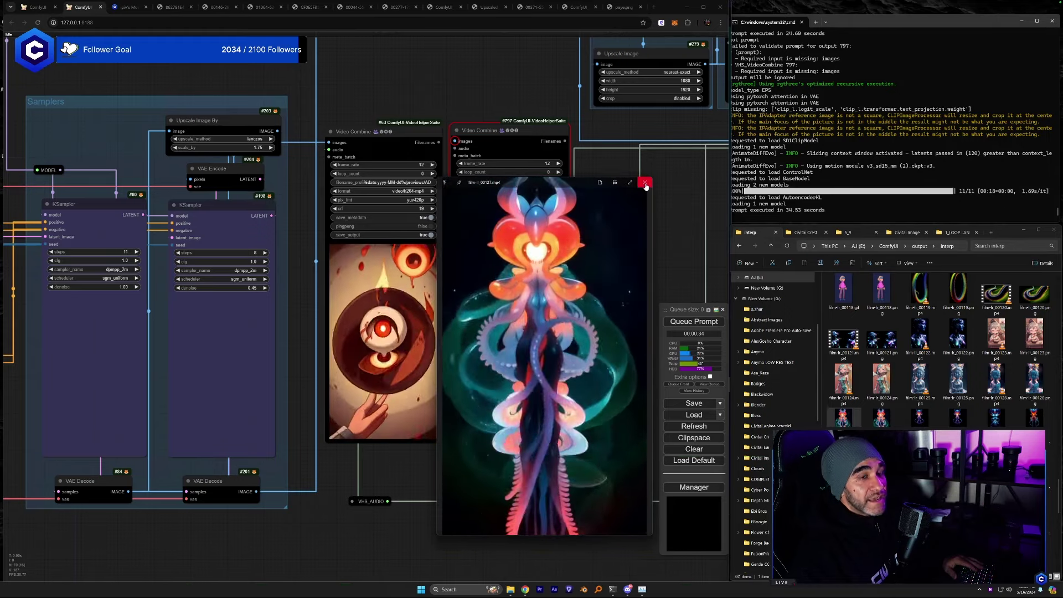
click(645, 185)
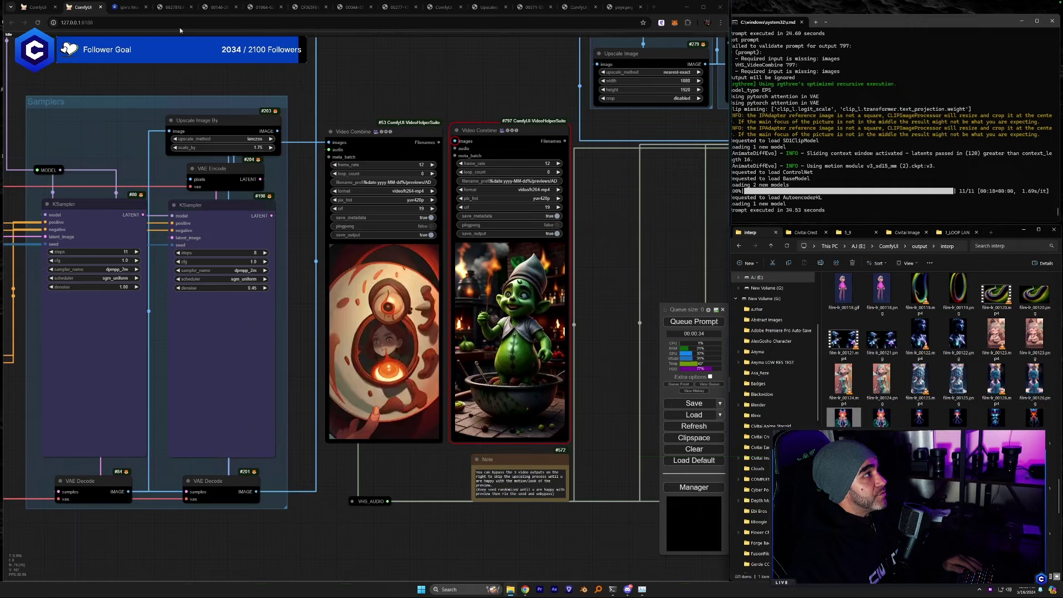
Switch to Civitai, search for the helloYoung25d checkpoint, open its model page, and open its creator's profile.
click(130, 7)
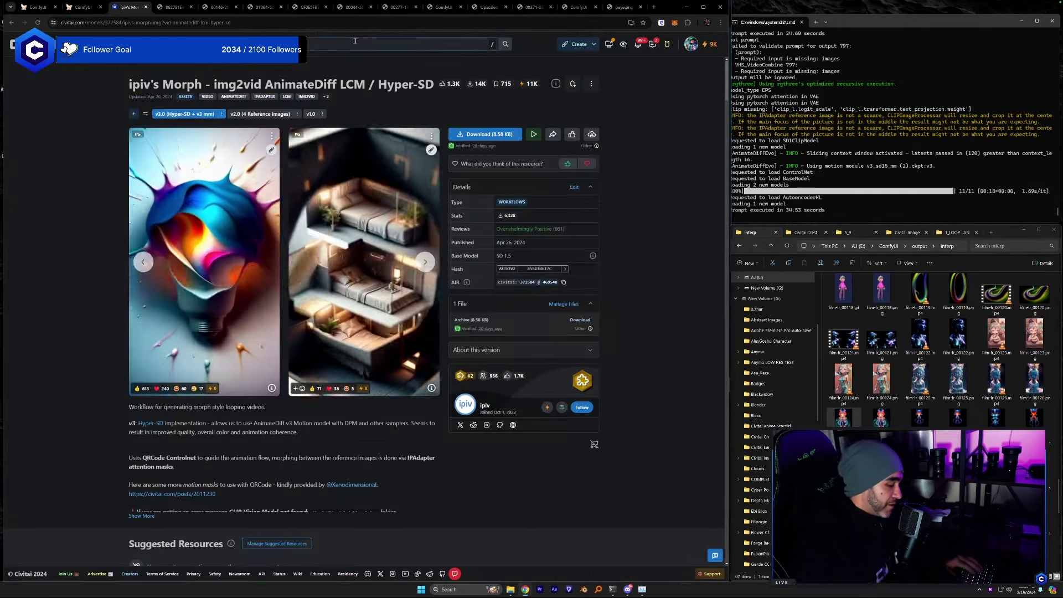
click(354, 41)
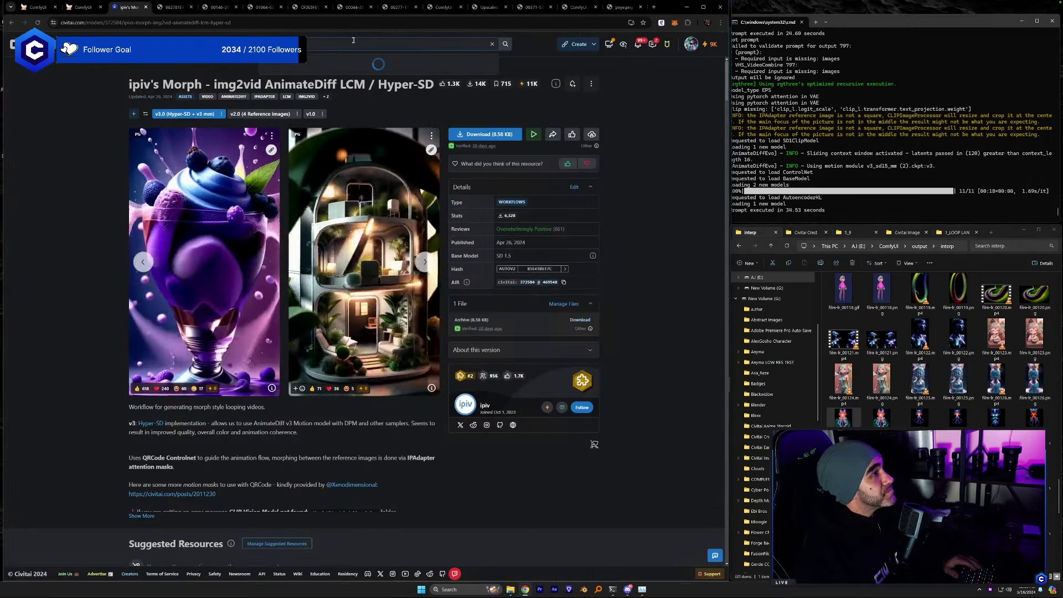
click(321, 78)
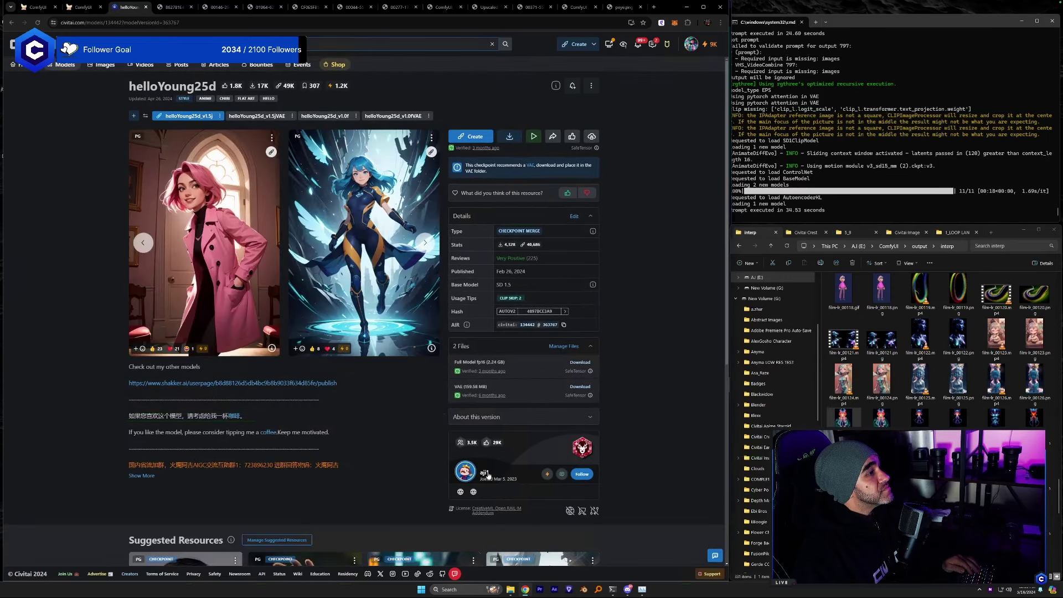
click(484, 473)
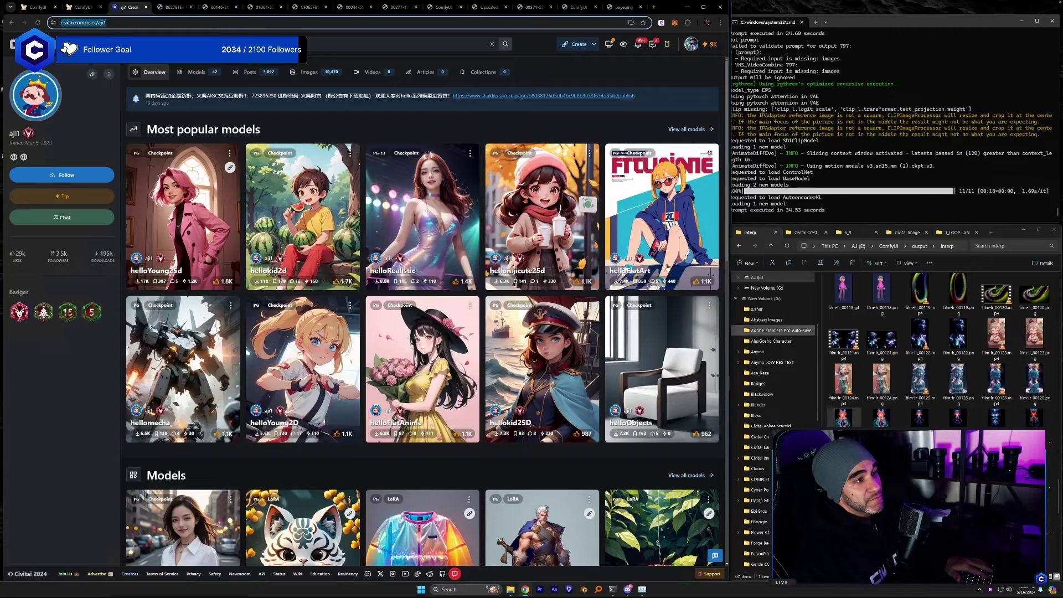
Play the glowing creature video 00127 from the interp folder again, with its player moved and enlarged over the Civitai page.
double_click(843, 417)
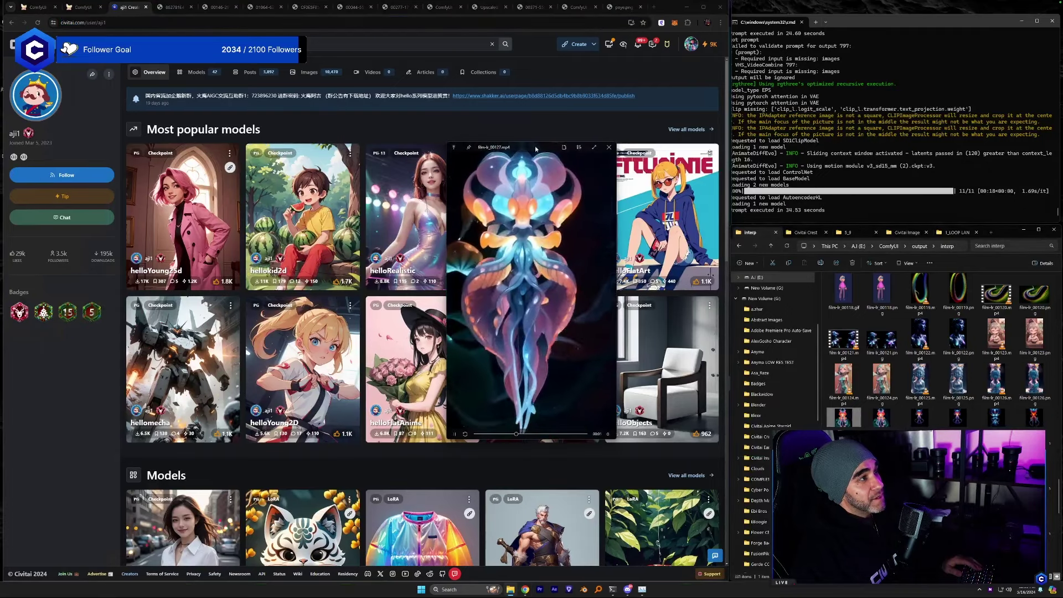
drag(536, 148, 471, 117)
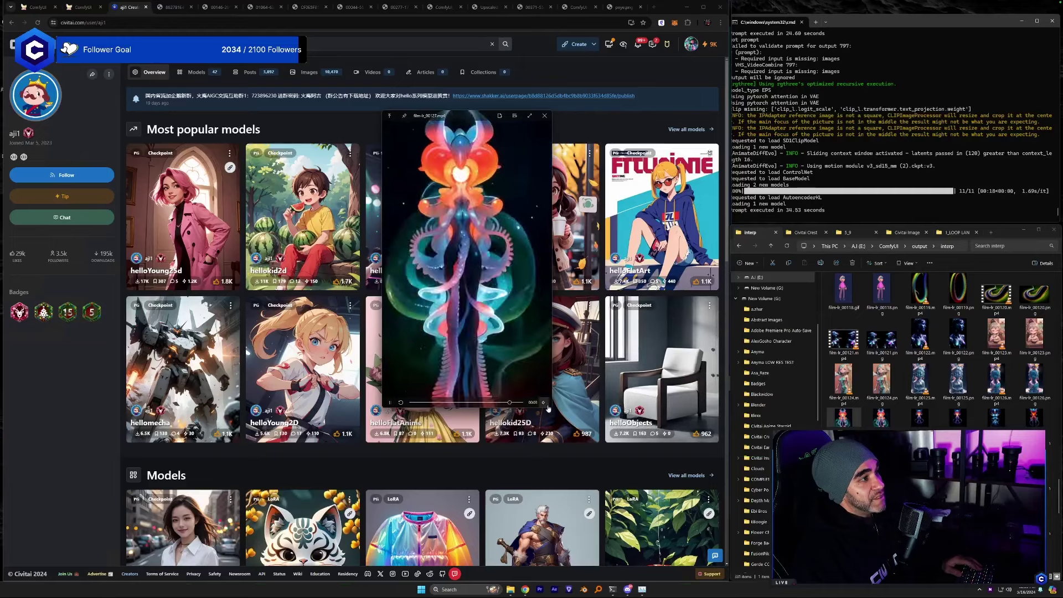
drag(586, 440, 605, 465)
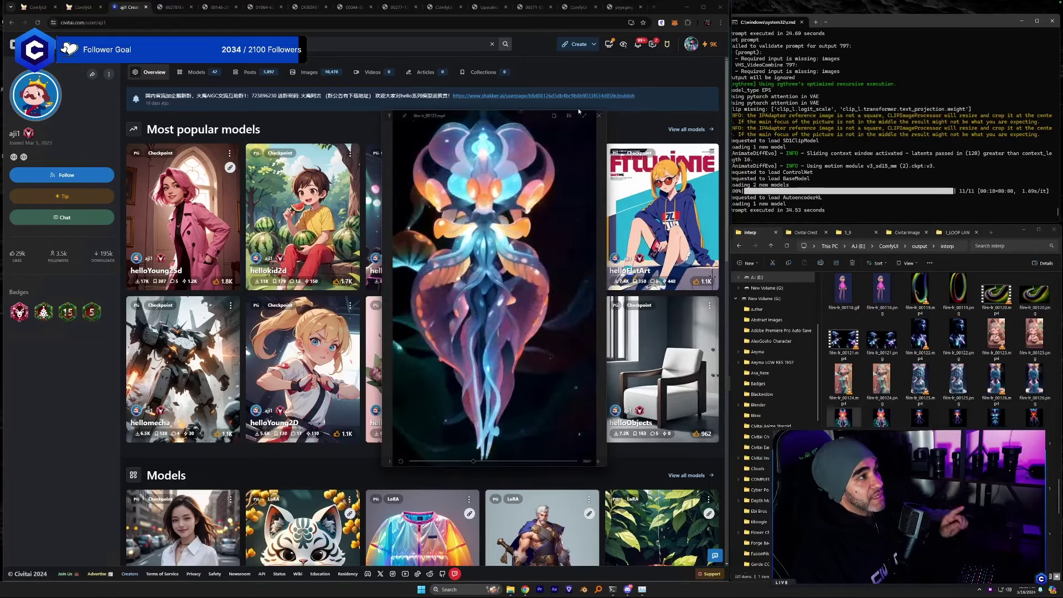
Reopen the glowing creature video 00127 in VLC and place the enlarged player over the Civitai page.
click(600, 117)
double_click(844, 418)
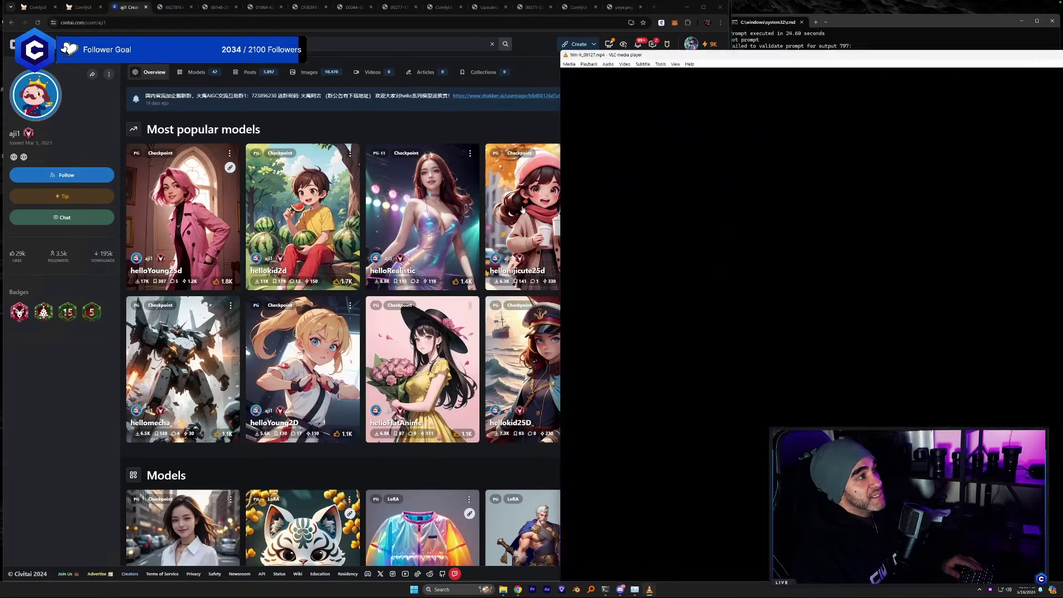
drag(542, 71, 491, 87)
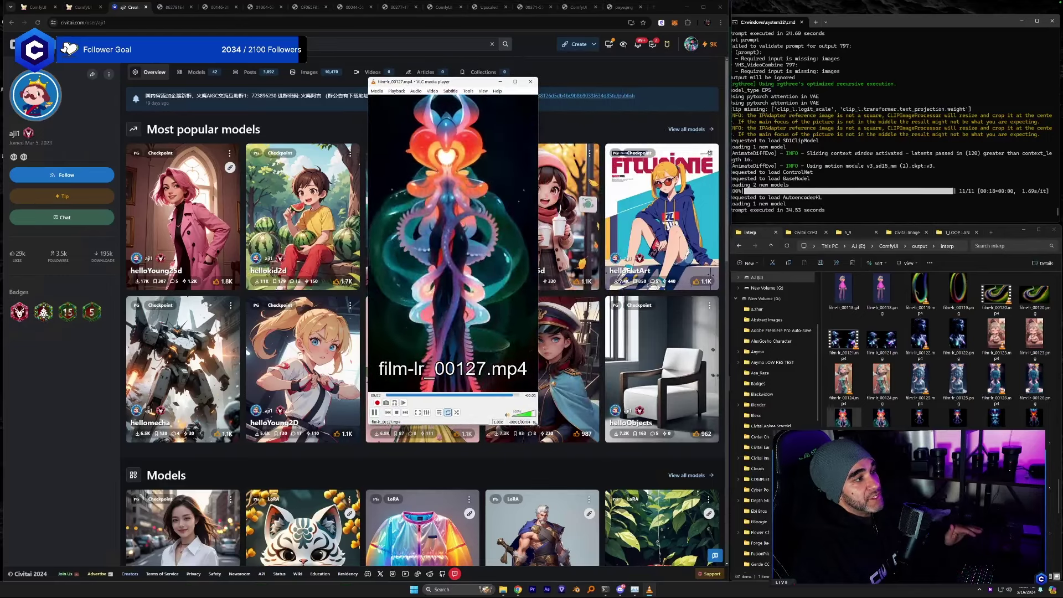
drag(537, 424, 581, 462)
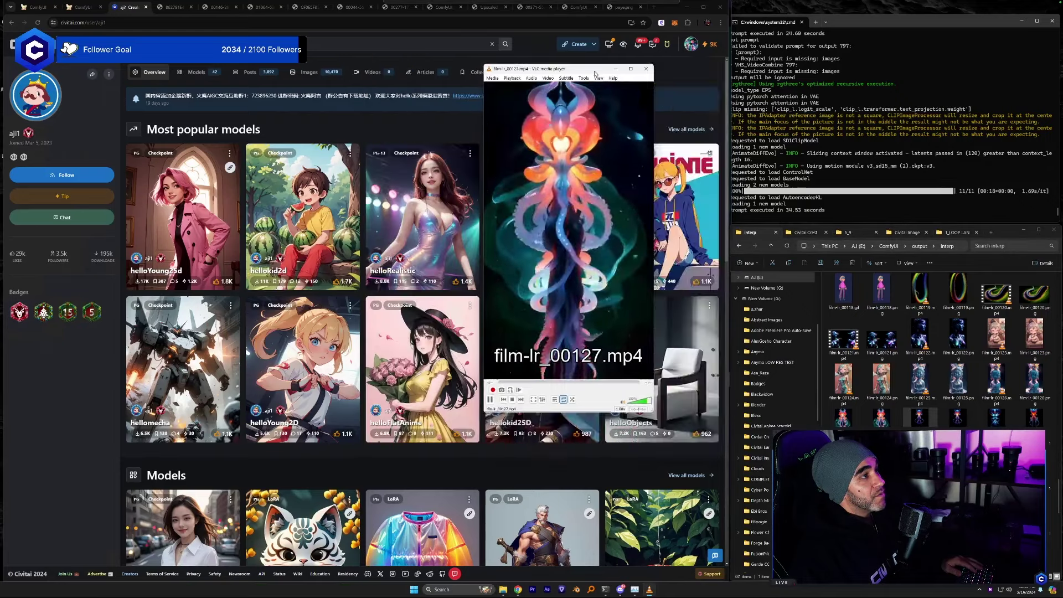
Watch the glowing sea-creature videos from 00128 to 00130 in an enlarged player over the Civitai page, closing it at the end.
double_click(933, 422)
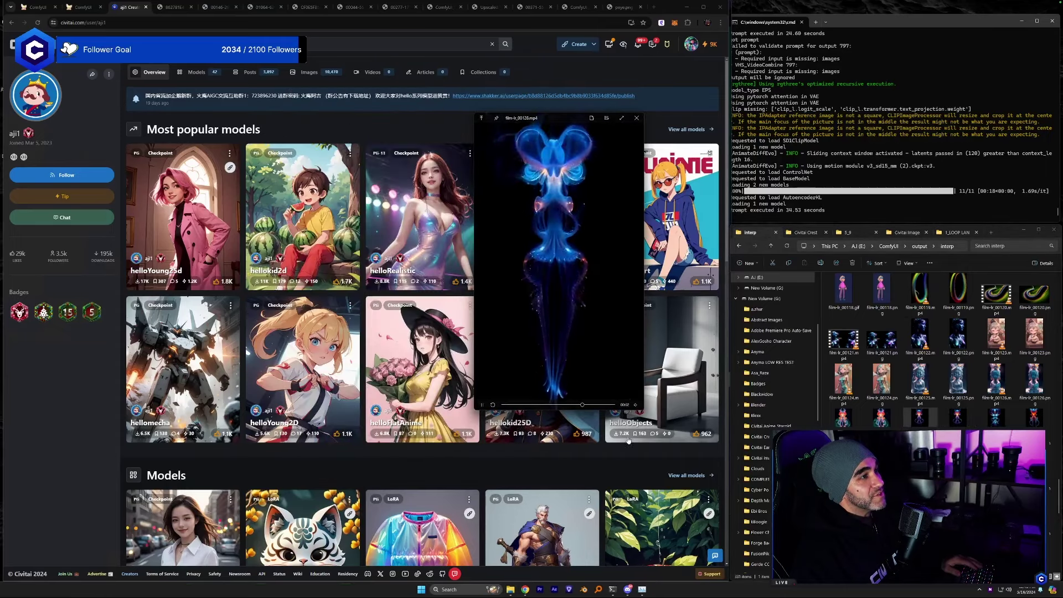
drag(642, 408, 699, 487)
drag(576, 121, 617, 101)
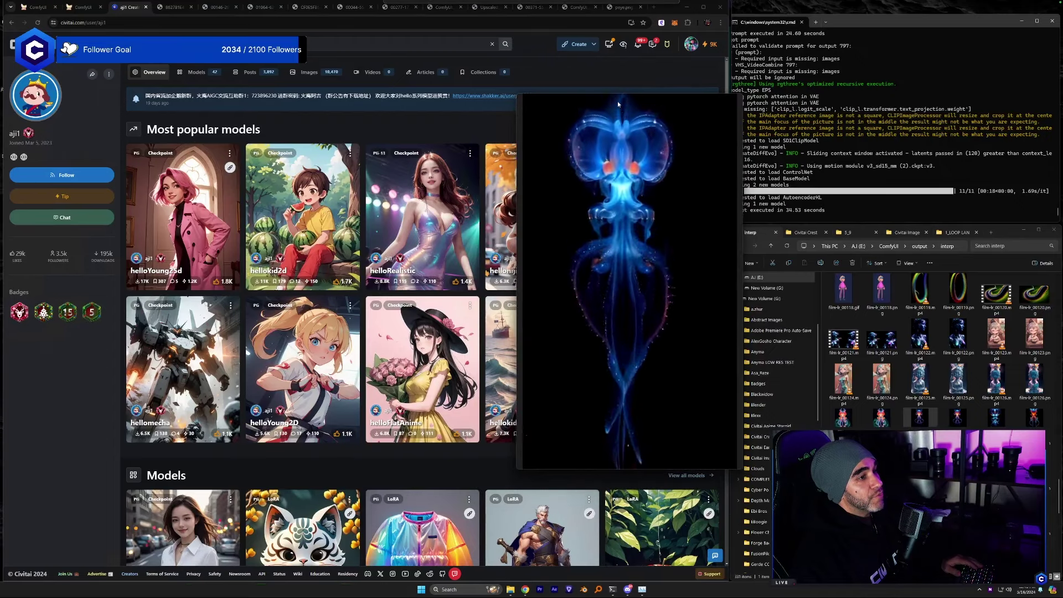
drag(617, 102, 590, 107)
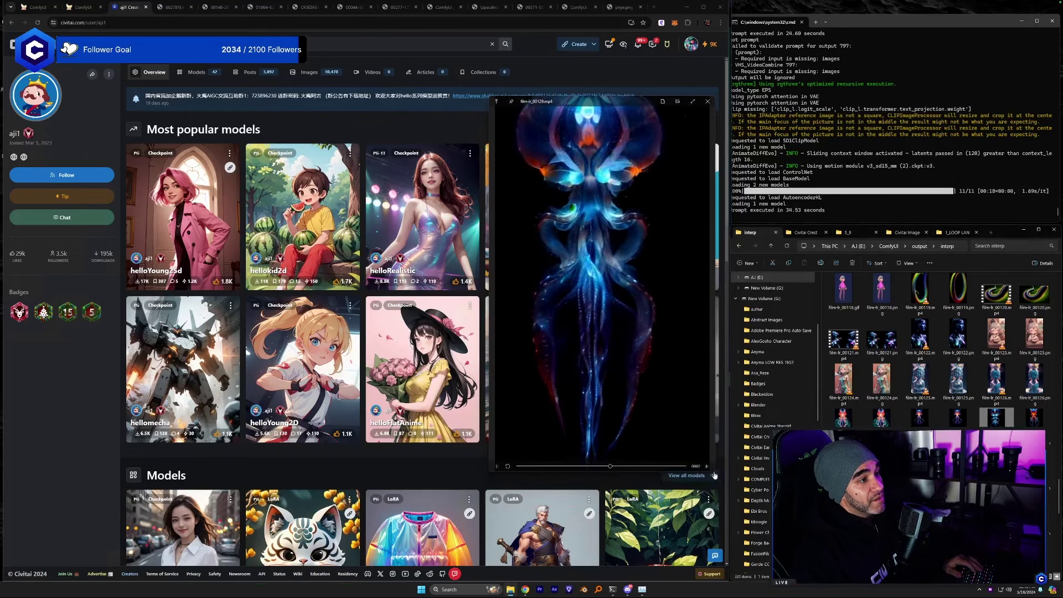
drag(715, 474, 723, 493)
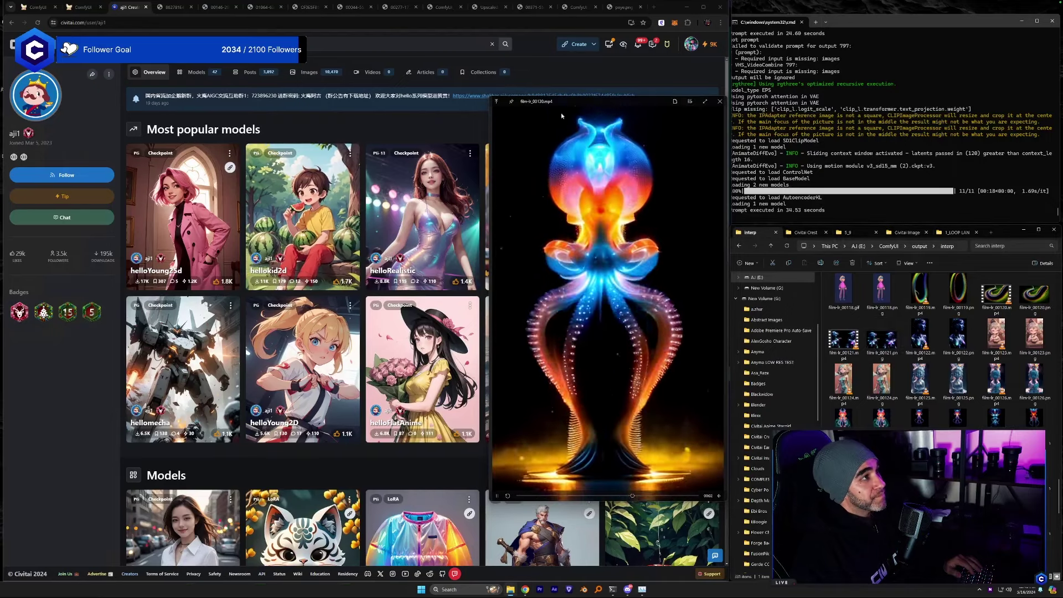
drag(562, 104, 326, 97)
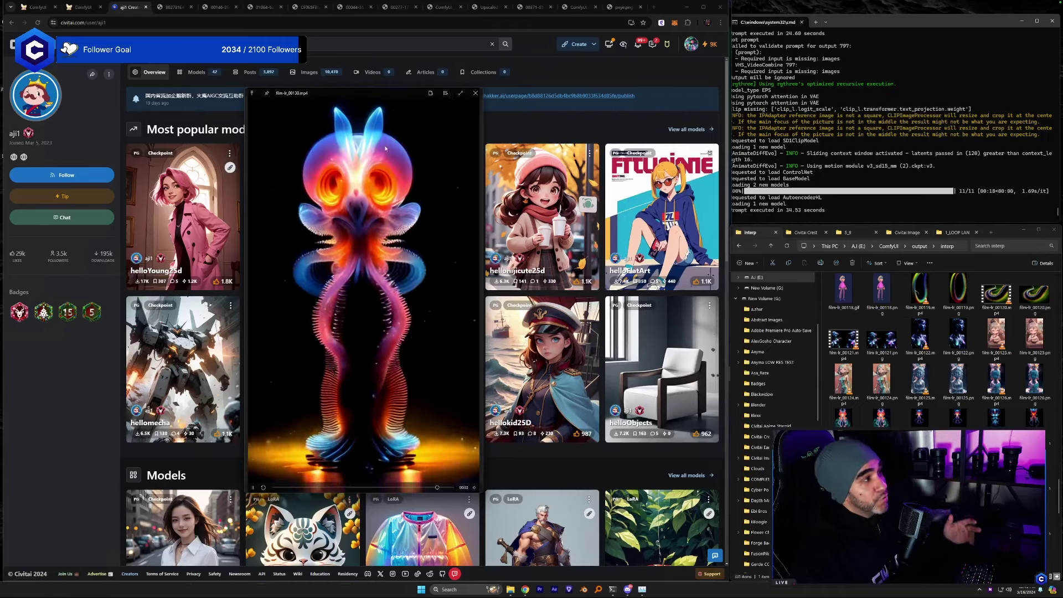
click(475, 93)
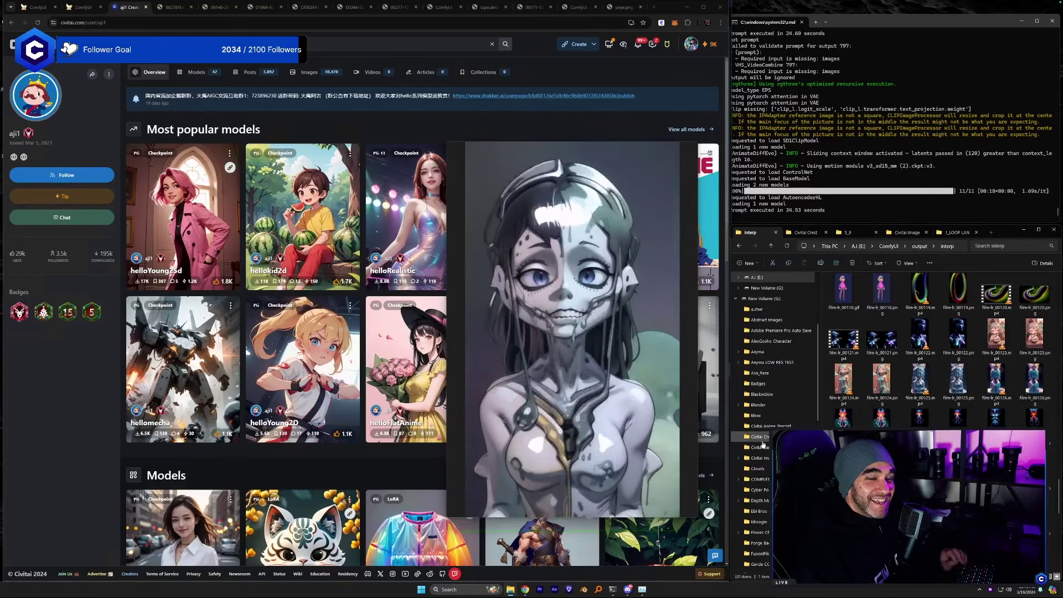
View more outputs in the interp folder, including the dripping-faced girl and the noodle-eating chibi video 00148, and close the player.
scroll(938, 349, down, 2)
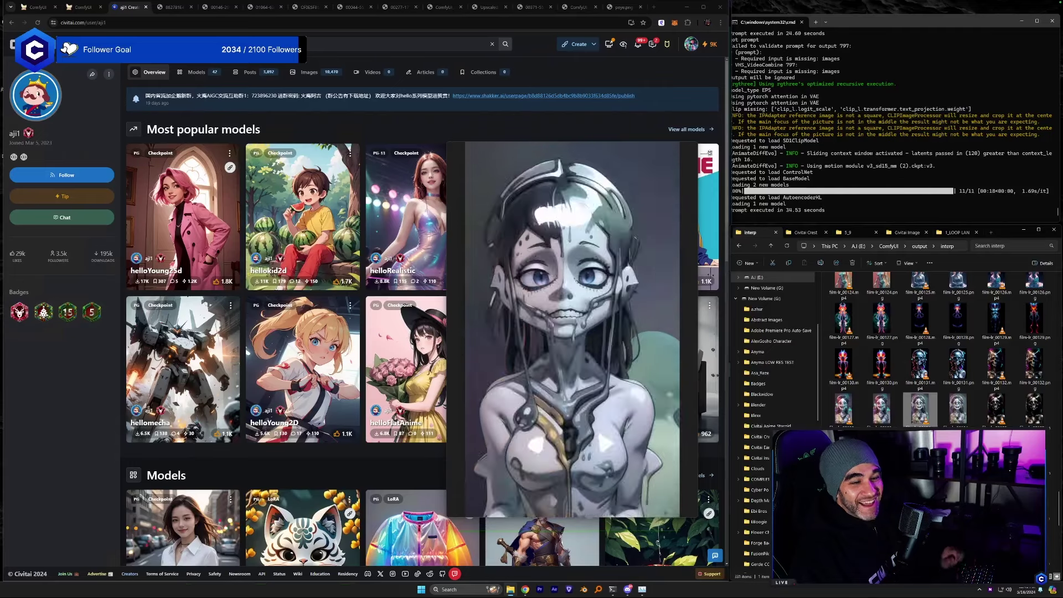
scroll(938, 349, down, 3)
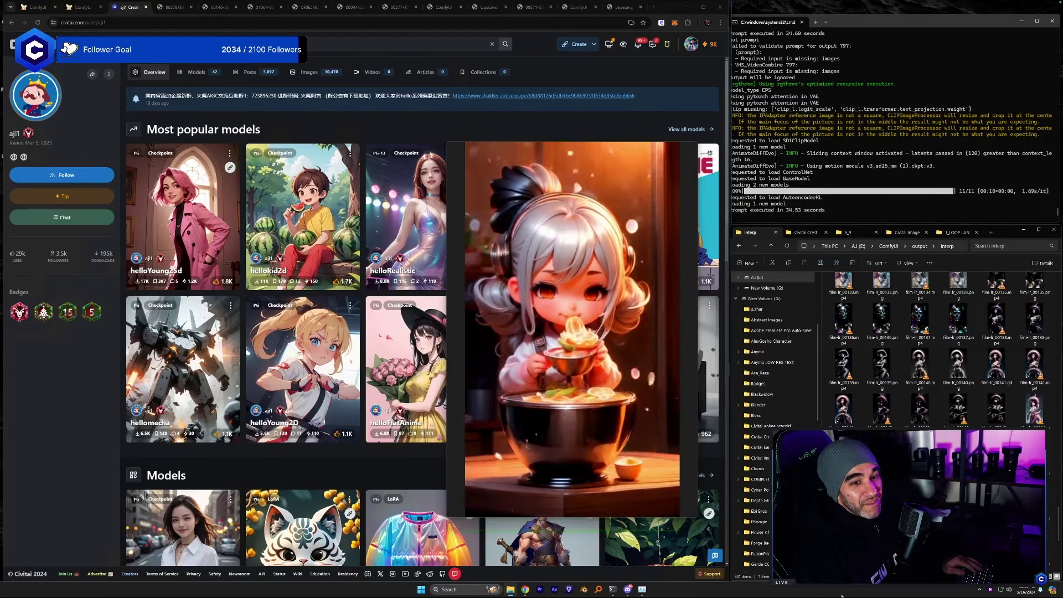
scroll(881, 365, down, 3)
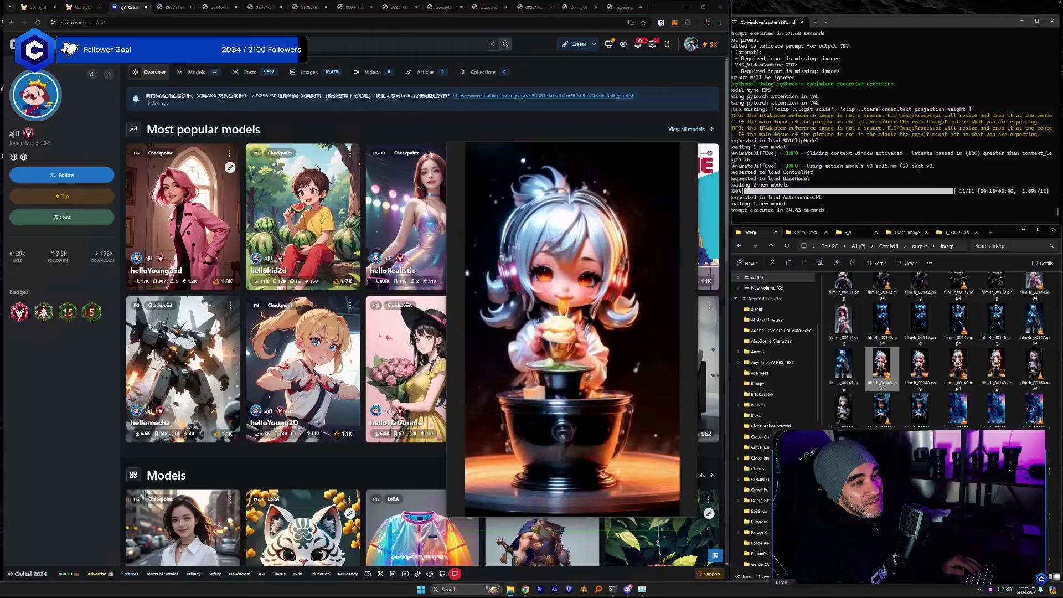
click(689, 146)
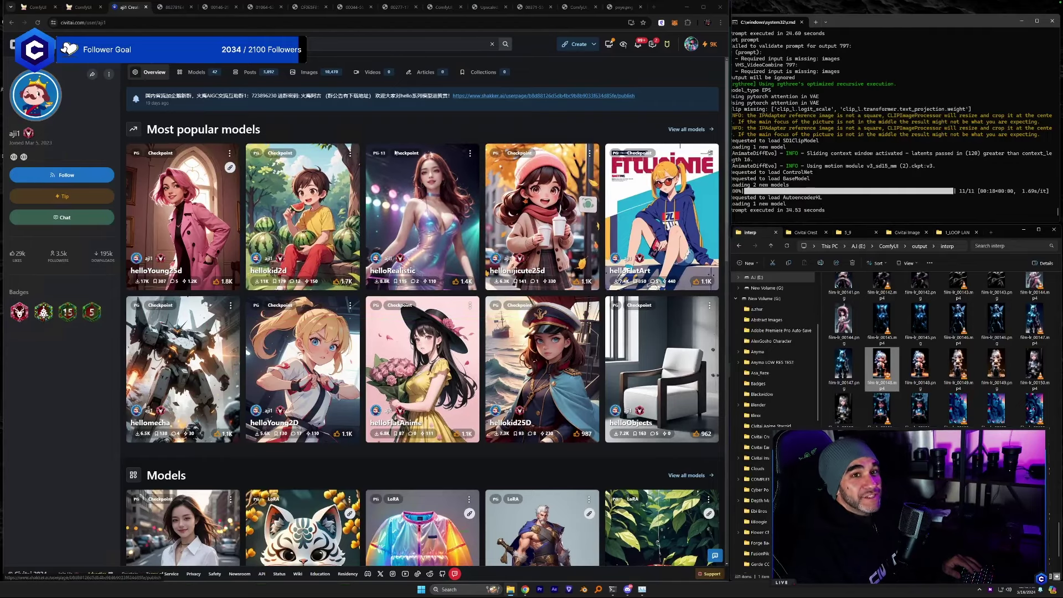
Return to the ComfyUI workflow and delete the red-outlined second Video Combine node, #797, beside the samplers.
click(78, 7)
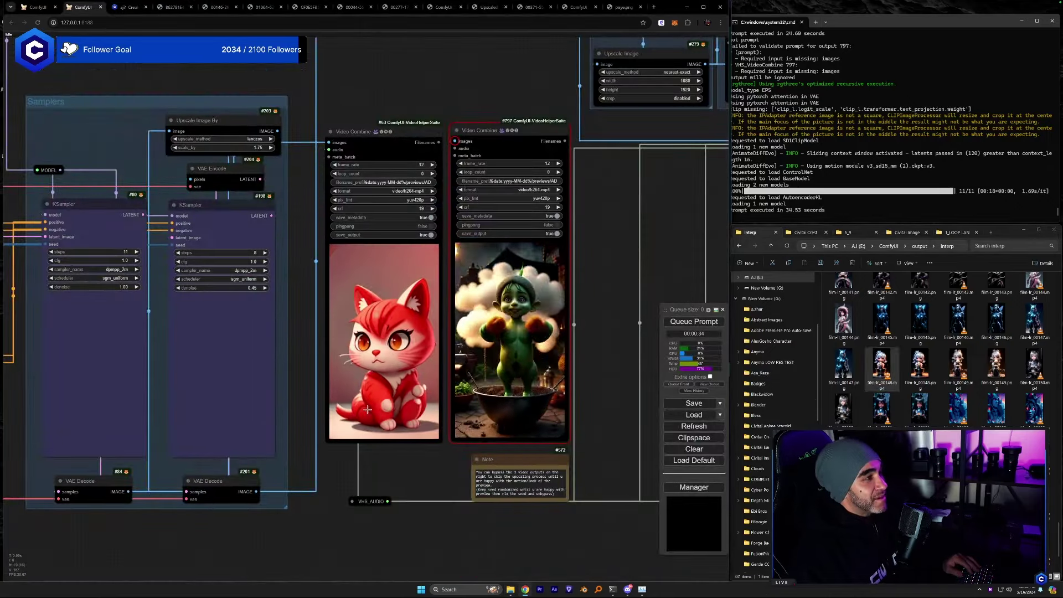
drag(14, 448, 223, 473)
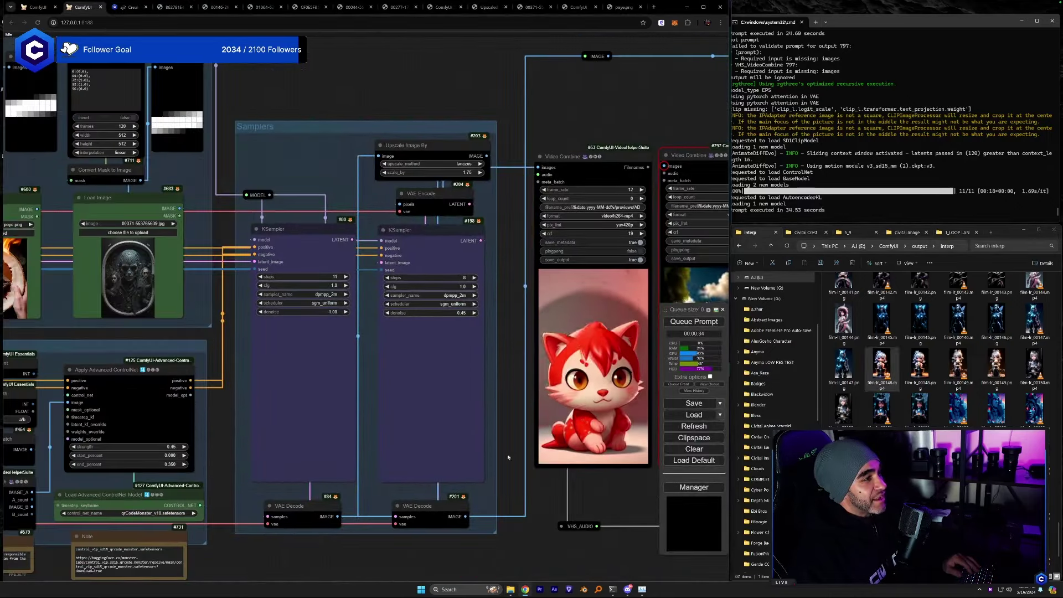
drag(507, 453, 276, 469)
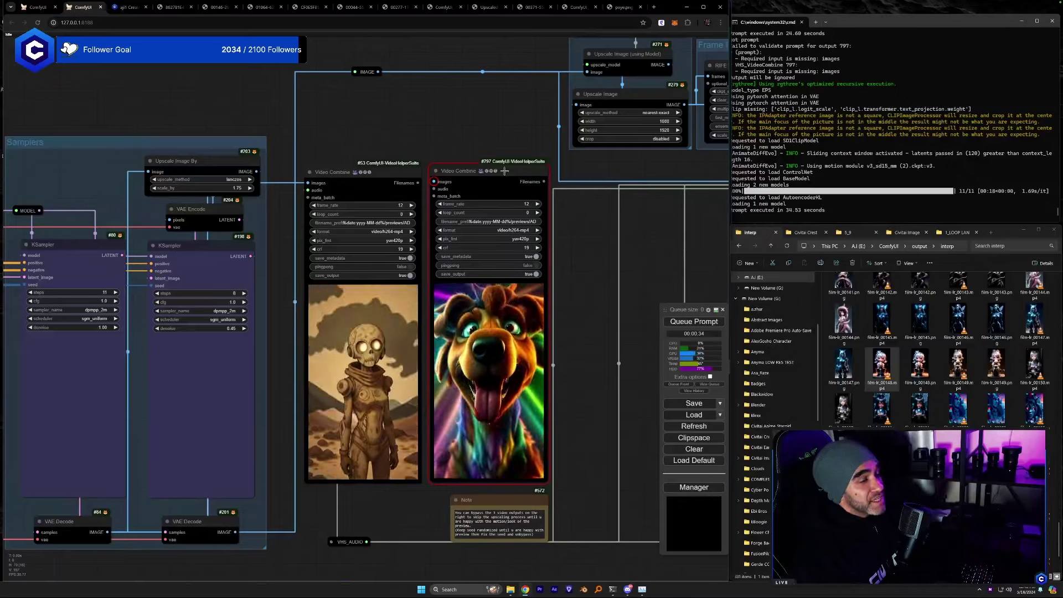
key(Delete)
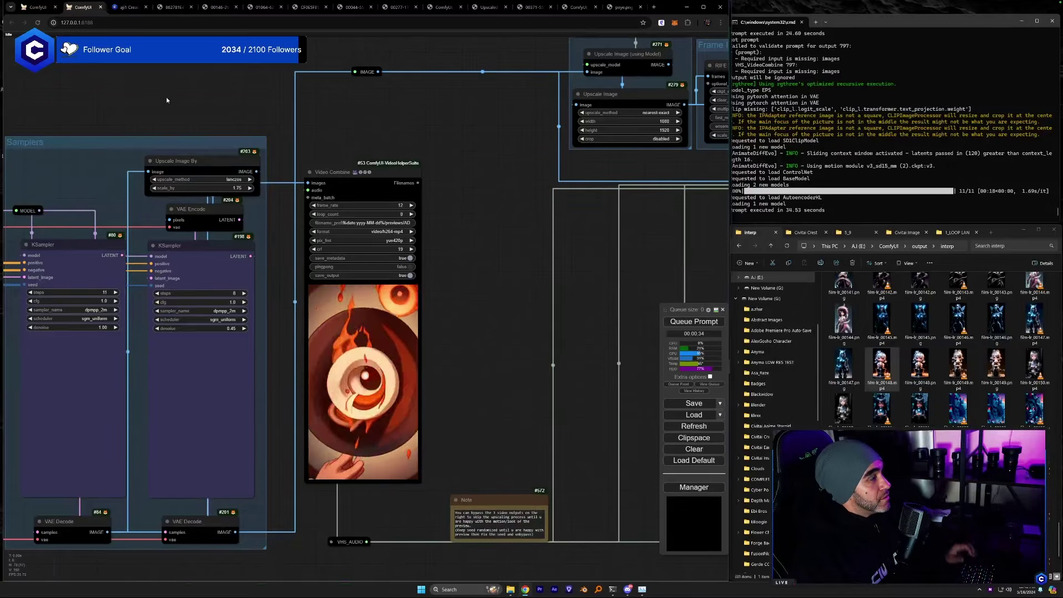
Open the Abstract Images folder and load the glowing tentacled creature image ending in (17).webp into Load Image node #142.
drag(166, 98, 517, 145)
drag(23, 225, 165, 262)
drag(256, 239, 435, 254)
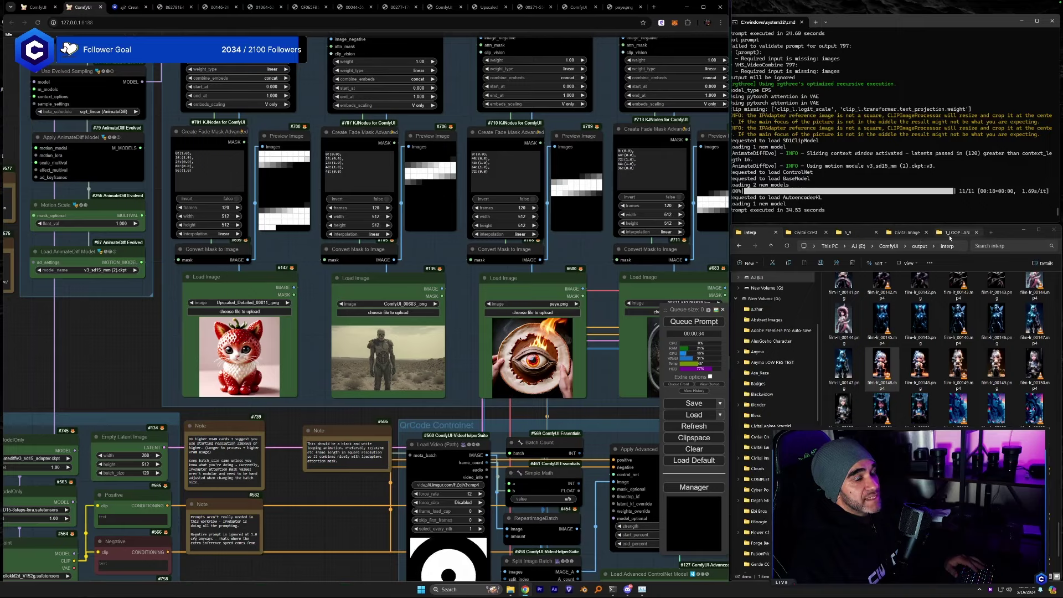
click(855, 233)
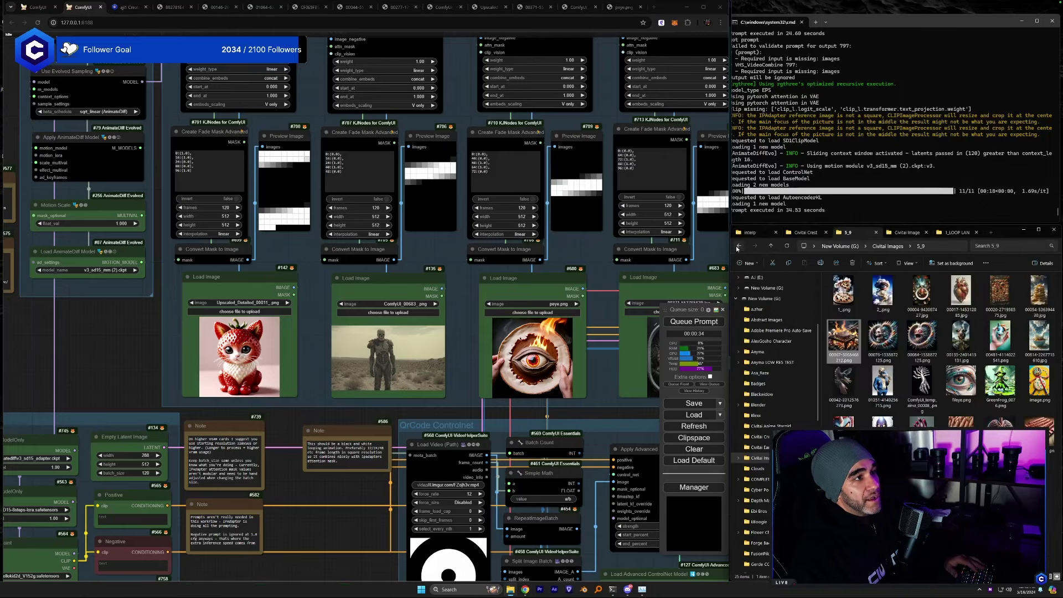
click(767, 320)
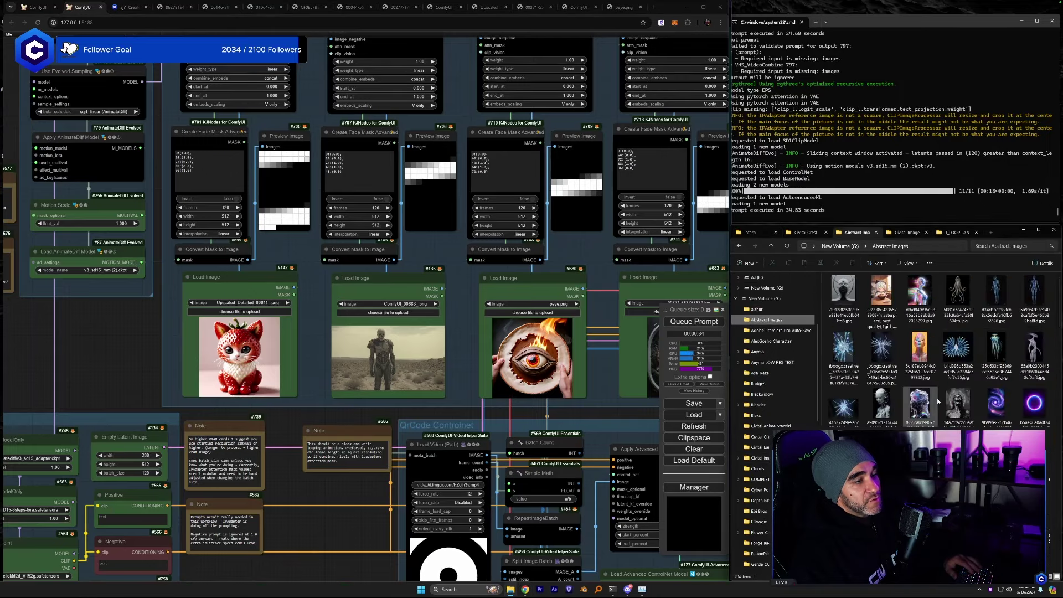
scroll(936, 413, down, 5)
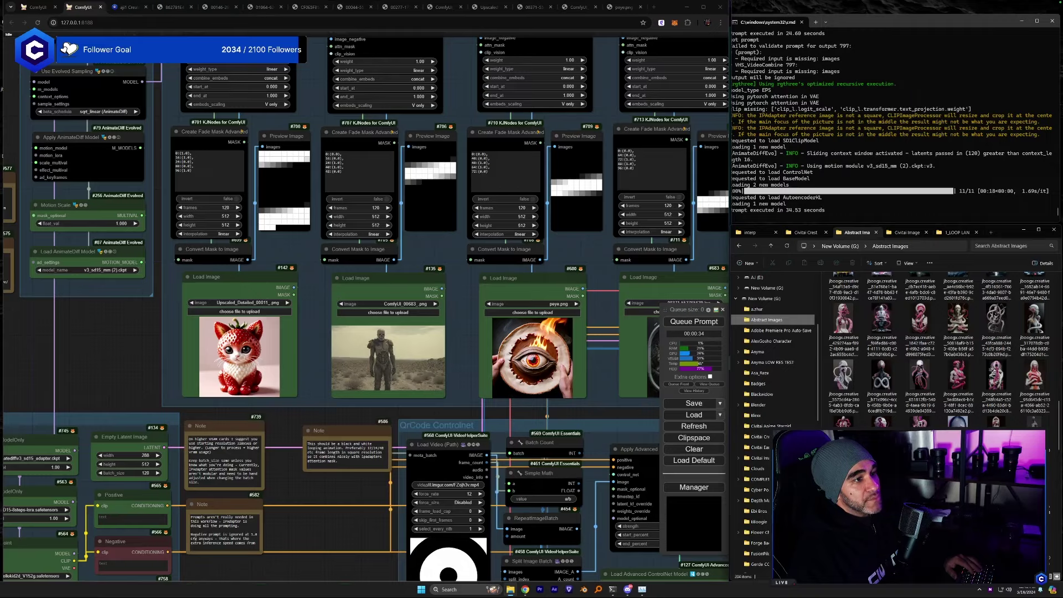
scroll(941, 348, down, 5)
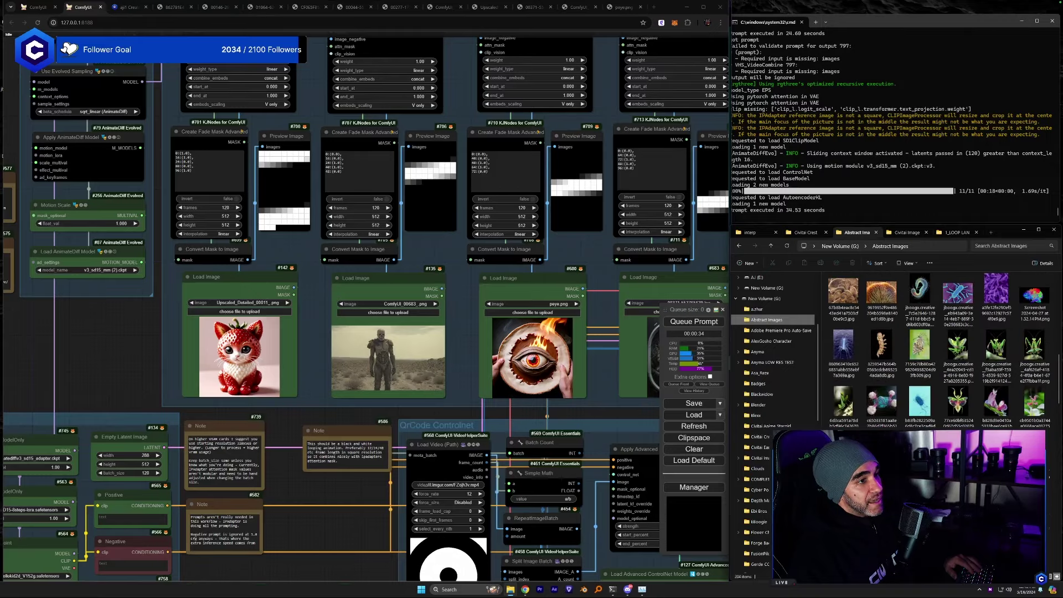
drag(252, 368, 253, 361)
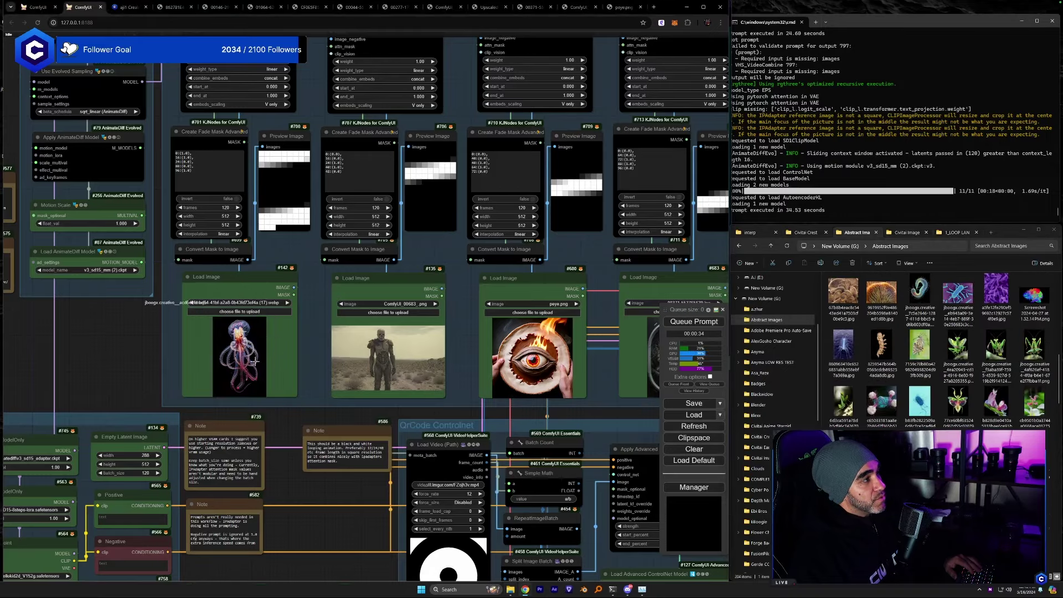
Inspect the image in Load Image node #142 up close and load the squid image ending in (14).jpg into Load Image node #135.
drag(311, 341, 159, 333)
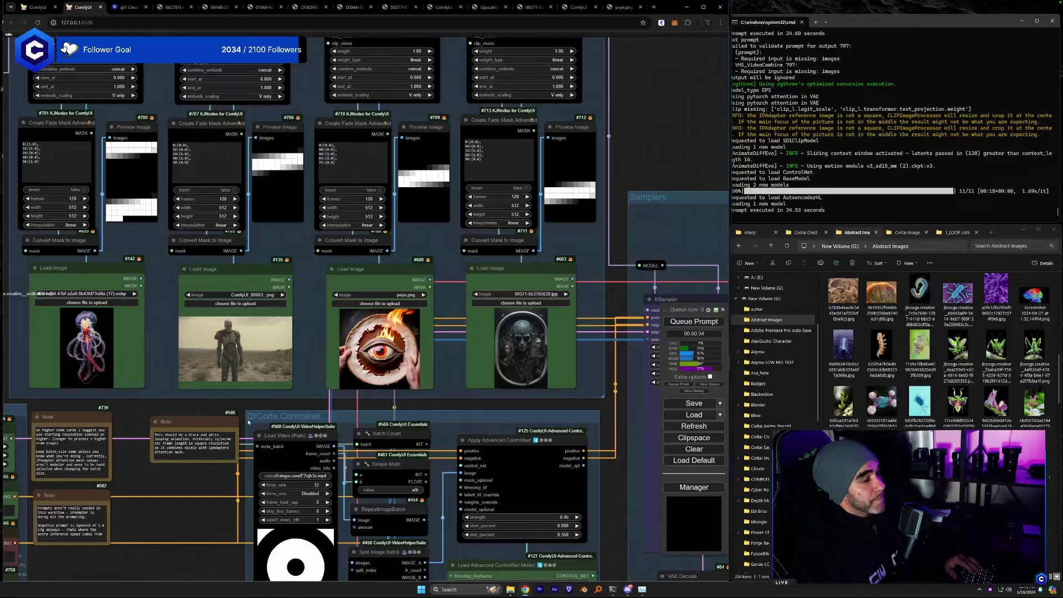
scroll(166, 371, up, 10)
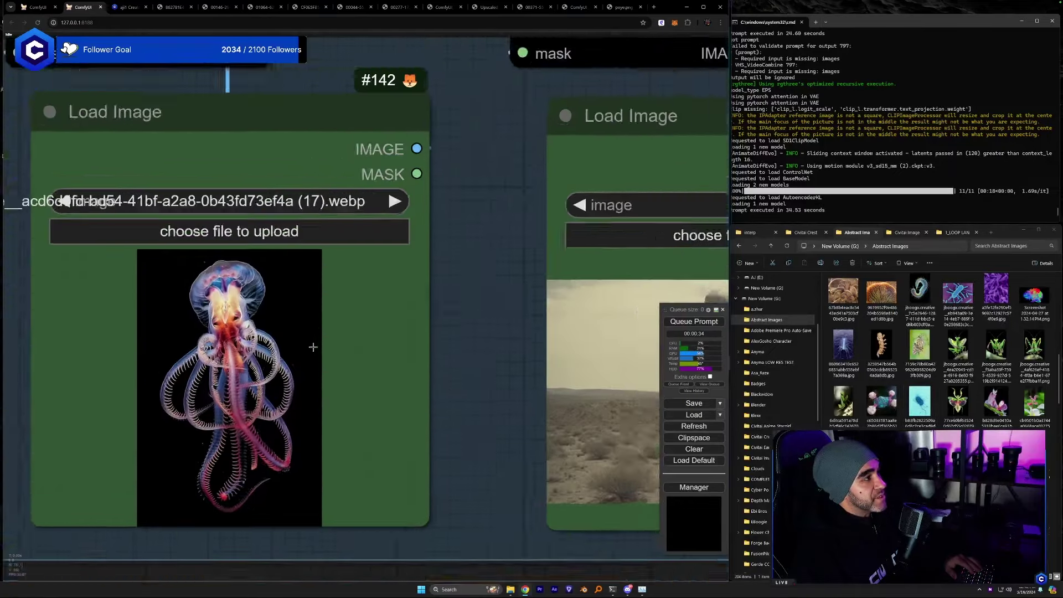
scroll(313, 347, up, 2)
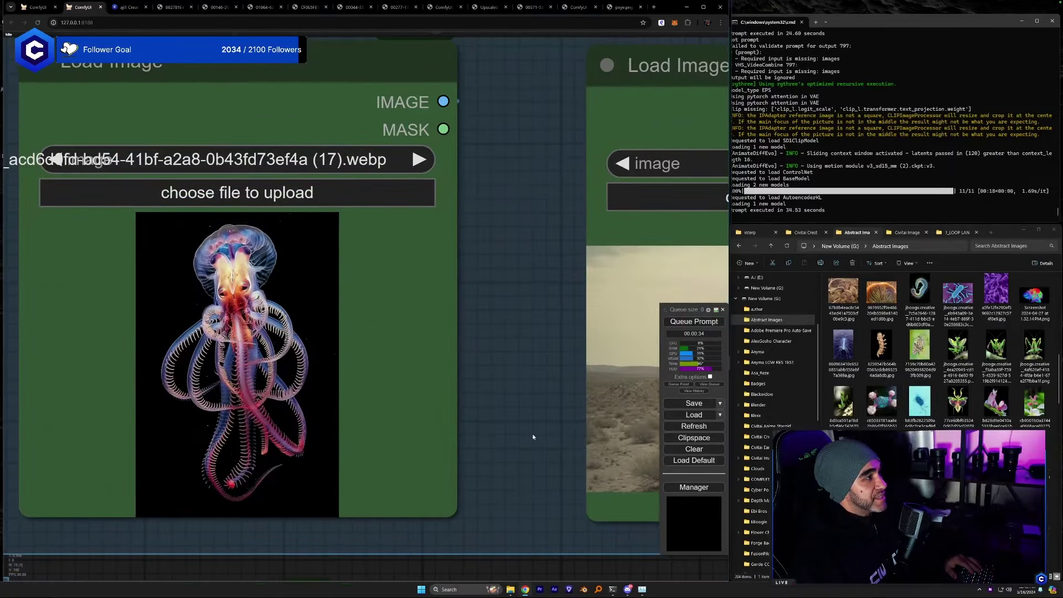
scroll(460, 426, down, 4)
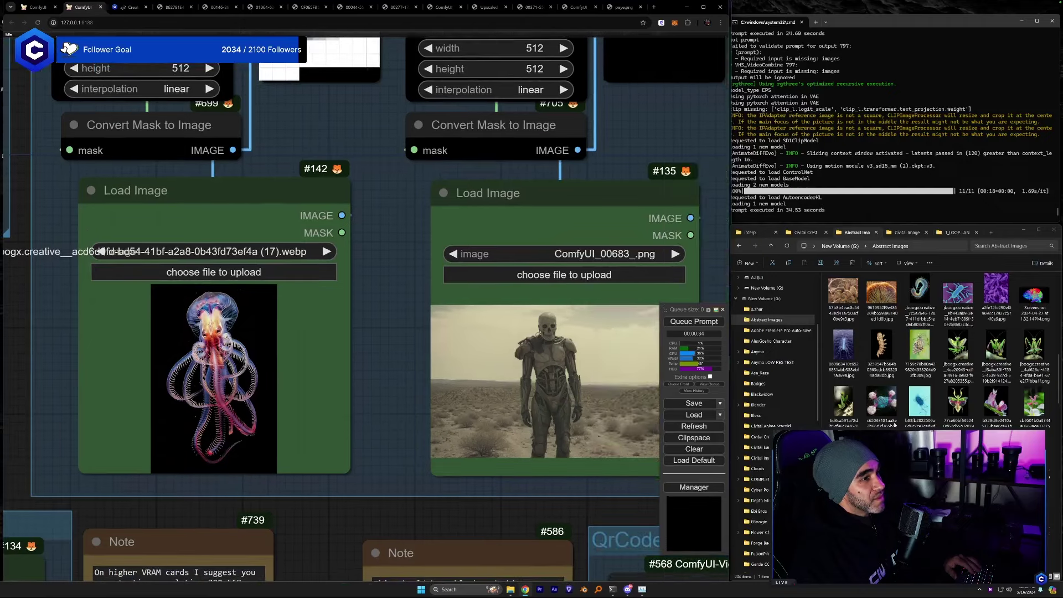
drag(935, 410, 553, 399)
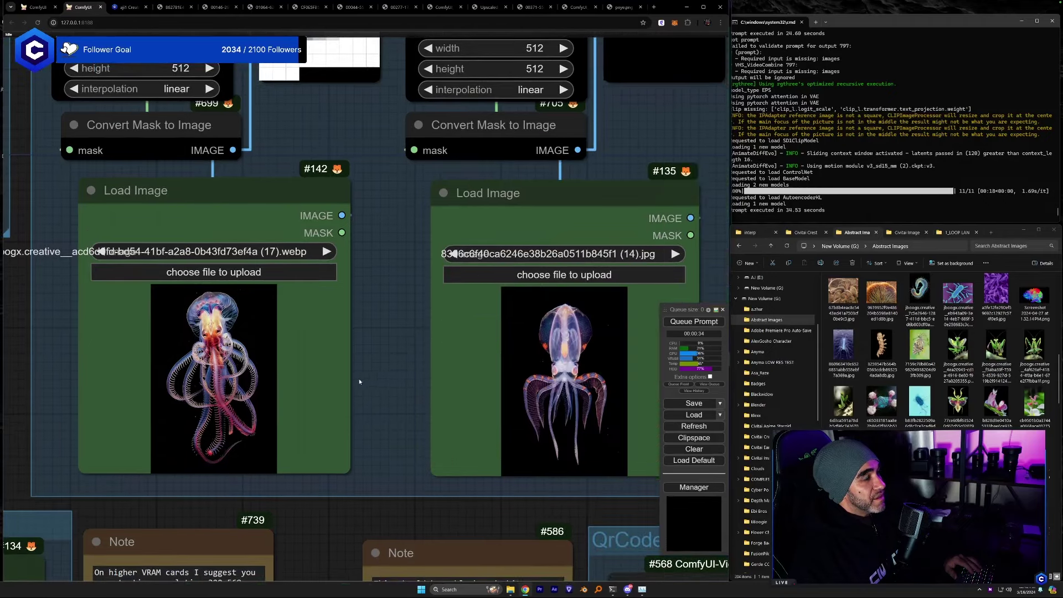
Load the squid image ending in (15).jpg into Load Image node #680 and the creature image ending in (18).webp into node #683.
scroll(360, 381, down, 4)
drag(479, 400, 413, 400)
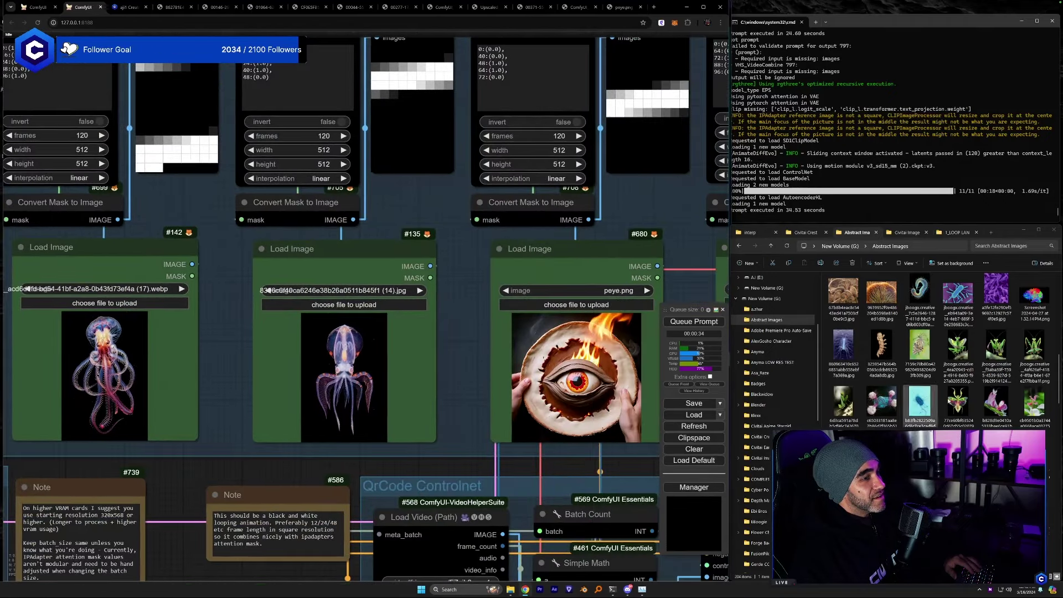
drag(640, 391, 636, 390)
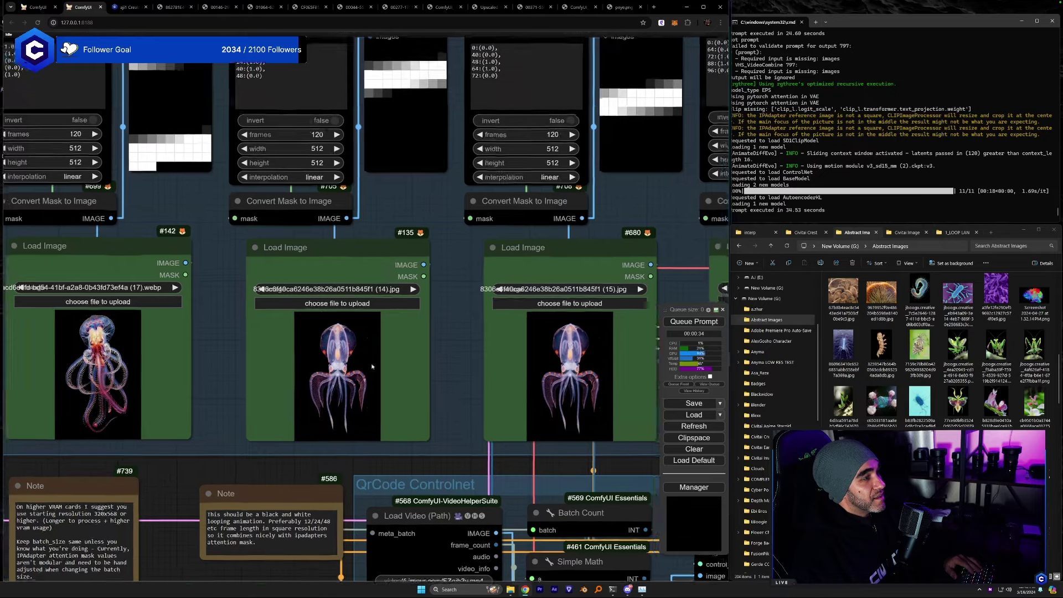
drag(609, 454, 490, 446)
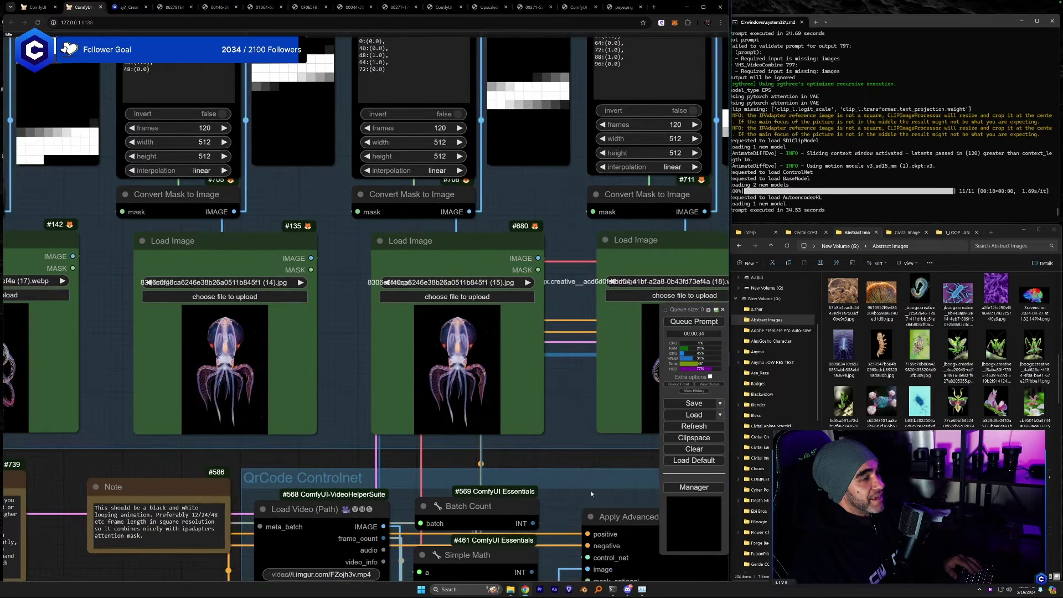
Review the checkpoints available in the Load Checkpoint node of the Settings group, and return to the samplers.
scroll(579, 378, down, 6)
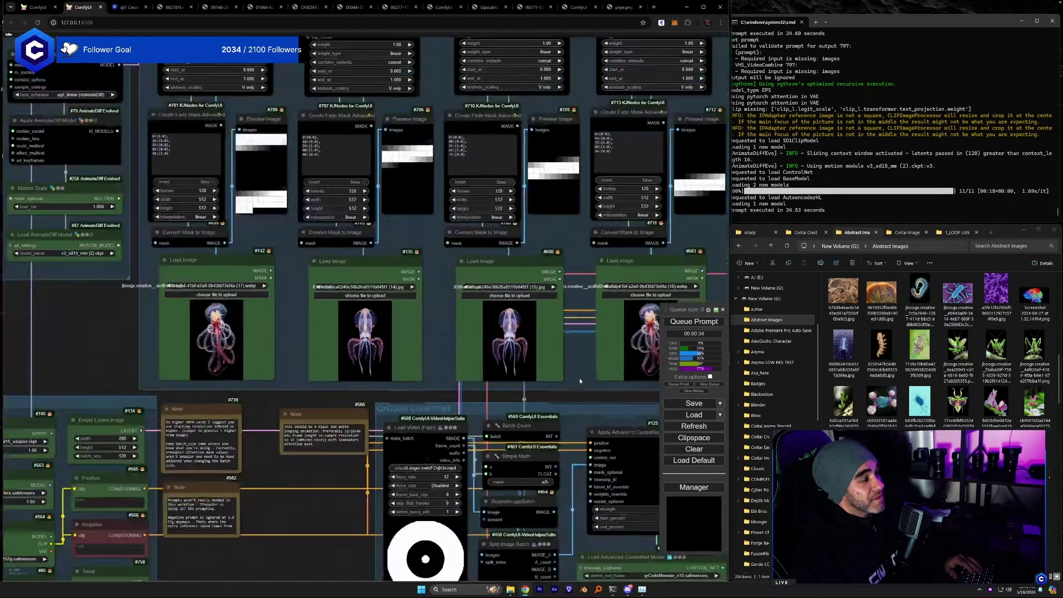
drag(240, 479, 589, 408)
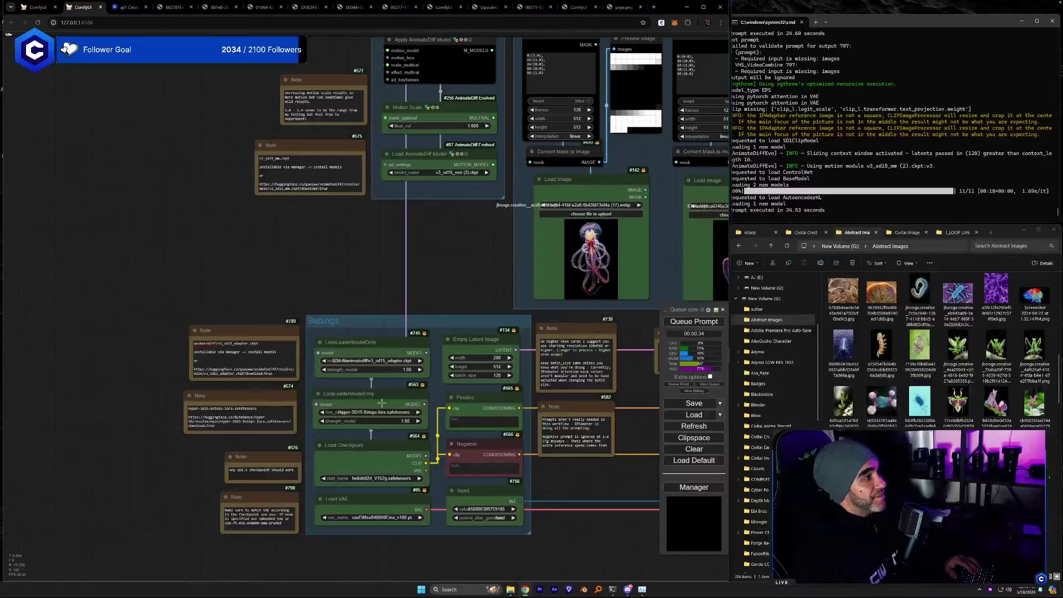
click(378, 480)
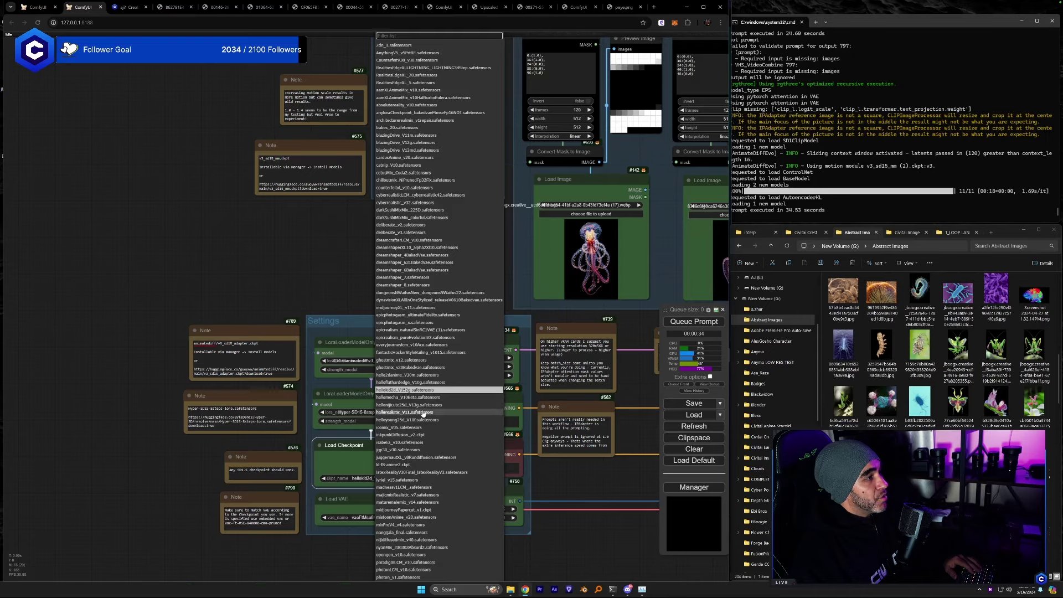
click(582, 501)
drag(589, 476, 162, 534)
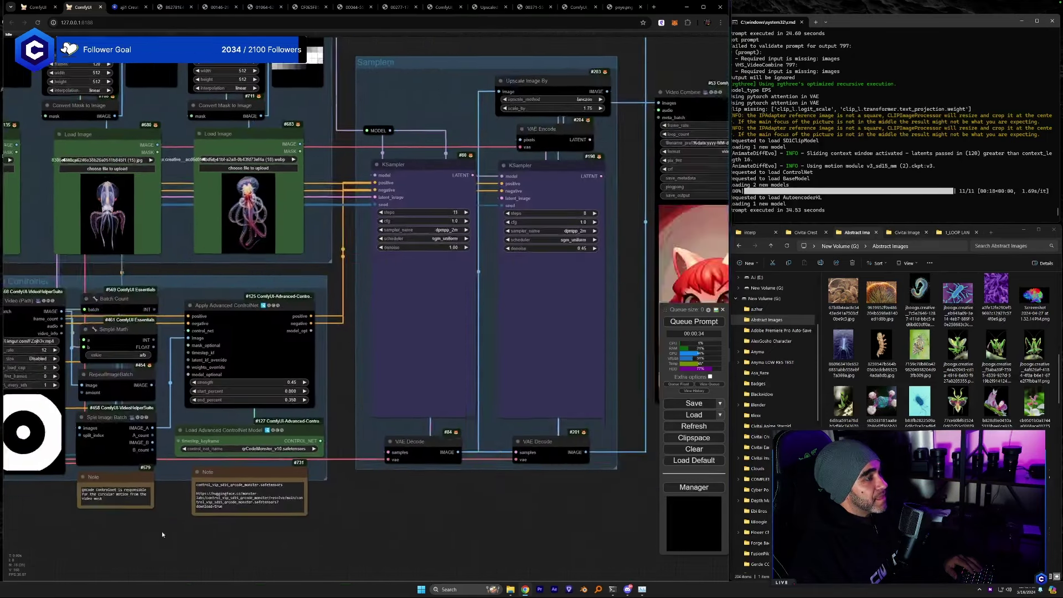
Queue the prompt with the four sea-creature images and inspect the resulting animation in Video Combine node #53 up close.
click(679, 325)
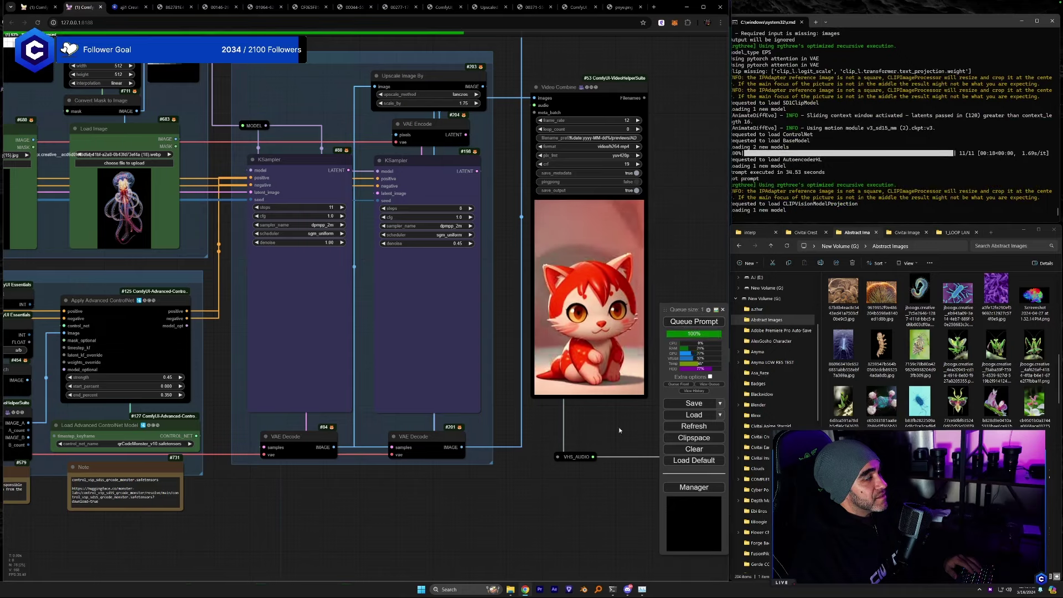
drag(620, 427, 618, 460)
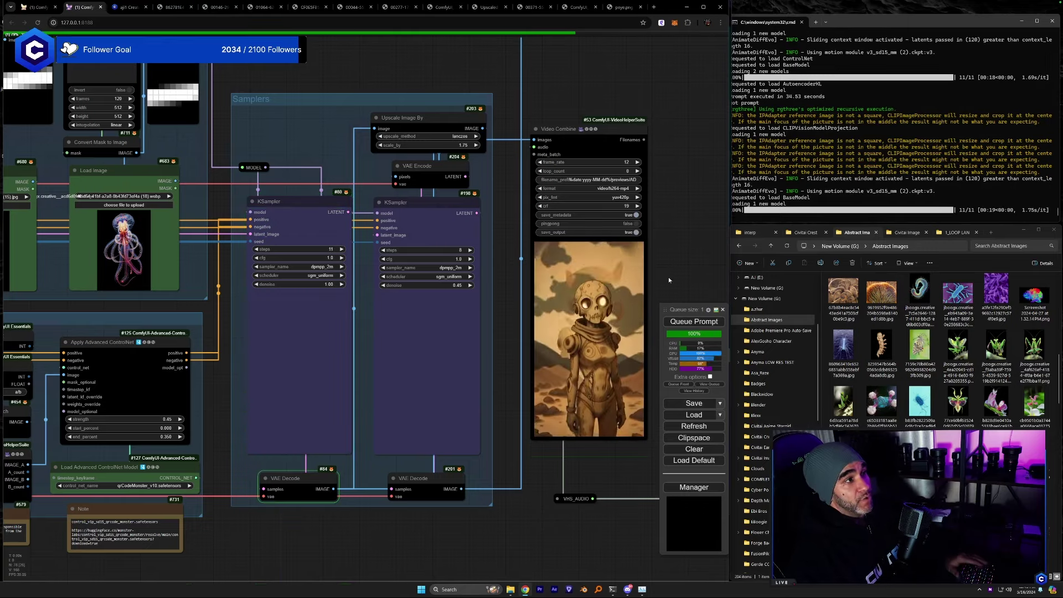
drag(669, 276, 544, 249)
scroll(541, 348, up, 5)
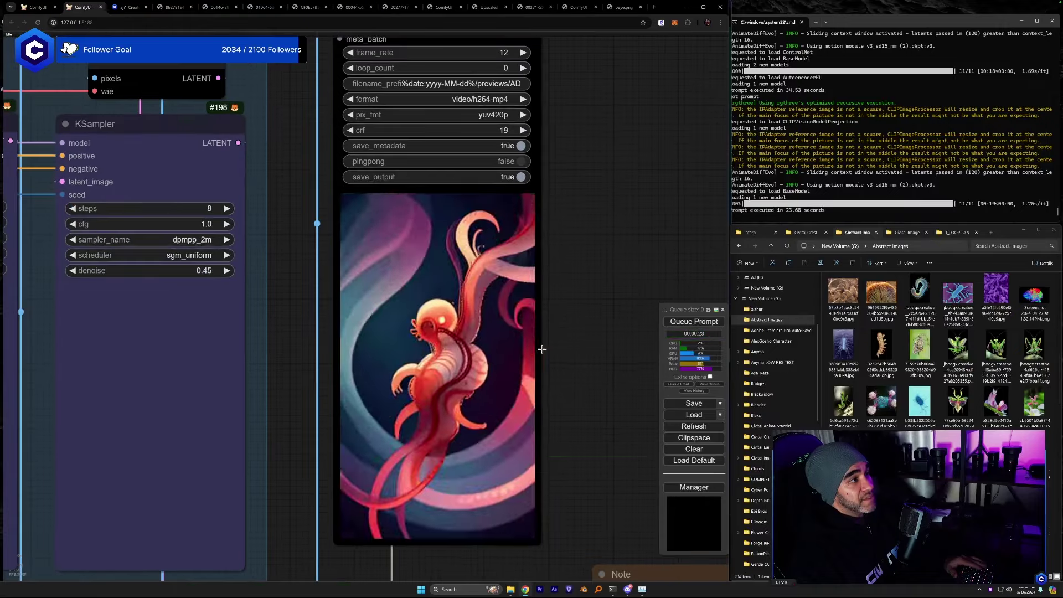
scroll(568, 373, down, 1)
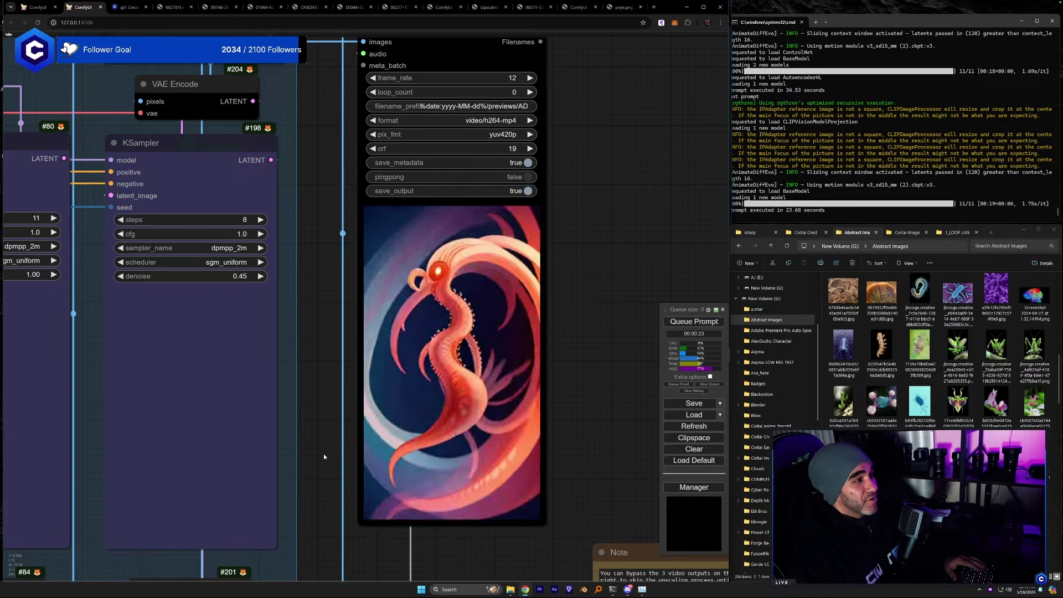
drag(324, 456, 329, 439)
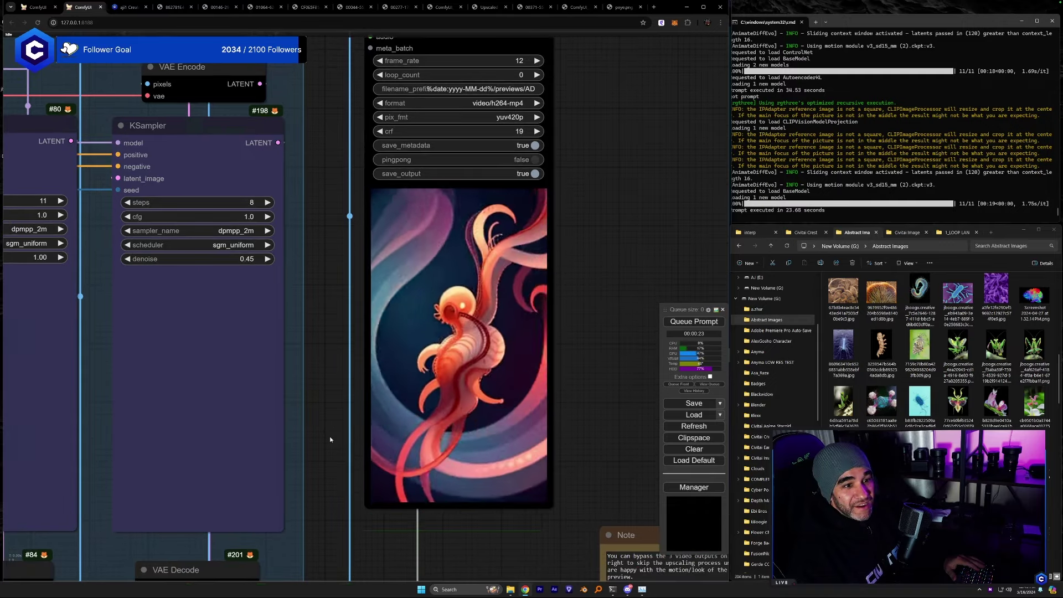
Review the loaded creature images, fade masks and IPAdapter settings, and examine the motion nodes of the AnimateDiff group.
scroll(330, 439, down, 6)
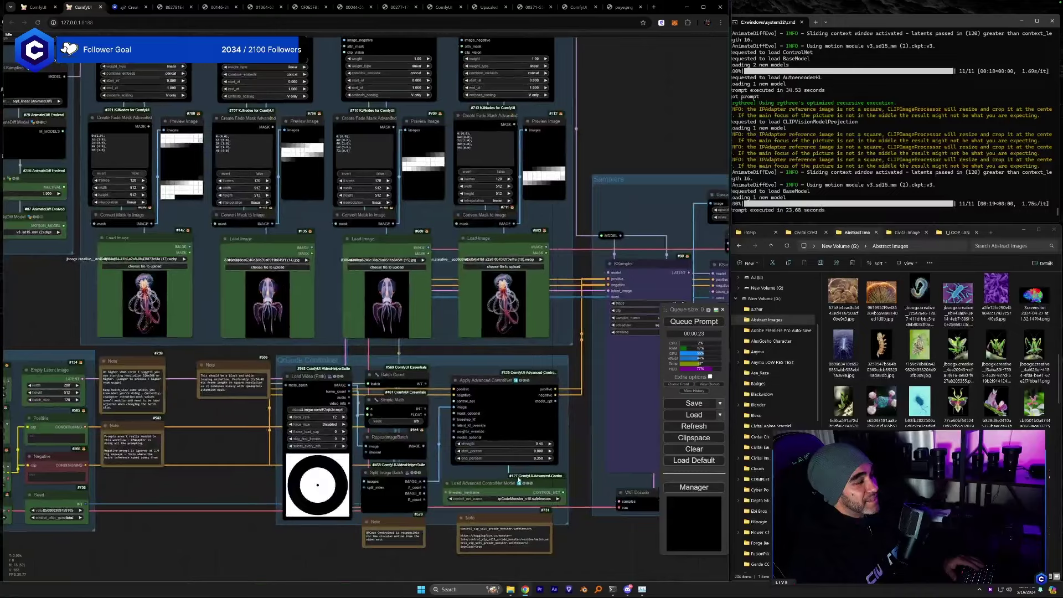
drag(192, 438, 520, 457)
scroll(330, 310, up, 6)
drag(330, 310, 321, 545)
drag(209, 180, 50, 149)
scroll(214, 284, down, 1)
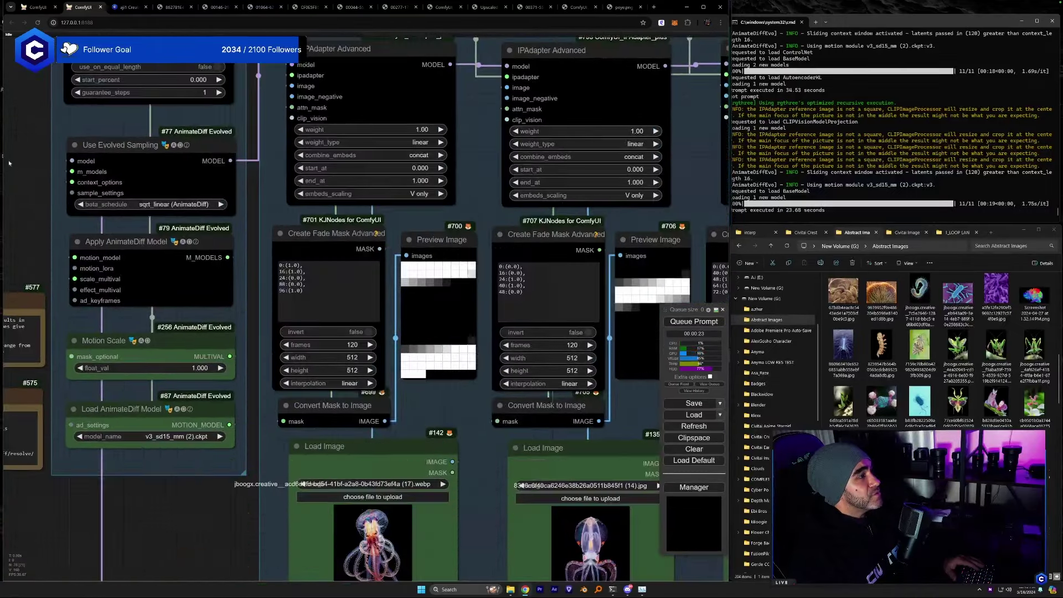
drag(115, 240, 88, 229)
drag(160, 460, 155, 449)
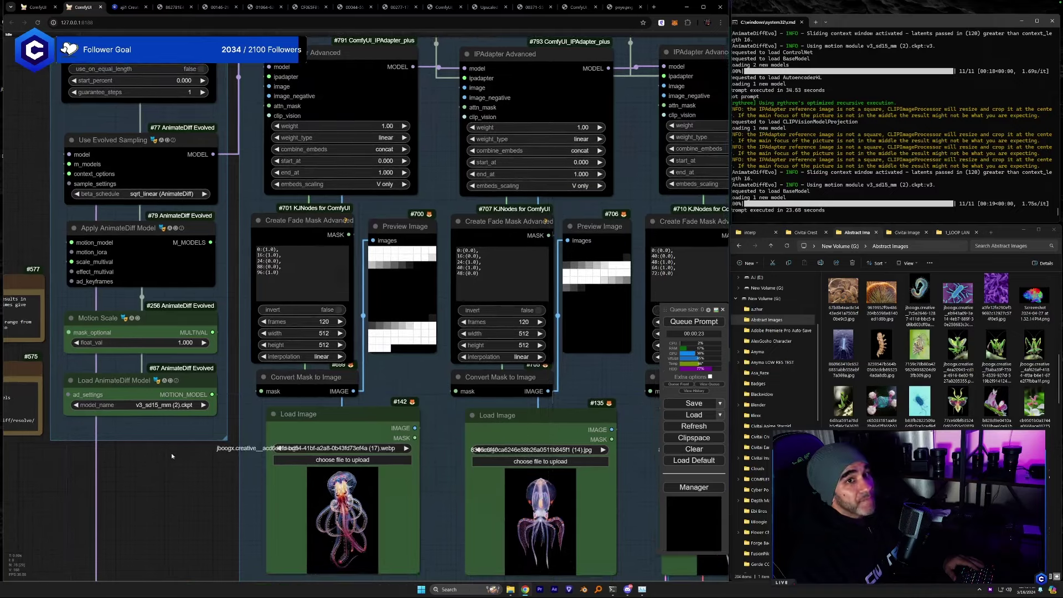
scroll(184, 470, down, 2)
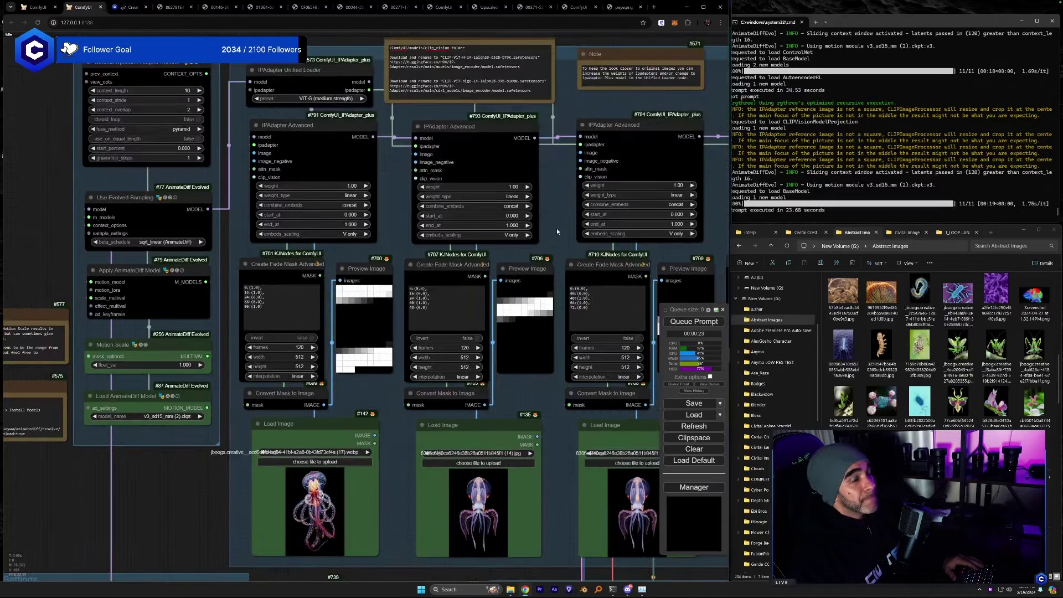
drag(556, 228, 410, 75)
scroll(237, 382, up, 1)
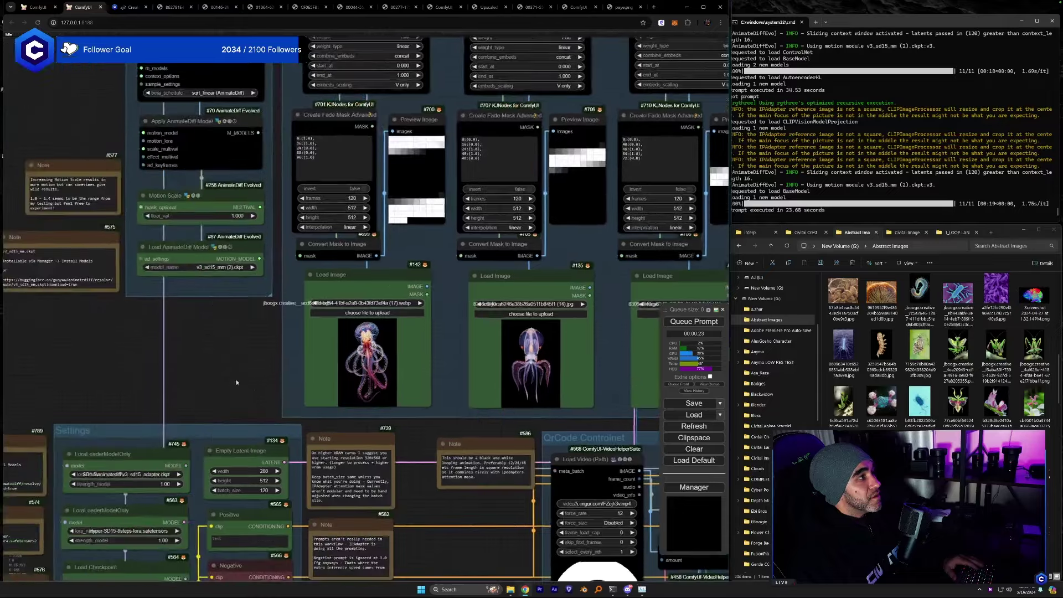
drag(236, 381, 451, 381)
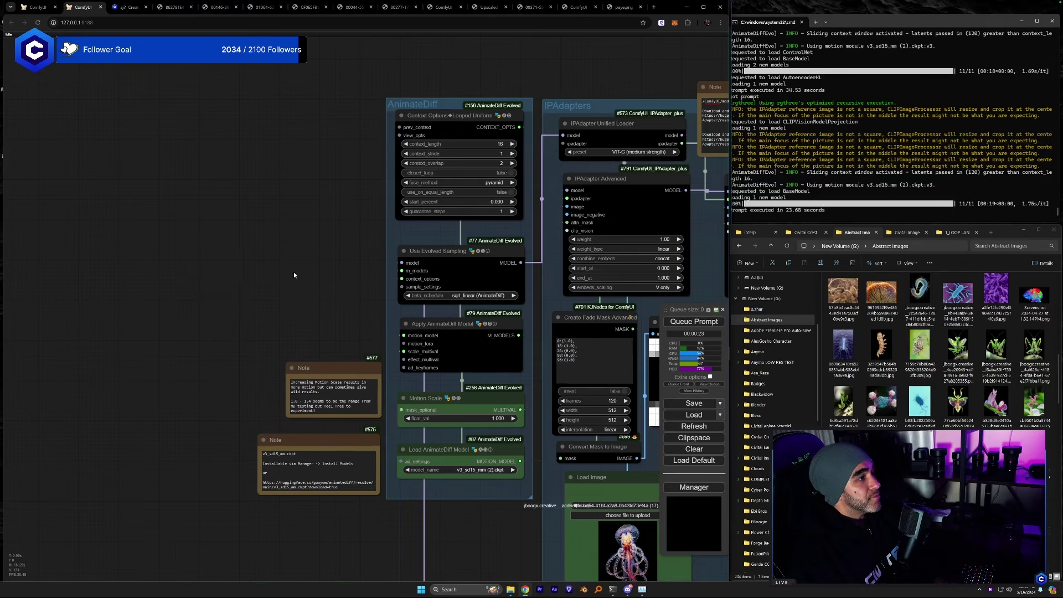
double_click(219, 273)
text(motion)
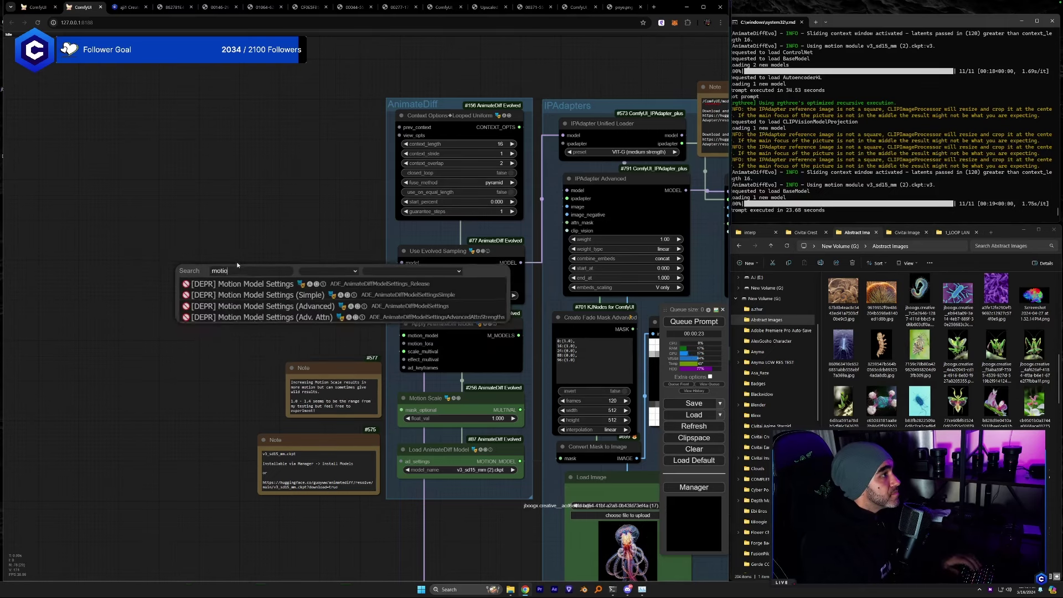
key(Escape)
Add a Load AnimateDiff LoRA node feeding the motion_lora input of Apply AnimateDiff Model, and select LiquidAF-0-1.safetensors in it.
double_click(205, 247)
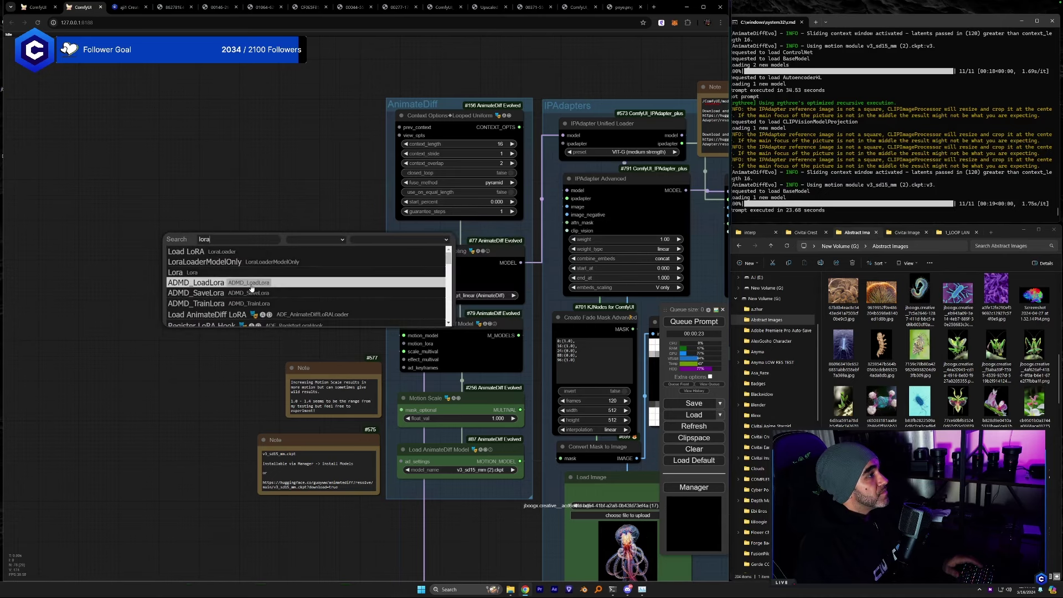
scroll(253, 289, down, 3)
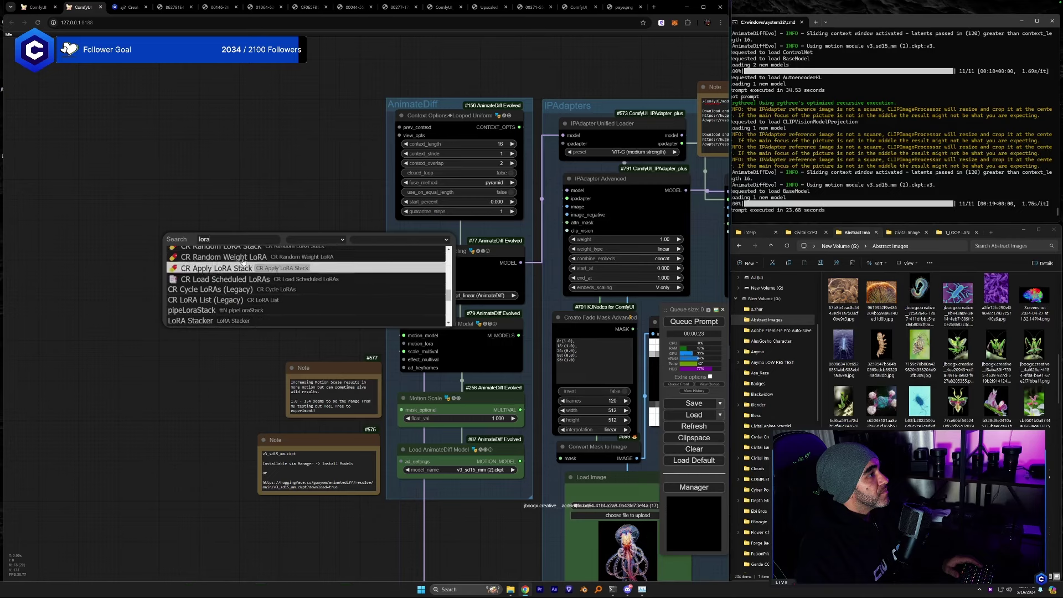
text(motio)
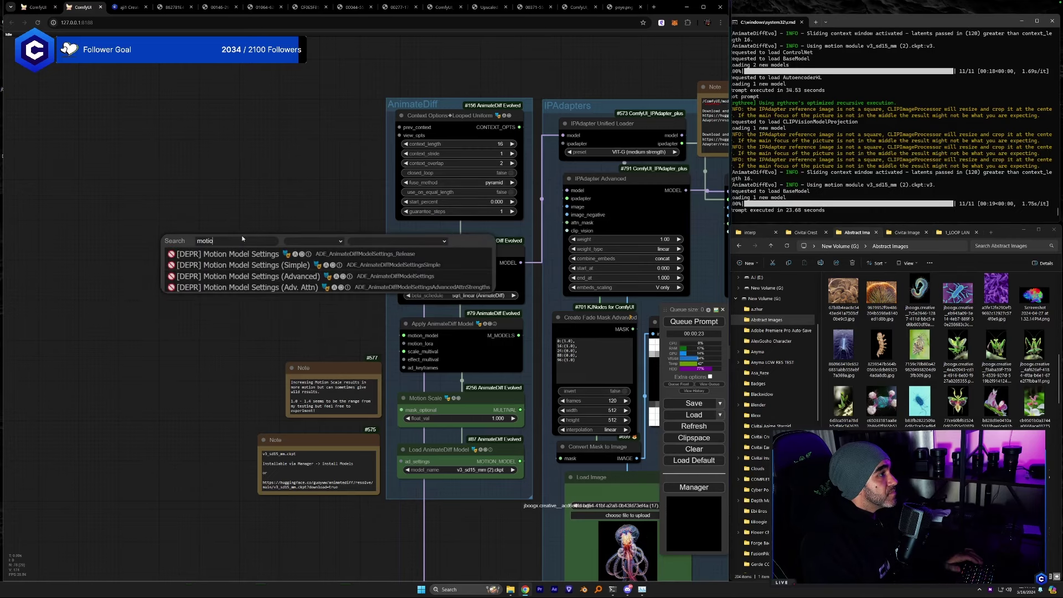
key(BackSpace)
key(BackSpace)
key(BackSpace)
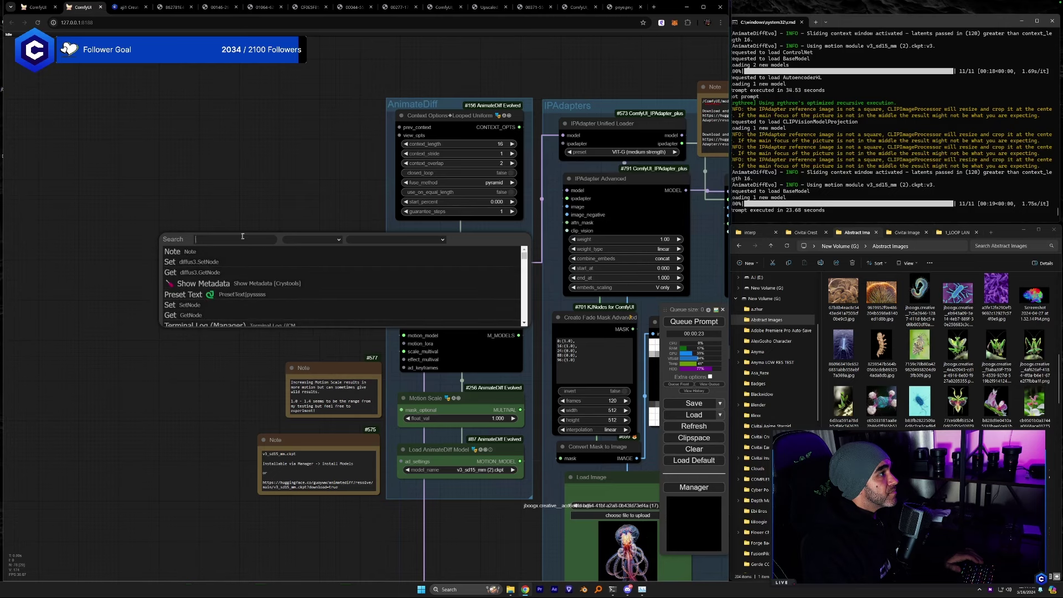
key(Escape)
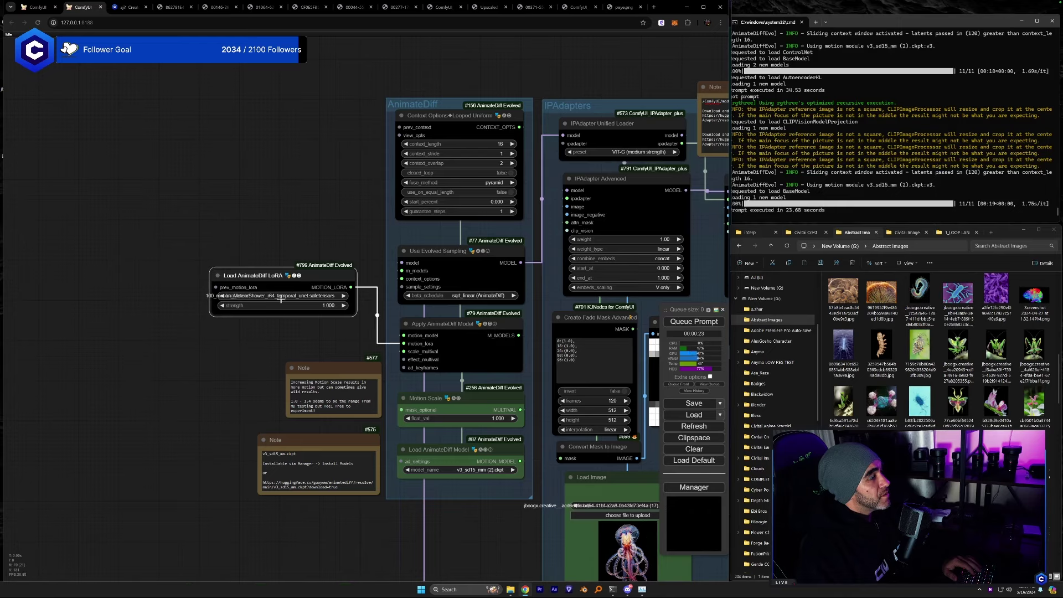
click(280, 297)
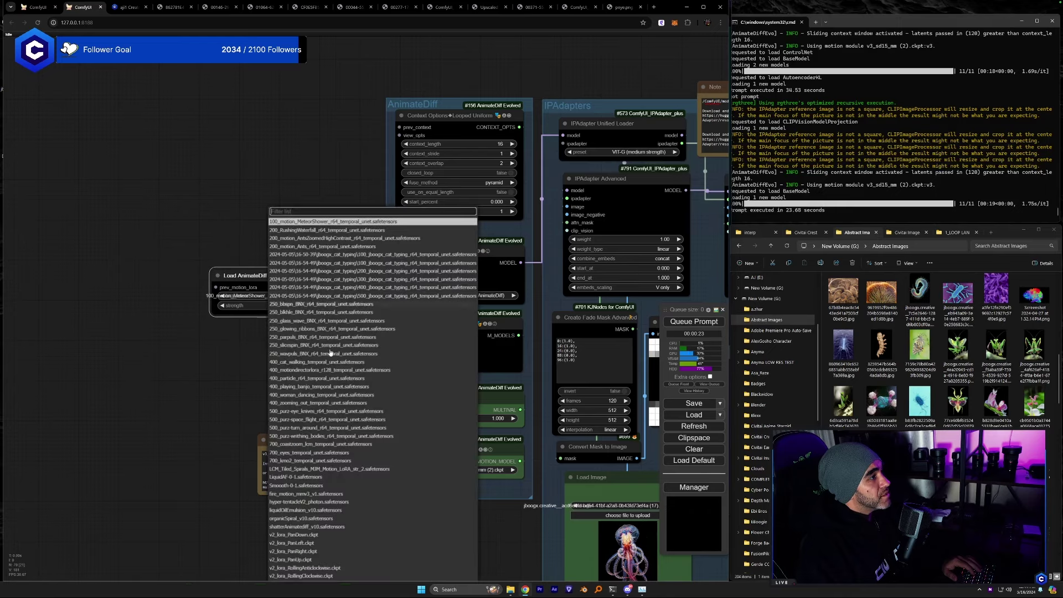
click(342, 477)
Queue the prompt with the LiquidAF motion LoRA and follow its progress at the samplers and Video Combine node #53.
drag(342, 477, 16, 300)
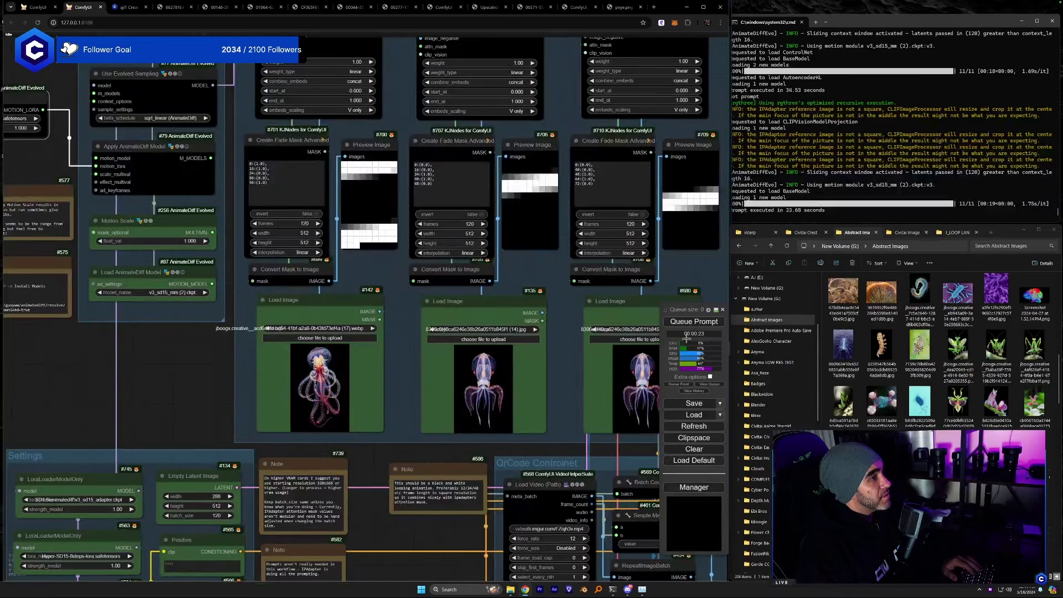
click(699, 327)
drag(636, 443, 179, 343)
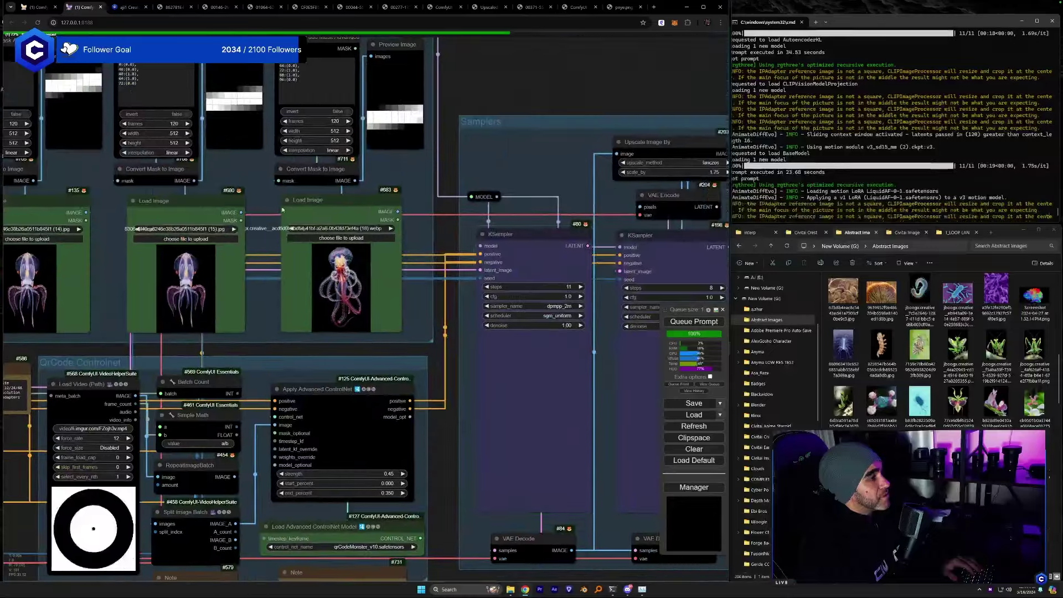
drag(416, 363, 291, 354)
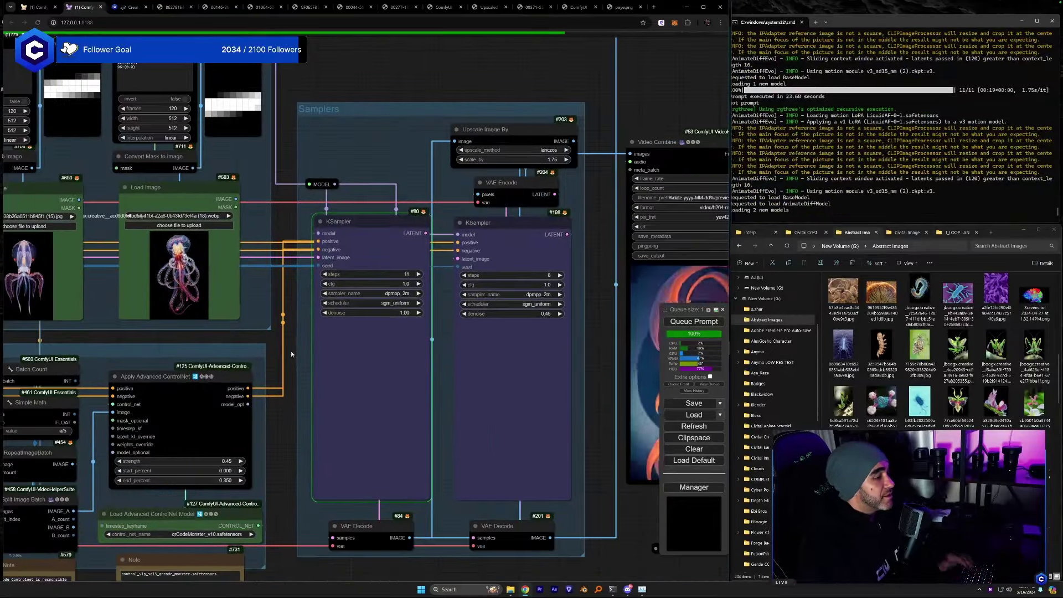
drag(411, 175, 264, 143)
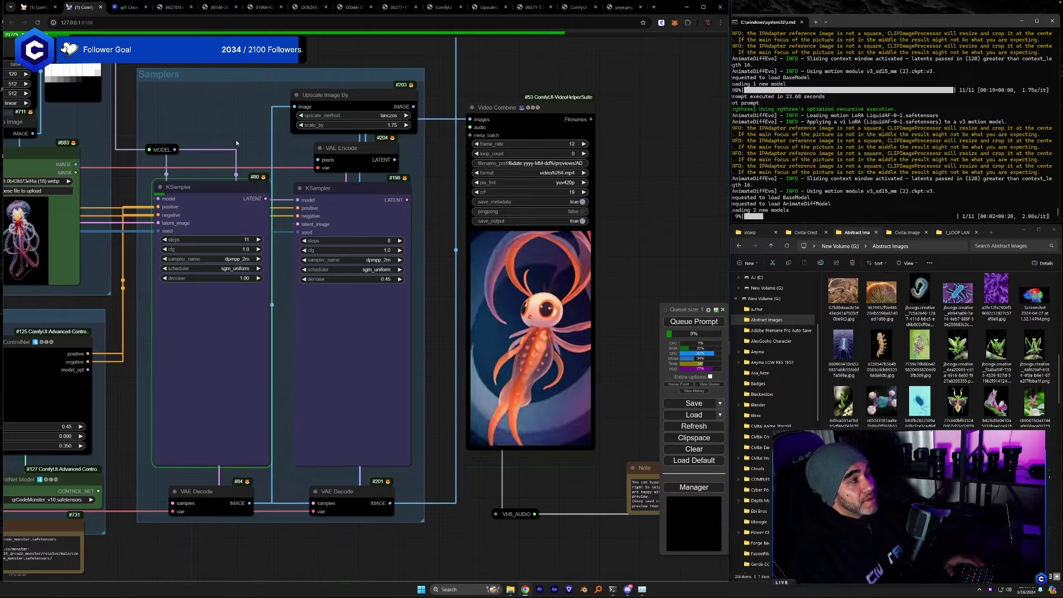
Switch the Load AnimateDiff LoRA node to shatterAnimatediff_v10.safetensors.
drag(236, 143, 729, 314)
drag(136, 295, 506, 397)
click(102, 249)
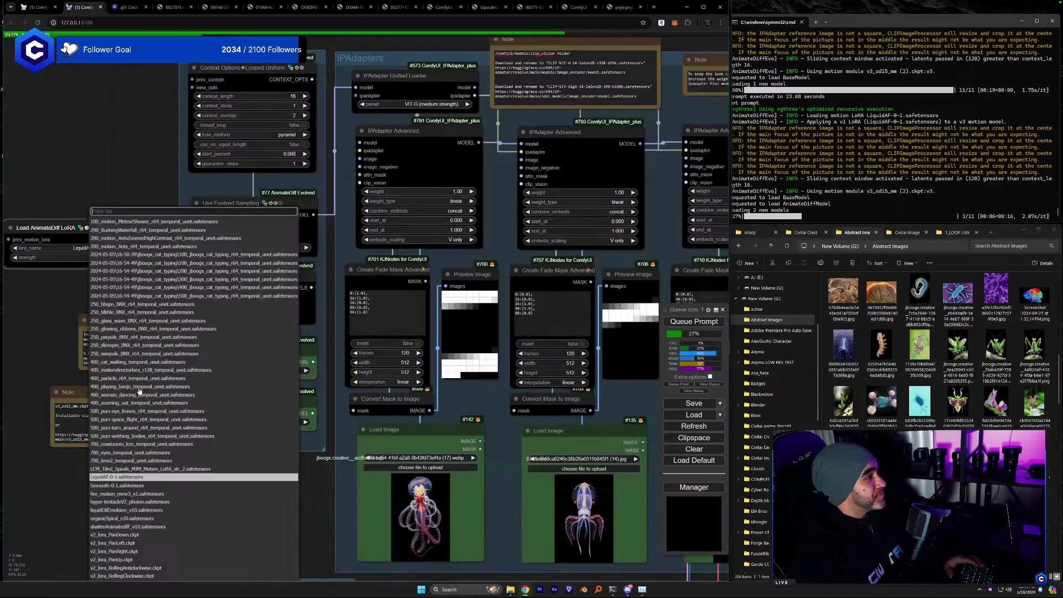
click(156, 527)
Return to the samplers and preview video, and queue the prompt with the shatterAnimatediff motion LoRA.
drag(297, 531, 19, 392)
drag(545, 293, 159, 231)
drag(522, 319, 477, 309)
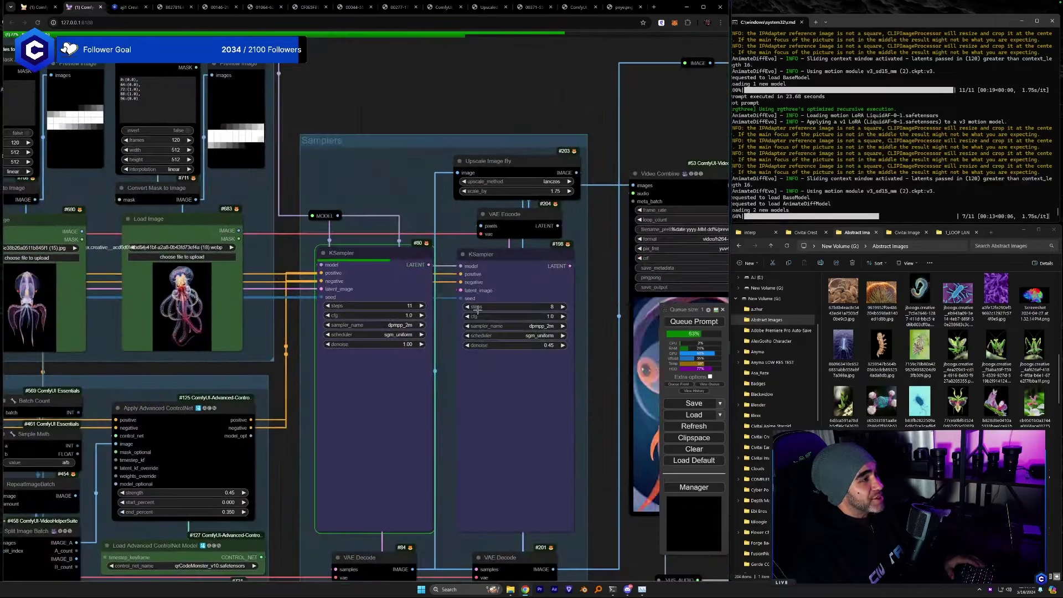
drag(579, 113, 507, 99)
drag(715, 255, 622, 253)
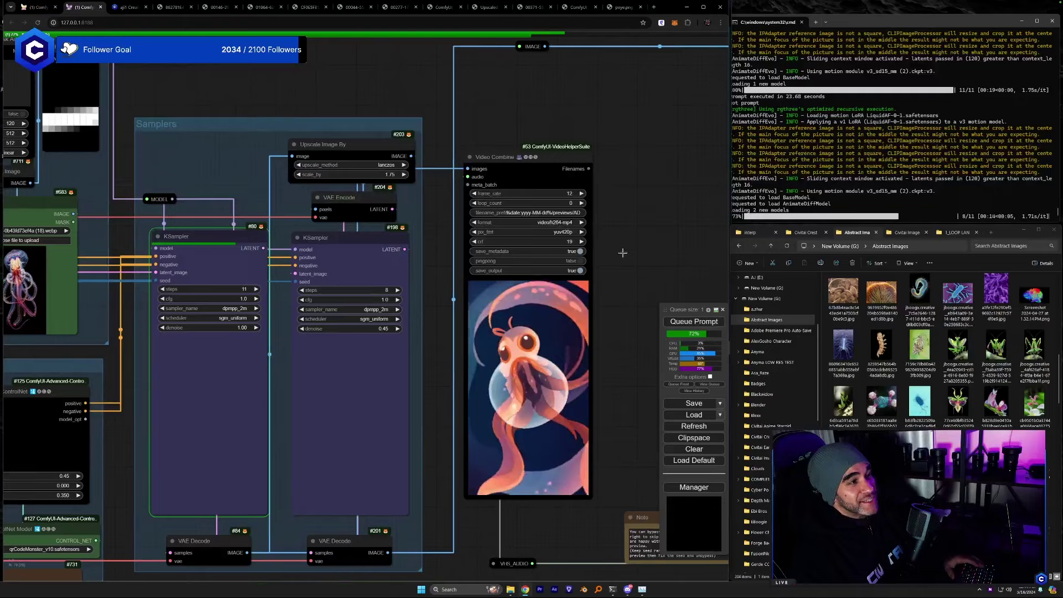
click(702, 322)
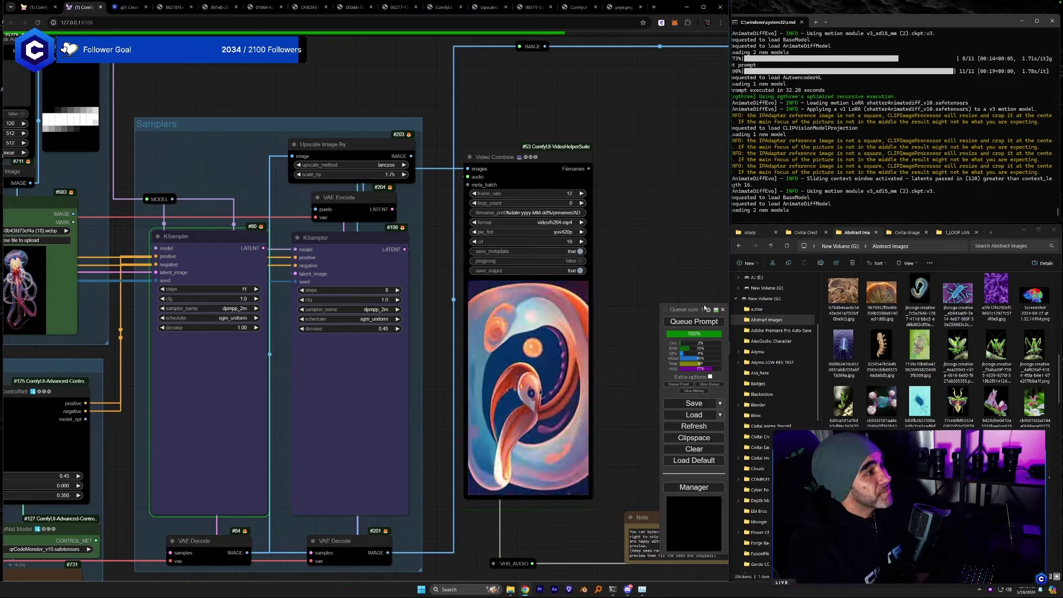
Inspect the LiquidAF animation in Video Combine node #53 up close.
scroll(622, 347, up, 4)
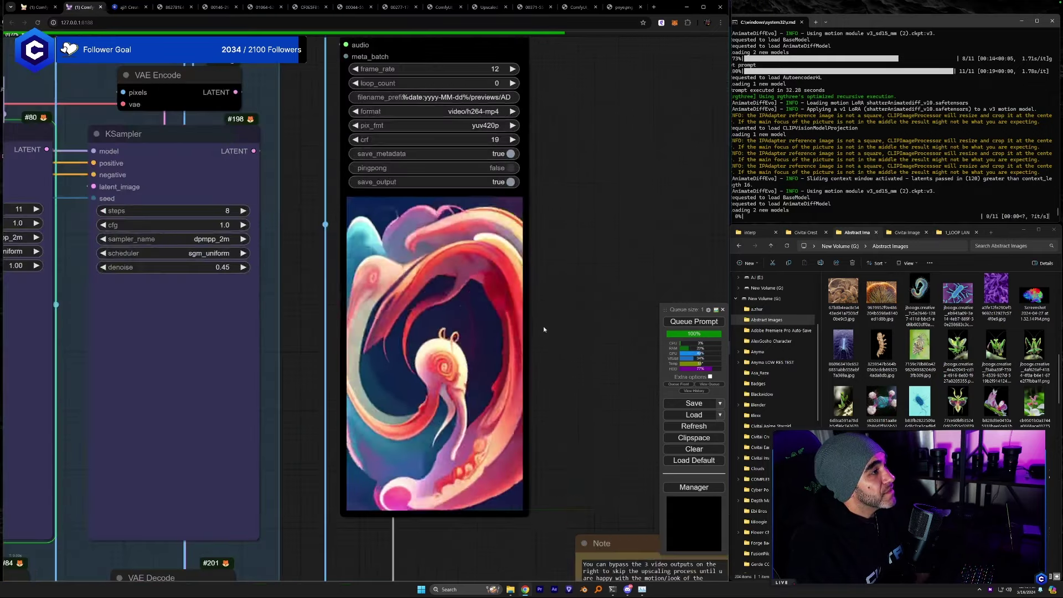
scroll(629, 327, down, 2)
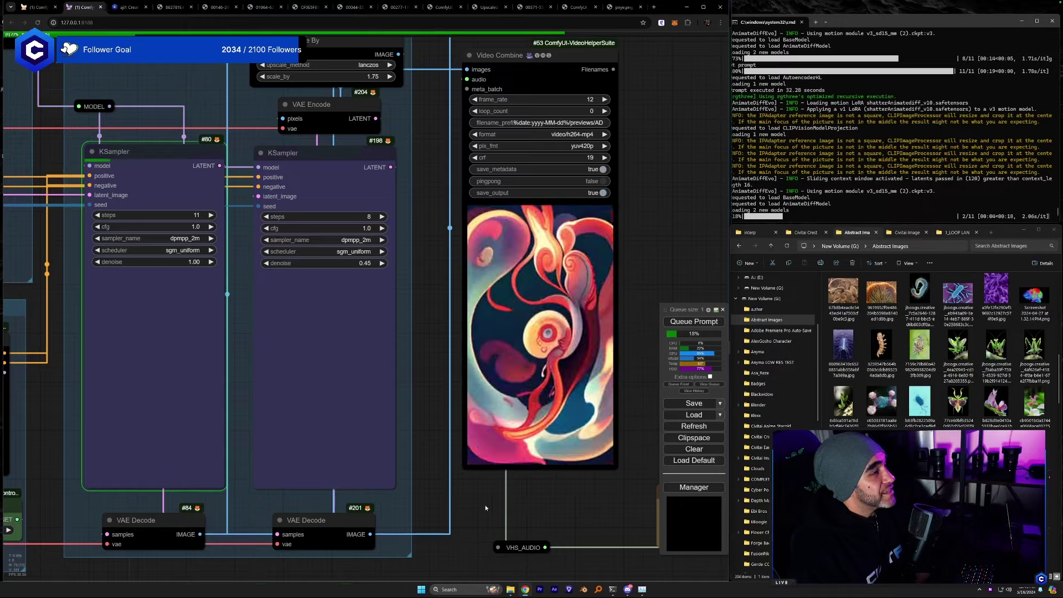
drag(568, 486, 612, 474)
Set the Load Checkpoint node in the Settings group to hellorealistic_V11.safetensors.
scroll(612, 474, down, 6)
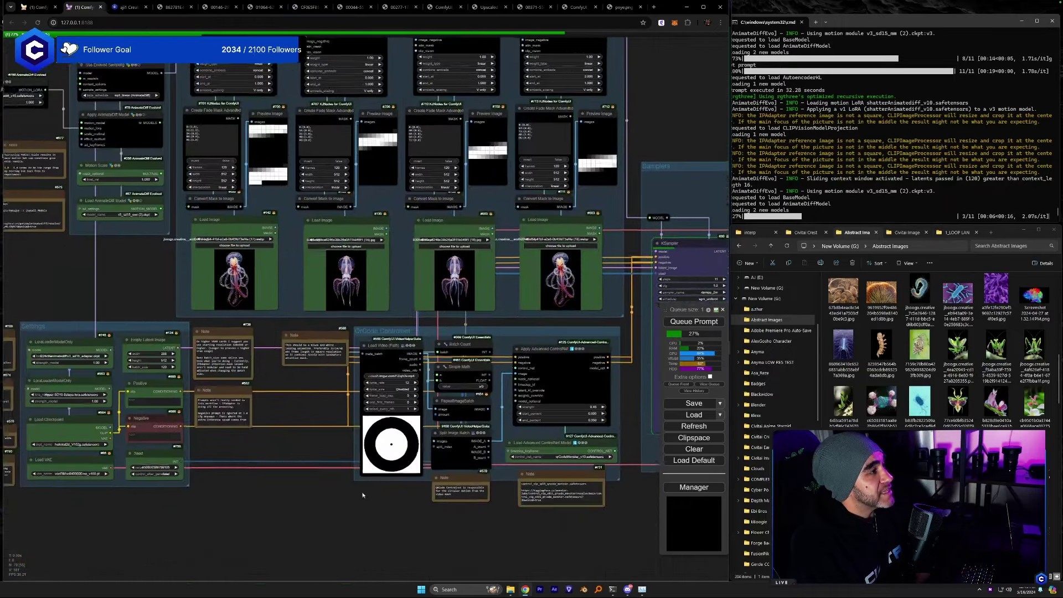
drag(362, 494, 482, 494)
scroll(267, 424, up, 5)
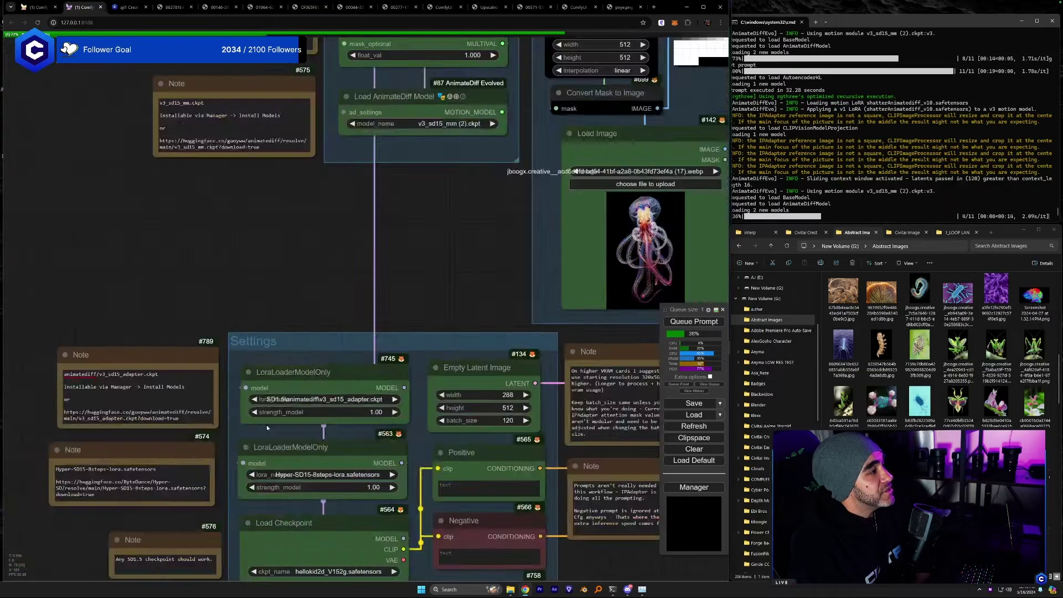
scroll(334, 444, down, 3)
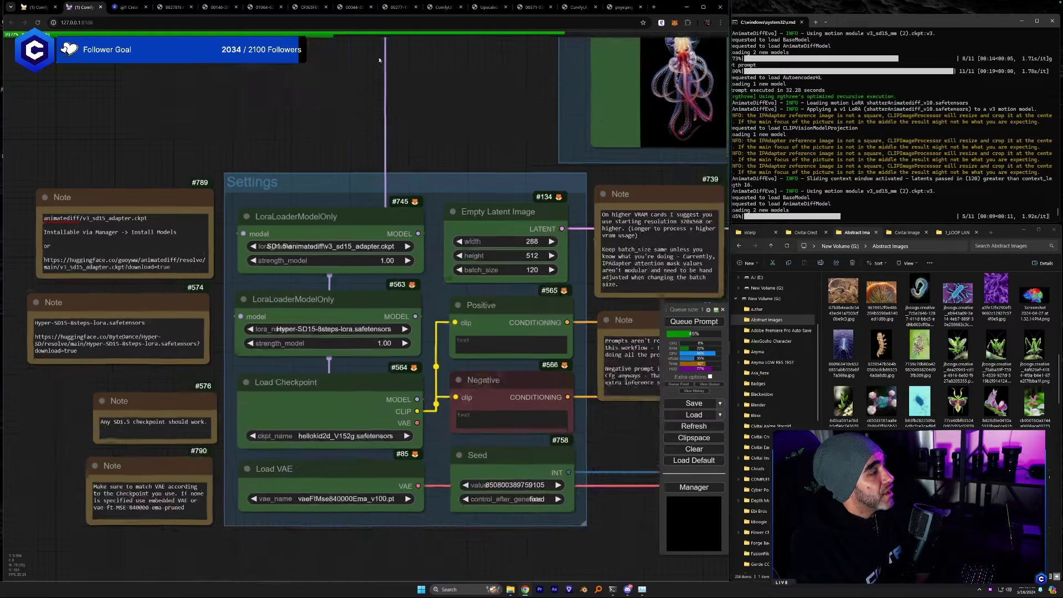
click(334, 430)
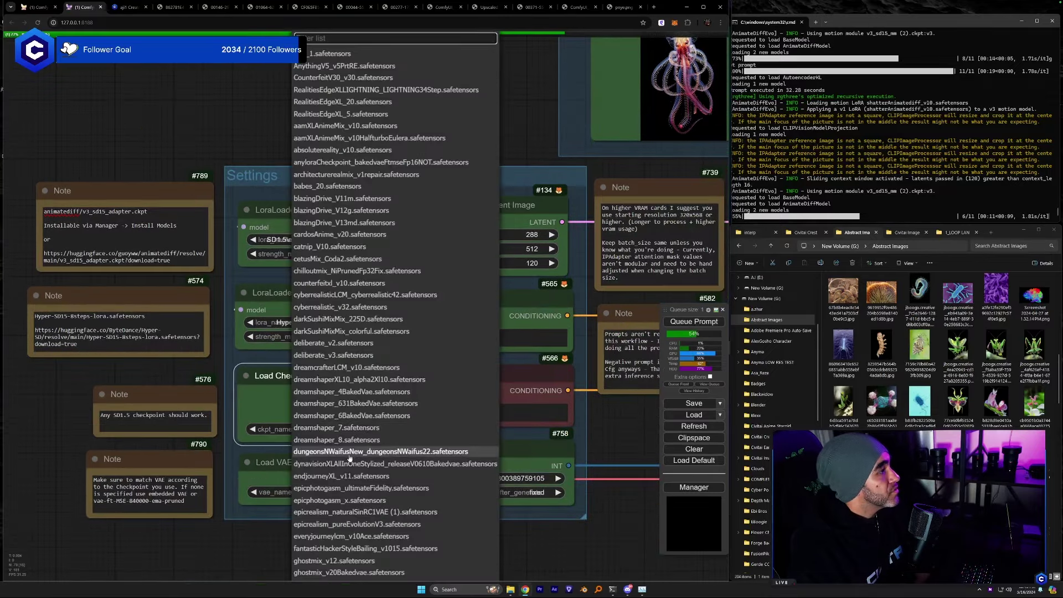
text(hellorealistic_V11.safetensors)
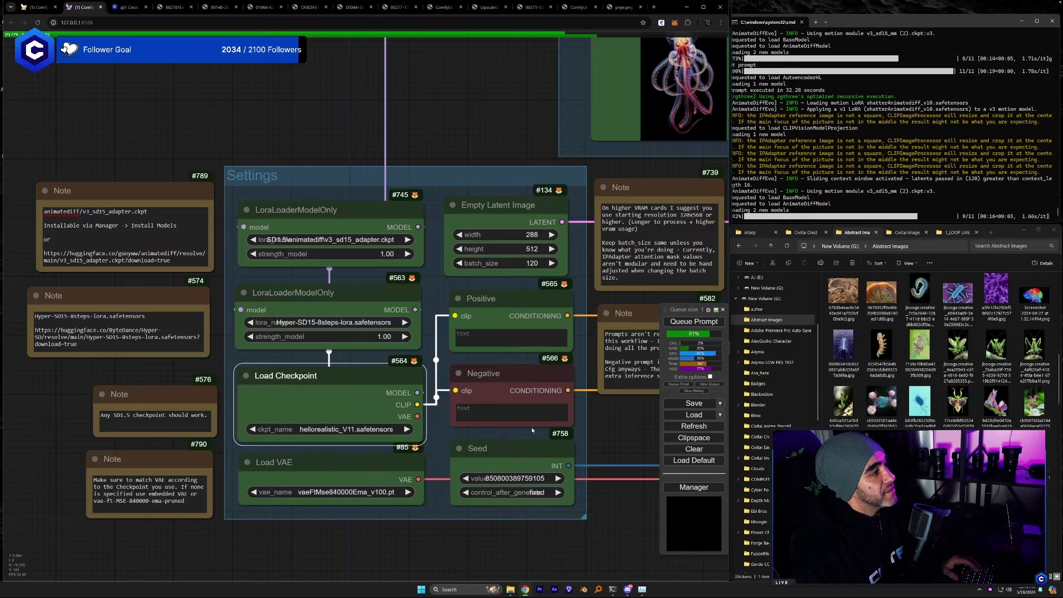
Queue the prompt with the hellorealistic checkpoint and view the latest preview in Video Combine node #53 up close.
drag(610, 428, 192, 406)
drag(575, 464, 342, 500)
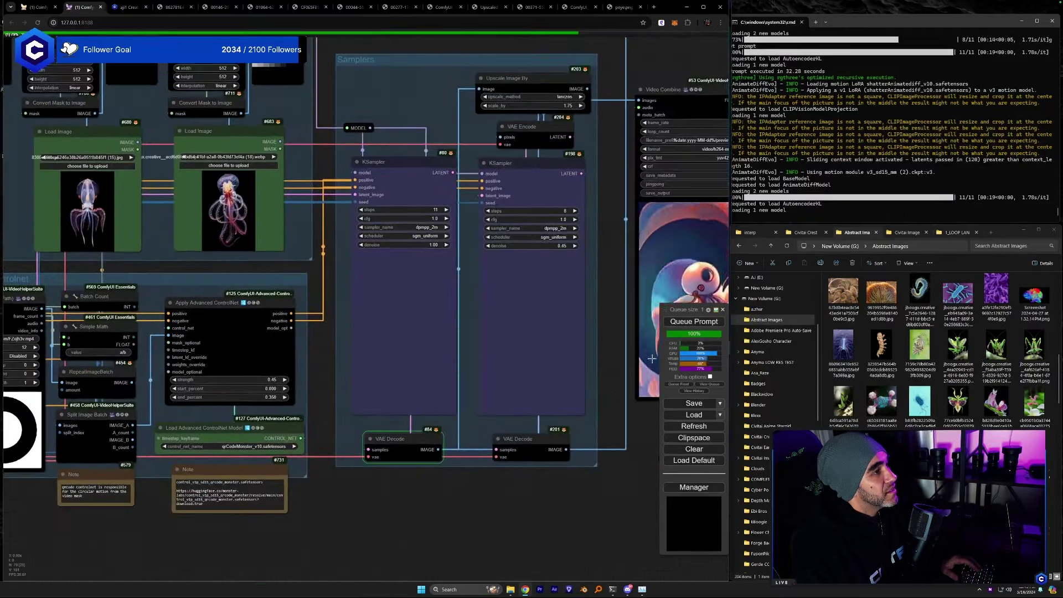
click(690, 321)
drag(618, 426, 493, 428)
drag(710, 291, 533, 334)
scroll(473, 320, up, 4)
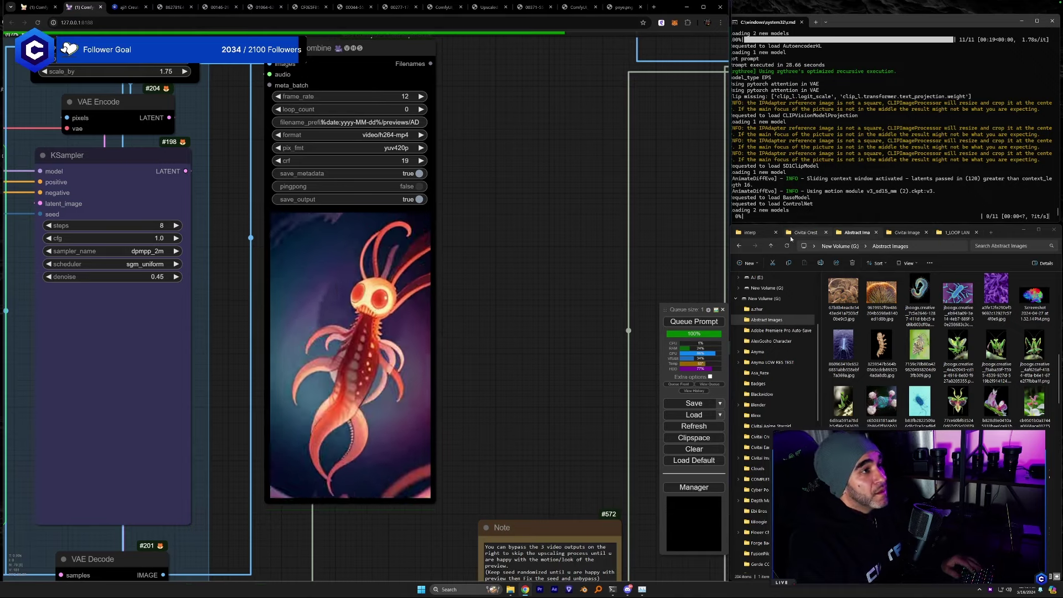
Show the output Testing folder as large icons in File Explorer, play _Testing_00006.mp4 and close the player.
click(745, 233)
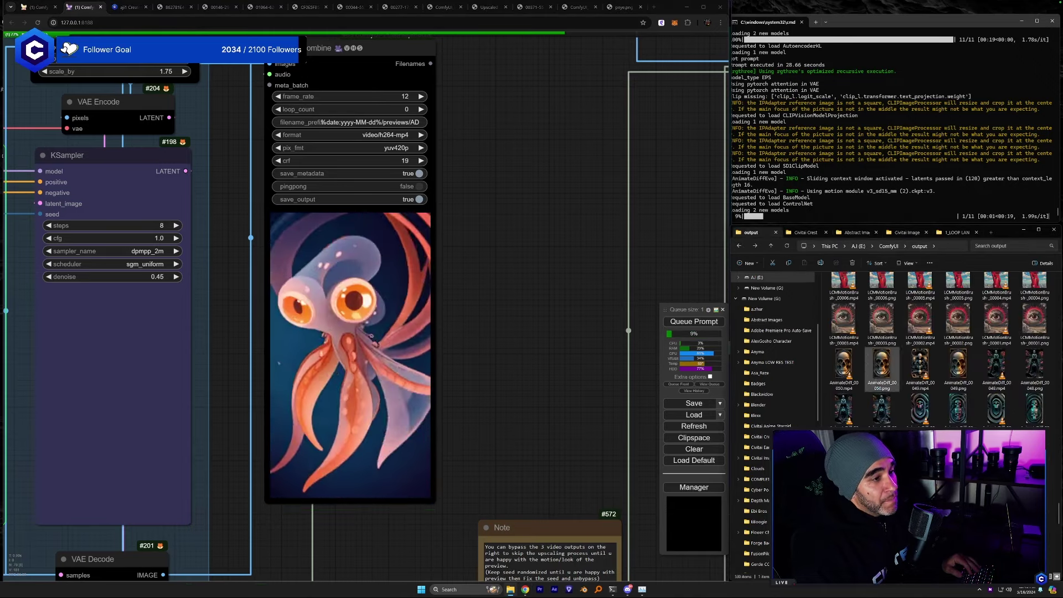
key(alt+Right)
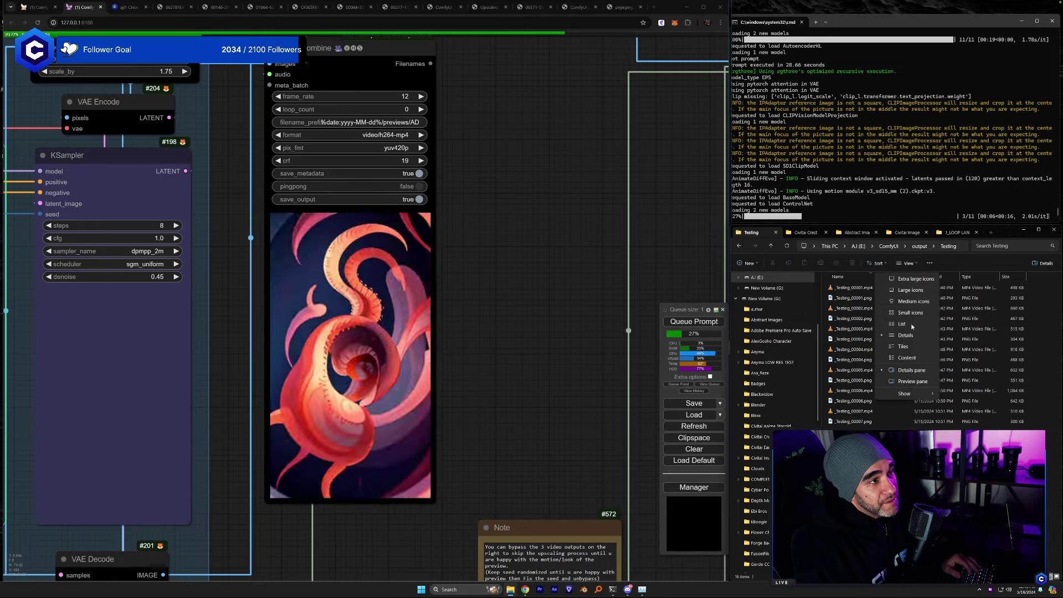
click(915, 291)
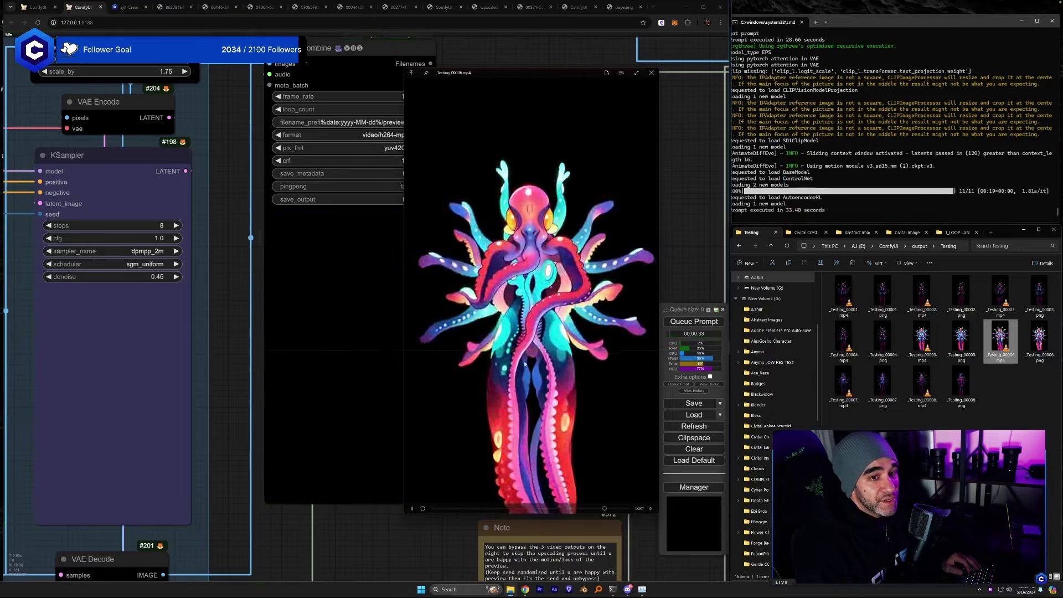
click(652, 76)
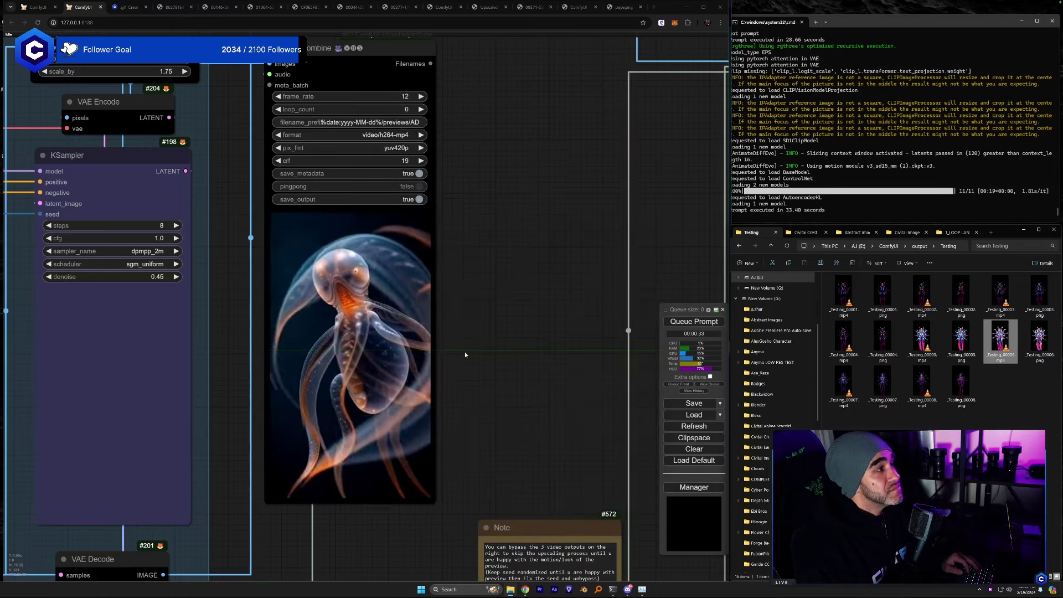
Inspect the hellorealistic animation in Video Combine node #53 up close.
drag(464, 351, 520, 362)
scroll(506, 339, up, 3)
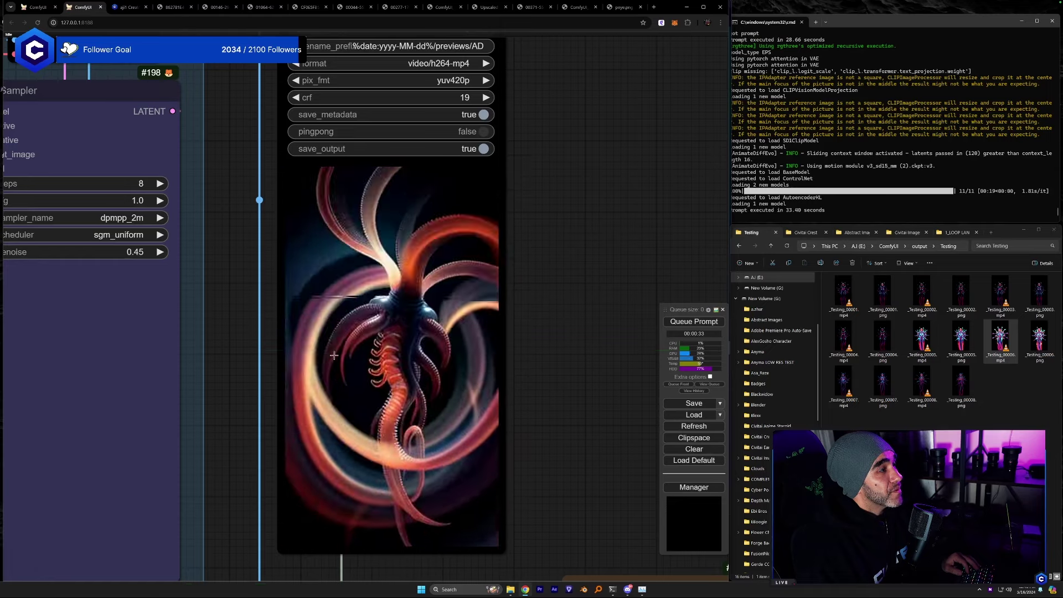
drag(230, 357, 319, 350)
scroll(320, 346, down, 5)
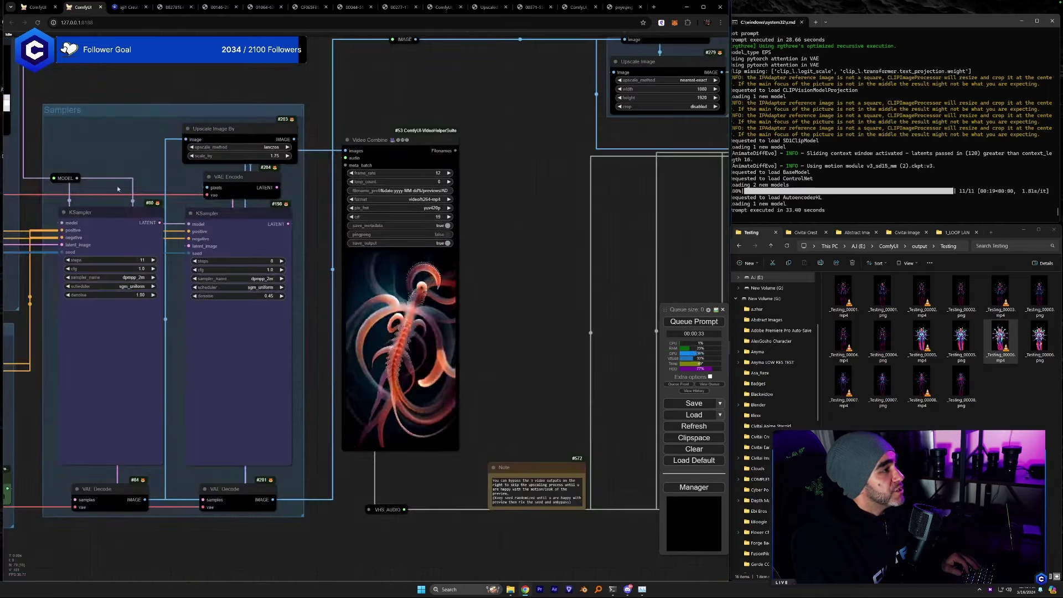
Set the upper LoraLoaderModelOnly node in the Settings group to the AnimateDiff v3_sd15_adapter.ckpt LoRA.
scroll(88, 75, up, 5)
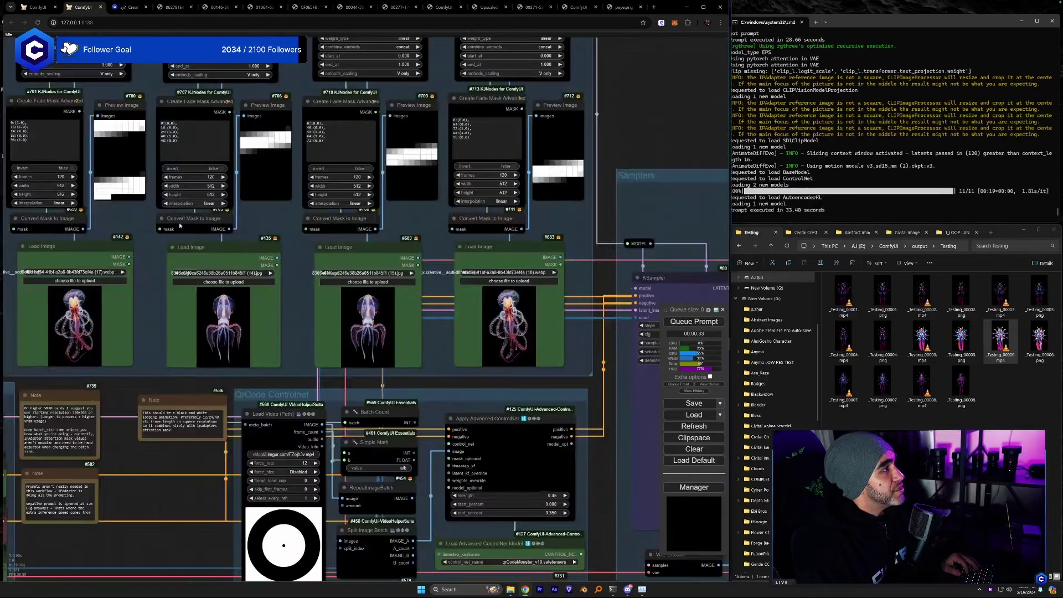
drag(179, 225, 398, 252)
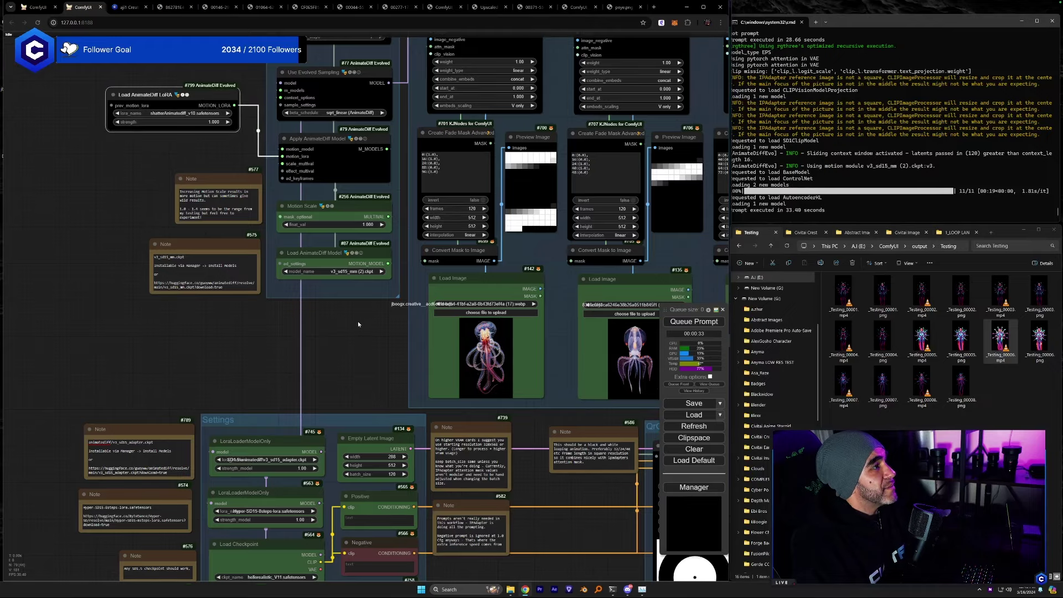
drag(366, 345, 185, 294)
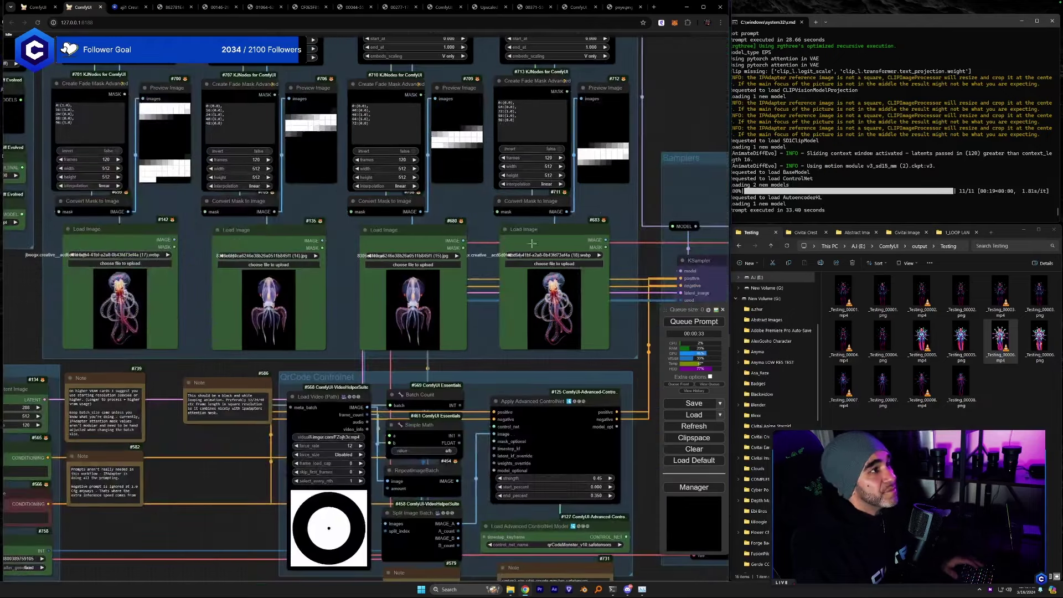
drag(171, 195, 140, 137)
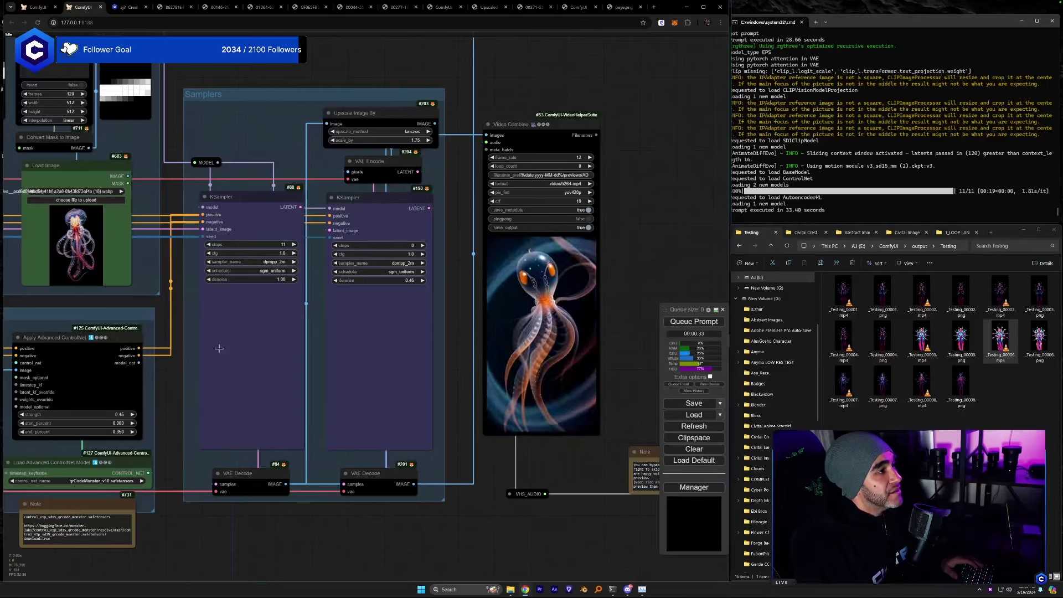
drag(251, 369, 515, 349)
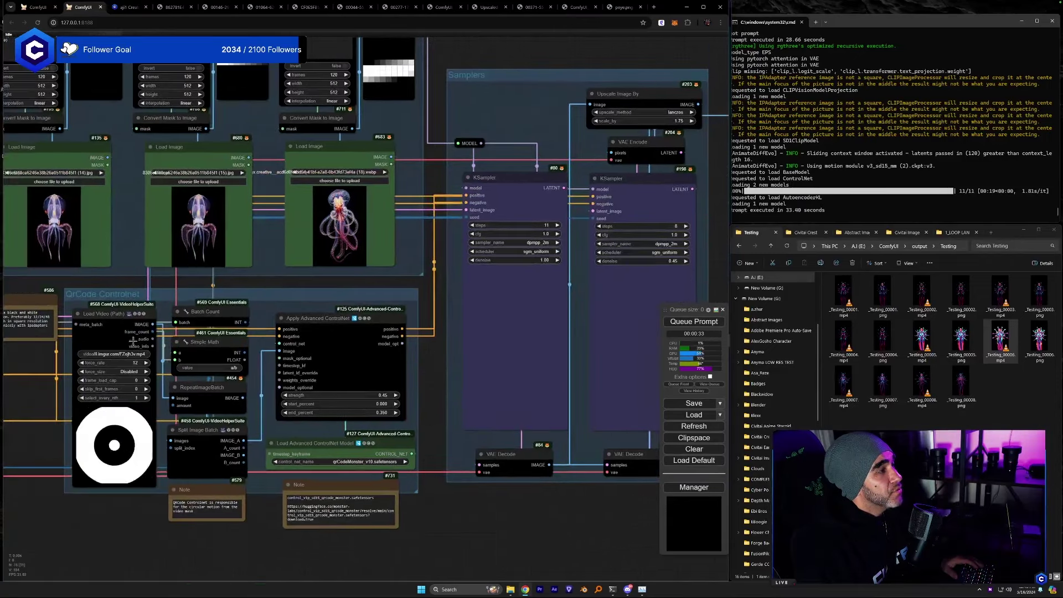
drag(51, 287, 376, 281)
drag(33, 332, 217, 317)
click(202, 307)
click(183, 231)
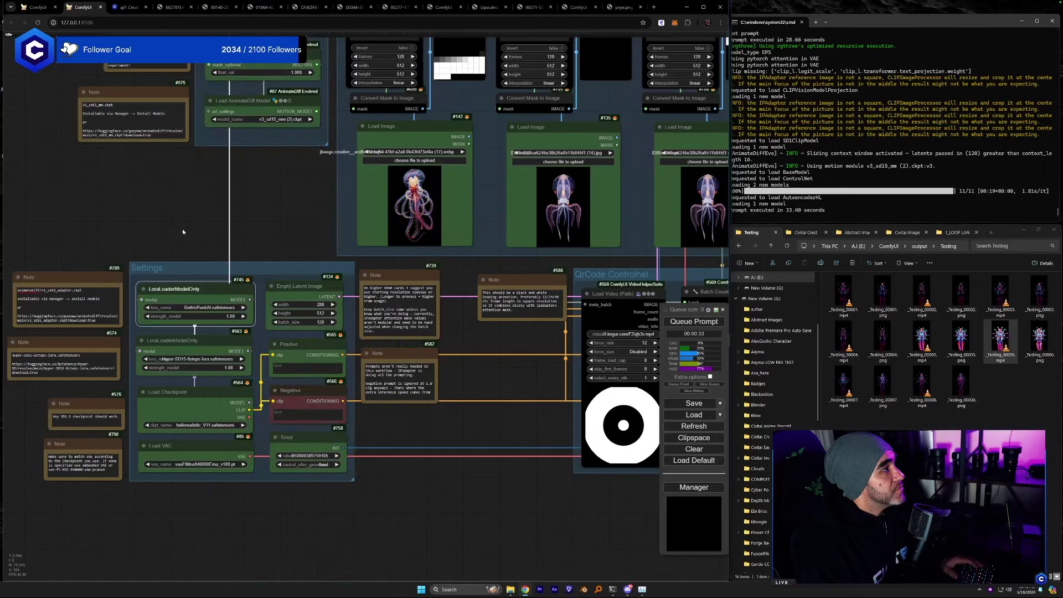
click(213, 307)
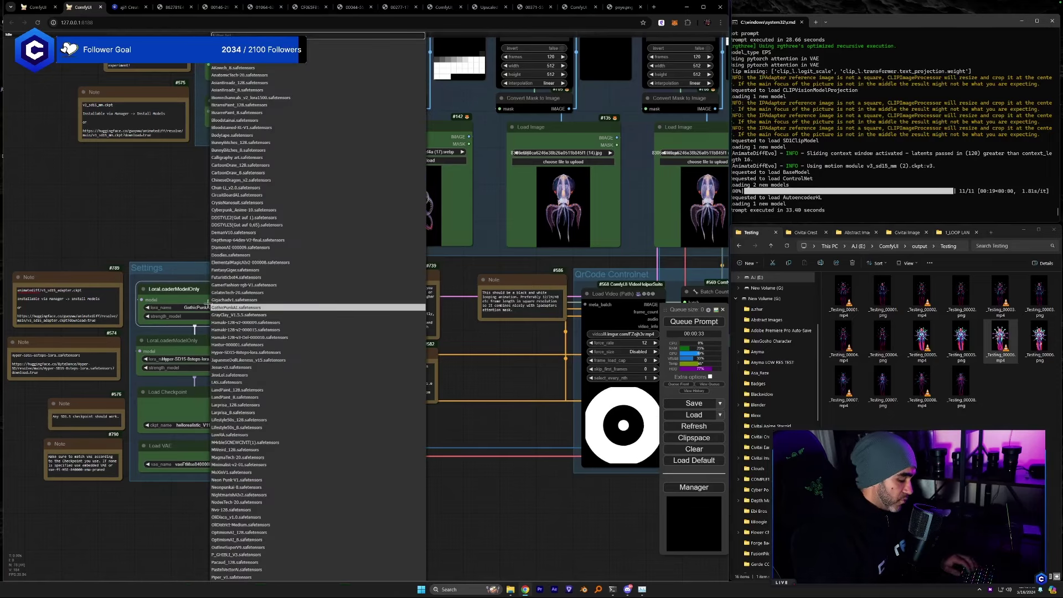
text(v3)
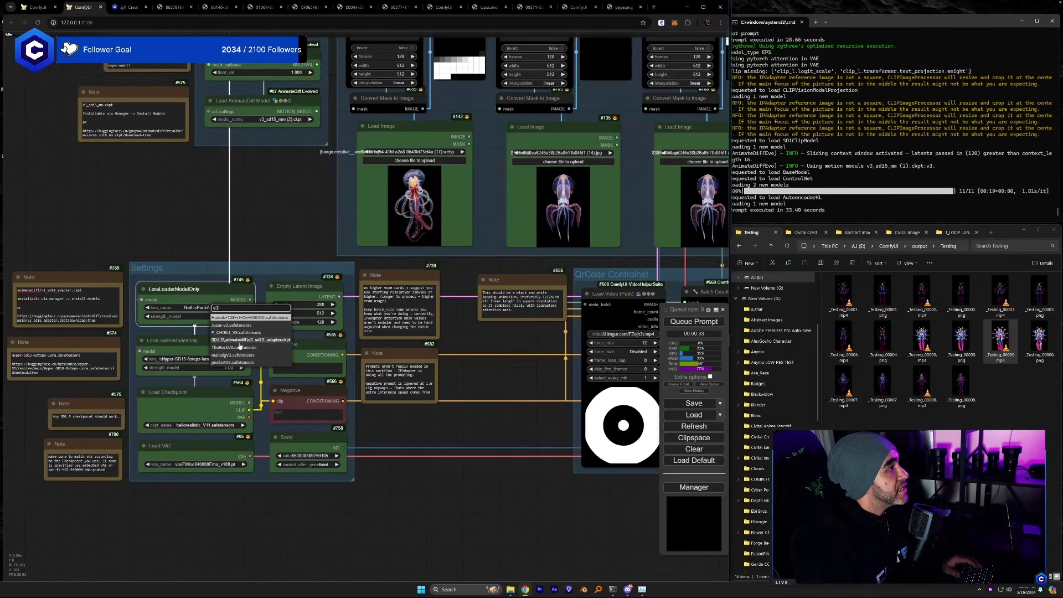
Set the Load Checkpoint node to hellomecha_V10beta.safetensors and queue the prompt.
click(211, 426)
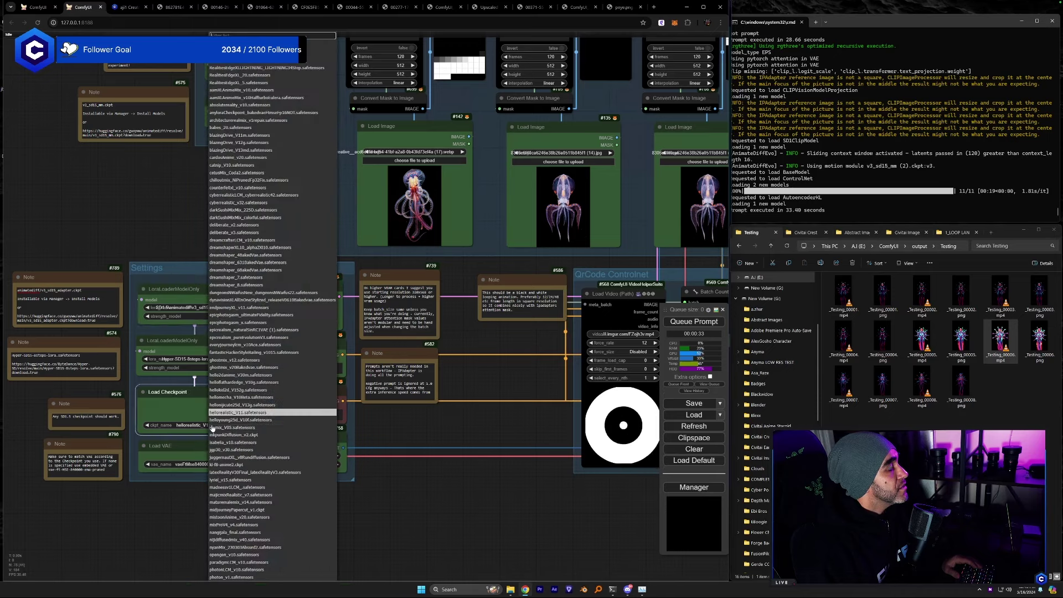
click(244, 398)
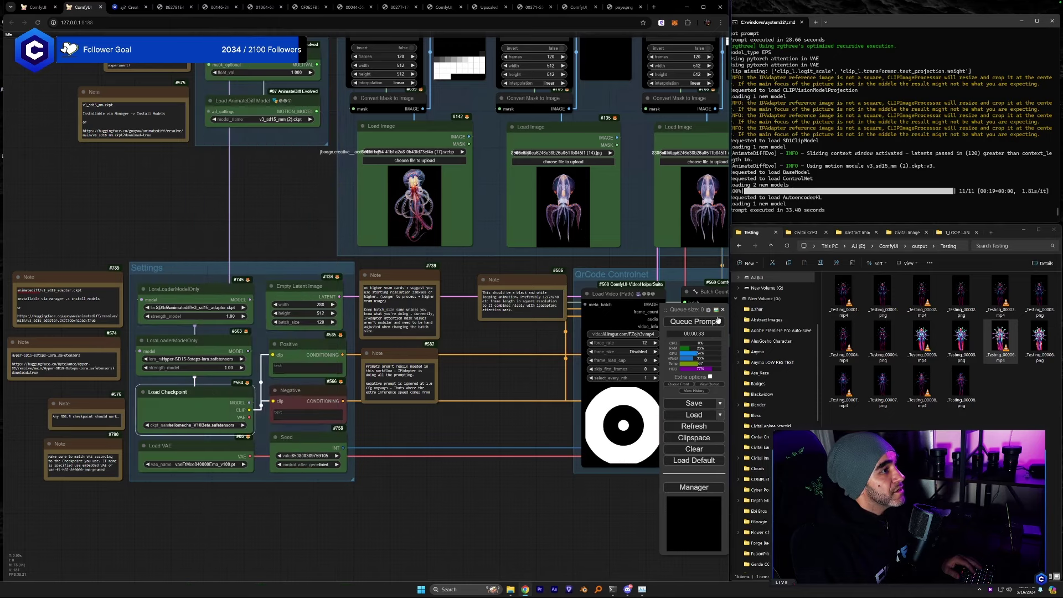
click(718, 320)
Duplicate Video Combine node #53 with its current preview and place the copy directly beside the original.
drag(708, 354, 339, 343)
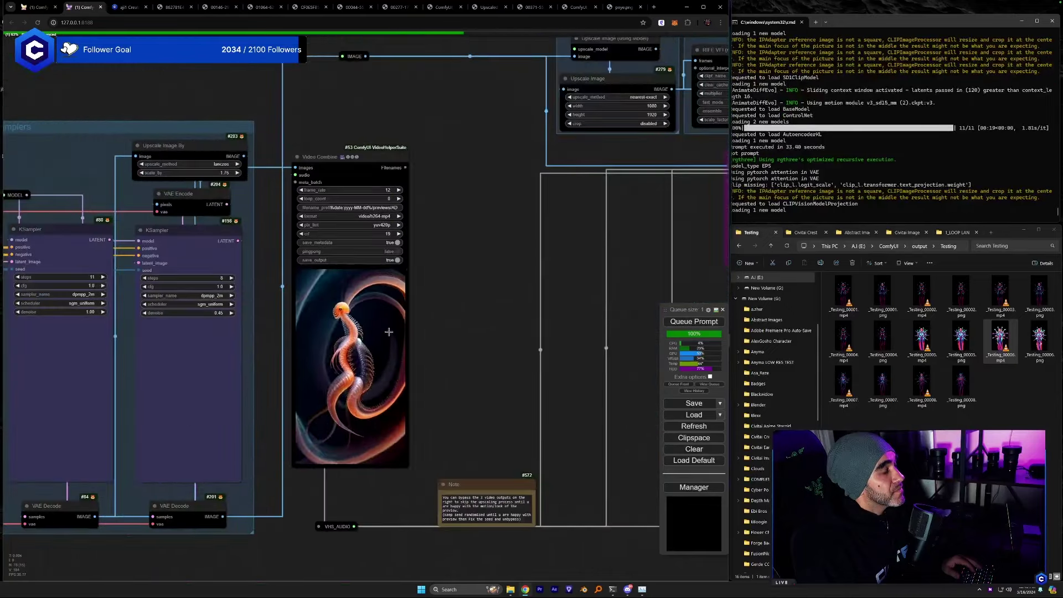
scroll(389, 332, up, 5)
drag(313, 50, 500, 55)
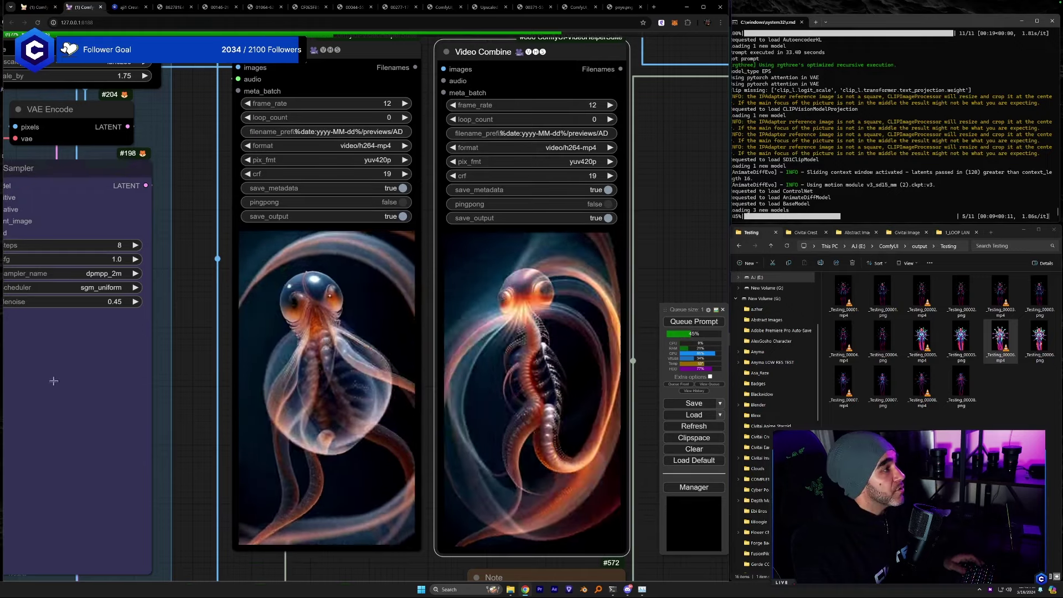
Compare the hellomecha render in Video Combine node #53 with the hellorealistic preview kept in the copied node.
scroll(254, 339, down, 2)
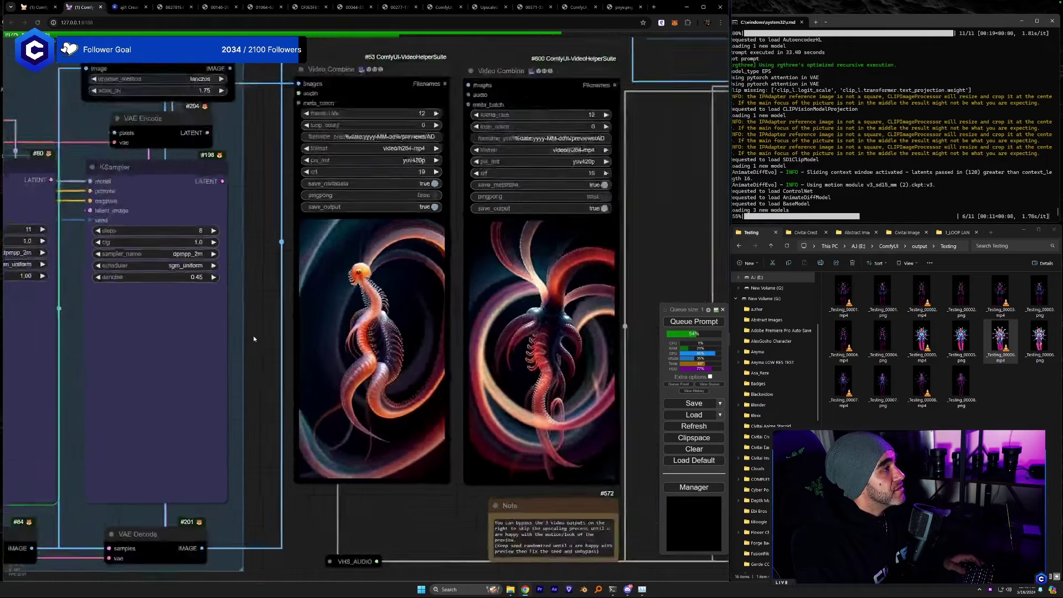
scroll(253, 339, down, 2)
drag(117, 81, 258, 97)
drag(466, 117, 346, 101)
scroll(390, 233, up, 1)
scroll(354, 310, up, 2)
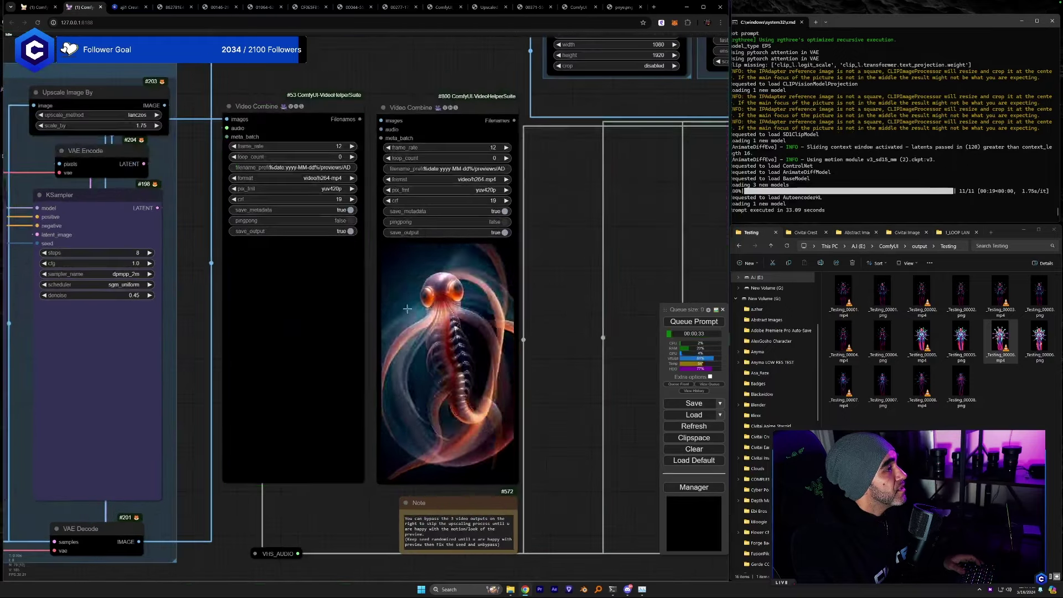
scroll(299, 489, up, 4)
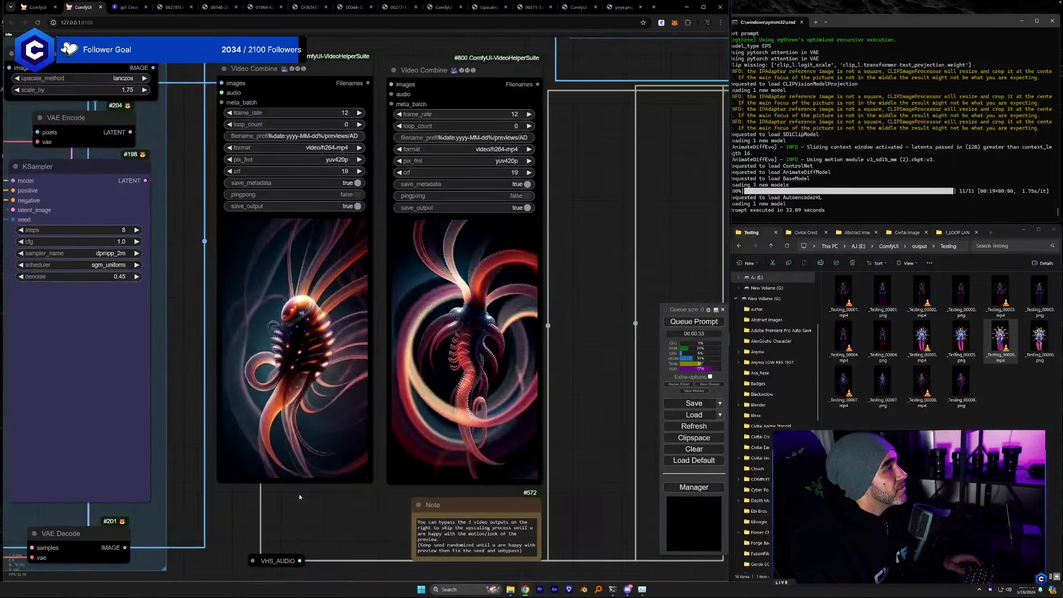
drag(360, 506, 303, 540)
scroll(240, 359, up, 1)
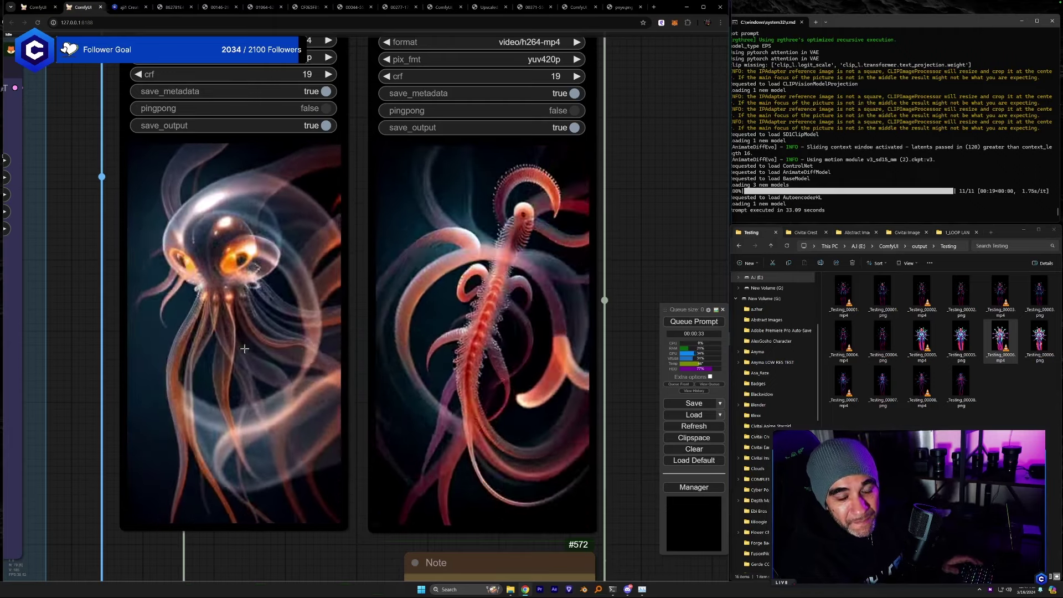
scroll(256, 359, down, 5)
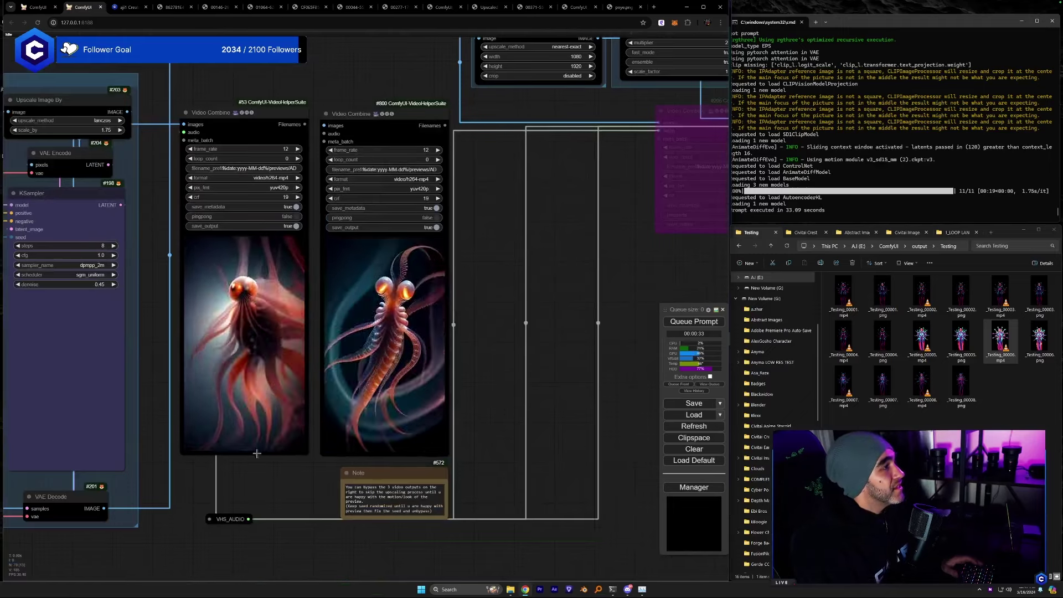
scroll(271, 371, up, 5)
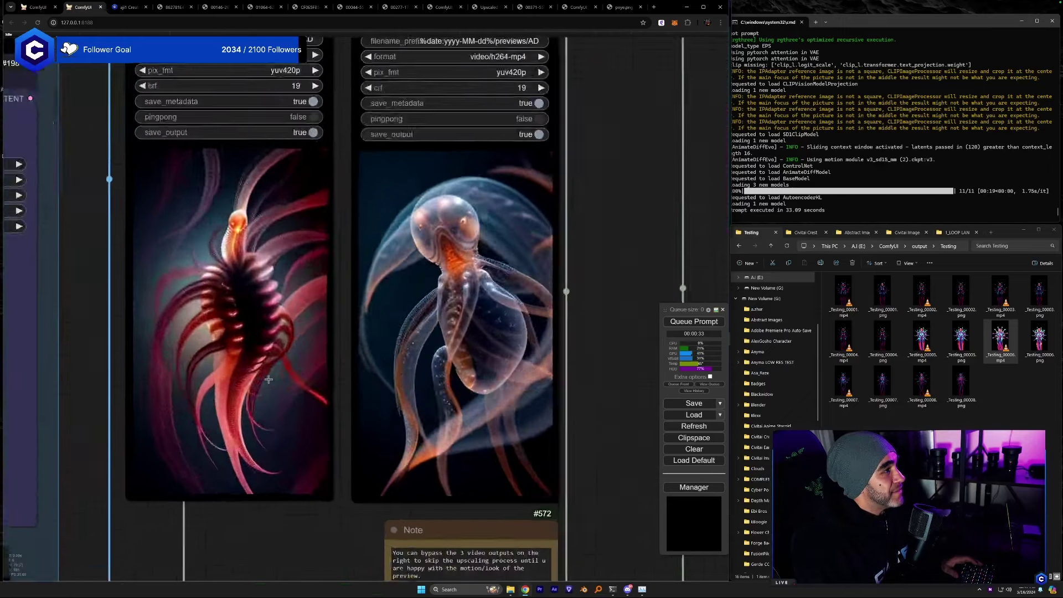
drag(588, 267, 591, 298)
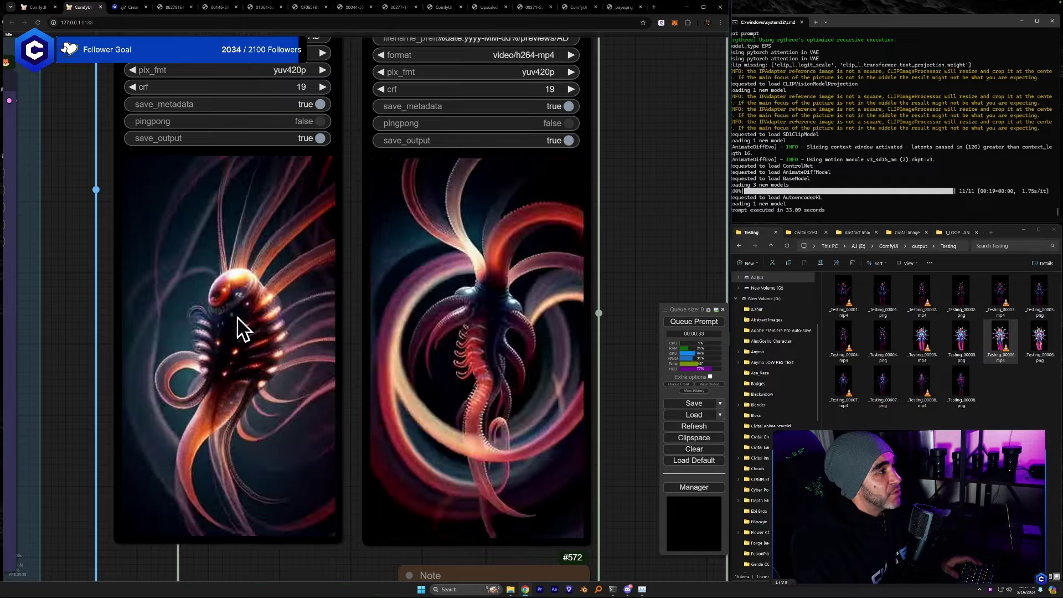
scroll(108, 307, down, 5)
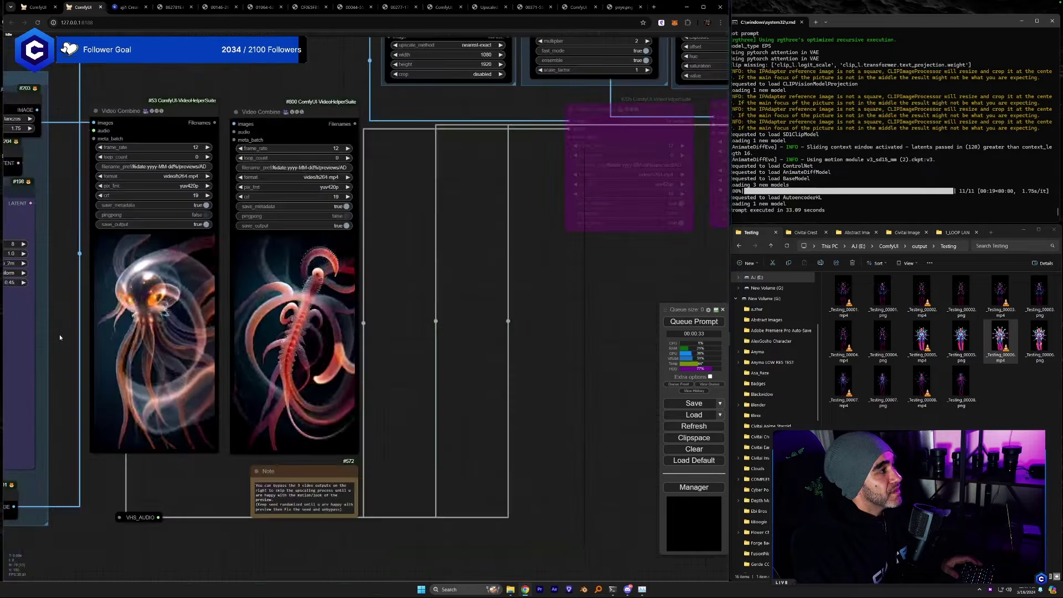
Switch to the Office Hours chat in Discord and bring up the Civitai Images folder in File Explorer.
drag(59, 333, 377, 348)
scroll(218, 339, down, 5)
drag(196, 337, 404, 339)
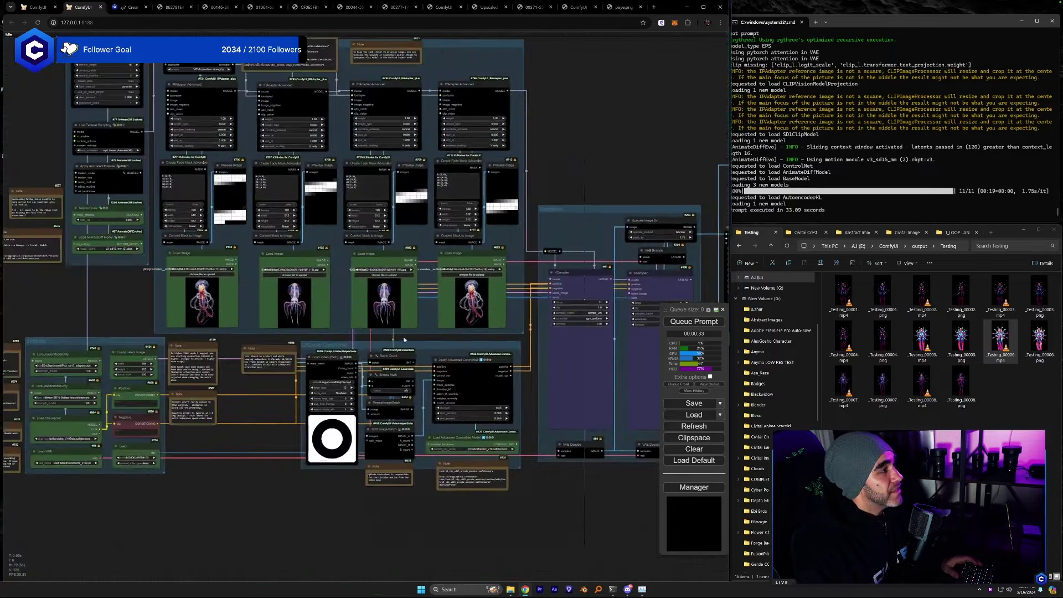
click(626, 590)
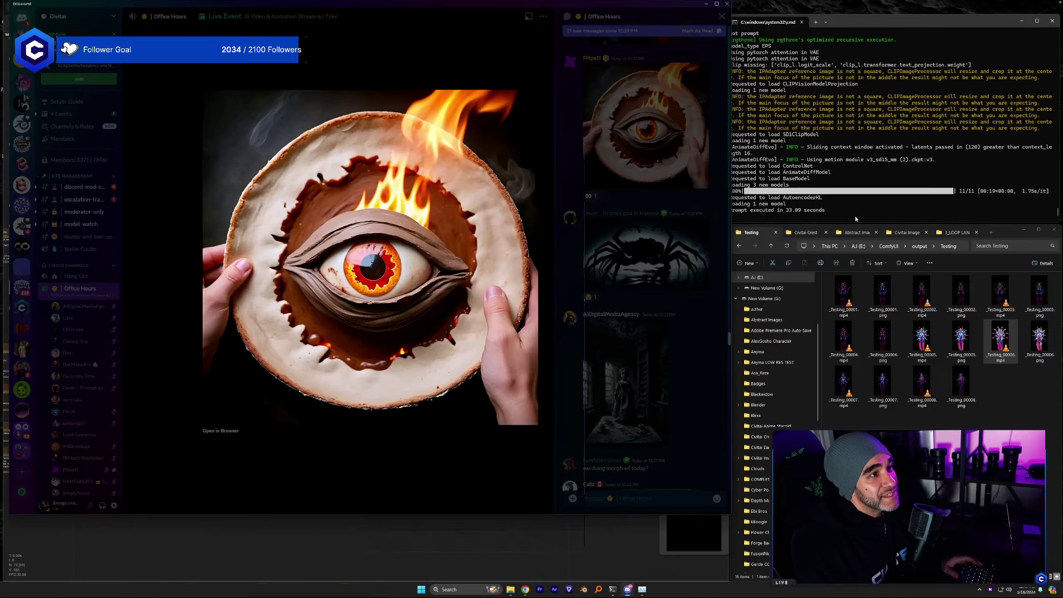
click(905, 232)
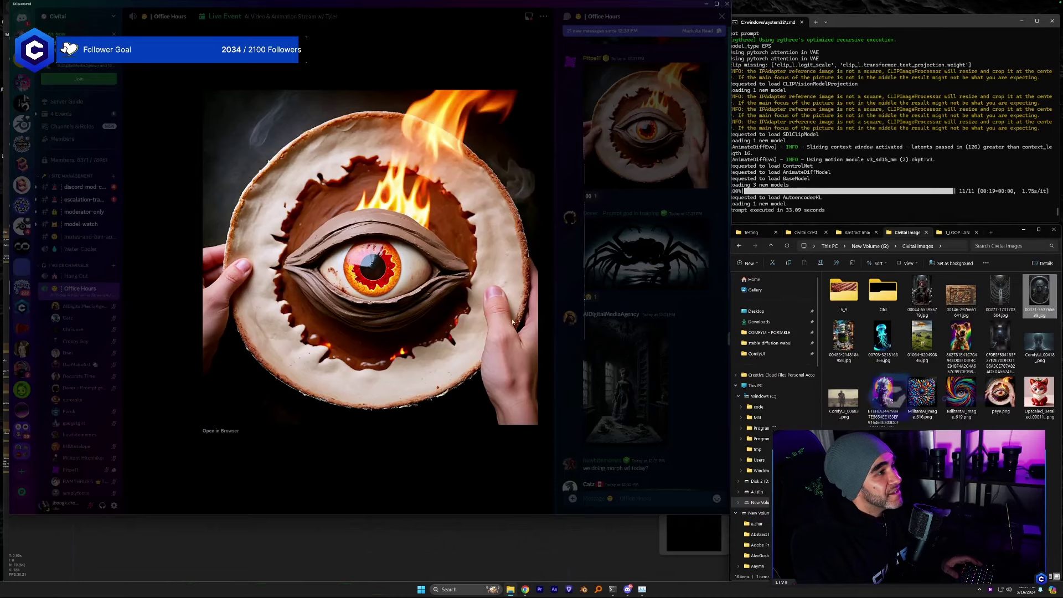
Find the hooded white-painted face with orange eyes in the Discord chat and save its full-size image to the Civitai Images folder.
click(500, 443)
scroll(631, 349, down, 5)
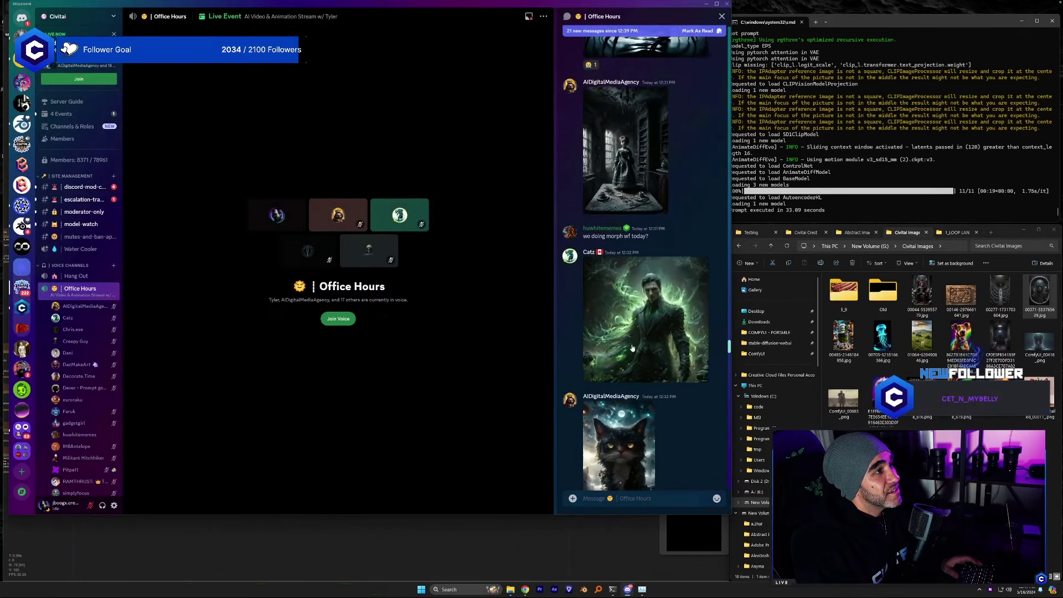
scroll(632, 347, down, 8)
scroll(632, 346, up, 5)
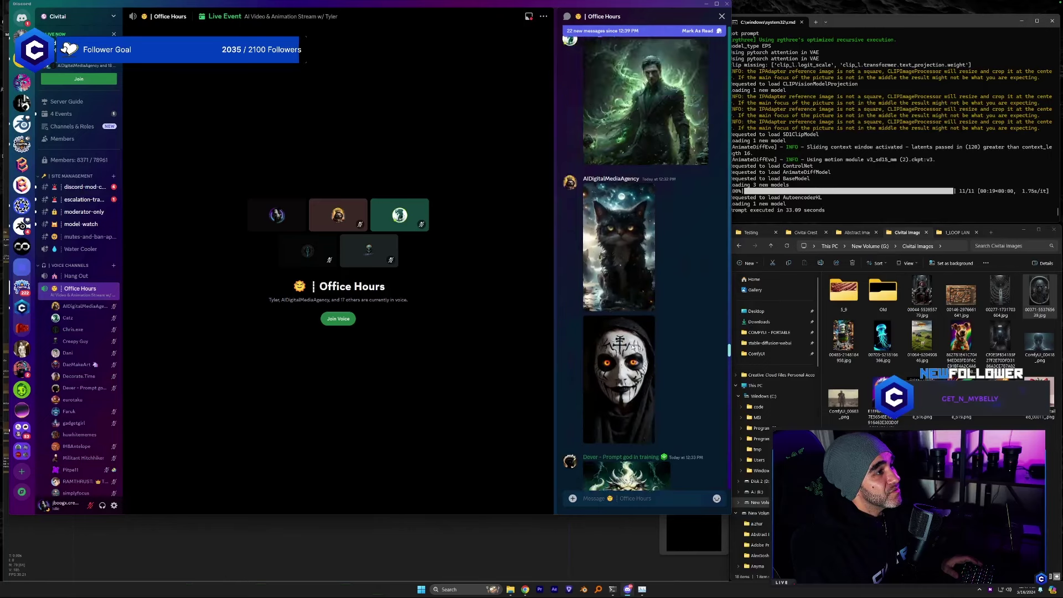
scroll(632, 346, down, 3)
click(627, 266)
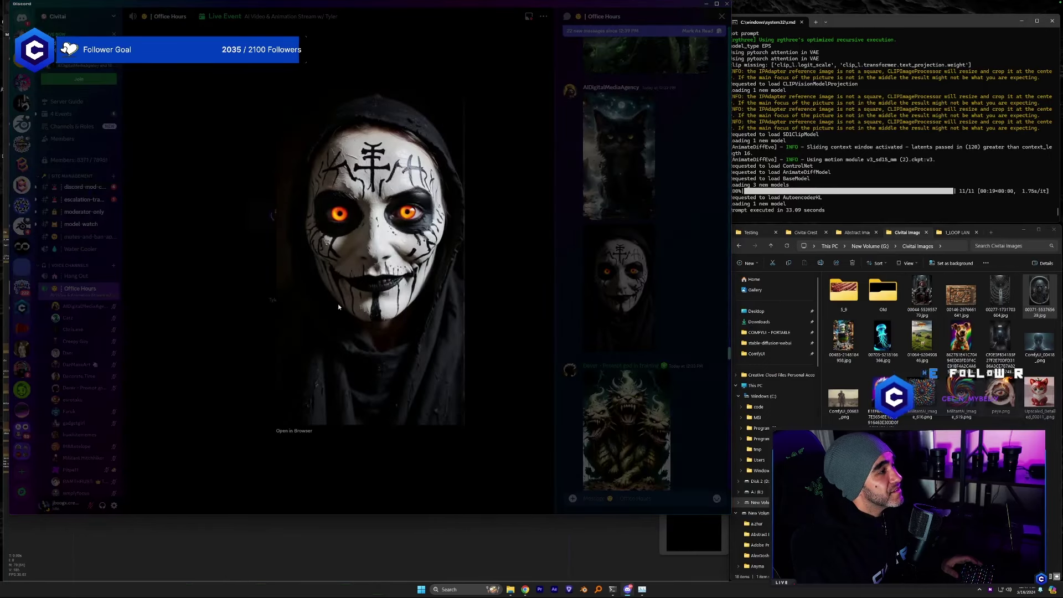
click(307, 430)
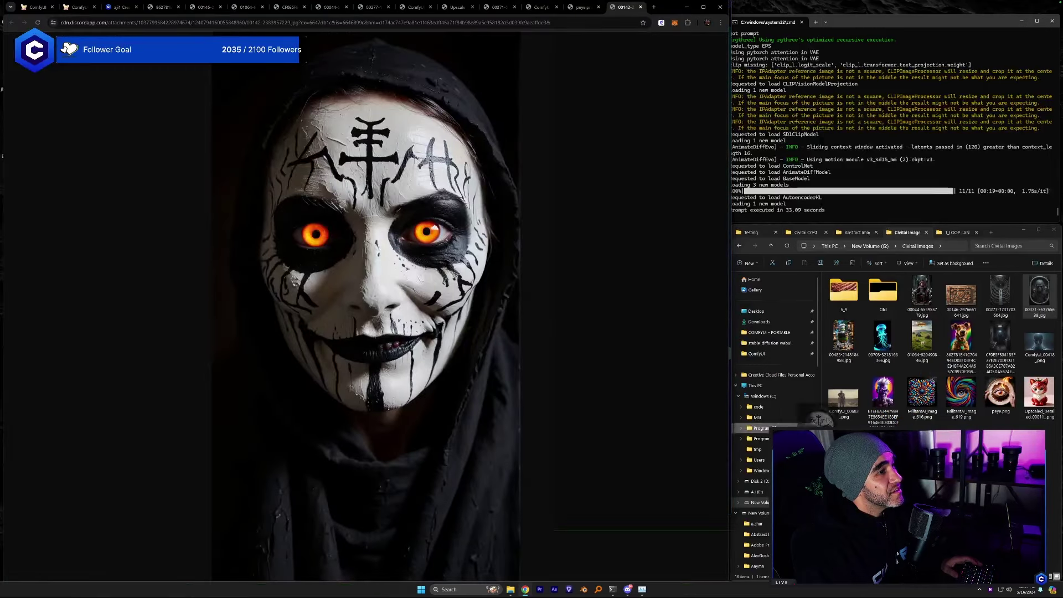
click(818, 419)
Find the three-headed fanged dragon in the Discord chat and save its full-size image to the Civitai Images folder.
click(627, 589)
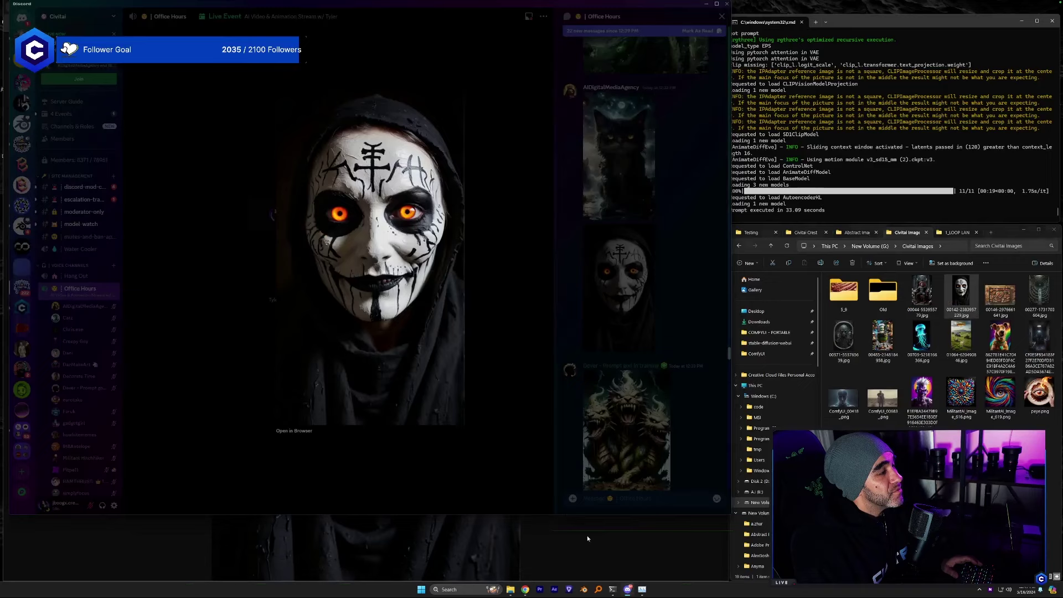
click(539, 462)
scroll(644, 476, down, 3)
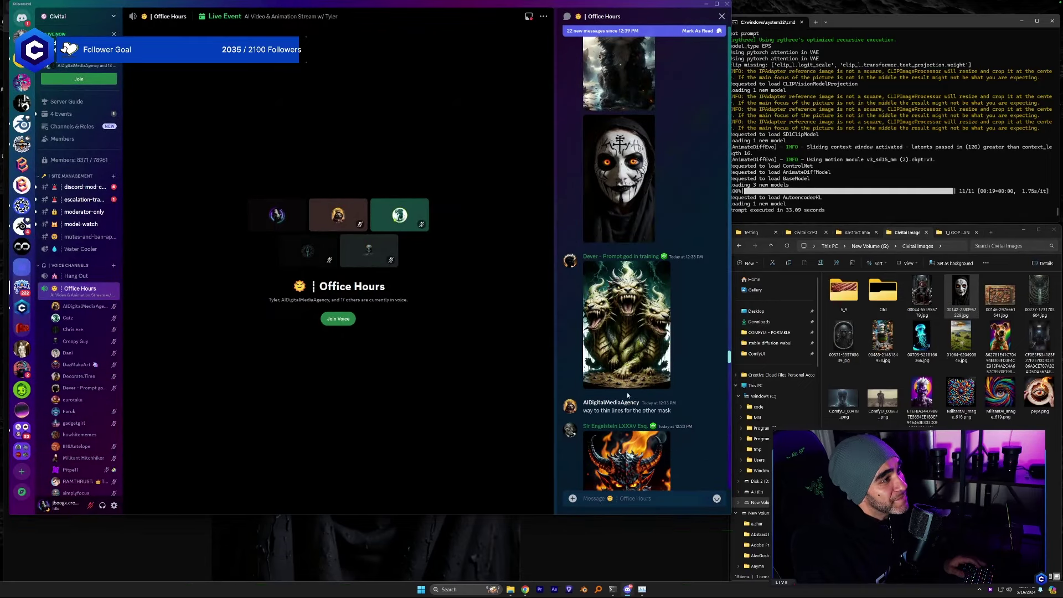
scroll(625, 372, down, 2)
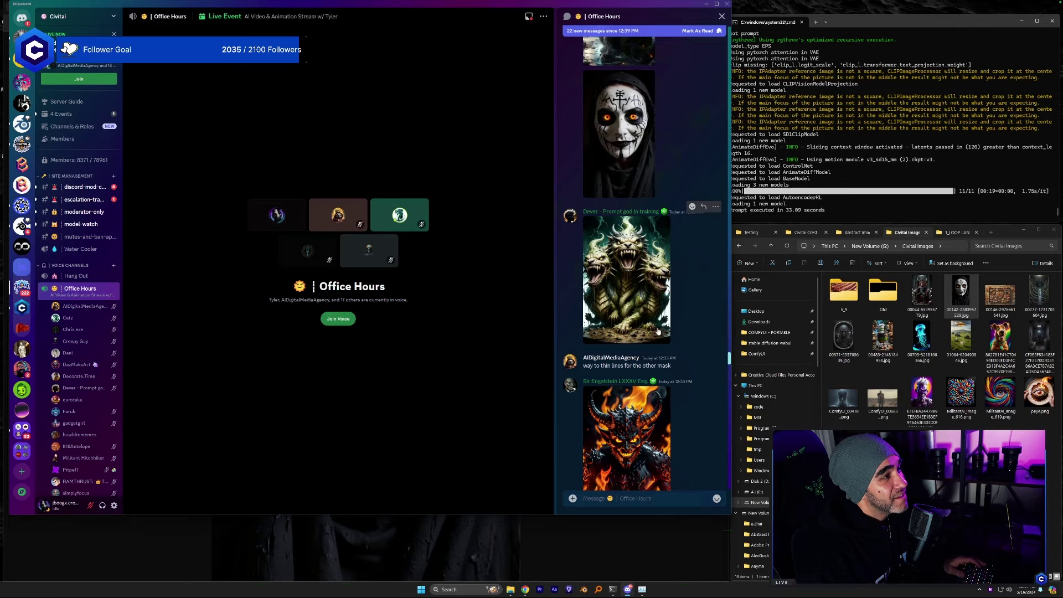
click(635, 296)
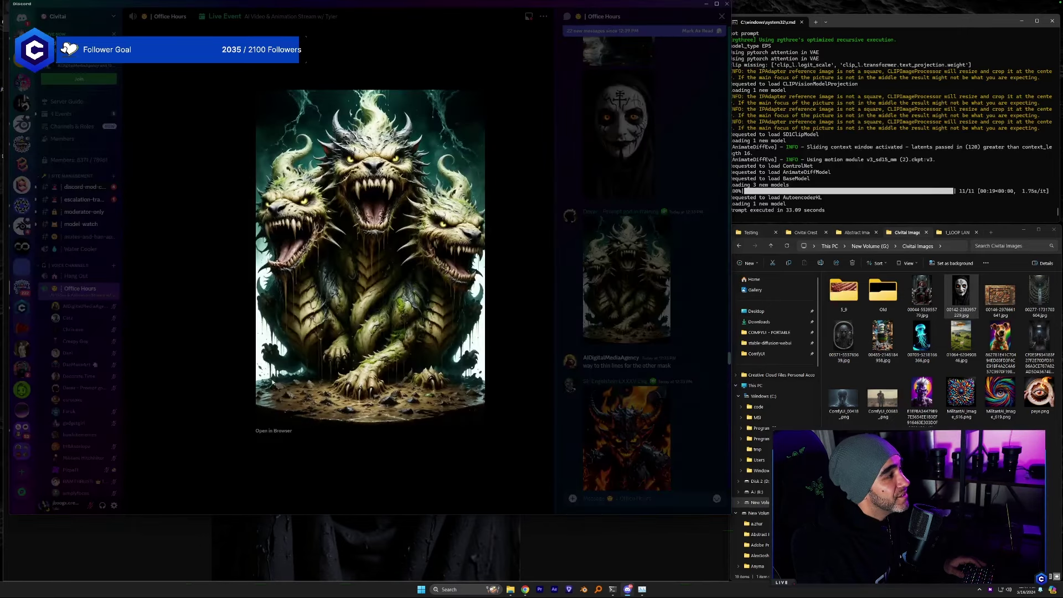
click(283, 430)
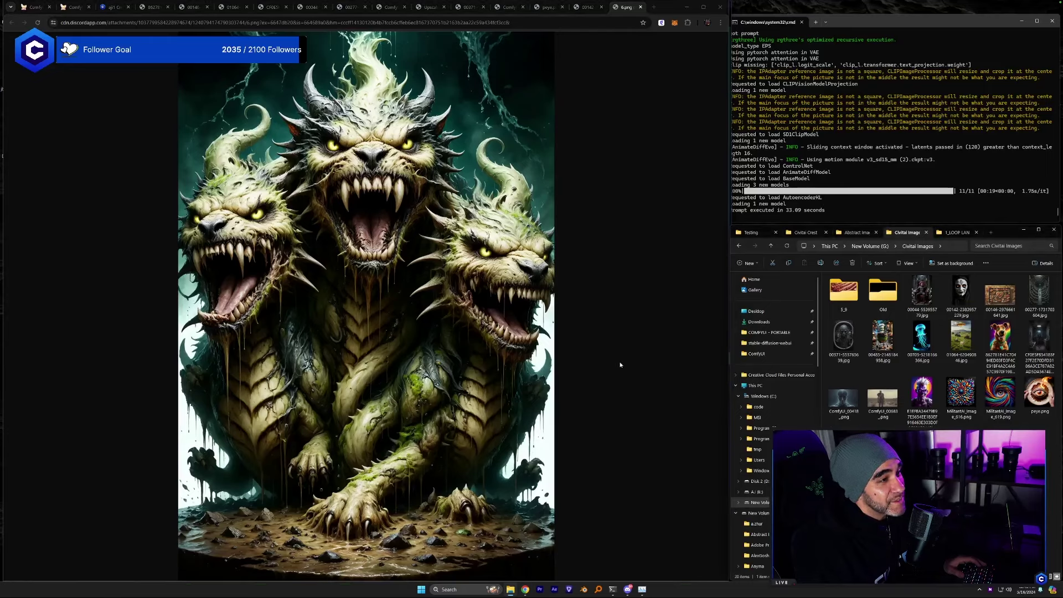
Save the full-size image of the horned black demon in flames from the Discord chat to the Civitai Images folder.
click(627, 590)
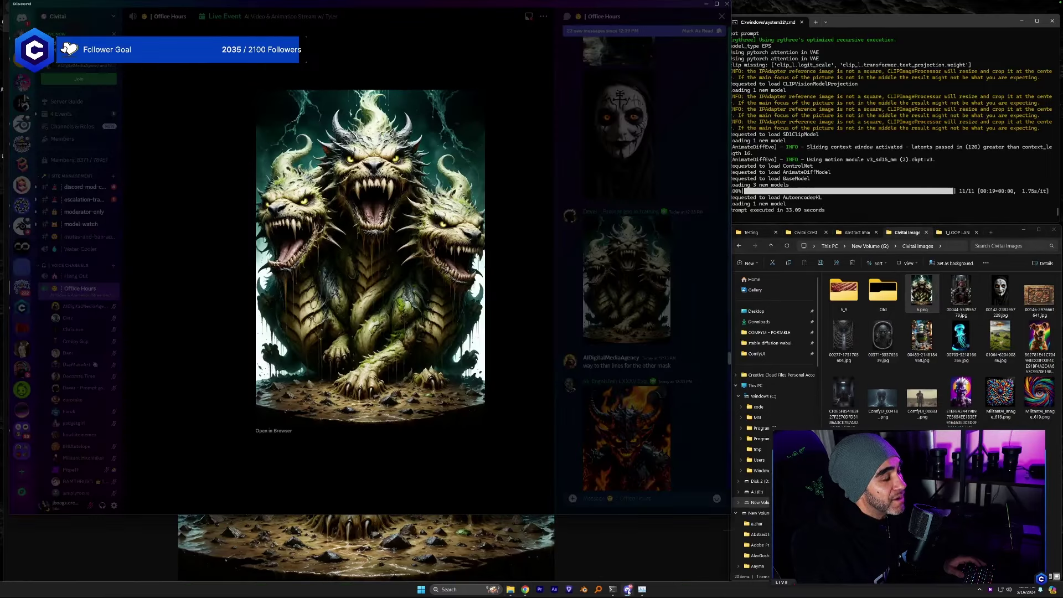
click(491, 450)
scroll(629, 398, down, 2)
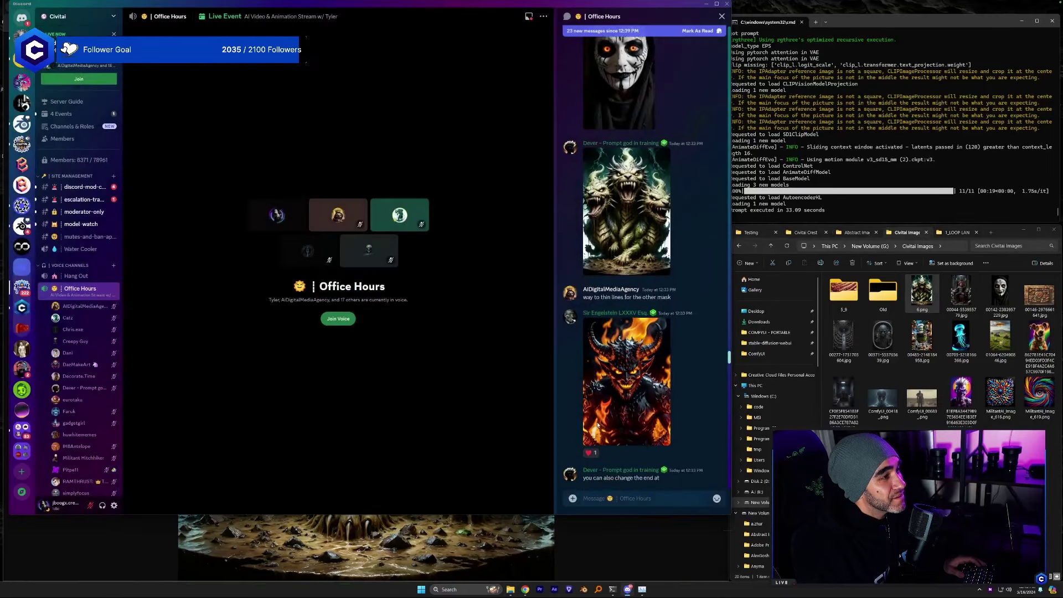
click(629, 377)
click(273, 430)
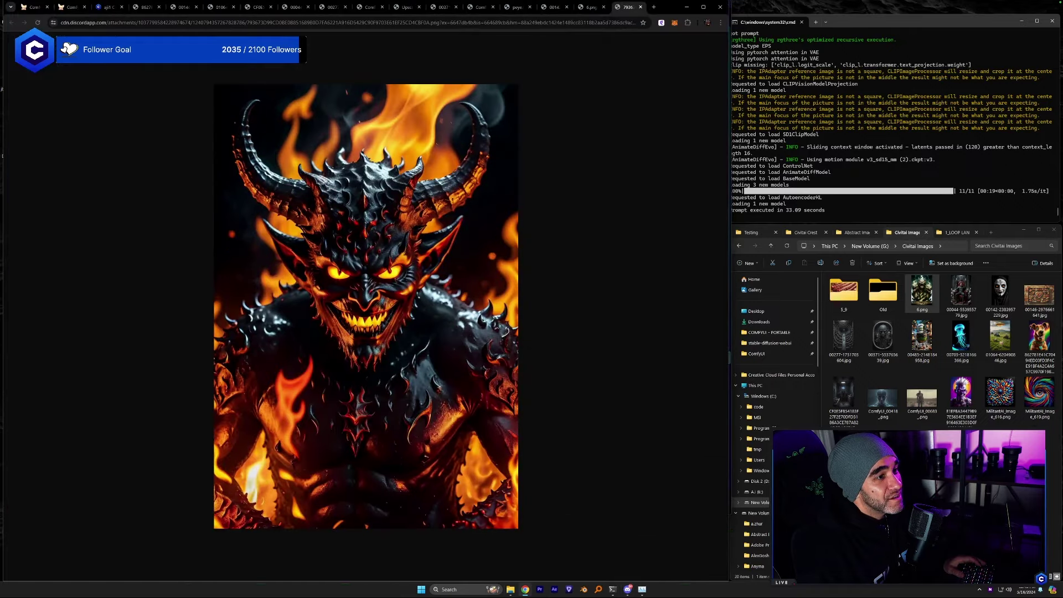
Find the green kitten with glowing ears further along the Discord chat and save its full-size image to the Civitai Images folder.
click(627, 588)
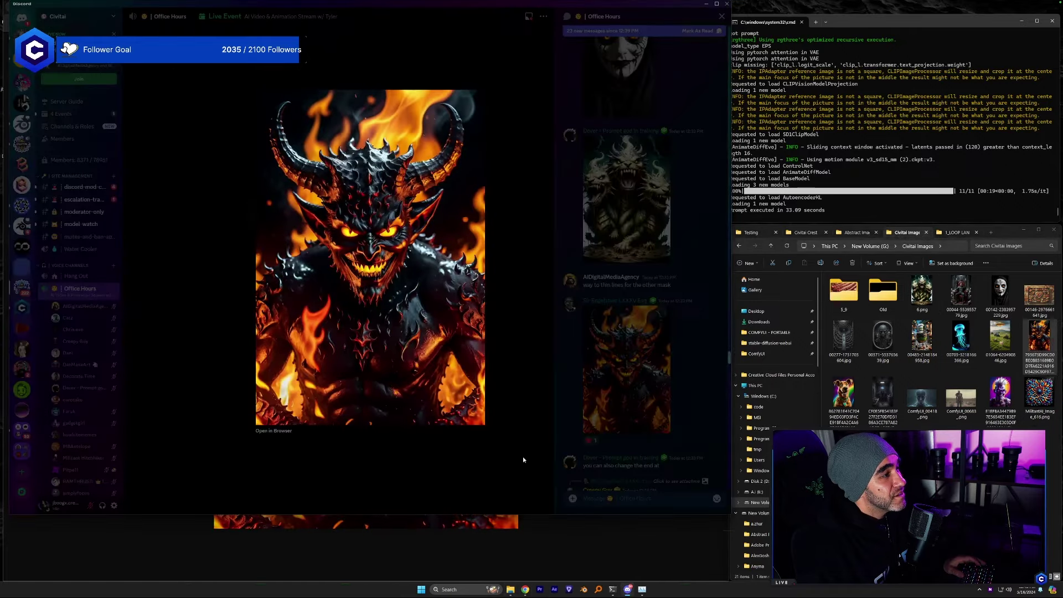
scroll(591, 410, down, 10)
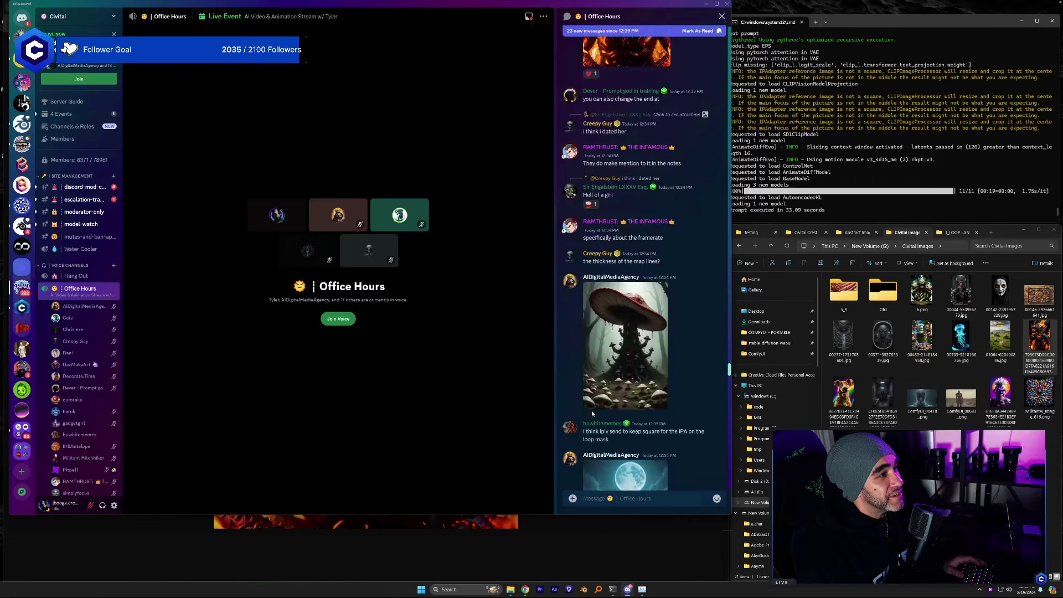
scroll(591, 412, down, 10)
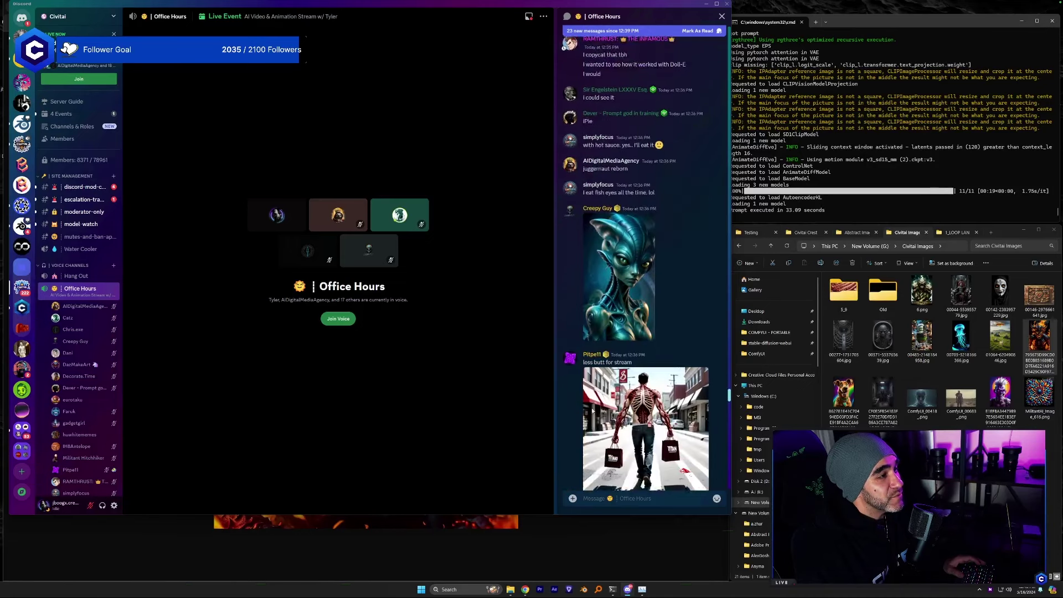
scroll(591, 409, down, 10)
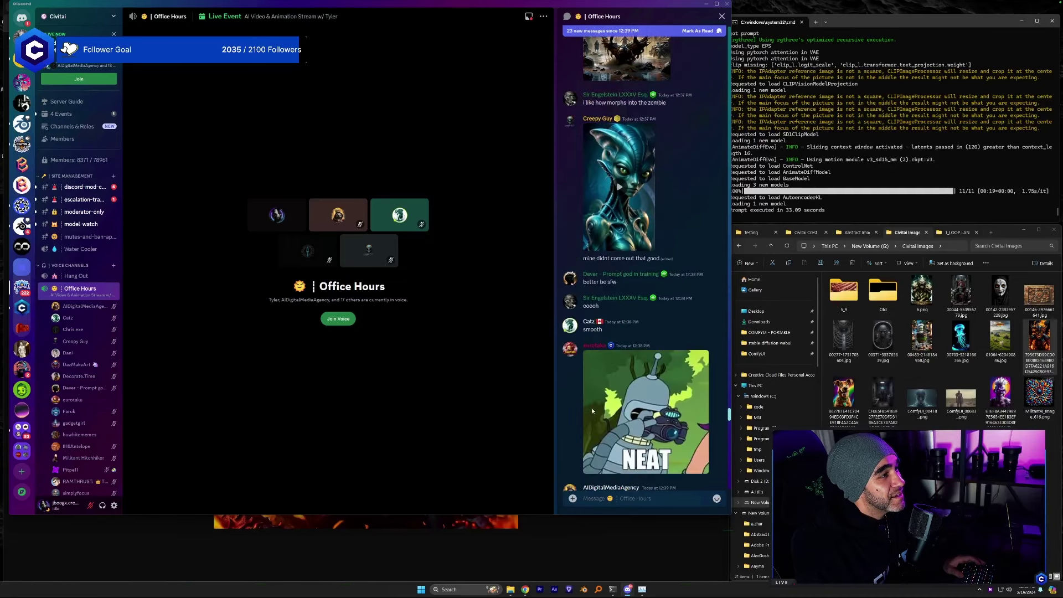
scroll(591, 408, down, 10)
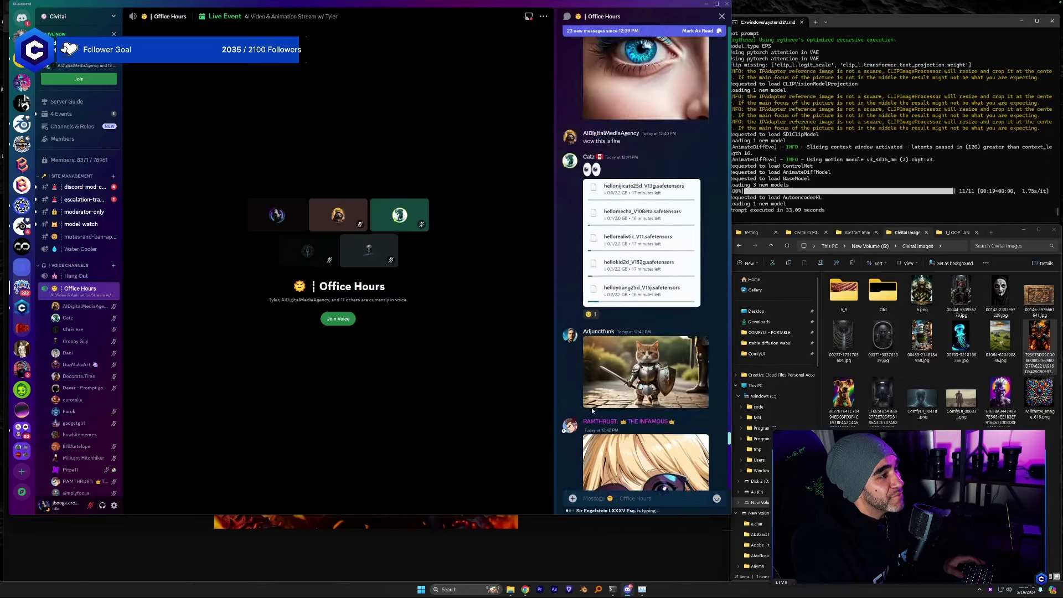
click(627, 329)
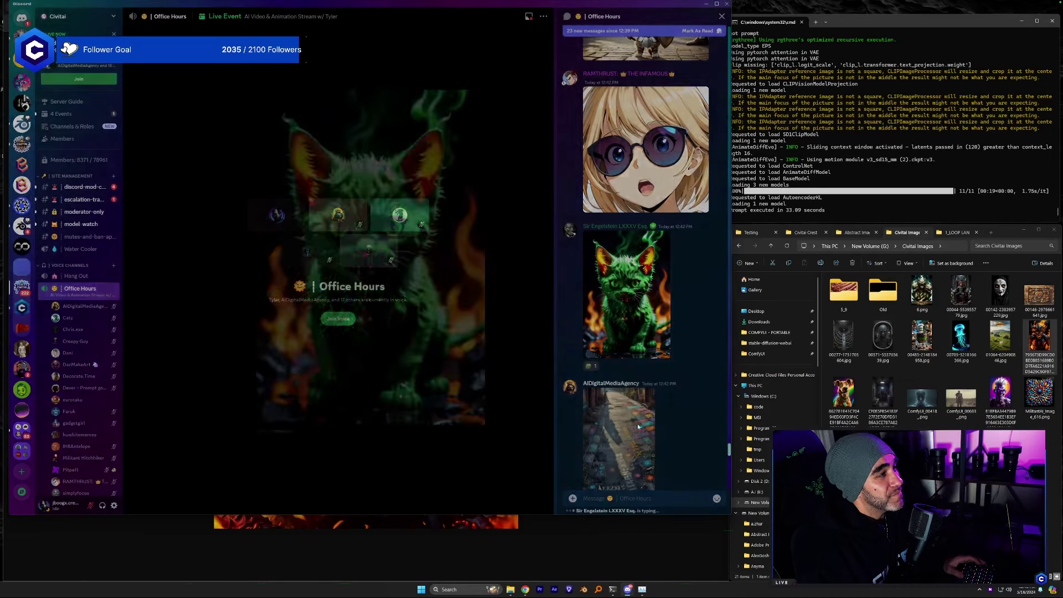
click(286, 432)
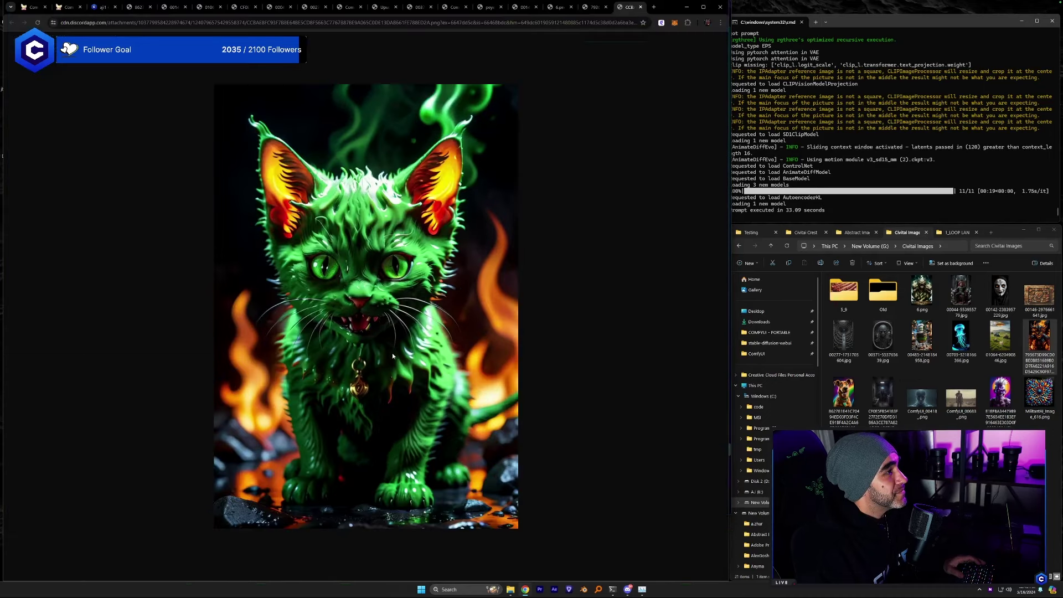
Return to the ComfyUI workflow and load the white-painted face into Load Image node #142 and the fiery demon into node #135.
click(625, 590)
click(497, 473)
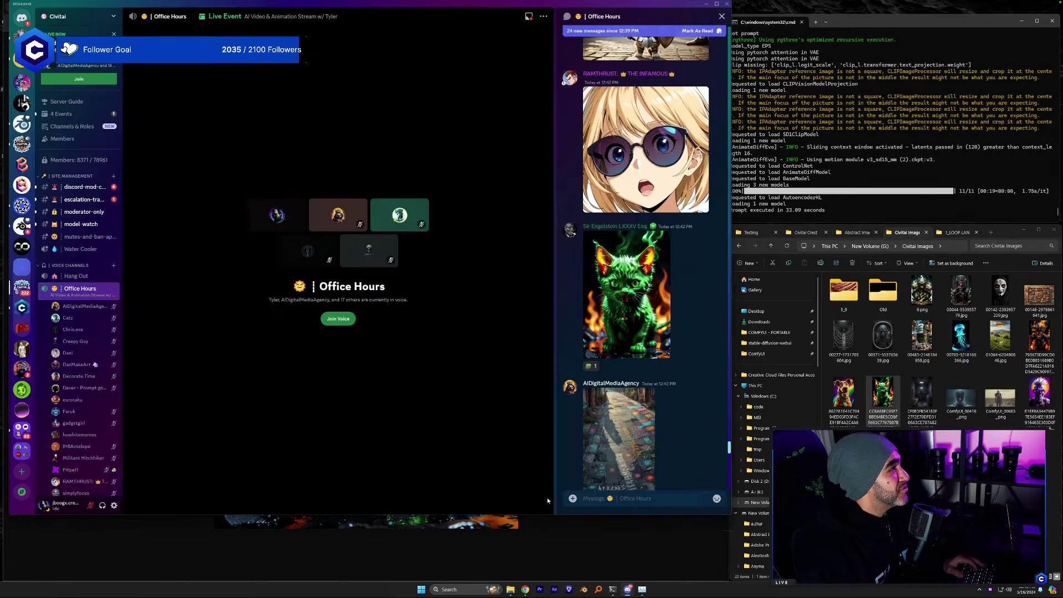
click(666, 562)
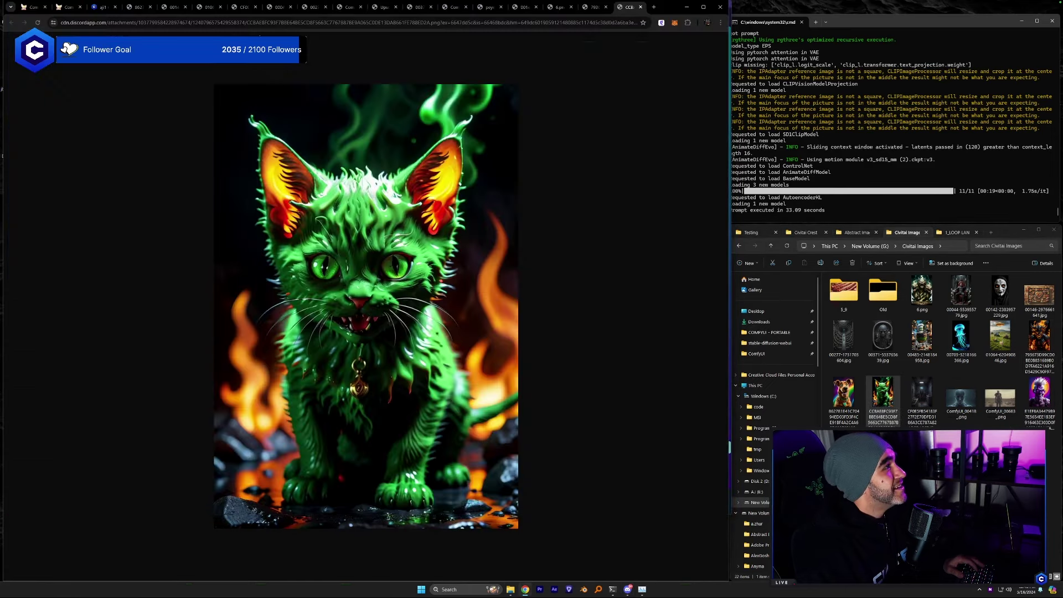
click(72, 10)
scroll(277, 451, up, 5)
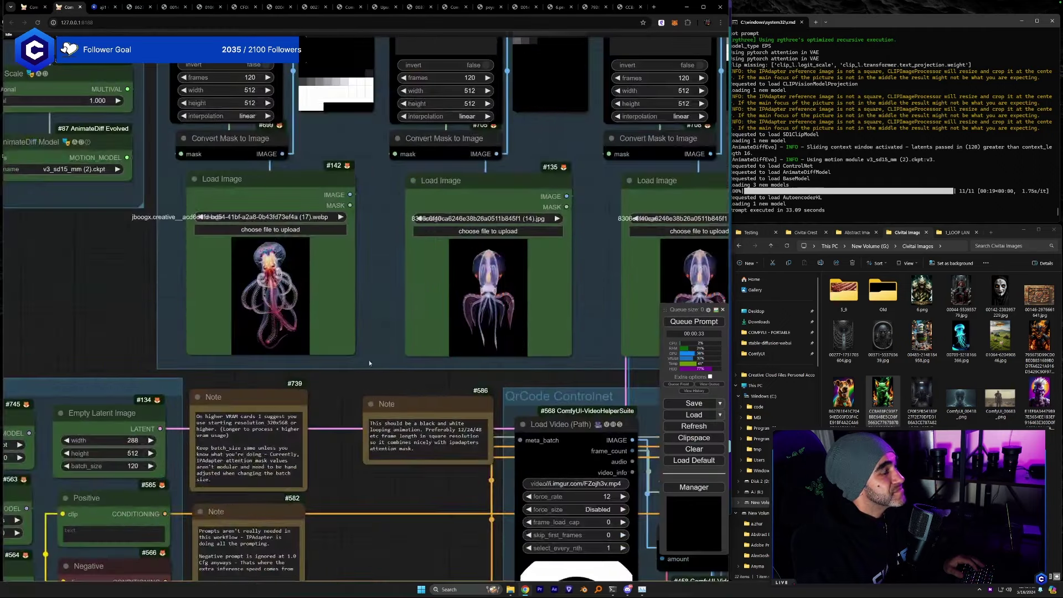
drag(369, 360, 393, 363)
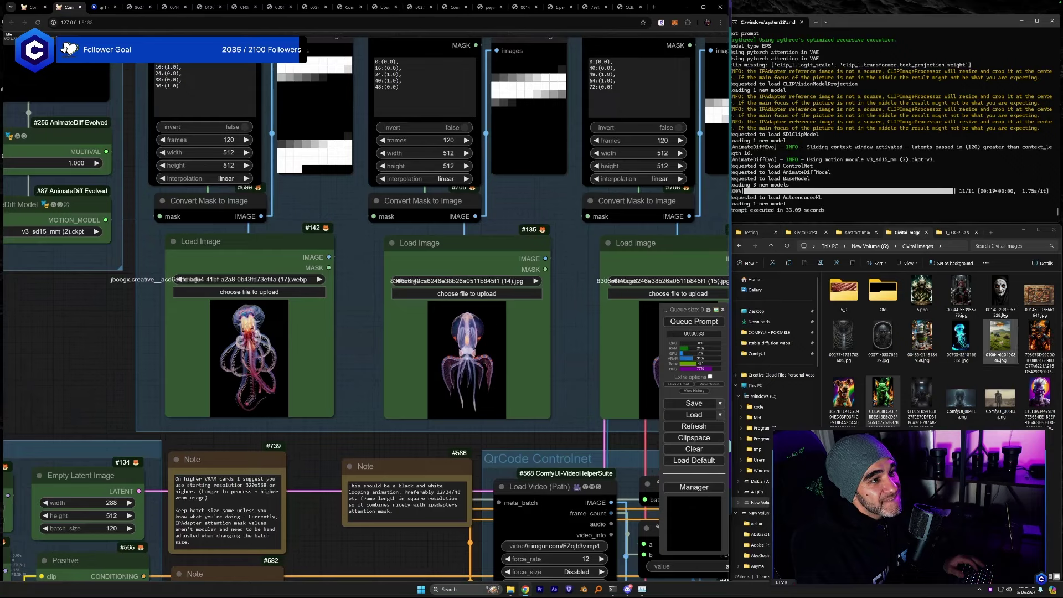
drag(999, 294, 278, 358)
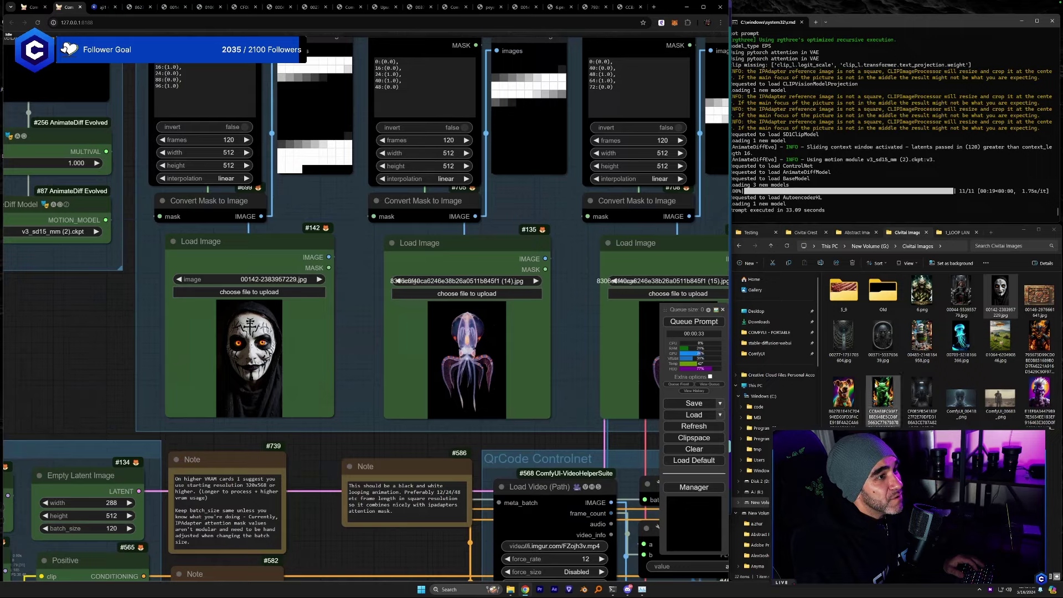
drag(1033, 341, 483, 362)
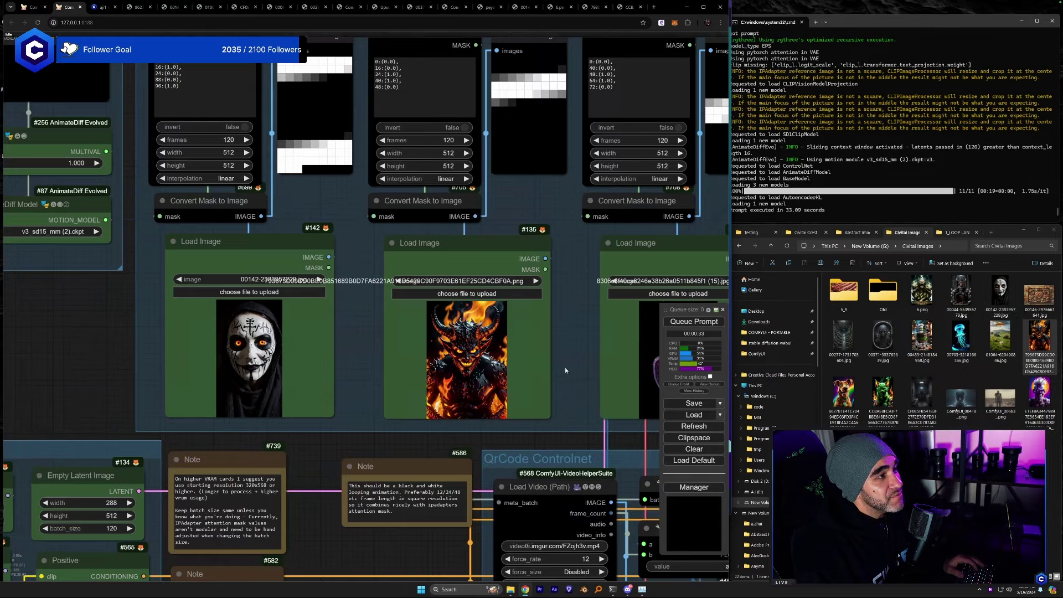
Load the fiery demon image into Load Image node #680 and the white-painted face into node #683.
drag(564, 366, 313, 359)
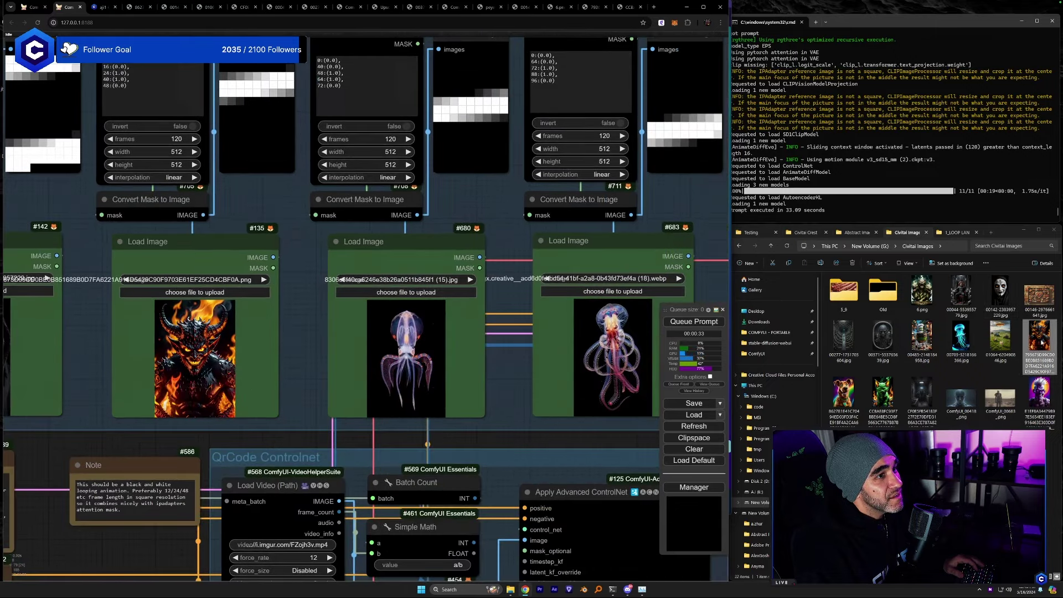
drag(1041, 342, 420, 357)
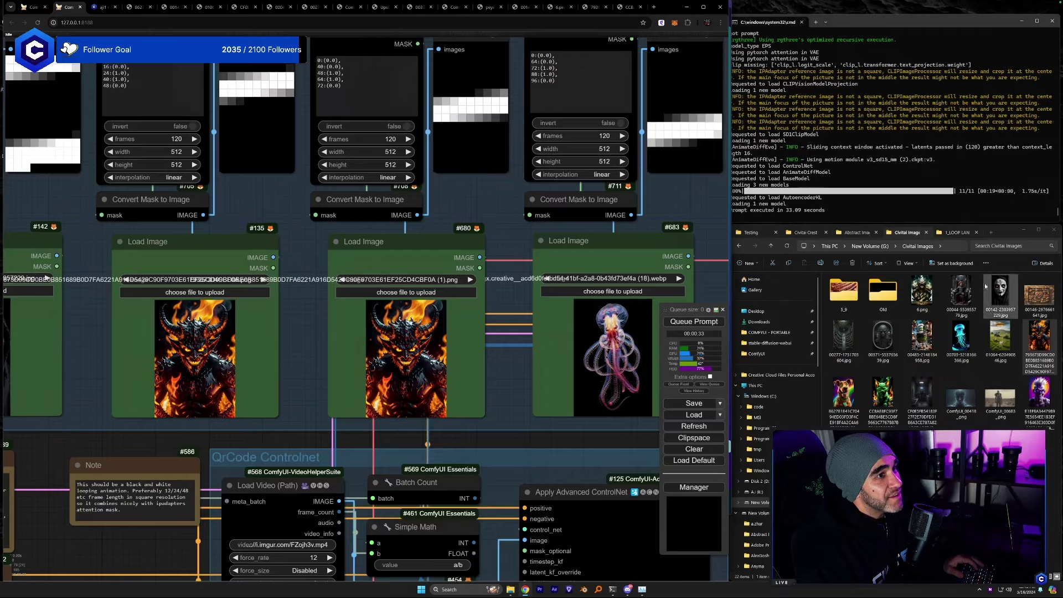
drag(996, 290, 592, 366)
Queue the workflow to render a morph from the face and demon images.
scroll(496, 303, down, 4)
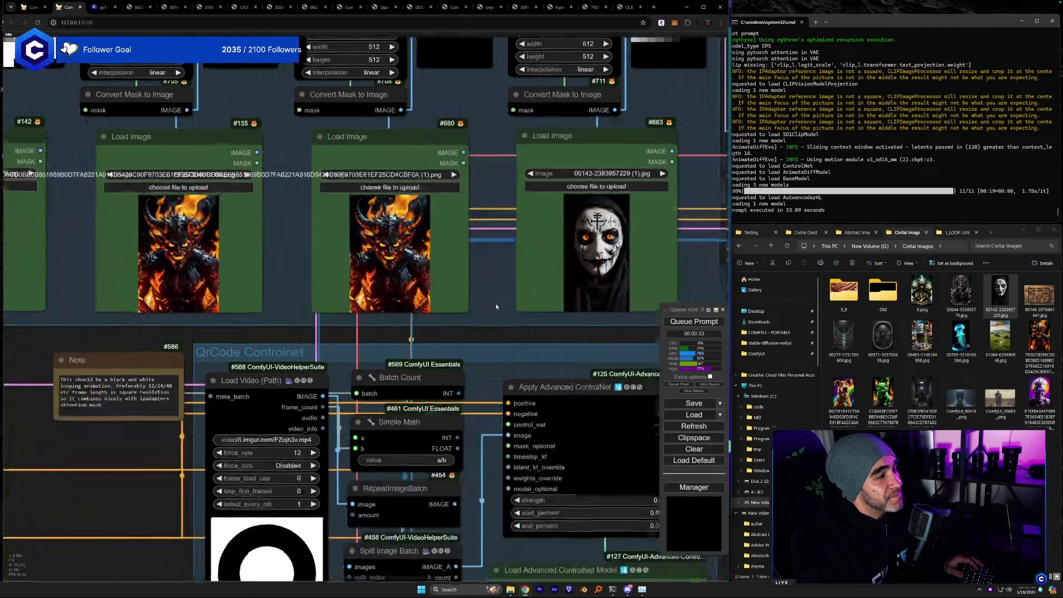
drag(312, 430, 194, 442)
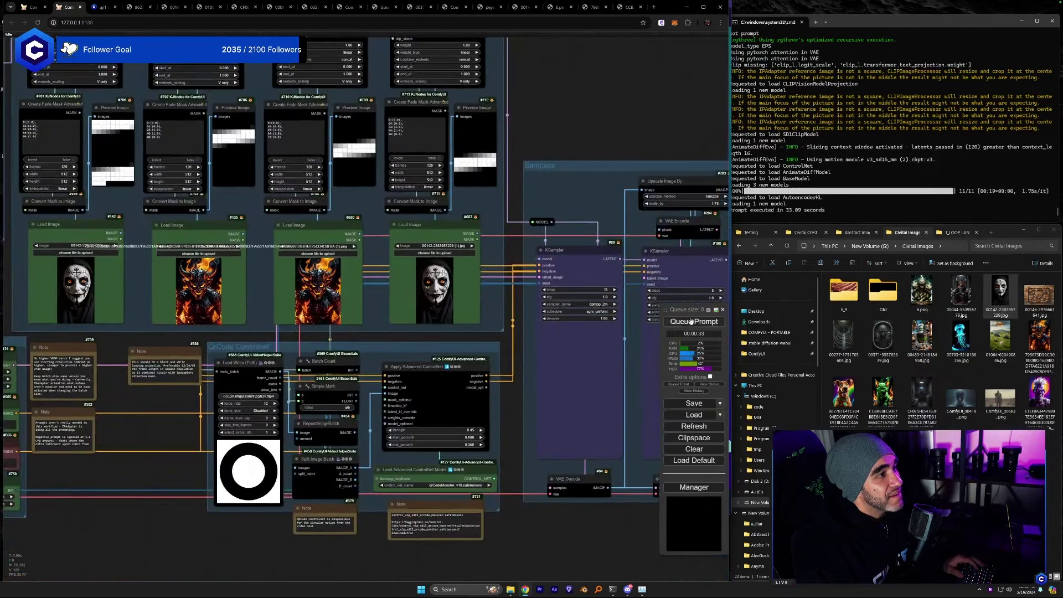
click(699, 322)
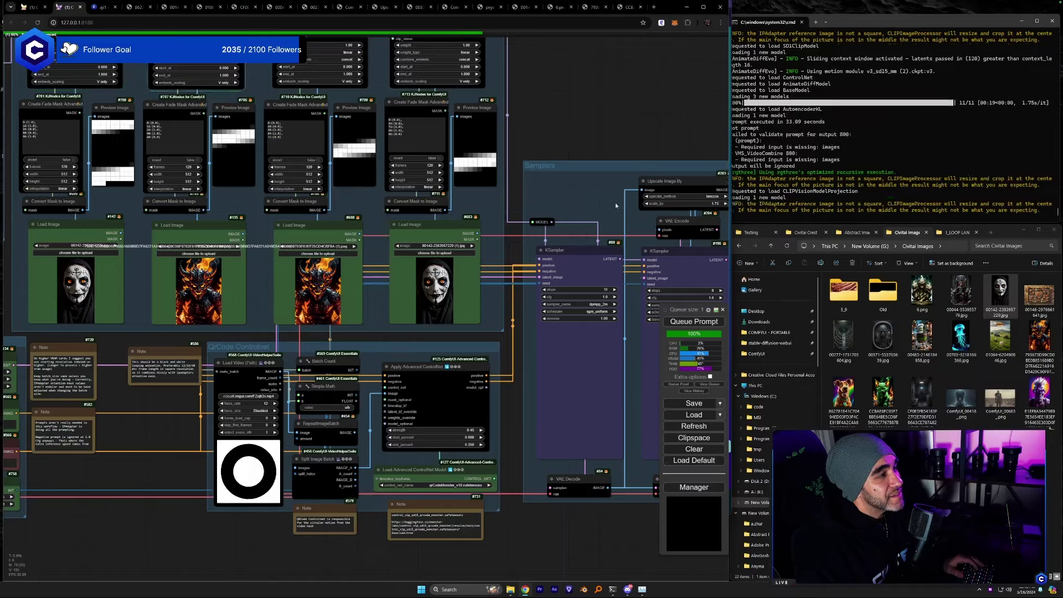
Delete the copied Video Combine node beside node #53.
drag(618, 207, 93, 197)
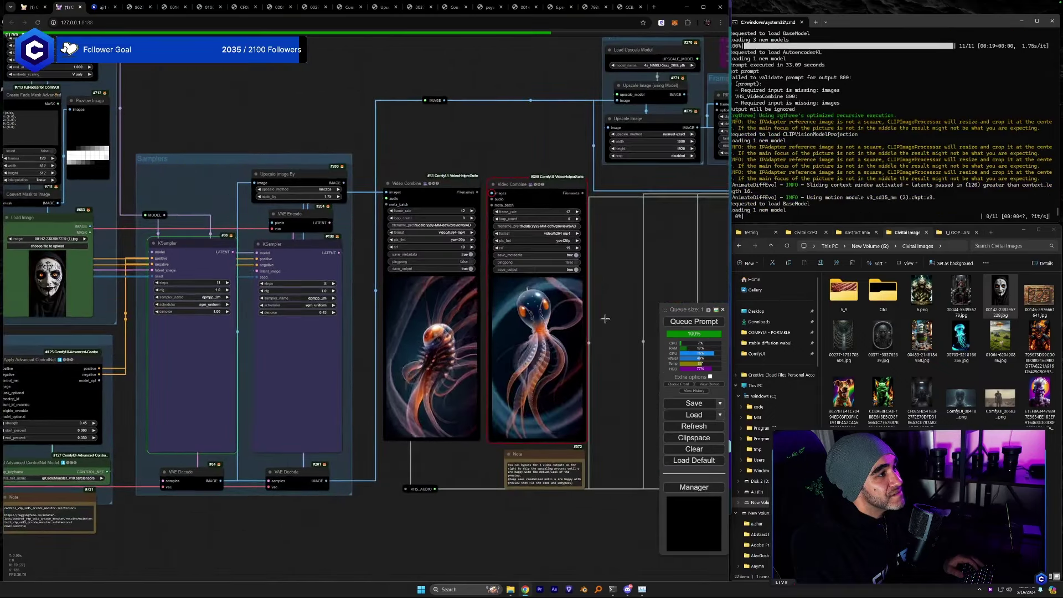
drag(614, 305, 547, 302)
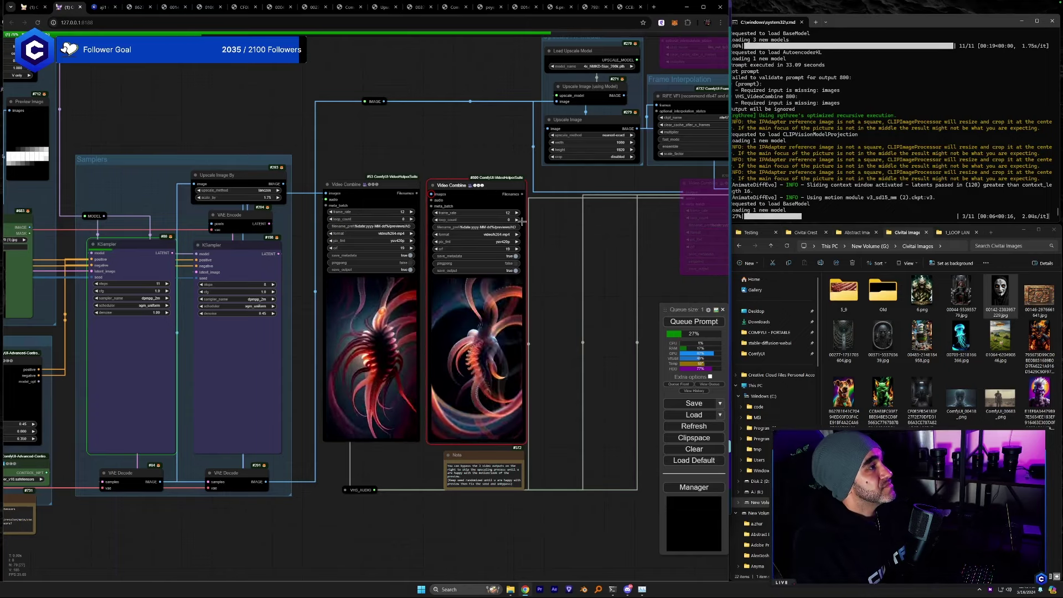
key(Delete)
scroll(479, 326, up, 2)
drag(479, 326, 614, 326)
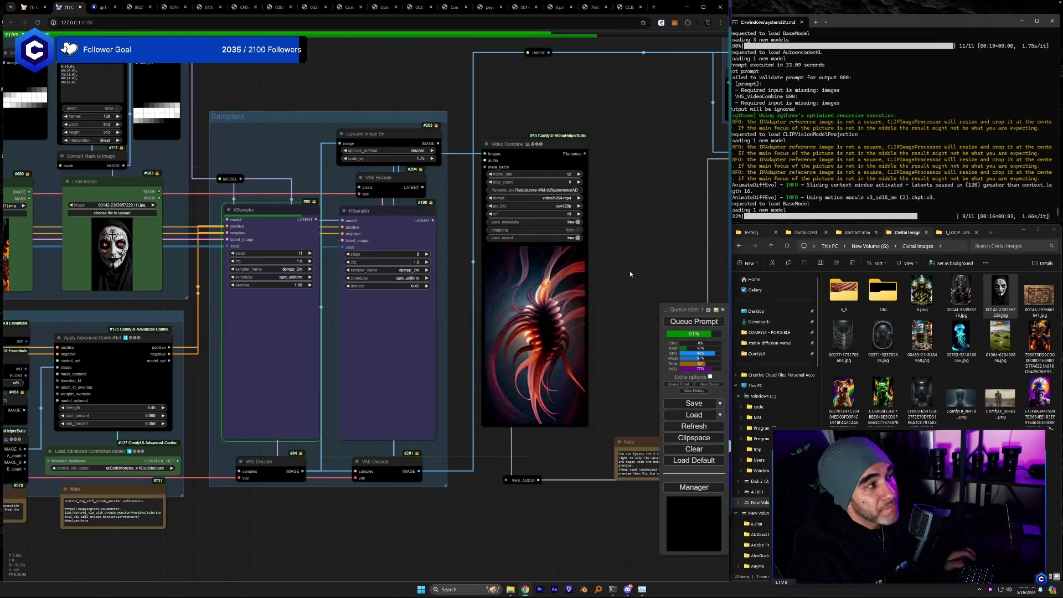
Examine the Upscale w/ Model, Frame Interpolation and Color Correct groups and their bypassed video outputs.
drag(360, 368, 277, 393)
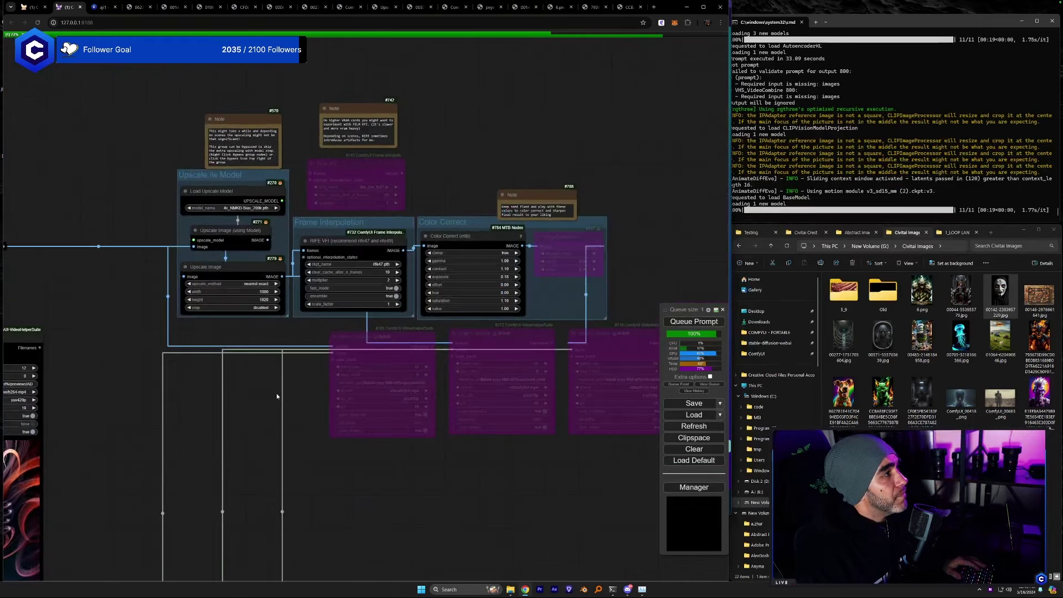
scroll(366, 404, up, 2)
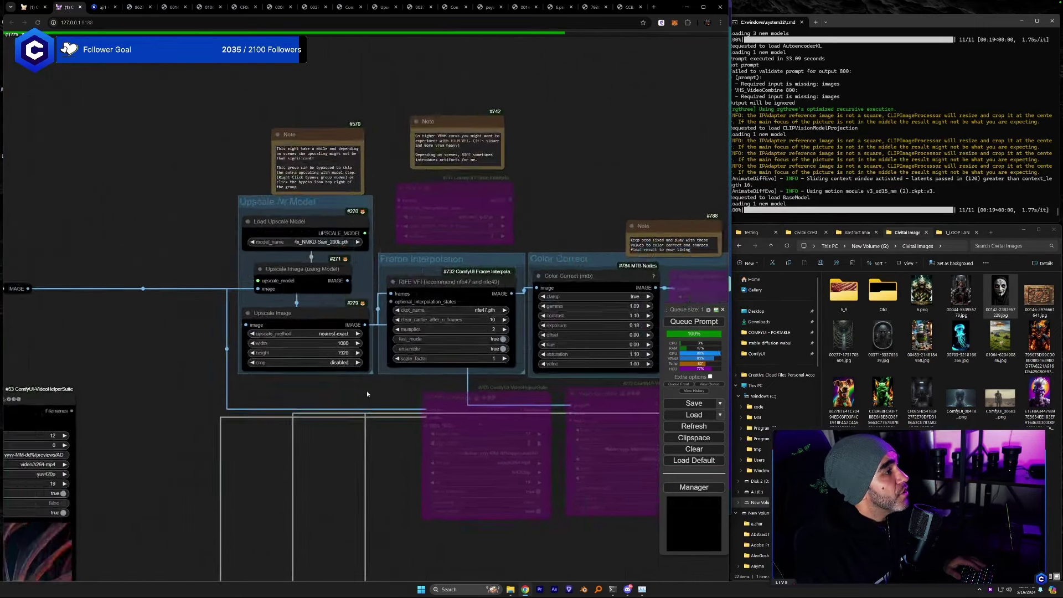
scroll(244, 397, down, 1)
drag(244, 397, 113, 393)
scroll(552, 322, up, 3)
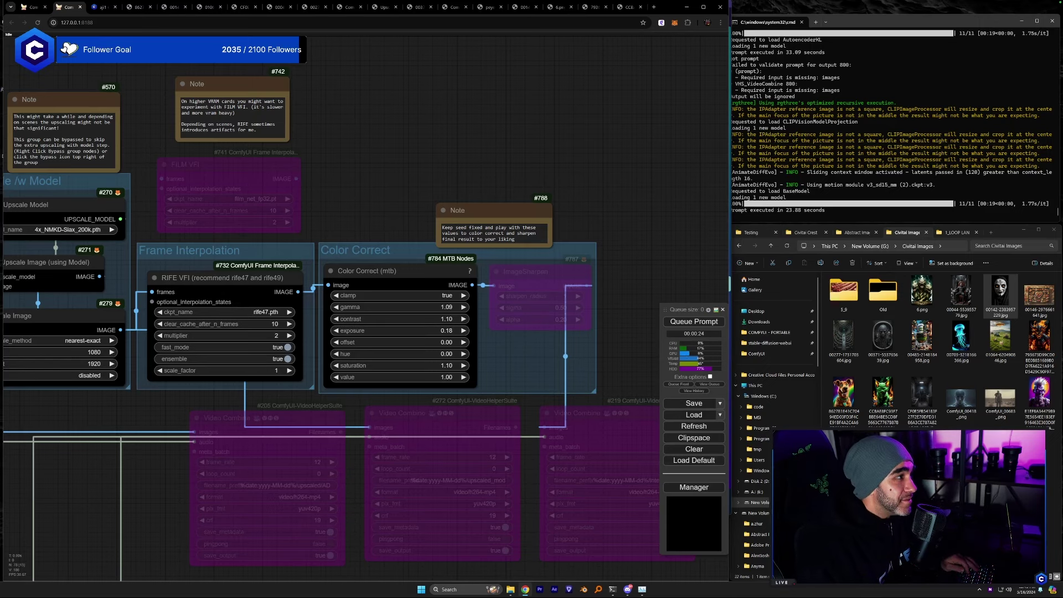
drag(381, 218, 462, 191)
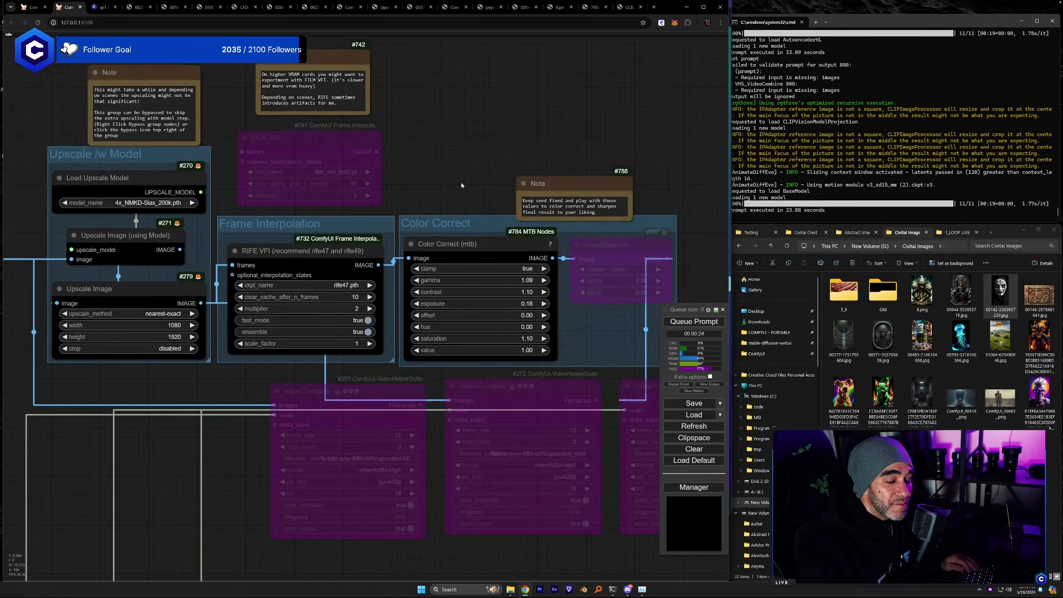
Inspect the face-to-demon morph preview in Video Combine node #53.
drag(168, 464, 194, 433)
scroll(346, 293, down, 8)
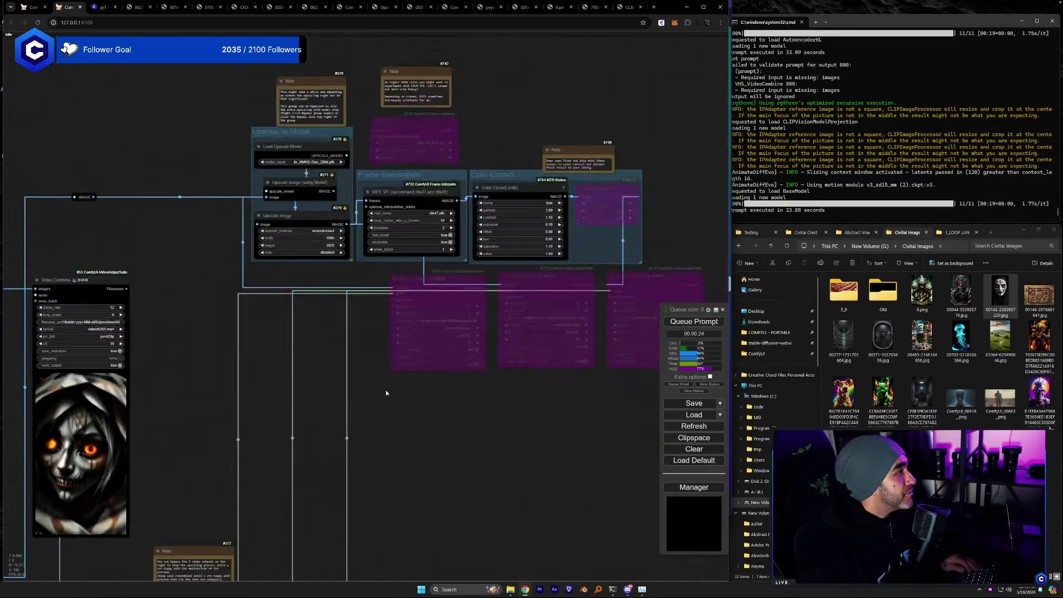
scroll(356, 379, up, 5)
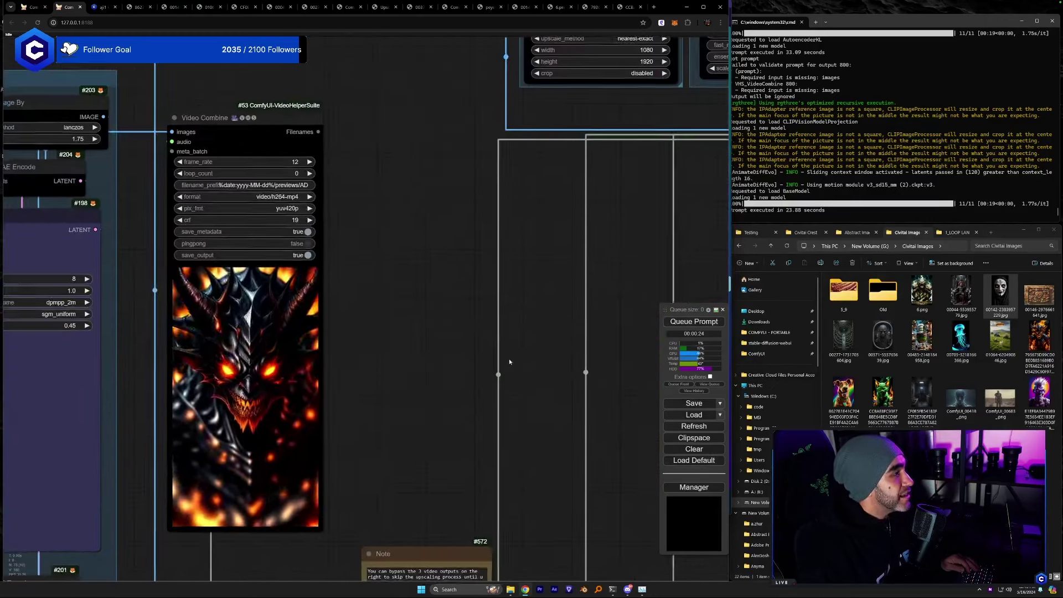
Examine the face-to-demon preview in Video Combine node #53 and the bypassed upscaling outputs.
drag(355, 380, 507, 350)
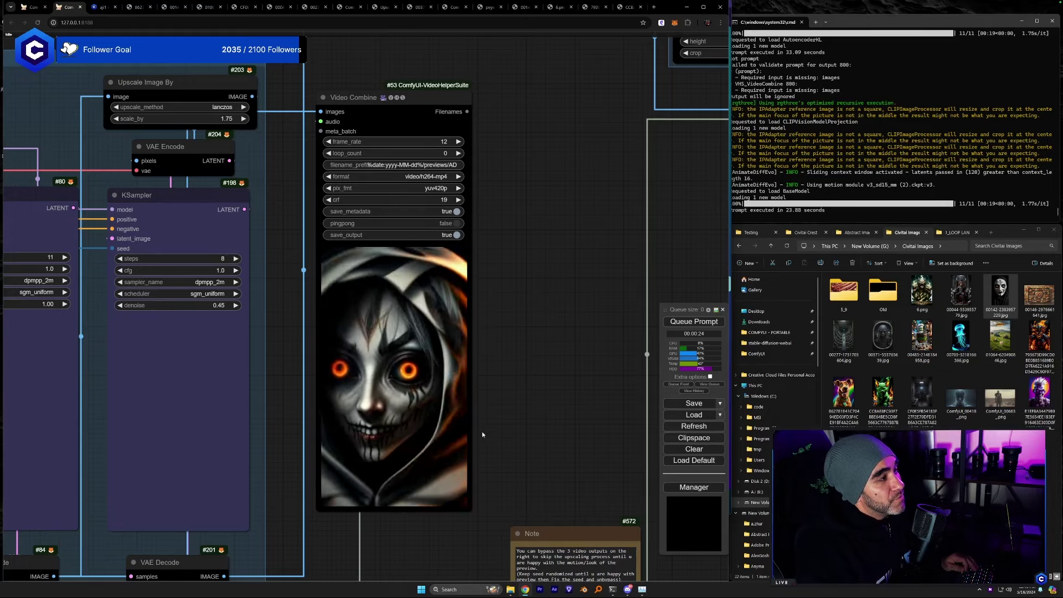
scroll(548, 263, down, 4)
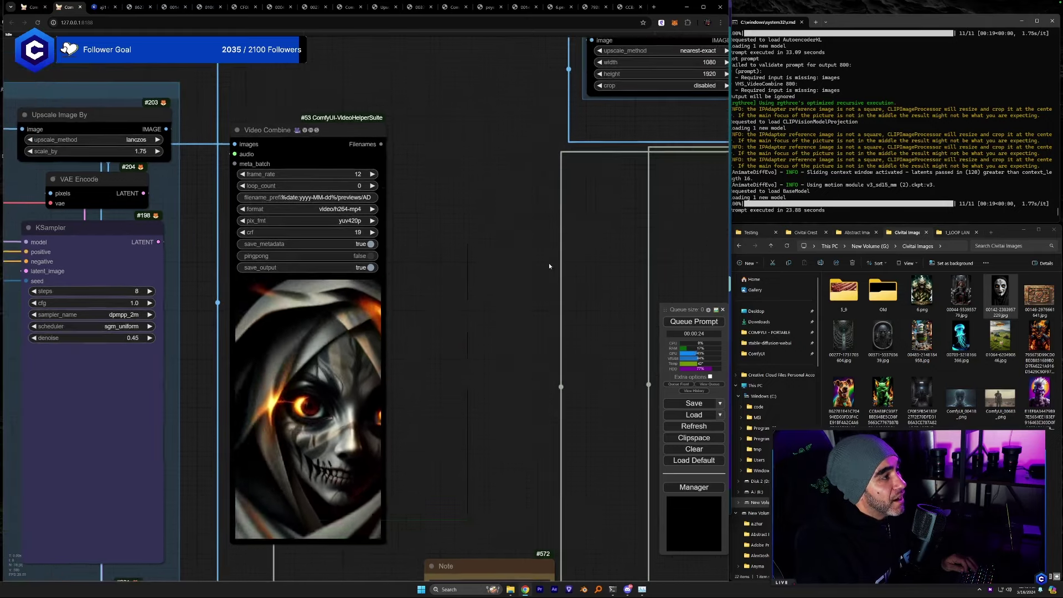
drag(512, 297, 316, 394)
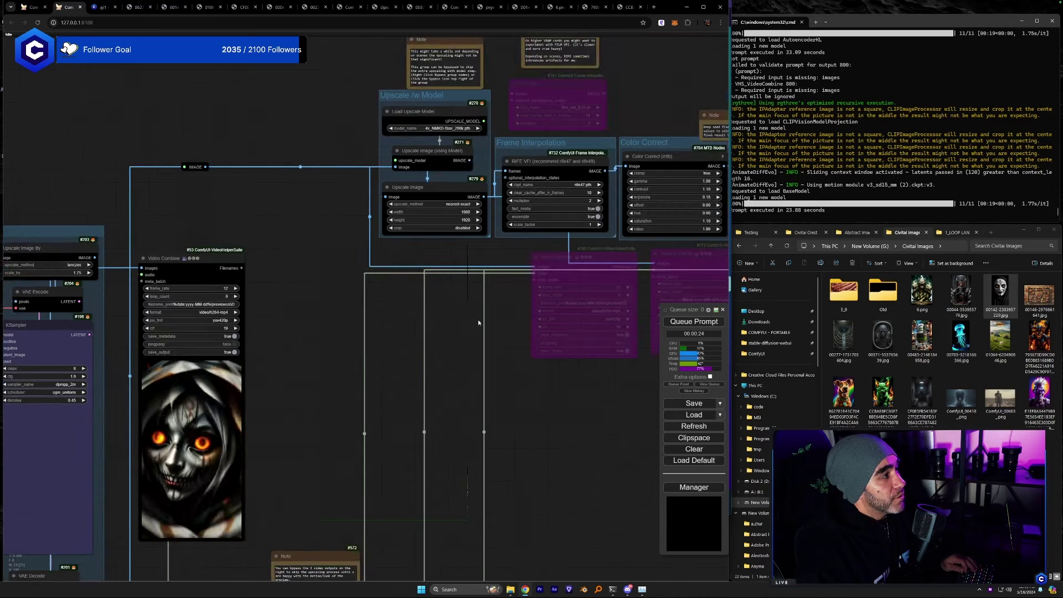
drag(458, 324, 357, 342)
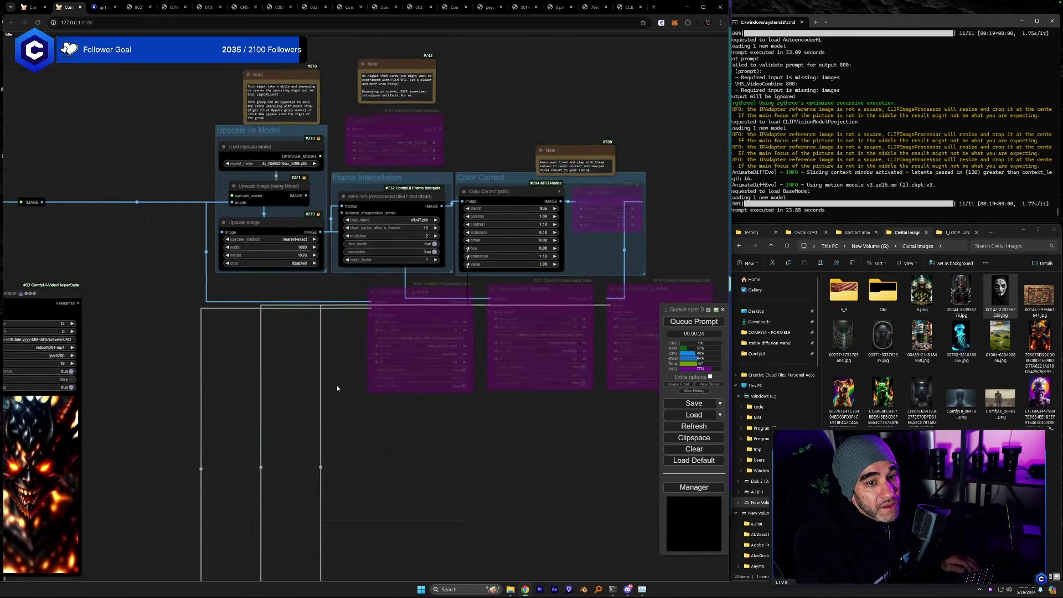
drag(337, 384, 258, 385)
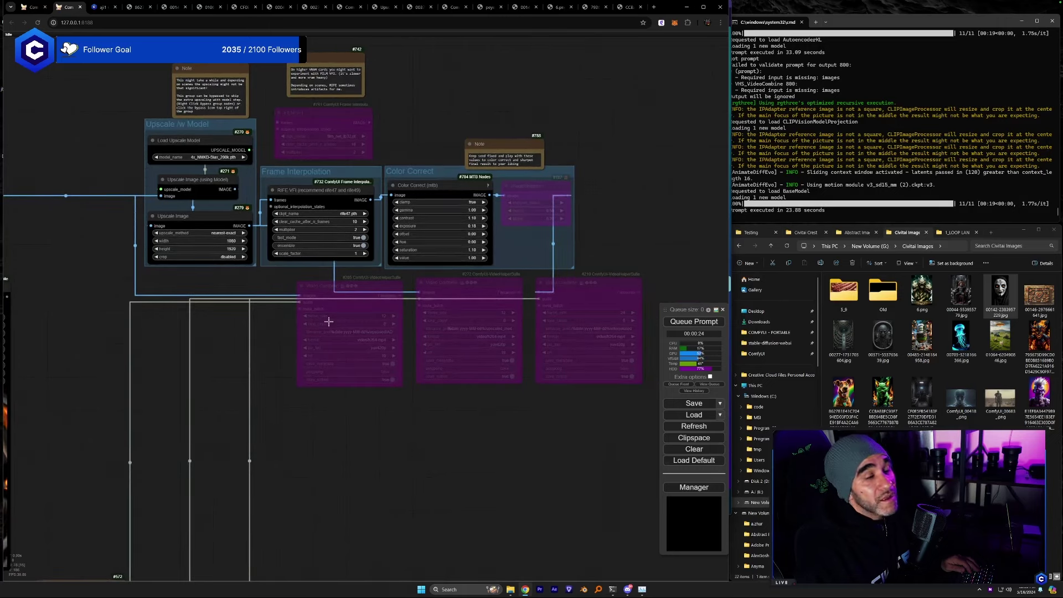
scroll(522, 266, up, 10)
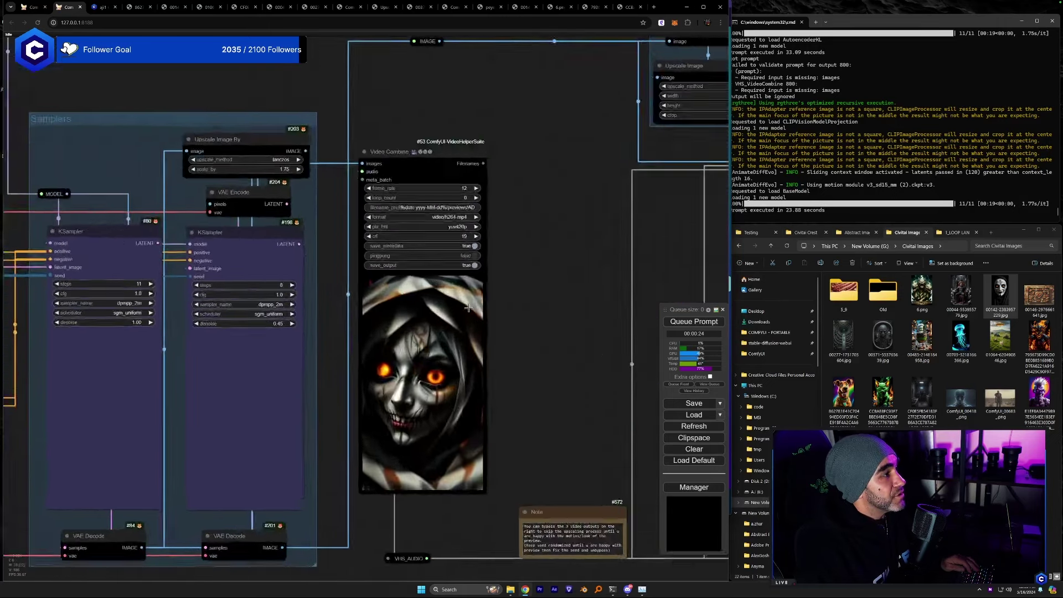
drag(525, 395, 563, 317)
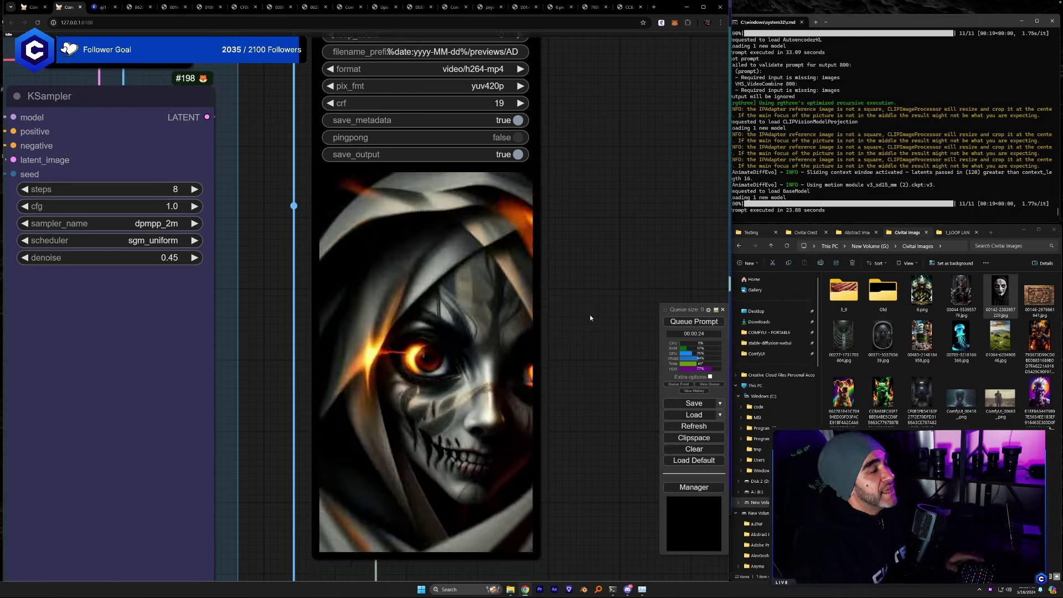
scroll(589, 314, down, 2)
scroll(590, 314, down, 2)
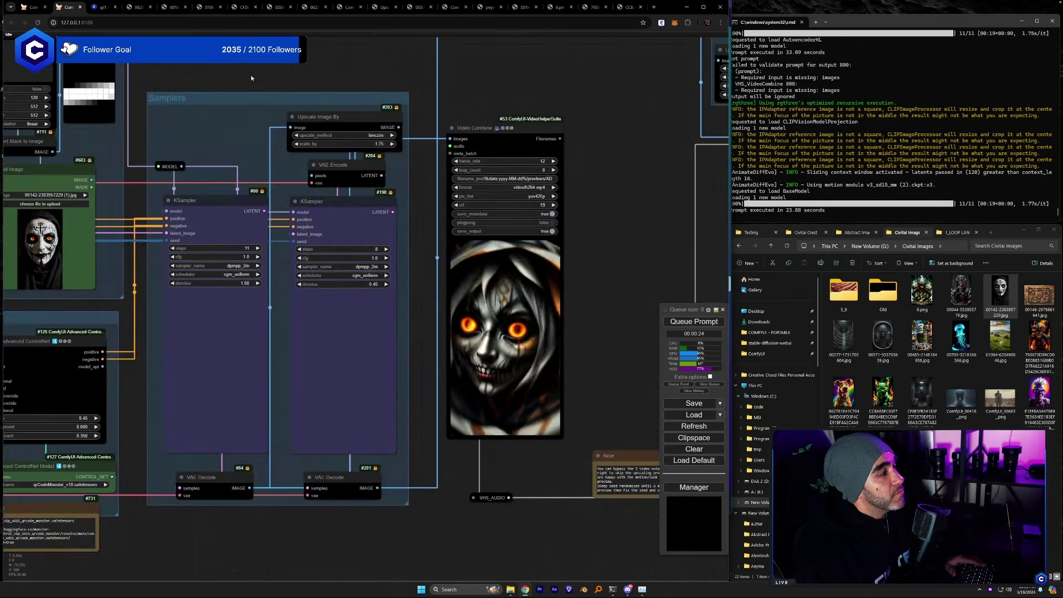
Queue the workflow to render a morph from the green creature and strawberry cat images.
key(1)
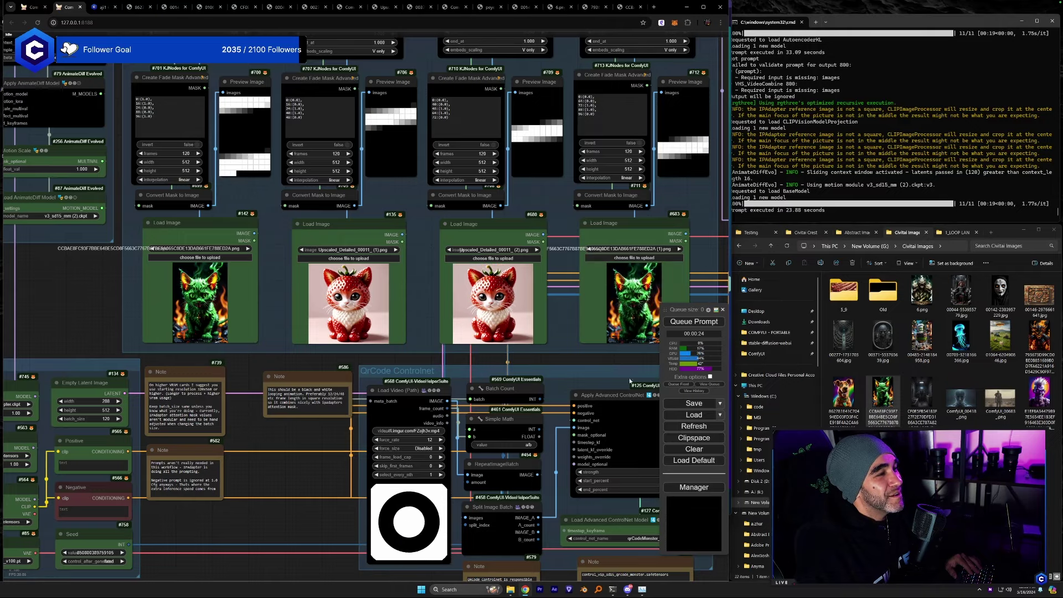
drag(563, 319, 255, 272)
click(696, 325)
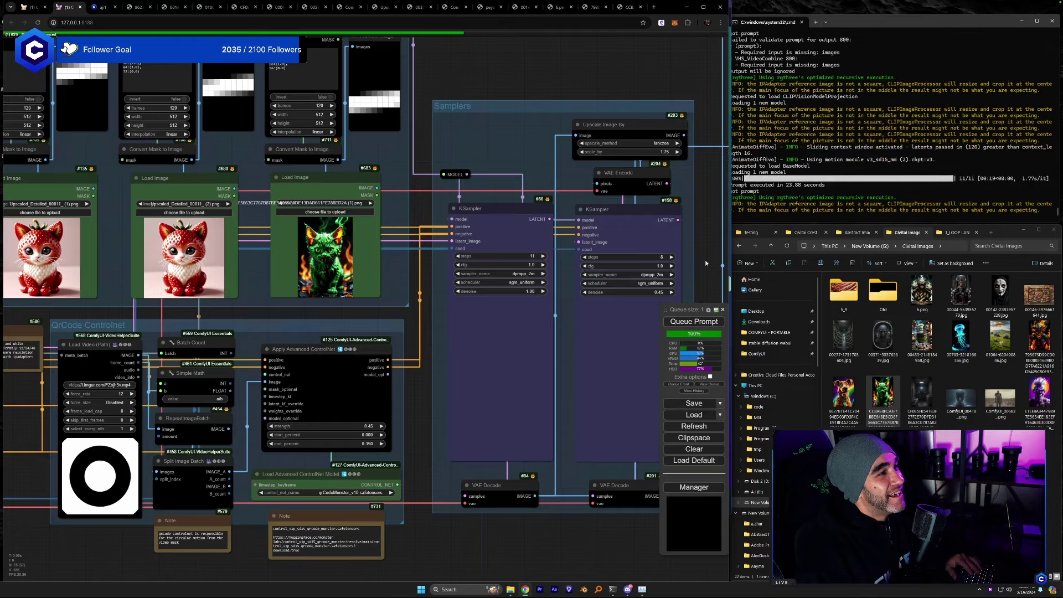
Duplicate Video Combine node #53 with its face-to-demon preview and place the copy beside the original.
drag(705, 261, 222, 271)
drag(346, 153, 471, 153)
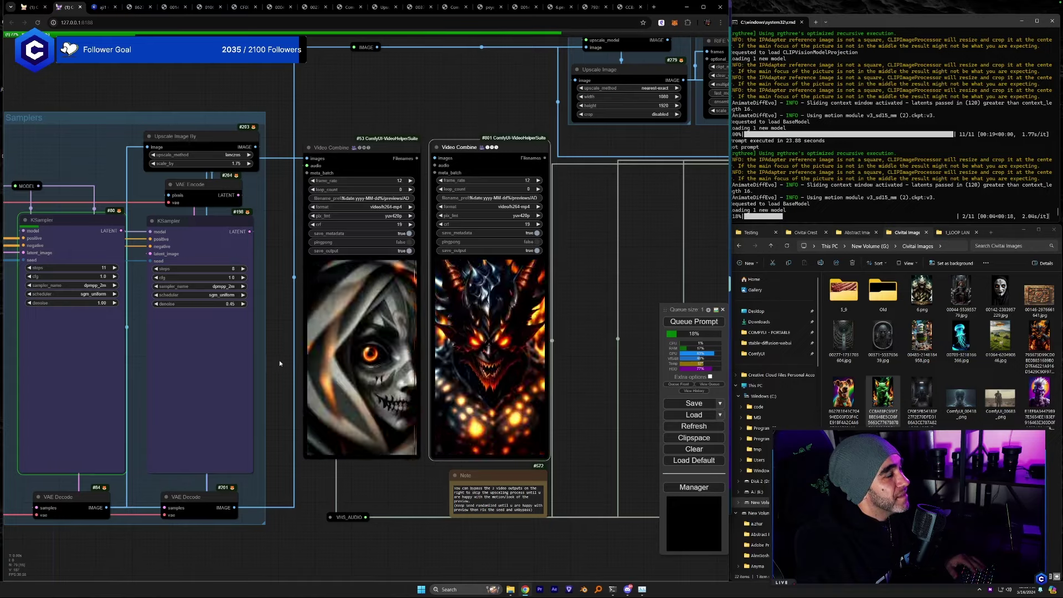
Review the Settings, QrCode Controlnet and Samplers groups during the render and compare the two Video Combine previews.
drag(279, 359, 935, 403)
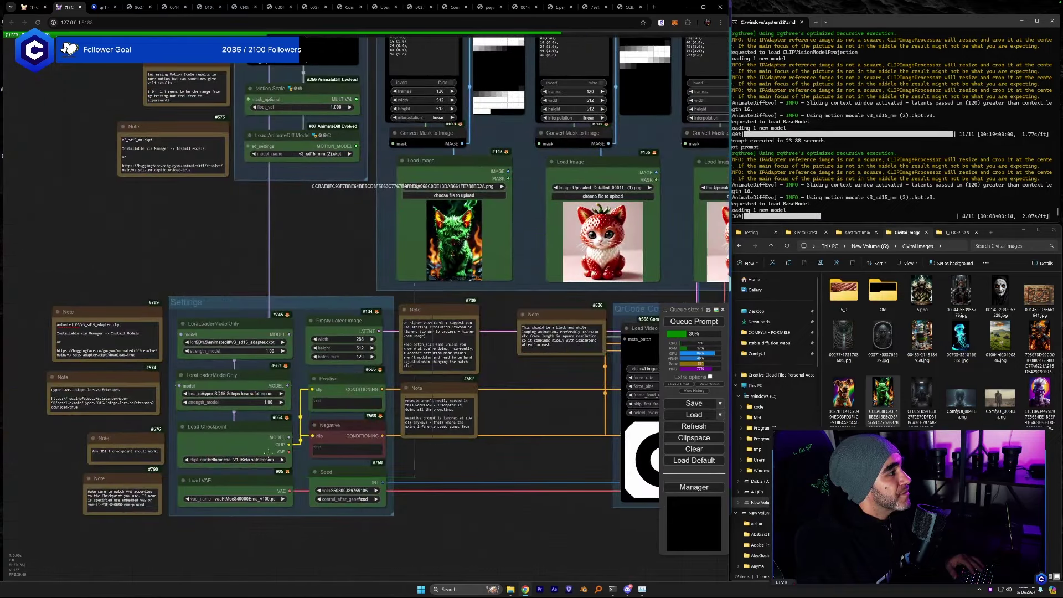
drag(529, 458, 5, 444)
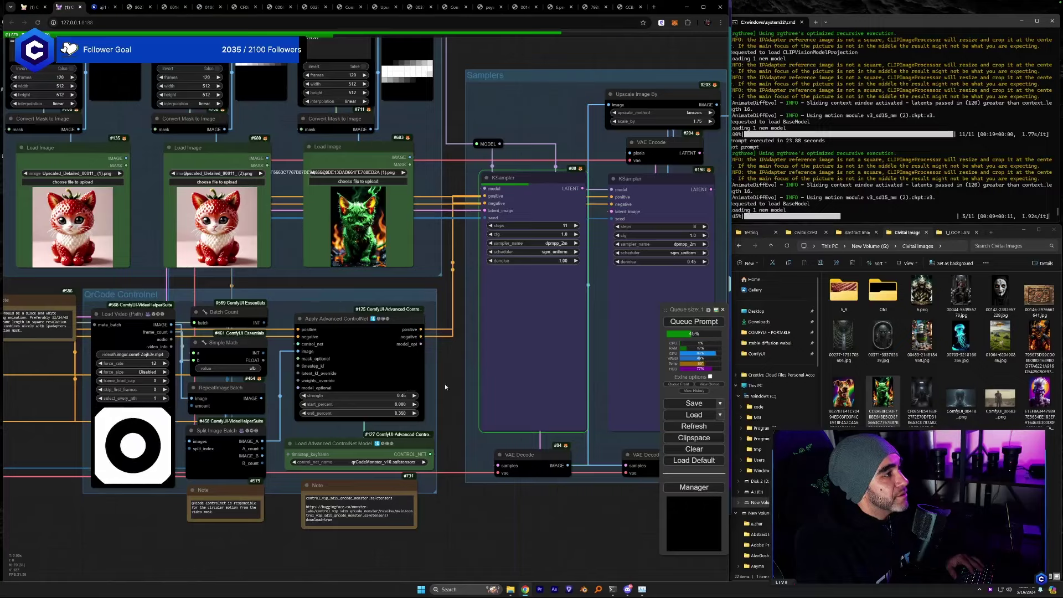
drag(444, 386, 93, 389)
drag(534, 289, 475, 288)
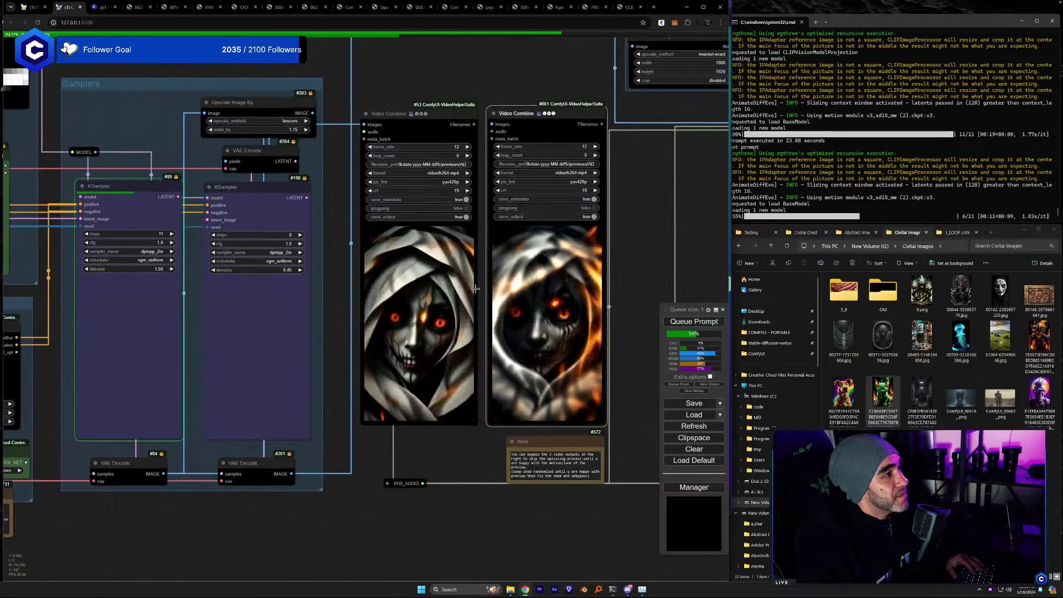
scroll(475, 288, up, 3)
scroll(397, 527, up, 1)
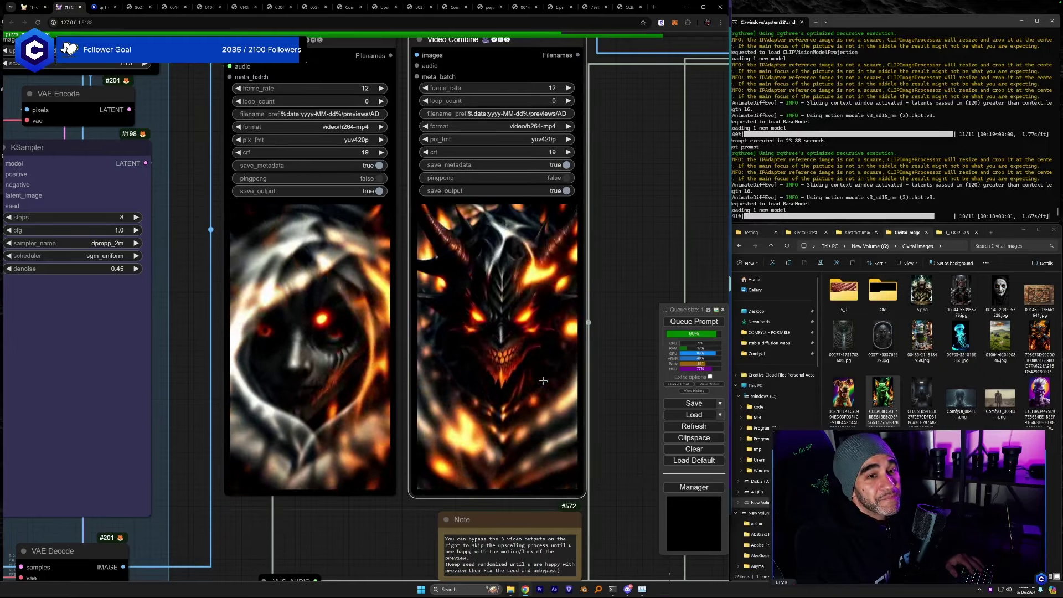
scroll(420, 390, down, 2)
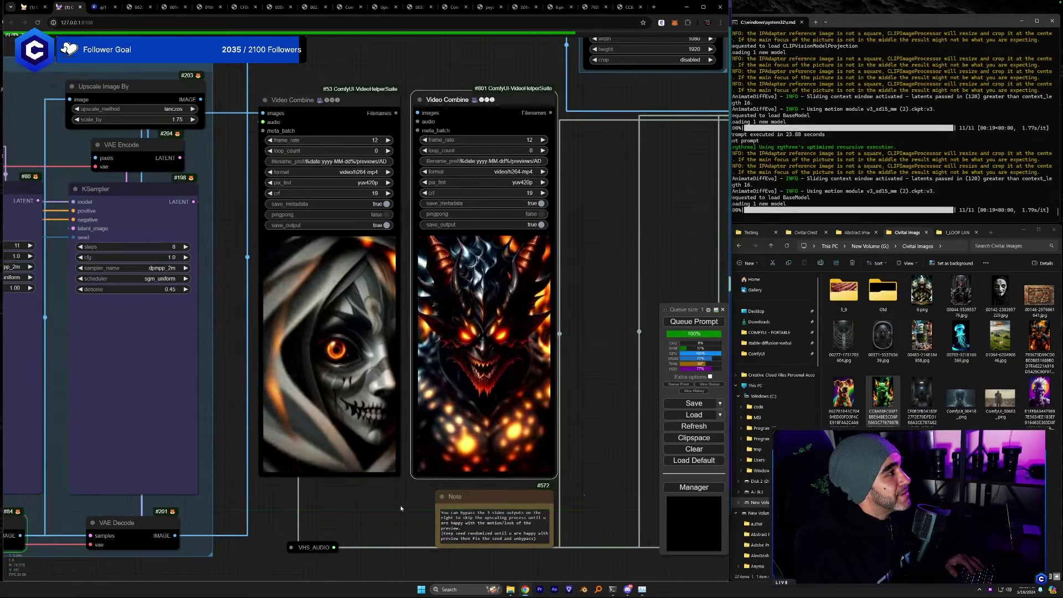
drag(370, 501, 386, 523)
scroll(409, 515, up, 3)
scroll(391, 516, up, 1)
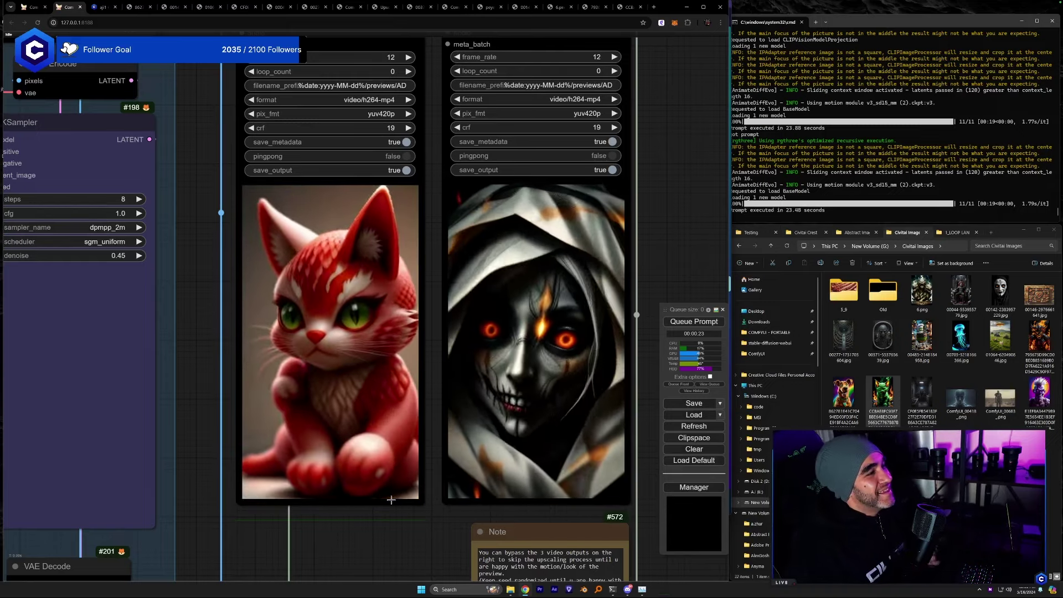
Turn off bypass on Video Combine nodes #205, #272 and #219 beneath the Frame Interpolation and Color Correct groups.
drag(662, 235, 355, 398)
scroll(374, 308, down, 4)
scroll(396, 481, up, 4)
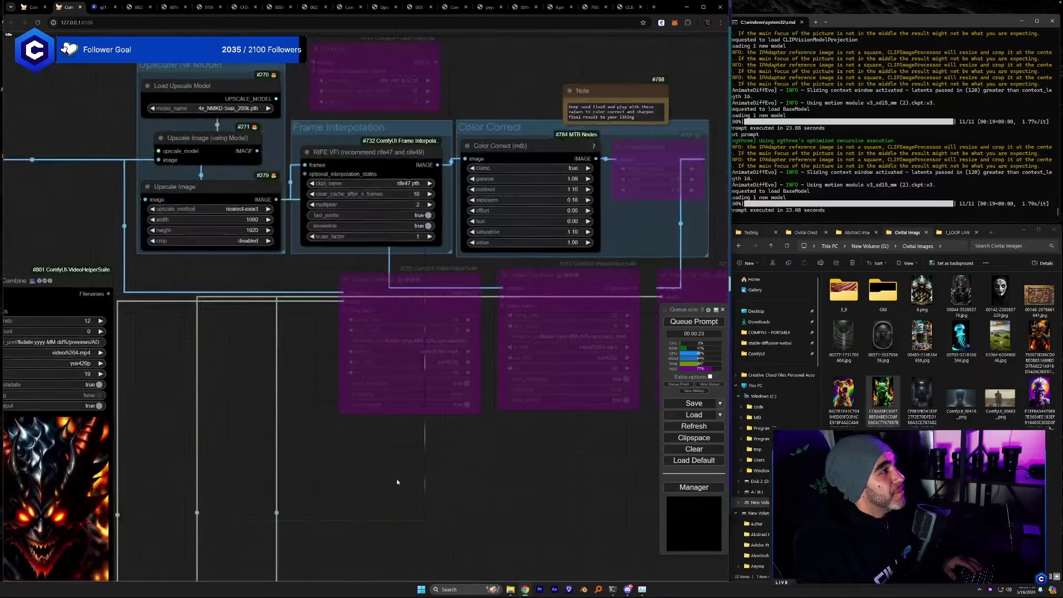
drag(397, 482, 307, 516)
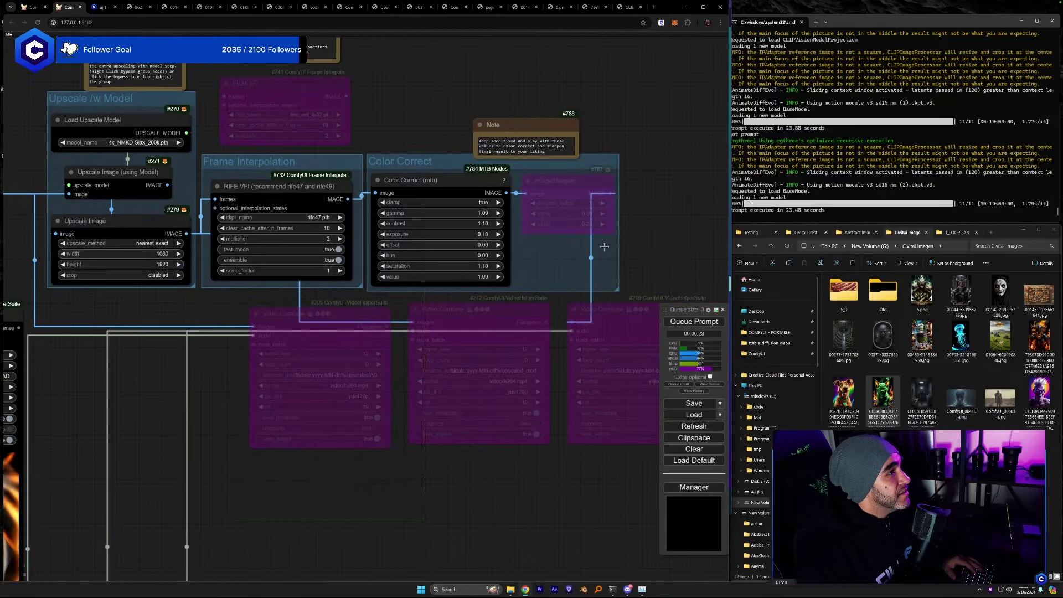
right_click(320, 321)
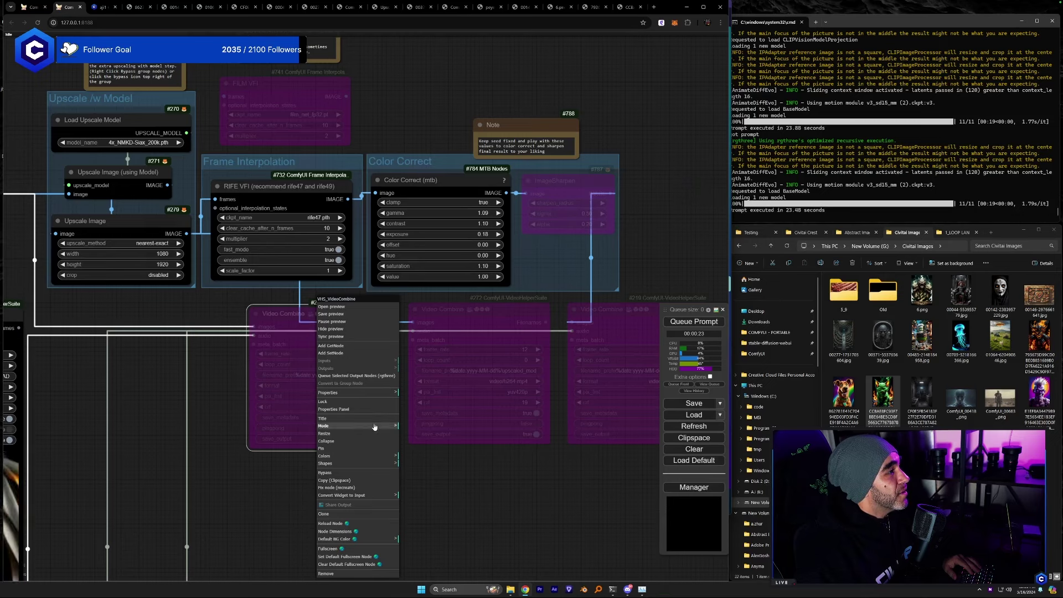
click(366, 472)
right_click(482, 305)
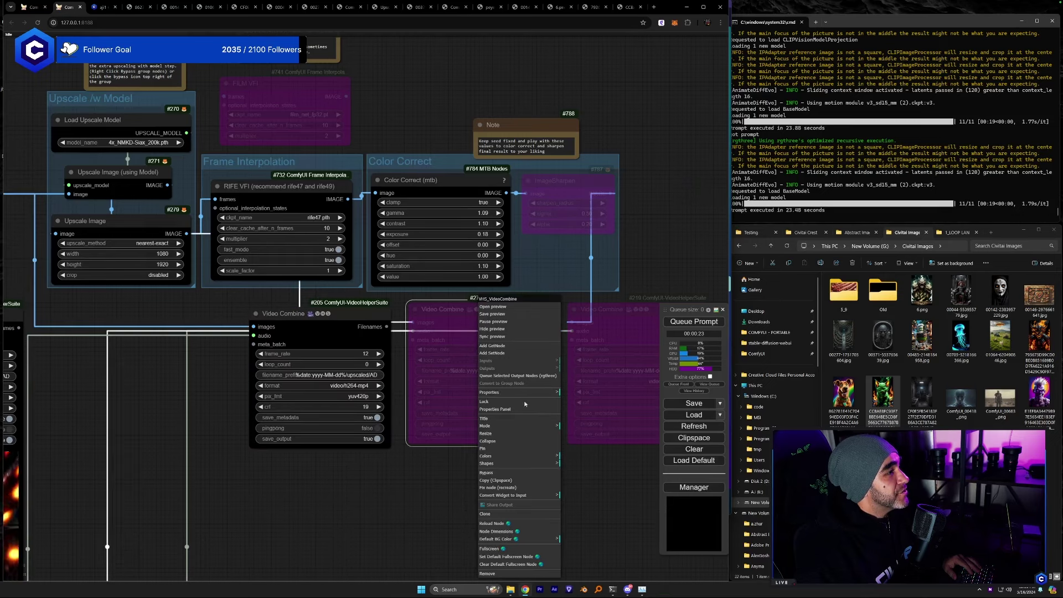
click(527, 473)
right_click(606, 303)
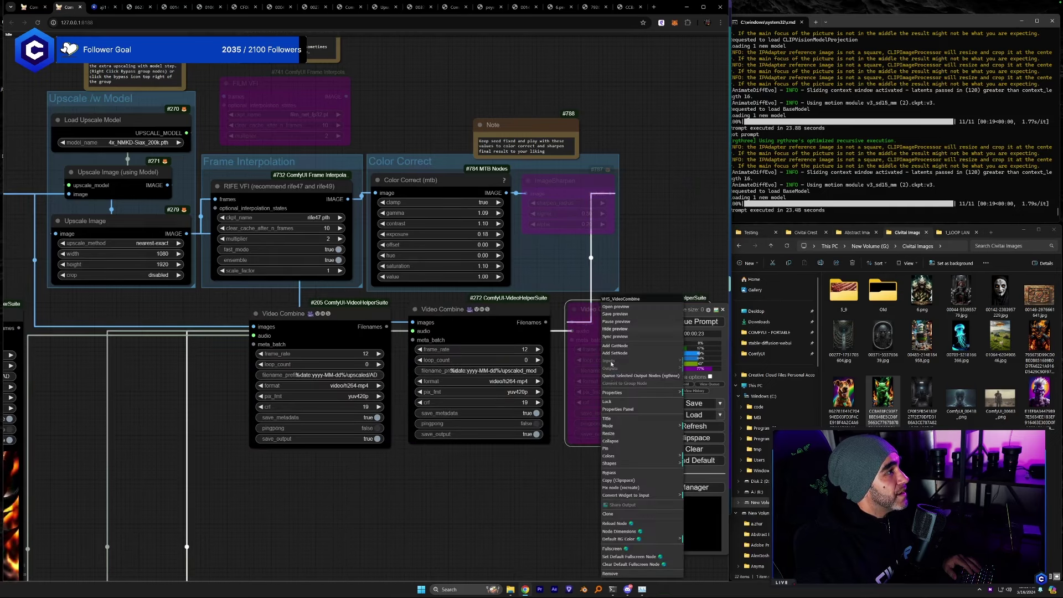
click(619, 472)
Examine the Upscale Image, RIFE VFI and Color Correct settings feeding the three video outputs.
scroll(175, 334, down, 5)
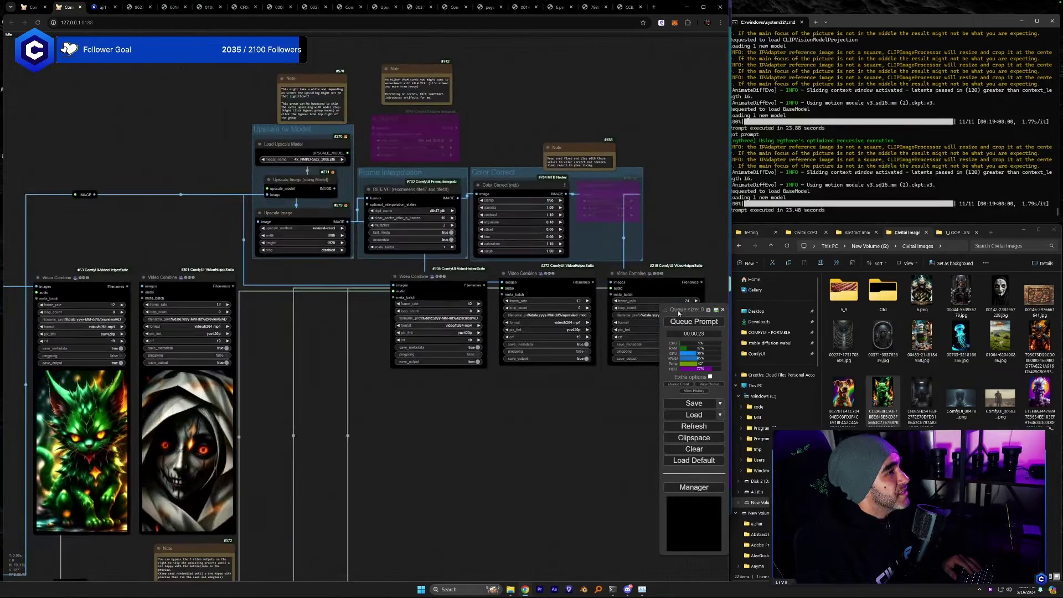
mouse_move(435, 129)
mouse_down()
mouse_move(470, 120)
mouse_move(318, 132)
mouse_move(437, 126)
mouse_up()
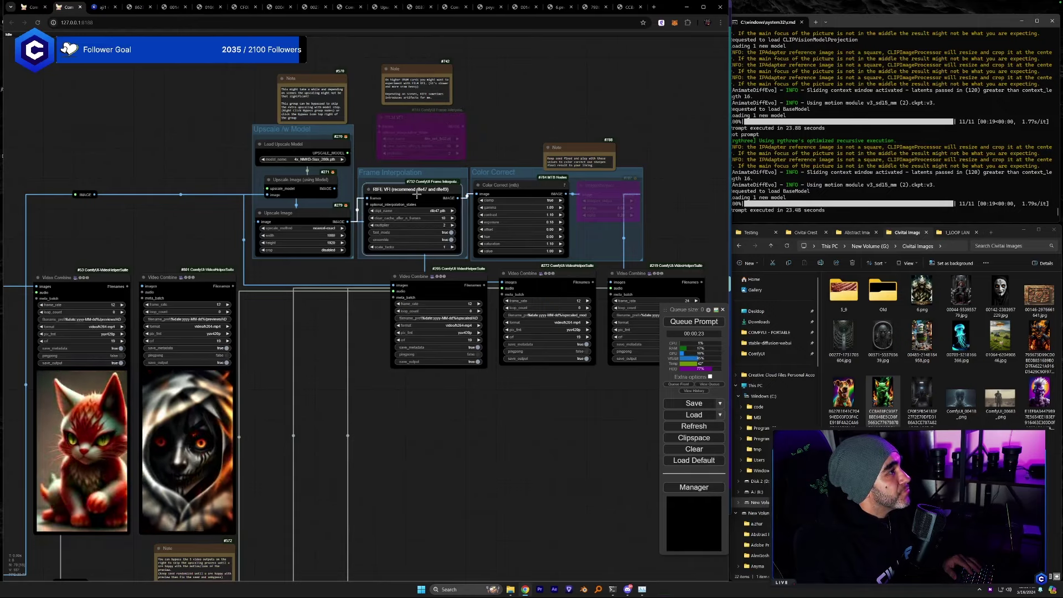
scroll(342, 235, up, 3)
scroll(343, 235, up, 5)
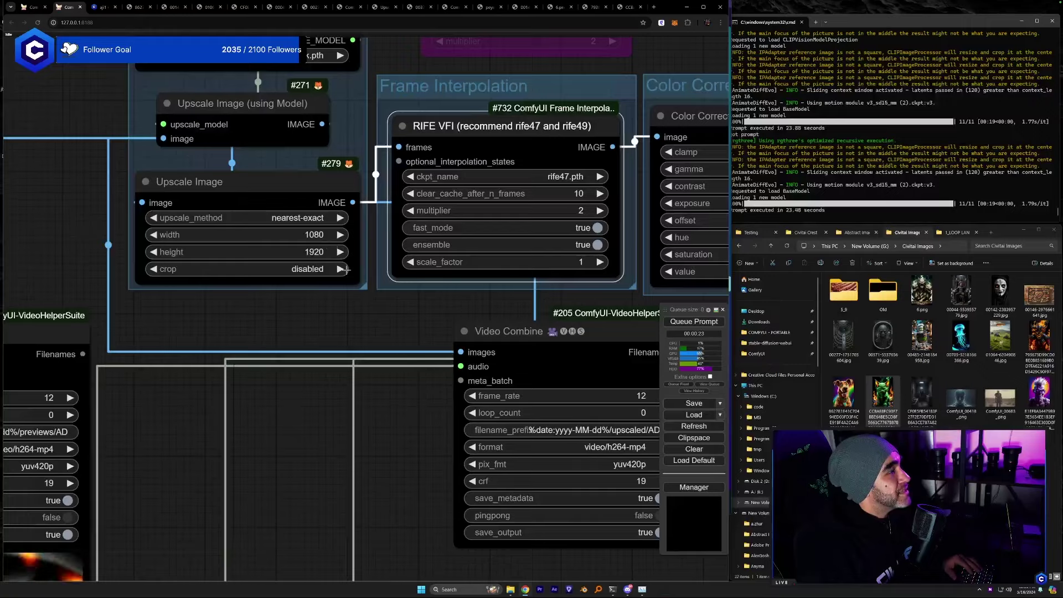
scroll(346, 270, down, 4)
drag(351, 295, 228, 305)
drag(585, 253, 529, 222)
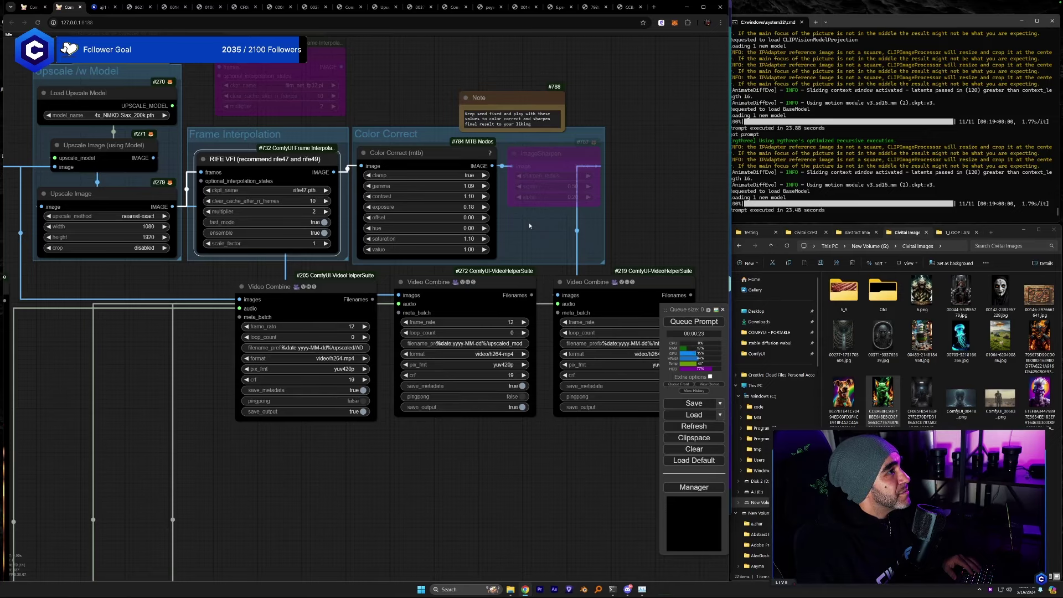
click(682, 322)
scroll(407, 383, down, 3)
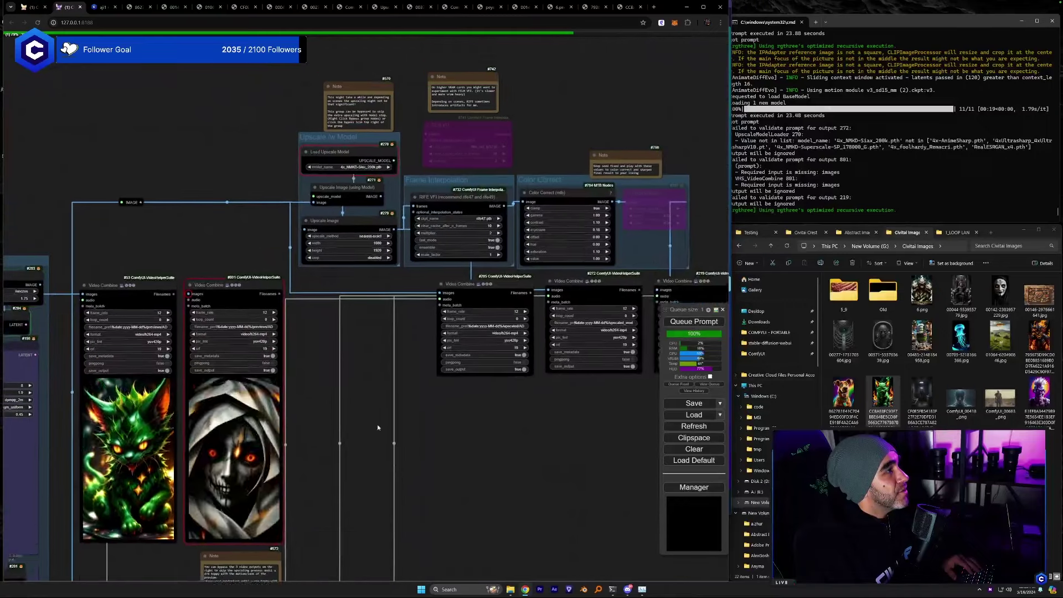
drag(376, 426, 382, 475)
click(709, 383)
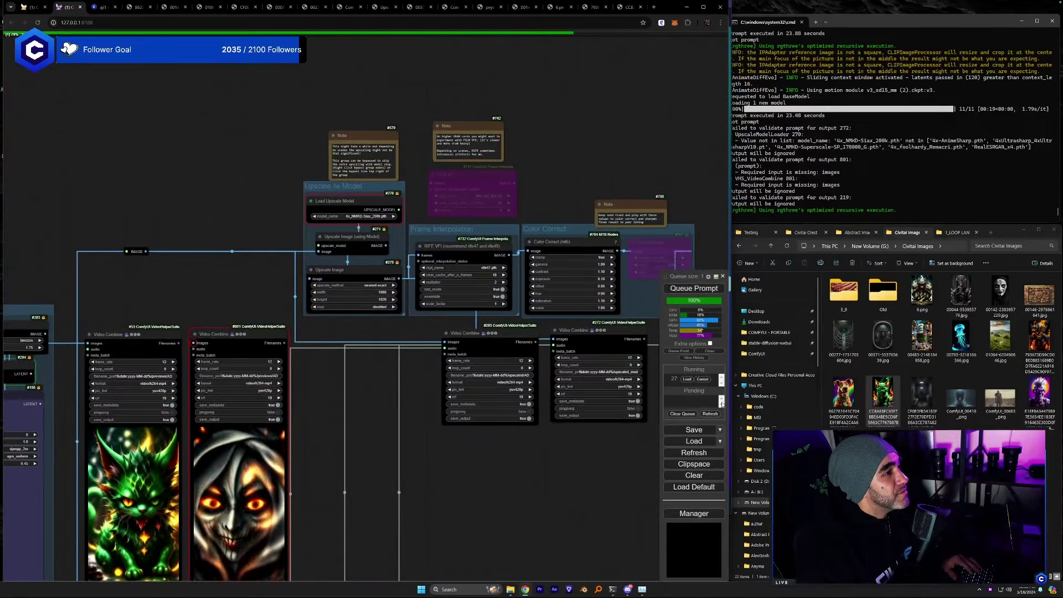
click(703, 380)
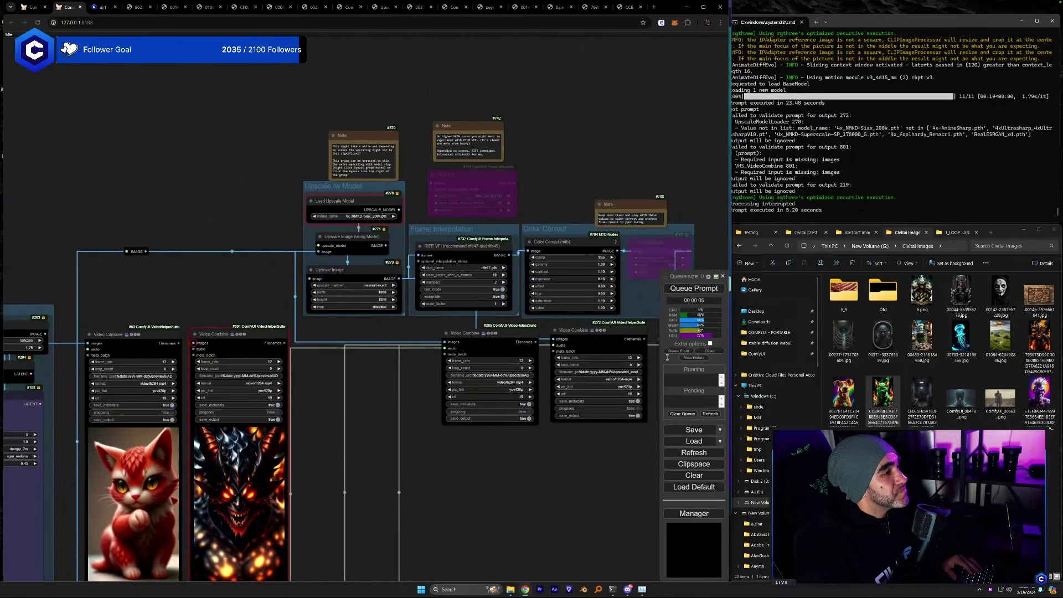
Set the Load Upscale Model node to 4xUltrasharp_4xUltrasharpV10.pt and queue the workflow for the upscaled cat-creature morph.
click(351, 216)
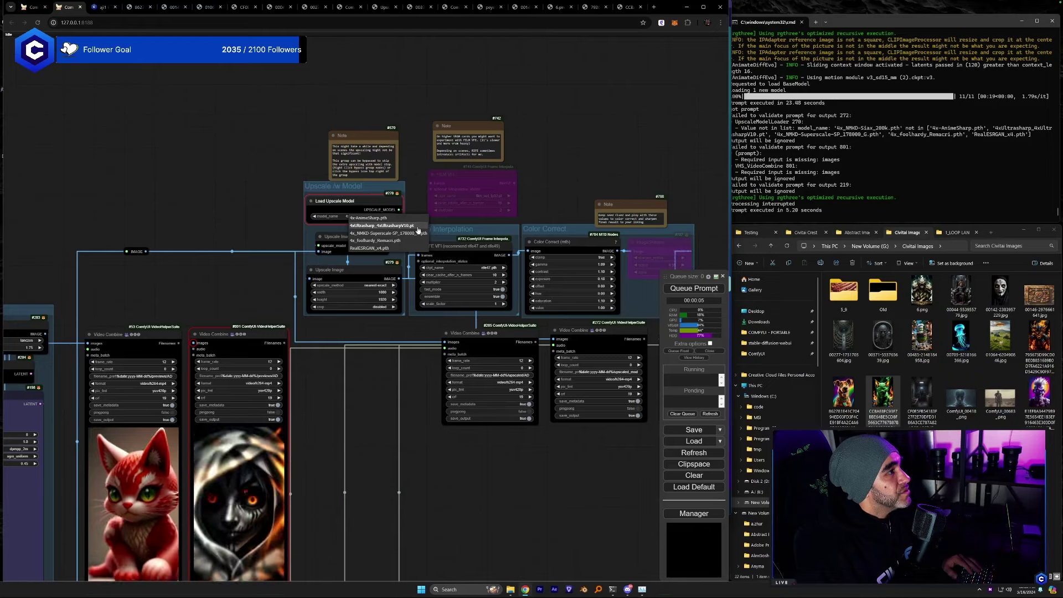
click(406, 226)
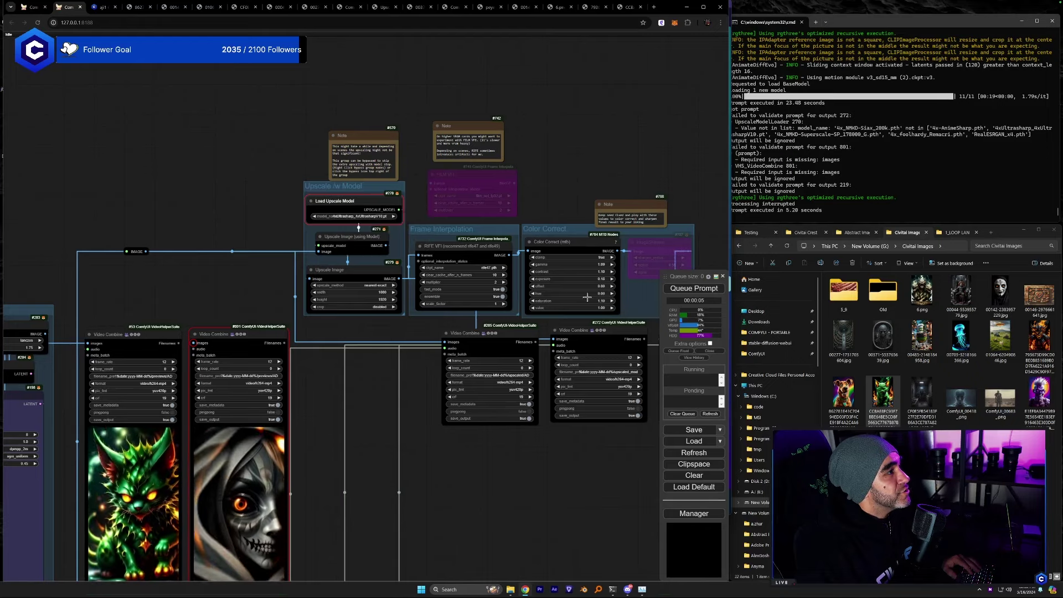
click(676, 291)
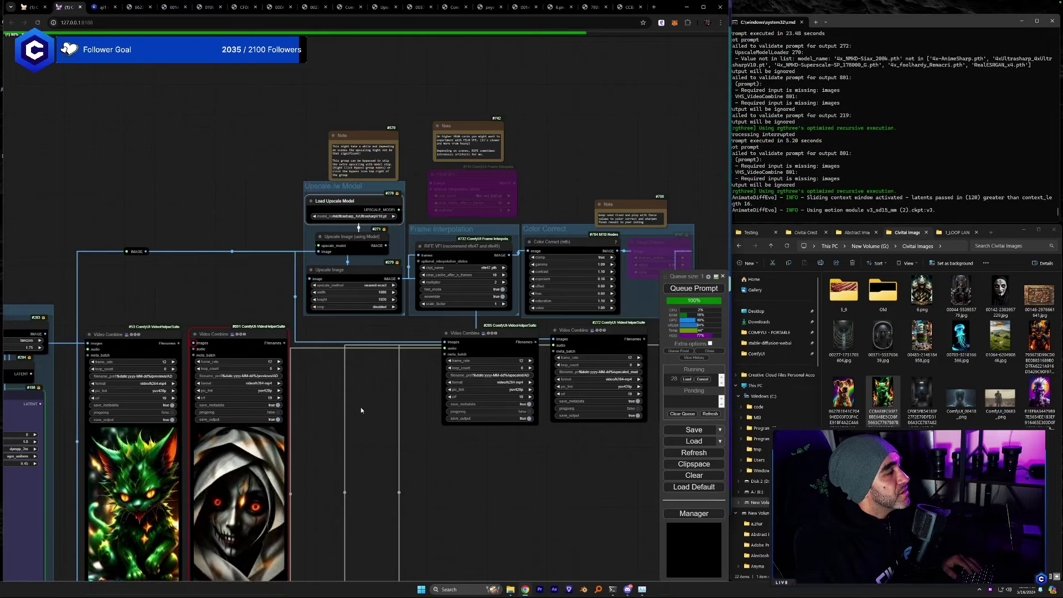
drag(419, 392, 432, 383)
drag(374, 400, 596, 313)
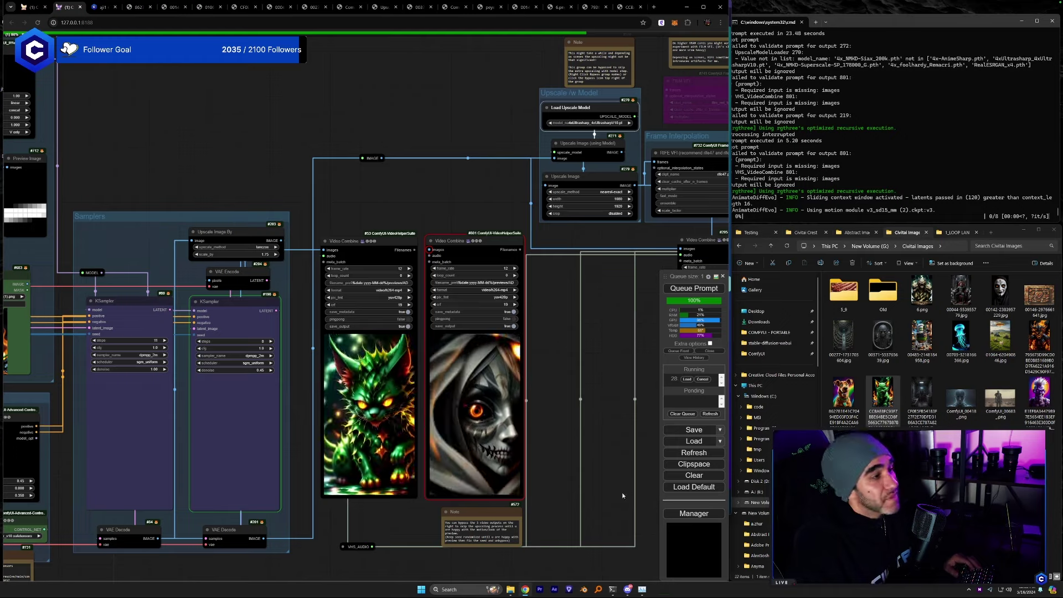
Bring up Task Manager's GPU performance view and place its window beneath the console to monitor the render.
click(890, 8)
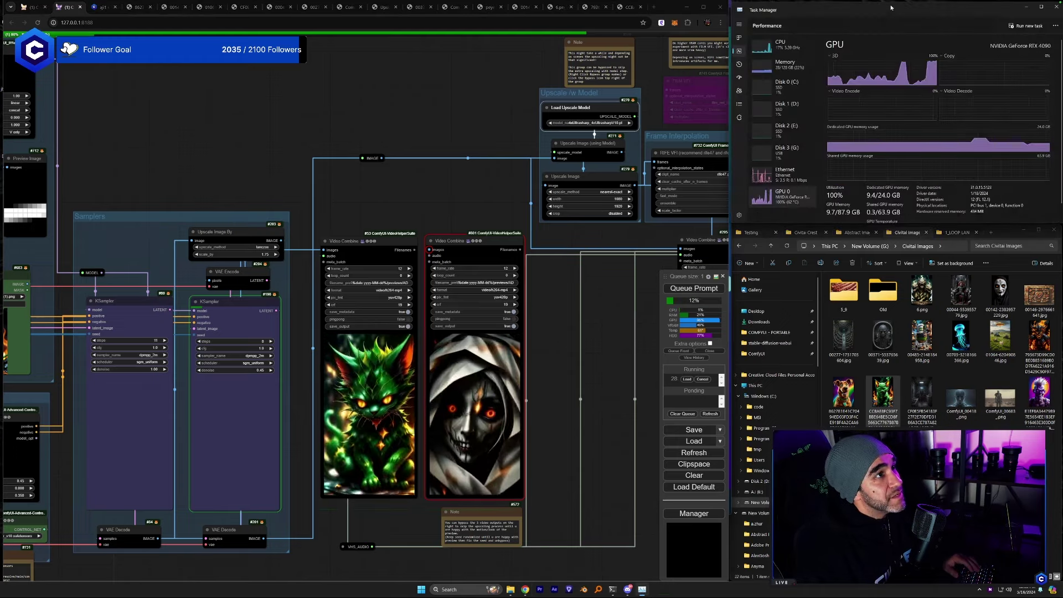
drag(890, 8, 892, 228)
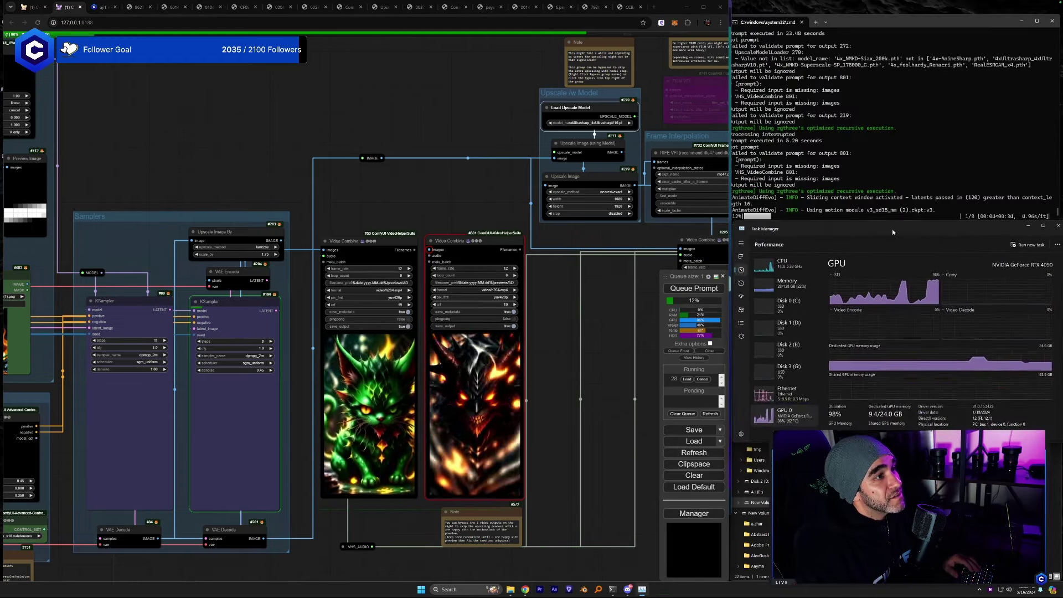
Follow the running render from the second KSampler through the upscale group to the preview in Video Combine #205.
drag(622, 327, 545, 327)
drag(857, 232, 855, 236)
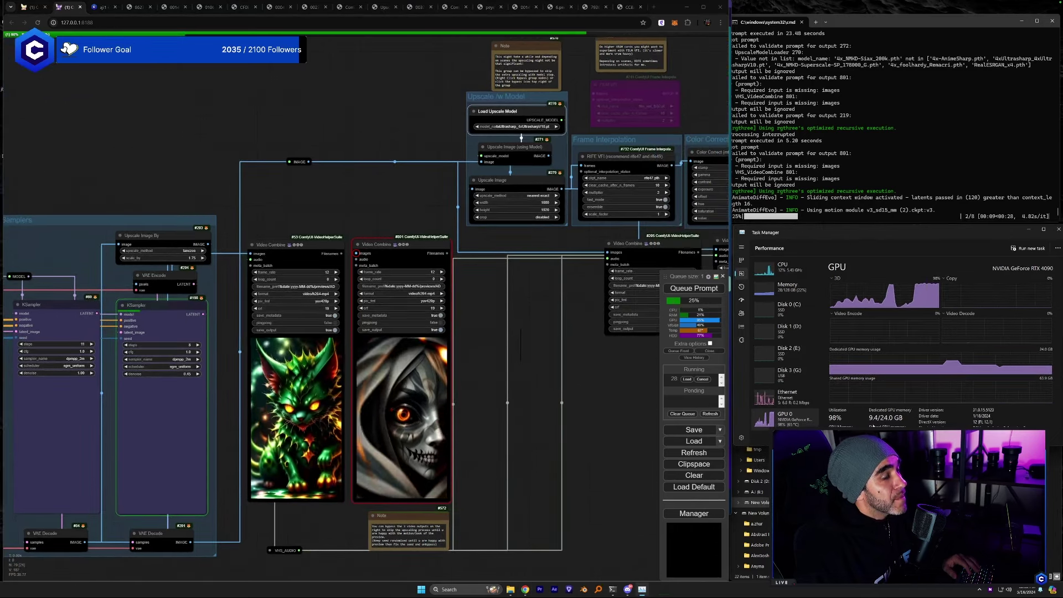
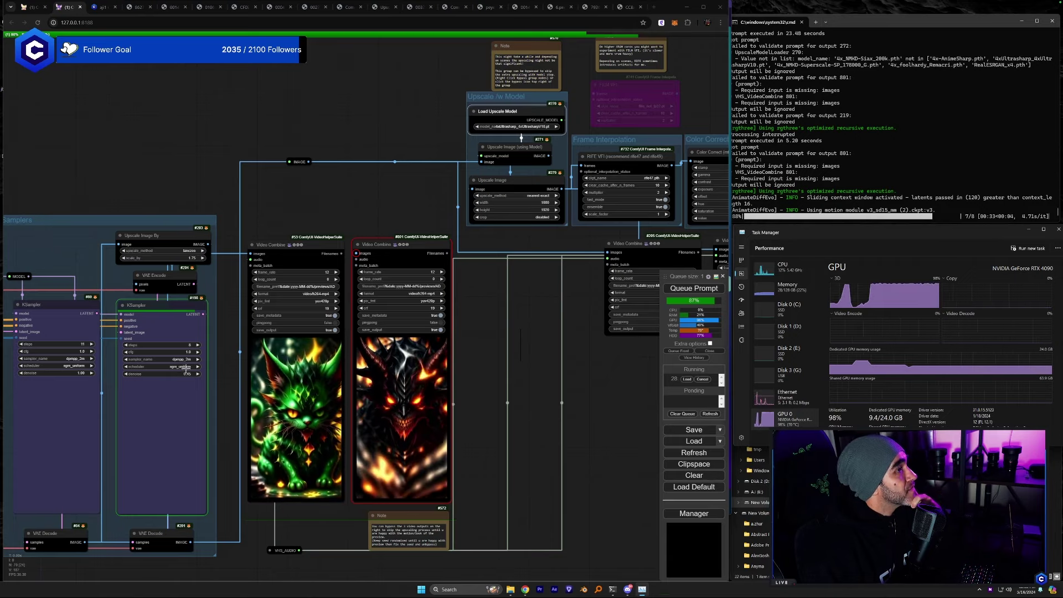
drag(552, 362, 391, 350)
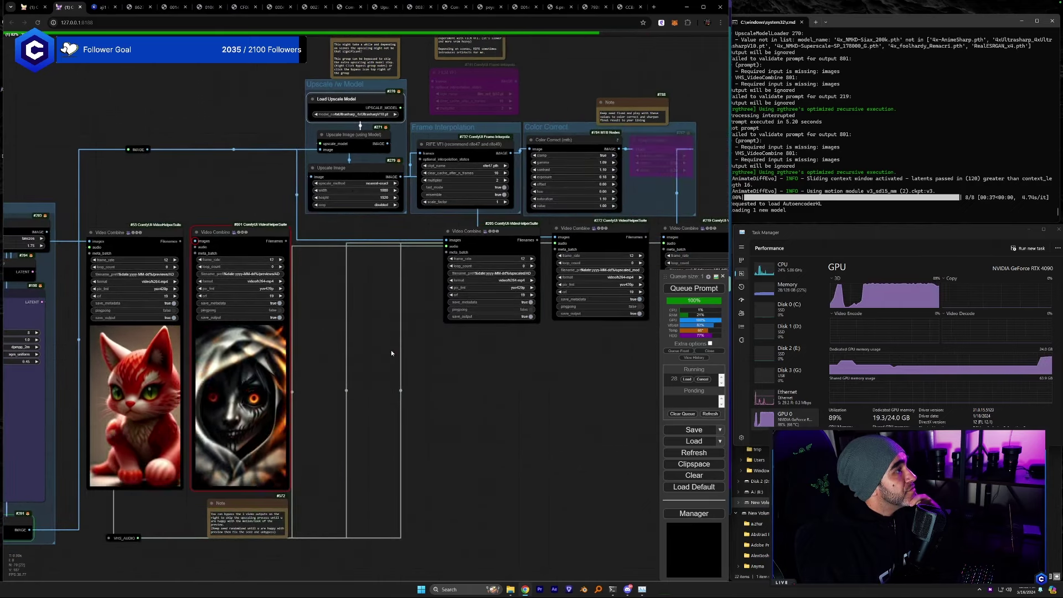
drag(390, 352, 286, 363)
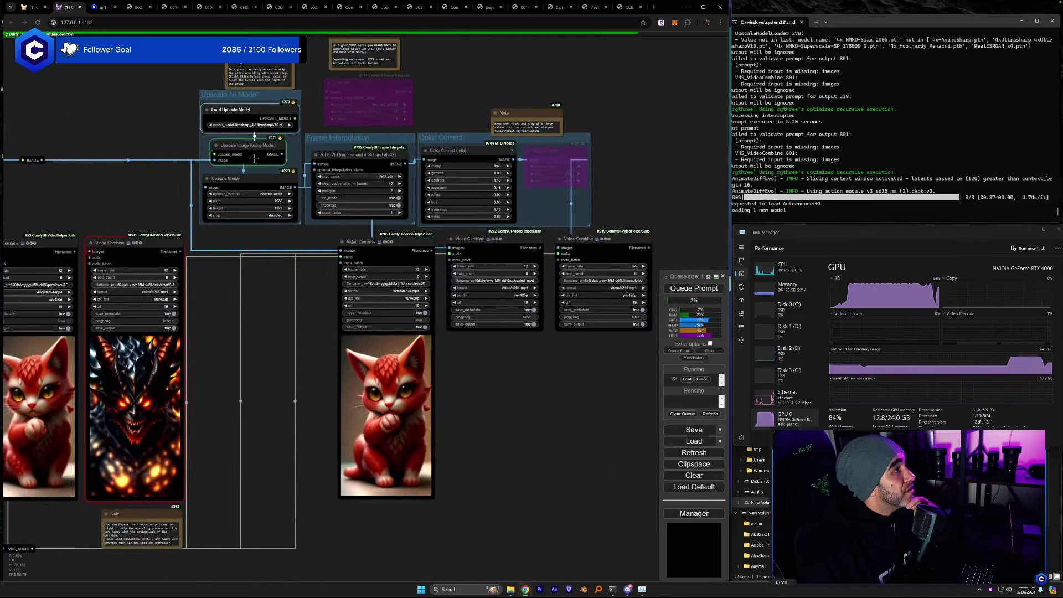
scroll(467, 407, up, 7)
drag(468, 406, 471, 380)
scroll(240, 364, down, 2)
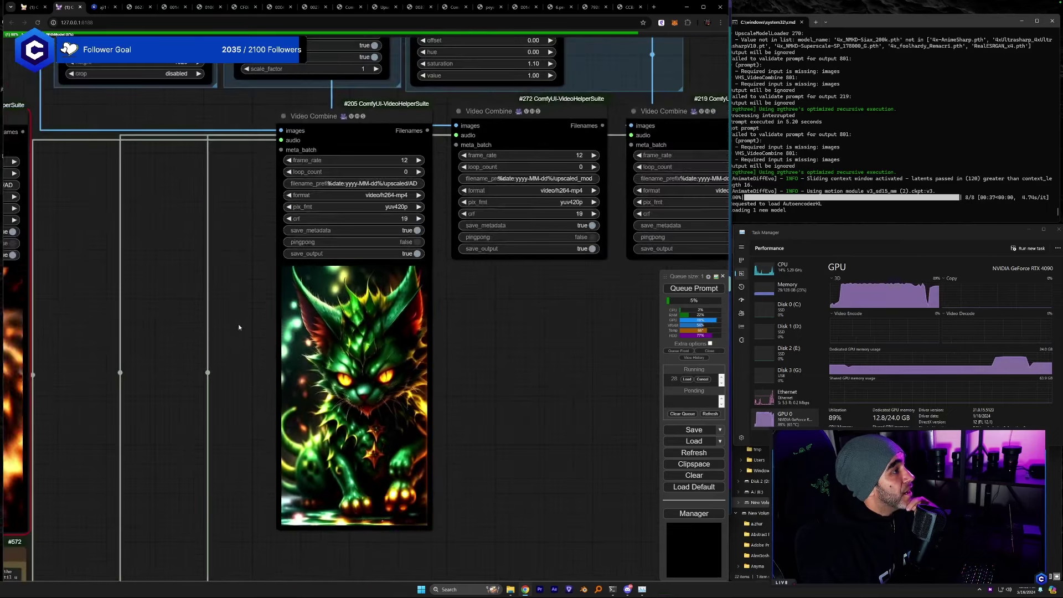
drag(243, 332, 241, 484)
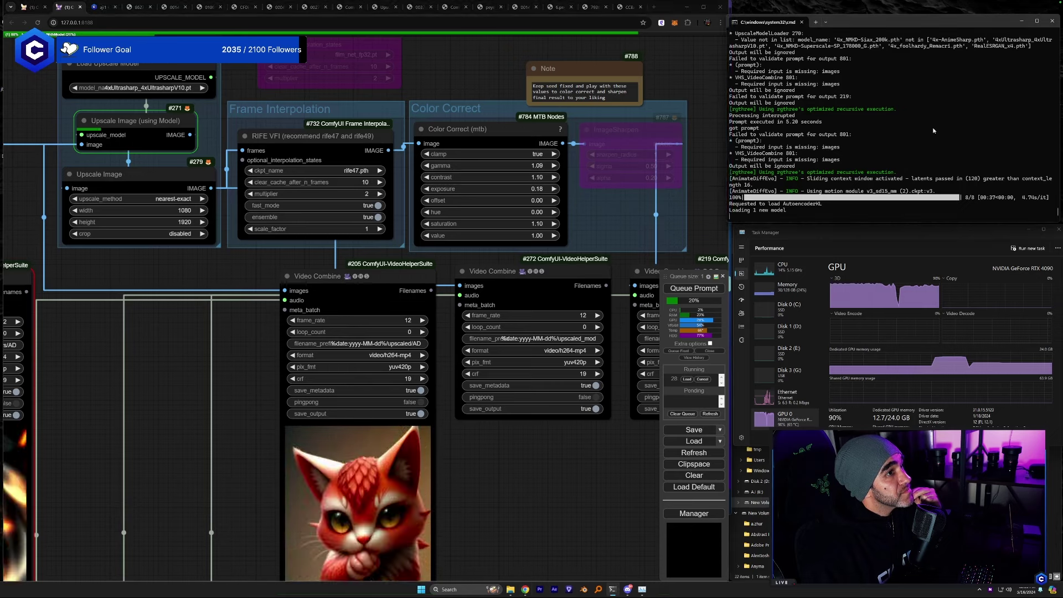
click(921, 194)
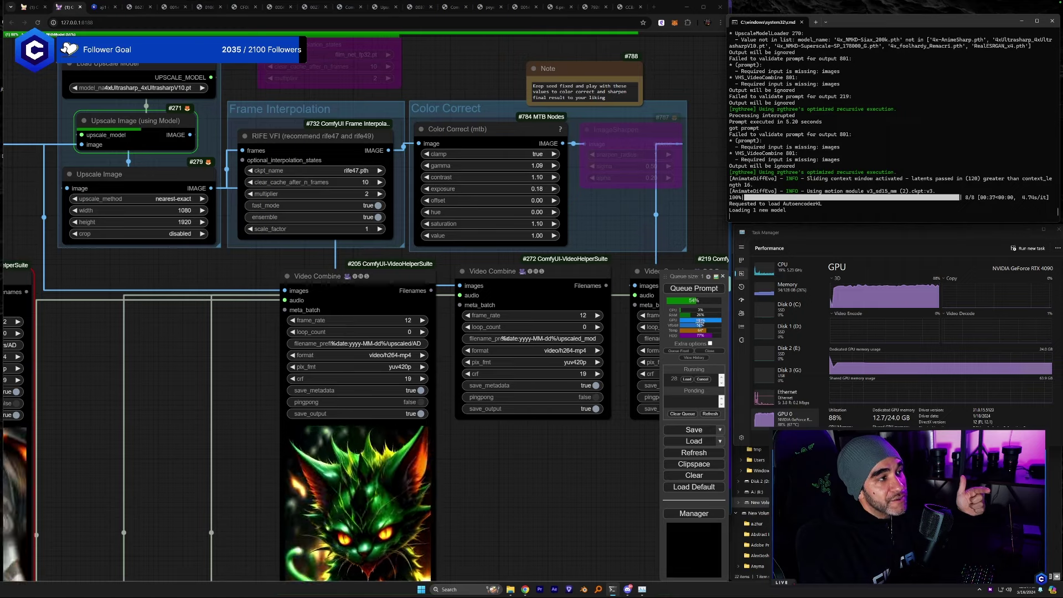
Search the custom nodes list in ComfyUI Manager for "crys" to show the Crystools extension, and close the manager.
click(706, 514)
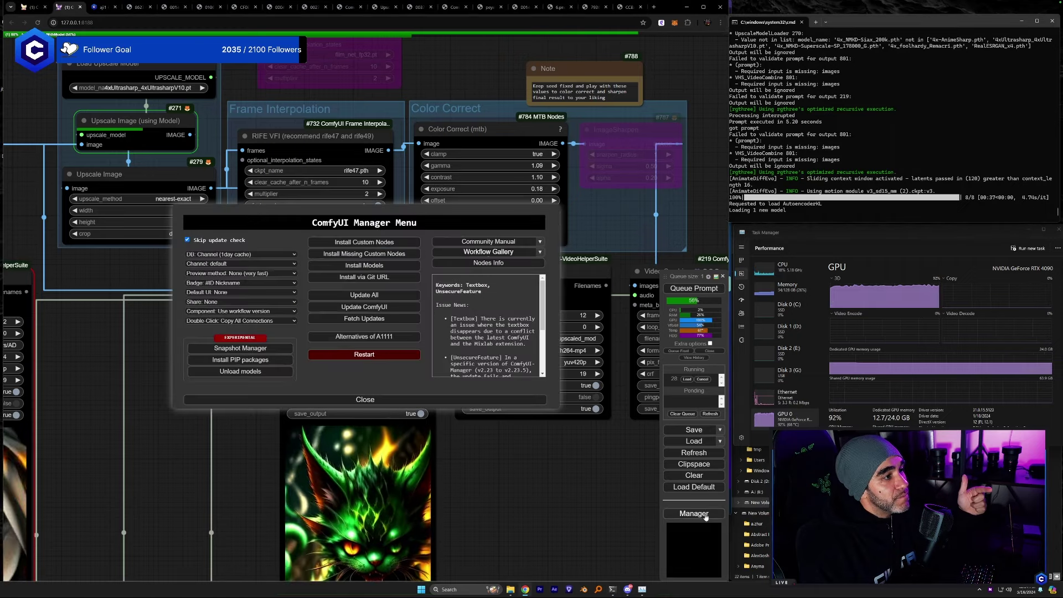
click(397, 245)
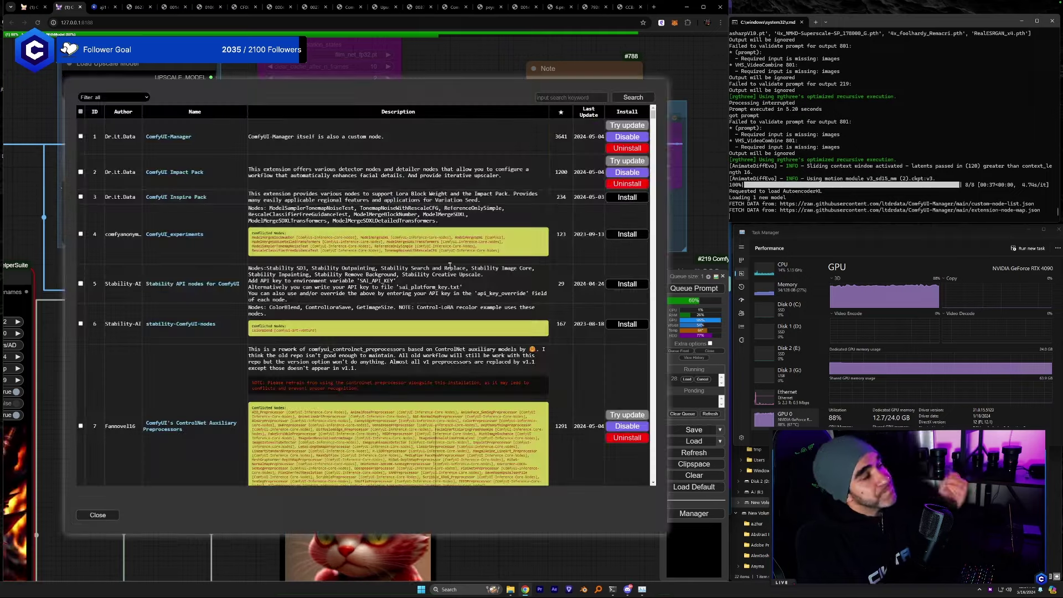
text(crys)
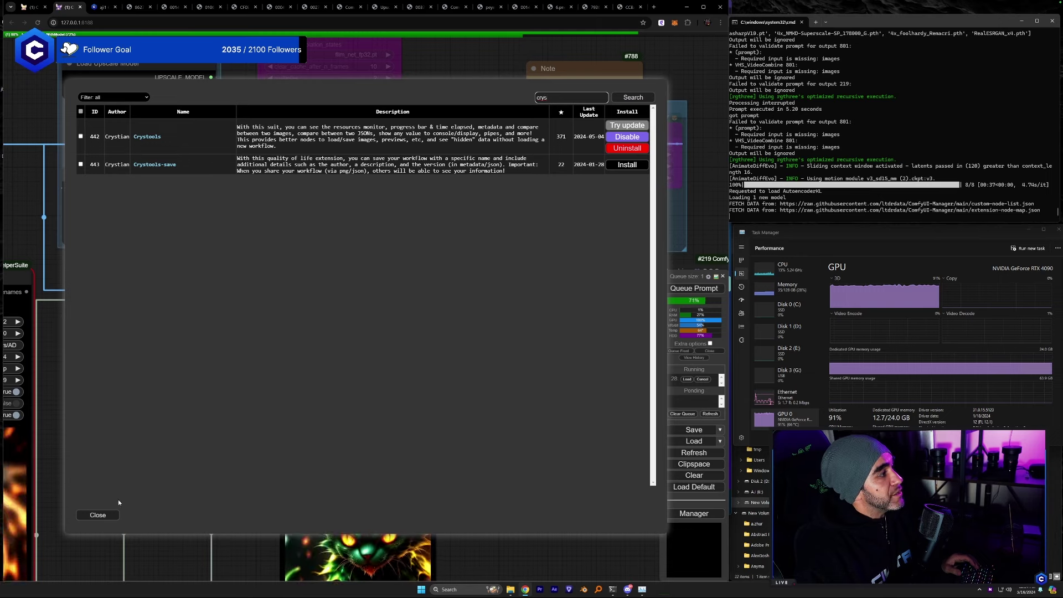
click(98, 514)
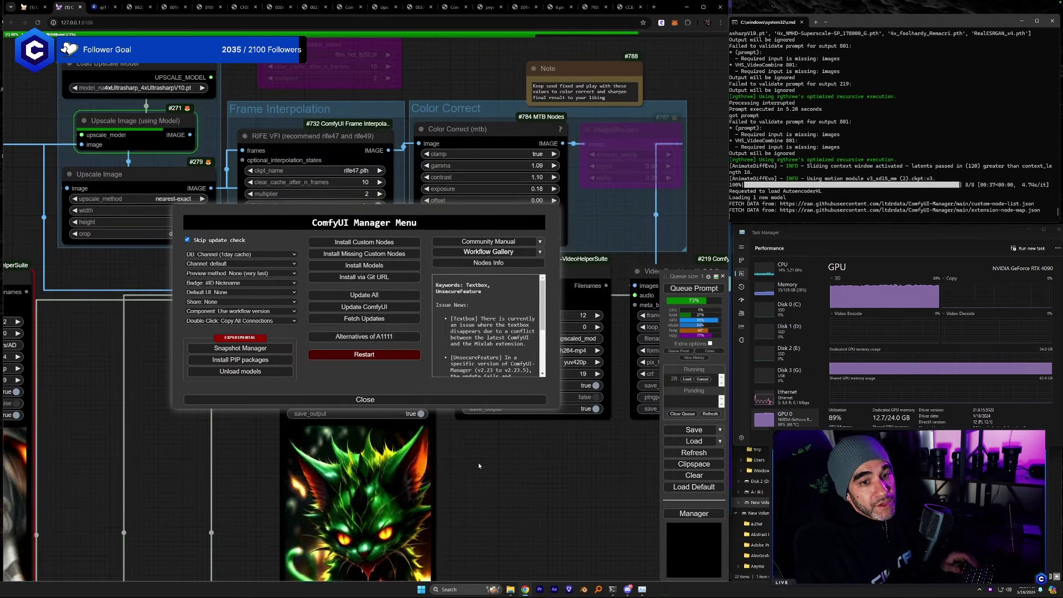
click(421, 401)
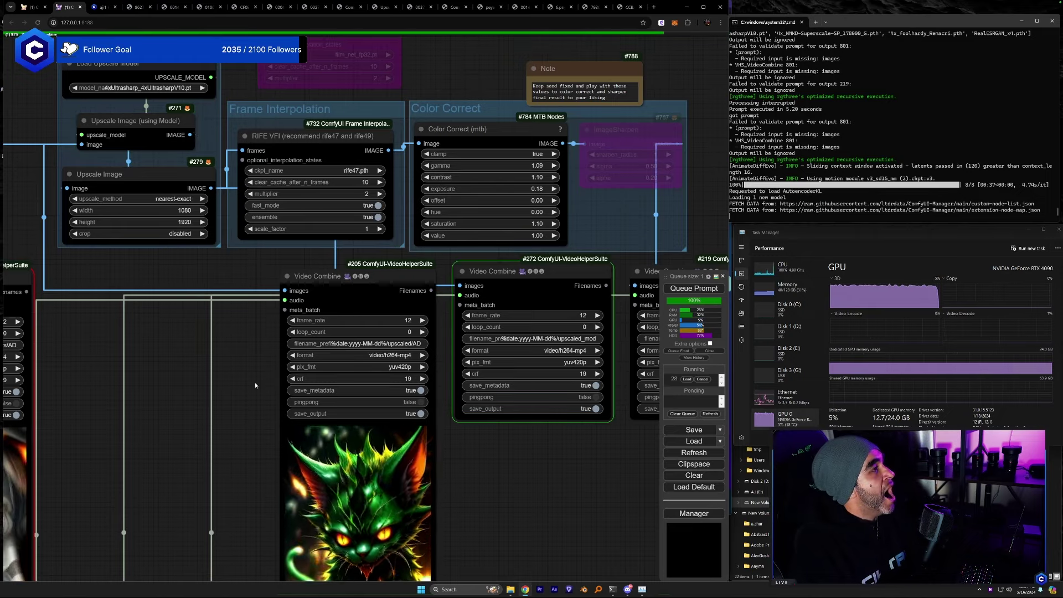
Compare the upscaled preview in Video Combine #205 with the model-upscaled preview in Video Combine #272 up close.
drag(436, 433, 296, 382)
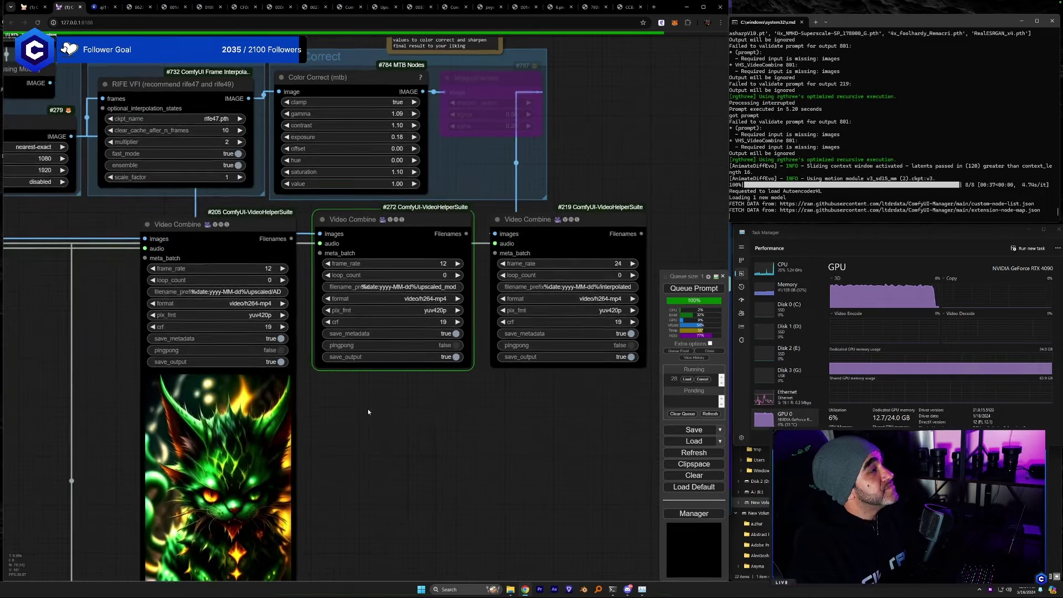
drag(368, 408, 366, 406)
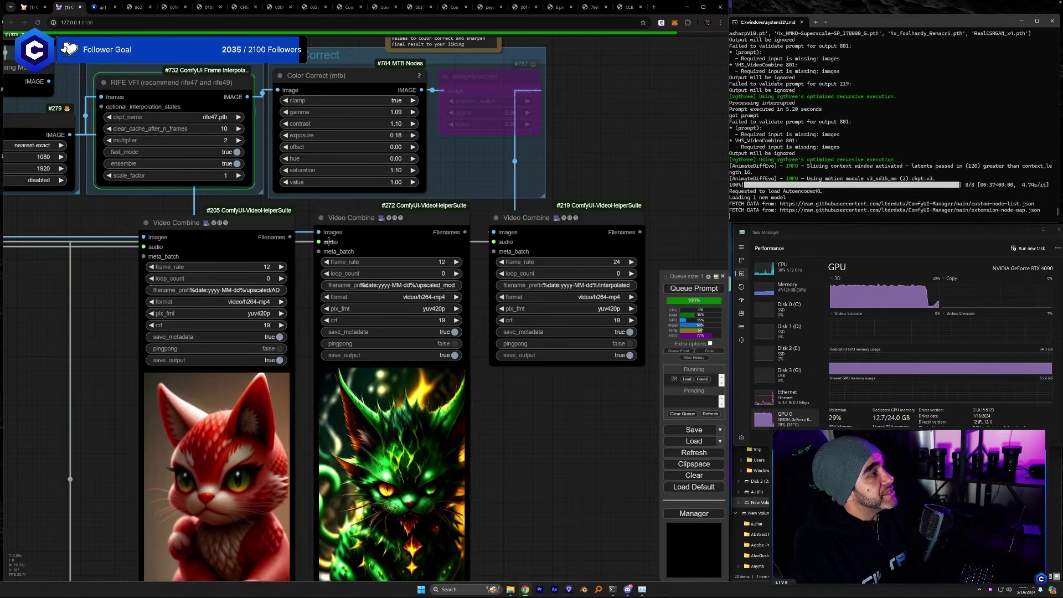
drag(510, 423, 461, 388)
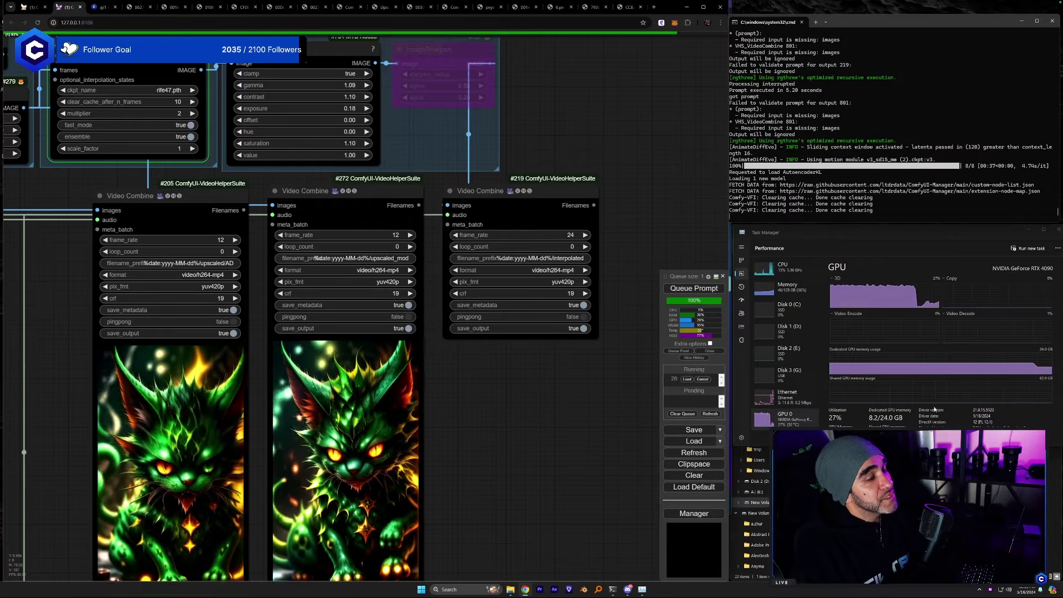
drag(489, 450, 568, 361)
scroll(568, 361, up, 5)
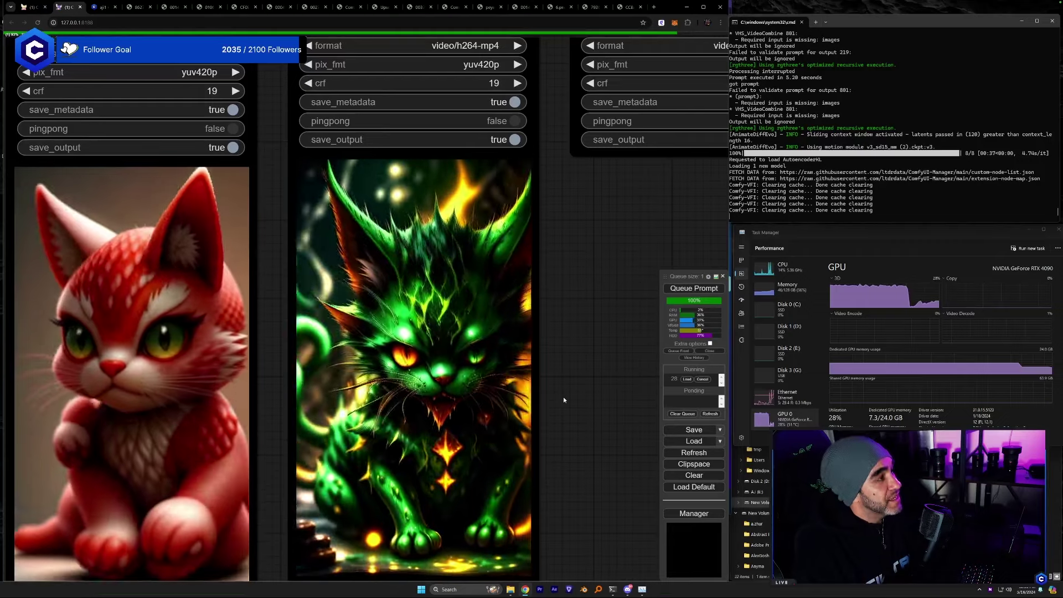
scroll(563, 396, down, 1)
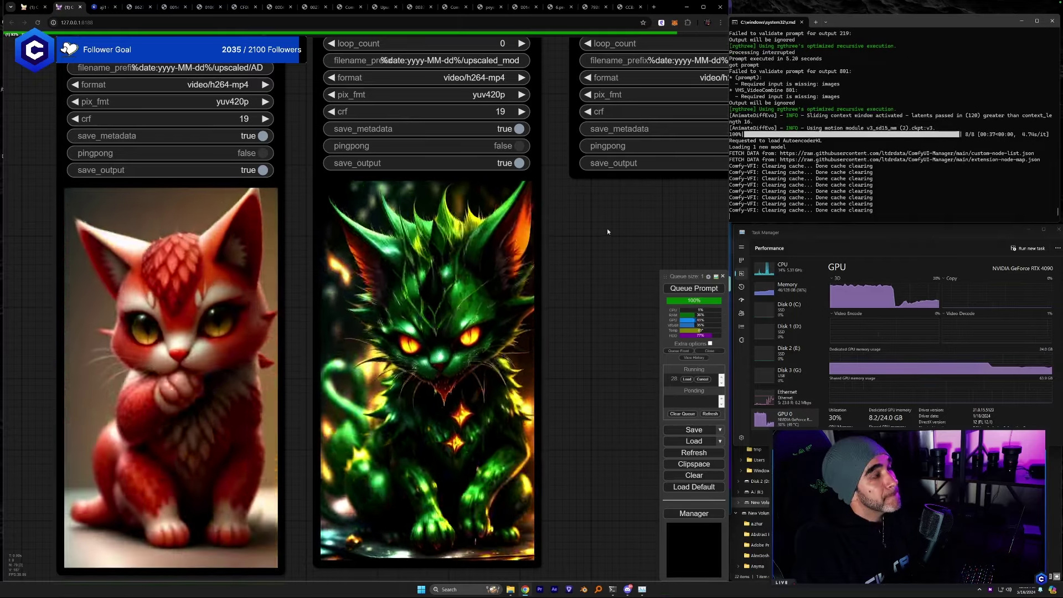
scroll(562, 278, down, 4)
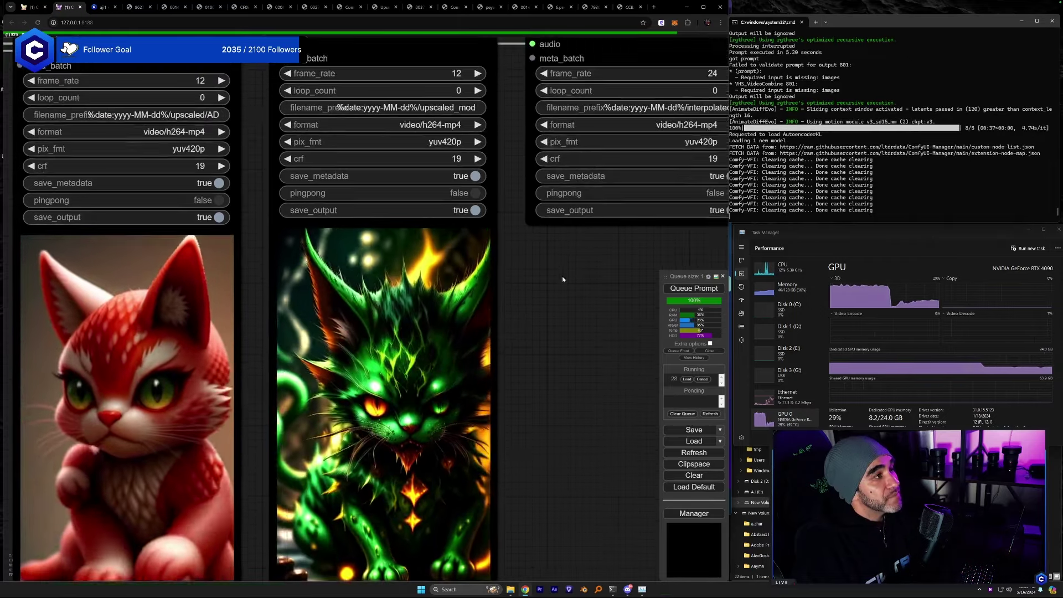
Compare the interpolated, colour-corrected 24 fps preview in Video Combine #219 with the two 12 fps upscaled previews.
drag(523, 322, 491, 370)
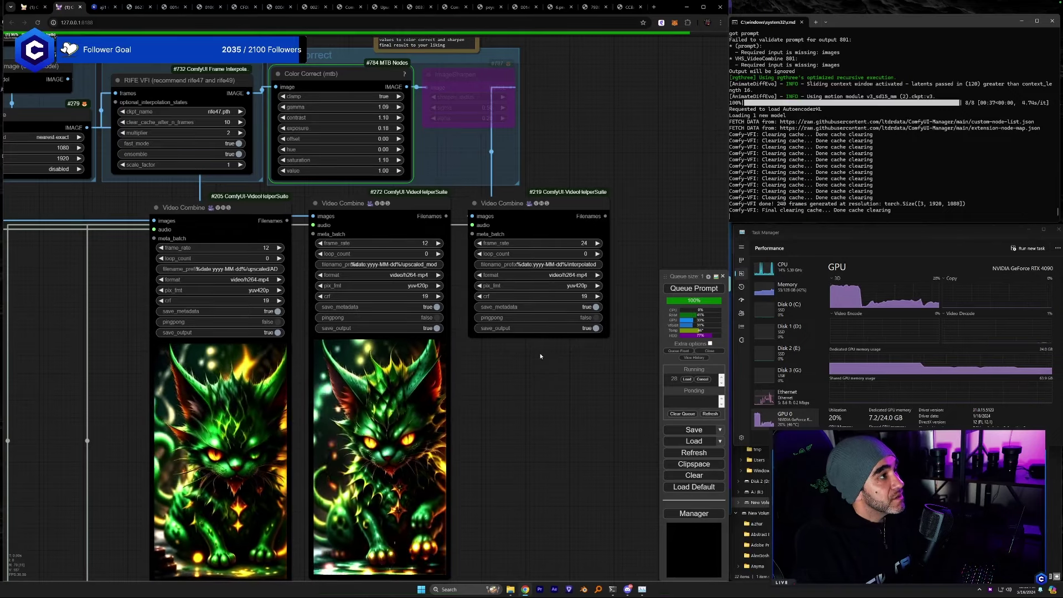
mouse_move(520, 374)
mouse_down()
mouse_move(513, 423)
mouse_move(519, 385)
mouse_move(533, 382)
mouse_up()
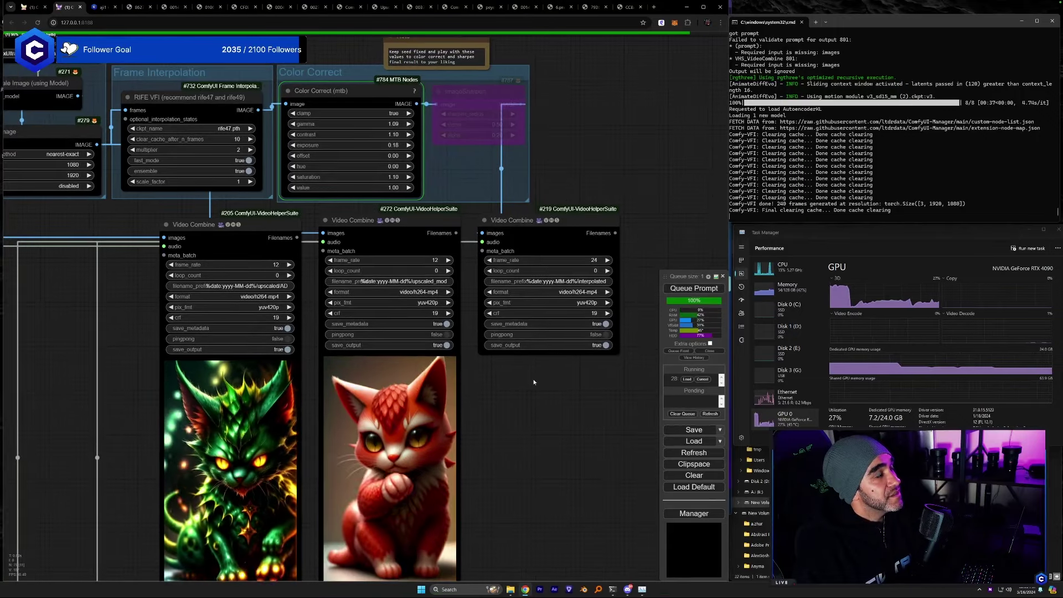
drag(534, 382, 547, 325)
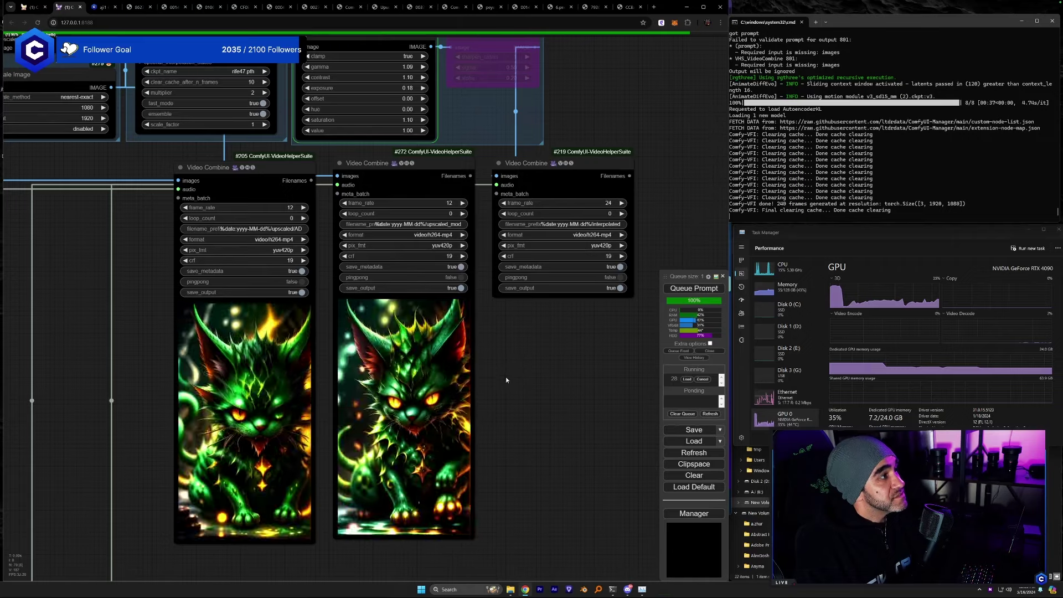
scroll(458, 394, up, 3)
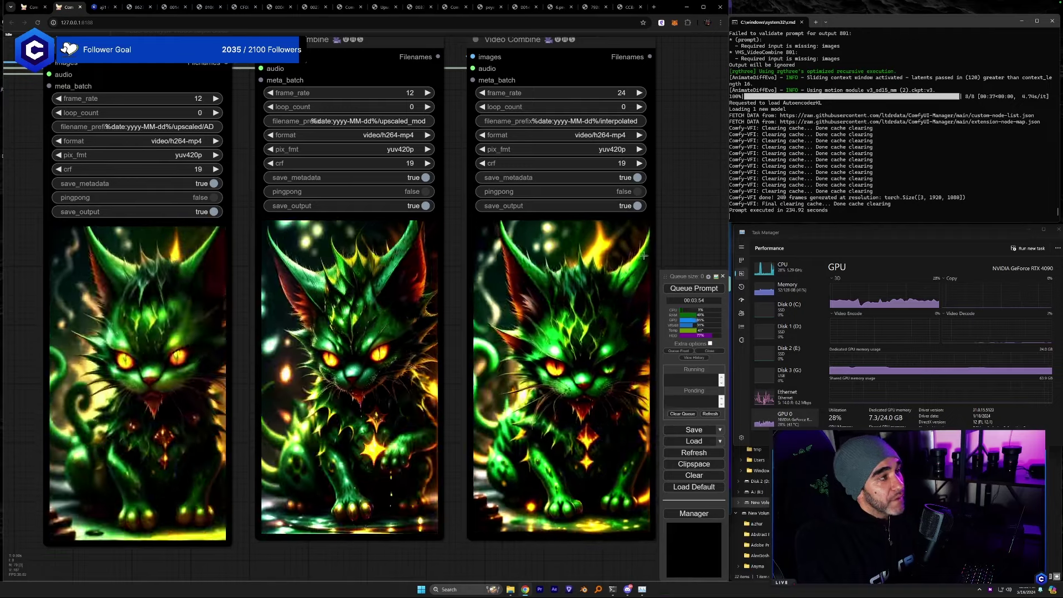
drag(688, 230, 586, 217)
scroll(572, 356, up, 2)
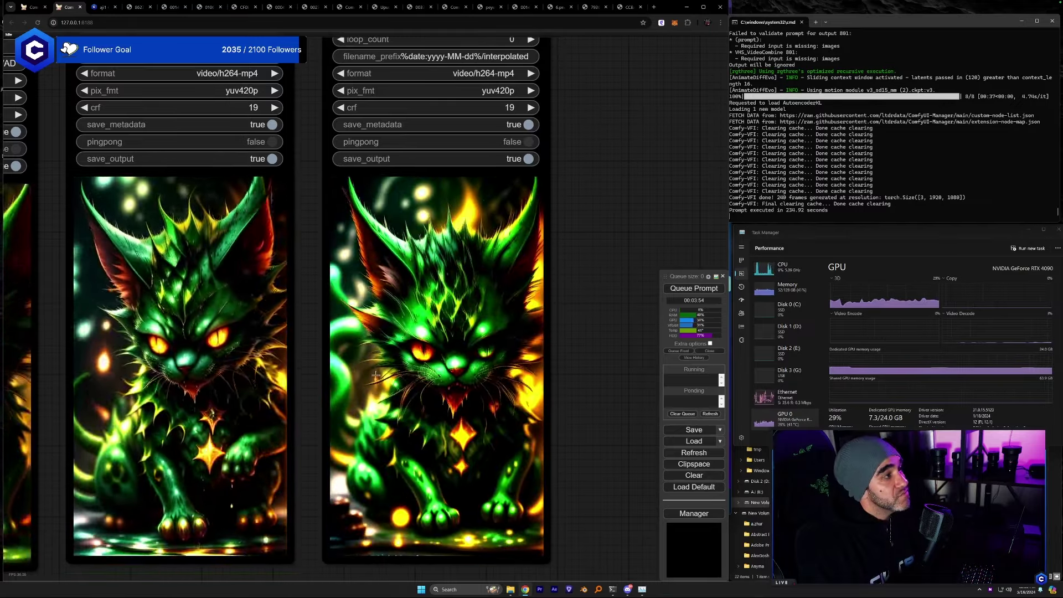
scroll(487, 427, down, 4)
scroll(495, 427, up, 4)
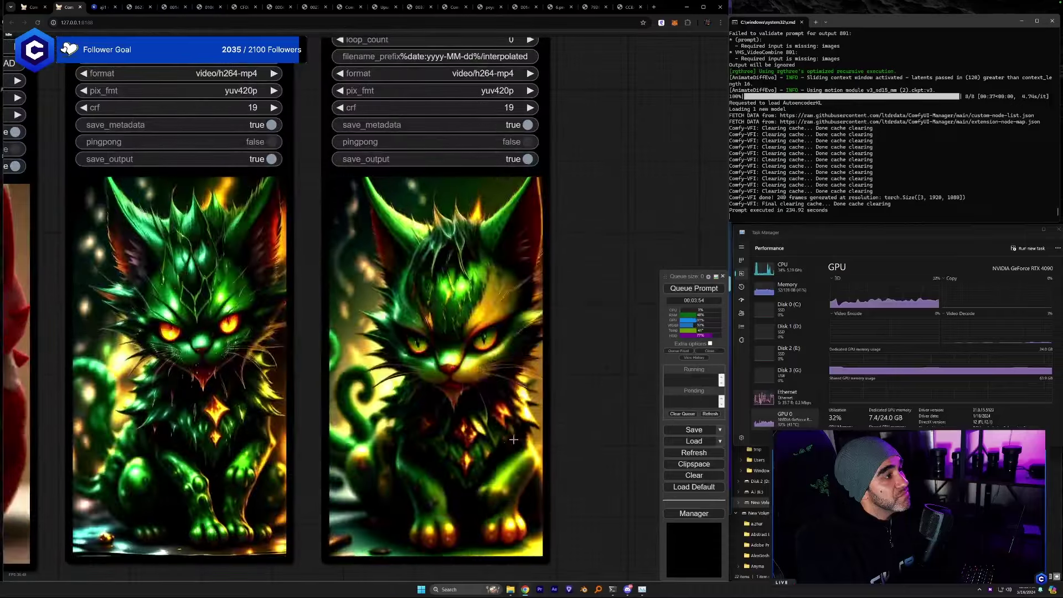
drag(560, 422, 570, 419)
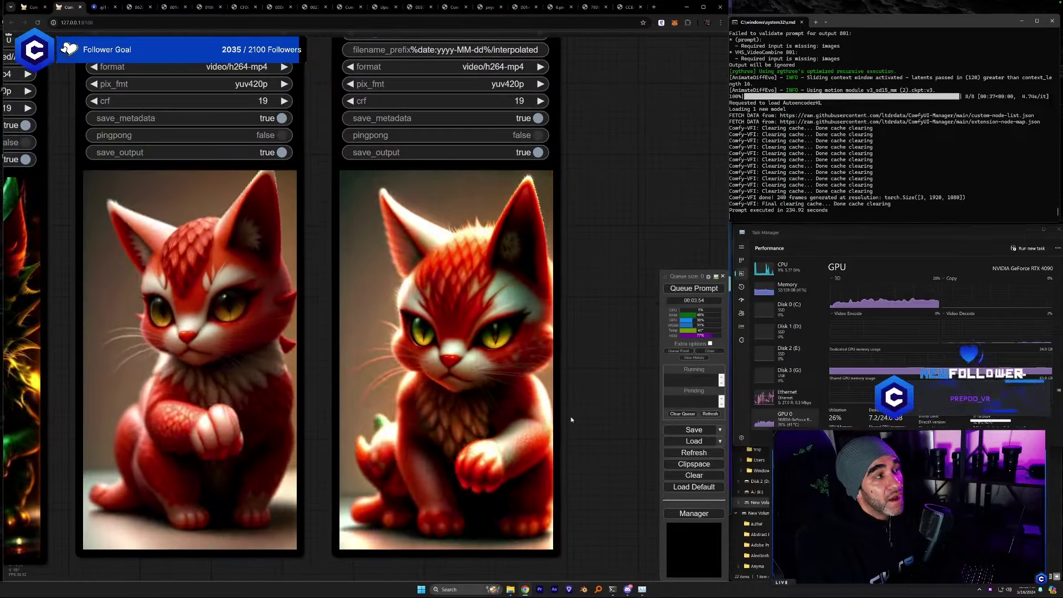
scroll(572, 416, down, 2)
Switch to File Explorer and open the upscaled_model folder inside ComfyUI's output folder 2024-05-16.
key(alt+Tab)
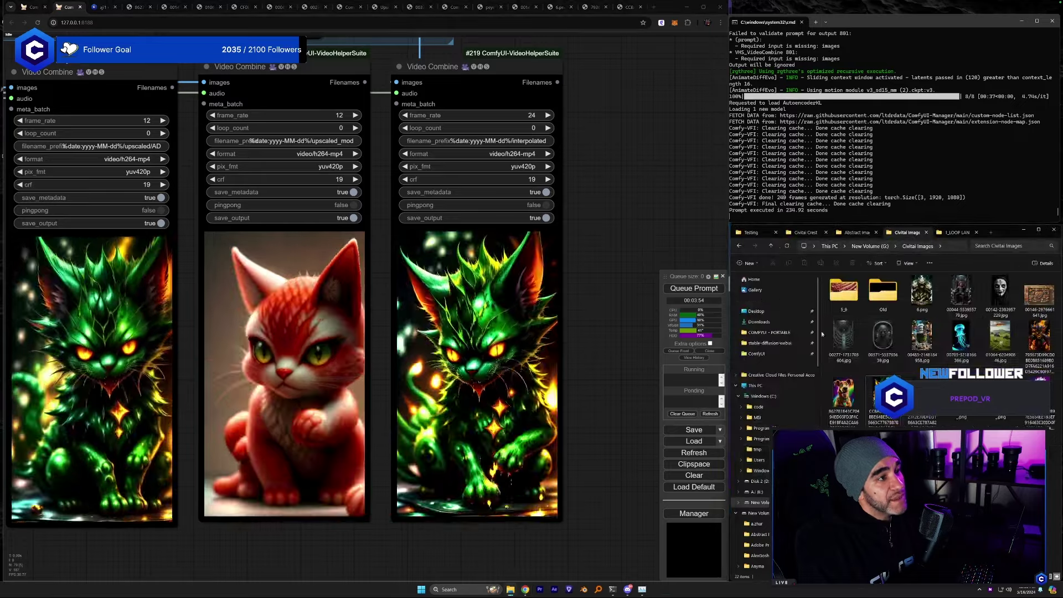
click(766, 237)
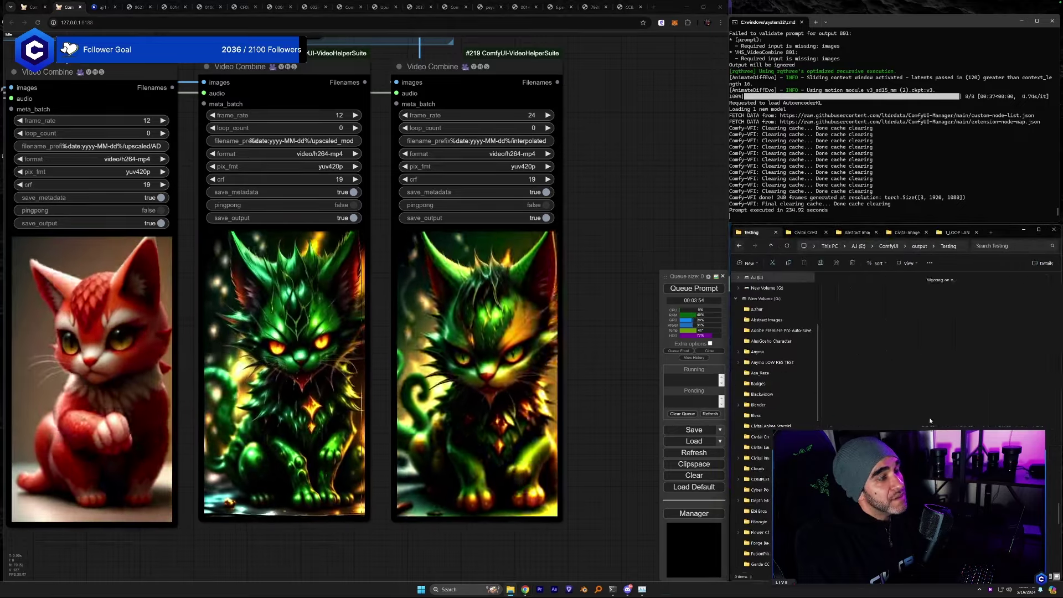
key(alt+Left)
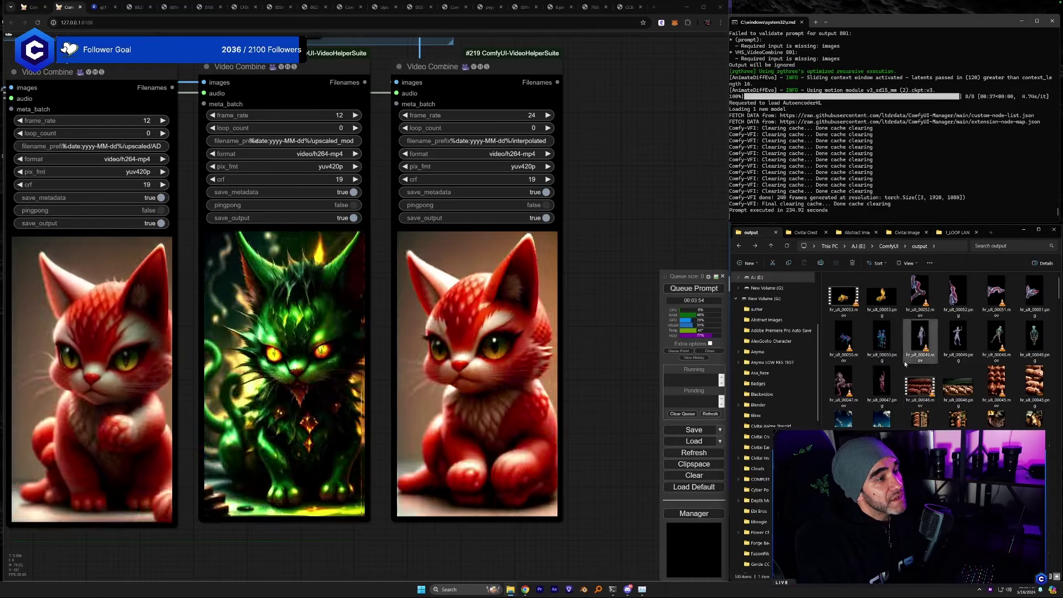
click(786, 246)
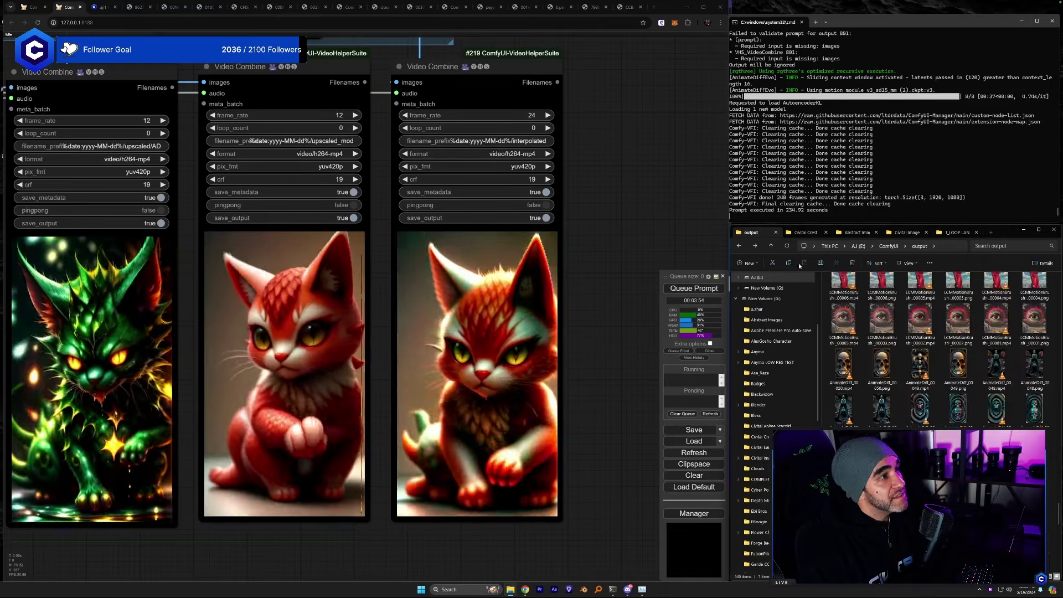
double_click(884, 339)
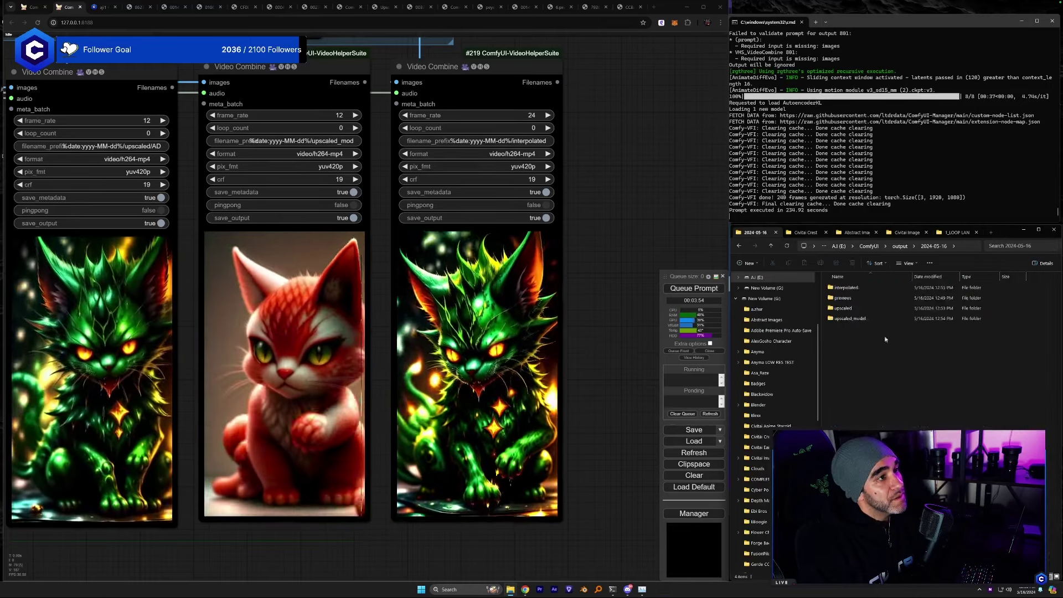
double_click(856, 319)
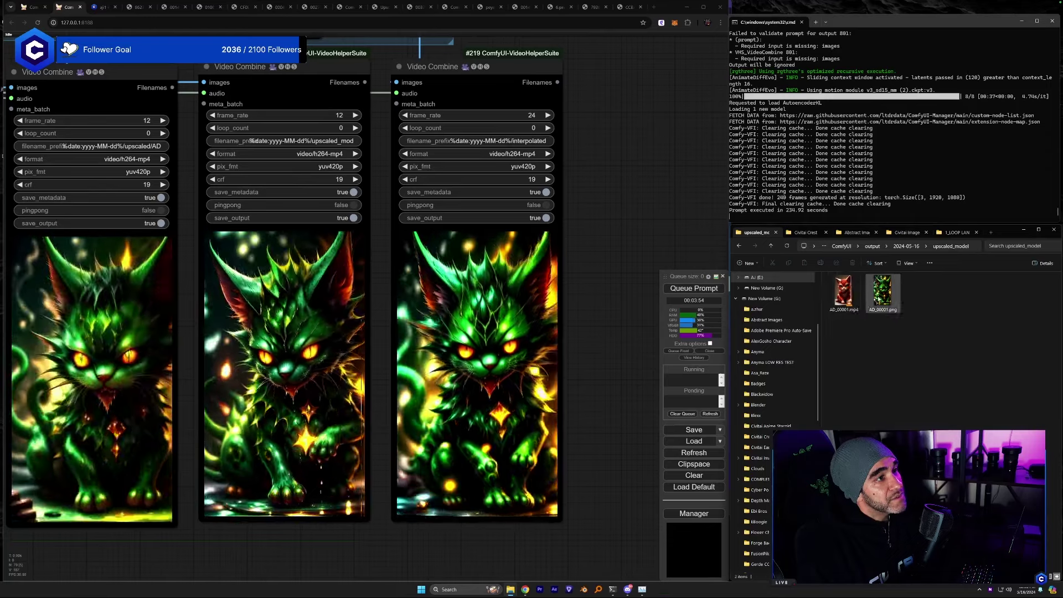
Preview AD_00001.mp4 and bring up its detailed file properties to check the frame size and frame rate.
right_click(846, 298)
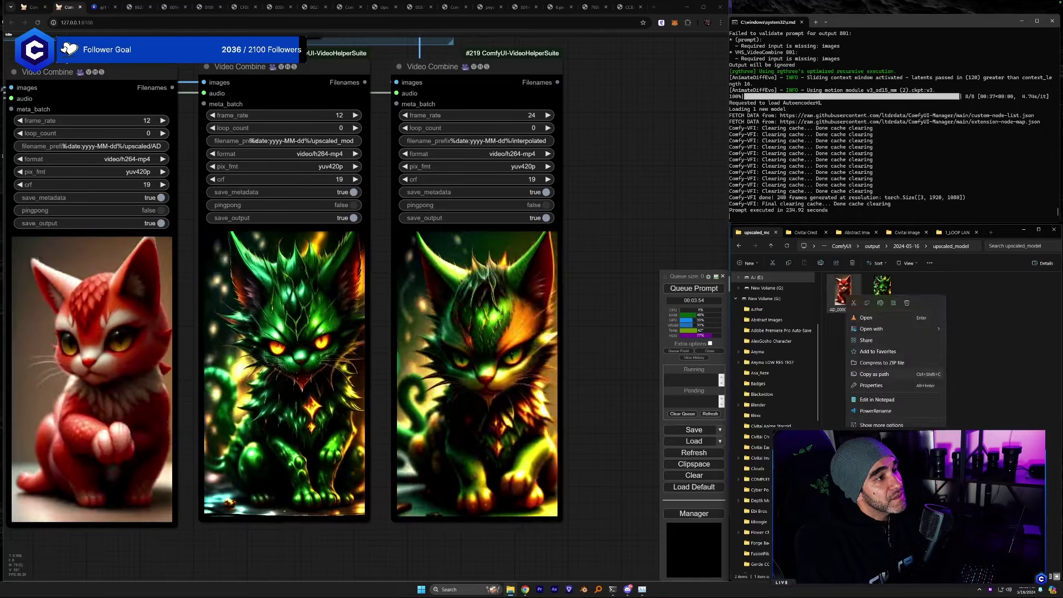
click(907, 288)
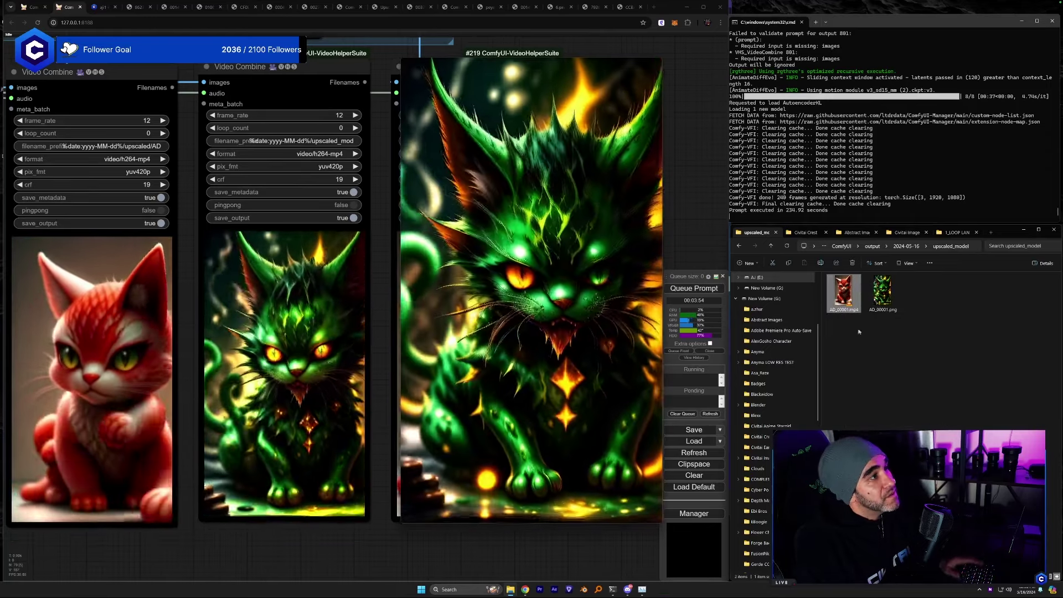
right_click(843, 298)
click(861, 373)
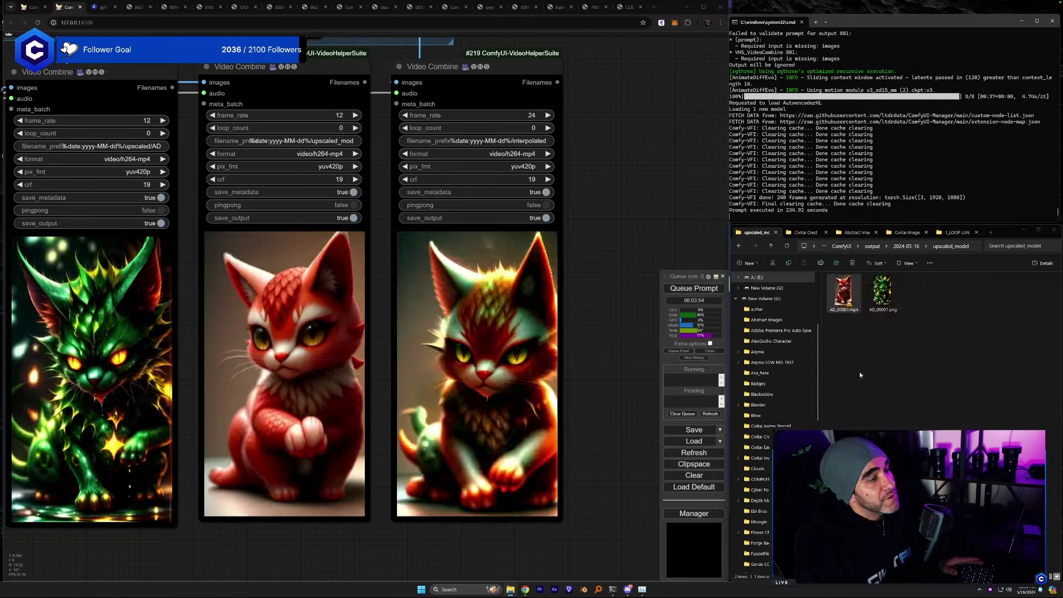
click(881, 299)
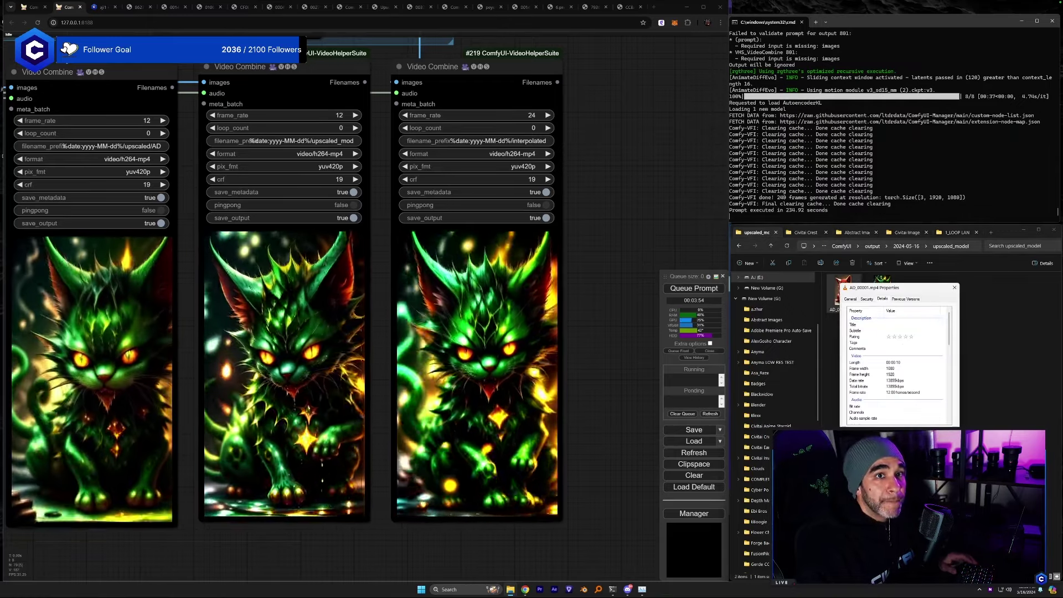
Close the AD_00001.mp4 properties and review the final Video Combine previews and the workflow's source image and fade mask nodes.
key(Escape)
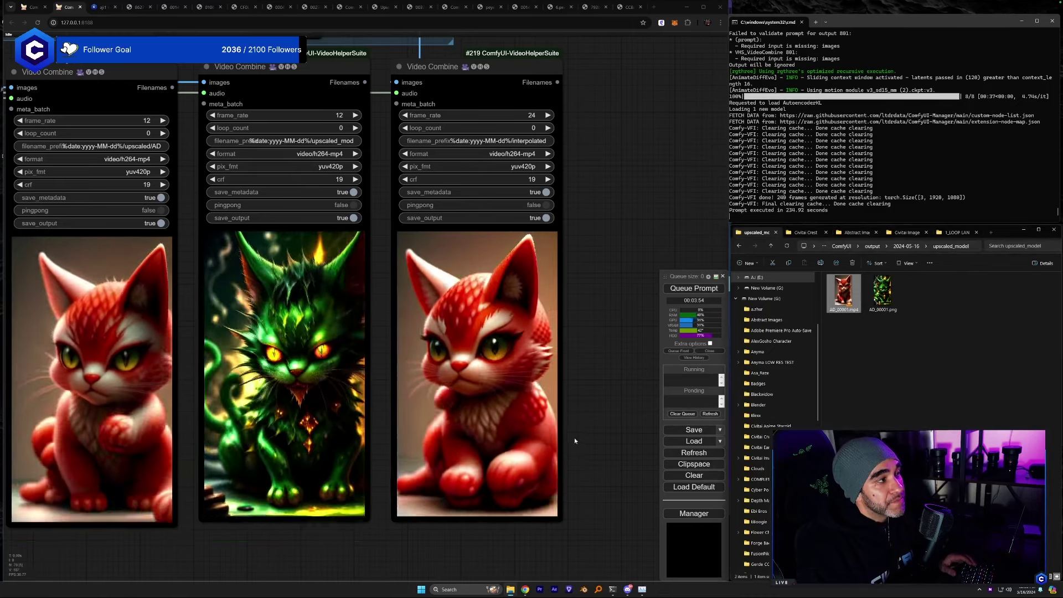
scroll(574, 437, up, 4)
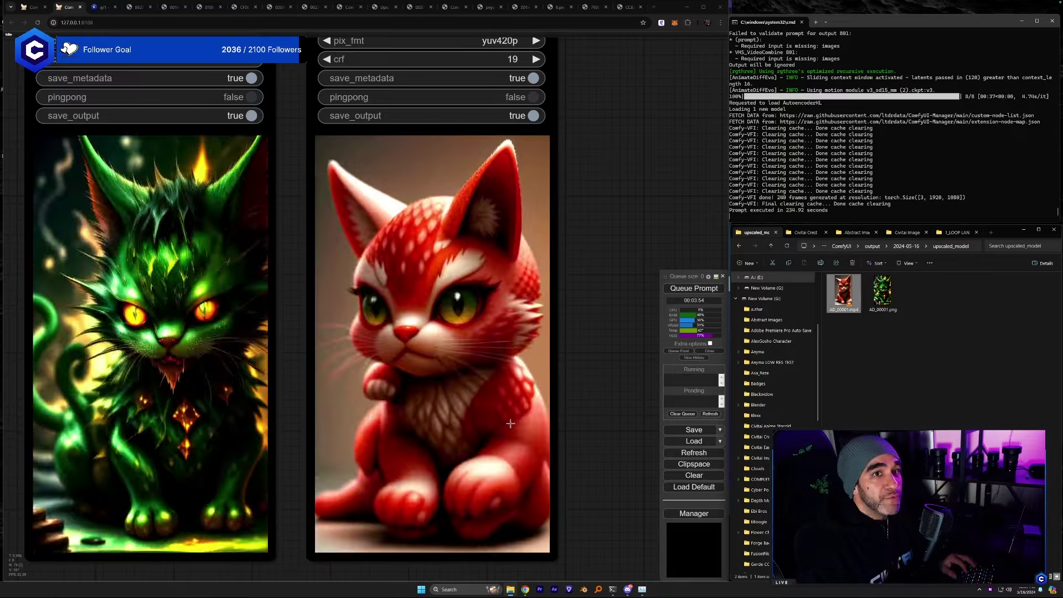
scroll(507, 456, down, 4)
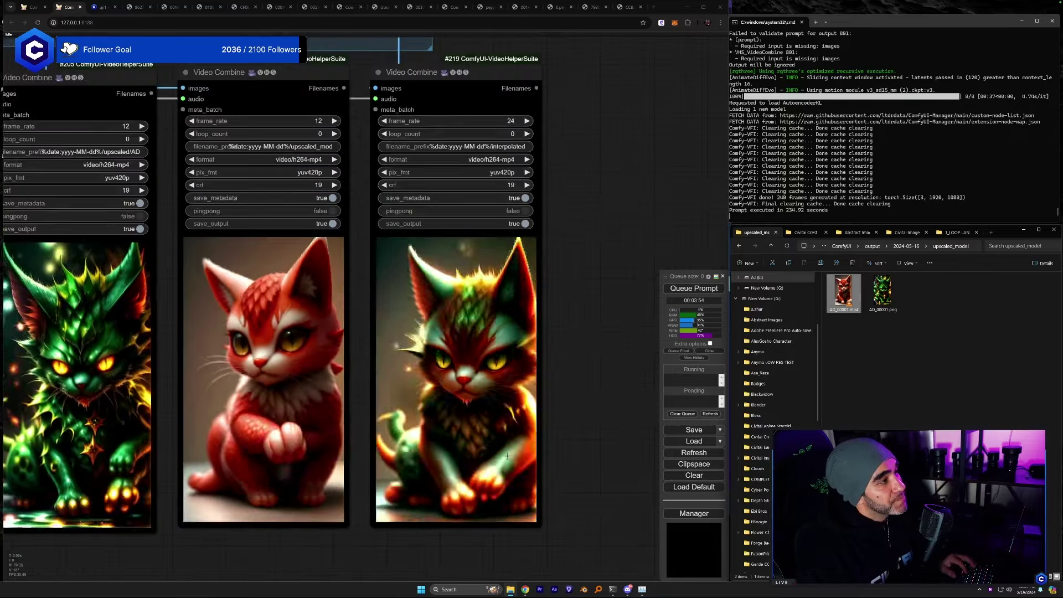
scroll(440, 521, down, 5)
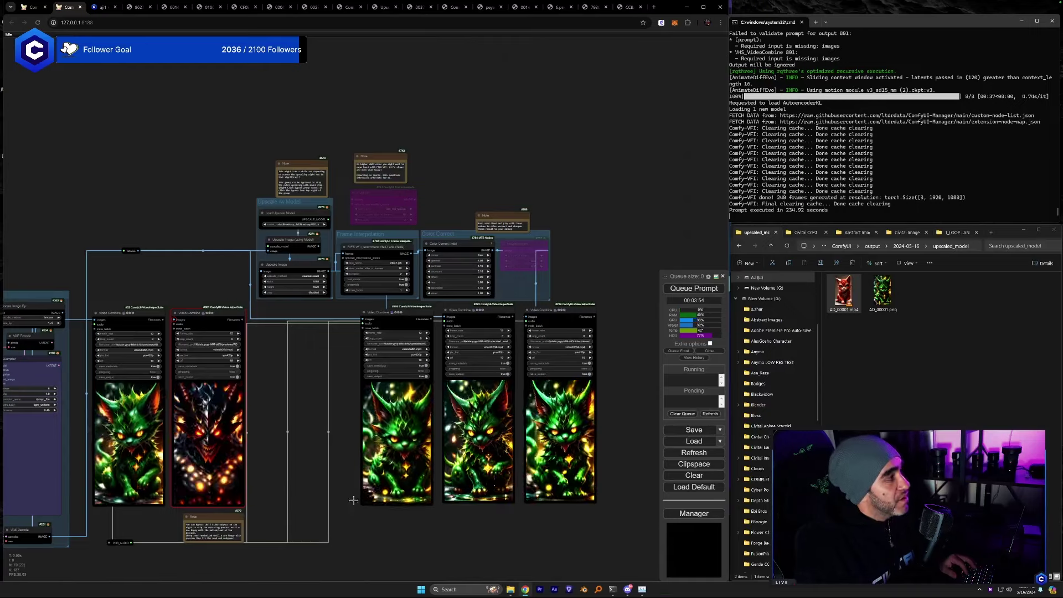
scroll(375, 331, down, 2)
drag(277, 237, 626, 199)
drag(172, 493, 437, 323)
scroll(438, 323, up, 3)
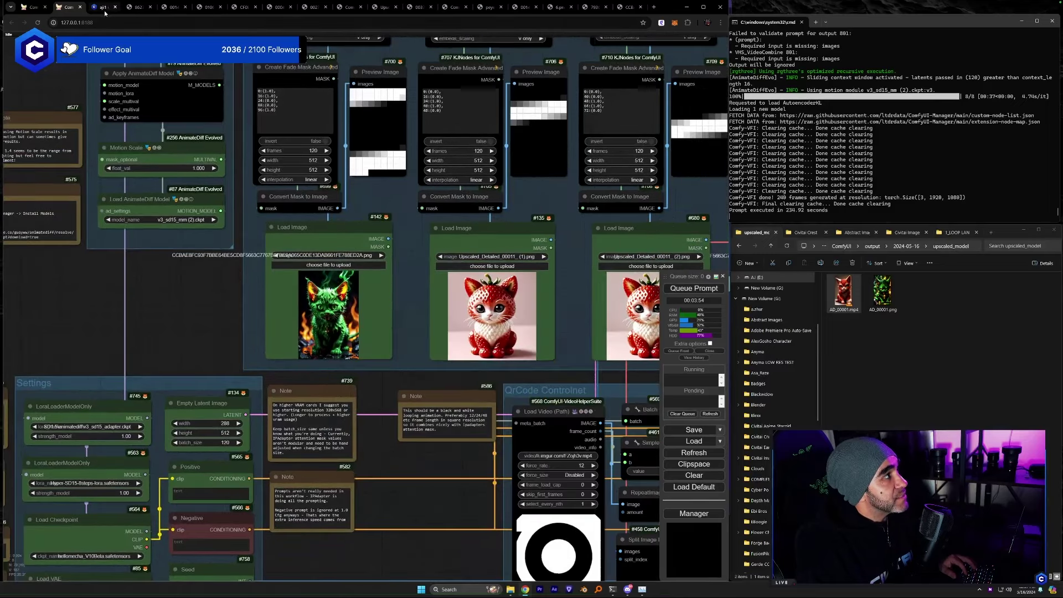
Switch to Civitai, return to the ipiv's Morph - img2vid AnimateDiff LCM / Hyper-SD page and look through its sample videos.
click(103, 8)
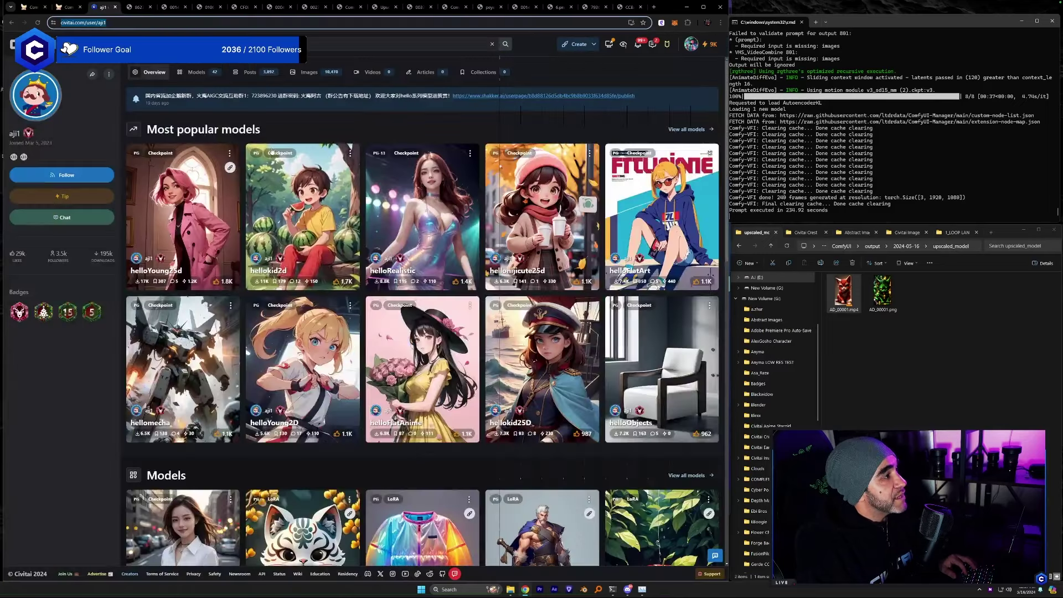
click(11, 23)
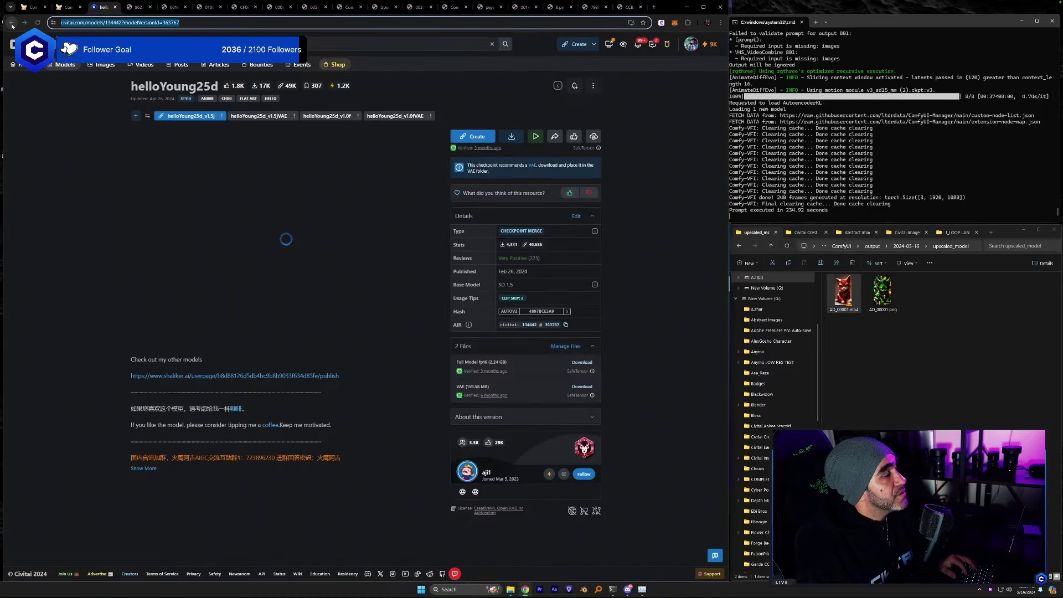
click(12, 22)
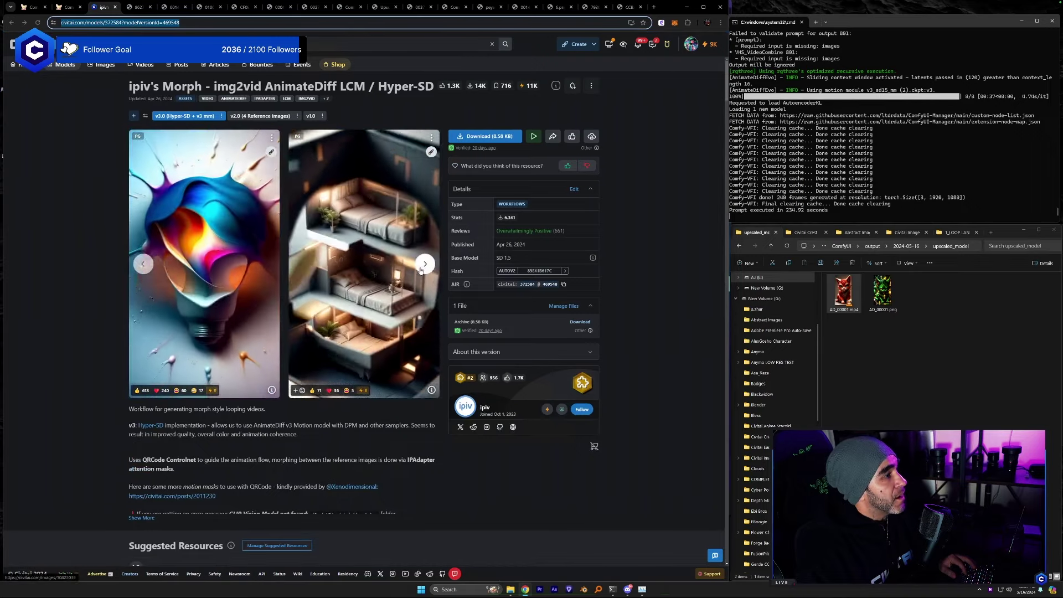
click(423, 264)
click(422, 268)
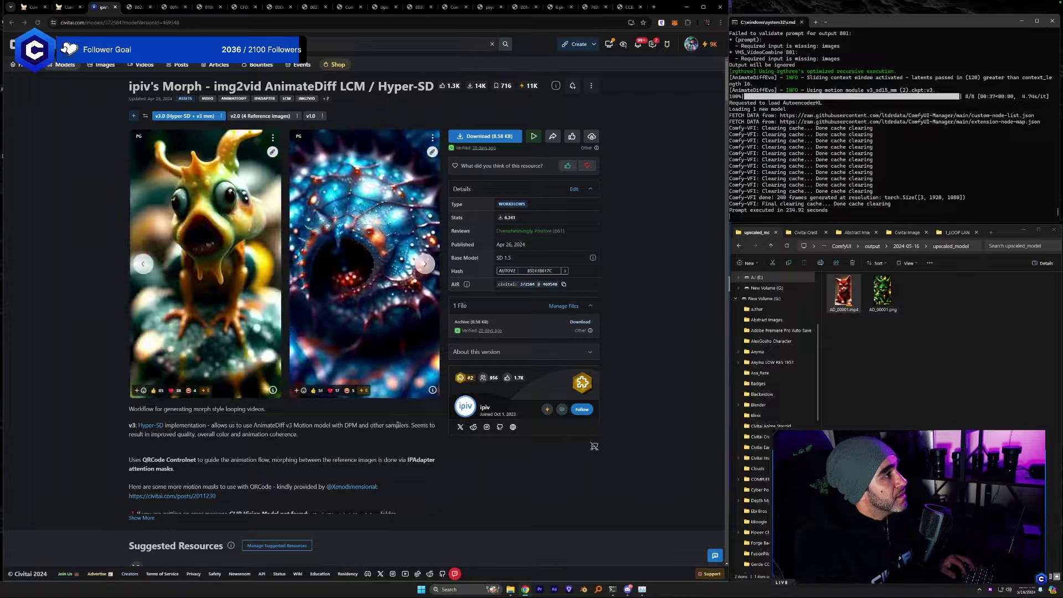
Browse the workflow's community gallery and open the "KEEP AWAY" balloon hallway video.
scroll(397, 425, down, 1)
scroll(397, 425, down, 18)
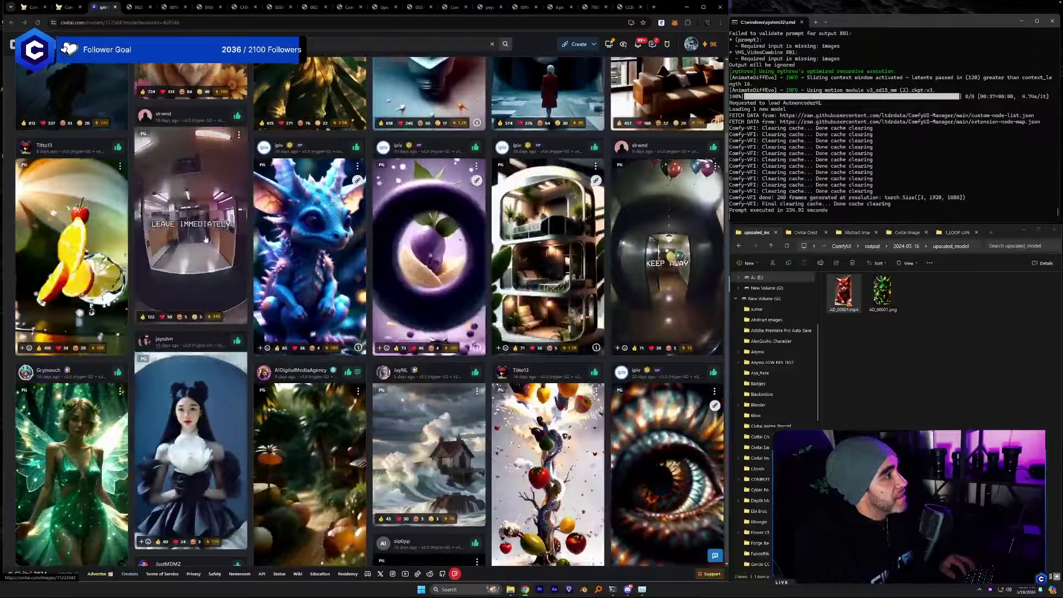
scroll(424, 364, up, 1)
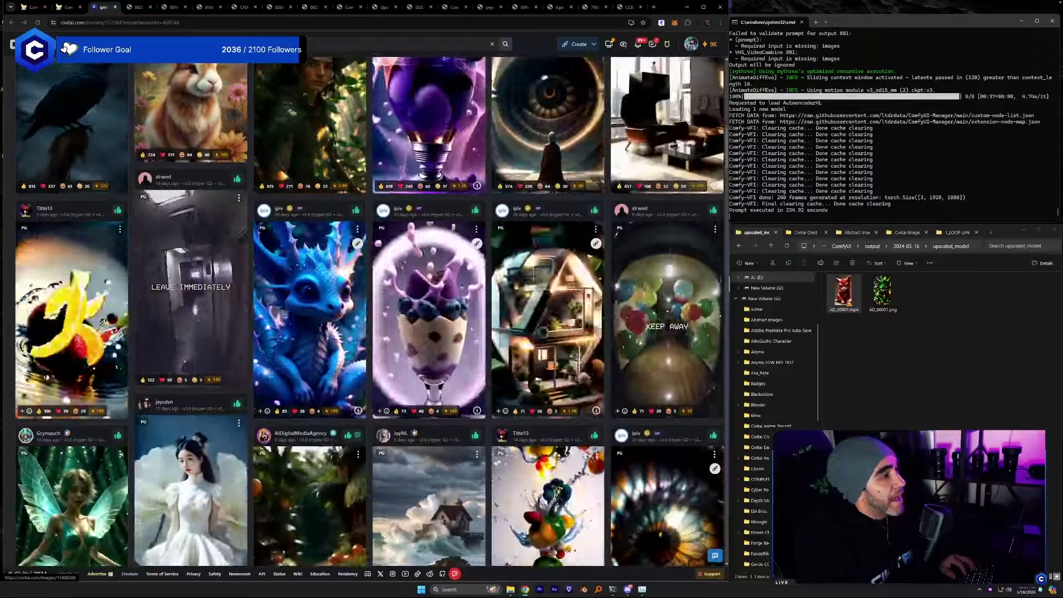
click(639, 340)
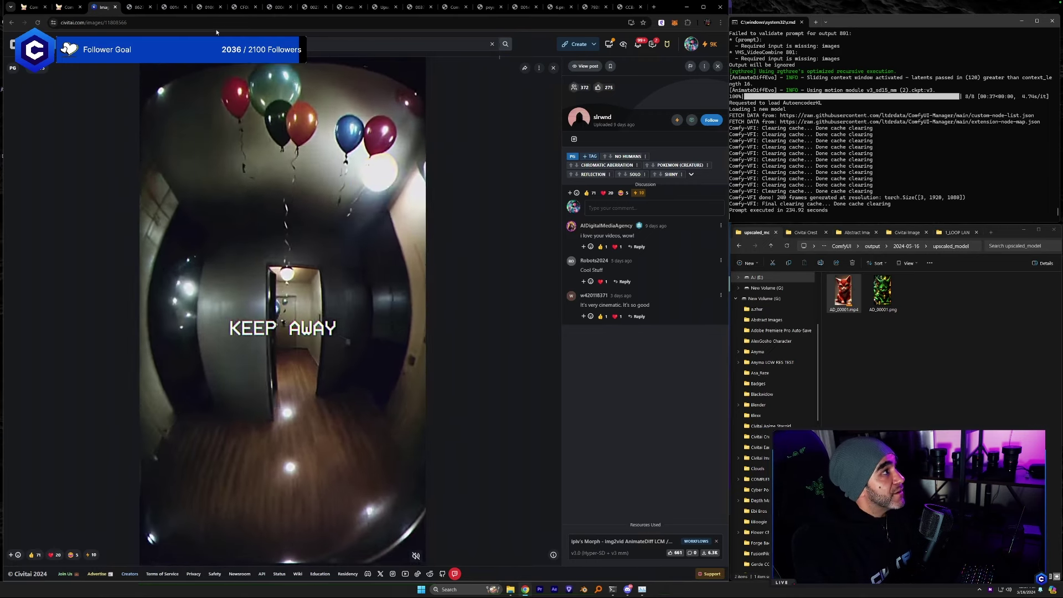
click(135, 6)
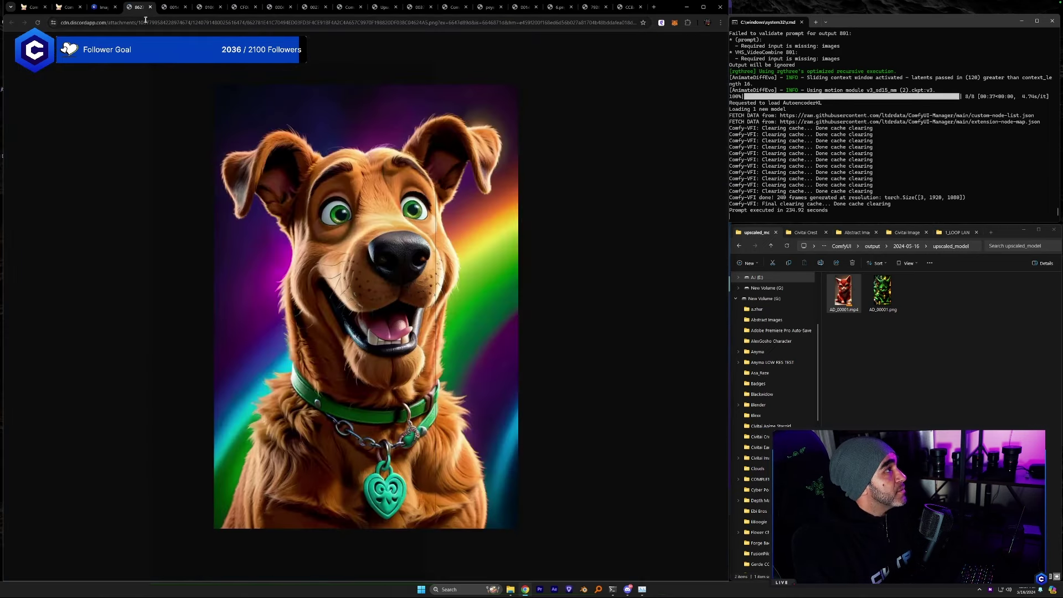
click(146, 23)
text(in)
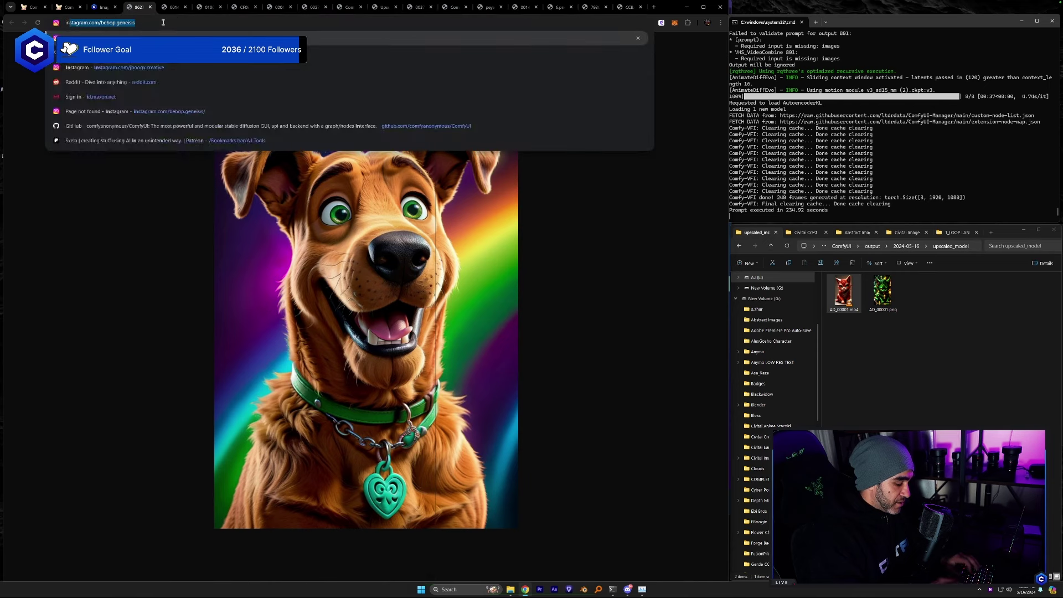
text(stagram.com/sla)
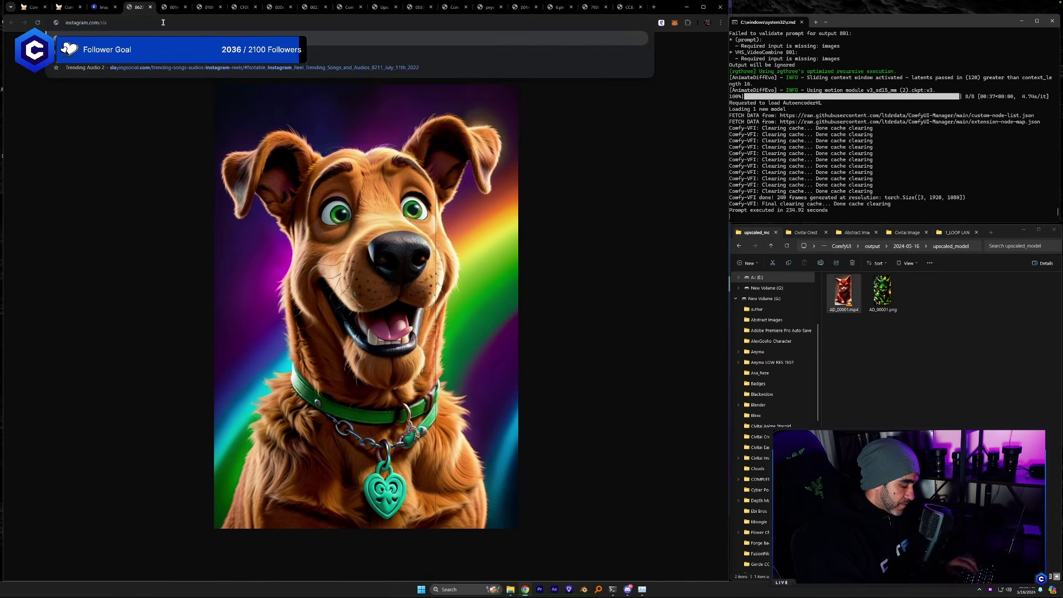
key(BackSpace)
text(o)
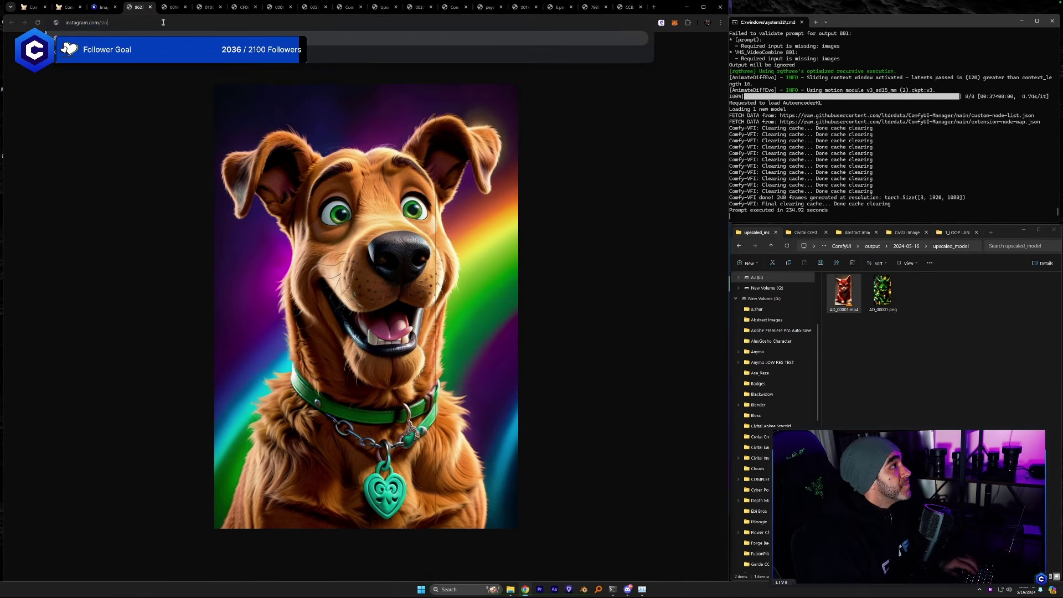
text(ar.w)
key(Return)
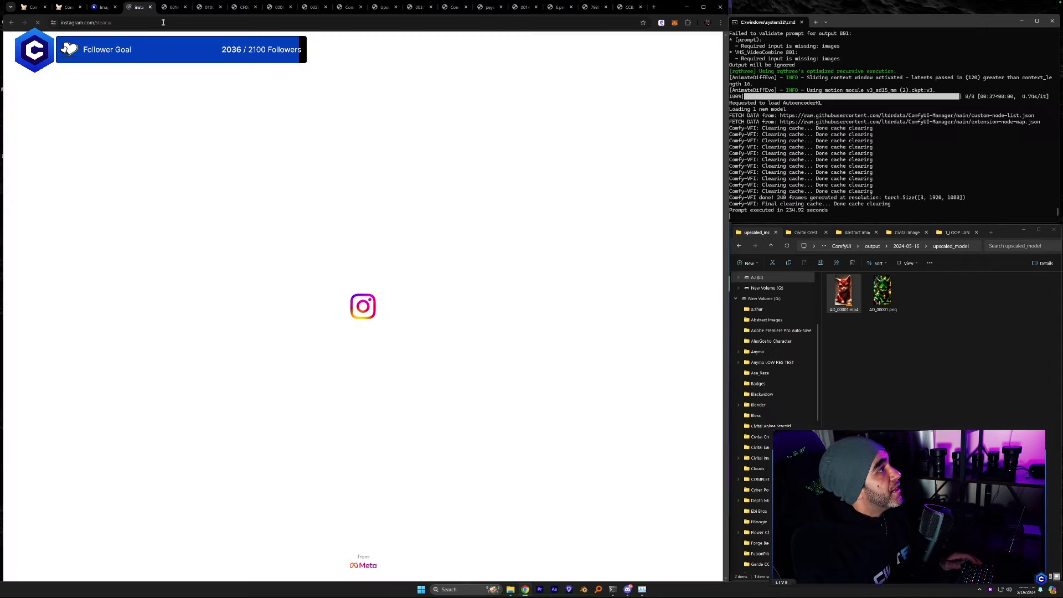
Correct the Instagram profile address to end in solar.w and load the page.
click(112, 23)
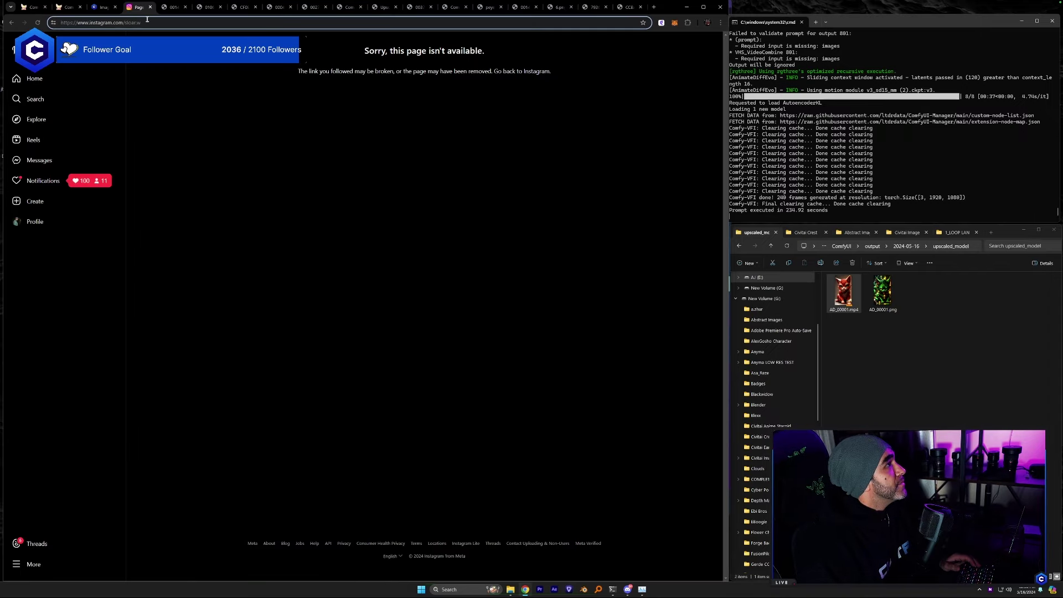
key(BackSpace)
key(BackSpace)
key(BackSpace)
key(BackSpace)
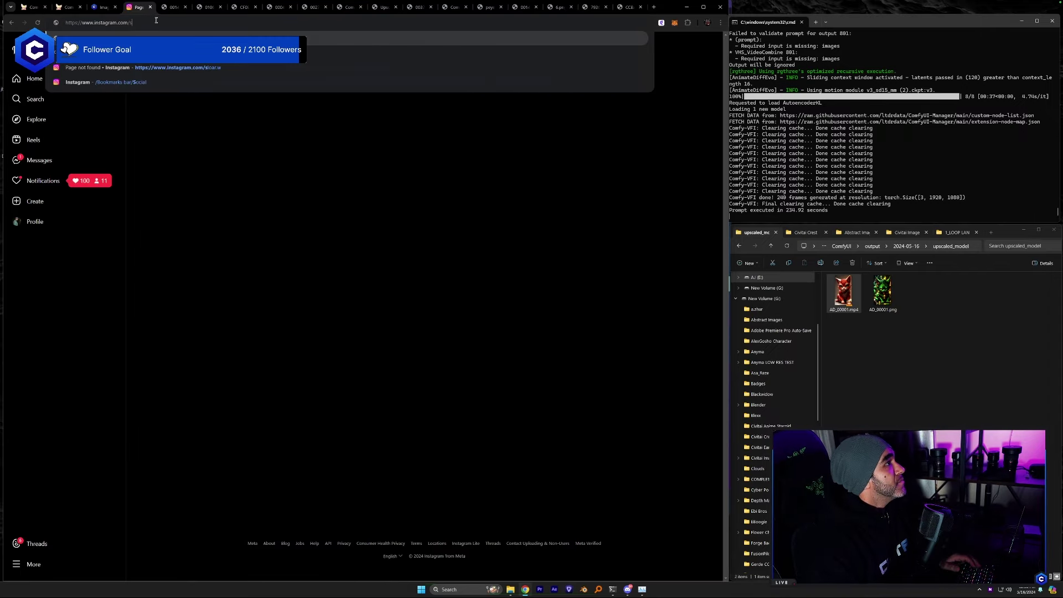
text(olar.w)
key(Return)
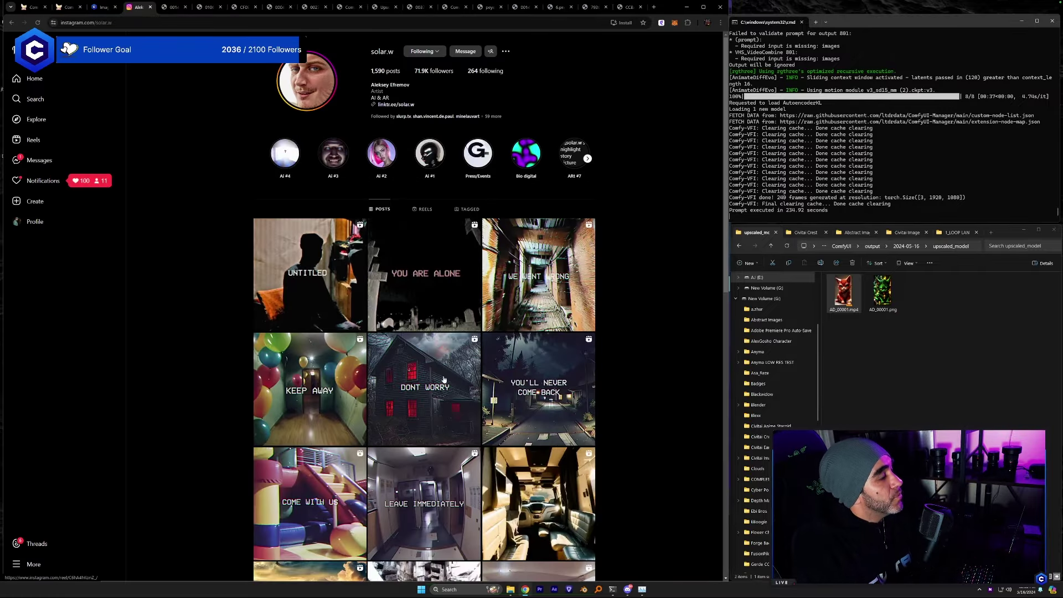
Browse the solar.w post grid, watch the HIBERNATION post and return to the grid.
scroll(443, 380, down, 2)
scroll(497, 347, down, 15)
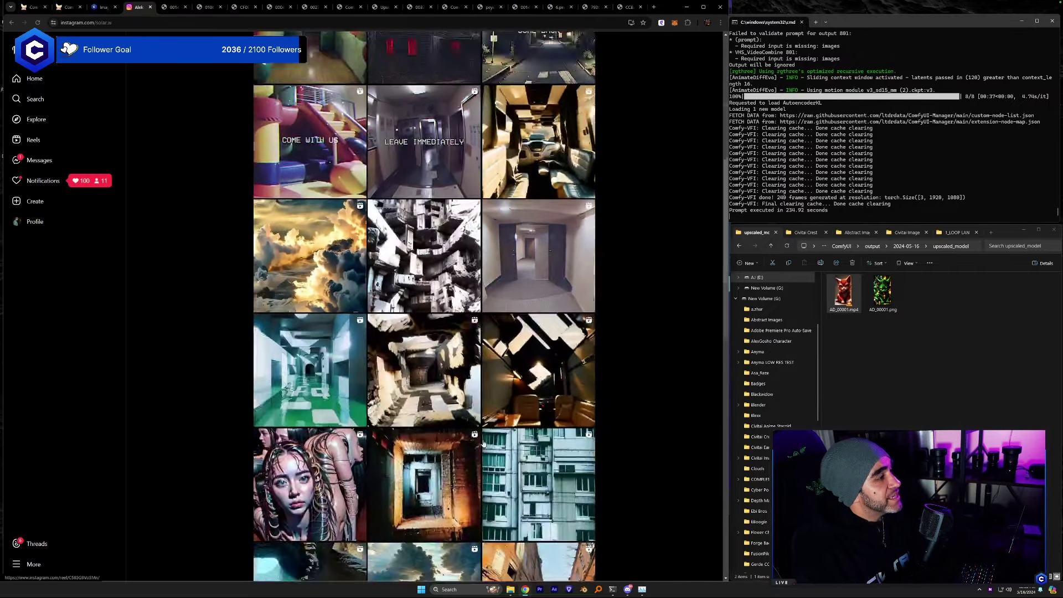
scroll(535, 378, down, 1)
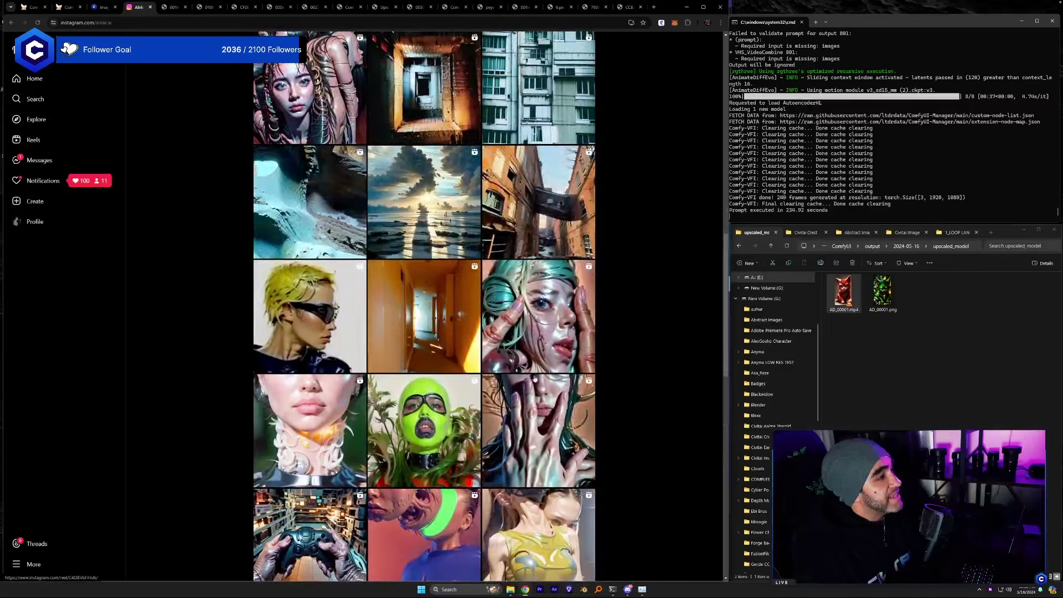
scroll(551, 417, down, 1)
click(551, 415)
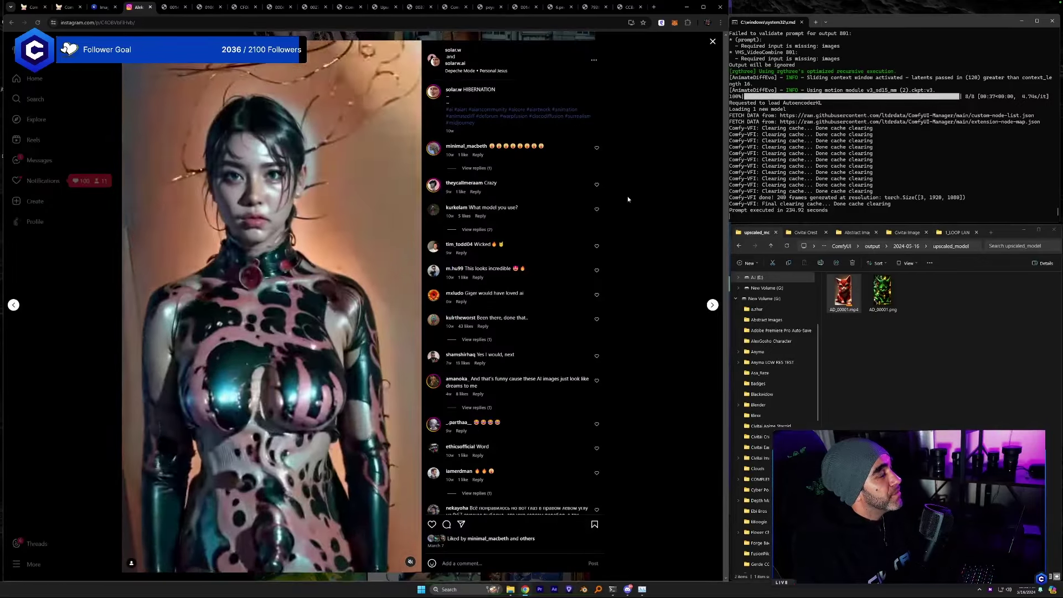
click(639, 189)
Watch the CLONER and DEMORPHY posts further down the grid, closing each one after viewing.
scroll(498, 296, down, 3)
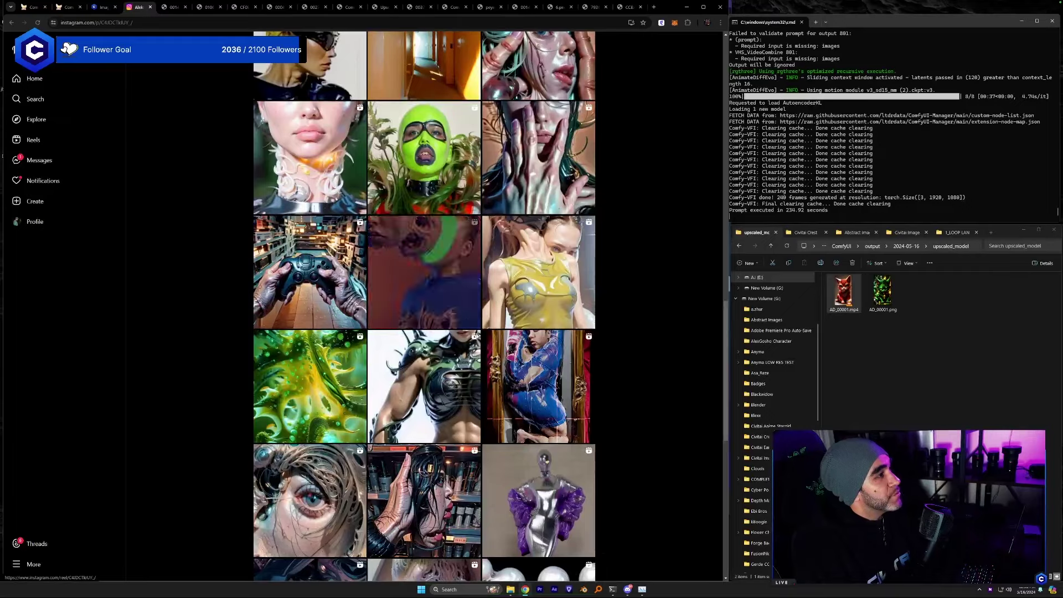
click(423, 271)
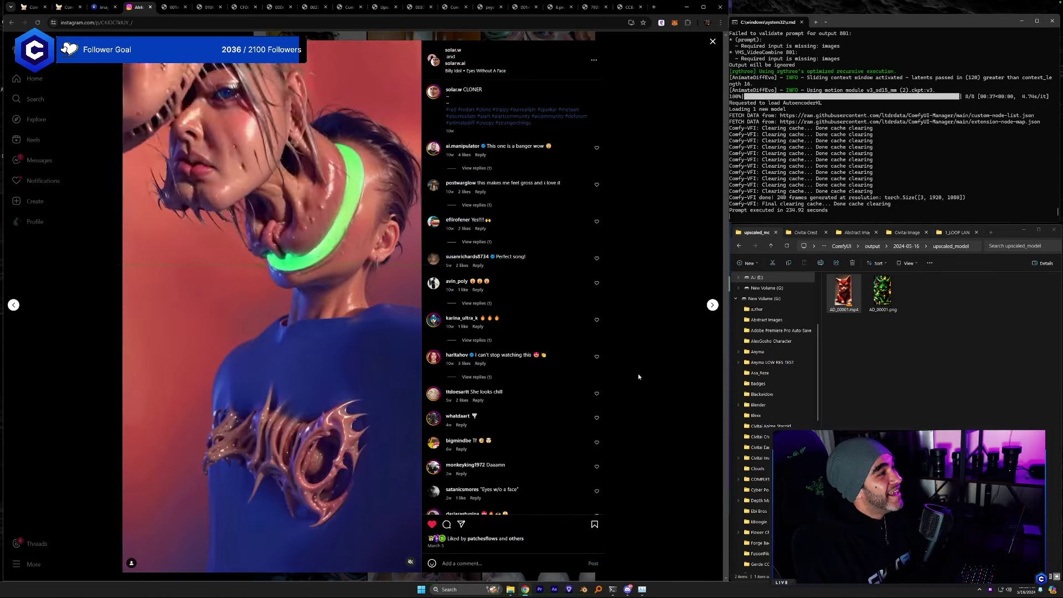
click(636, 378)
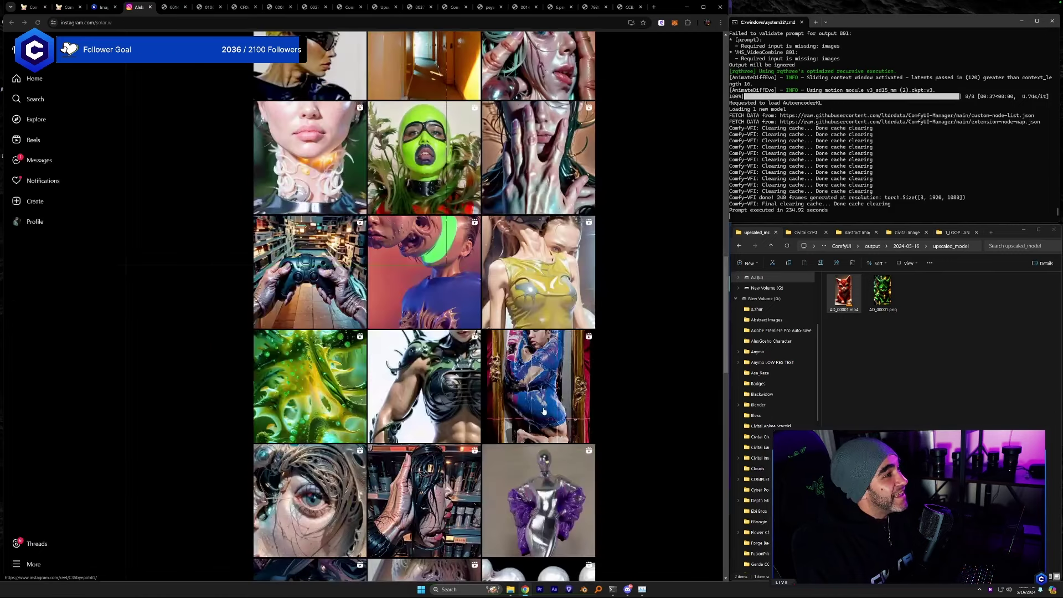
scroll(544, 412, down, 3)
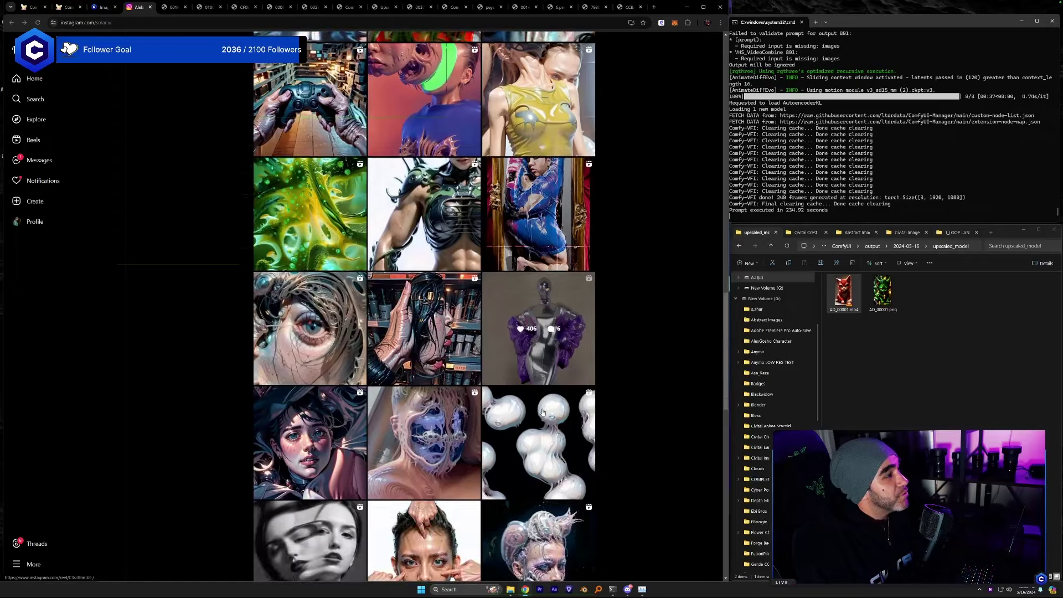
scroll(542, 411, down, 3)
click(424, 396)
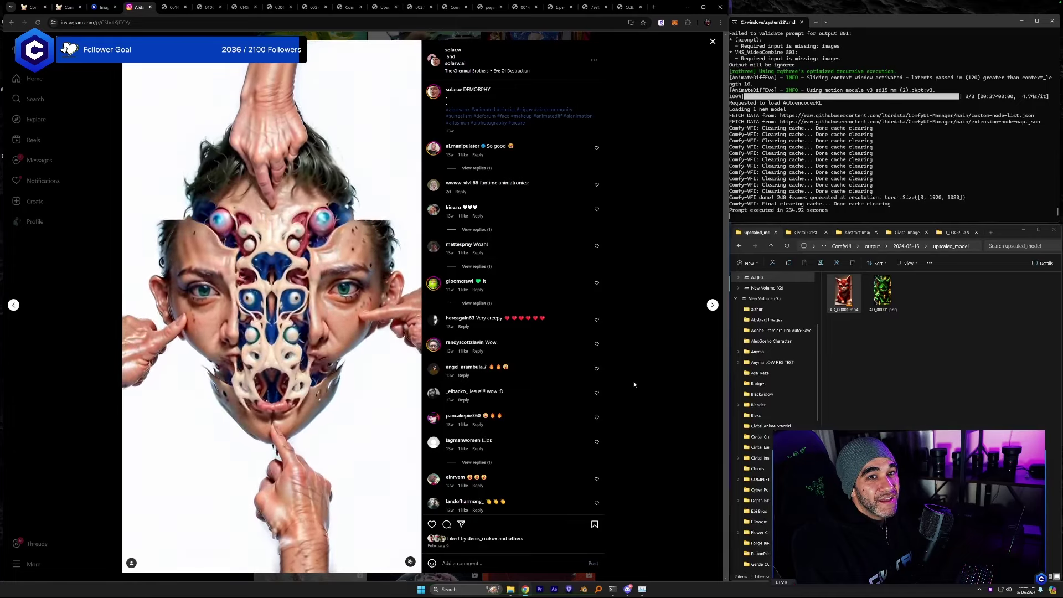
click(634, 381)
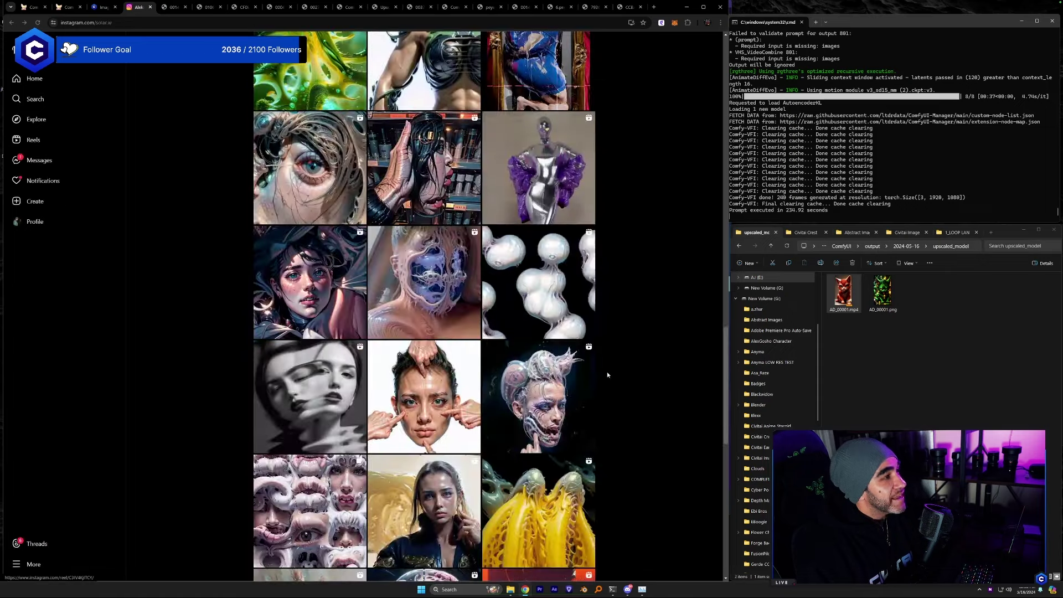
Watch the BIOUNITY post comparing source footage with its AI version, and close it.
scroll(606, 370, down, 2)
click(600, 408)
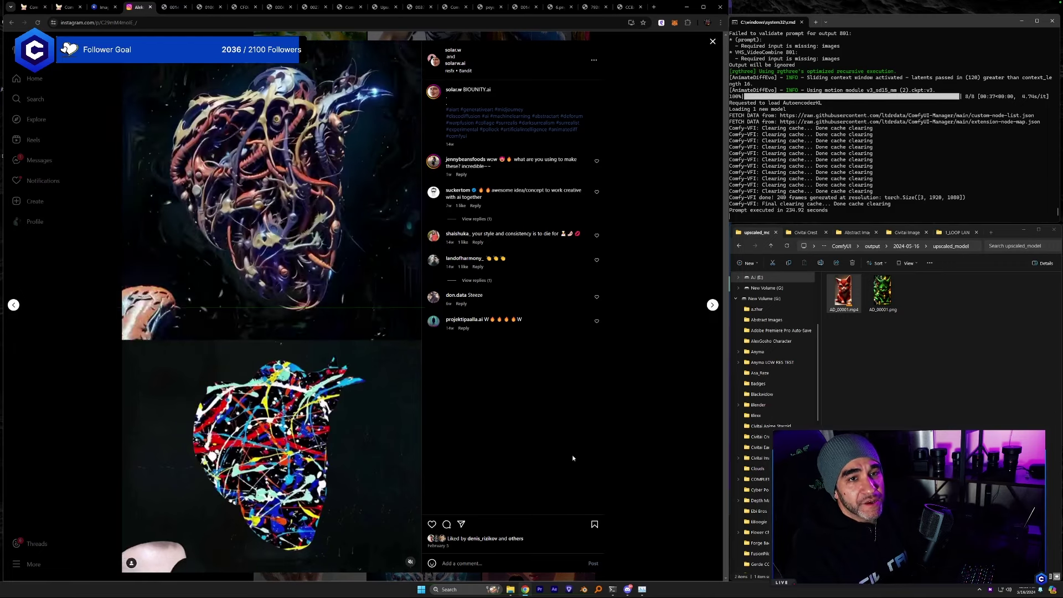
click(685, 401)
Browse the profile's older posts, watch the BEAUTY PRESSURE hydraulic press video and close it.
scroll(489, 378, down, 1)
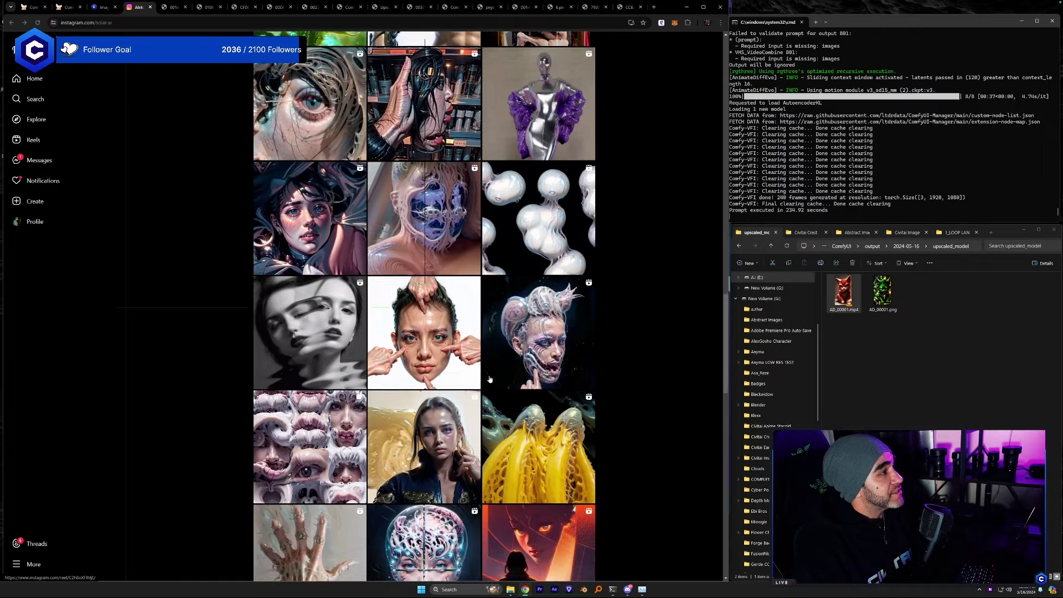
scroll(370, 263, down, 8)
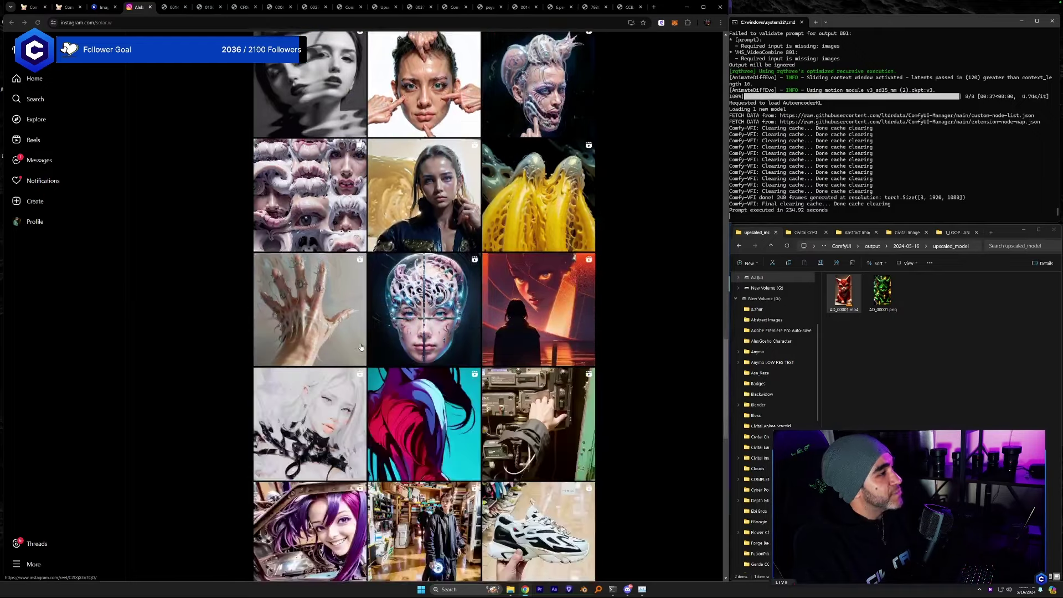
scroll(363, 345, down, 4)
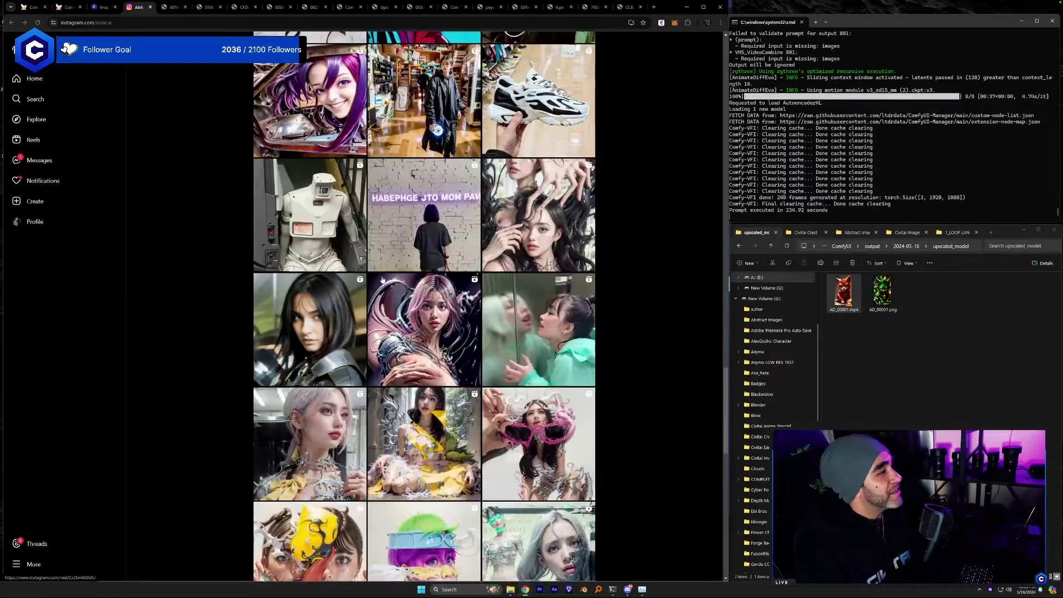
scroll(382, 280, down, 3)
click(419, 278)
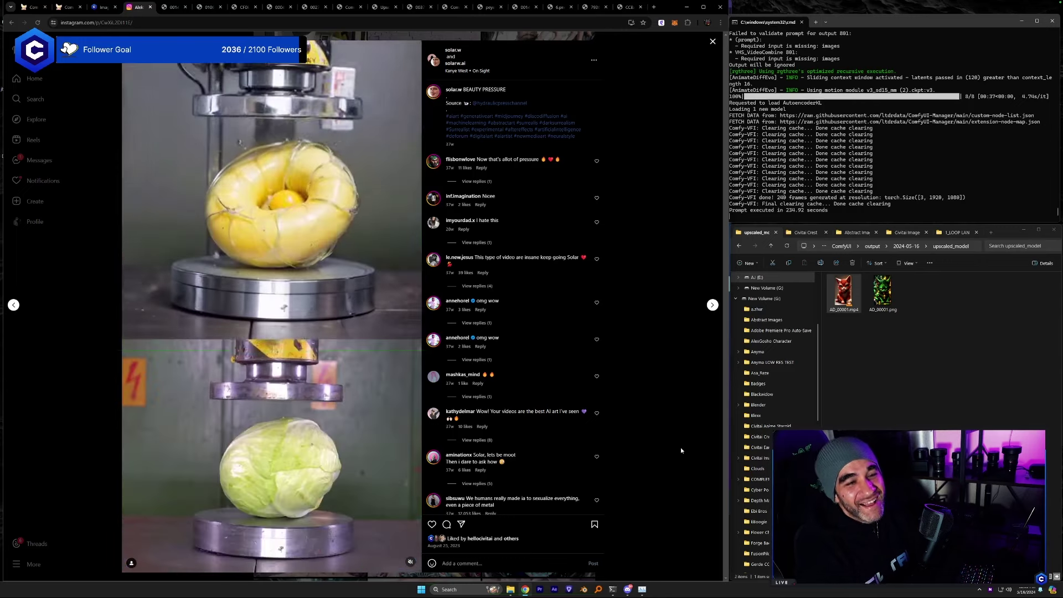
click(683, 440)
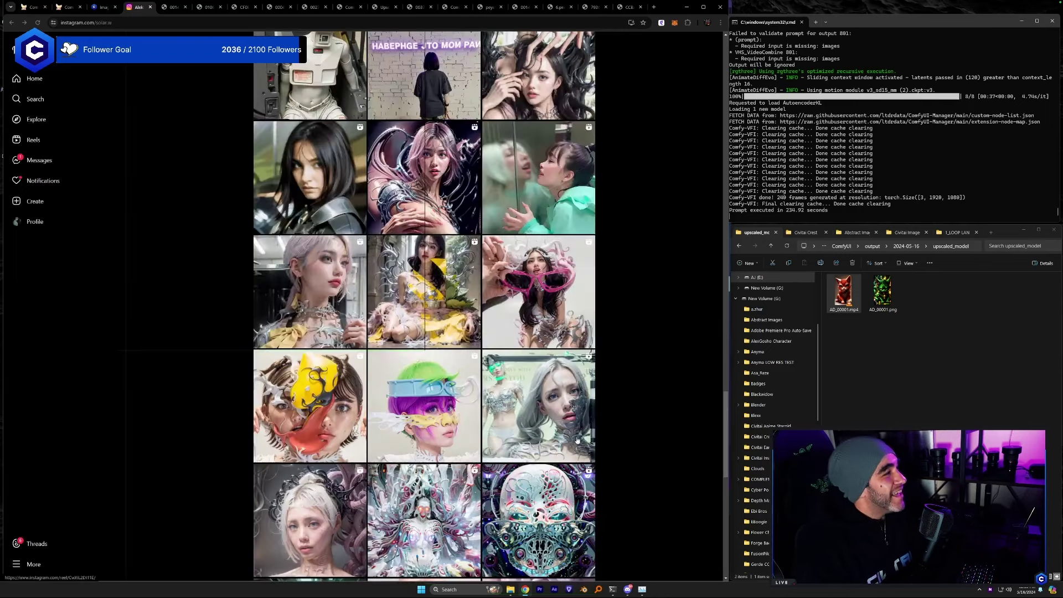
Watch the CRUMPLED ENERGY post with the pink sunglasses and close it.
scroll(571, 440, down, 1)
click(546, 277)
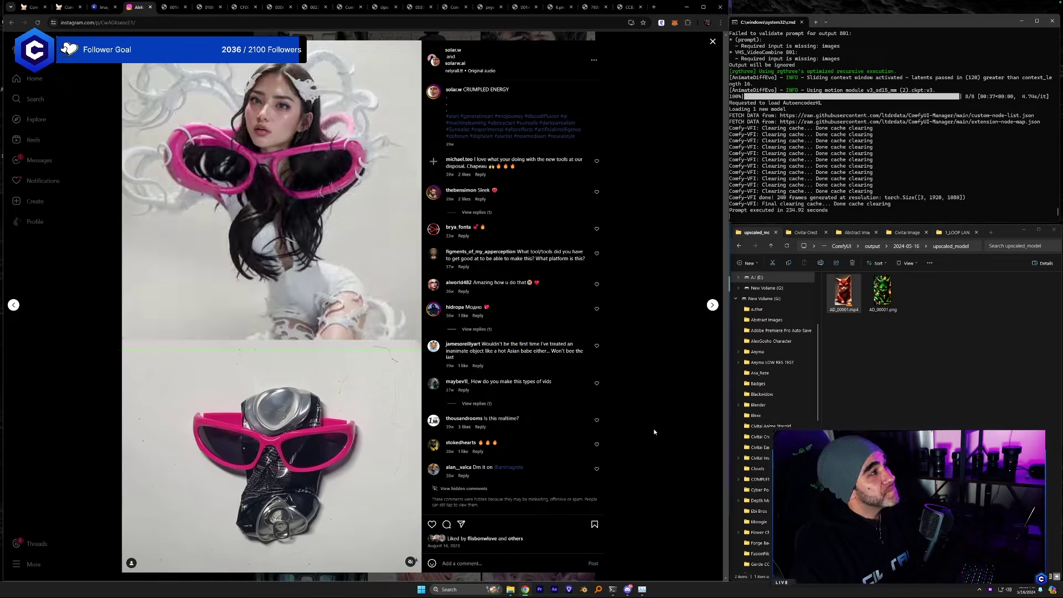
click(644, 426)
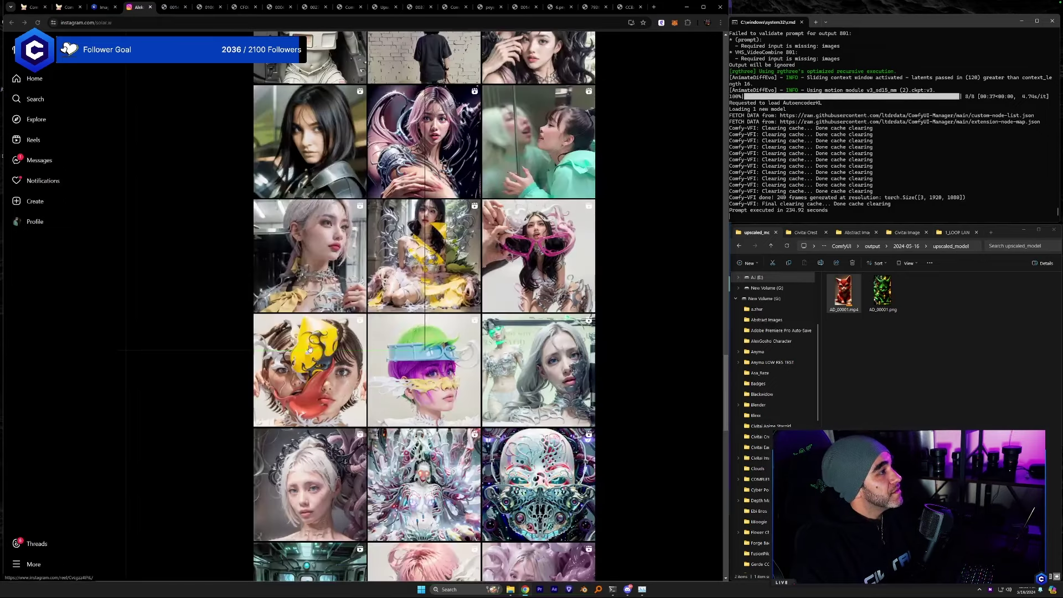
Browse the solar.w post grid, watch the SOUL post with the white robot thumbnail and close it.
scroll(309, 348, down, 3)
scroll(327, 406, down, 15)
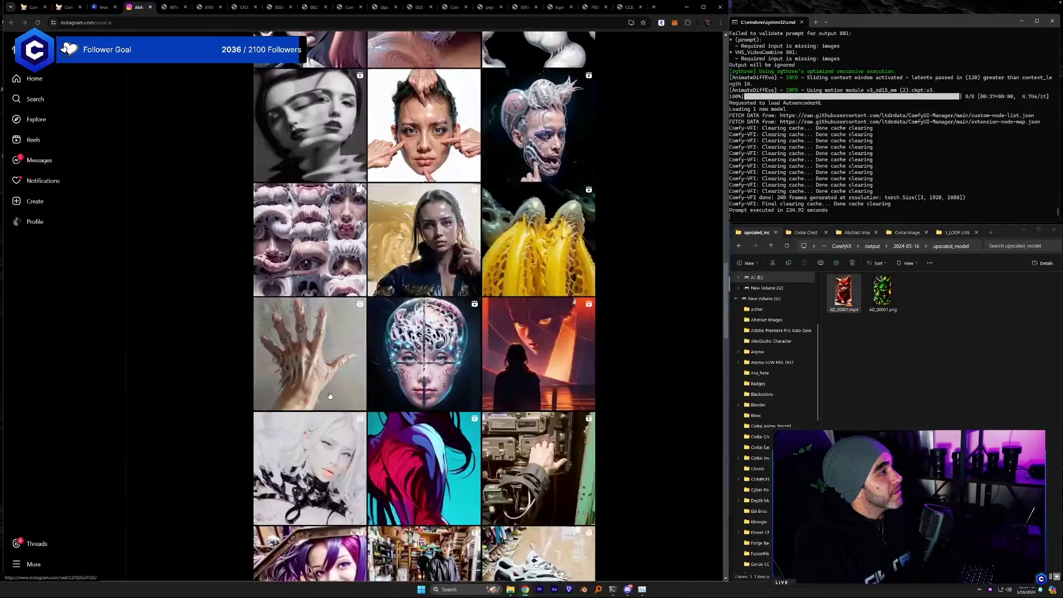
scroll(337, 387, up, 6)
scroll(346, 367, up, 5)
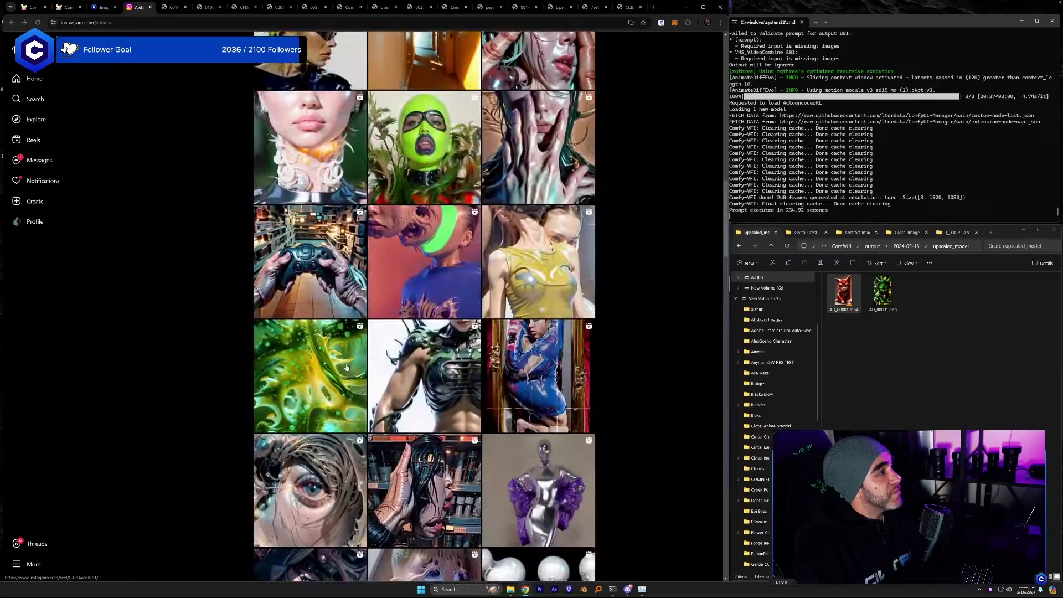
scroll(347, 366, down, 8)
scroll(347, 366, down, 6)
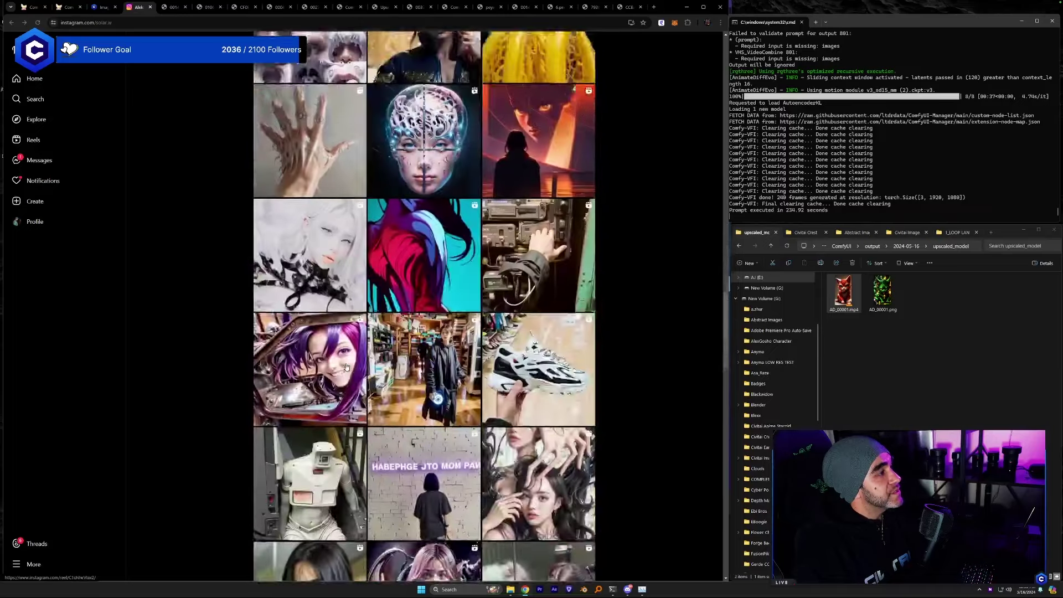
click(308, 470)
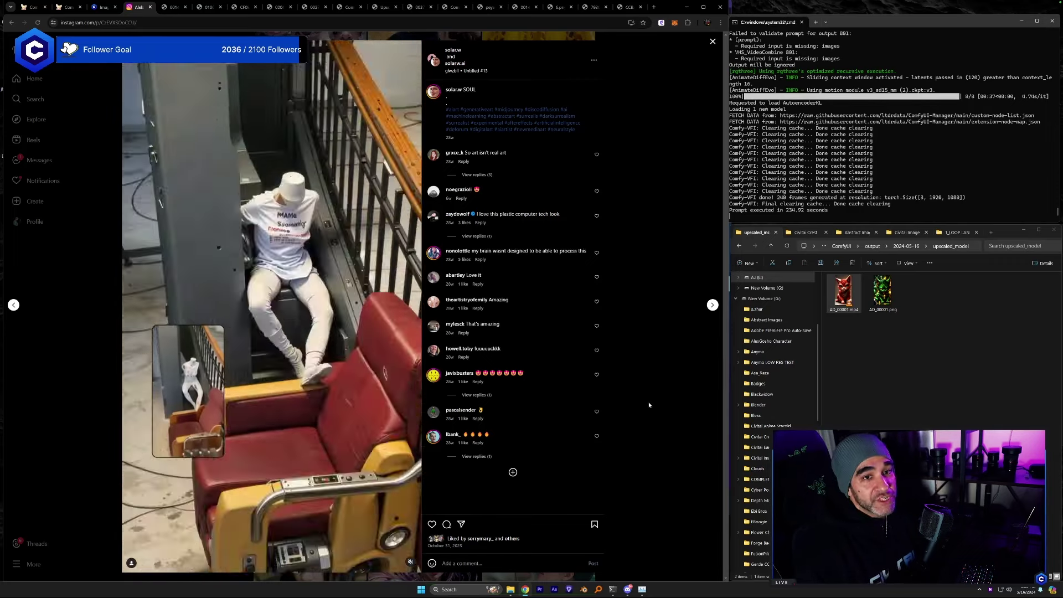
click(648, 405)
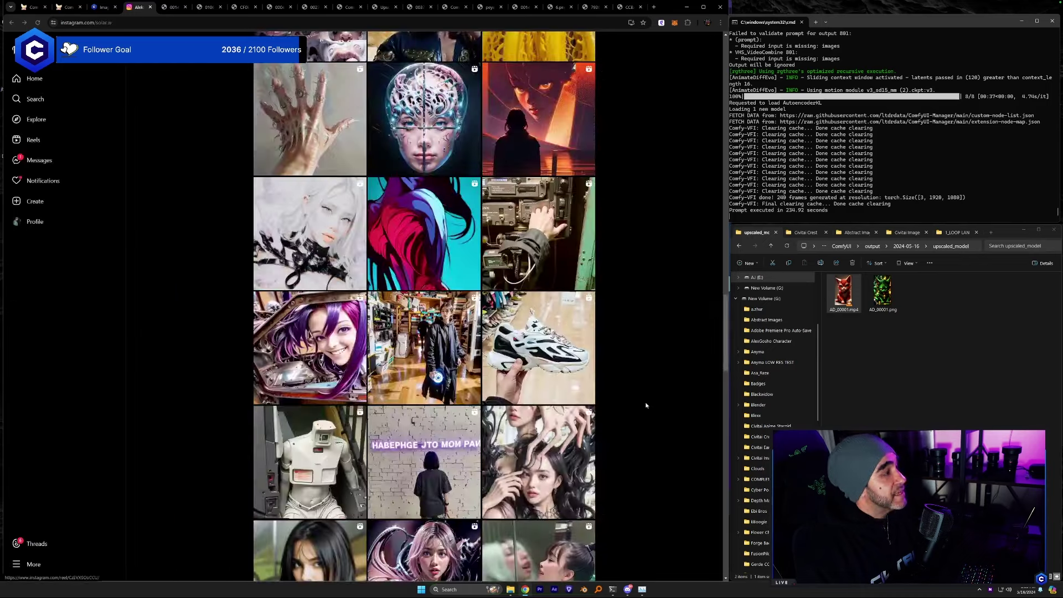
Watch the post with the neon-lettered brick wall and the YOU ARE ALONE post near the profile's start, closing each one.
click(433, 467)
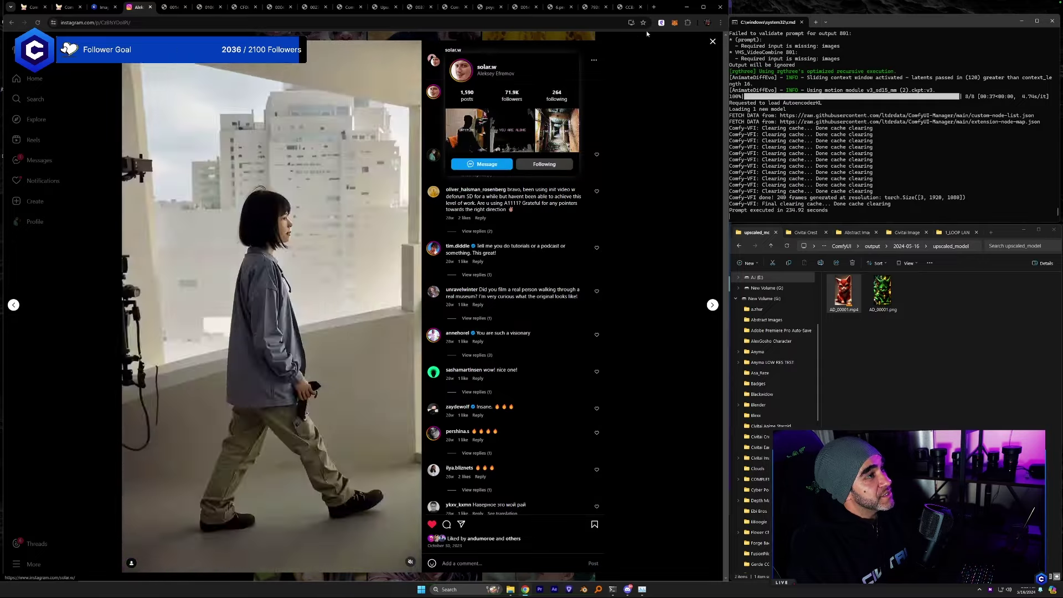
click(712, 41)
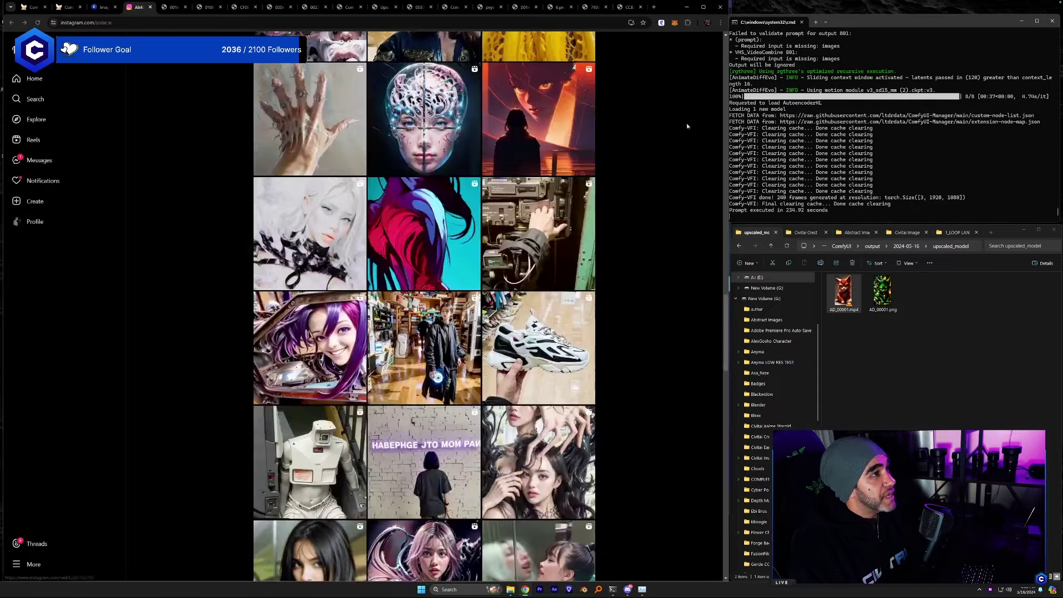
scroll(490, 330, up, 15)
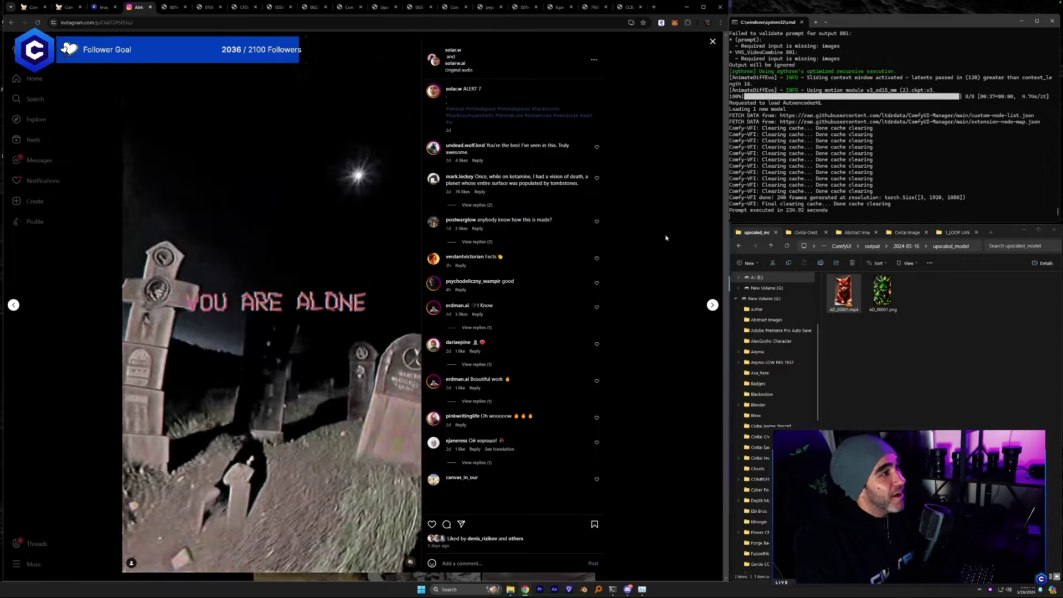
click(664, 238)
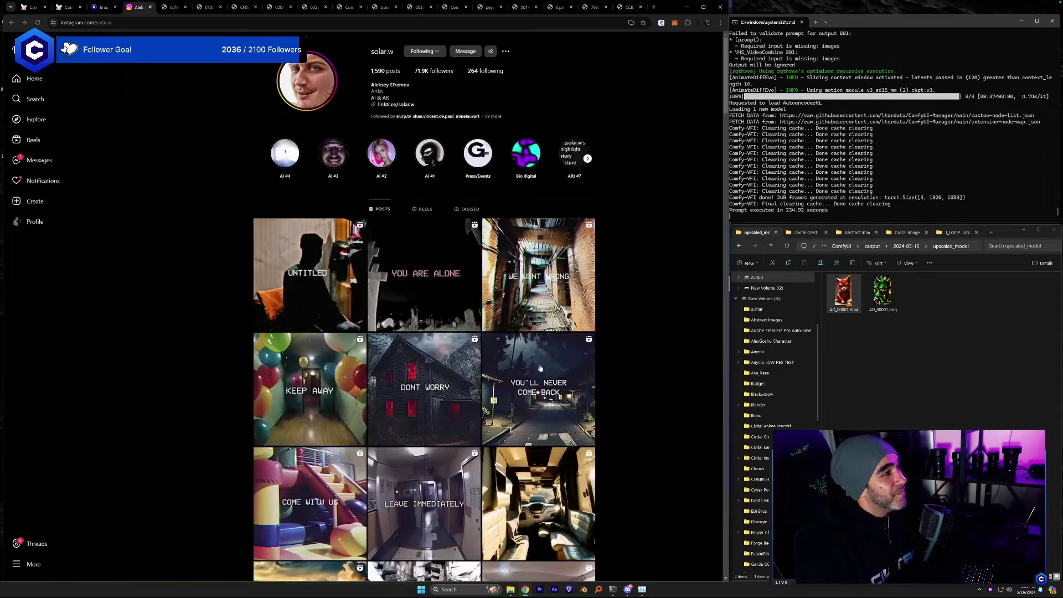
Watch the WE WENT WRONG post and the black-and-white LAYERS post, closing each after viewing.
click(534, 299)
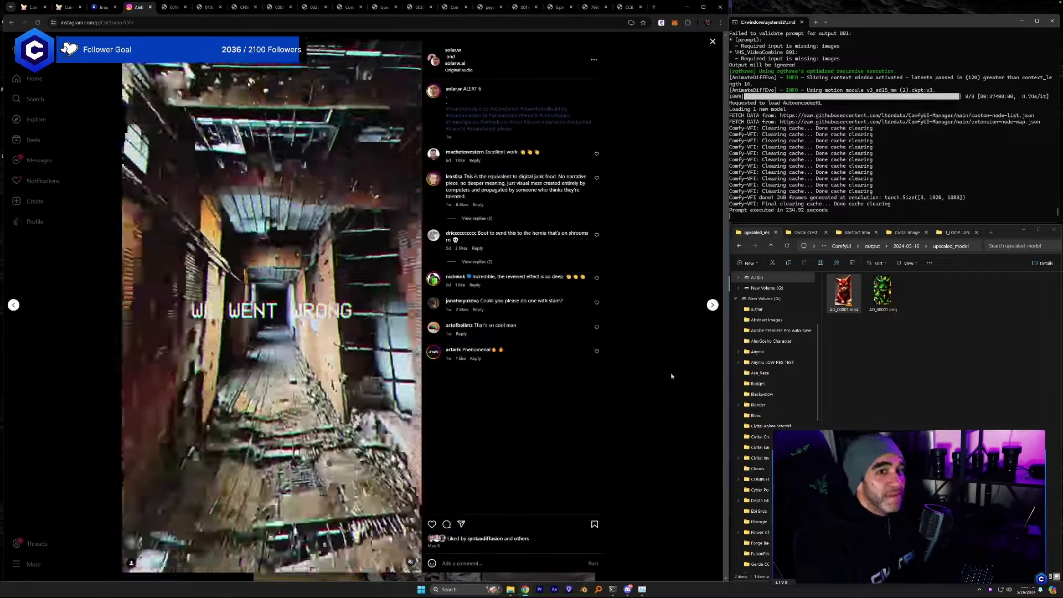
click(669, 373)
scroll(510, 465, down, 3)
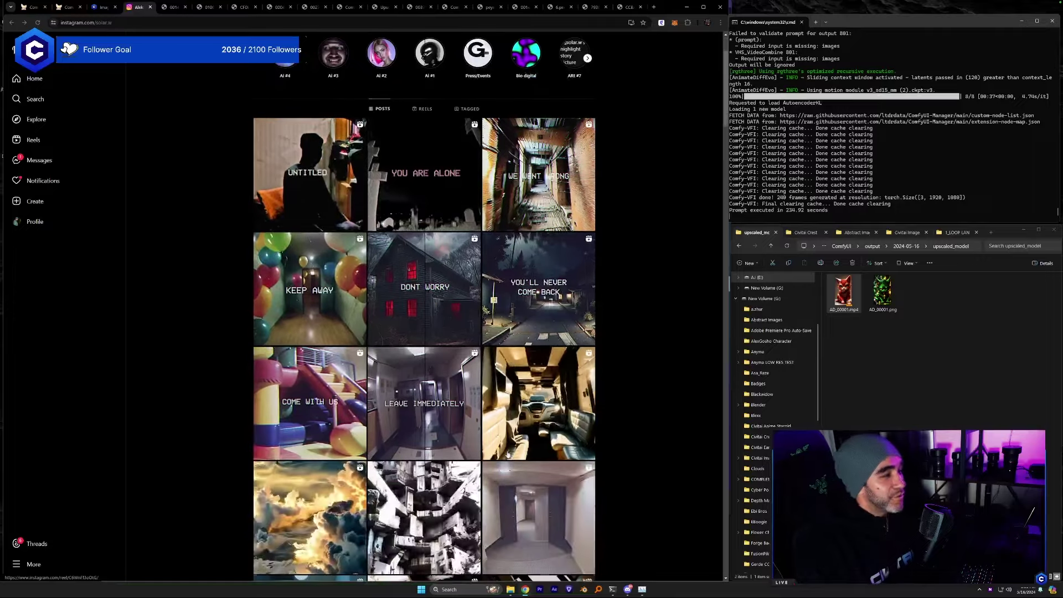
click(430, 495)
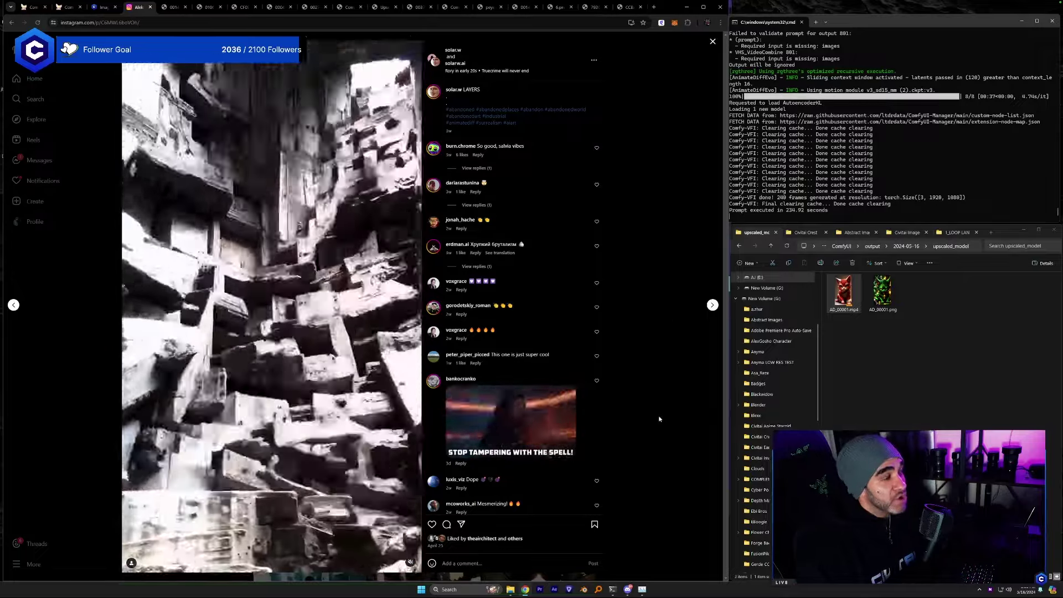
click(659, 418)
Go to the jboogx.creative profile, watch the Circulatory Flow post and close it.
scroll(415, 315, up, 3)
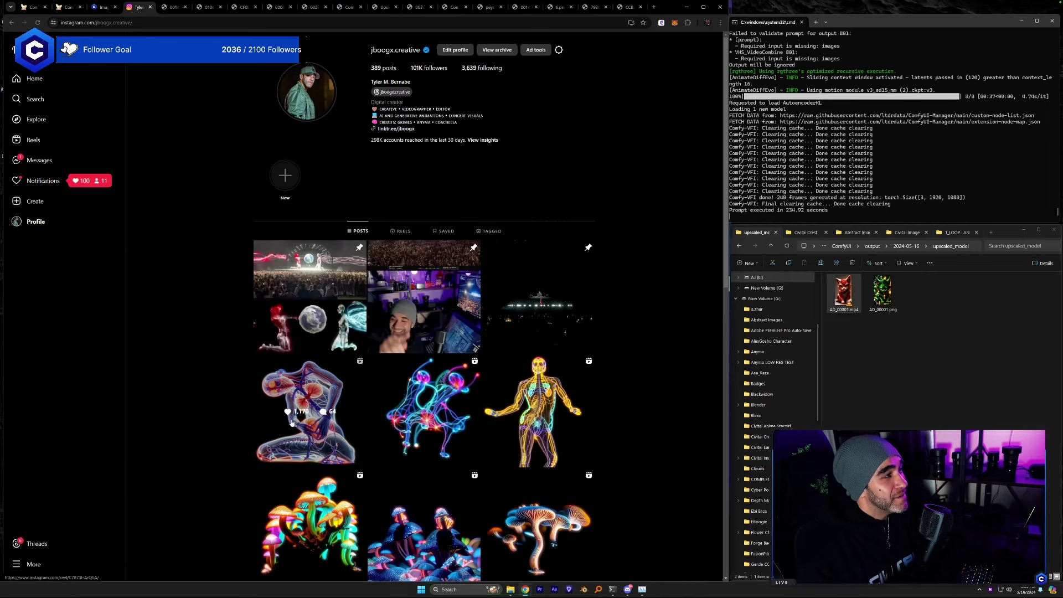
click(295, 421)
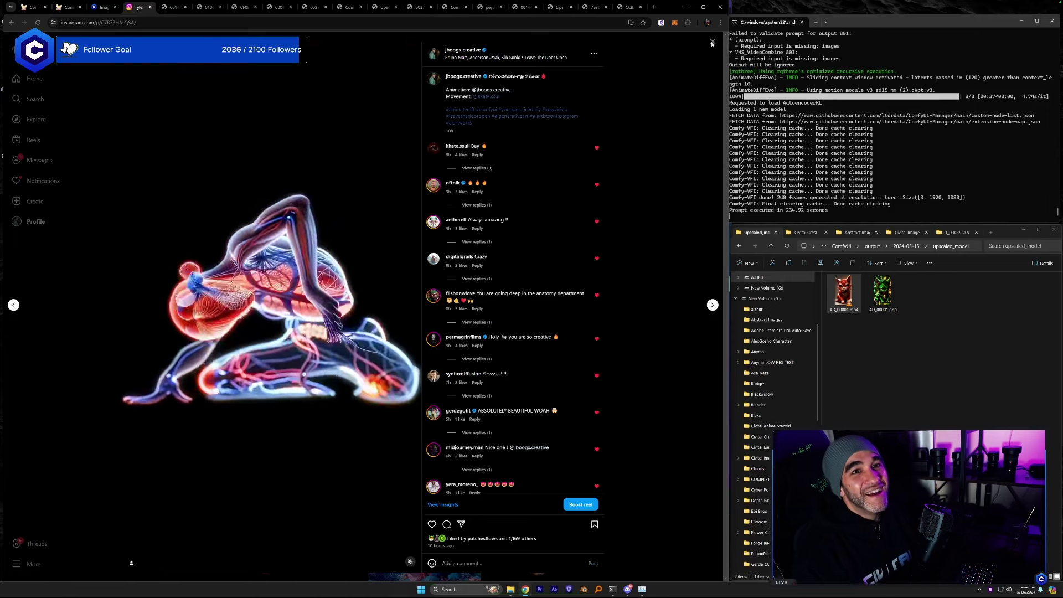
click(712, 42)
scroll(321, 403, down, 1)
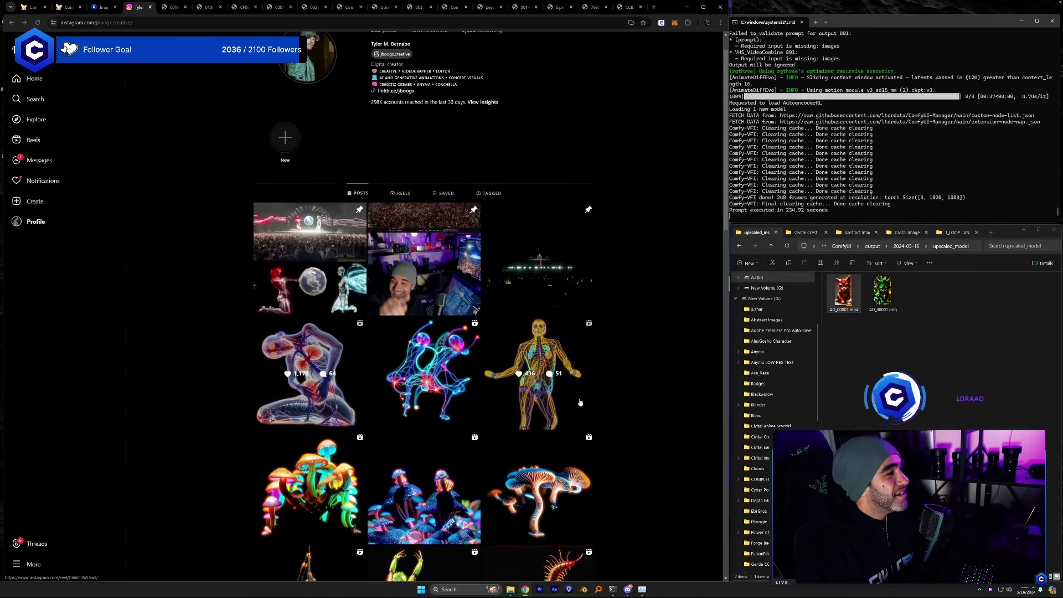
Close the Instagram page and open the ipiv's Morph workflow page from the KEEP AWAY video on Civitai.
click(150, 7)
click(99, 10)
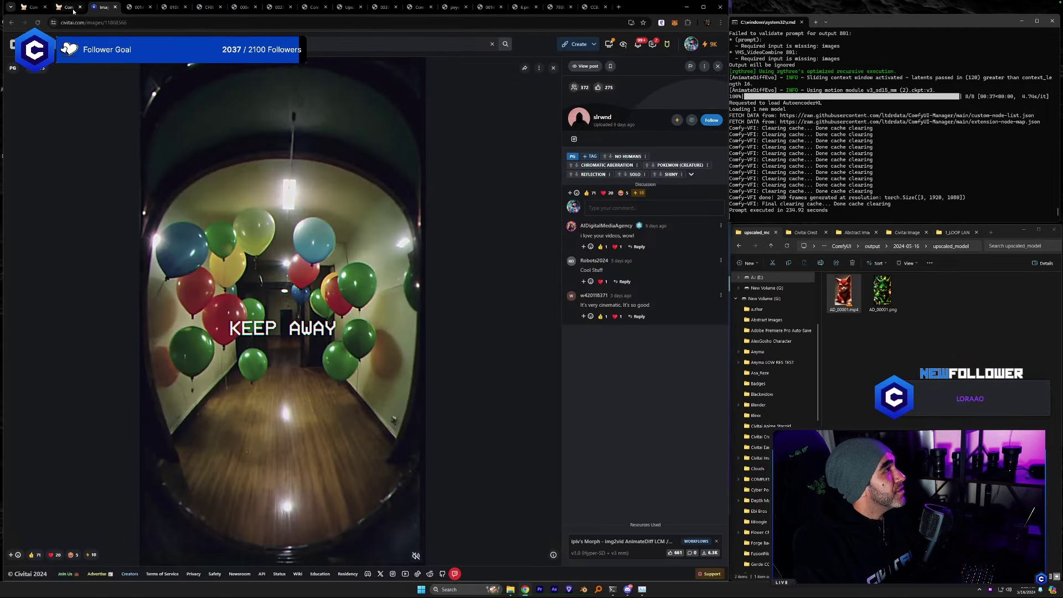
click(68, 7)
click(102, 7)
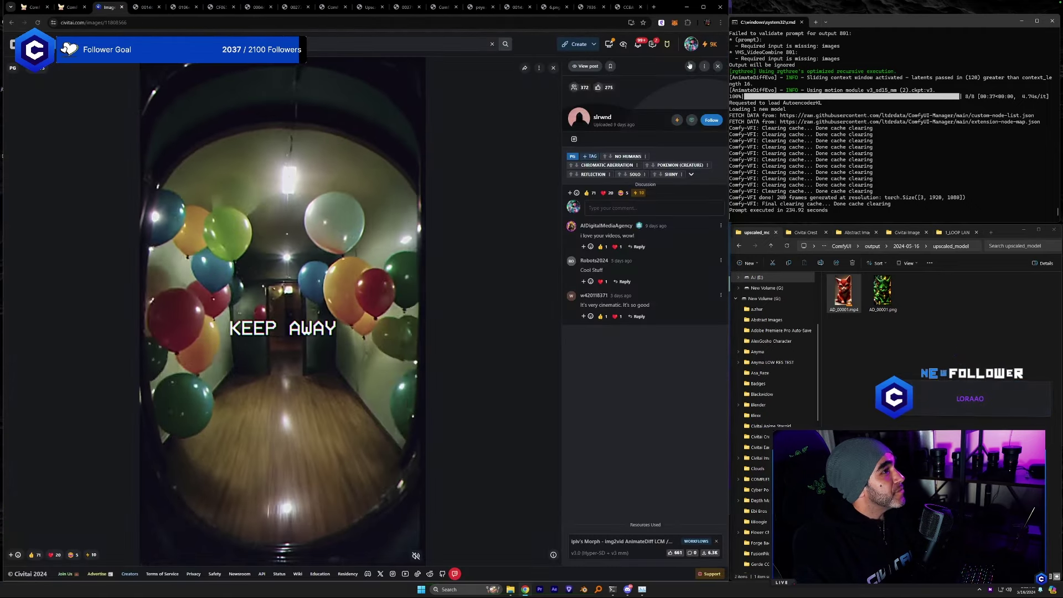
click(621, 540)
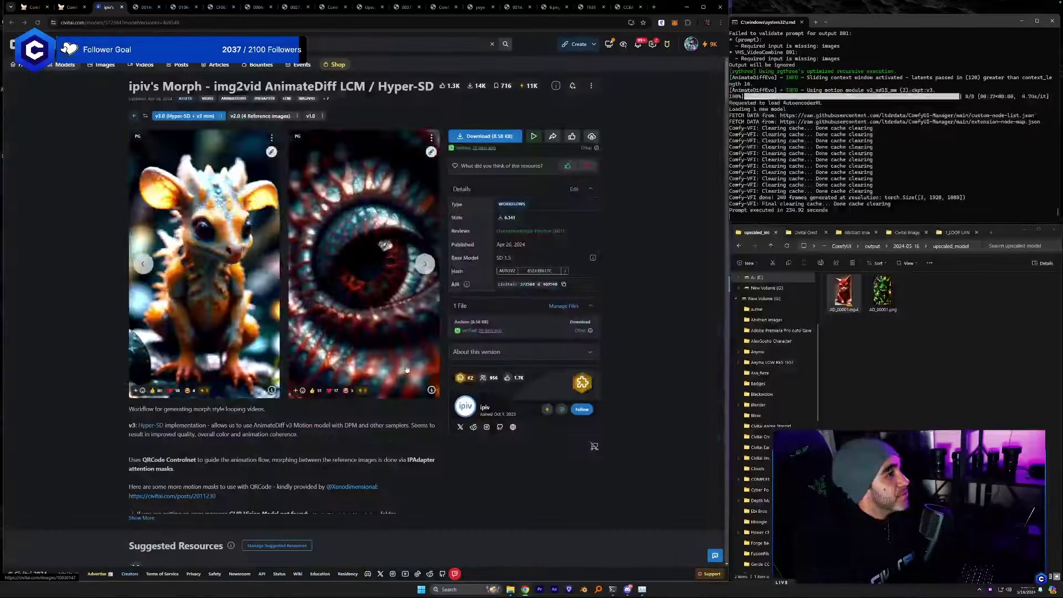
scroll(408, 370, down, 1)
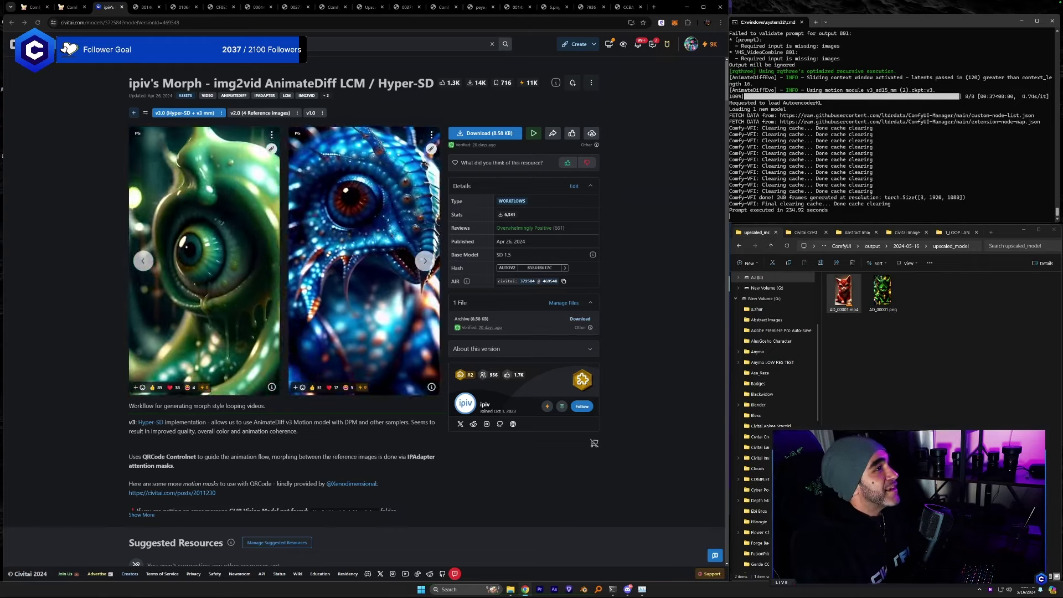
Load Instagram in place of the workflow page, search for "dotsimu" and open the dotsimulate profile.
click(374, 22)
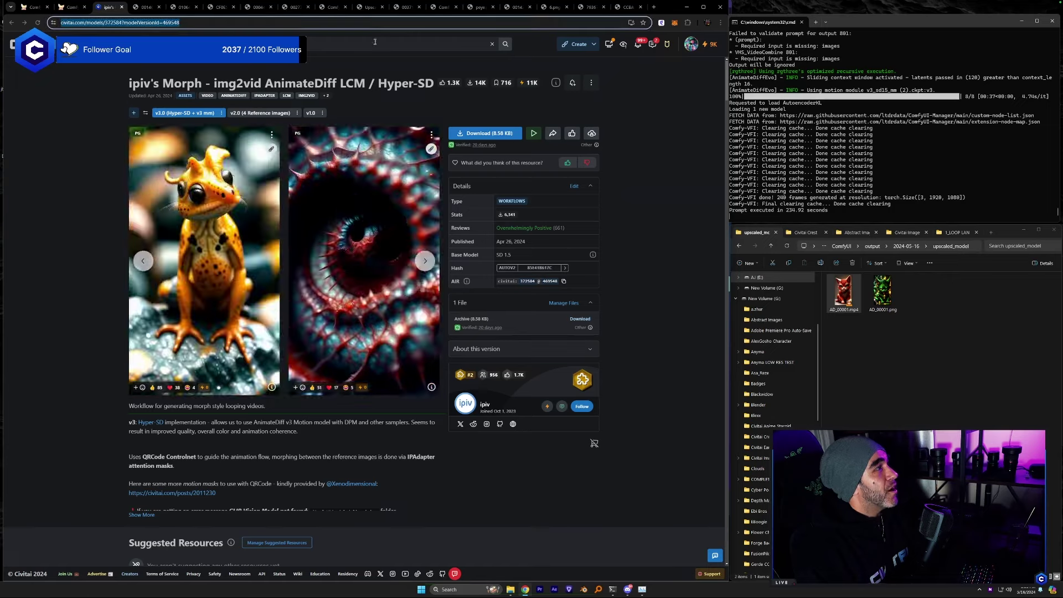
text(instagram.com/sloar.w)
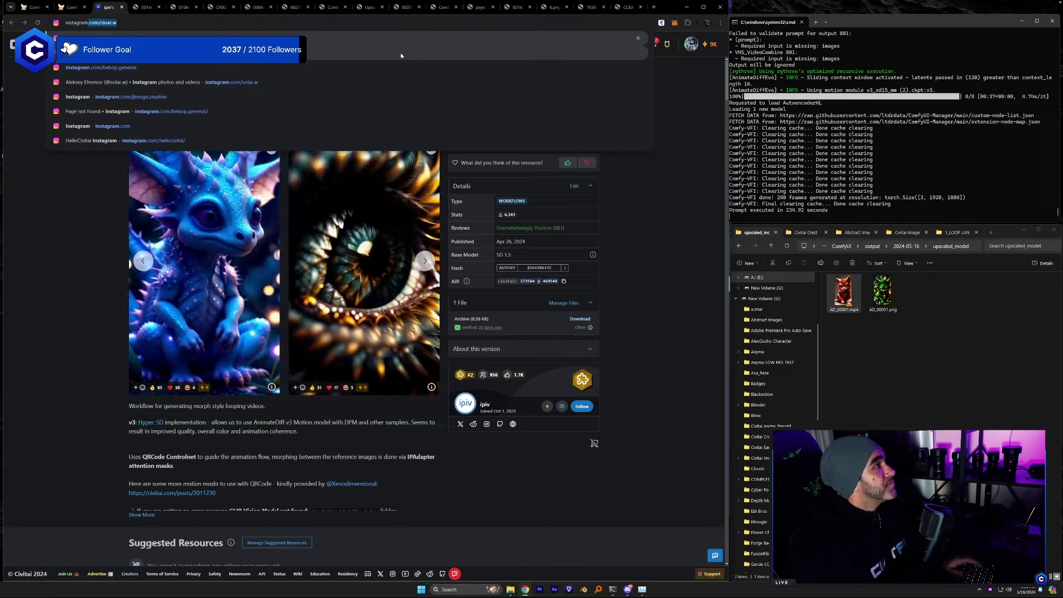
key(Return)
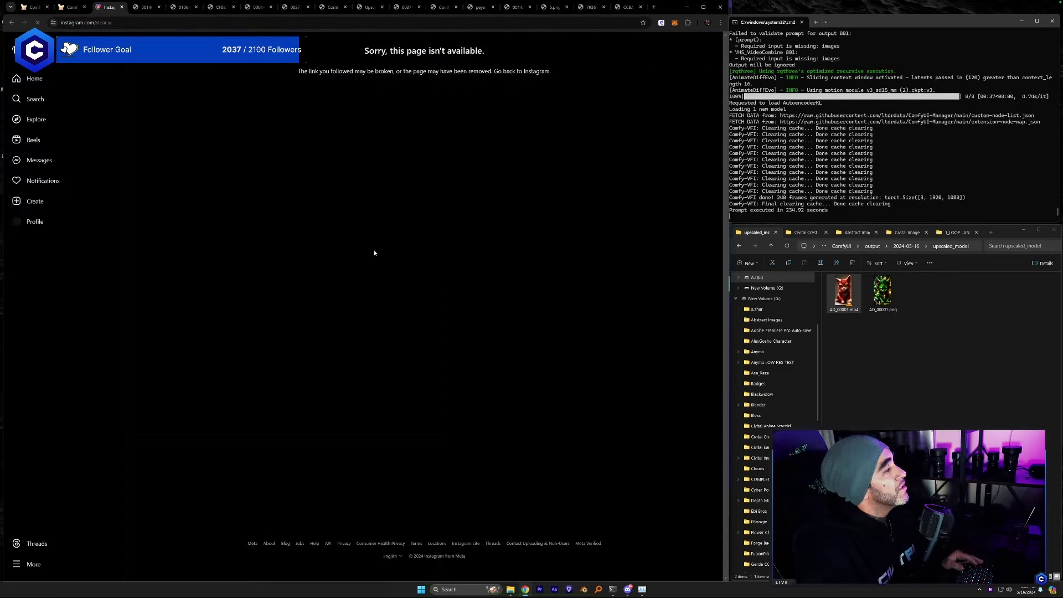
click(40, 100)
text(dd)
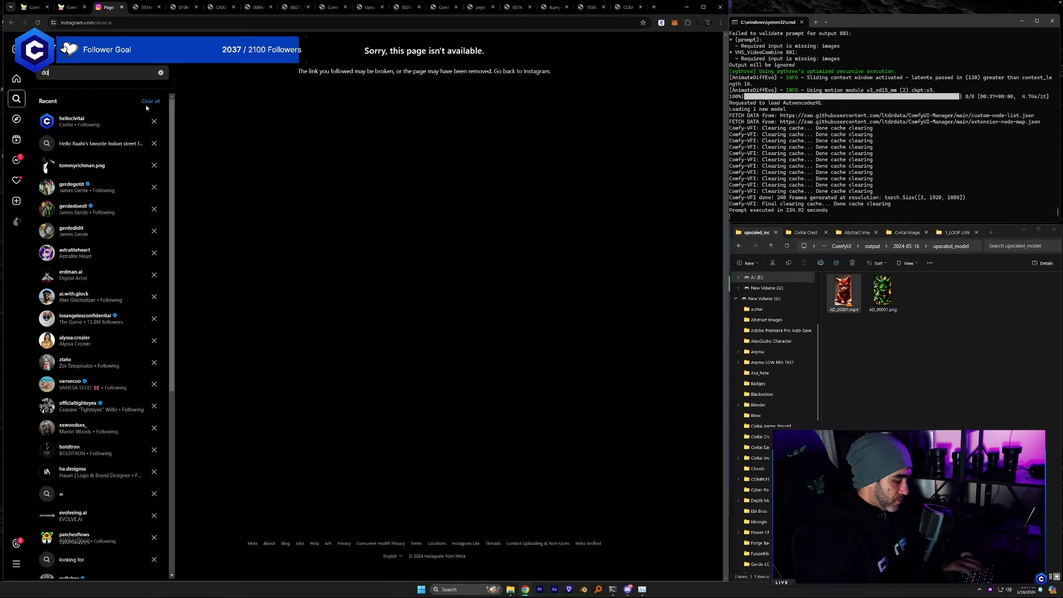
text(tsimu)
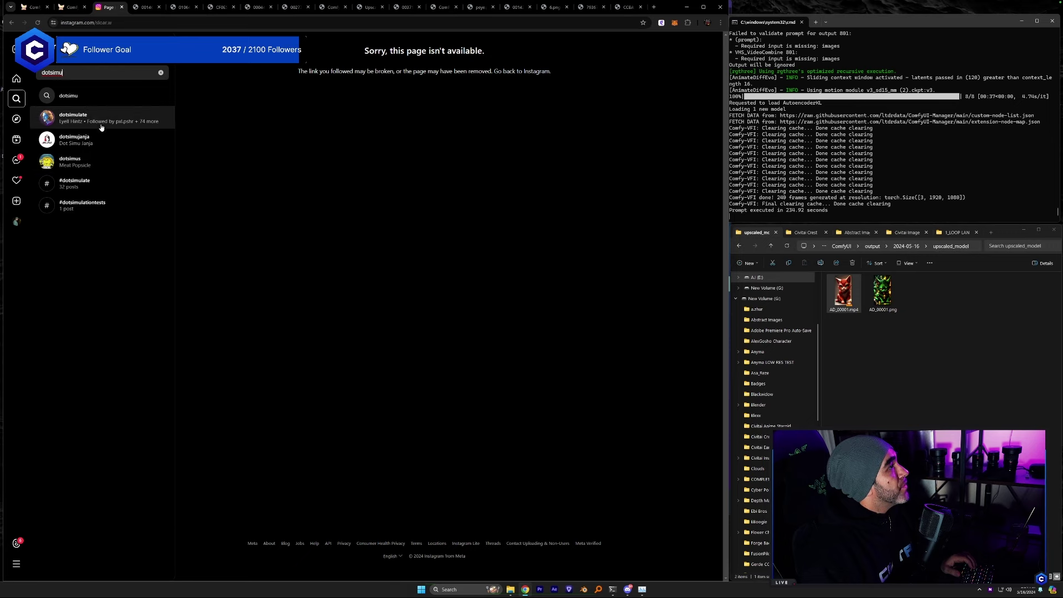
click(101, 118)
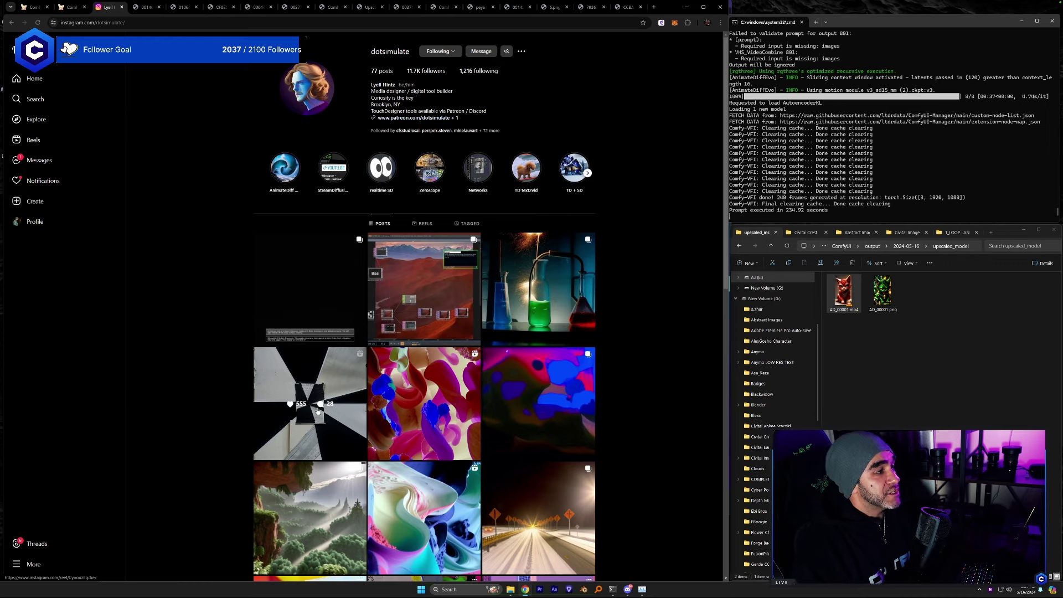
Watch the Unfolding Archives, red-and-purple abstract motion and Typomatic posts on the dotsimulate profile, closing each one.
click(317, 410)
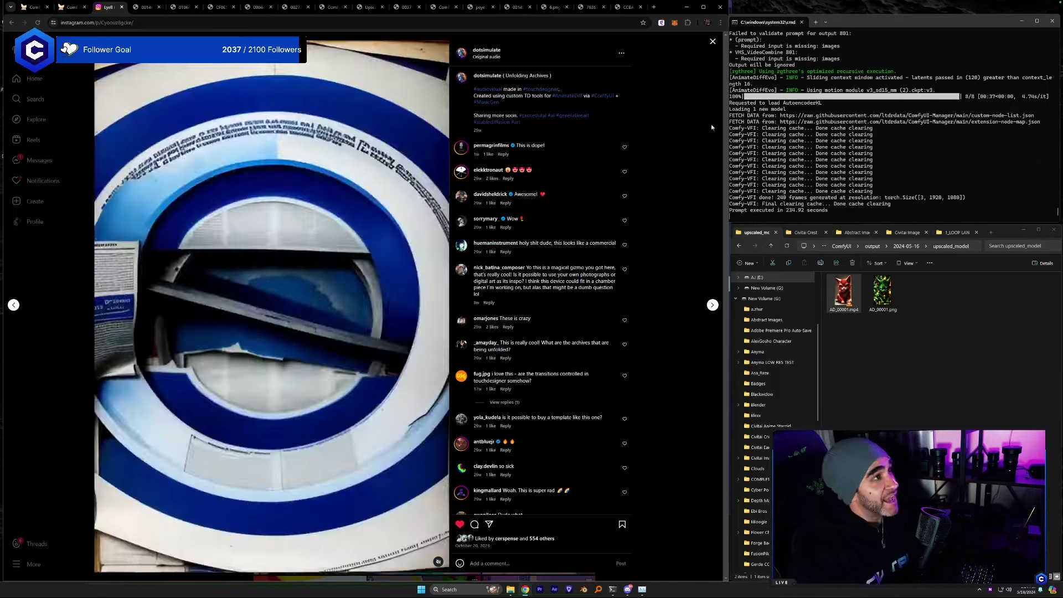
click(711, 42)
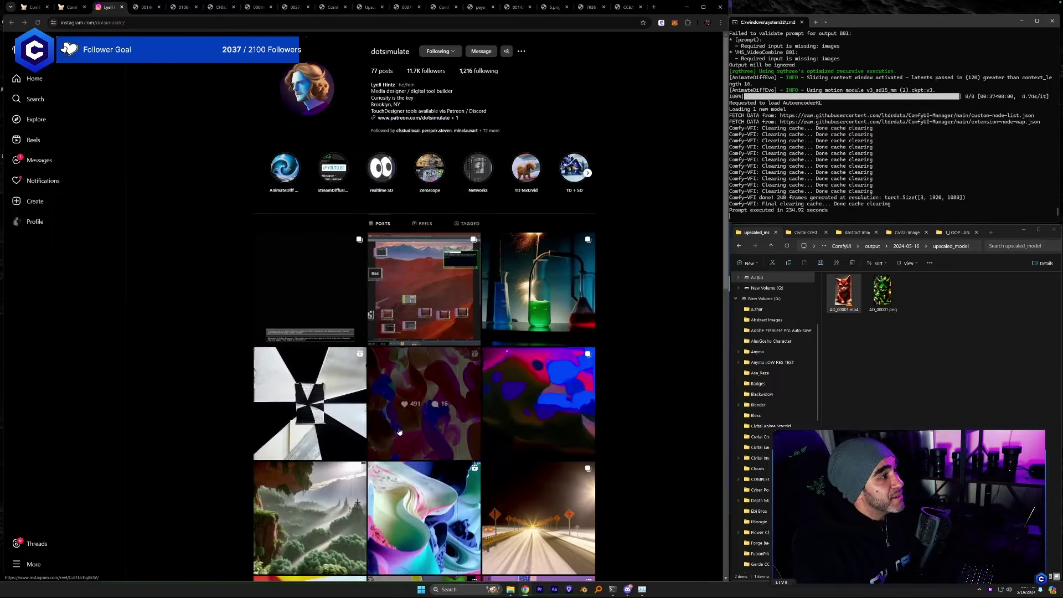
click(518, 437)
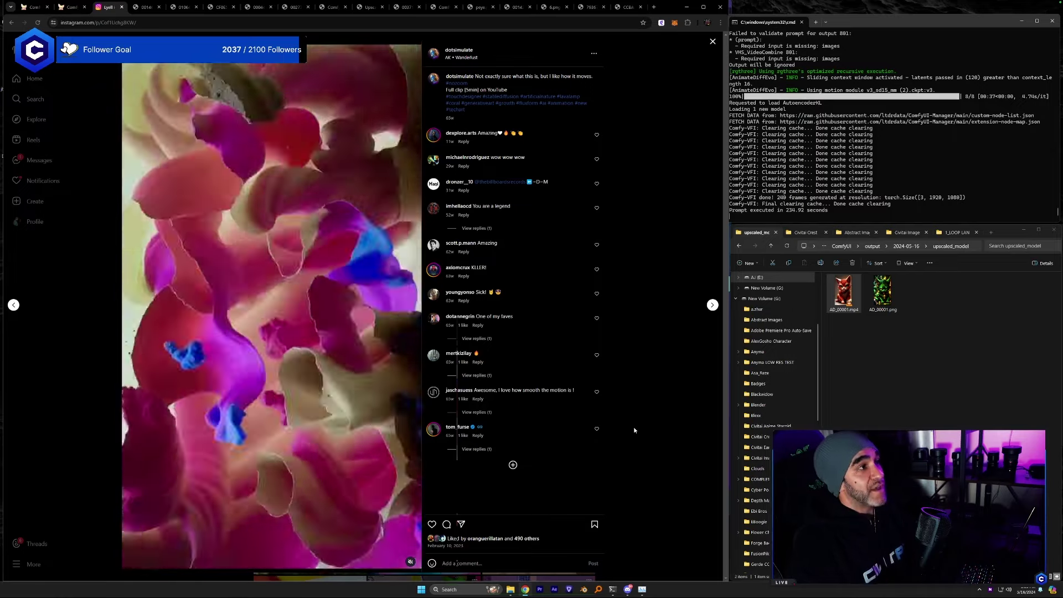
click(712, 42)
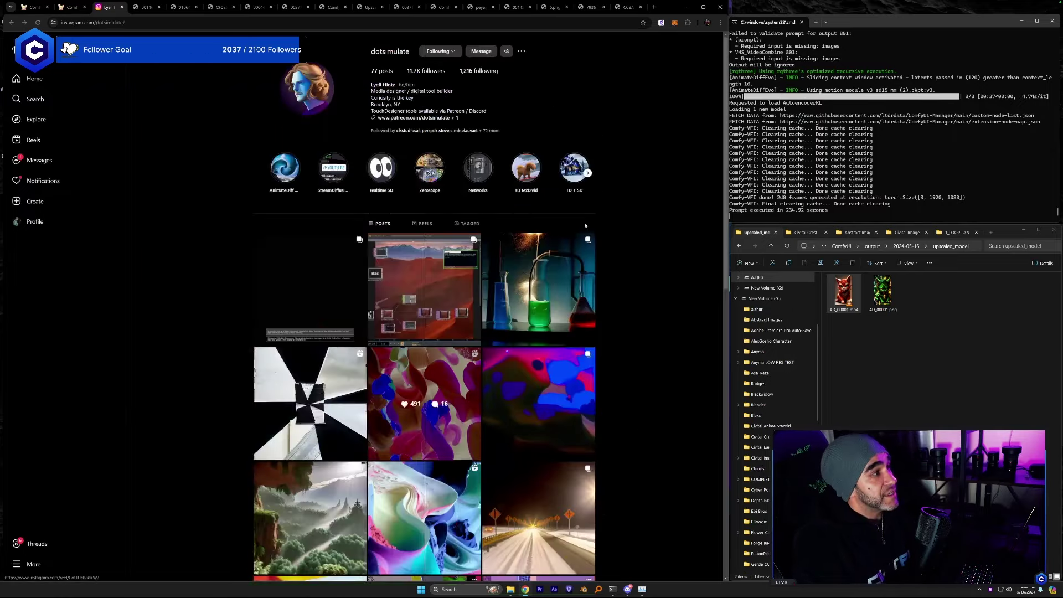
click(573, 294)
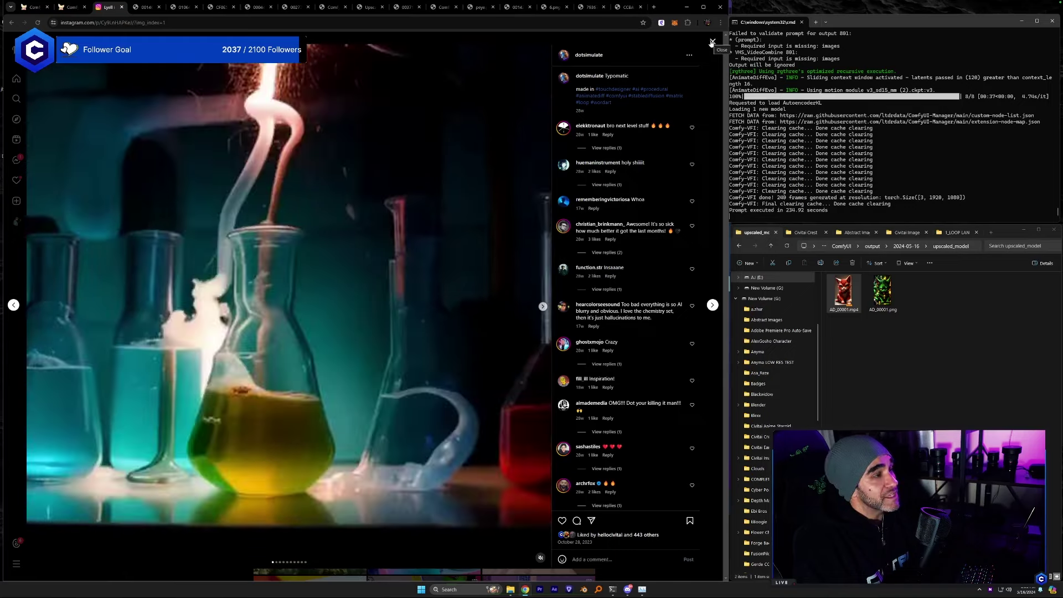
click(712, 43)
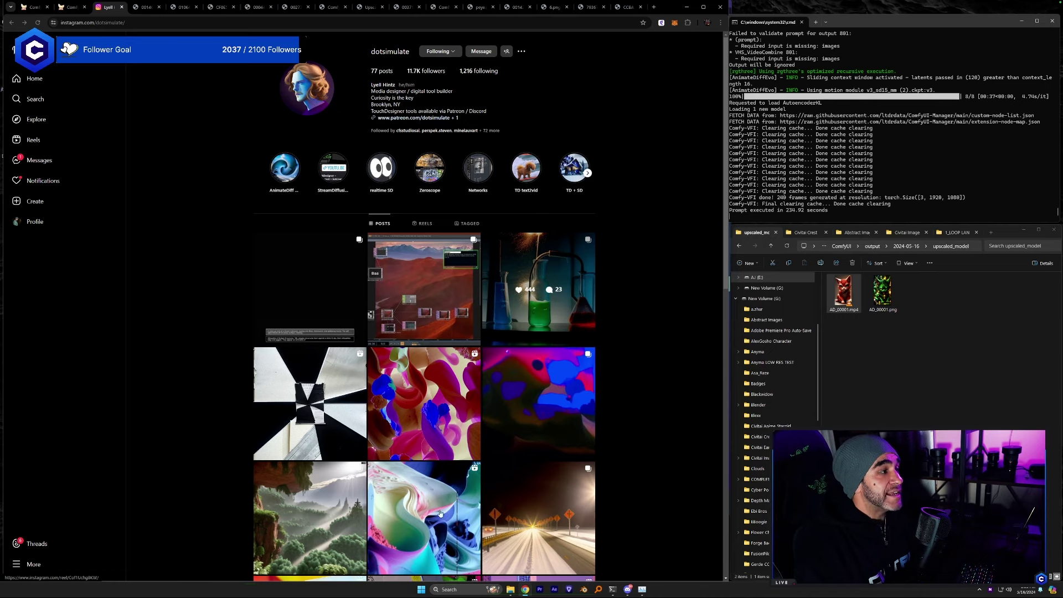
Watch the "Waves of something new" and "Quick trip around the blocks" posts further down the grid, closing each one.
scroll(441, 515, down, 2)
scroll(441, 516, down, 1)
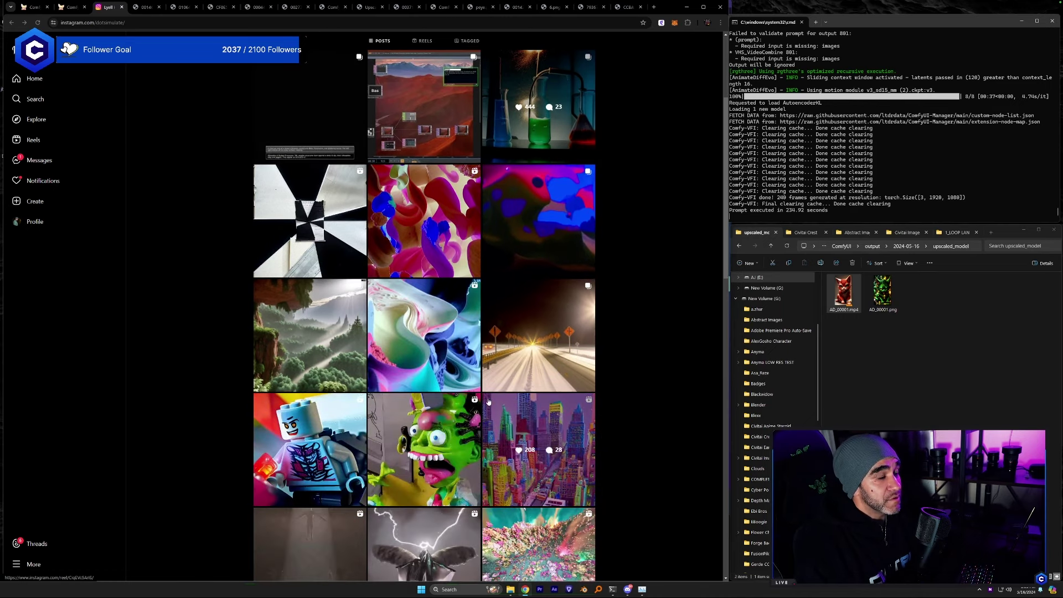
click(432, 357)
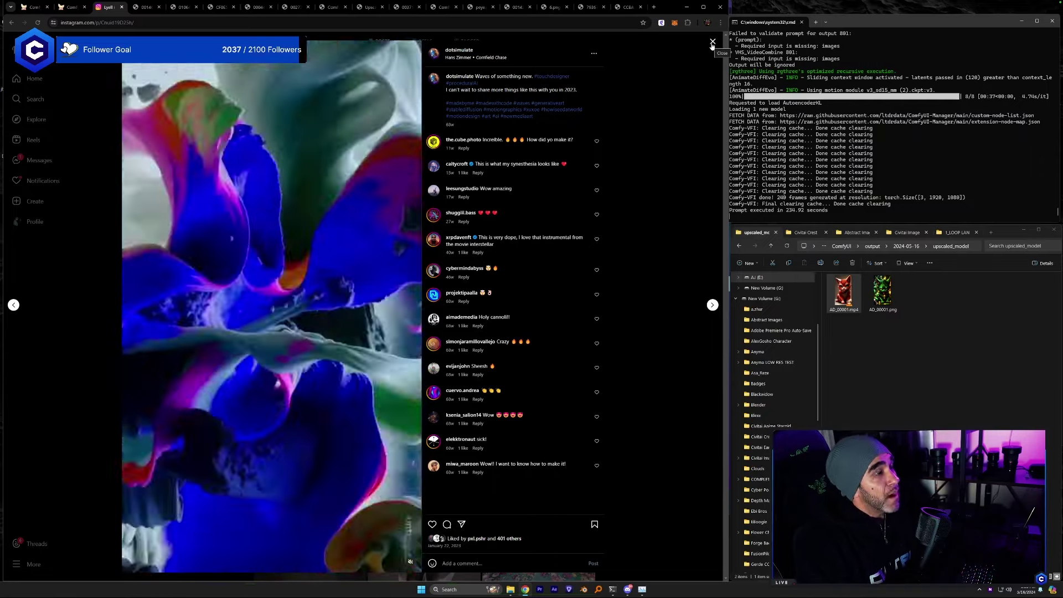
click(712, 43)
click(375, 522)
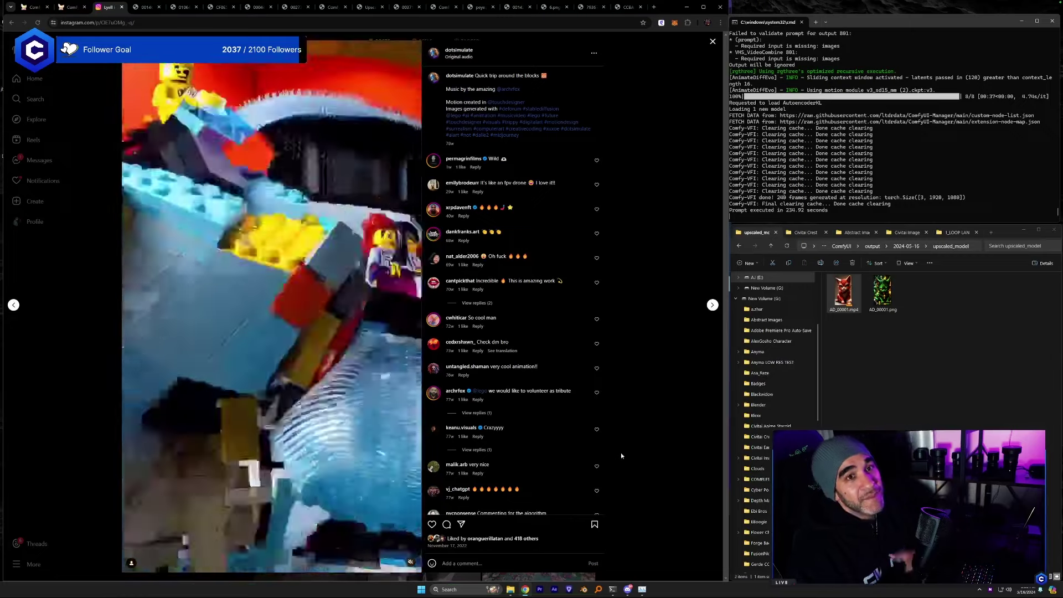
click(712, 42)
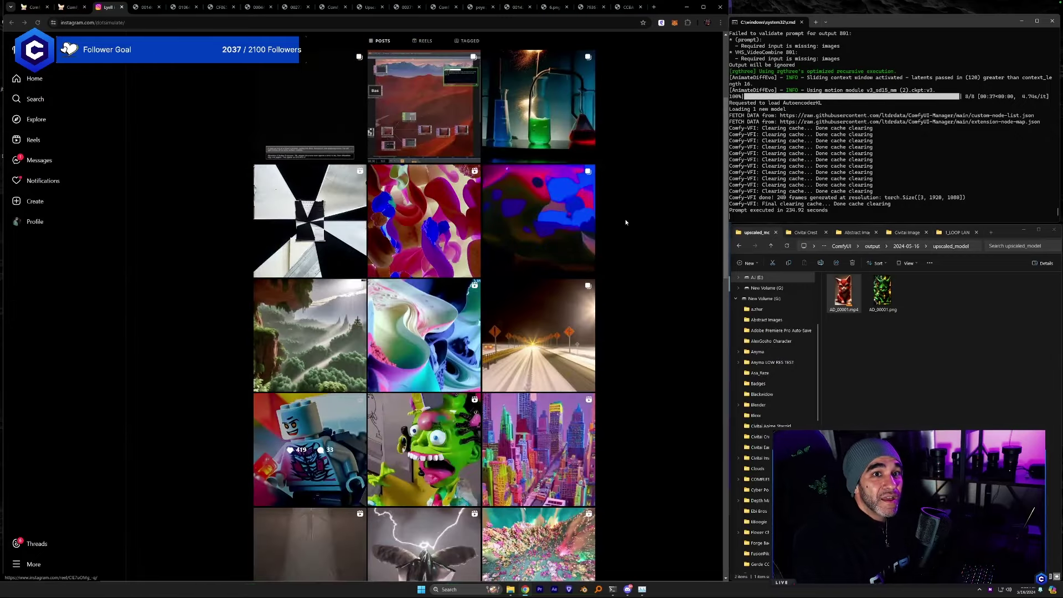